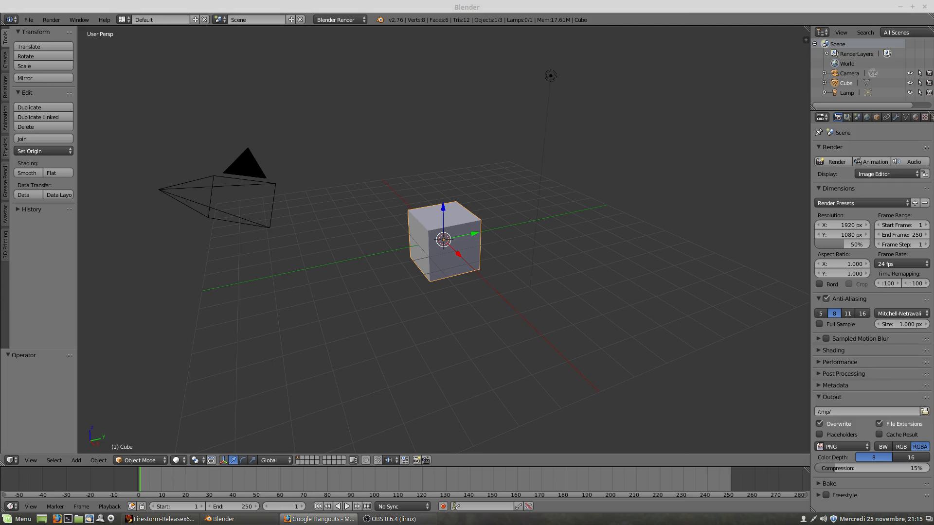
{"action": "left_click", "coordinate": [448, 255]}
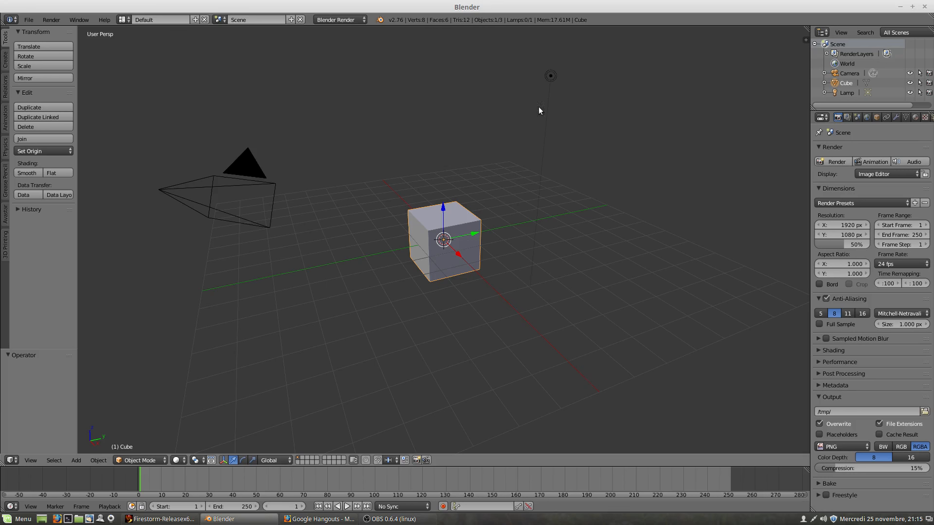
{"action": "middle_click_drag", "start_coordinate": [462, 241], "coordinate": [444, 275]}
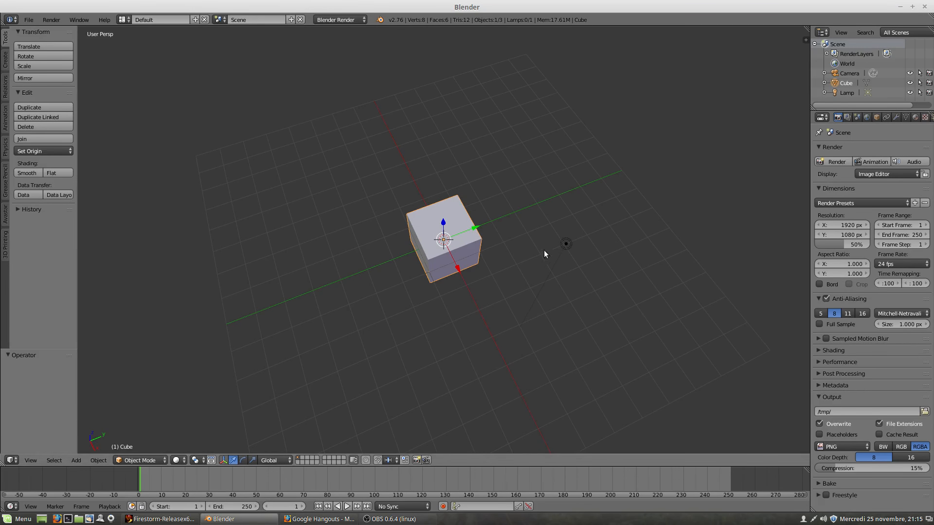
{"action": "middle_click_drag", "start_coordinate": [412, 296], "coordinate": [404, 273]}
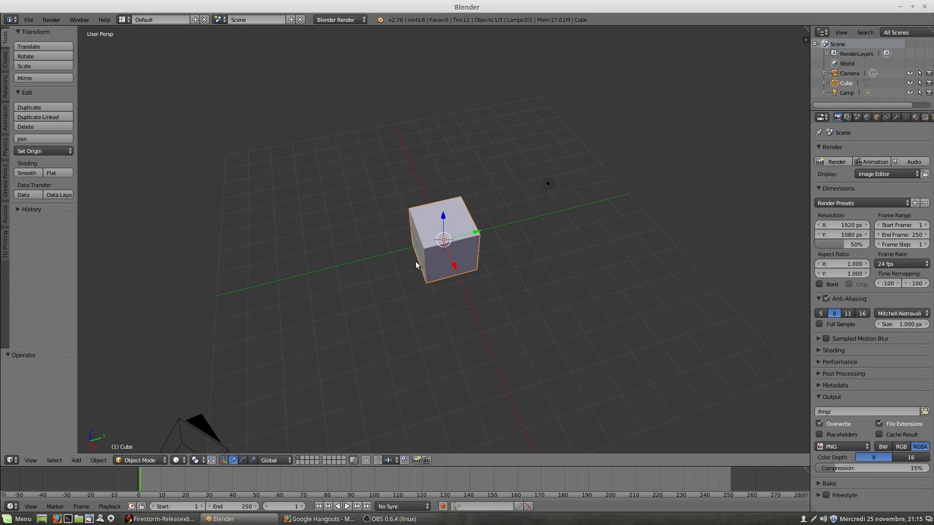
{"action": "middle_click_drag", "start_coordinate": [415, 261], "coordinate": [434, 266]}
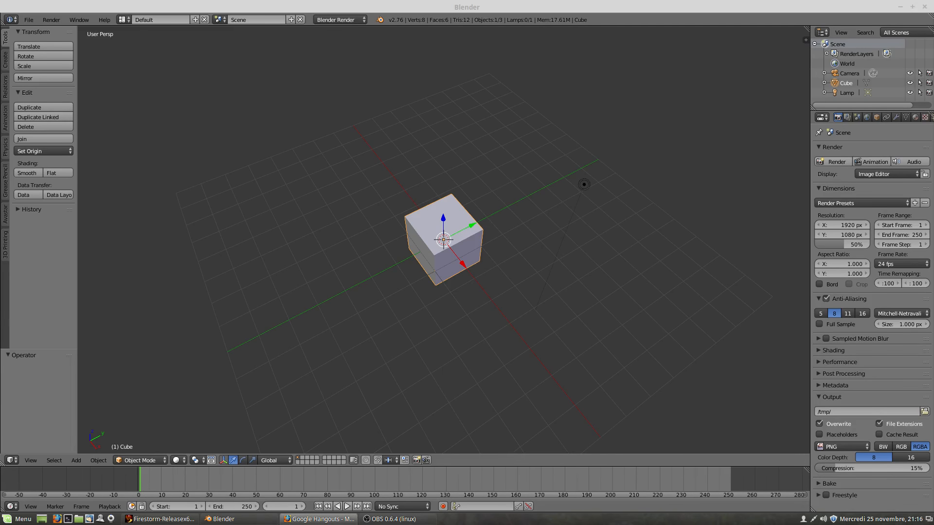
{"action": "key", "text": "alt+Tab"}
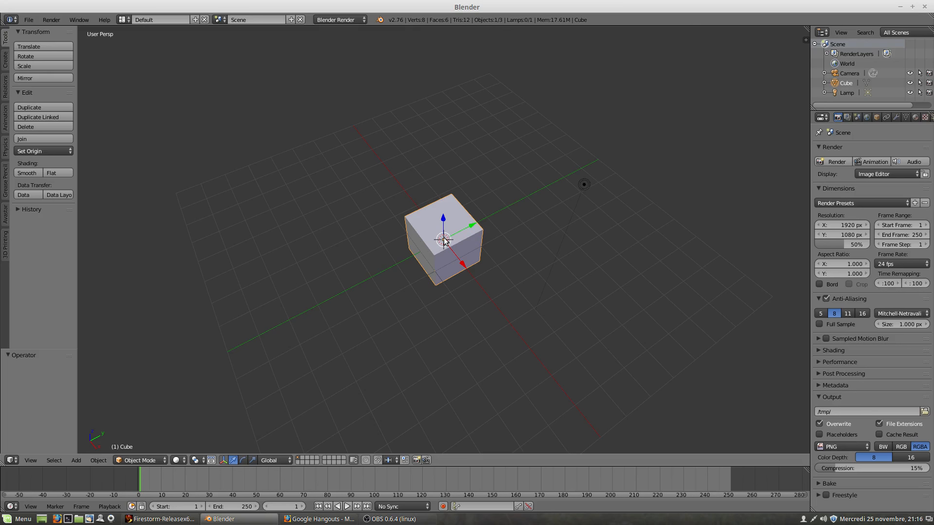
Enter Edit Mode on the cube and switch to edge selection.
{"action": "key", "text": "Tab"}
{"action": "scroll", "coordinate": [445, 246], "scroll_direction": "up", "scroll_amount": 3}
{"action": "middle_click_drag", "start_coordinate": [445, 250], "coordinate": [428, 224]}
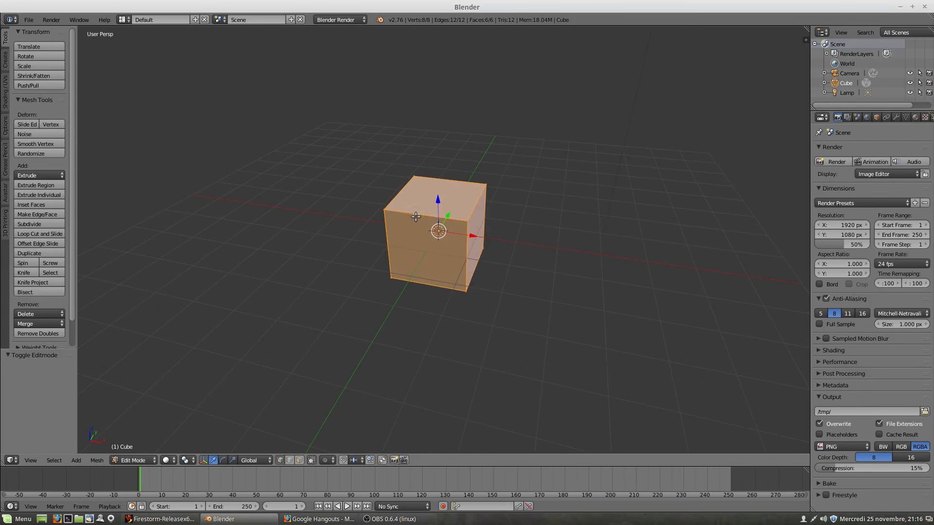
{"action": "left_click", "coordinate": [298, 460]}
Select seven edges of the cube: three edges of the top face and all four vertical edges.
{"action": "right_click", "coordinate": [425, 217]}
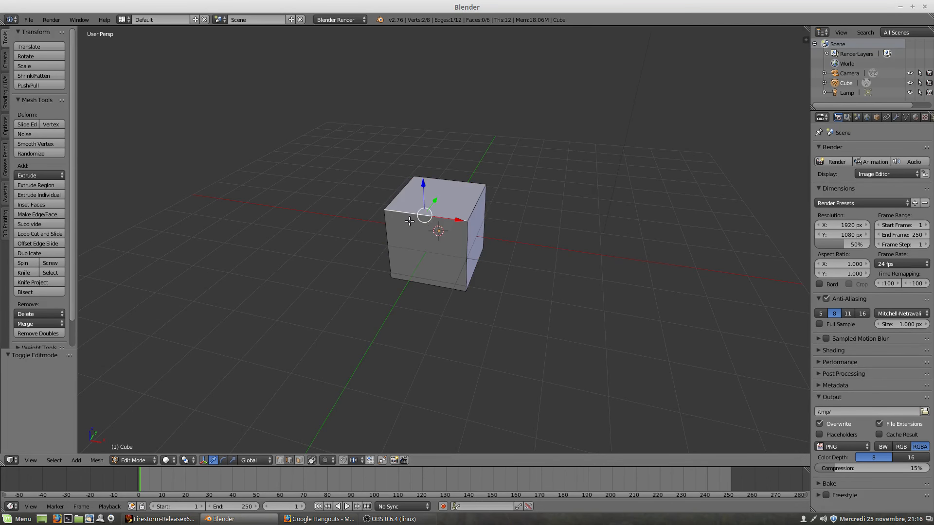
{"action": "middle_click_drag", "start_coordinate": [409, 221], "coordinate": [467, 213]}
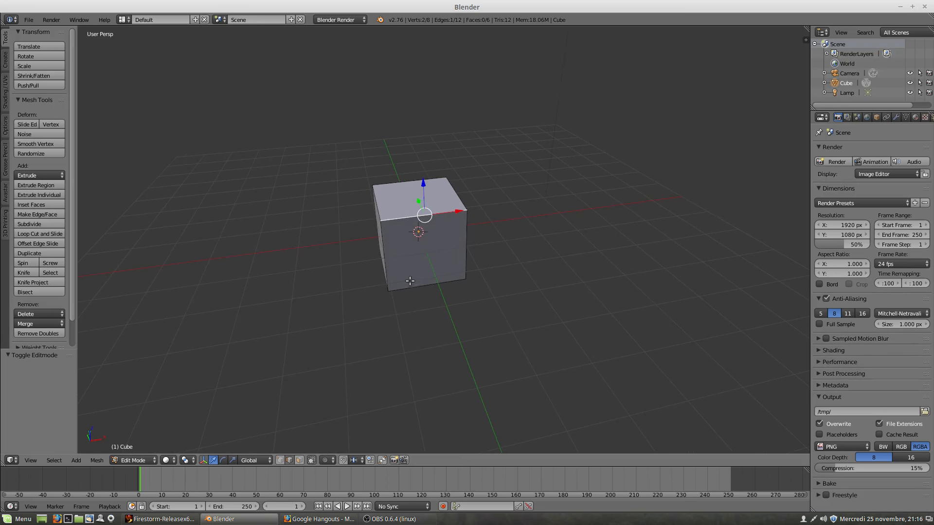
{"action": "right_click", "coordinate": [384, 252], "text": "shift"}
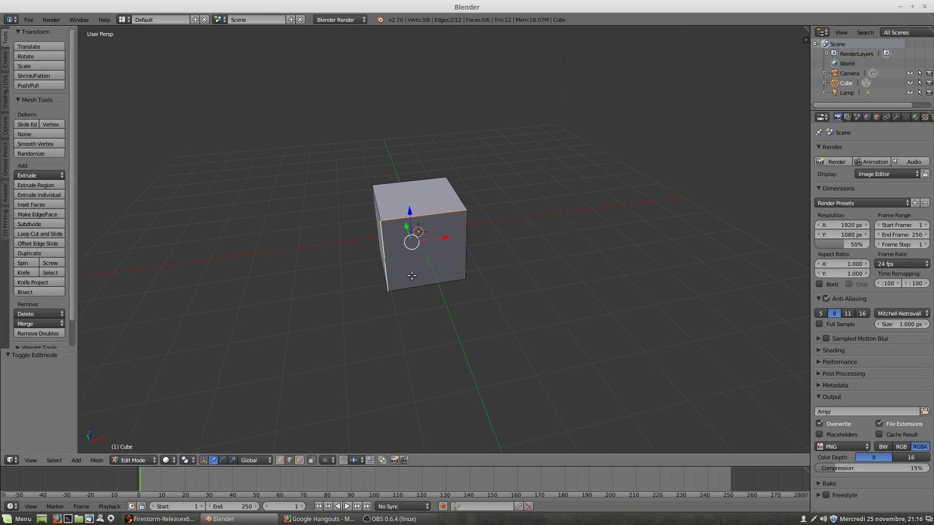
{"action": "right_click", "coordinate": [457, 200], "text": "shift"}
{"action": "right_click", "coordinate": [429, 184], "text": "shift"}
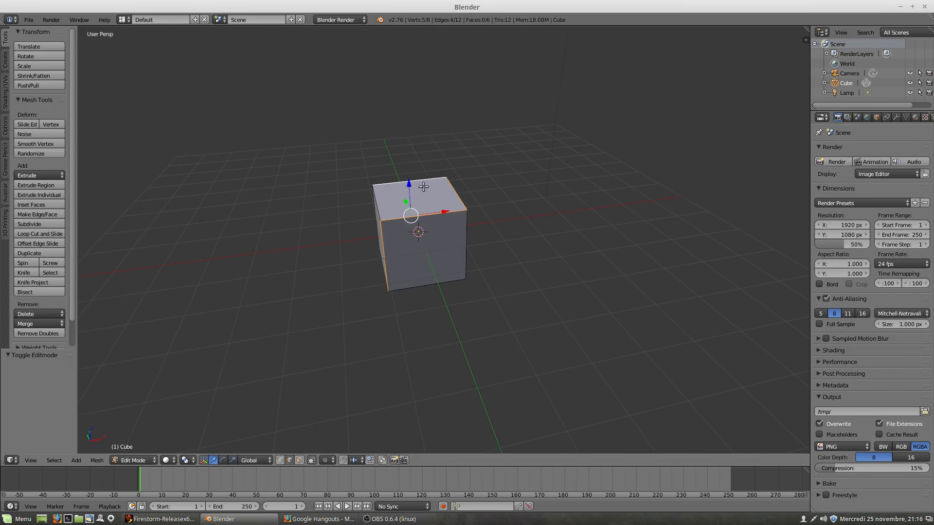
{"action": "middle_click_drag", "start_coordinate": [339, 232], "coordinate": [462, 226]}
{"action": "right_click", "coordinate": [371, 254], "text": "shift"}
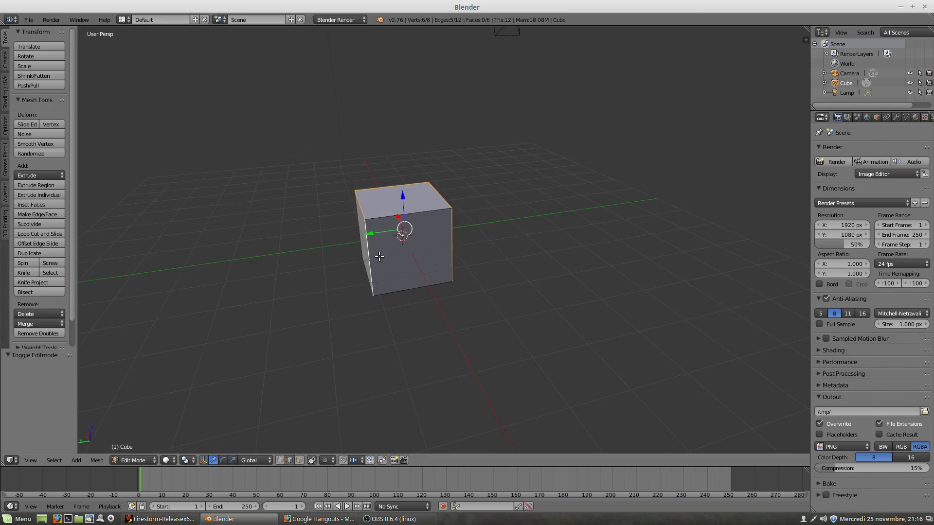
{"action": "middle_click_drag", "start_coordinate": [380, 255], "coordinate": [488, 252]}
{"action": "right_click", "coordinate": [359, 253], "text": "shift"}
{"action": "middle_click_drag", "start_coordinate": [379, 258], "coordinate": [479, 259]}
{"action": "right_click", "coordinate": [339, 263], "text": "shift"}
{"action": "middle_click_drag", "start_coordinate": [344, 261], "coordinate": [553, 262]}
Mark the selected cube edges as seams.
{"action": "key", "text": "ctrl+e"}
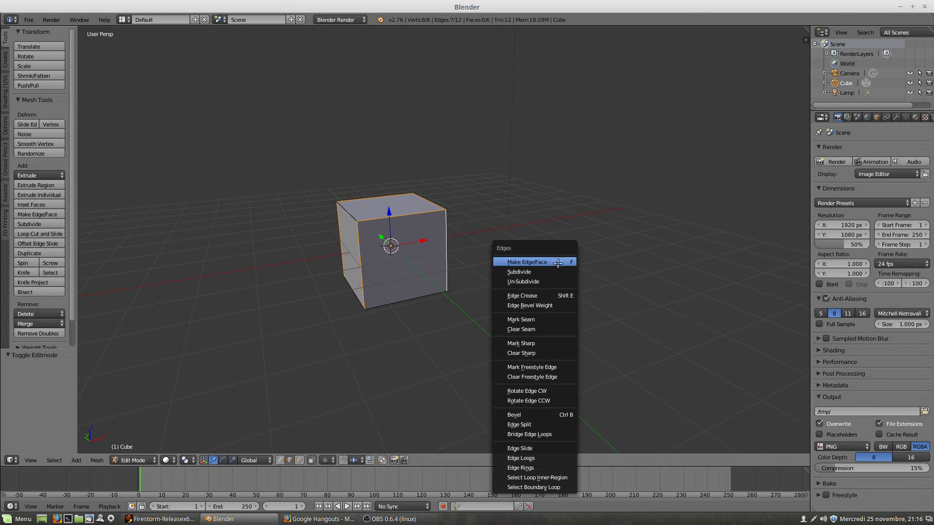
{"action": "left_click", "coordinate": [535, 320]}
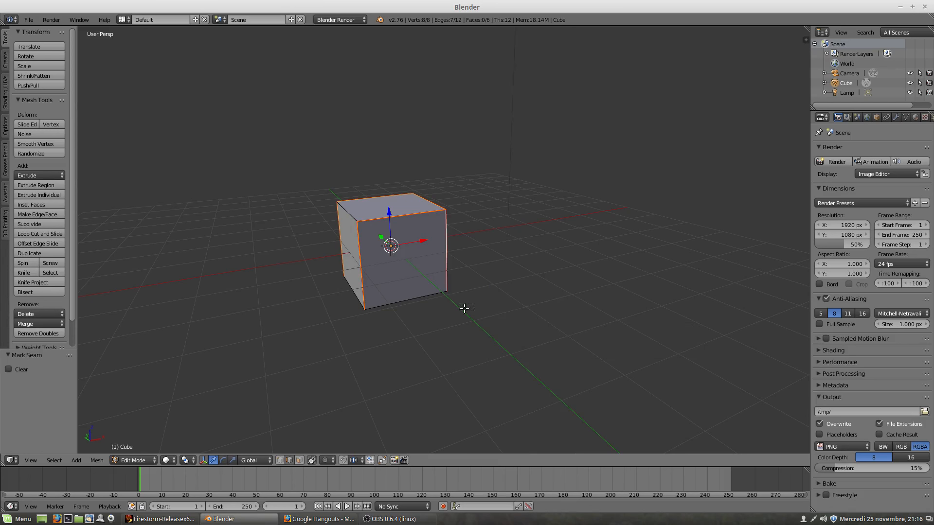
{"action": "middle_click_drag", "start_coordinate": [460, 271], "coordinate": [360, 293]}
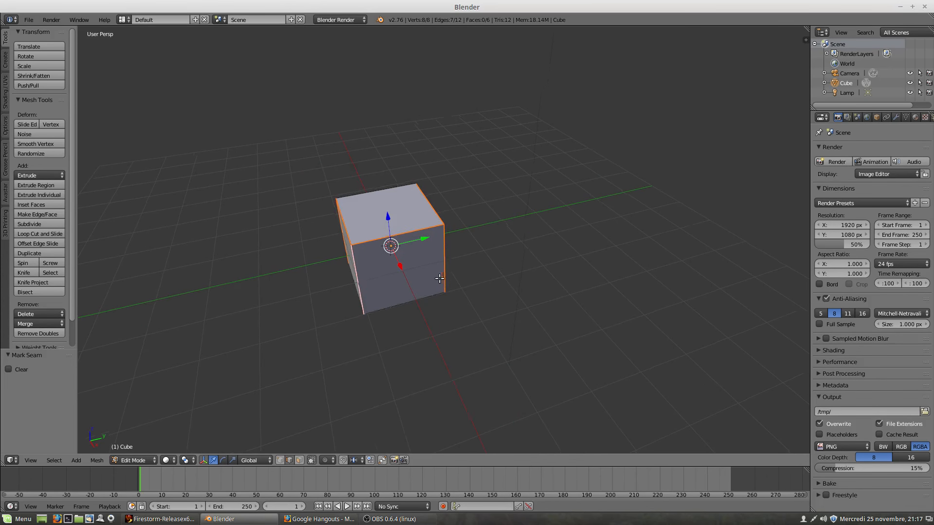
Select the entire cube mesh and unwrap it with the standard Unwrap operation.
{"action": "middle_click_drag", "start_coordinate": [440, 278], "coordinate": [382, 299]}
{"action": "key", "text": "a"}
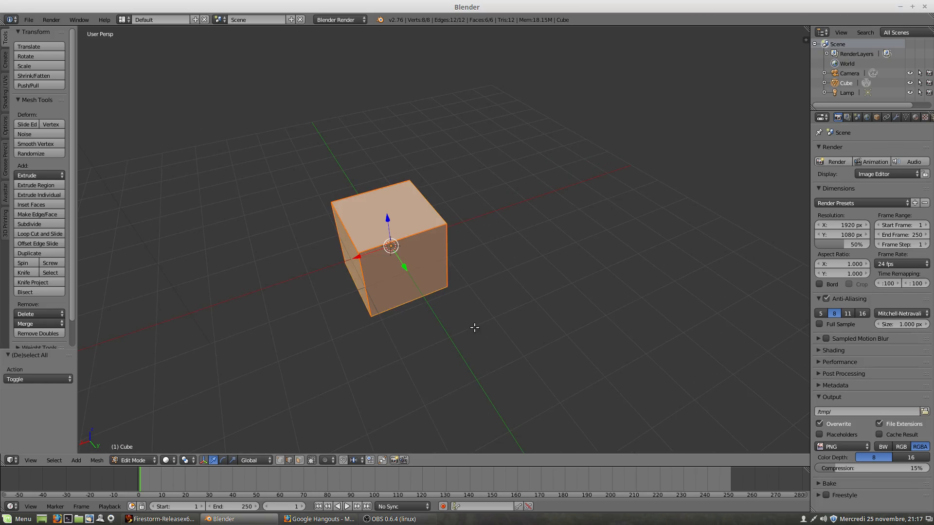
{"action": "key", "text": "u"}
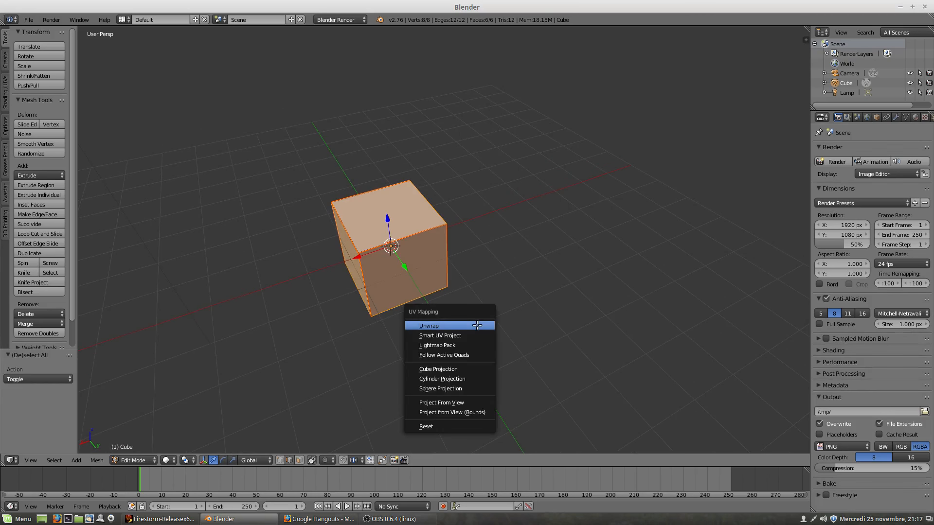
{"action": "left_click", "coordinate": [476, 325]}
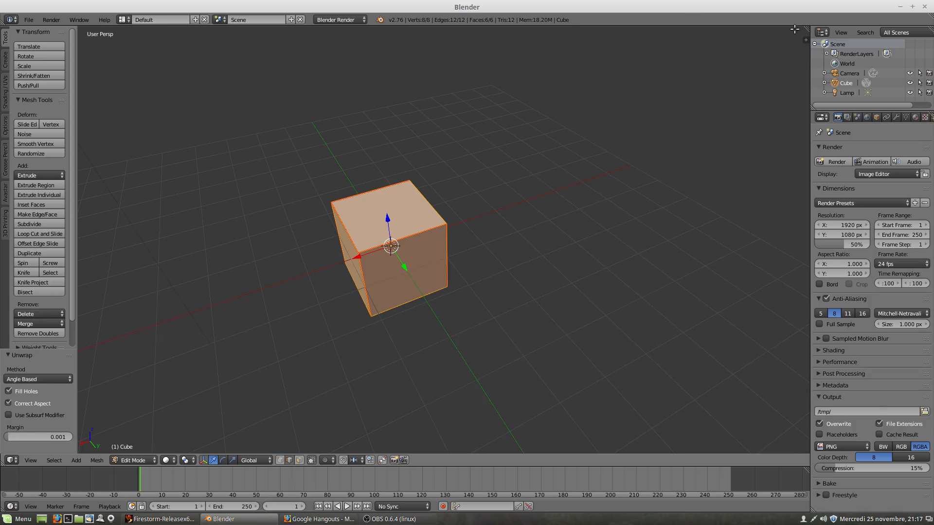
Split the 3D view into two side-by-side areas and turn the new one into a UV/Image Editor.
{"action": "left_click_drag", "start_coordinate": [808, 28], "coordinate": [505, 36]}
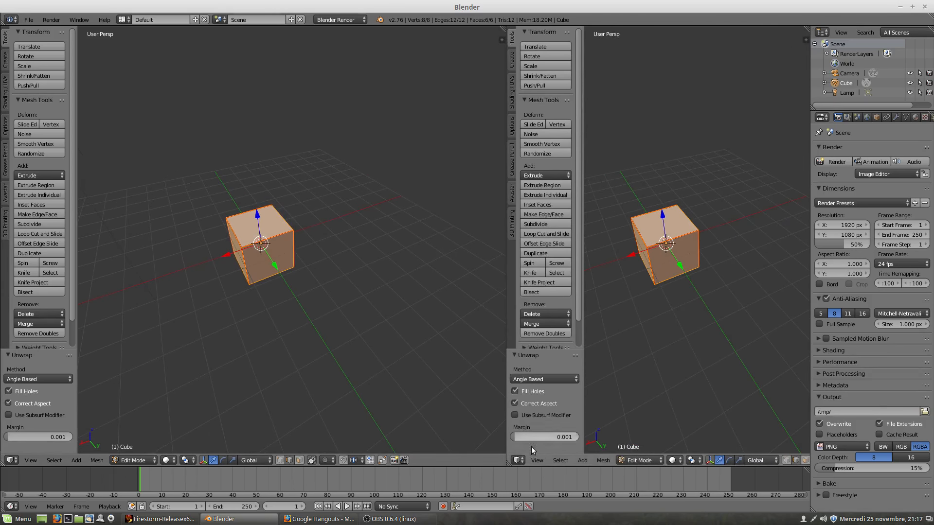
{"action": "left_click", "coordinate": [516, 460]}
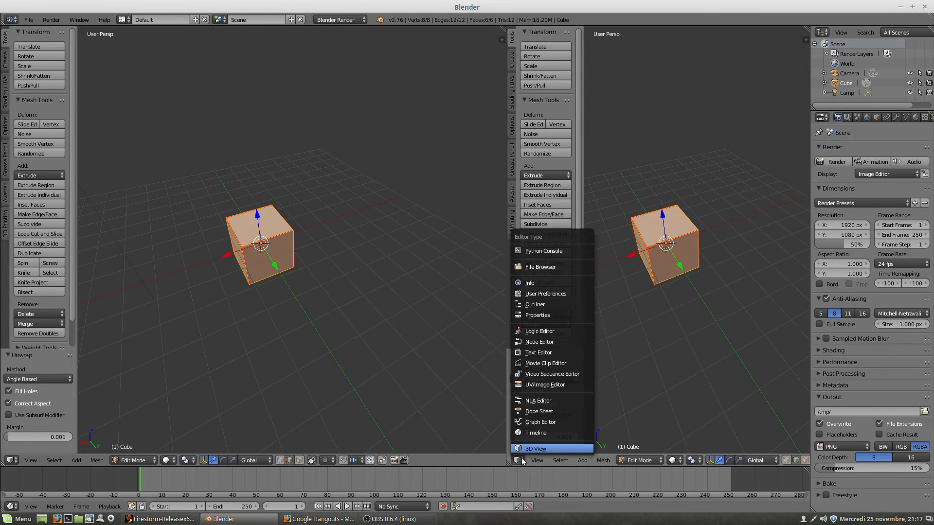
{"action": "left_click", "coordinate": [526, 387]}
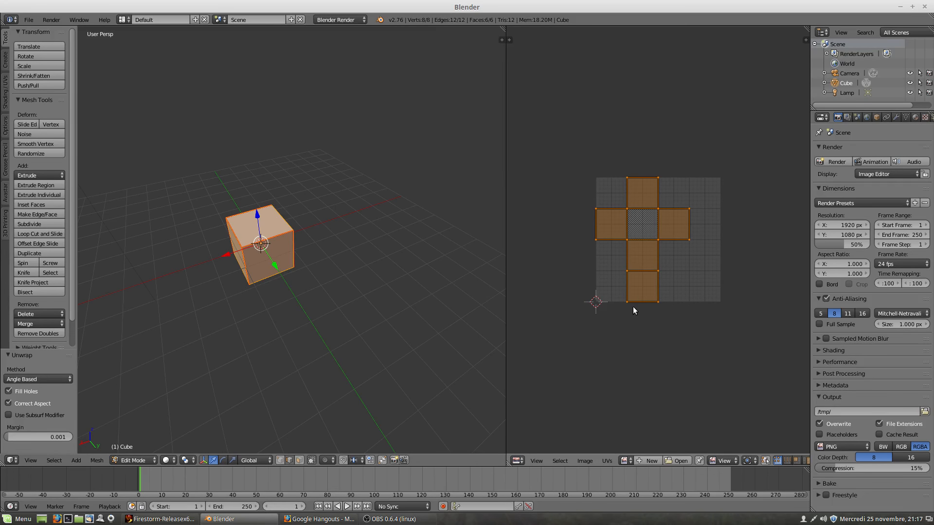
Undo the unwrap, the seam marking and the last edge selection on the cube.
{"action": "key", "text": "a"}
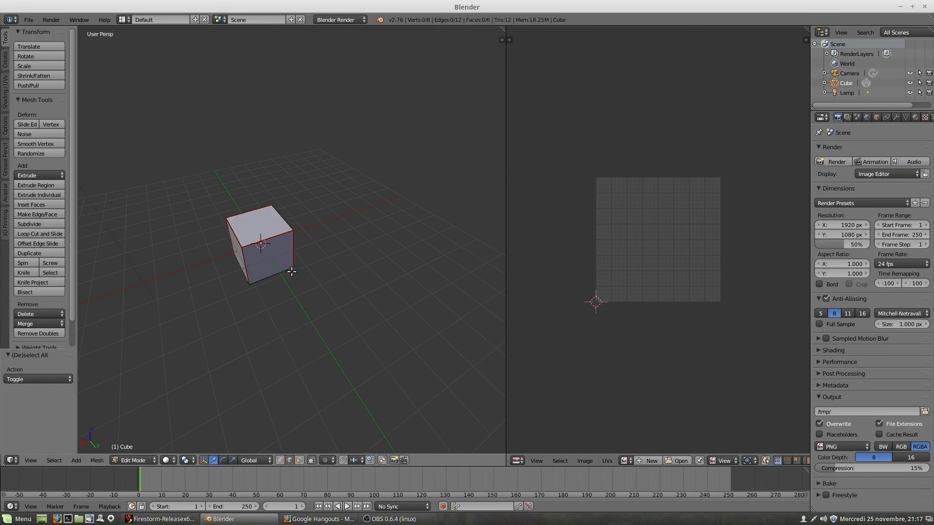
{"action": "scroll", "coordinate": [295, 272], "scroll_direction": "up", "scroll_amount": 2}
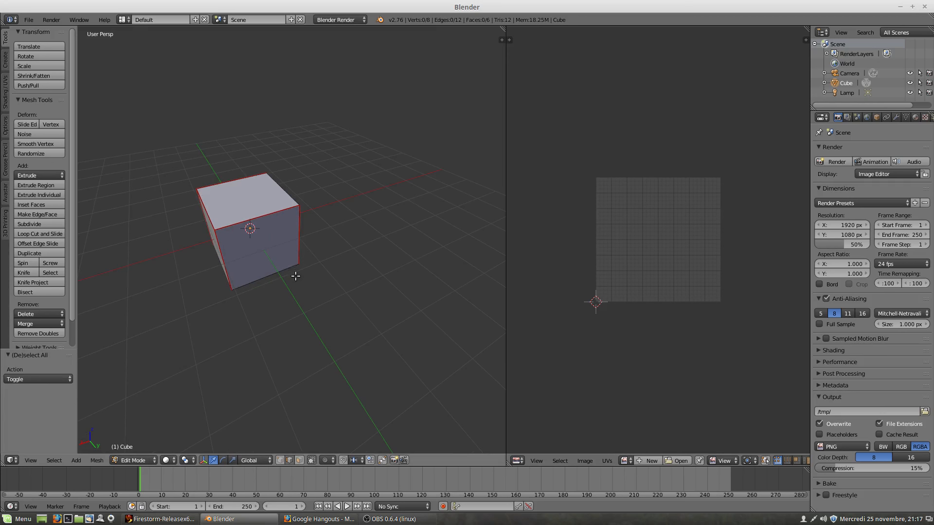
{"action": "key", "text": "ctrl+z"}
{"action": "key", "text": "ctrl+z"}
{"action": "key", "text": "ctrl+z"}
{"action": "key", "text": "ctrl+z"}
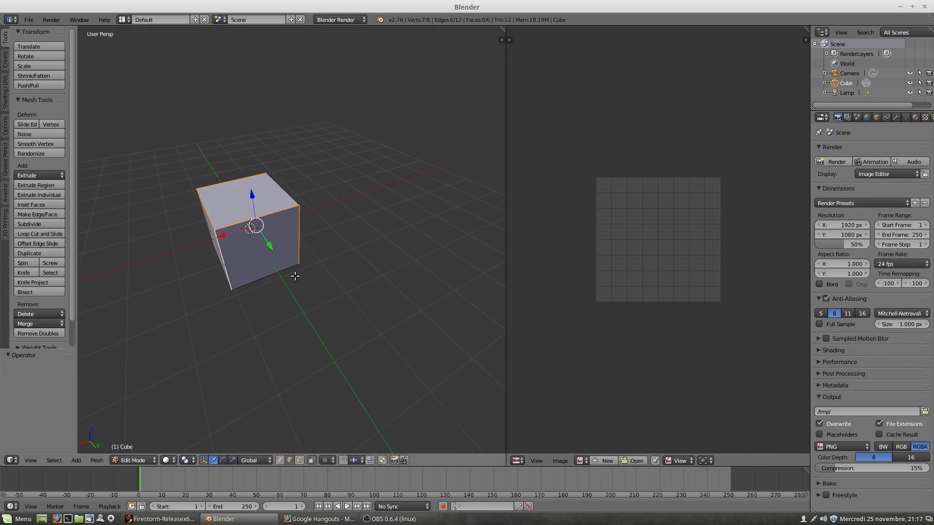
Clear the mesh selection and select one top edge of the cube plus the two vertical edges at its ends.
{"action": "key", "text": "a"}
{"action": "key", "text": "a"}
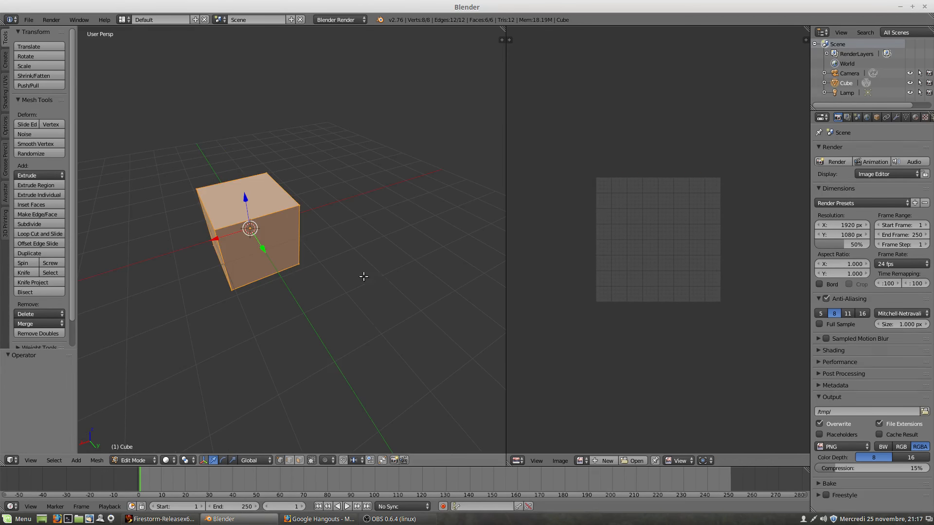
{"action": "middle_click_drag", "start_coordinate": [363, 277], "coordinate": [328, 275]}
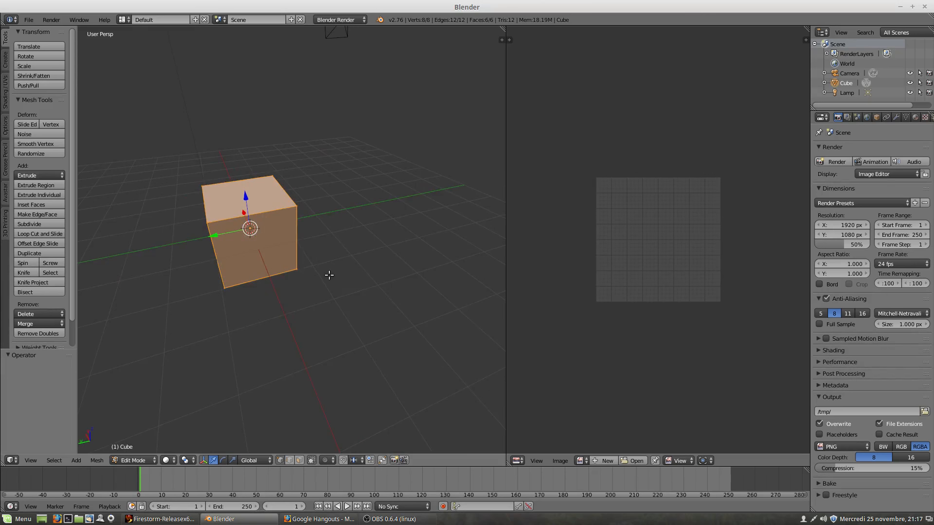
{"action": "key", "text": "a"}
{"action": "middle_click_drag", "start_coordinate": [242, 266], "coordinate": [323, 259]}
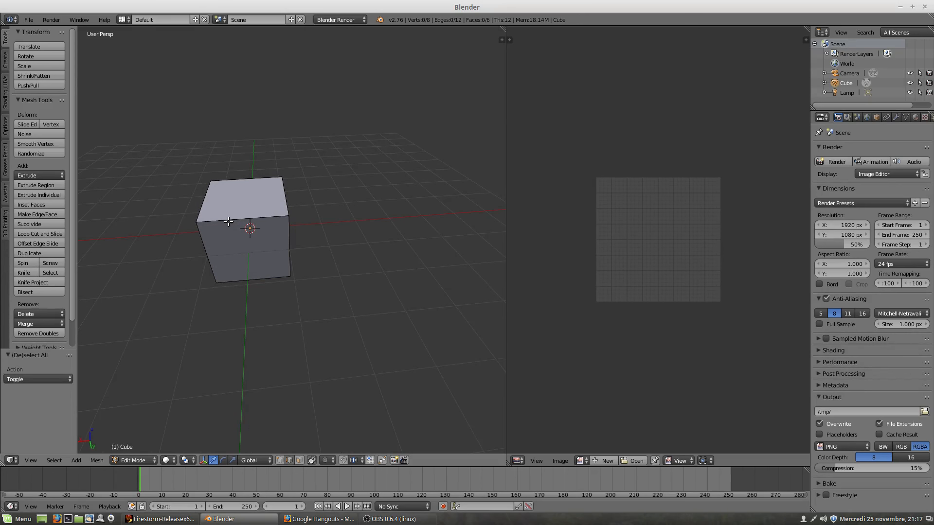
{"action": "right_click", "coordinate": [229, 222]}
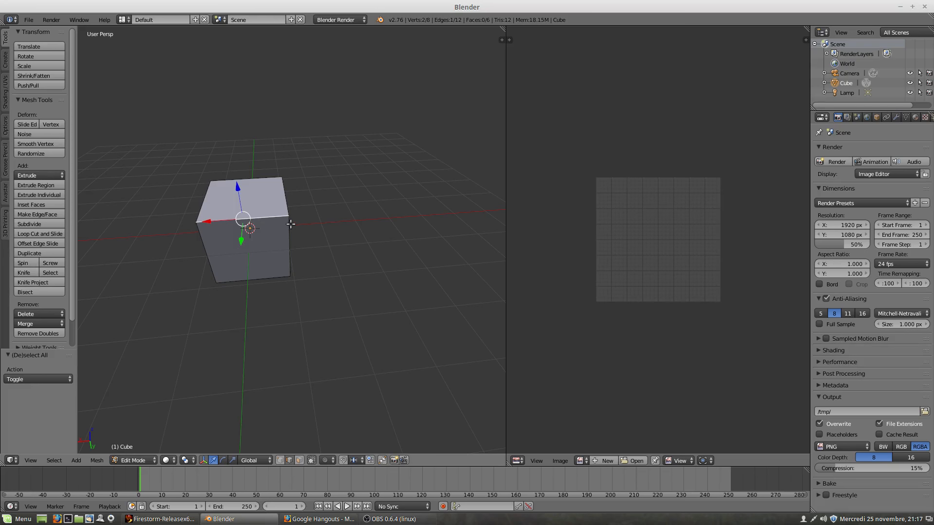
{"action": "right_click", "coordinate": [203, 257], "text": "shift"}
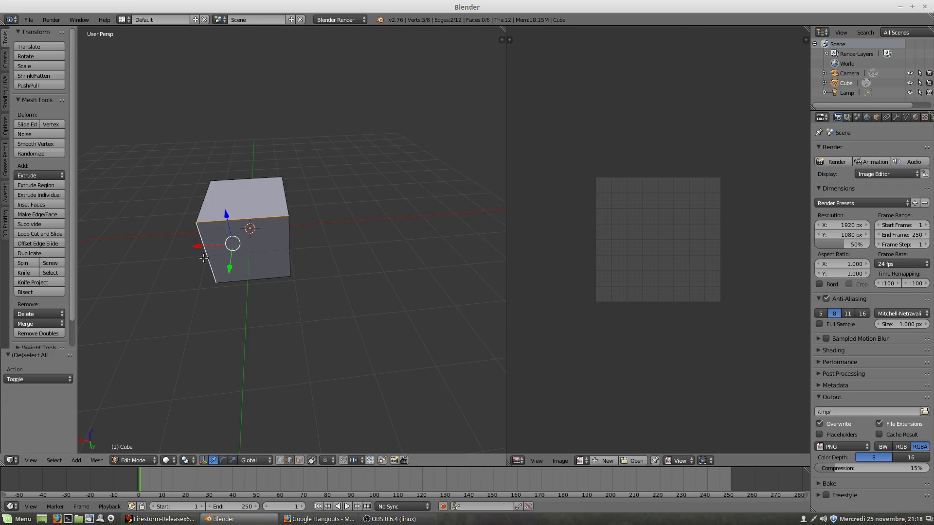
{"action": "right_click", "coordinate": [289, 233], "text": "shift"}
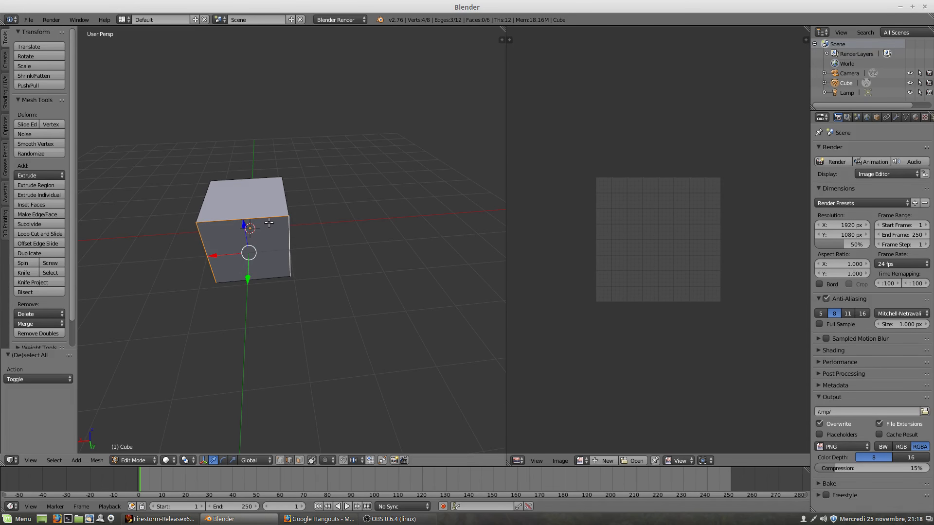
Add two more top-face edges and the remaining two vertical edges of the cube to the selection.
{"action": "middle_click_drag", "start_coordinate": [368, 339], "coordinate": [291, 252]}
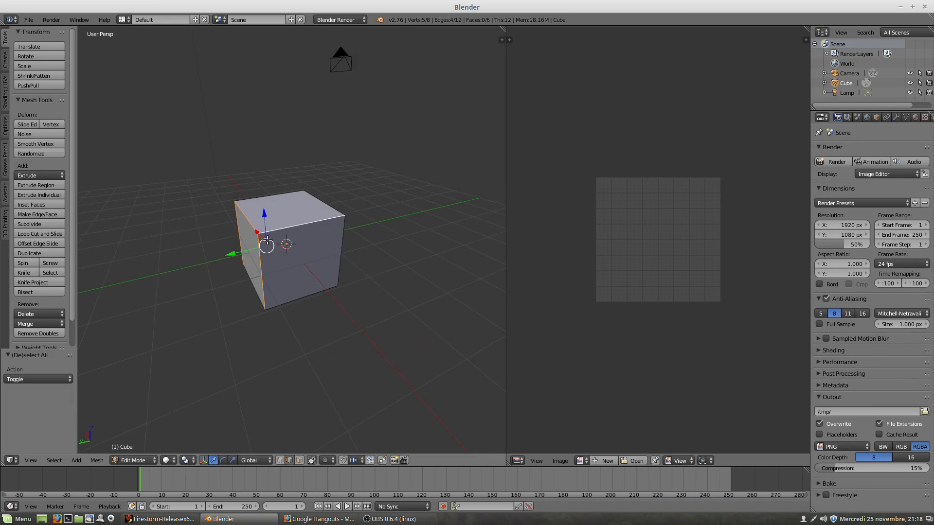
{"action": "right_click", "coordinate": [341, 243], "text": "shift"}
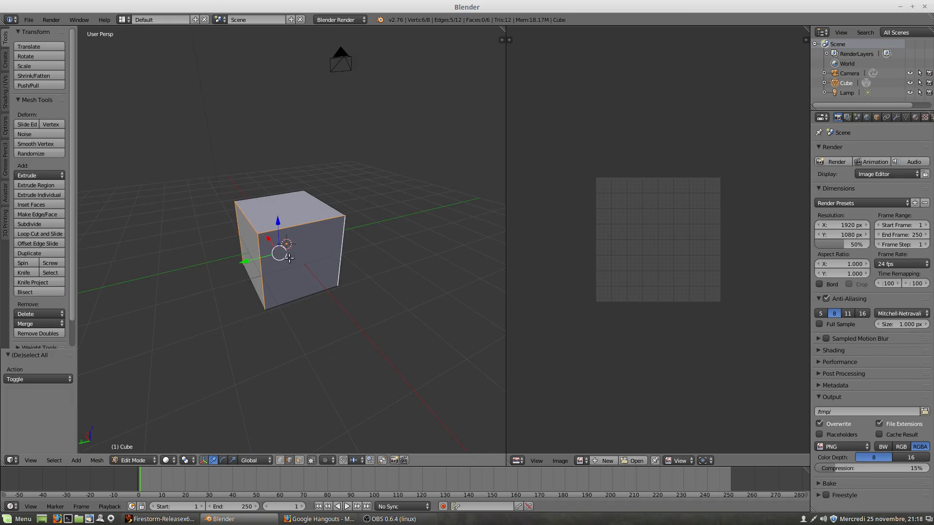
{"action": "middle_click_drag", "start_coordinate": [340, 358], "coordinate": [280, 291]}
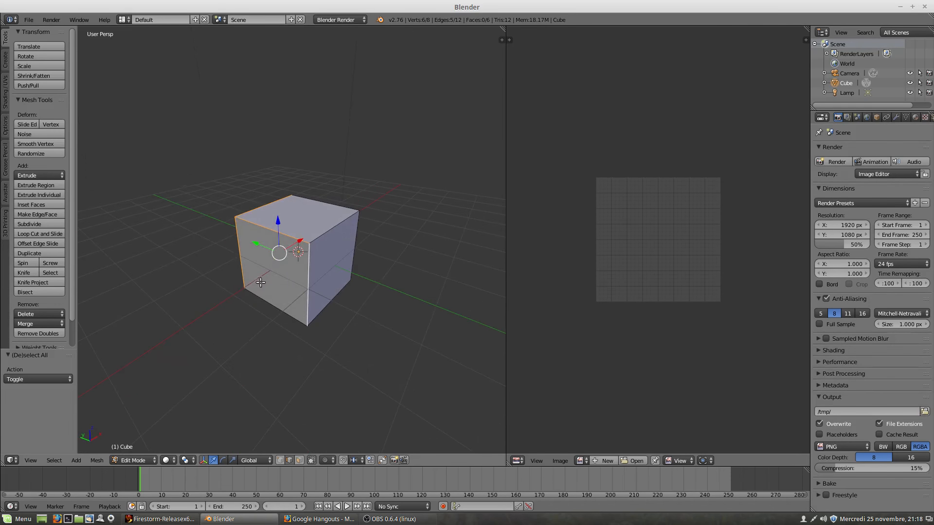
{"action": "right_click", "coordinate": [338, 237], "text": "shift"}
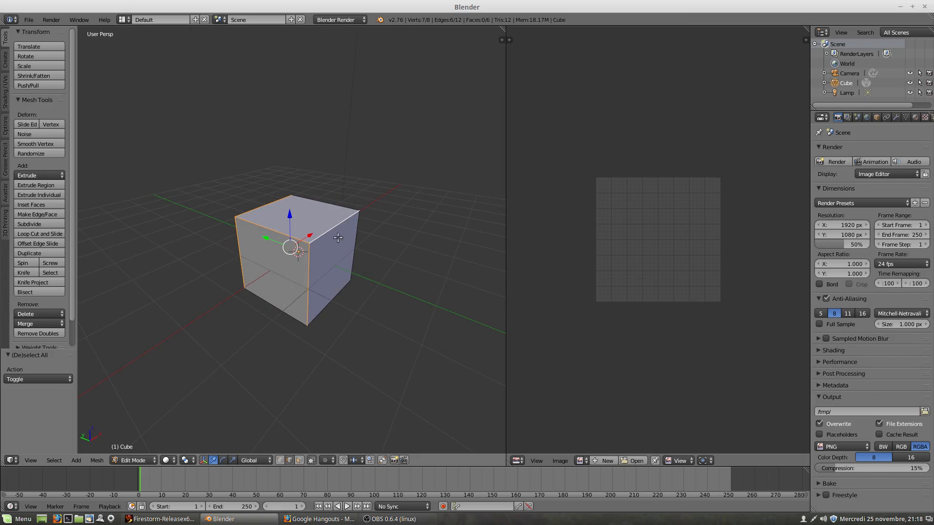
{"action": "right_click", "coordinate": [353, 265], "text": "shift"}
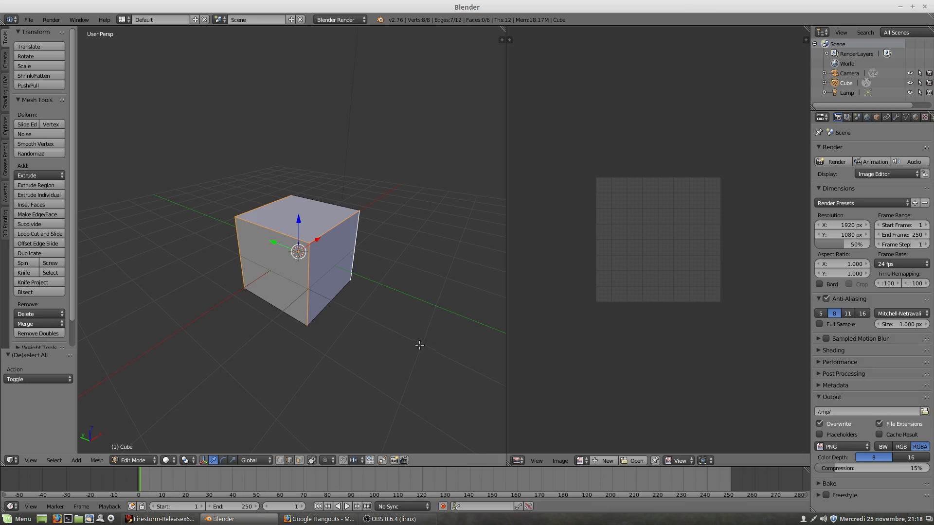
Sketch Grease Pencil outlines of three of the cube's side faces unfolded outward from its bottom edges.
{"action": "left_click_drag", "start_coordinate": [356, 281], "coordinate": [423, 309]}
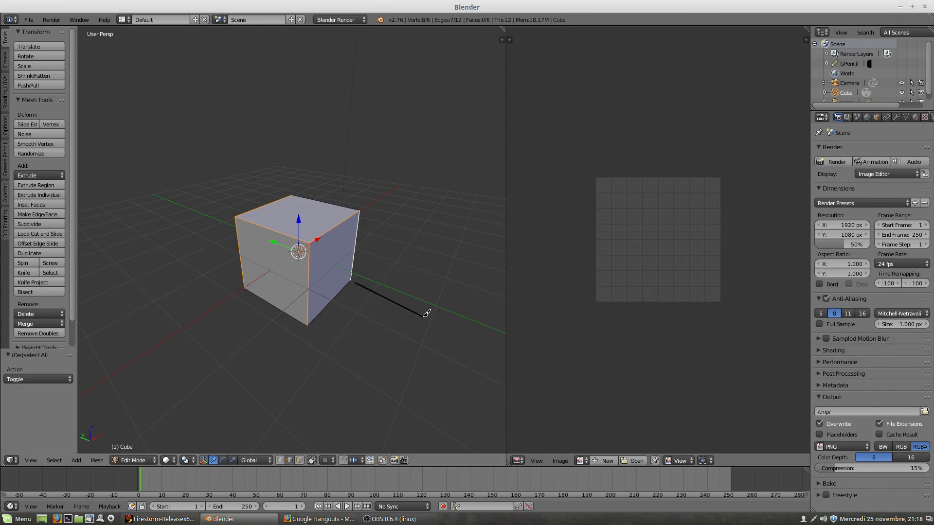
{"action": "mouse_move", "coordinate": [425, 314]}
{"action": "left_mouse_down"}
{"action": "mouse_move", "coordinate": [400, 356]}
{"action": "mouse_move", "coordinate": [358, 362]}
{"action": "mouse_move", "coordinate": [308, 330]}
{"action": "mouse_move", "coordinate": [238, 388]}
{"action": "mouse_move", "coordinate": [170, 340]}
{"action": "mouse_move", "coordinate": [234, 294]}
{"action": "left_mouse_up"}
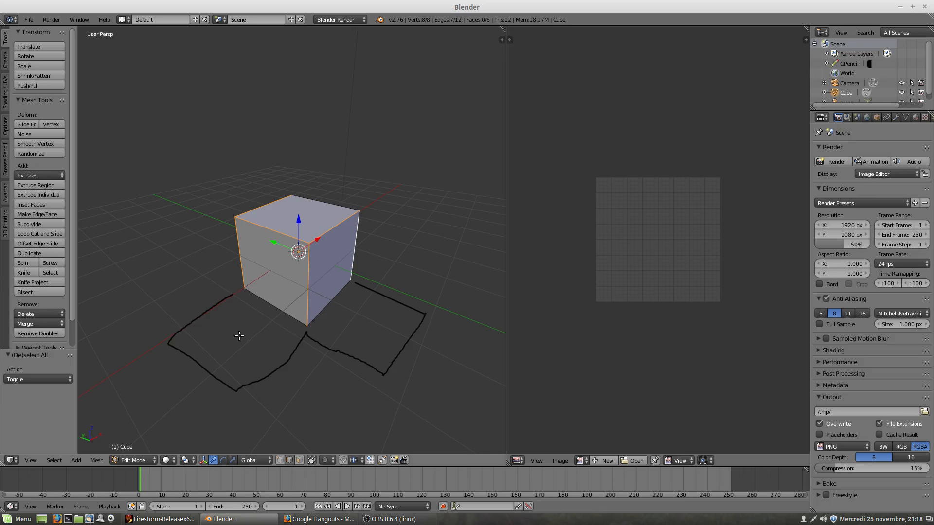
{"action": "middle_click_drag", "start_coordinate": [240, 337], "coordinate": [340, 340]}
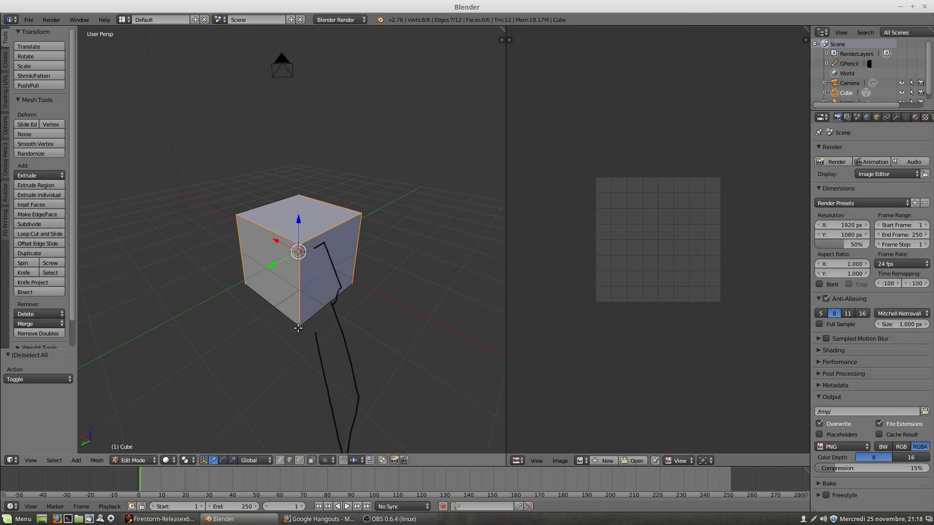
{"action": "mouse_move", "coordinate": [298, 327]}
{"action": "left_mouse_down"}
{"action": "mouse_move", "coordinate": [261, 338]}
{"action": "mouse_move", "coordinate": [220, 371]}
{"action": "mouse_move", "coordinate": [169, 331]}
{"action": "mouse_move", "coordinate": [238, 291]}
{"action": "left_mouse_up"}
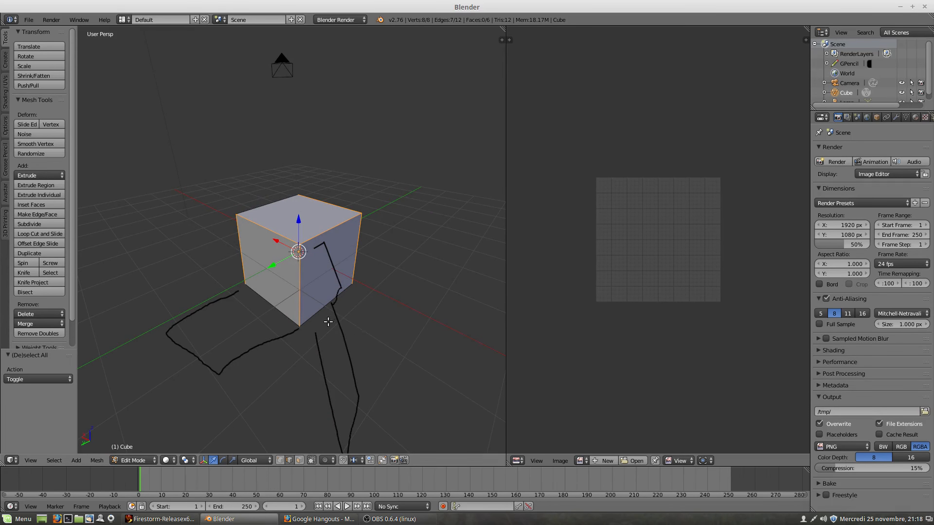
{"action": "mouse_move", "coordinate": [278, 320]}
{"action": "middle_mouse_down"}
{"action": "mouse_move", "coordinate": [131, 319]}
{"action": "mouse_move", "coordinate": [270, 237]}
{"action": "middle_mouse_up"}
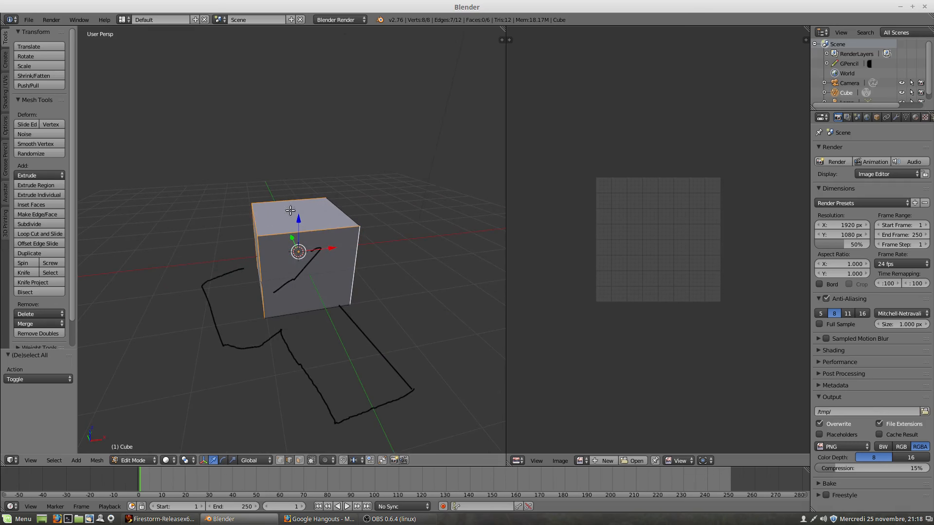
Sketch the fourth side face unfolded outward with Grease Pencil and add the top face's outline at its outer edge.
{"action": "mouse_move", "coordinate": [333, 222]}
{"action": "middle_mouse_down"}
{"action": "mouse_move", "coordinate": [352, 272]}
{"action": "mouse_move", "coordinate": [324, 263]}
{"action": "middle_mouse_up"}
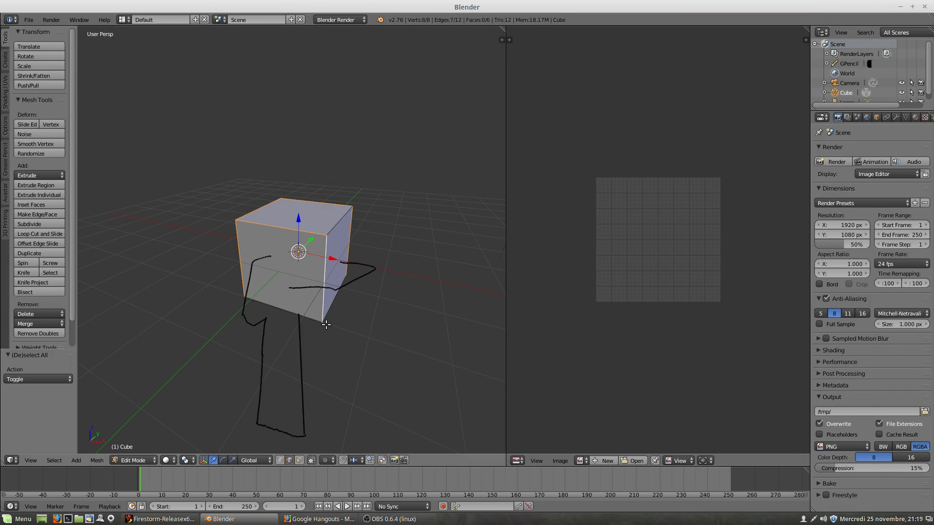
{"action": "left_click_drag", "start_coordinate": [327, 324], "coordinate": [469, 375]}
{"action": "mouse_move", "coordinate": [408, 352]}
{"action": "left_mouse_down"}
{"action": "mouse_move", "coordinate": [424, 300]}
{"action": "mouse_move", "coordinate": [350, 287]}
{"action": "left_mouse_up"}
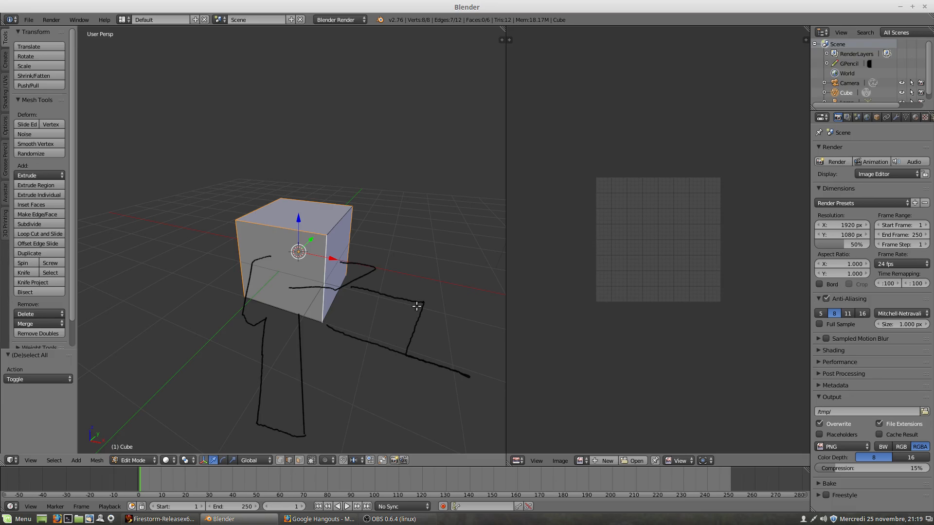
{"action": "mouse_move", "coordinate": [423, 302]}
{"action": "left_mouse_down"}
{"action": "mouse_move", "coordinate": [475, 313]}
{"action": "mouse_move", "coordinate": [488, 334]}
{"action": "mouse_move", "coordinate": [474, 370]}
{"action": "left_mouse_up"}
Mark the seven selected cube edges as seams.
{"action": "middle_click_drag", "start_coordinate": [387, 281], "coordinate": [431, 273]}
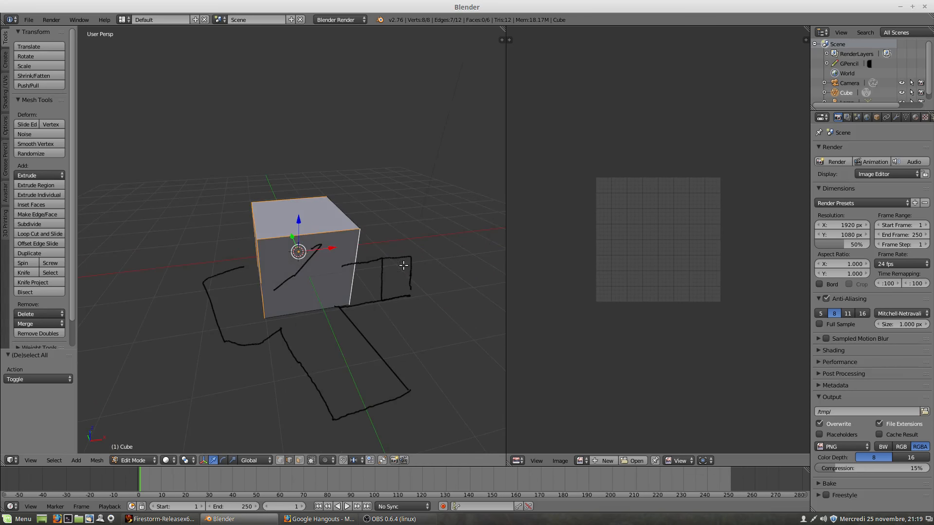
{"action": "middle_click_drag", "start_coordinate": [256, 241], "coordinate": [293, 241]}
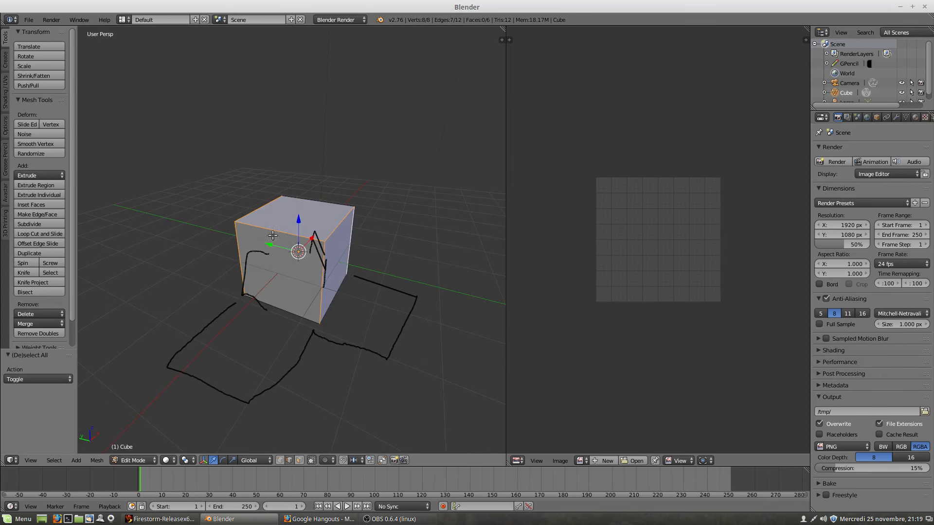
{"action": "mouse_move", "coordinate": [259, 282]}
{"action": "middle_mouse_down"}
{"action": "mouse_move", "coordinate": [271, 334]}
{"action": "mouse_move", "coordinate": [296, 250]}
{"action": "mouse_move", "coordinate": [471, 273]}
{"action": "mouse_move", "coordinate": [474, 290]}
{"action": "middle_mouse_up"}
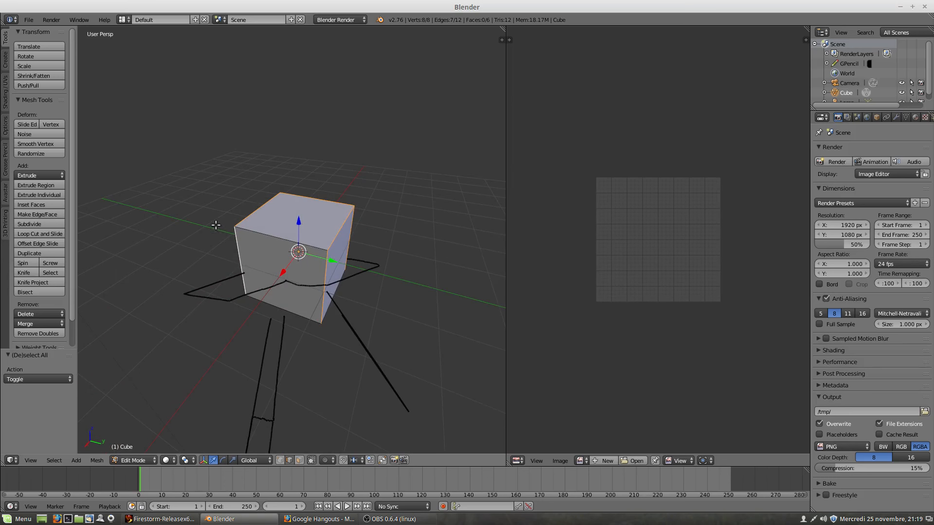
{"action": "key", "text": "ctrl+e"}
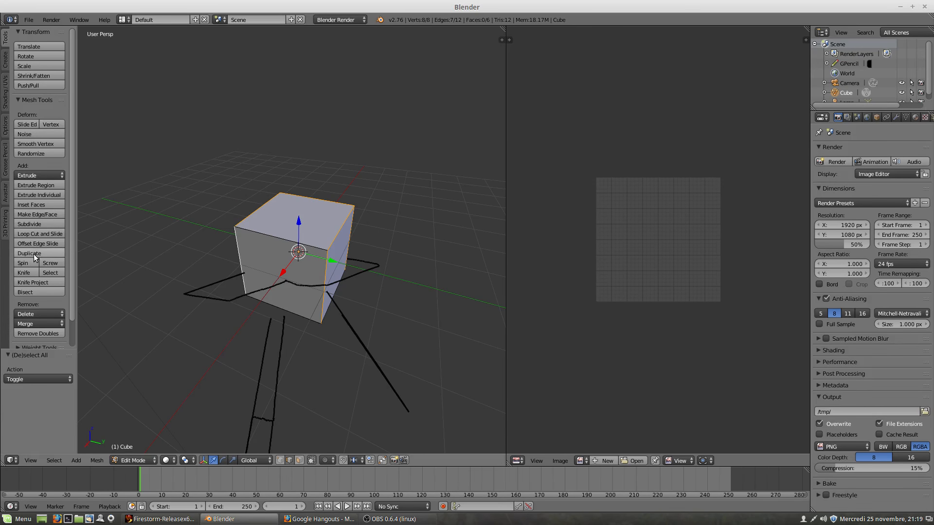
{"action": "scroll", "coordinate": [33, 254], "scroll_direction": "down", "scroll_amount": 2}
{"action": "scroll", "coordinate": [35, 256], "scroll_direction": "up", "scroll_amount": 2}
{"action": "left_click", "coordinate": [5, 93]}
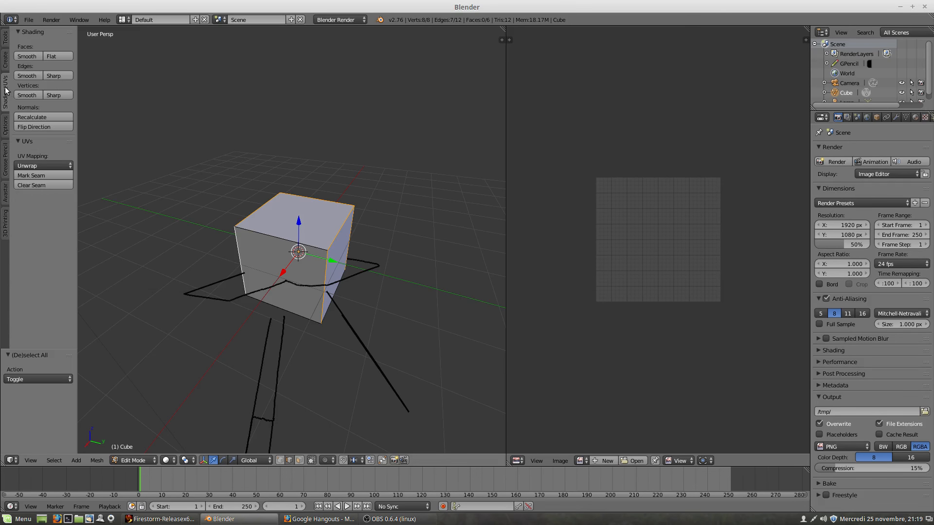
{"action": "left_click", "coordinate": [39, 176]}
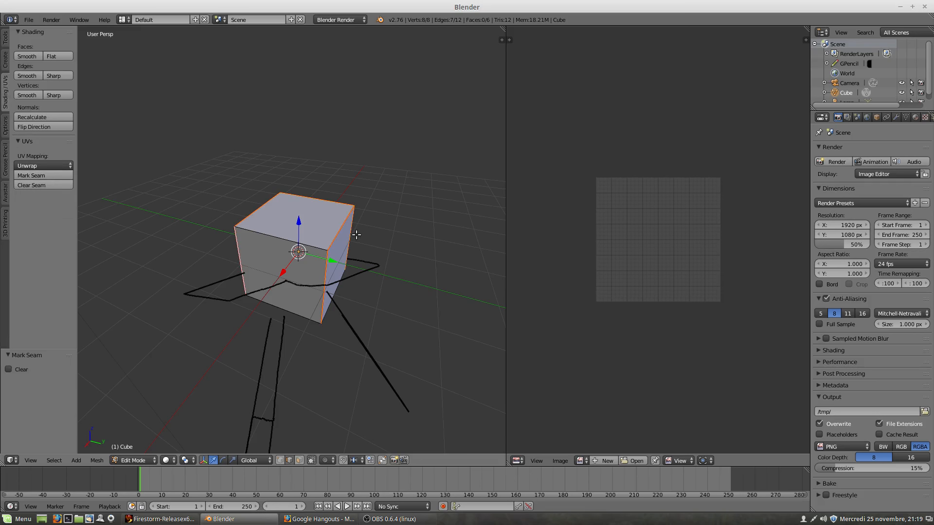
Select the whole cube mesh and unwrap it along the marked seams.
{"action": "middle_click_drag", "start_coordinate": [387, 280], "coordinate": [277, 287]}
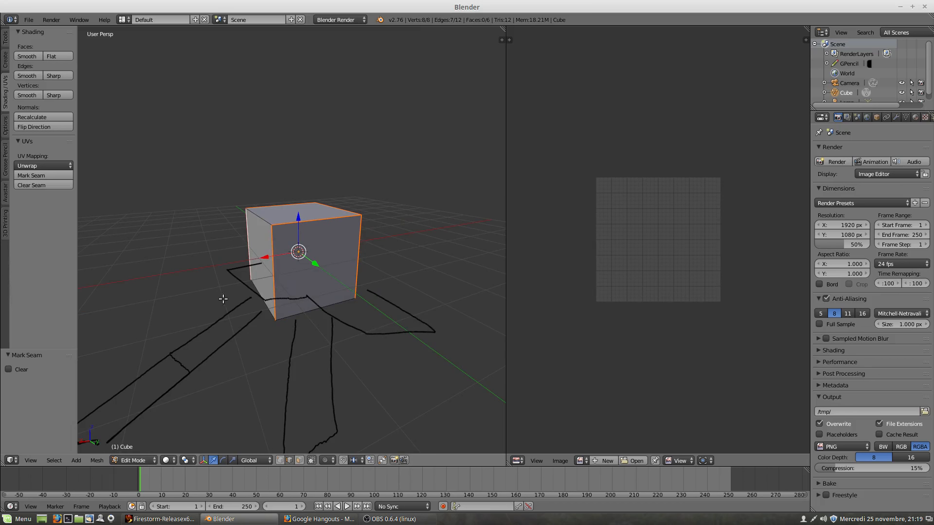
{"action": "mouse_move", "coordinate": [223, 299]}
{"action": "middle_mouse_down"}
{"action": "mouse_move", "coordinate": [271, 319]}
{"action": "mouse_move", "coordinate": [314, 315]}
{"action": "mouse_move", "coordinate": [302, 316]}
{"action": "middle_mouse_up"}
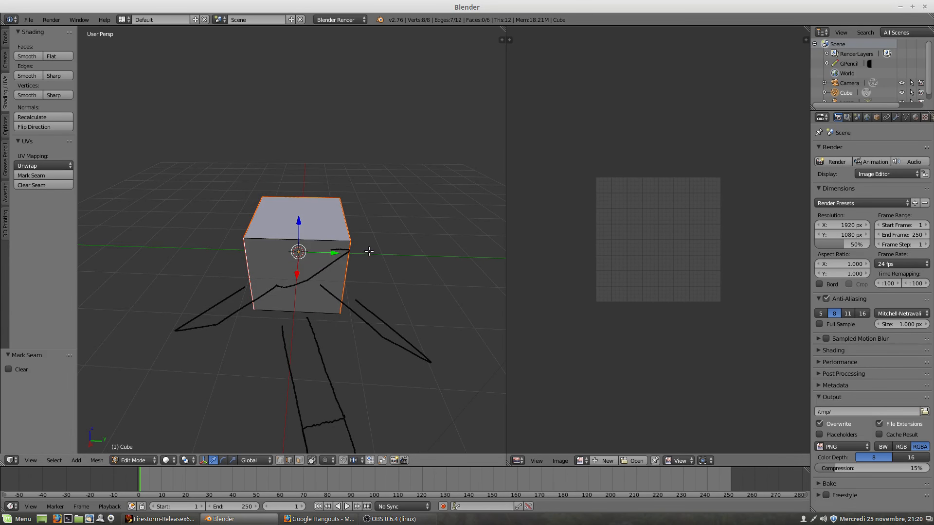
{"action": "key", "text": "a"}
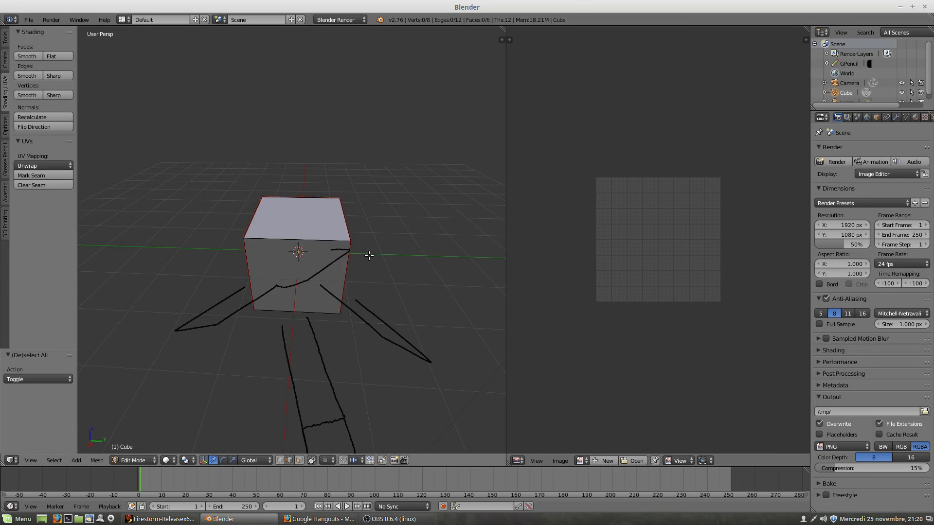
{"action": "key", "text": "a"}
{"action": "middle_click_drag", "start_coordinate": [367, 277], "coordinate": [284, 275]}
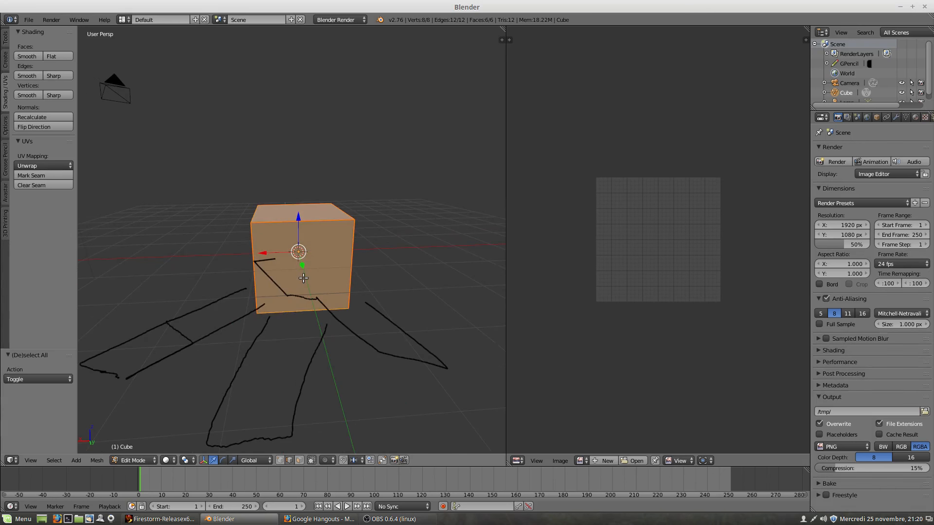
{"action": "key", "text": "u"}
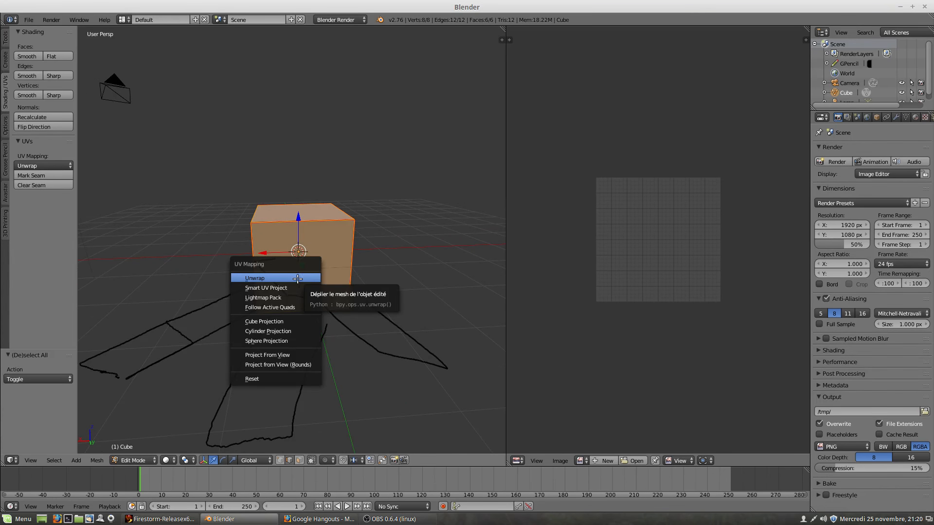
{"action": "left_click", "coordinate": [275, 278]}
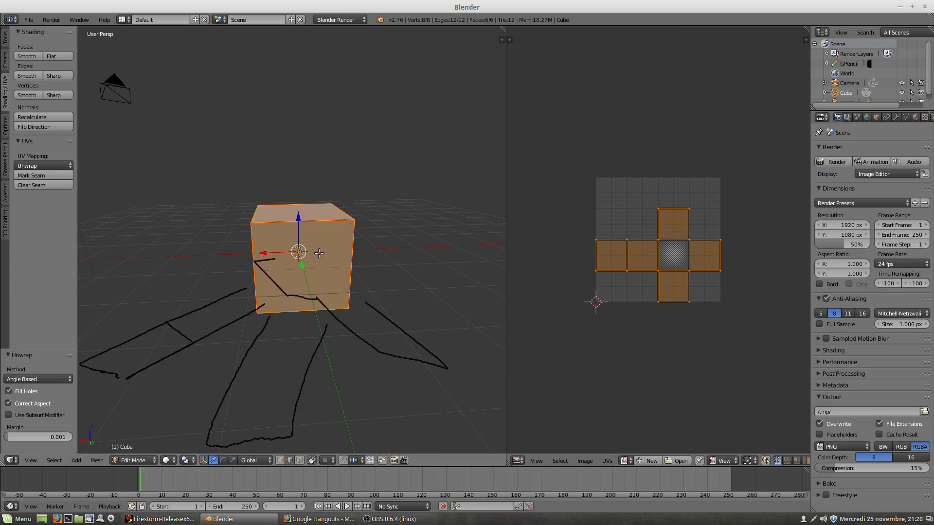
Compare the cube's sides with the unfolded layout and merge the UV/Image Editor area back into the 3D view.
{"action": "middle_click_drag", "start_coordinate": [281, 283], "coordinate": [275, 267]}
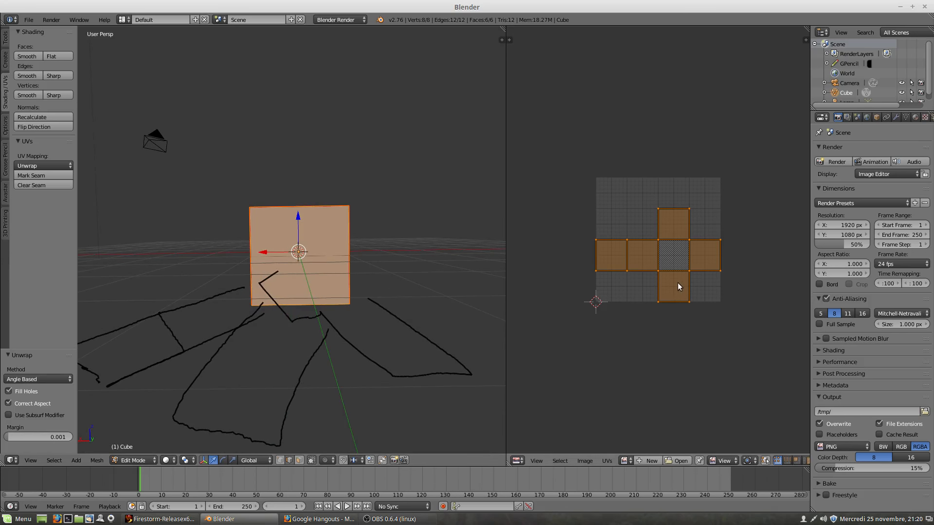
{"action": "middle_click_drag", "start_coordinate": [356, 295], "coordinate": [254, 297]}
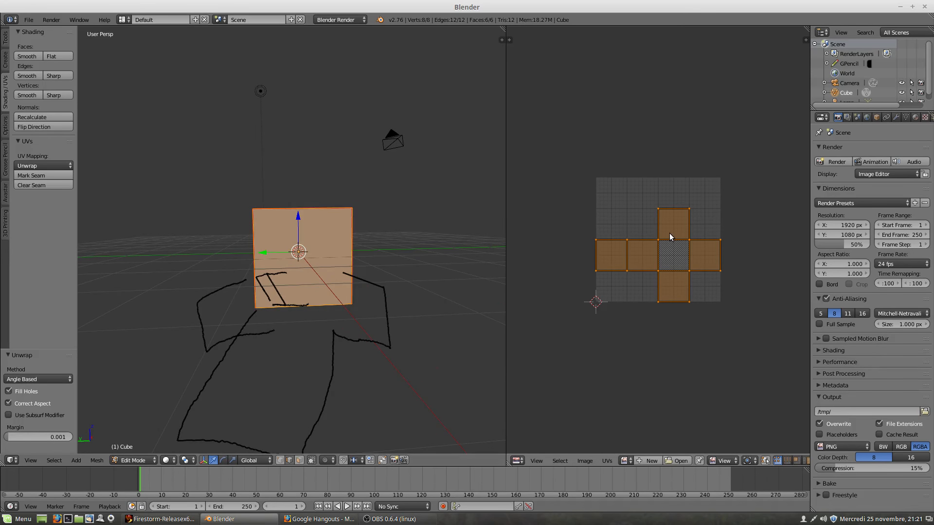
{"action": "middle_click_drag", "start_coordinate": [199, 232], "coordinate": [395, 270]}
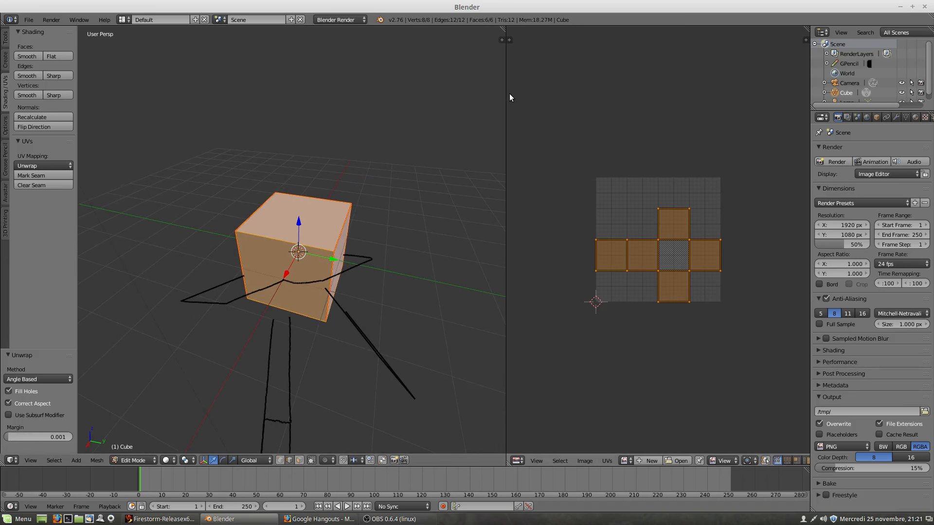
{"action": "left_click", "coordinate": [510, 58]}
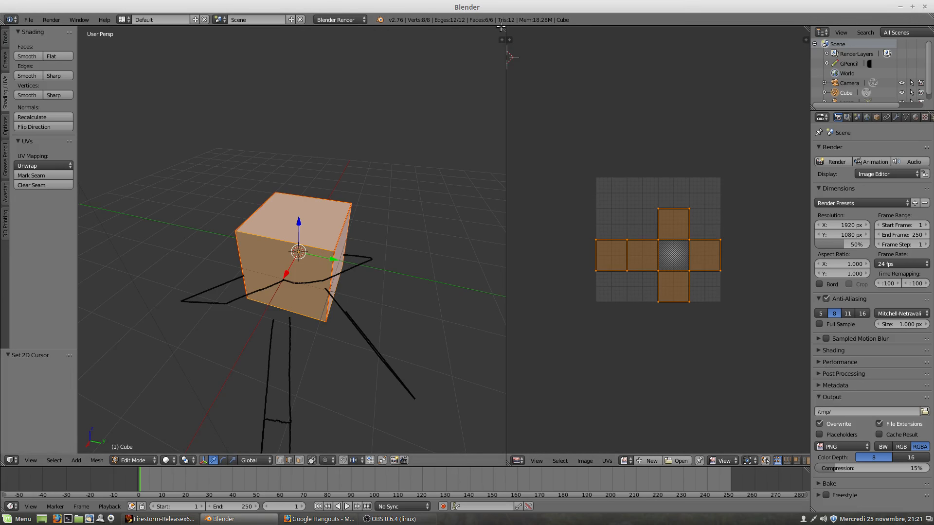
{"action": "left_click_drag", "start_coordinate": [503, 27], "coordinate": [577, 62]}
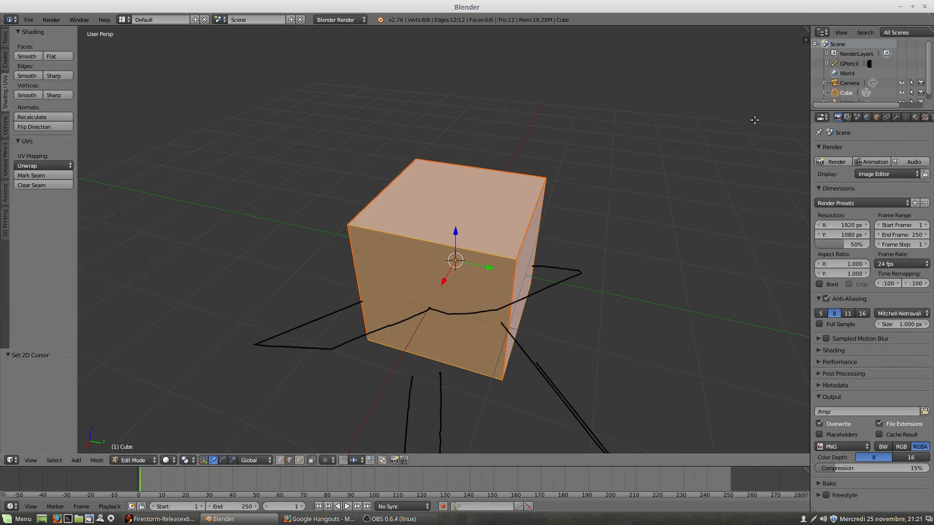
Show the 3D view's properties region with the Transform, Grease Pencil and View settings.
{"action": "middle_click_drag", "start_coordinate": [489, 284], "coordinate": [410, 184], "text": "shift"}
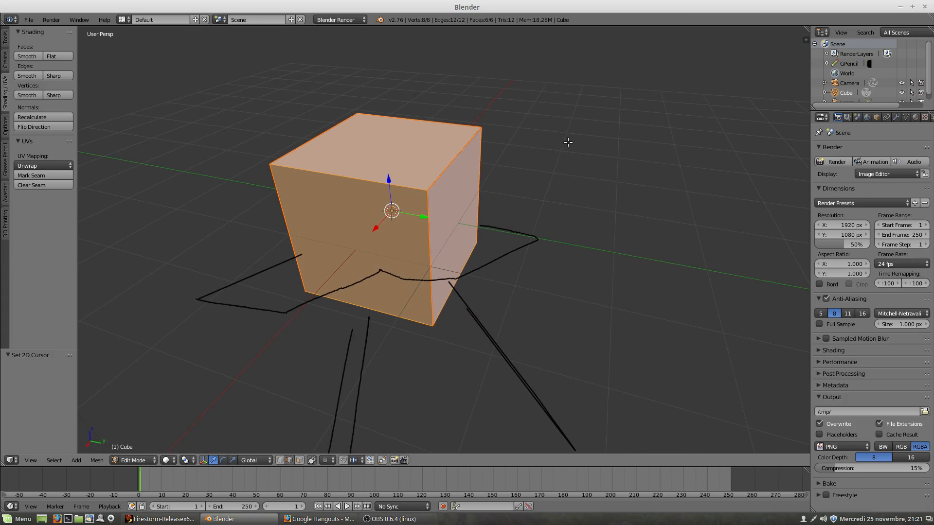
{"action": "left_click", "coordinate": [806, 42]}
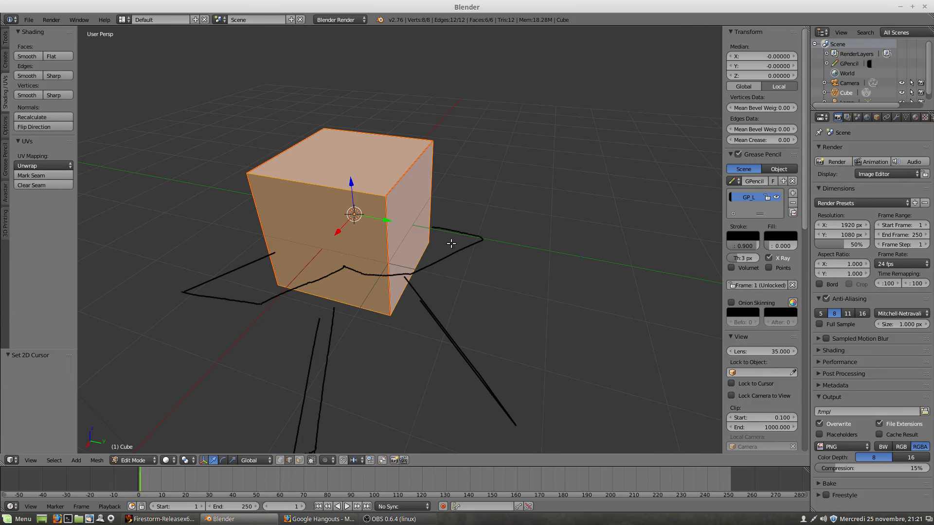
{"action": "middle_click_drag", "start_coordinate": [444, 259], "coordinate": [408, 217]}
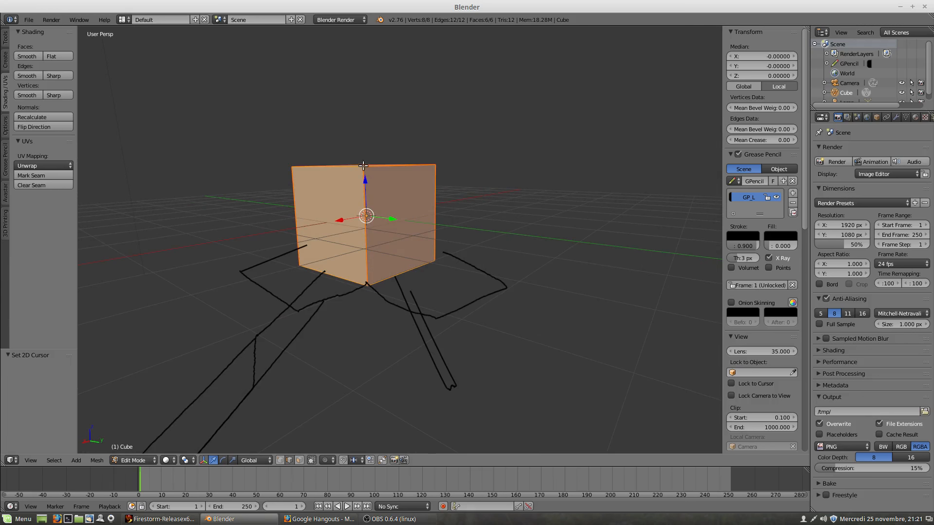
{"action": "scroll", "coordinate": [371, 219], "scroll_direction": "up", "scroll_amount": 3}
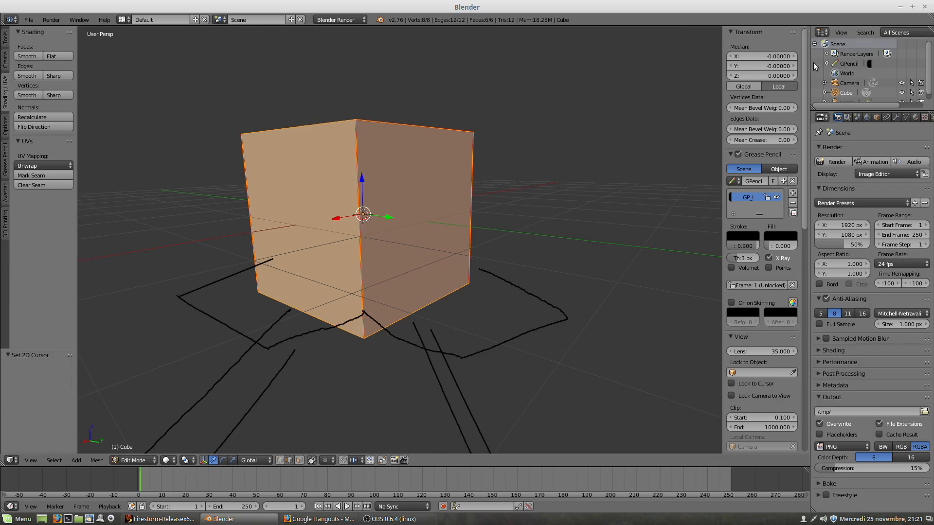
Split the widened 3D view again and switch the new area to the UV/Image Editor.
{"action": "left_click_drag", "start_coordinate": [807, 28], "coordinate": [573, 34]}
{"action": "left_click", "coordinate": [582, 461]}
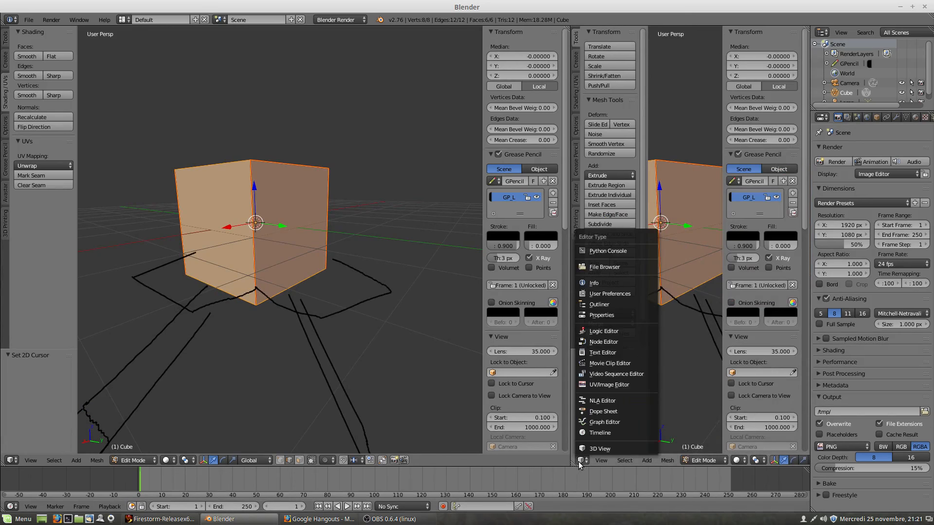
{"action": "left_click", "coordinate": [599, 385]}
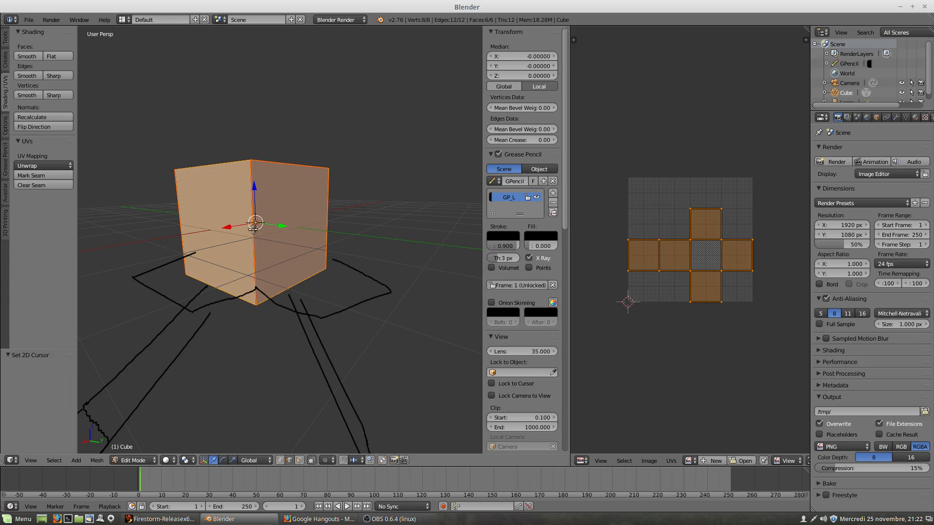
Place the 2D cursor on each of the four squares in the UV layout's horizontal row, one after another.
{"action": "scroll", "coordinate": [256, 232], "scroll_direction": "up", "scroll_amount": 5}
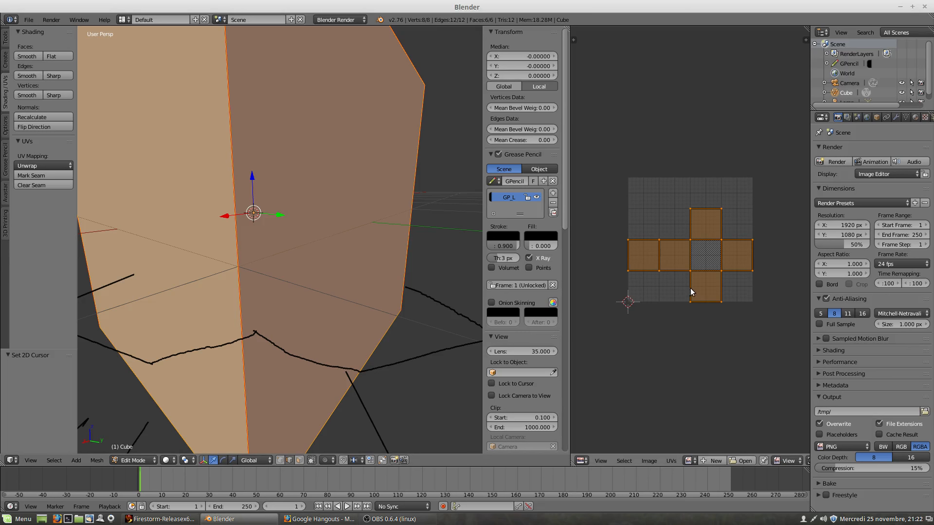
{"action": "scroll", "coordinate": [248, 219], "scroll_direction": "down", "scroll_amount": 5}
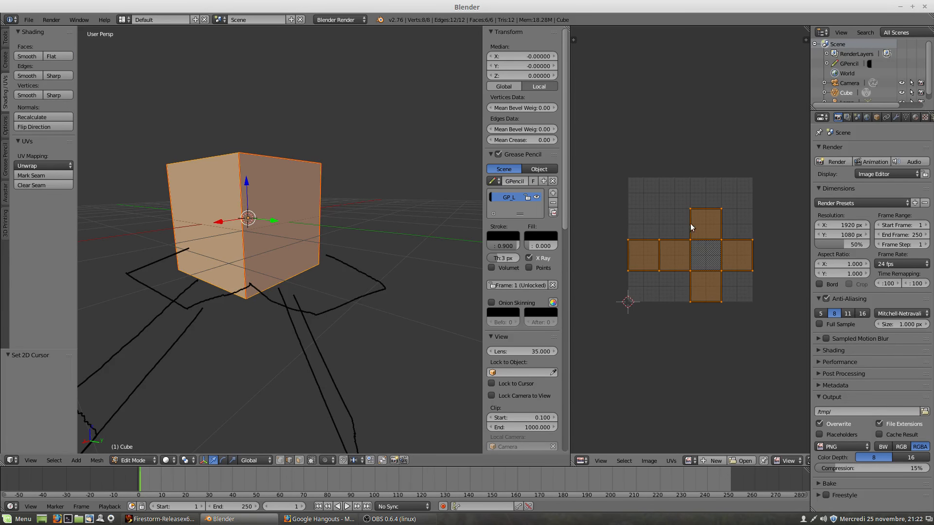
{"action": "left_click", "coordinate": [646, 254]}
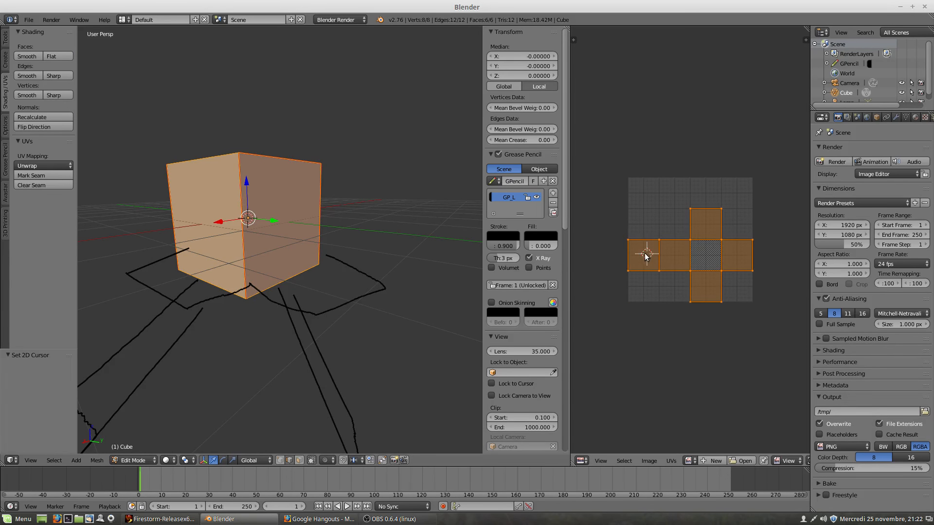
{"action": "left_click", "coordinate": [677, 253]}
{"action": "left_click", "coordinate": [678, 257]}
{"action": "left_click", "coordinate": [710, 257]}
{"action": "left_click", "coordinate": [732, 255]}
Unwrap the whole cube with Smart UV Project, using angle limit 66, island margin 0 and area weight 0.
{"action": "middle_click_drag", "start_coordinate": [247, 217], "coordinate": [267, 258]}
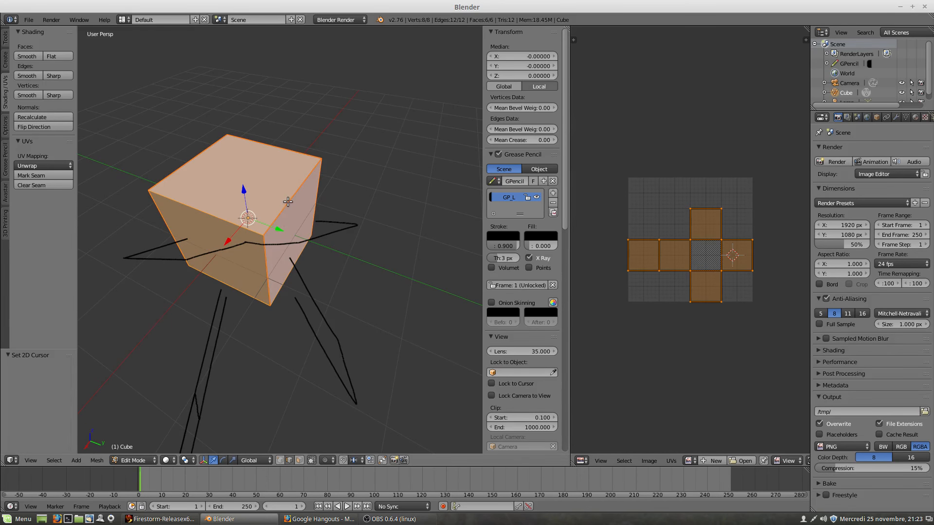
{"action": "key", "text": "u"}
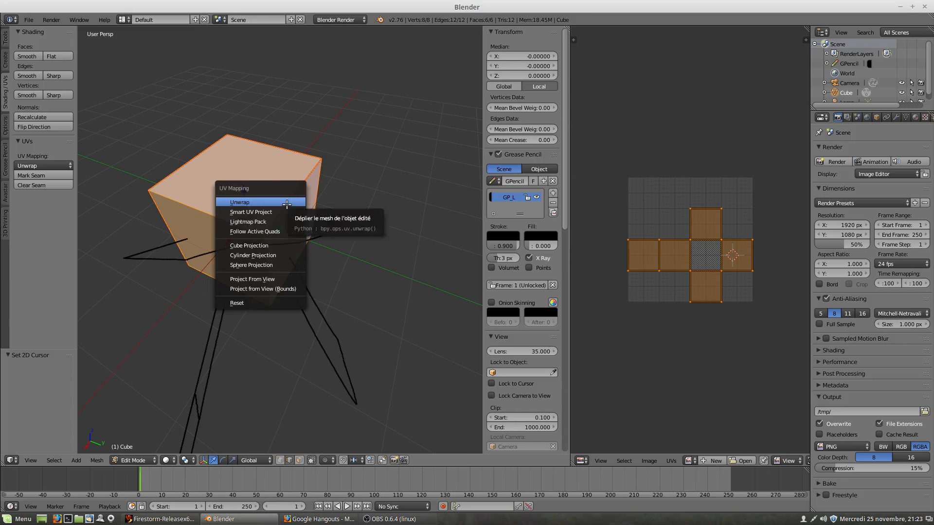
{"action": "left_click", "coordinate": [286, 213]}
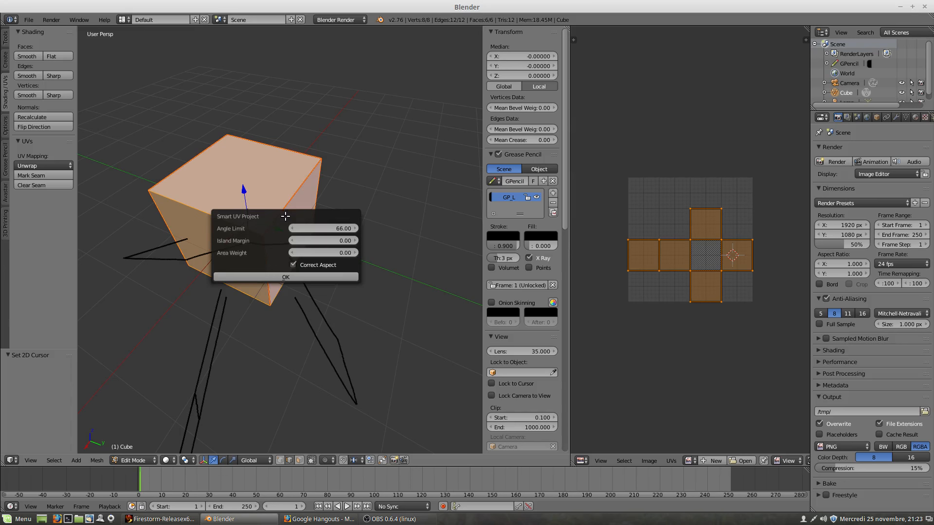
{"action": "left_click", "coordinate": [286, 277]}
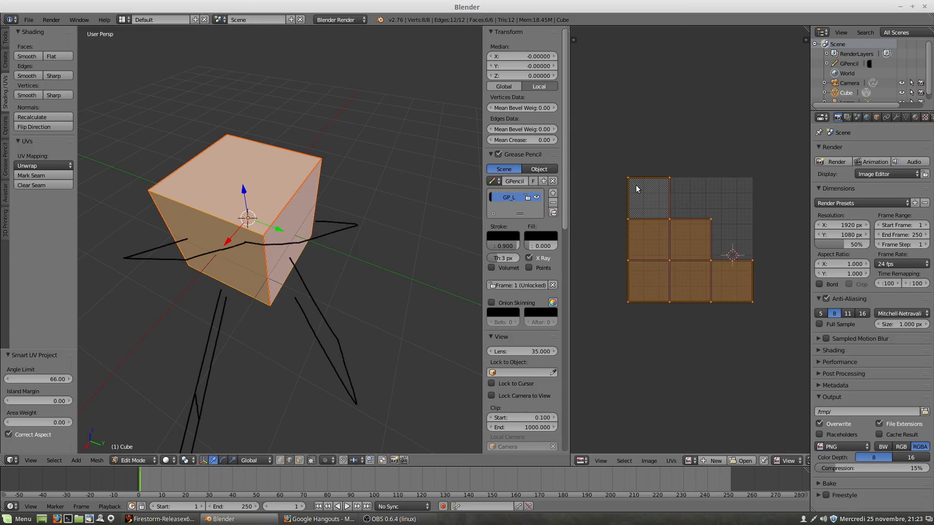
Switch the UV/Image Editor's selection mode to faces.
{"action": "right_click", "coordinate": [695, 232]}
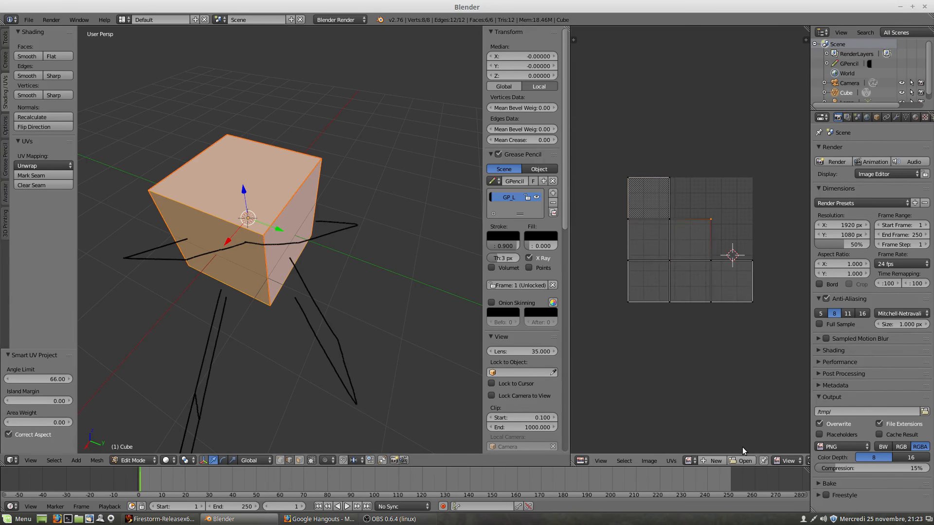
{"action": "scroll", "coordinate": [767, 461], "scroll_direction": "down", "scroll_amount": 5}
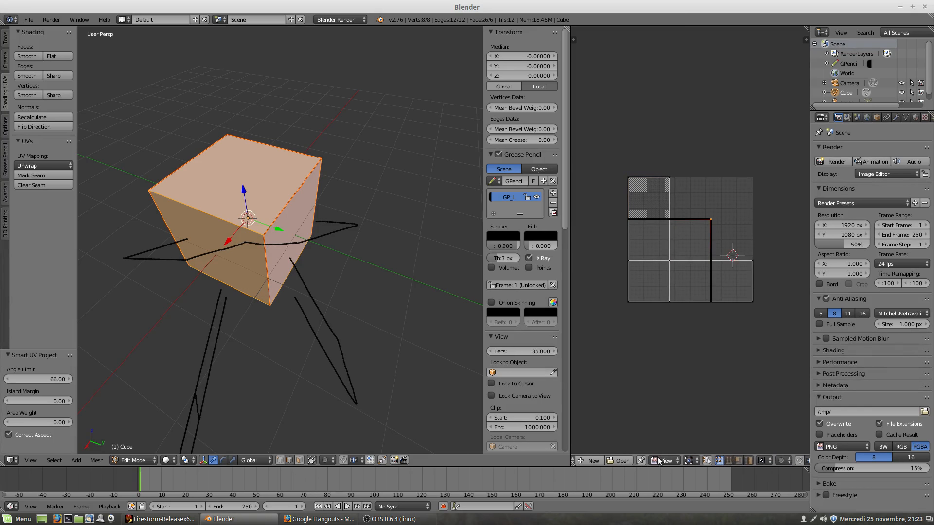
{"action": "left_click", "coordinate": [738, 460]}
Pull the three upper UV squares apart: one to the grid's upper right, one above the grid and one off its left edge.
{"action": "right_click", "coordinate": [687, 240]}
{"action": "key", "text": "g"}
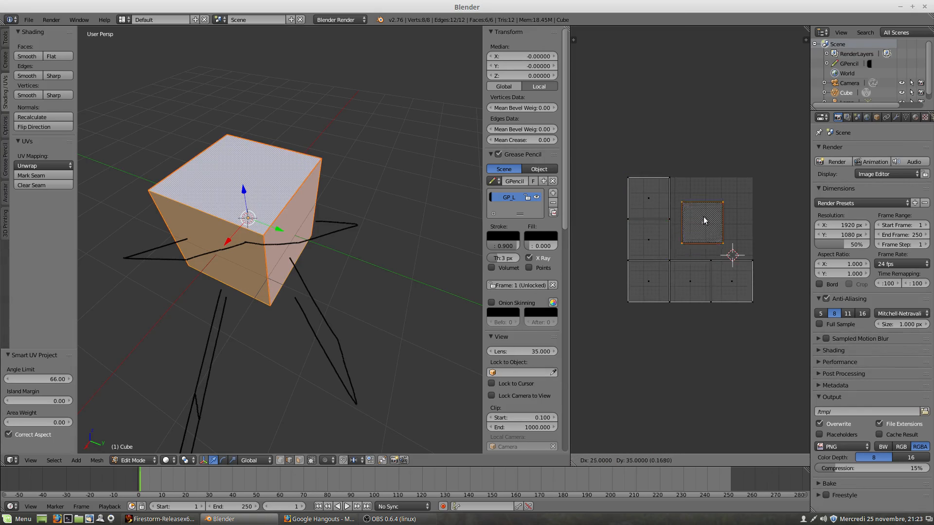
{"action": "left_click", "coordinate": [728, 210]}
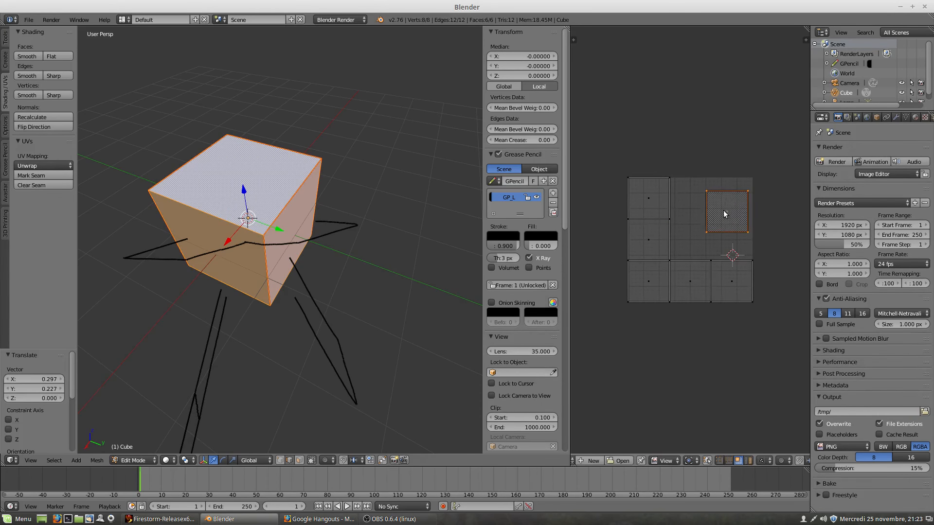
{"action": "right_click", "coordinate": [643, 194]}
{"action": "key", "text": "g"}
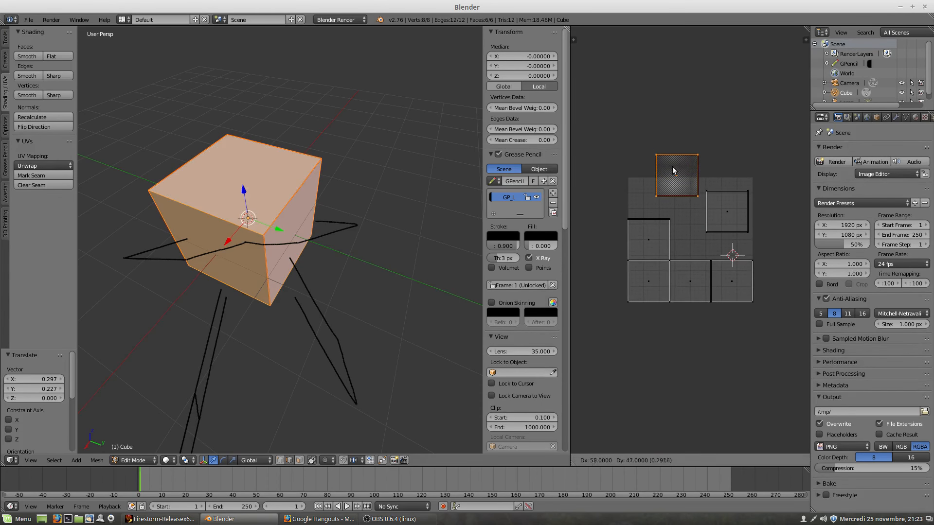
{"action": "left_click", "coordinate": [673, 171]}
{"action": "right_click", "coordinate": [651, 241]}
{"action": "key", "text": "g"}
{"action": "left_click", "coordinate": [605, 221]}
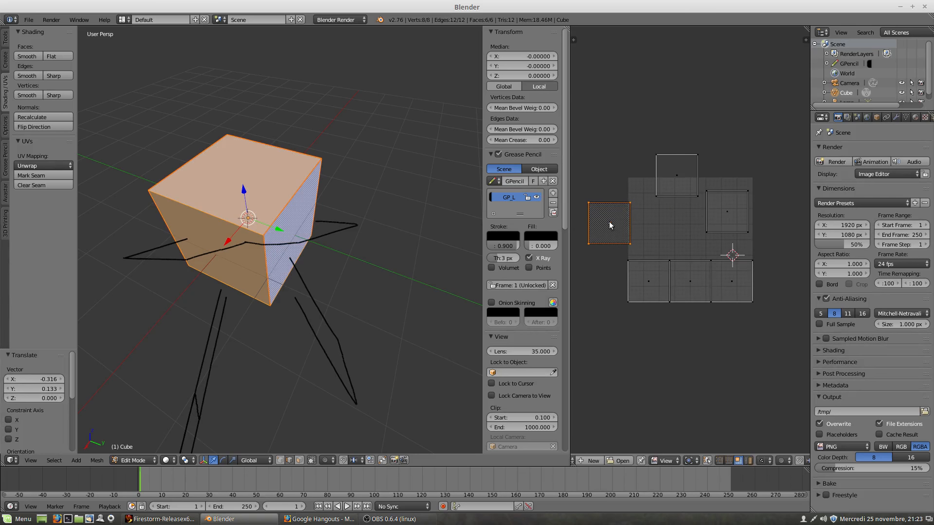
Move the first two squares of the UV layout's bottom row below the grid, separated from each other.
{"action": "right_click", "coordinate": [637, 271]}
{"action": "key", "text": "g"}
{"action": "left_click", "coordinate": [613, 310]}
{"action": "right_click", "coordinate": [684, 290]}
{"action": "key", "text": "g"}
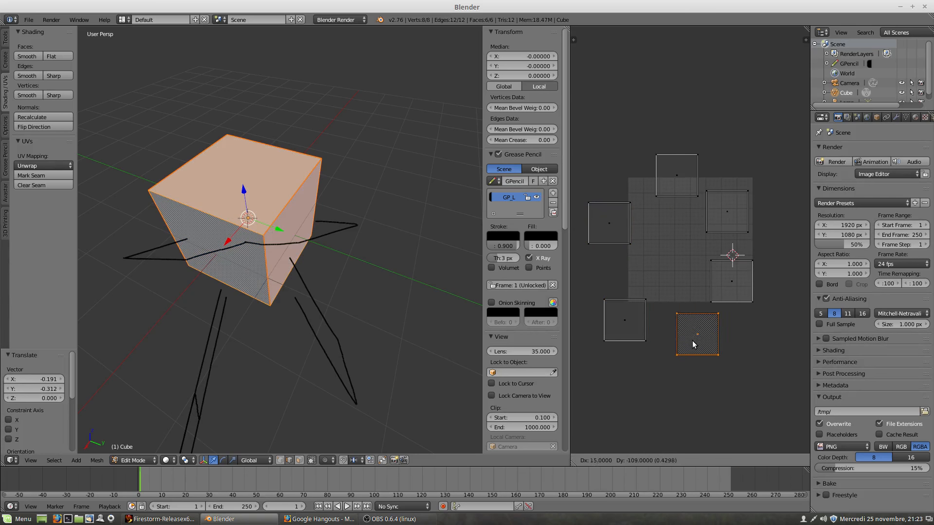
{"action": "left_click", "coordinate": [695, 343]}
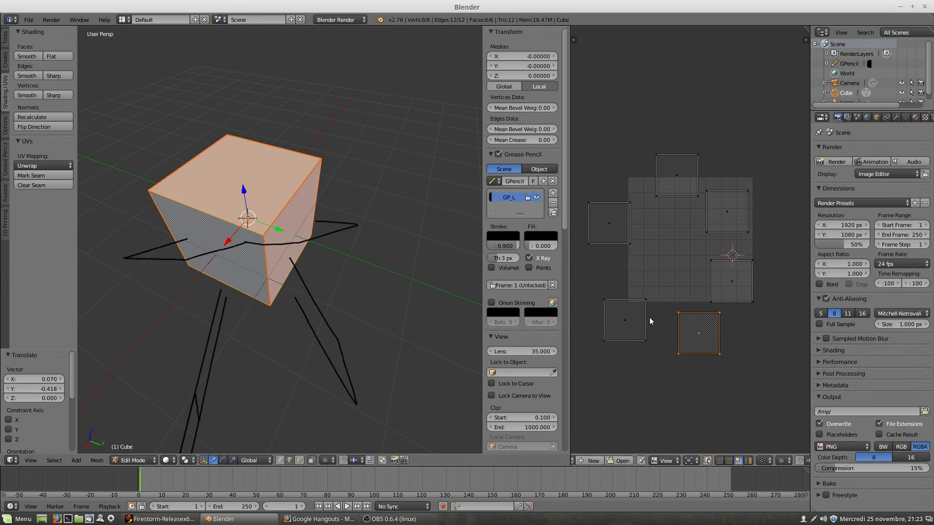
Move the last bottom-row UV square and the upper-right square outward past the grid's right edge.
{"action": "right_click", "coordinate": [732, 282]}
{"action": "key", "text": "g"}
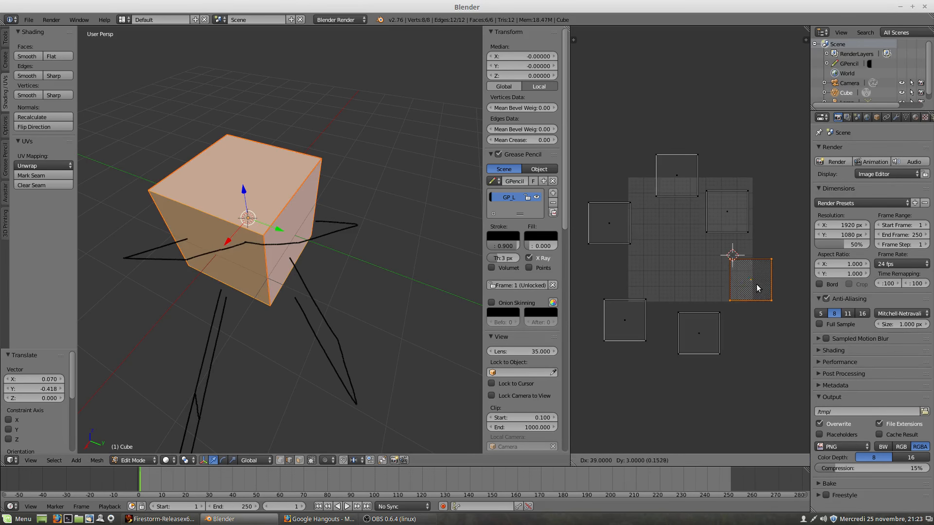
{"action": "left_click", "coordinate": [760, 286]}
{"action": "right_click", "coordinate": [742, 221]}
{"action": "key", "text": "g"}
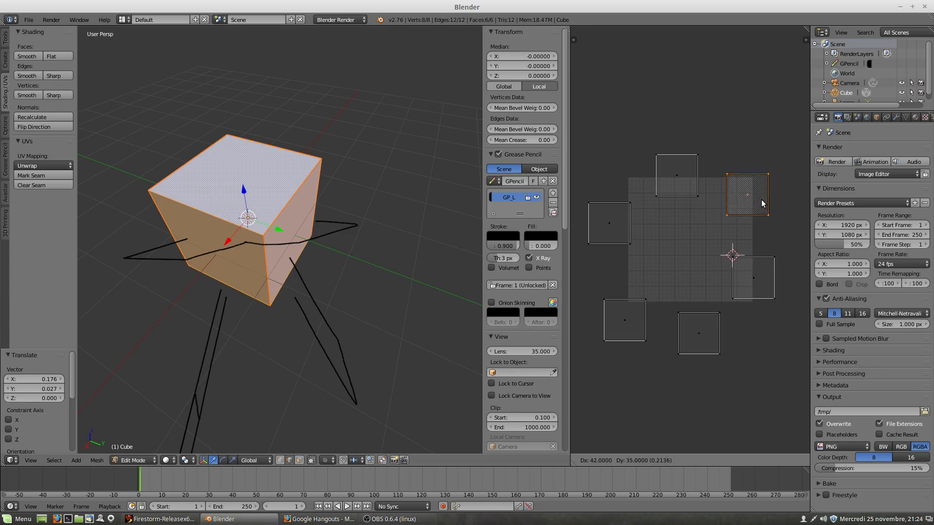
{"action": "left_click", "coordinate": [762, 204]}
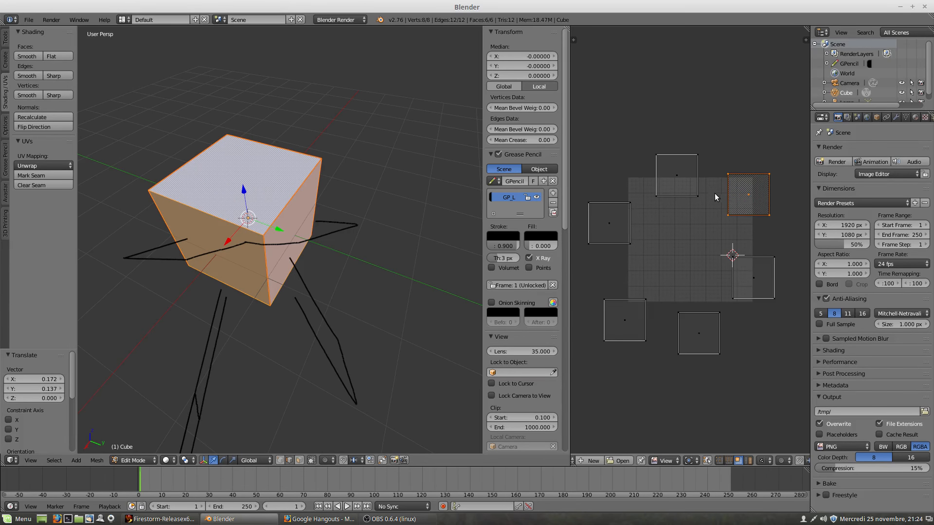
Try several positions for the topmost UV square: inside the grid, above it, beside the left square and near the middle.
{"action": "right_click", "coordinate": [672, 186]}
{"action": "key", "text": "g"}
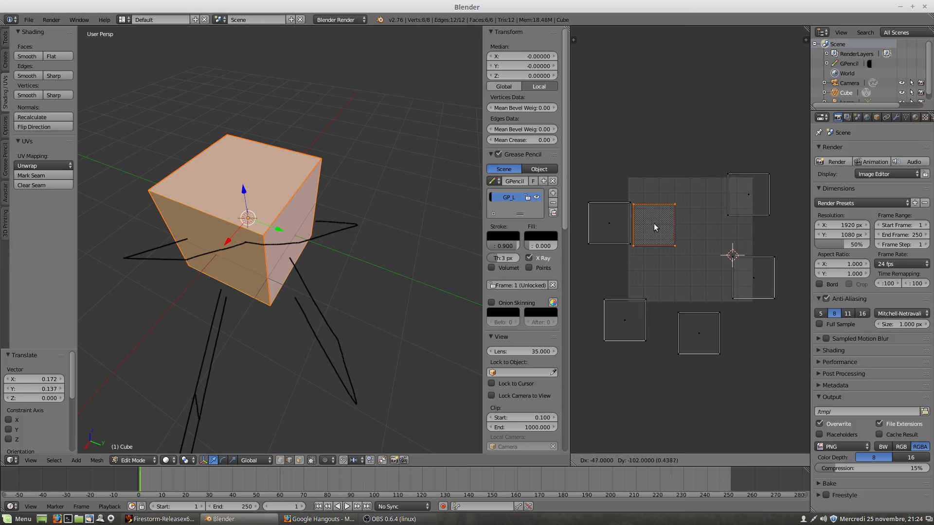
{"action": "left_click", "coordinate": [685, 222]}
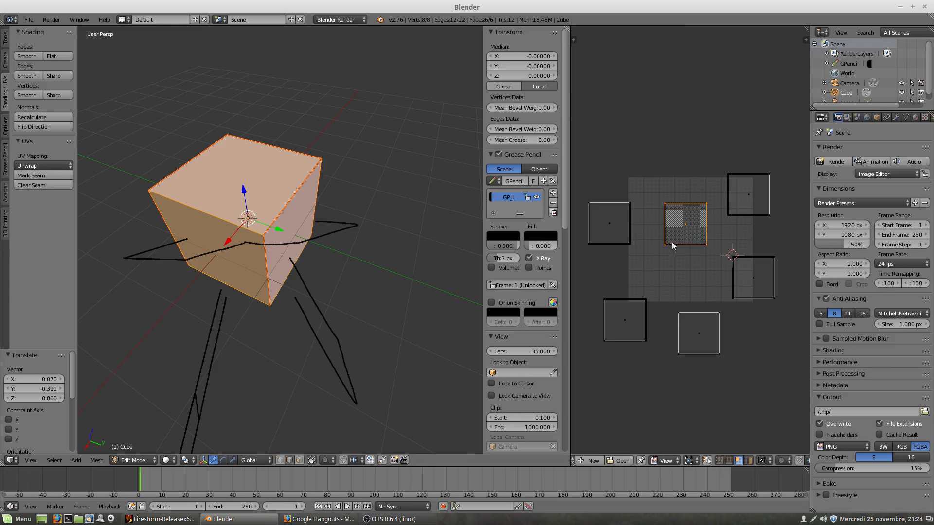
{"action": "key", "text": "g"}
{"action": "left_click", "coordinate": [672, 164]}
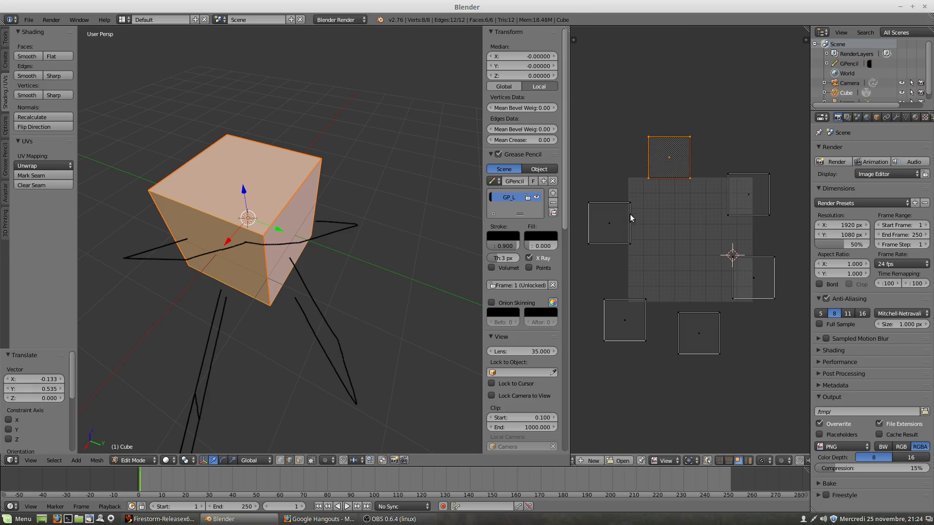
{"action": "key", "text": "g"}
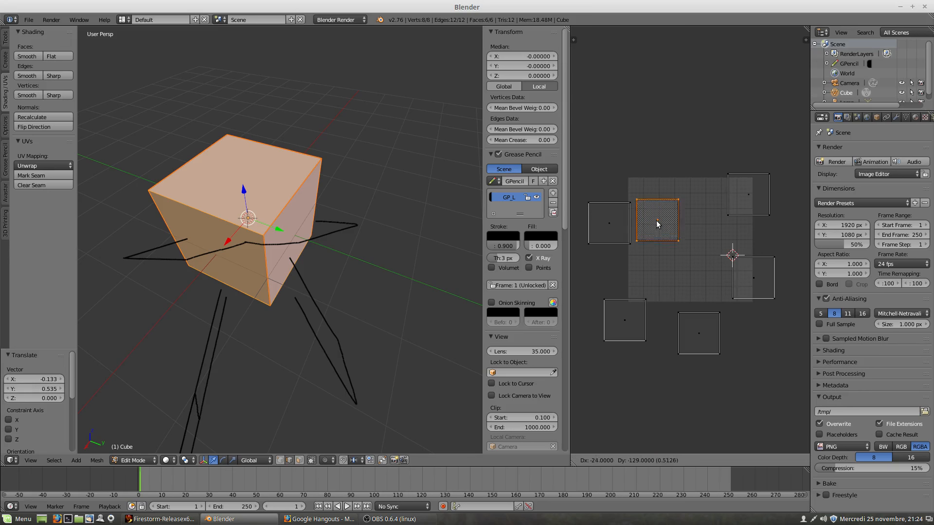
{"action": "left_click", "coordinate": [657, 228]}
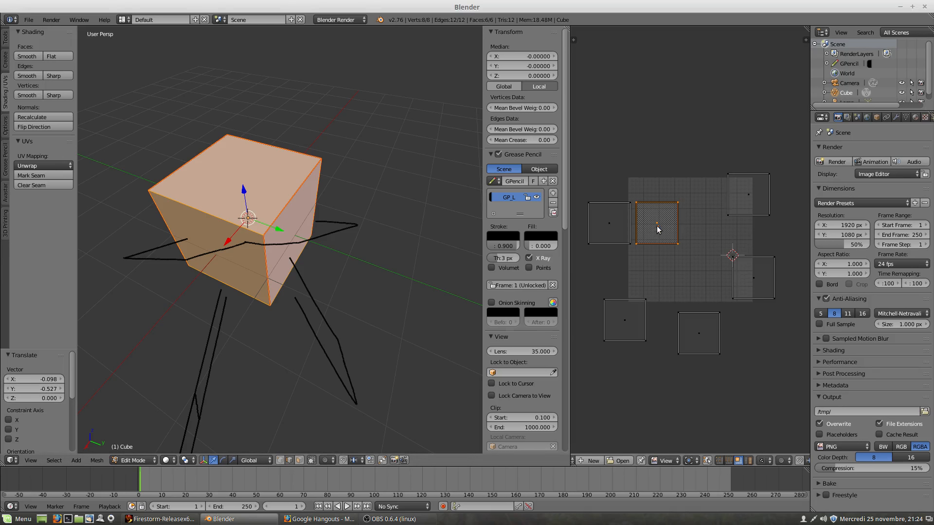
{"action": "right_click_drag", "start_coordinate": [653, 219], "coordinate": [674, 223]}
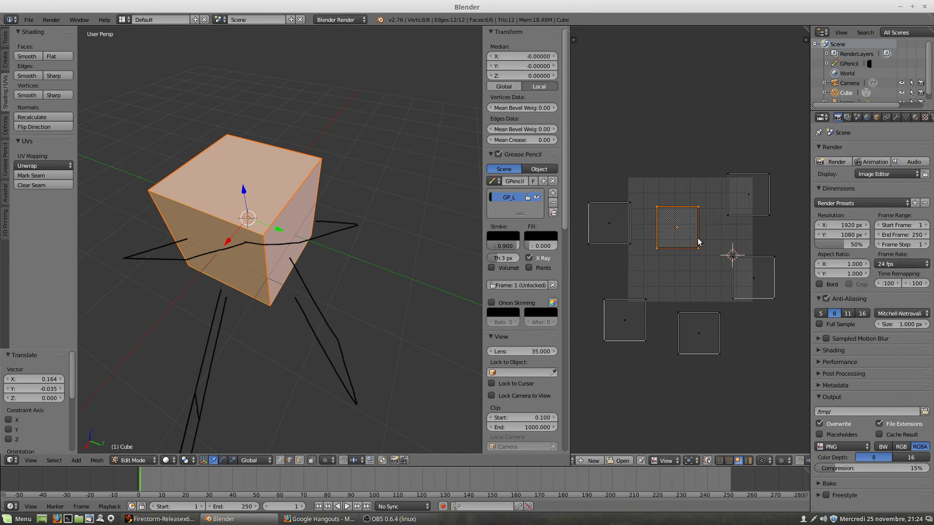
Undo all the UV square moves and the Smart UV projection, back to the cross-shaped layout.
{"action": "key", "text": "ctrl+z"}
{"action": "key", "text": "ctrl+z"}
{"action": "key", "text": "ctrl+z"}
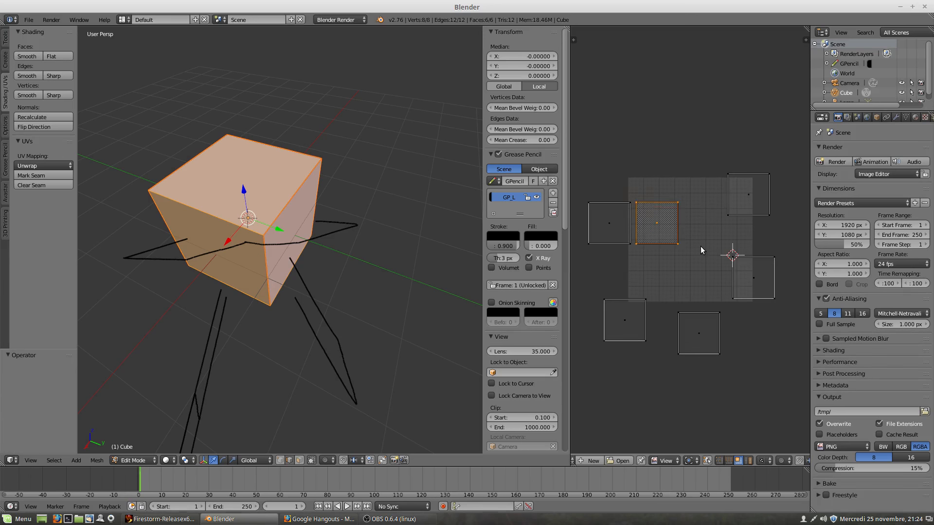
{"action": "key", "text": "ctrl+z"}
{"action": "key", "text": "ctrl+z"}
{"action": "key", "text": "ctrl+z"}
{"action": "key", "text": "ctrl+z"}
{"action": "key", "text": "ctrl+z"}
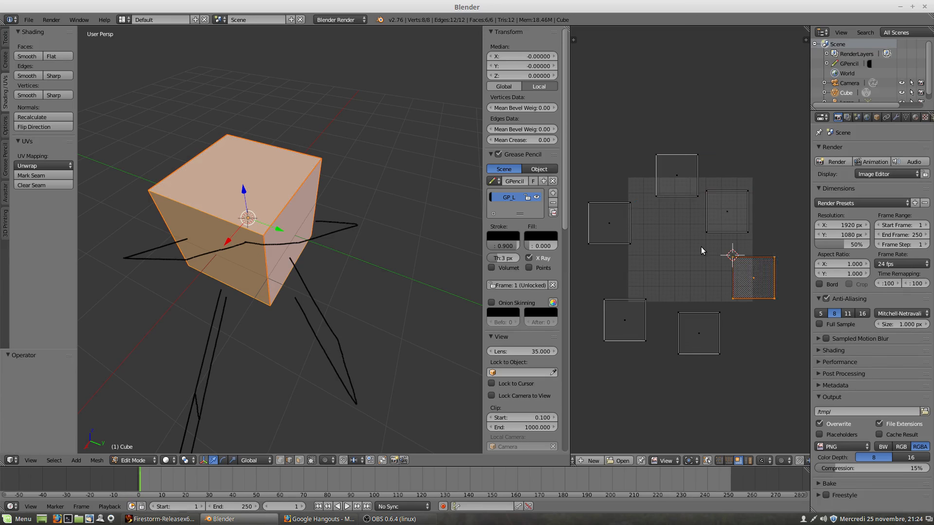
{"action": "key", "text": "ctrl+z"}
{"action": "key", "text": "ctrl+z"}
{"action": "key", "text": "ctrl+z"}
{"action": "key", "text": "ctrl+z"}
{"action": "key", "text": "ctrl+z"}
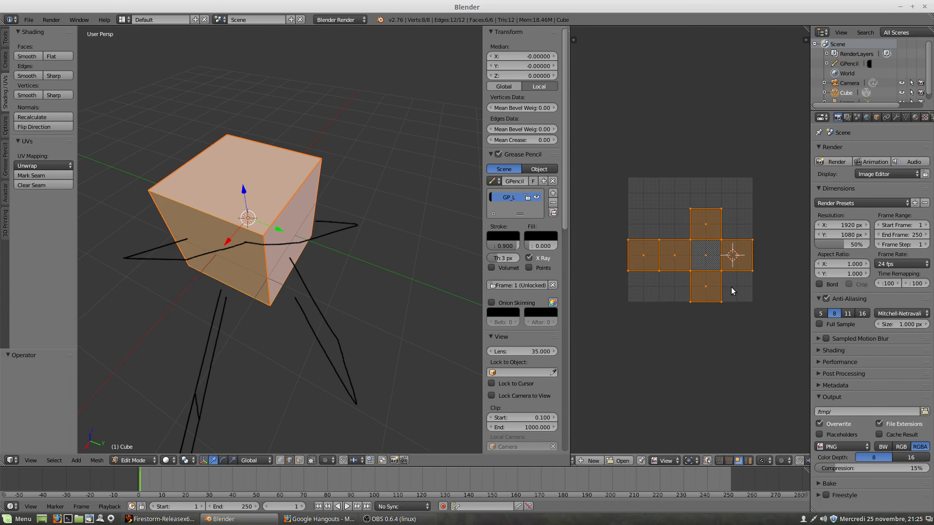
Select the cube's front vertical edge and examine the marked seams from several sides.
{"action": "middle_click_drag", "start_coordinate": [272, 273], "coordinate": [268, 194]}
{"action": "right_click", "coordinate": [269, 195]}
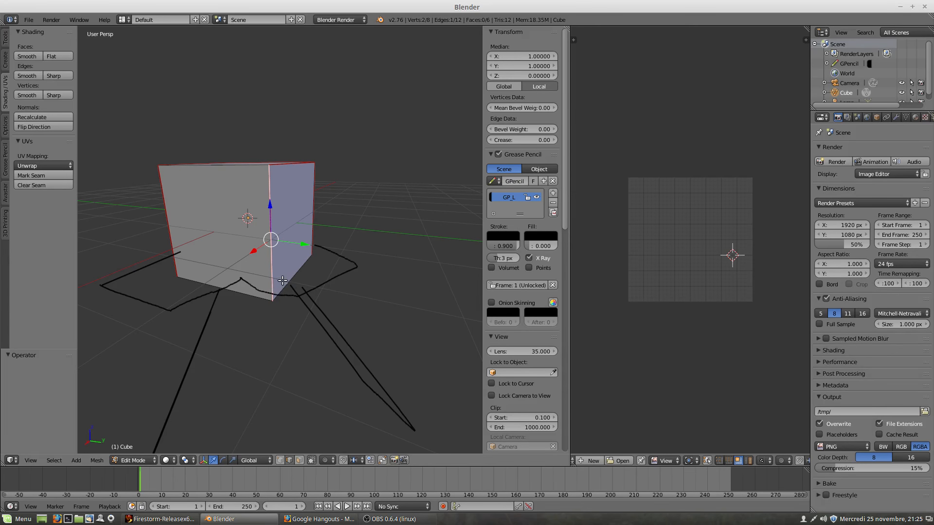
{"action": "middle_click_drag", "start_coordinate": [294, 229], "coordinate": [311, 271]}
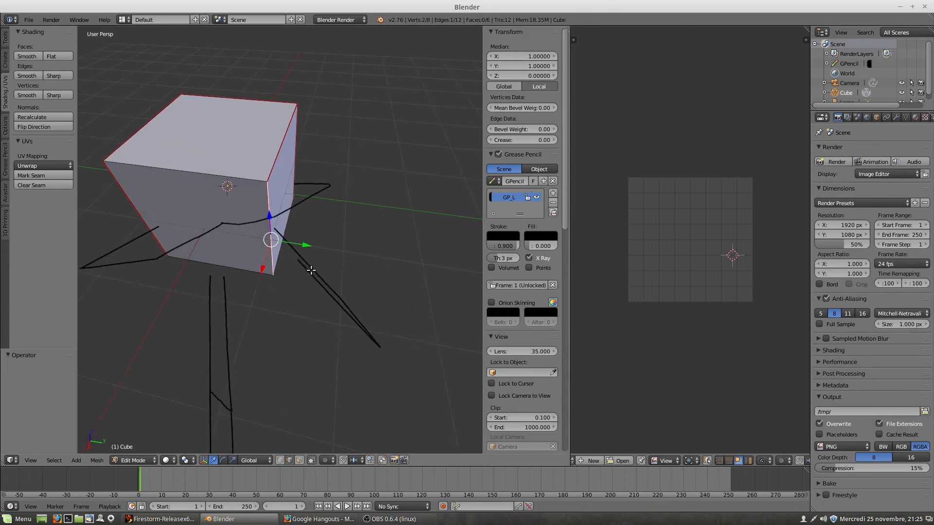
{"action": "scroll", "coordinate": [281, 204], "scroll_direction": "down", "scroll_amount": 4}
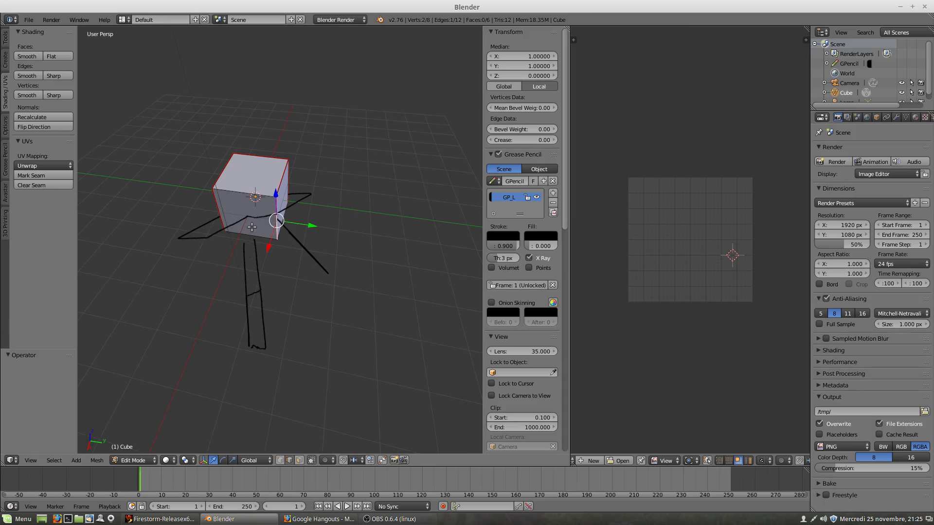
{"action": "middle_click_drag", "start_coordinate": [250, 229], "coordinate": [378, 265]}
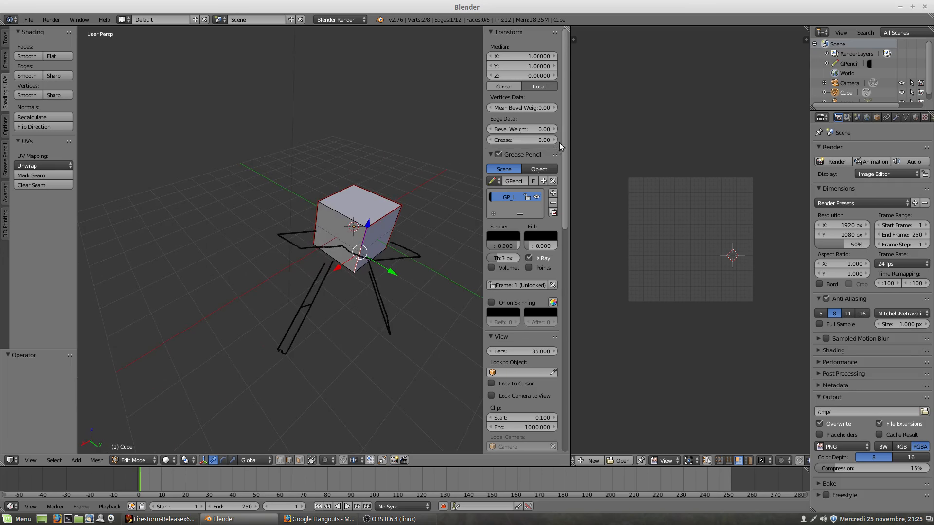
Unlink the GPencil sketch from the scene, then select the whole cube and clear all its seams.
{"action": "left_click", "coordinate": [552, 181]}
{"action": "middle_click_drag", "start_coordinate": [355, 224], "coordinate": [297, 208]}
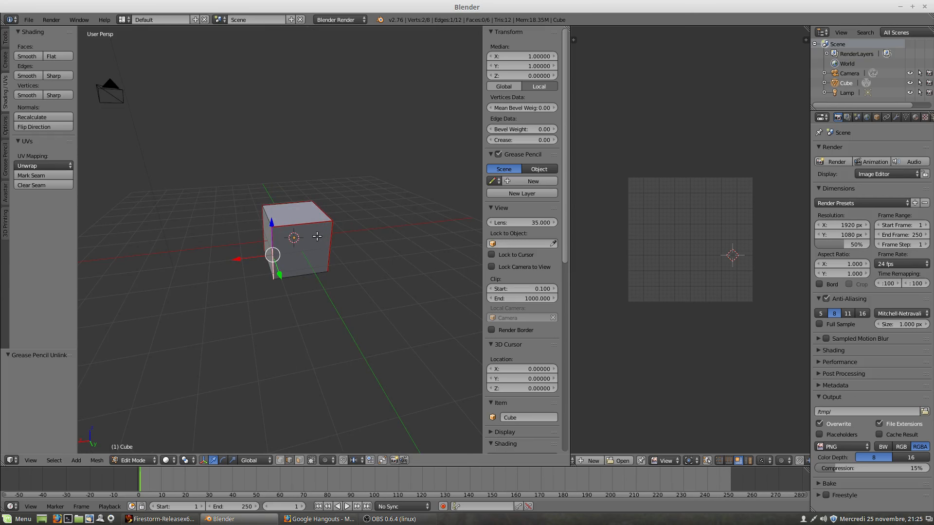
{"action": "key", "text": "a"}
{"action": "key", "text": "a"}
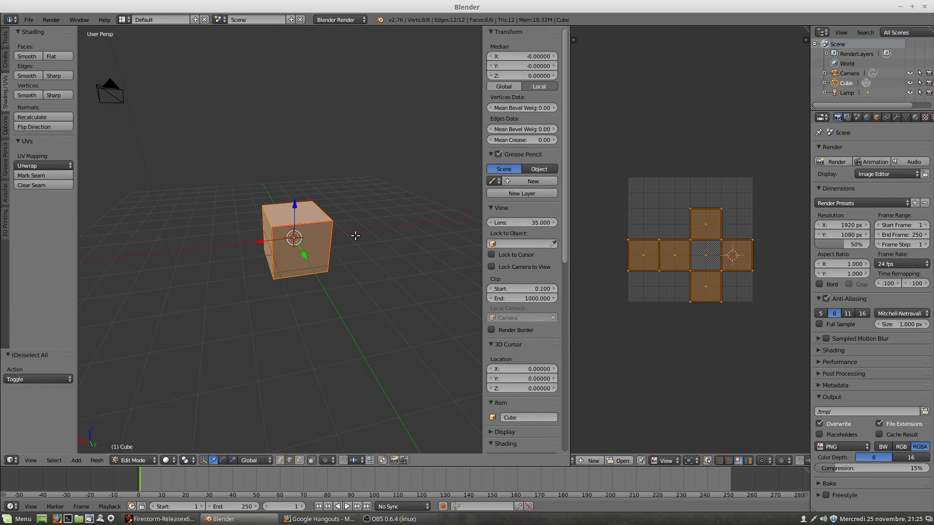
{"action": "left_click", "coordinate": [34, 186]}
{"action": "scroll", "coordinate": [296, 233], "scroll_direction": "up", "scroll_amount": 2}
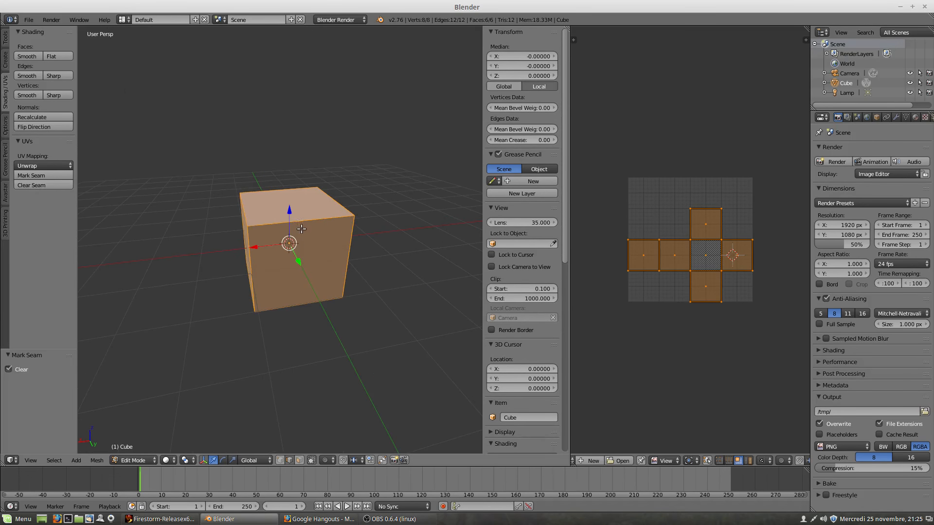
Mark one vertical corner edge of the cube as a seam, then clear that seam again.
{"action": "right_click", "coordinate": [319, 219]}
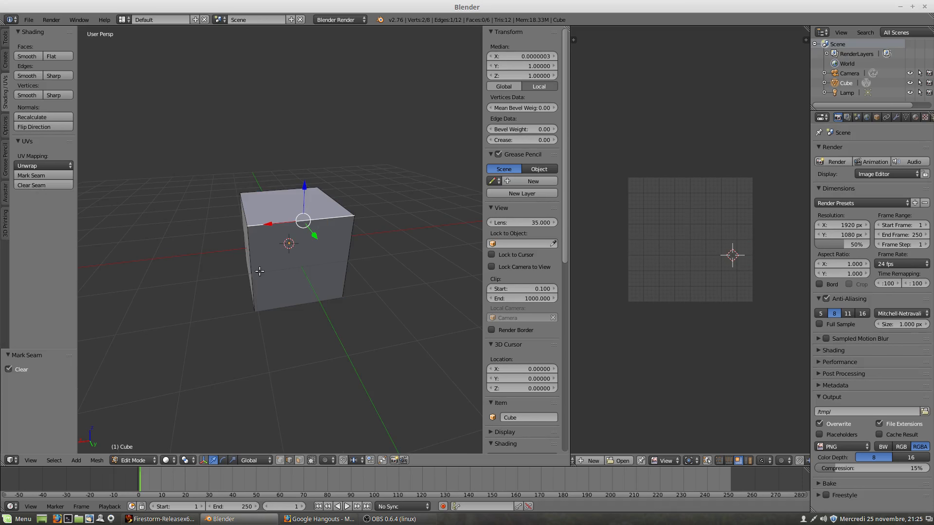
{"action": "middle_click_drag", "start_coordinate": [261, 270], "coordinate": [379, 226]}
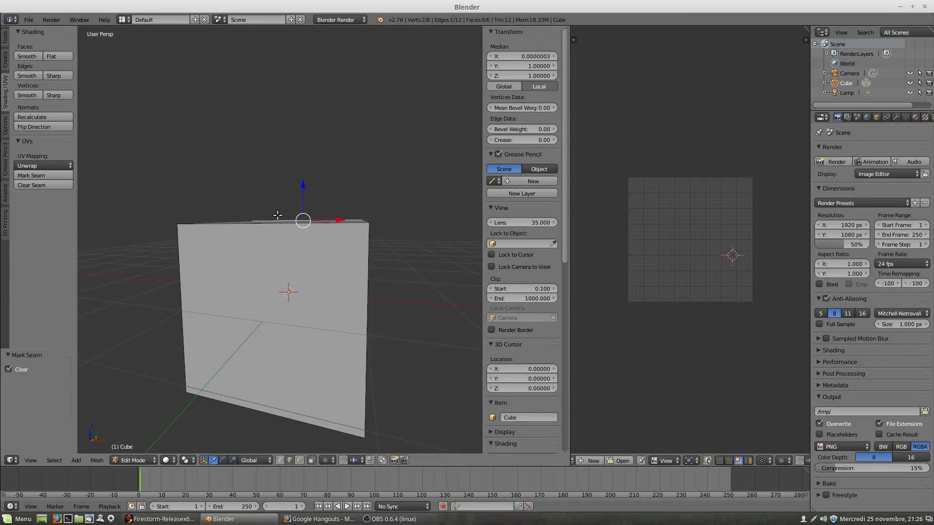
{"action": "middle_click_drag", "start_coordinate": [364, 260], "coordinate": [239, 252]}
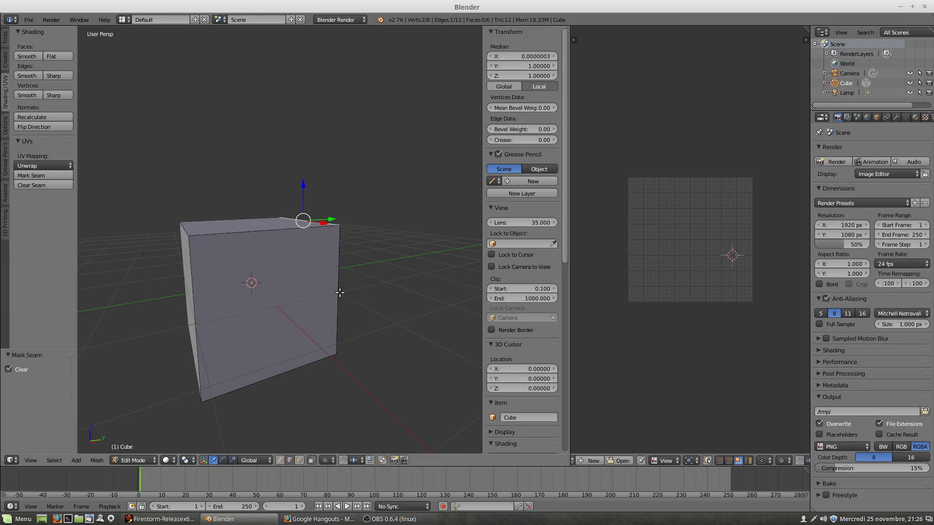
{"action": "middle_click_drag", "start_coordinate": [339, 293], "coordinate": [235, 292]}
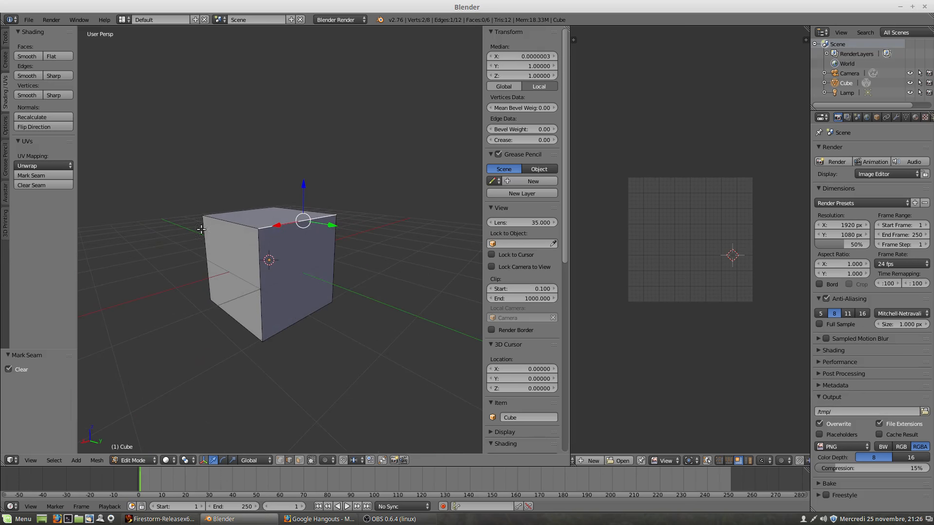
{"action": "middle_click_drag", "start_coordinate": [258, 263], "coordinate": [245, 264]}
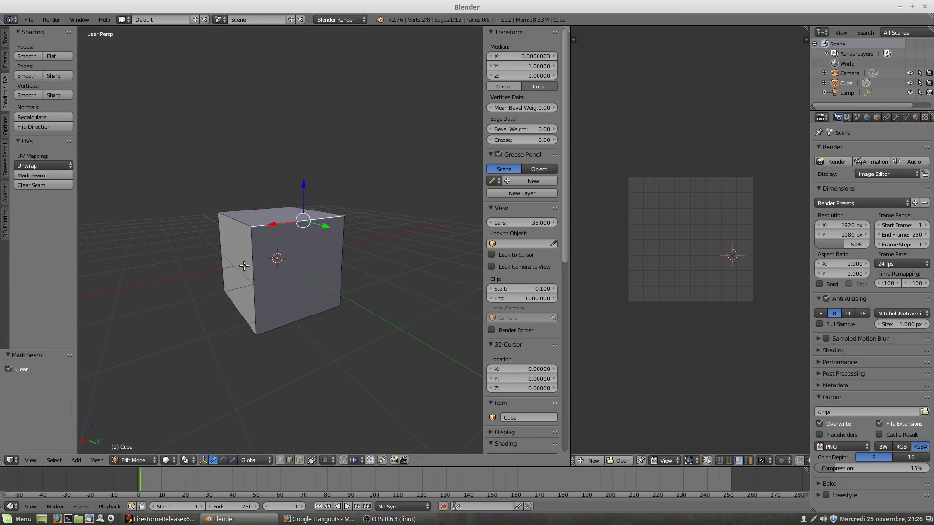
{"action": "right_click", "coordinate": [265, 281]}
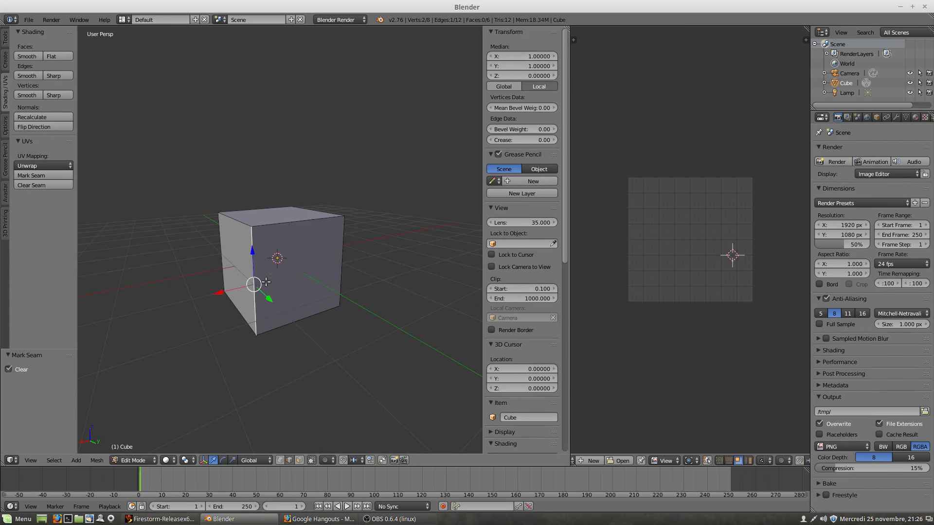
{"action": "left_click", "coordinate": [53, 175]}
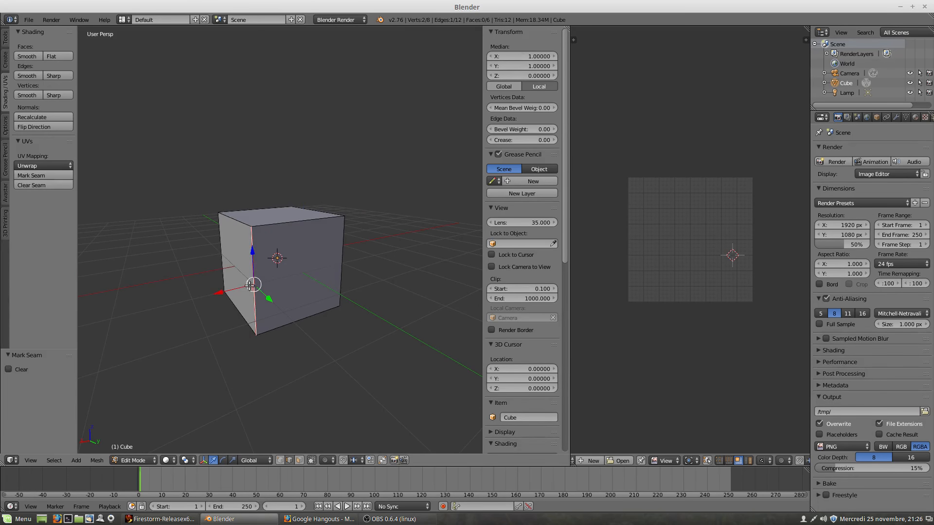
{"action": "left_click", "coordinate": [52, 184]}
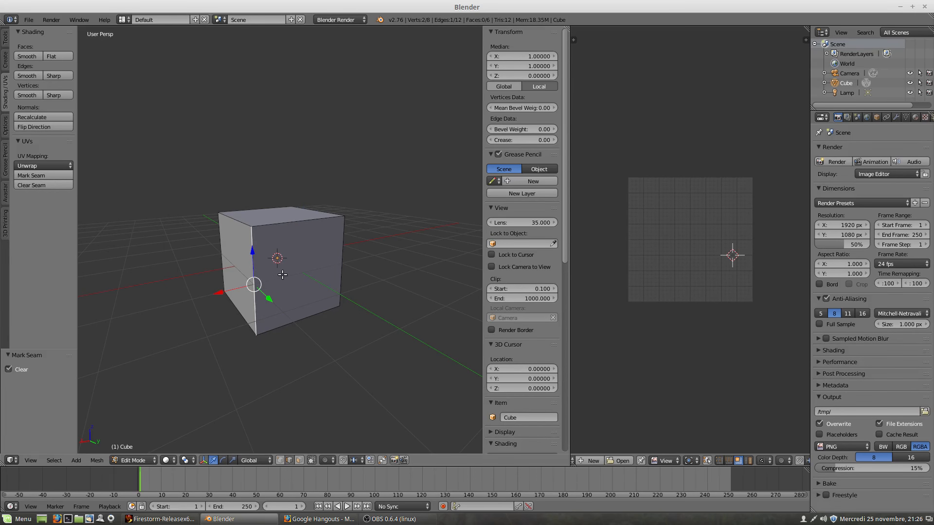
Examine the cube's top, sides and corner edges from several angles, including the straight top view.
{"action": "middle_click_drag", "start_coordinate": [282, 275], "coordinate": [286, 306]}
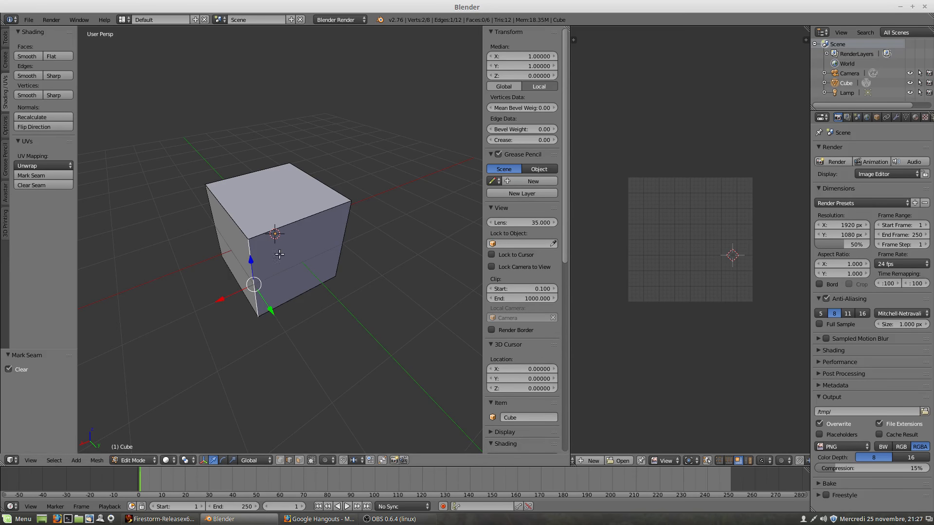
{"action": "middle_click_drag", "start_coordinate": [320, 263], "coordinate": [314, 232]}
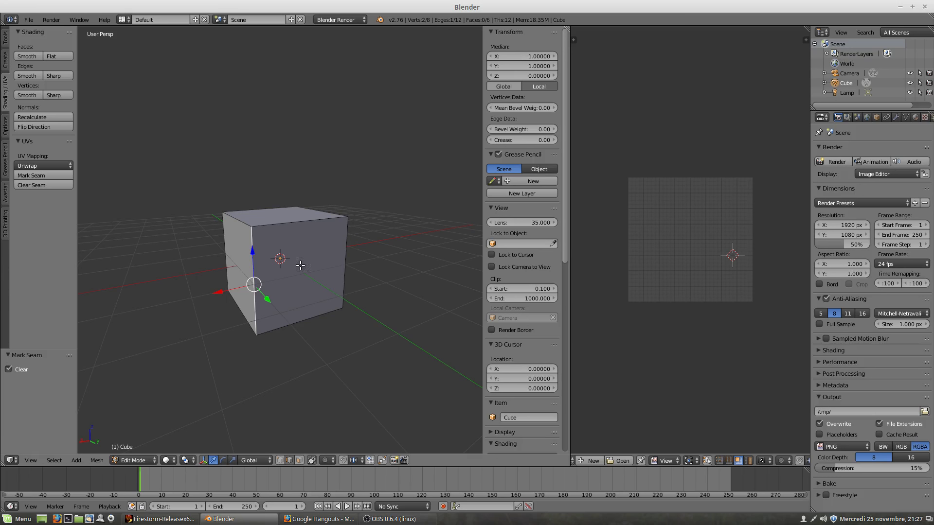
{"action": "middle_click_drag", "start_coordinate": [299, 272], "coordinate": [332, 271]}
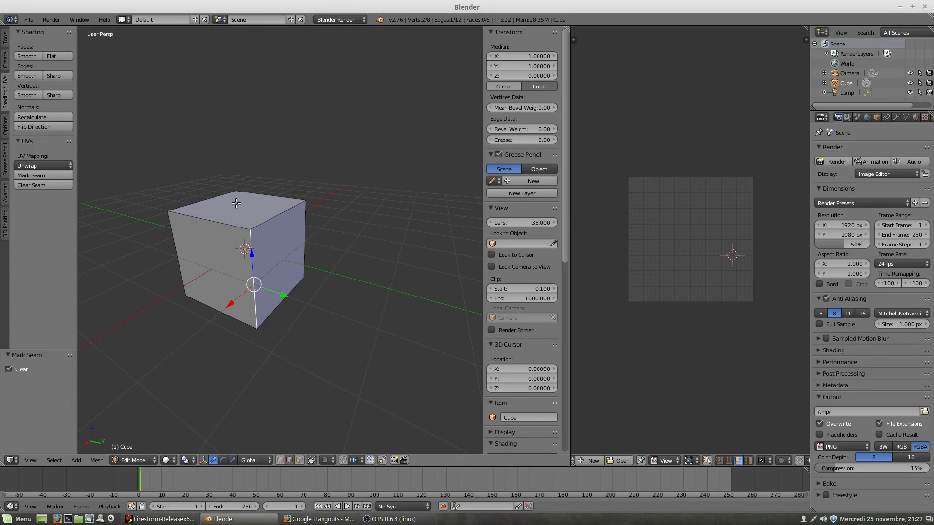
{"action": "key", "text": "KP_7"}
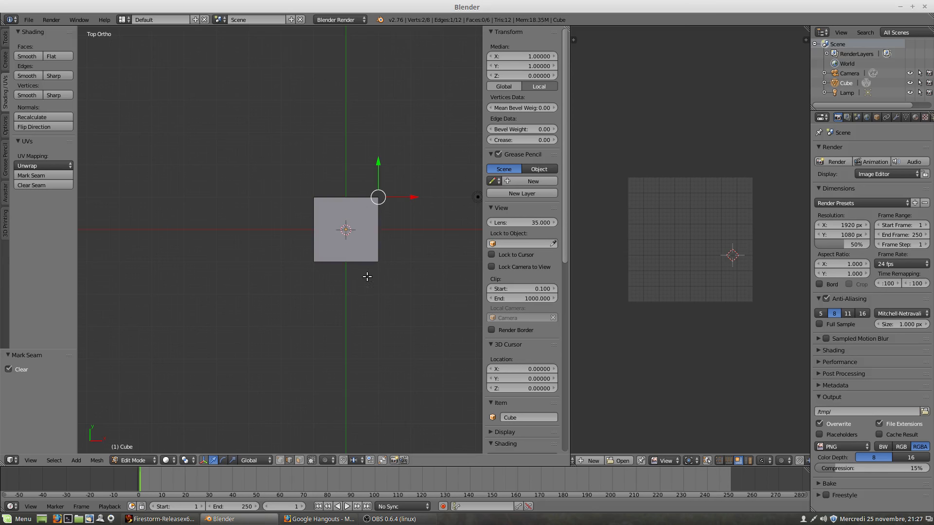
{"action": "middle_click_drag", "start_coordinate": [368, 273], "coordinate": [347, 191]}
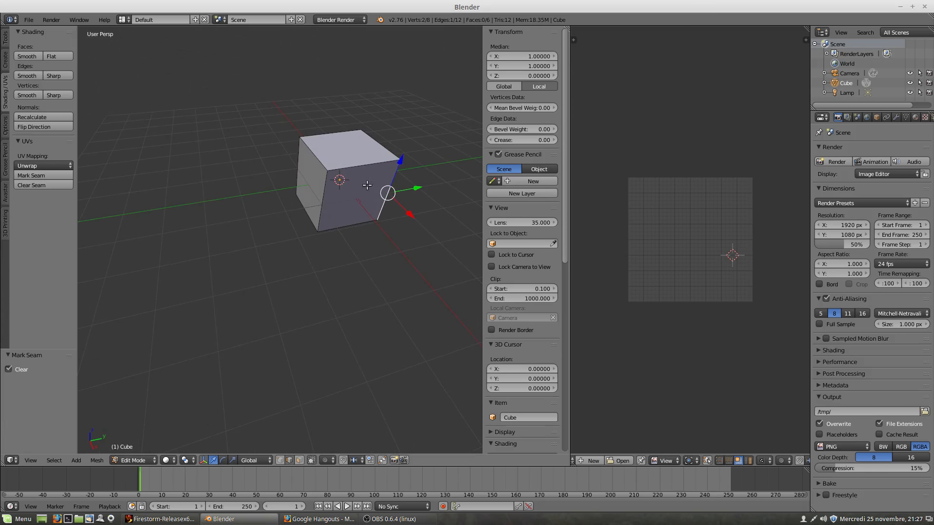
{"action": "middle_click_drag", "start_coordinate": [368, 181], "coordinate": [317, 223]}
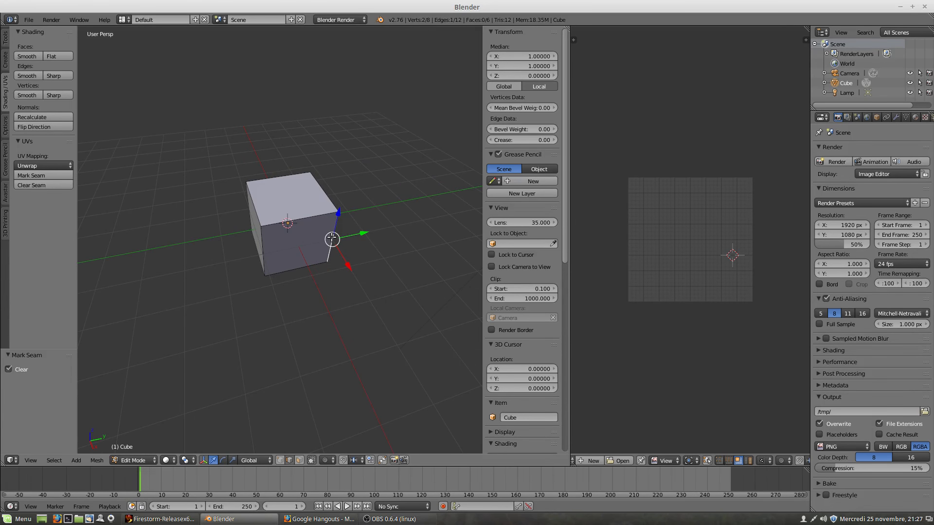
{"action": "middle_click_drag", "start_coordinate": [332, 236], "coordinate": [316, 219]}
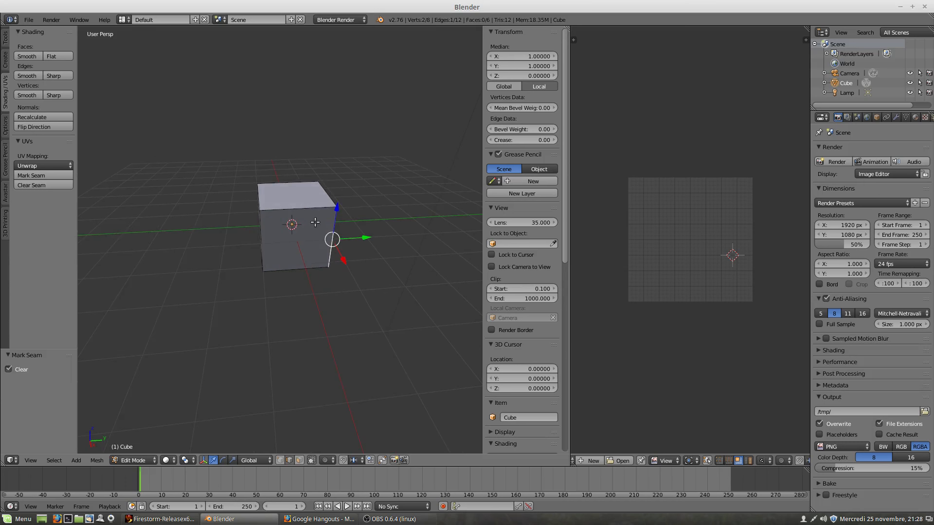
{"action": "scroll", "coordinate": [317, 222], "scroll_direction": "up", "scroll_amount": 2}
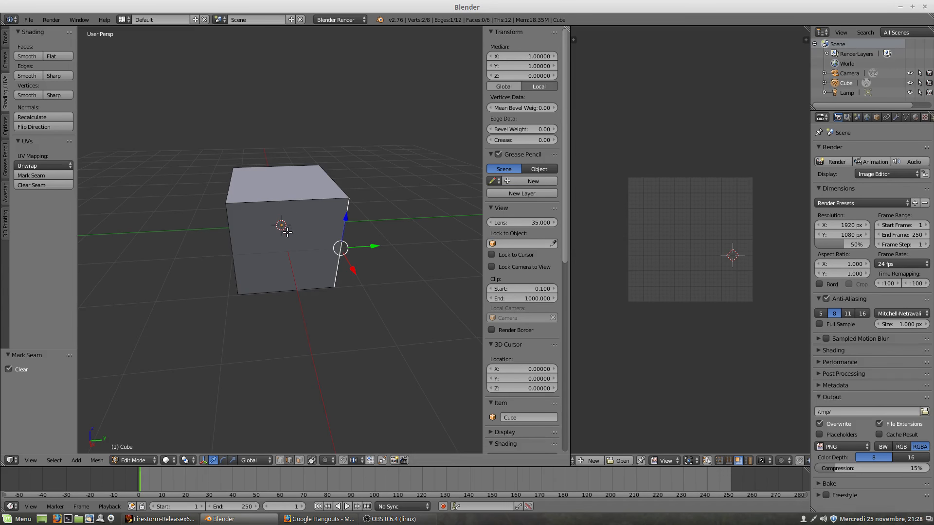
{"action": "middle_click_drag", "start_coordinate": [294, 236], "coordinate": [322, 238]}
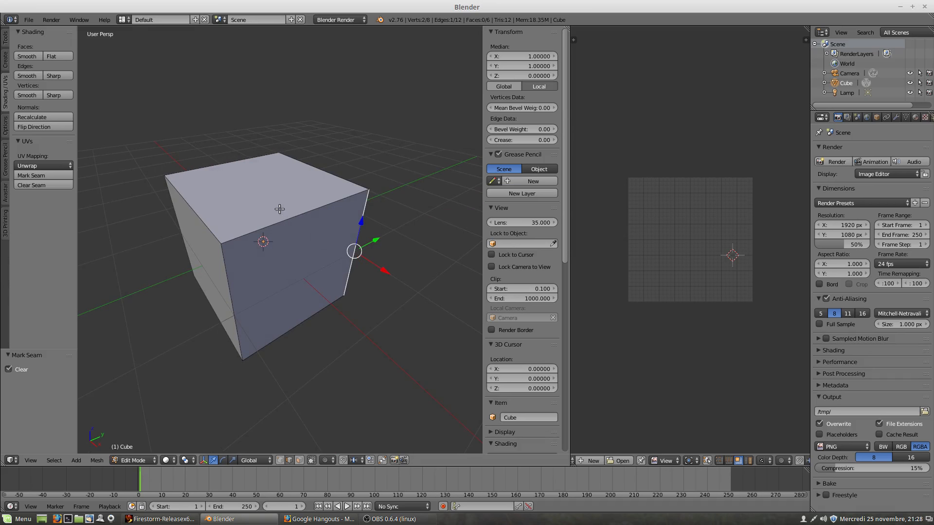
Rip the cube's top face loose along three of its edges and lift it about 0.39 units above the box.
{"action": "right_click", "coordinate": [293, 216]}
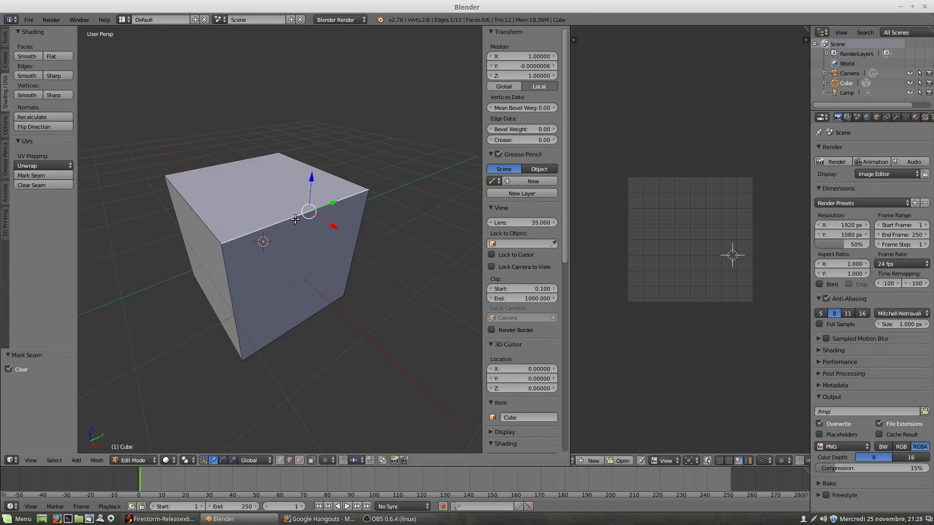
{"action": "right_click", "coordinate": [200, 218], "text": "shift"}
{"action": "right_click", "coordinate": [225, 177], "text": "shift"}
{"action": "middle_click_drag", "start_coordinate": [250, 194], "coordinate": [239, 166]}
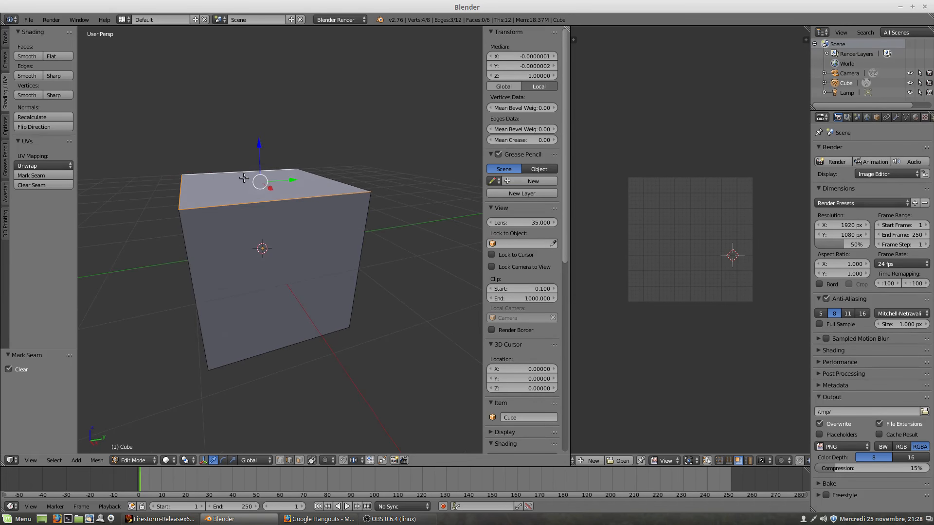
{"action": "key", "text": "e"}
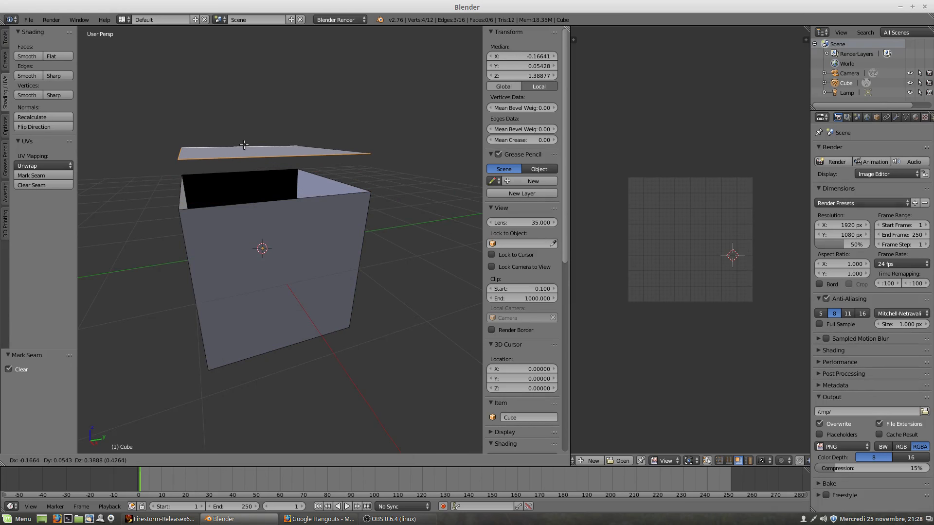
{"action": "left_click", "coordinate": [243, 145]}
{"action": "middle_click_drag", "start_coordinate": [238, 152], "coordinate": [291, 136]}
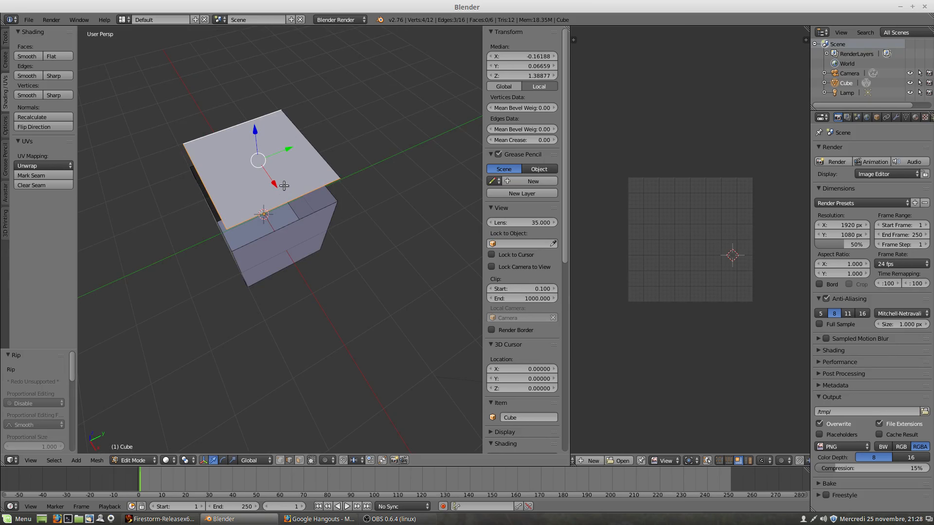
Undo the ripped top face and step the selection back to a single top edge.
{"action": "key", "text": "ctrl+z"}
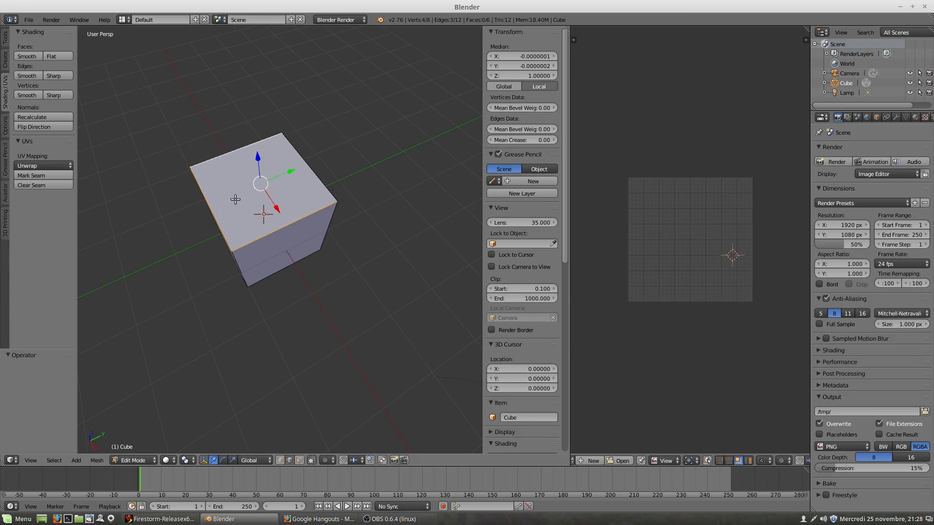
{"action": "key", "text": "ctrl+z"}
{"action": "key", "text": "ctrl+z"}
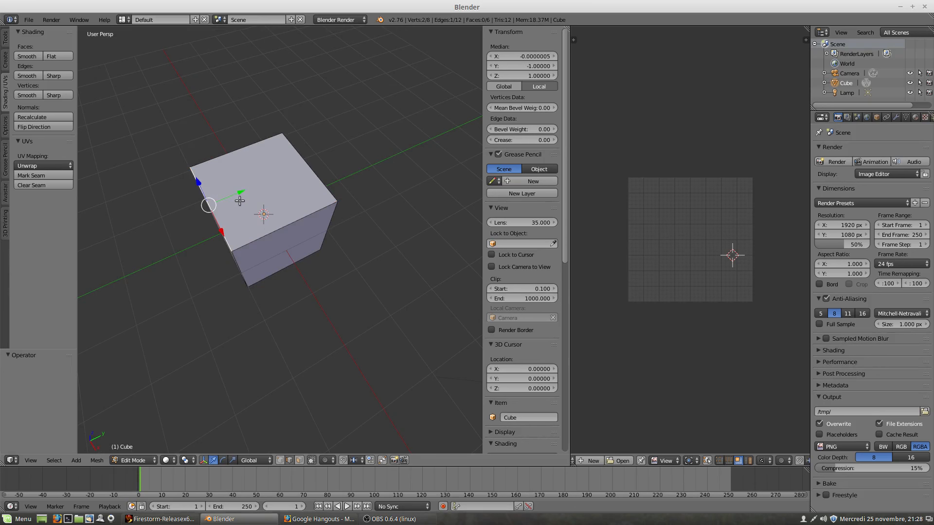
Rip the selected top edge and pull it up over the opposite side like an opened lid, then undo the rip.
{"action": "key", "text": "v"}
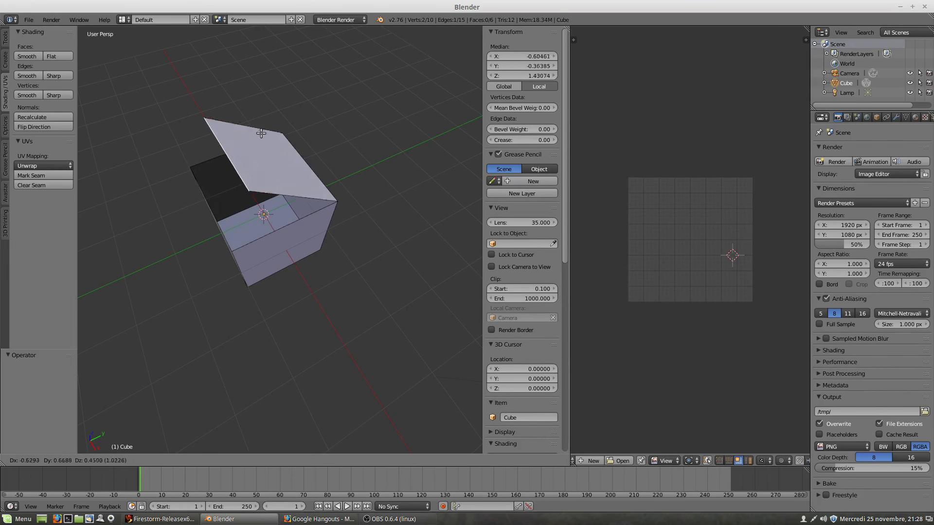
{"action": "left_click", "coordinate": [316, 82]}
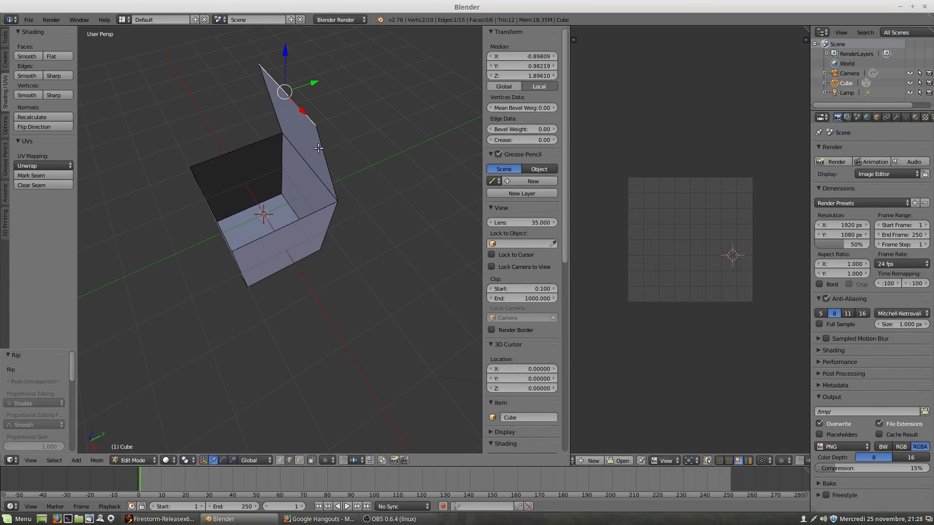
{"action": "middle_click_drag", "start_coordinate": [311, 95], "coordinate": [306, 137]}
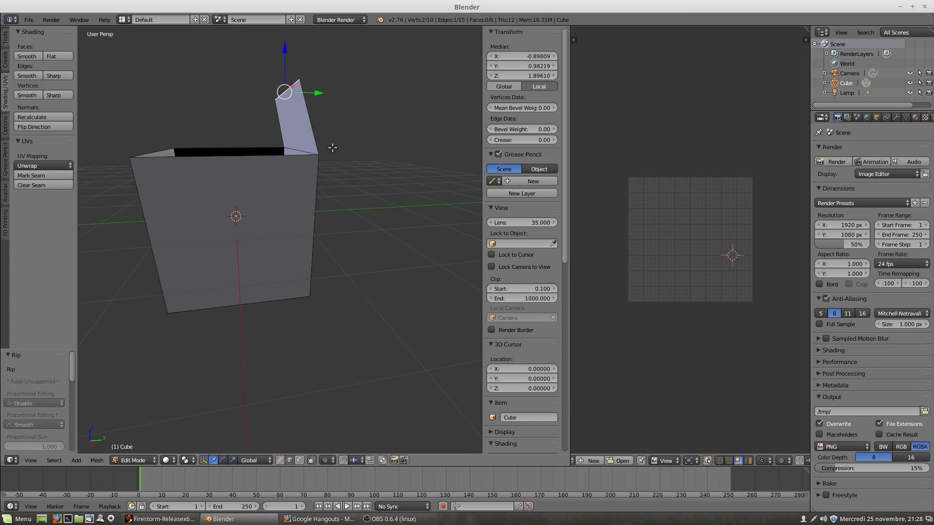
{"action": "key", "text": "ctrl+z"}
{"action": "middle_click_drag", "start_coordinate": [333, 147], "coordinate": [276, 171]}
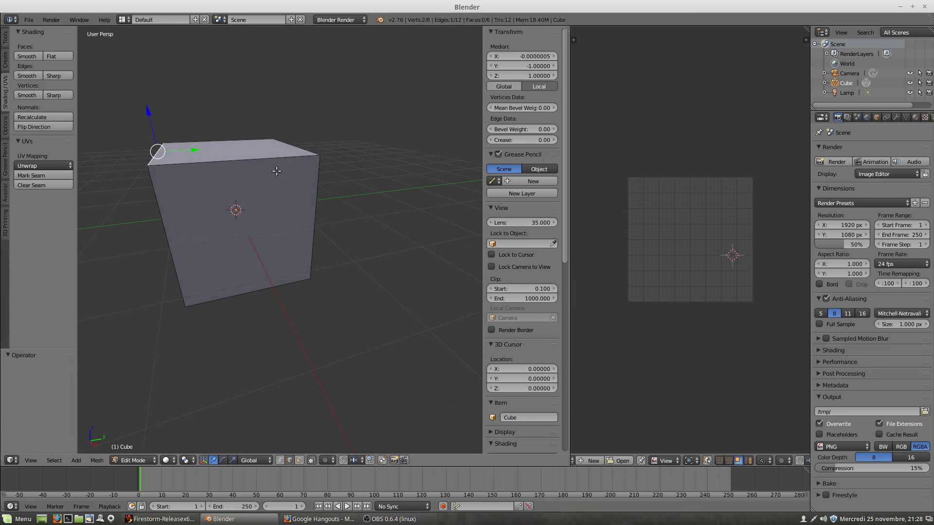
In the right orthographic view, place the 3D cursor at the upper corner opposite the selected edge and use it as the pivot point.
{"action": "key", "text": "KP_3"}
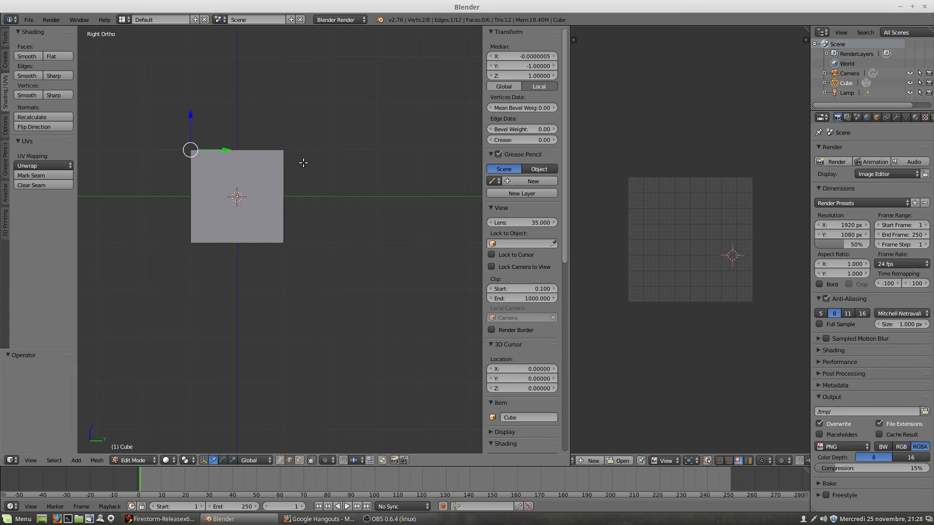
{"action": "left_click", "coordinate": [285, 150]}
{"action": "left_click", "coordinate": [185, 460]}
{"action": "left_click", "coordinate": [192, 435]}
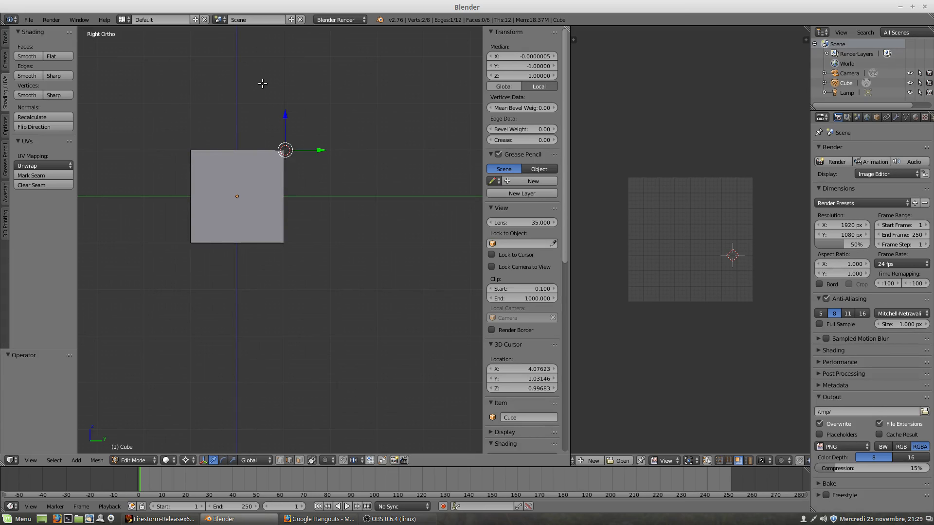
Rip the selected top edge and rotate it around the 3D cursor until the top face stands upright like an open lid.
{"action": "key", "text": "r"}
{"action": "right_click", "coordinate": [272, 59]}
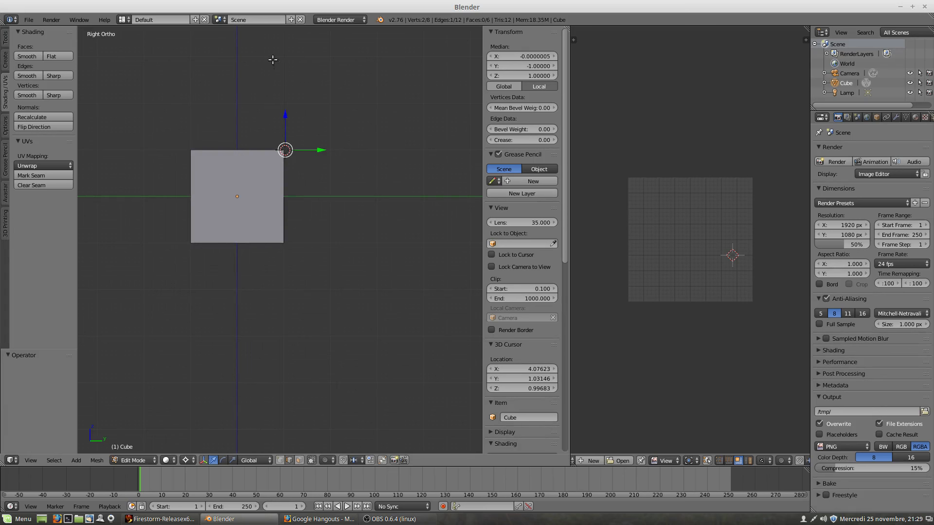
{"action": "key", "text": "e"}
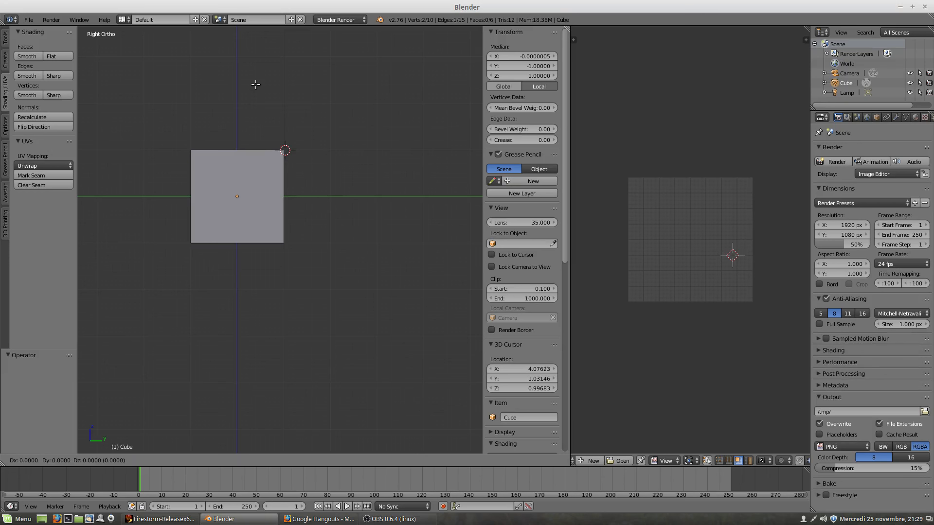
{"action": "key", "text": "r"}
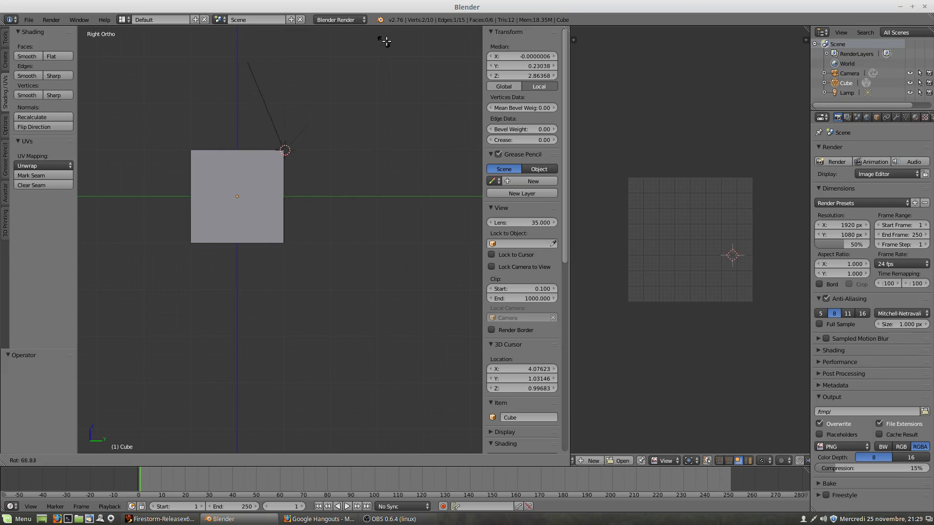
{"action": "left_click", "coordinate": [451, 60]}
{"action": "middle_click_drag", "start_coordinate": [450, 61], "coordinate": [319, 142]}
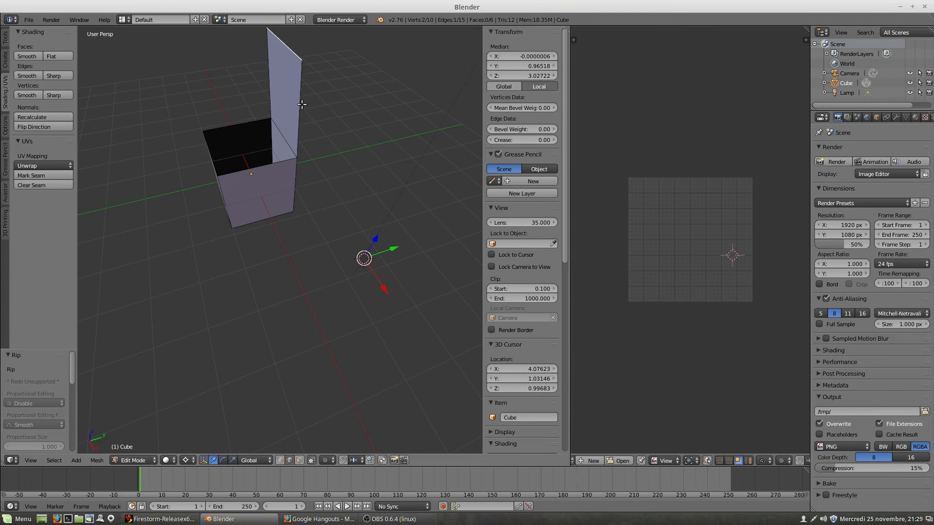
Select the top edge on the cube's +X side and, in front orthographic view, place the 3D cursor as pivot at the bottom corner beneath it.
{"action": "middle_click_drag", "start_coordinate": [271, 120], "coordinate": [271, 174]}
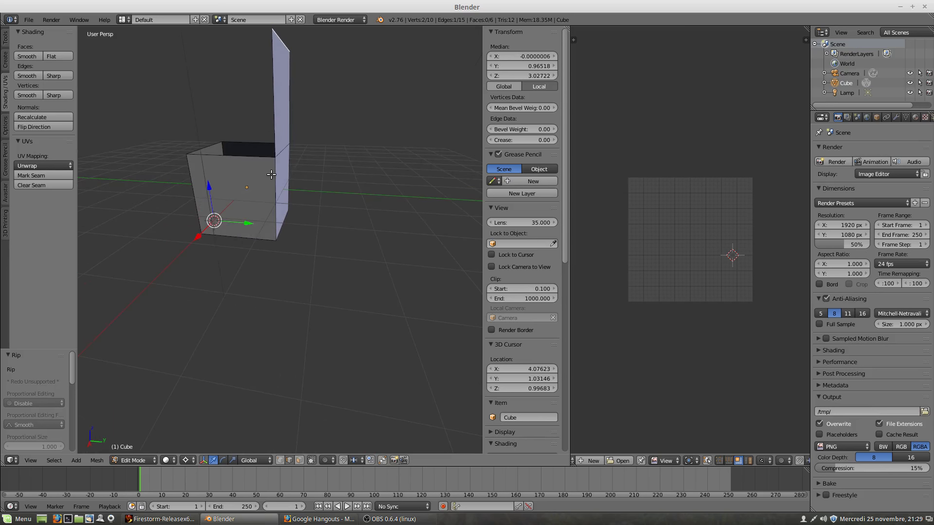
{"action": "right_click", "coordinate": [242, 161]}
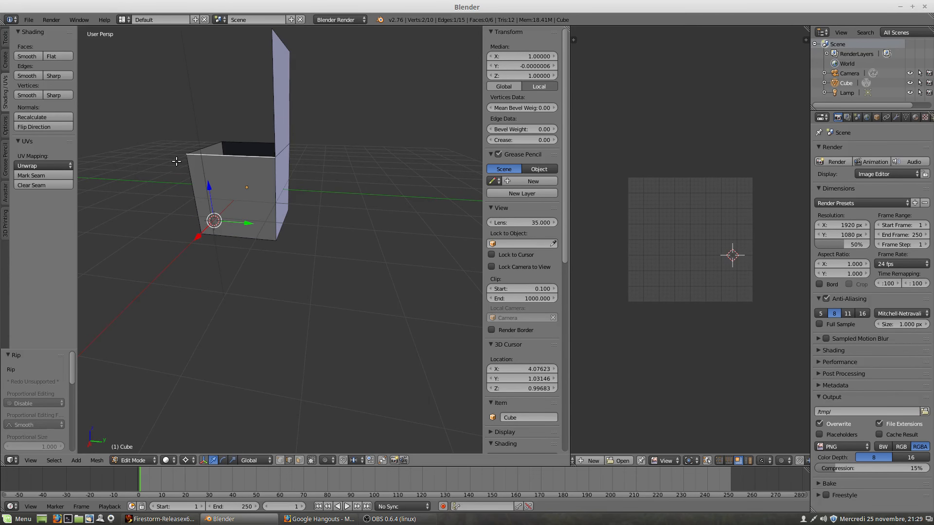
{"action": "middle_click_drag", "start_coordinate": [315, 196], "coordinate": [233, 167]}
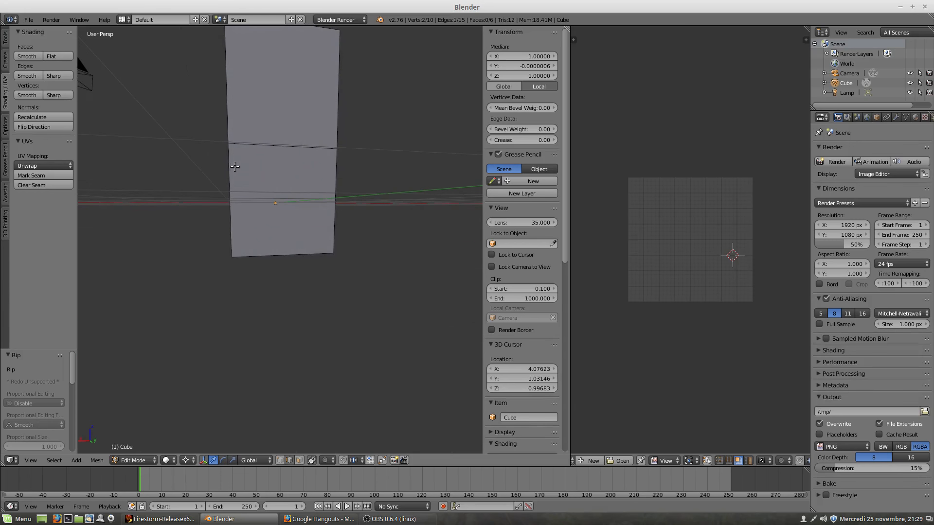
{"action": "key", "text": "KP_1"}
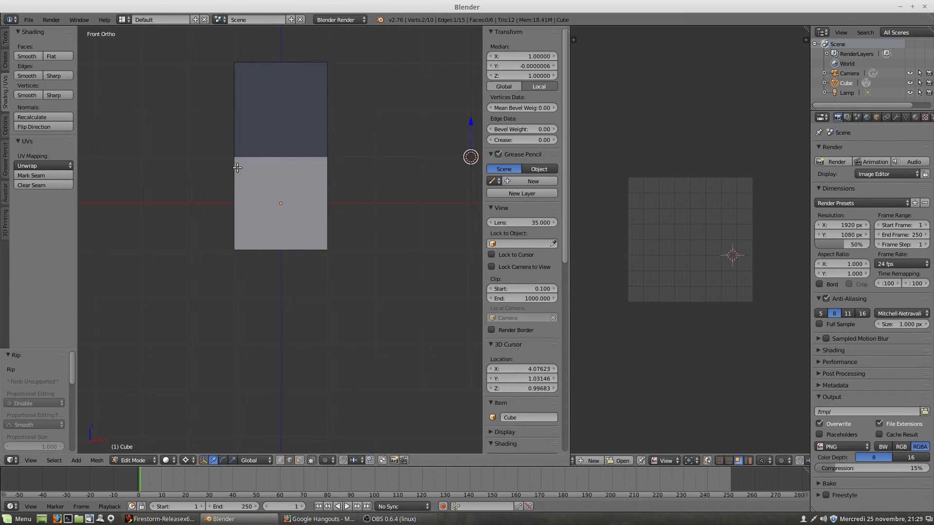
{"action": "left_click", "coordinate": [327, 251]}
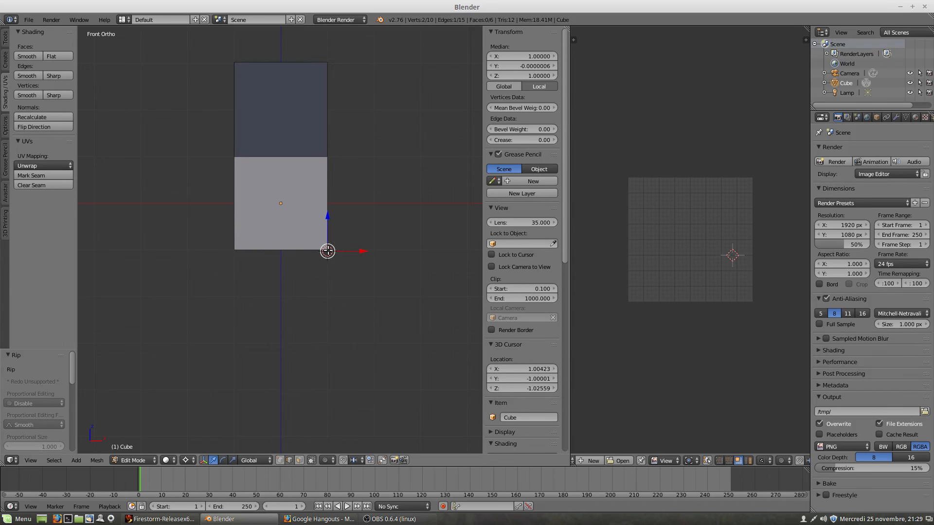
{"action": "left_click", "coordinate": [326, 250]}
{"action": "left_click", "coordinate": [186, 460]}
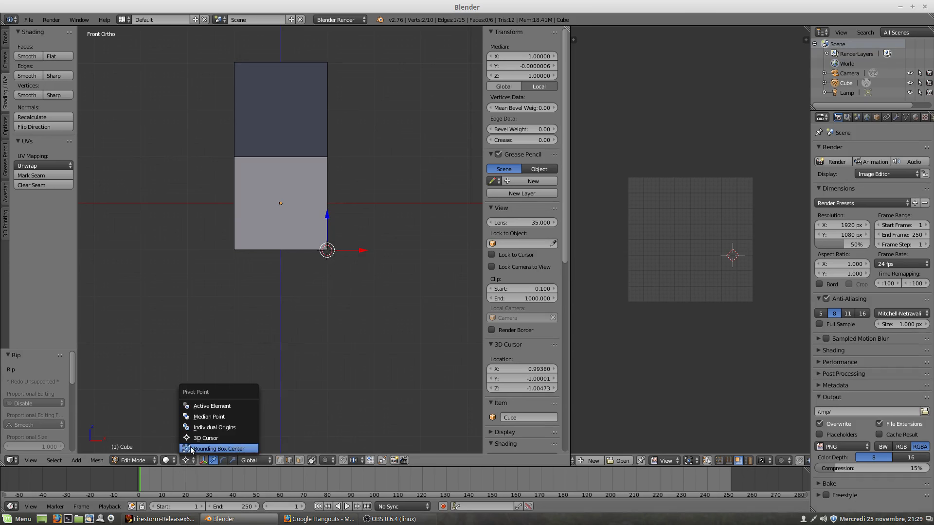
{"action": "left_click", "coordinate": [193, 438]}
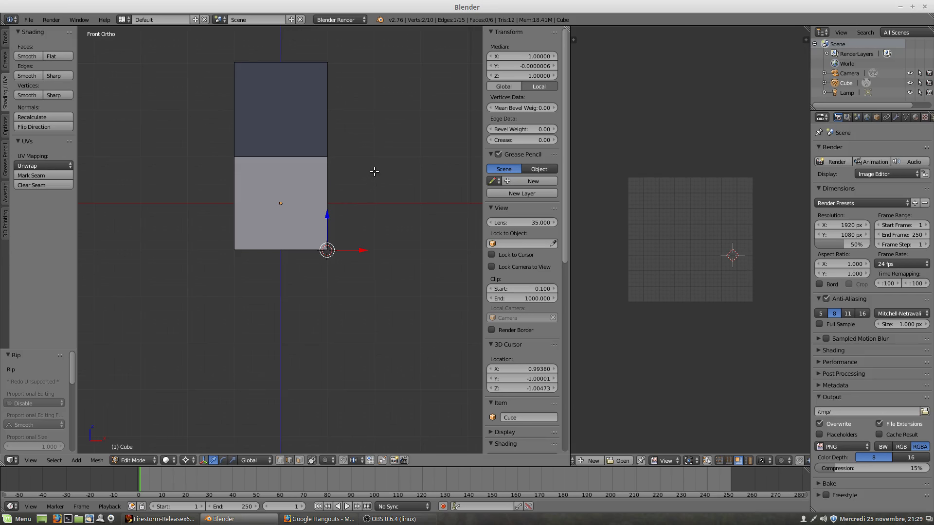
Rip the selected +X top edge and rotate it about 88° around the 3D cursor so the side face folds down flat.
{"action": "key", "text": "e"}
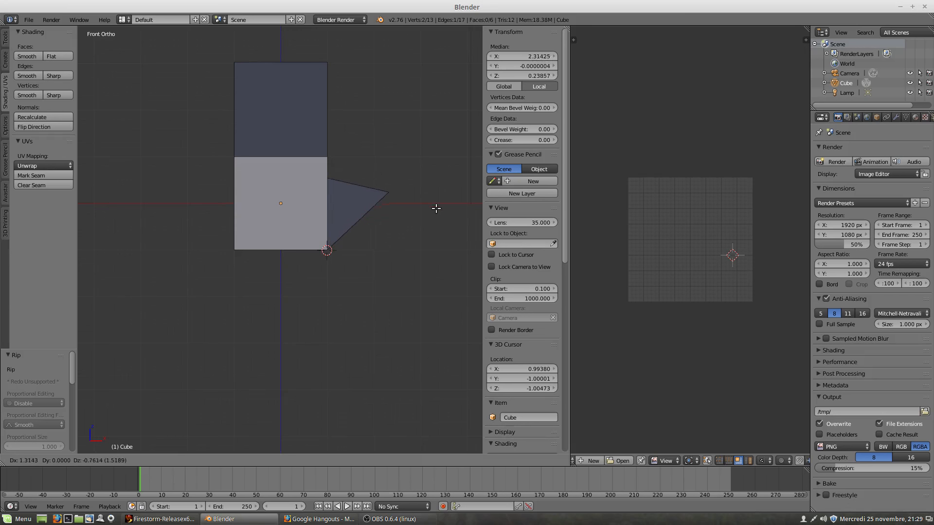
{"action": "key", "text": "Escape"}
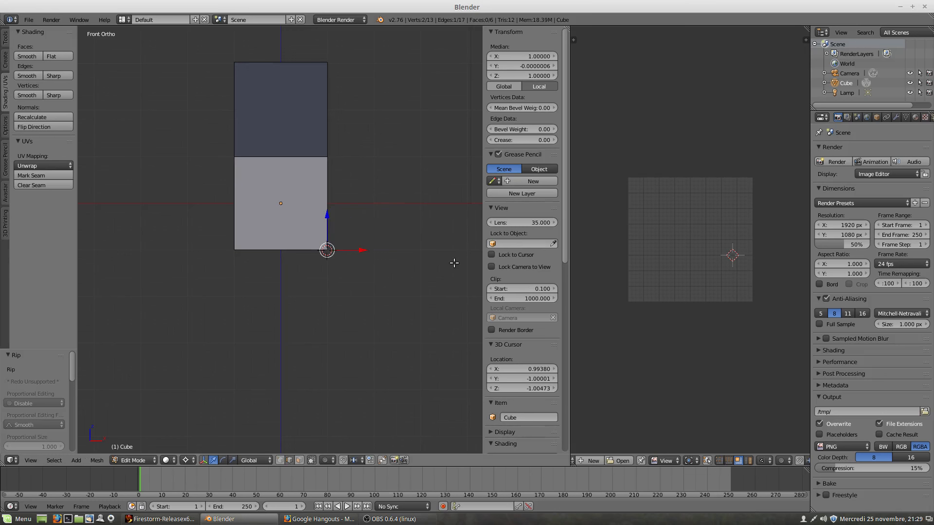
{"action": "middle_click_drag", "start_coordinate": [377, 215], "coordinate": [293, 194]}
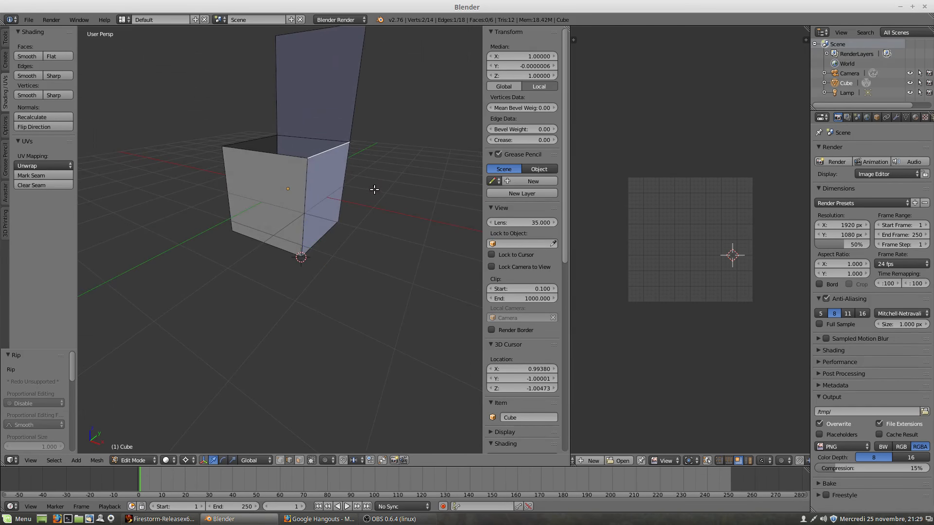
{"action": "key", "text": "v"}
{"action": "key", "text": "Escape"}
{"action": "middle_click_drag", "start_coordinate": [422, 209], "coordinate": [365, 210]}
{"action": "key", "text": "KP_1"}
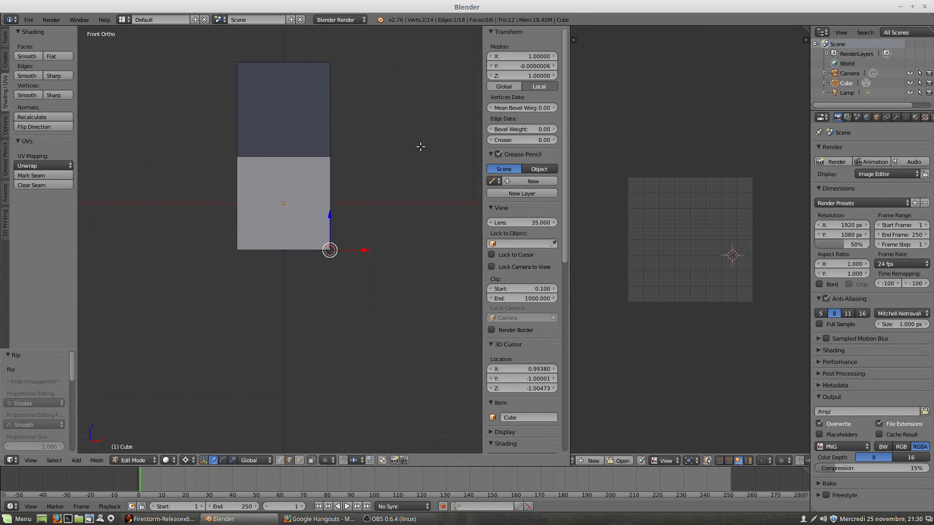
{"action": "key", "text": "r"}
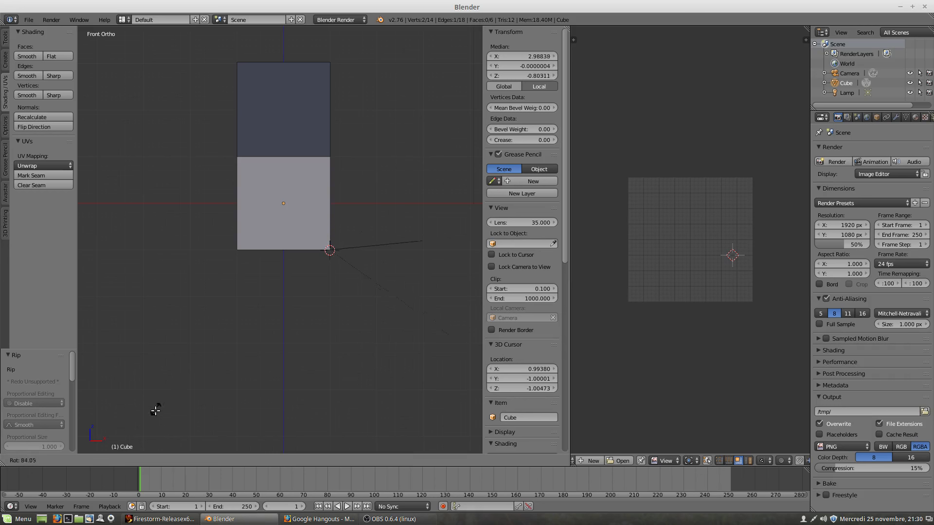
{"action": "left_click", "coordinate": [149, 418]}
Mark the front face's vertical edge farthest from the folded-down side as a seam.
{"action": "middle_click_drag", "start_coordinate": [289, 295], "coordinate": [285, 219]}
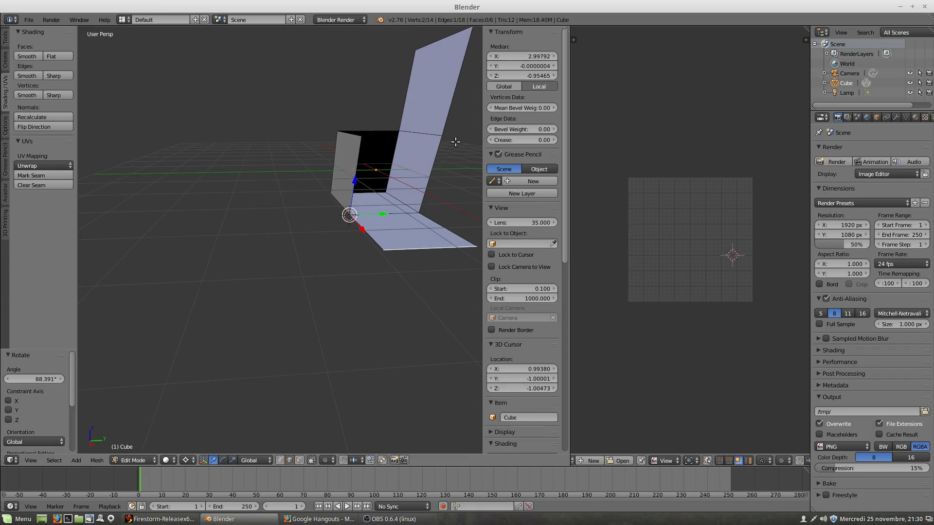
{"action": "middle_click_drag", "start_coordinate": [399, 223], "coordinate": [406, 202]}
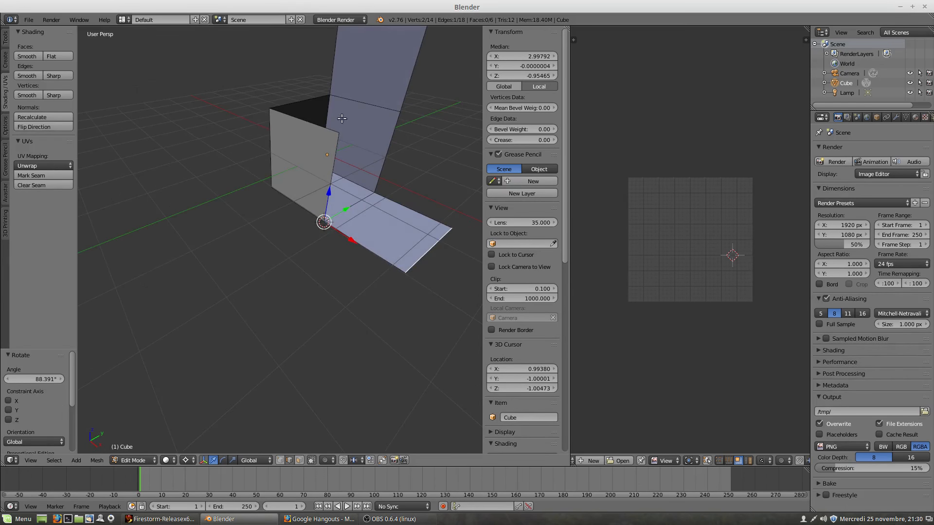
{"action": "middle_click_drag", "start_coordinate": [340, 207], "coordinate": [301, 196]}
{"action": "middle_click_drag", "start_coordinate": [185, 173], "coordinate": [224, 166]}
{"action": "right_click", "coordinate": [250, 171]}
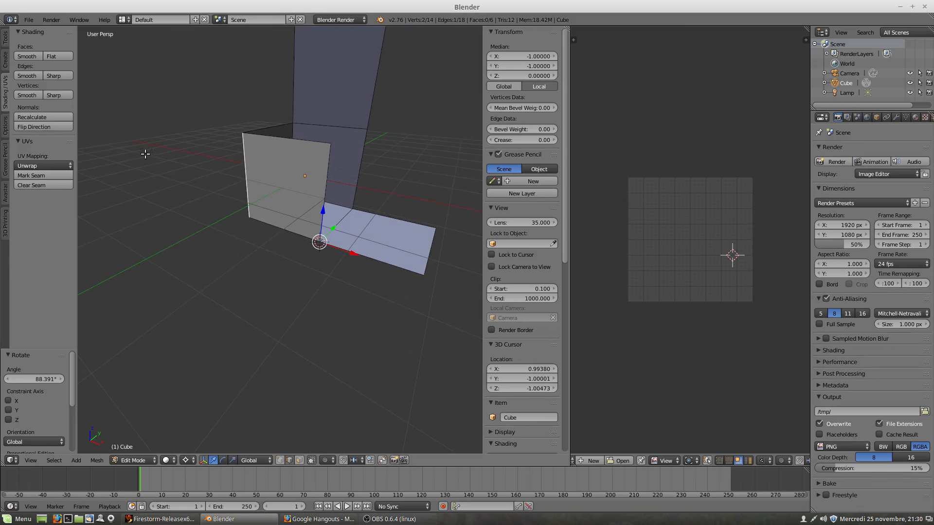
{"action": "left_click", "coordinate": [33, 175]}
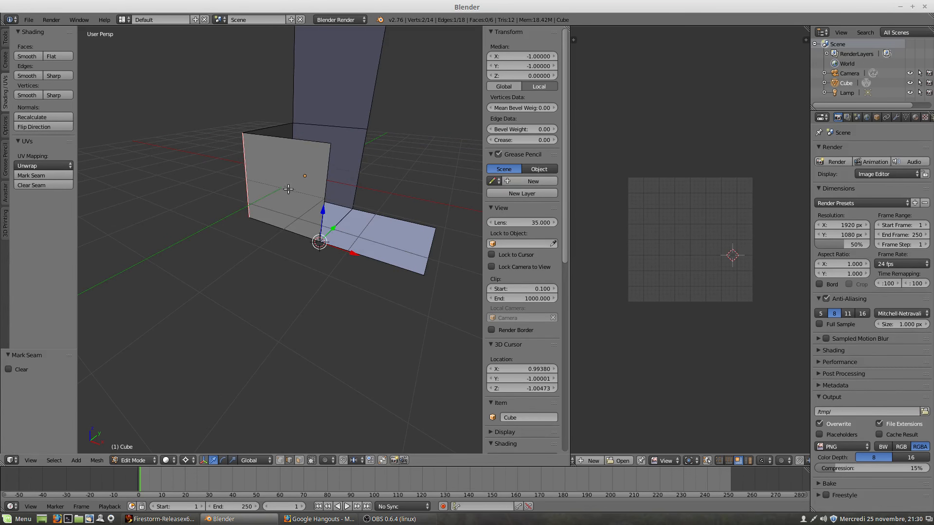
Select the two vertical edges beside the opened side, the front face's top edge and the raised lid's side edge.
{"action": "right_click", "coordinate": [327, 175]}
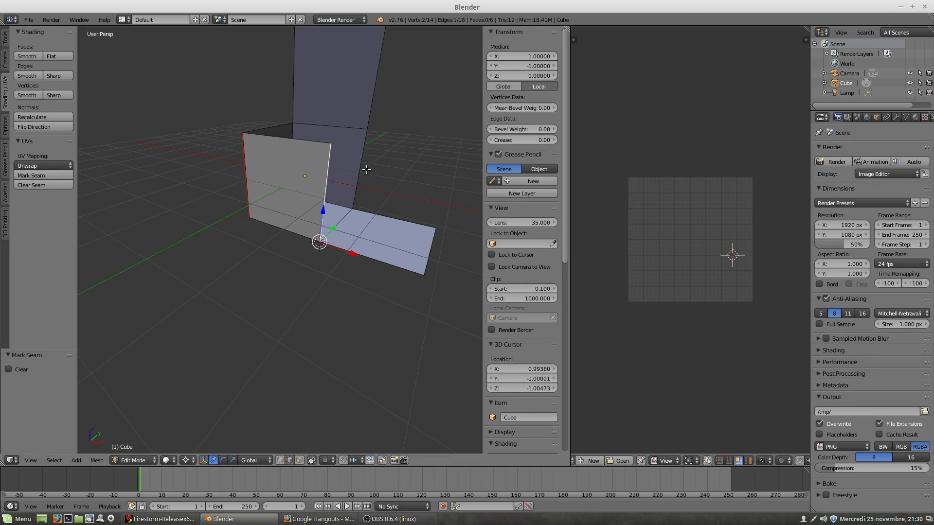
{"action": "right_click", "coordinate": [364, 161], "text": "shift"}
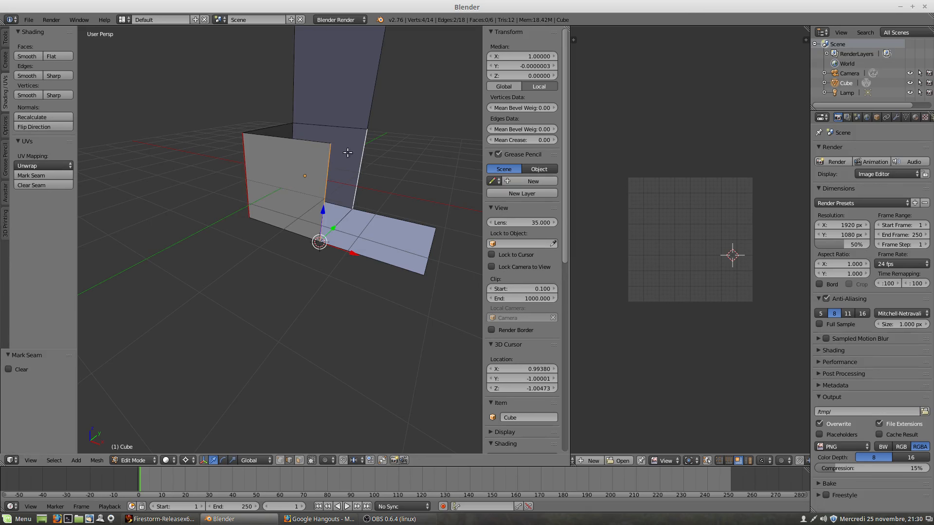
{"action": "right_click", "coordinate": [316, 144], "text": "shift"}
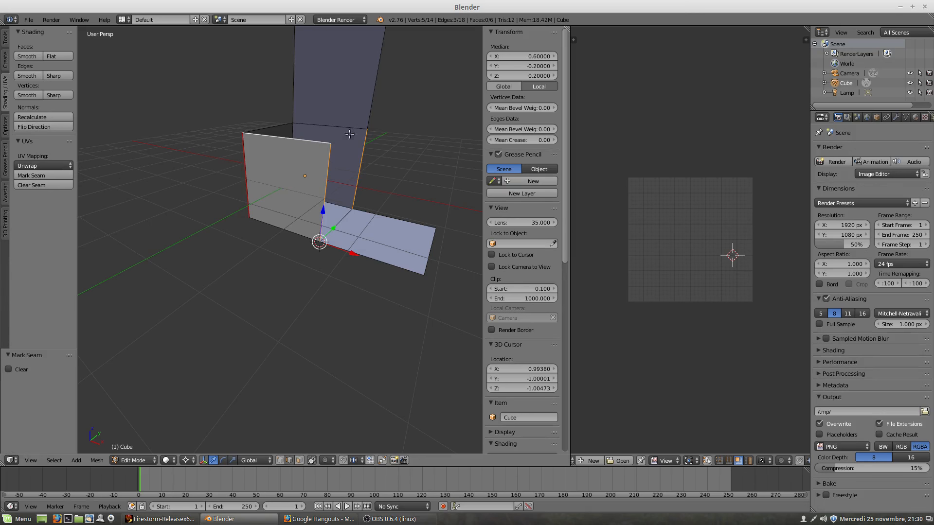
{"action": "right_click", "coordinate": [379, 92], "text": "shift"}
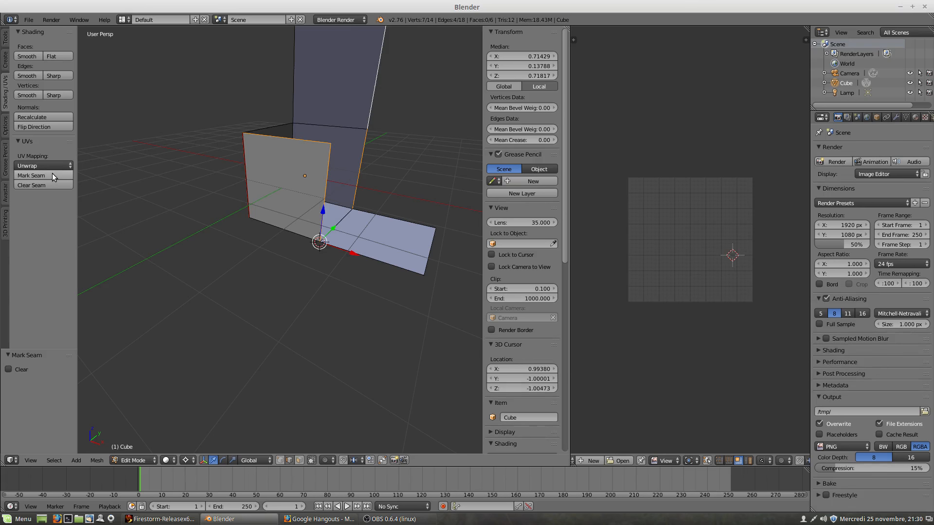
Undo the edge selections, seam, face rotations and rips until the cube is closed again with its +X top edge selected.
{"action": "key", "text": "ctrl+z"}
{"action": "key", "text": "ctrl+z"}
{"action": "key", "text": "ctrl+z"}
{"action": "key", "text": "ctrl+z"}
{"action": "key", "text": "ctrl+z"}
{"action": "key", "text": "ctrl+z"}
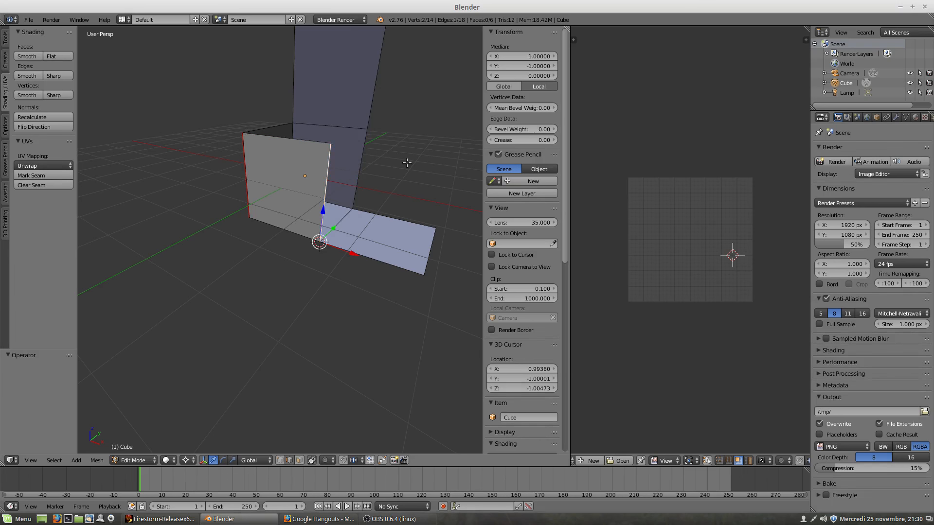
{"action": "key", "text": "ctrl+z"}
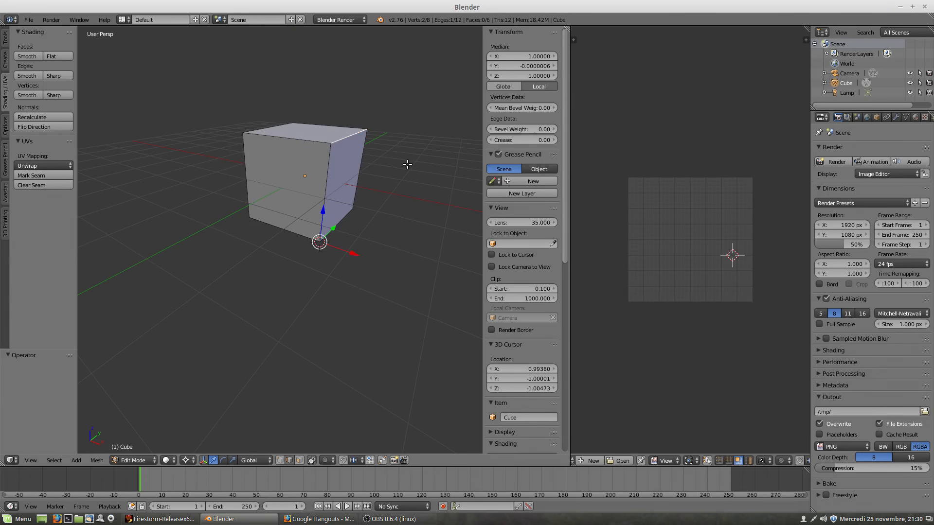
Add the -Y and -X top edges to the selected +X one and mark all three as seams, leaving the +Y hinge edge unmarked.
{"action": "middle_click_drag", "start_coordinate": [337, 175], "coordinate": [270, 196]}
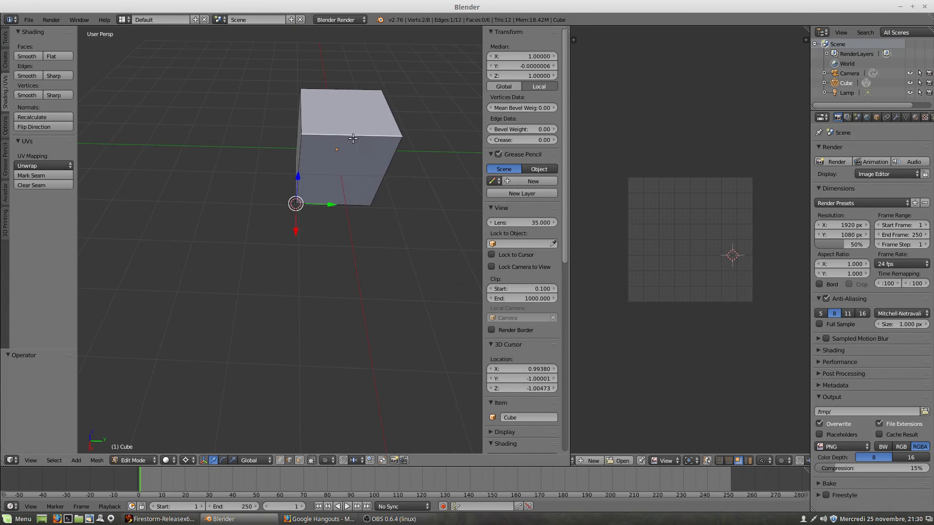
{"action": "right_click", "coordinate": [306, 113], "text": "shift"}
{"action": "right_click", "coordinate": [329, 91], "text": "shift"}
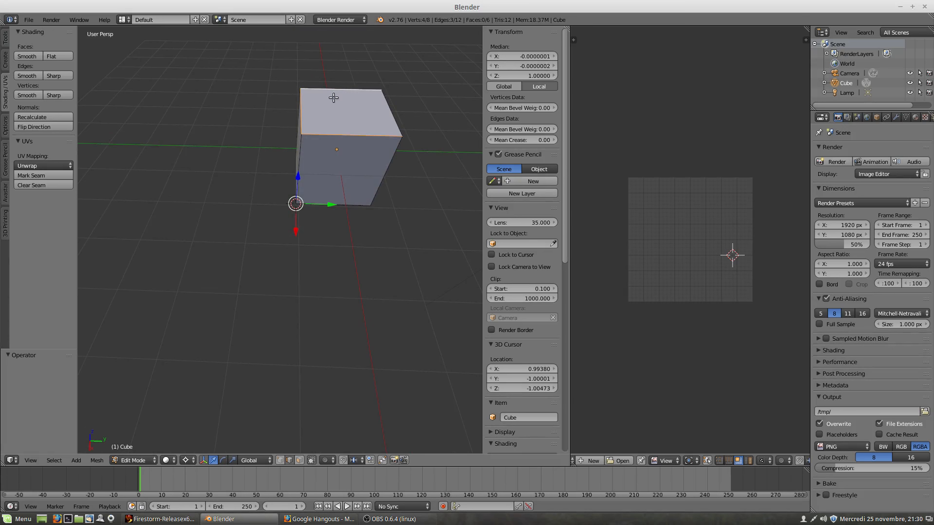
{"action": "left_click", "coordinate": [36, 176]}
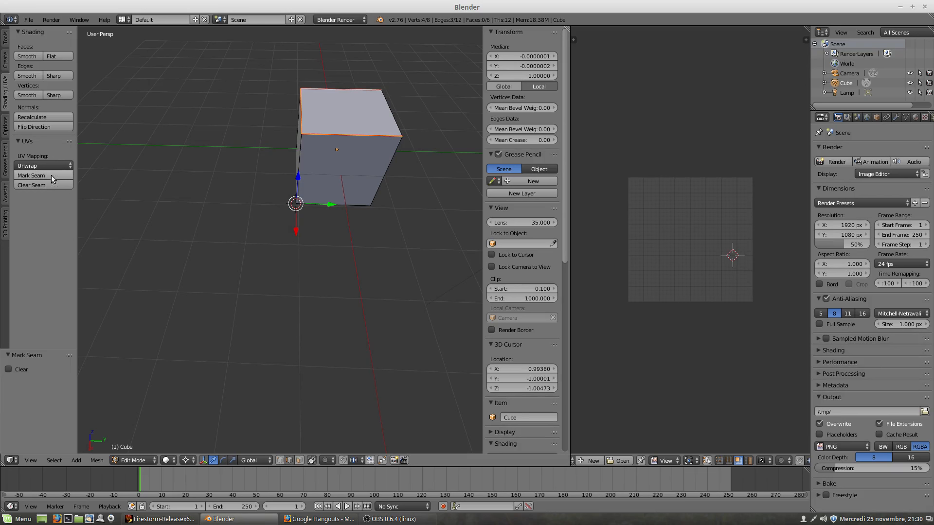
Rip the top seam edge opposite the hinge and move it down along Z, then undo the move and the rip.
{"action": "right_click", "coordinate": [305, 113]}
{"action": "middle_click_drag", "start_coordinate": [332, 163], "coordinate": [324, 137]}
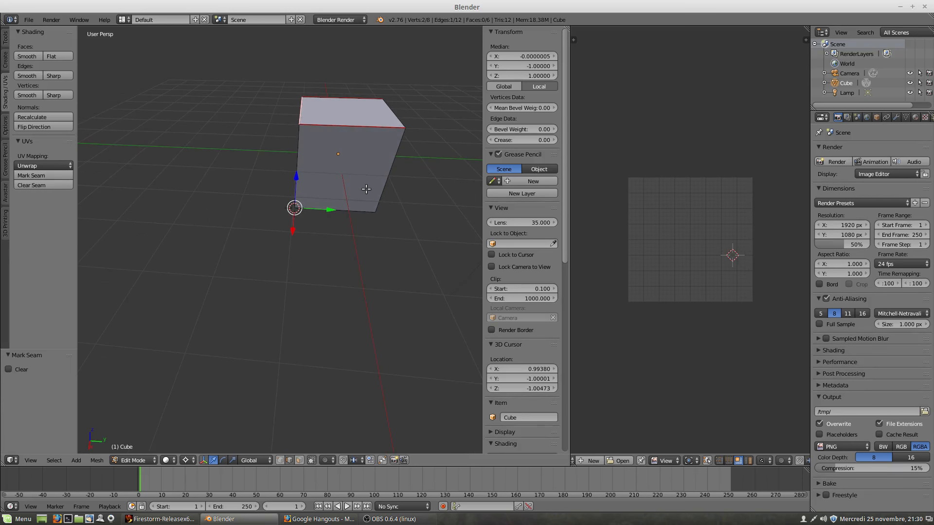
{"action": "key", "text": "e"}
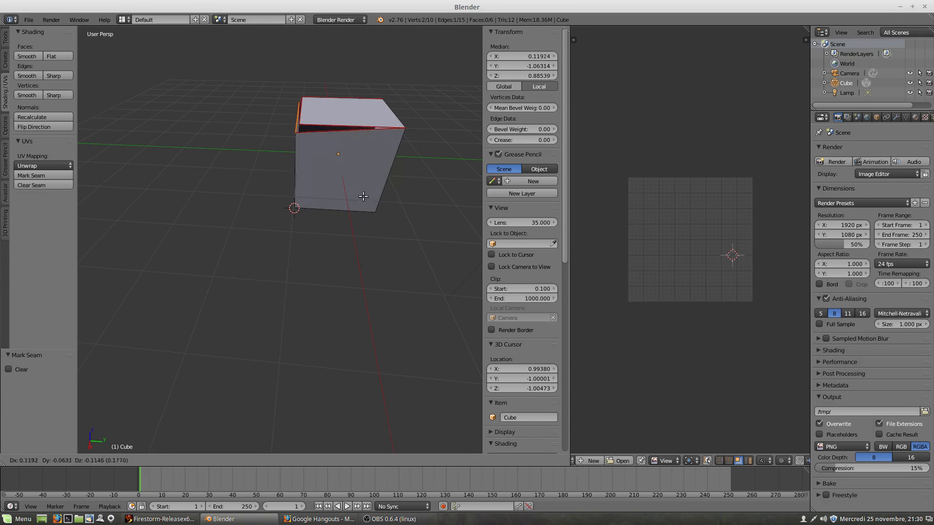
{"action": "right_click", "coordinate": [363, 196]}
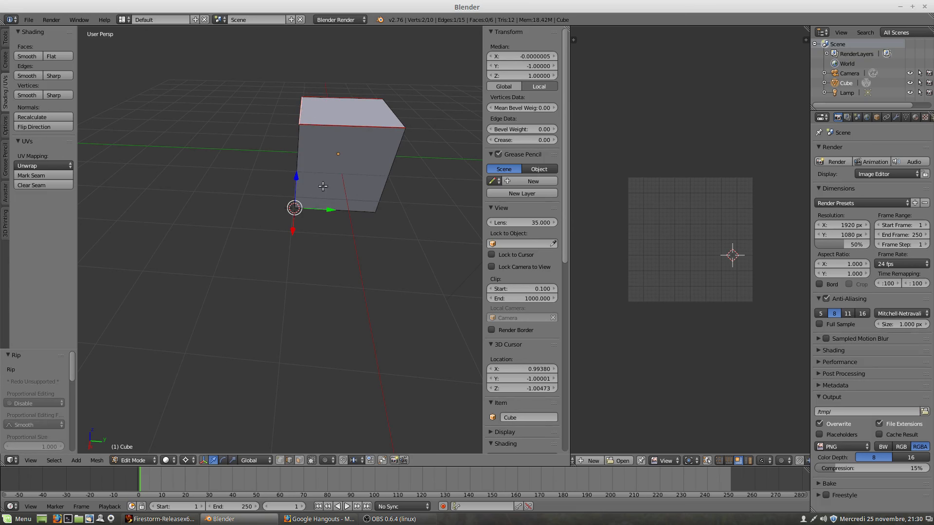
{"action": "key", "text": "g"}
{"action": "key", "text": "z"}
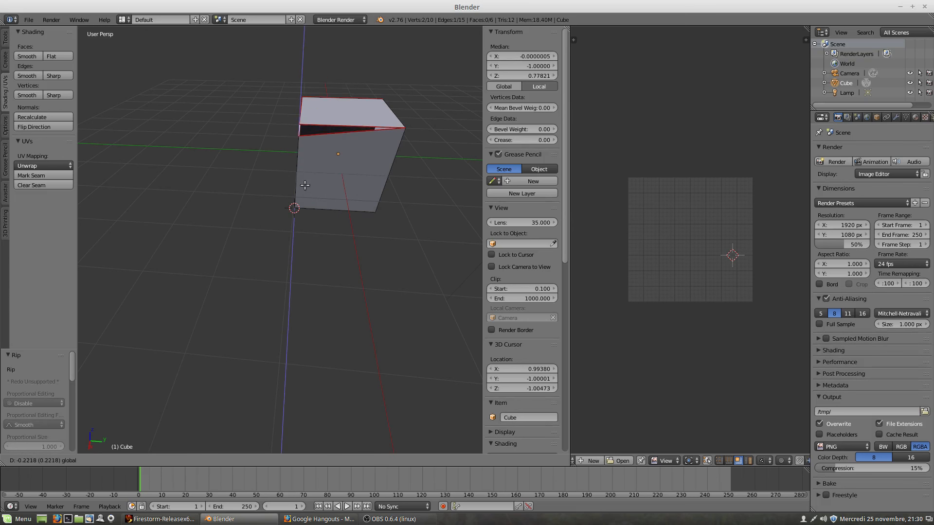
{"action": "left_click", "coordinate": [305, 183]}
{"action": "key", "text": "ctrl+z"}
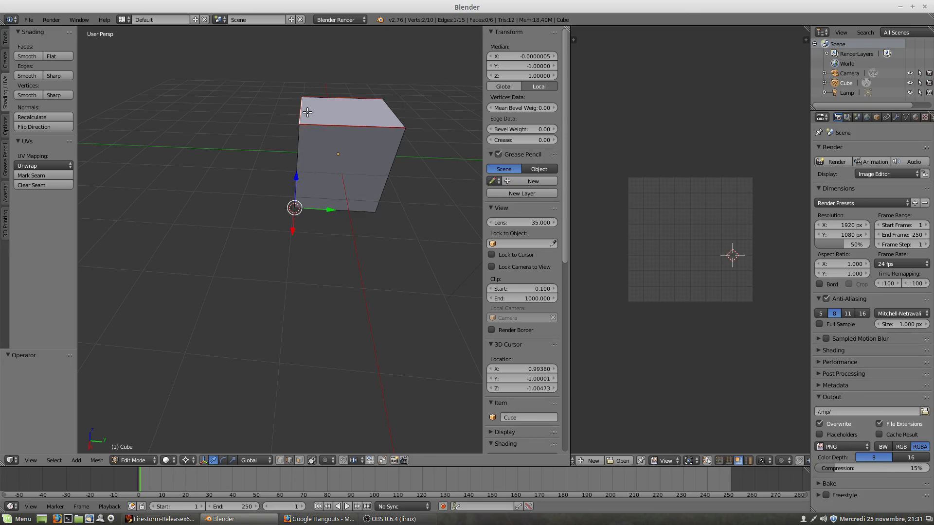
{"action": "key", "text": "ctrl+z"}
Shift the vertical corner edge up 0.078 along Z, then rip the top edge opposite the hinge and leave it in place.
{"action": "mouse_move", "coordinate": [296, 173]}
{"action": "left_mouse_down"}
{"action": "mouse_move", "coordinate": [296, 146]}
{"action": "mouse_move", "coordinate": [297, 169]}
{"action": "left_mouse_up"}
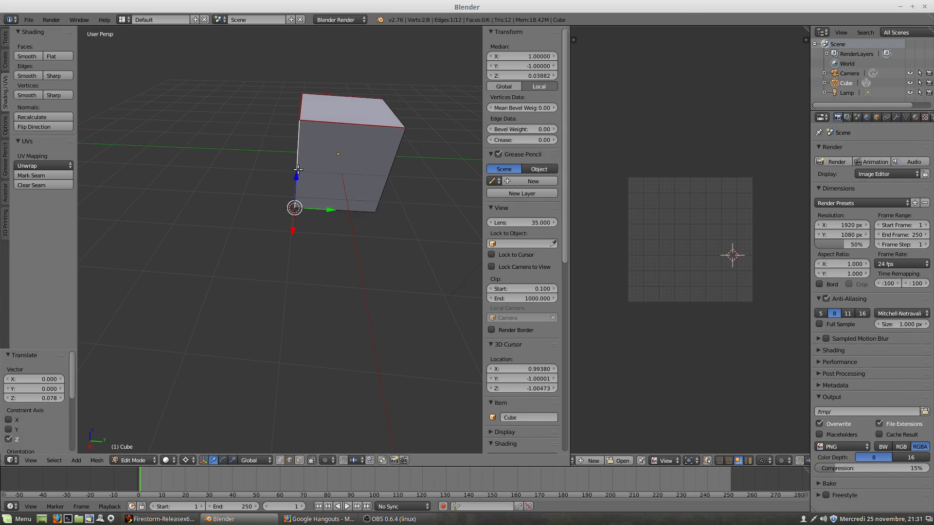
{"action": "right_click", "coordinate": [306, 104]}
{"action": "middle_click_drag", "start_coordinate": [339, 106], "coordinate": [341, 91]}
{"action": "key", "text": "e"}
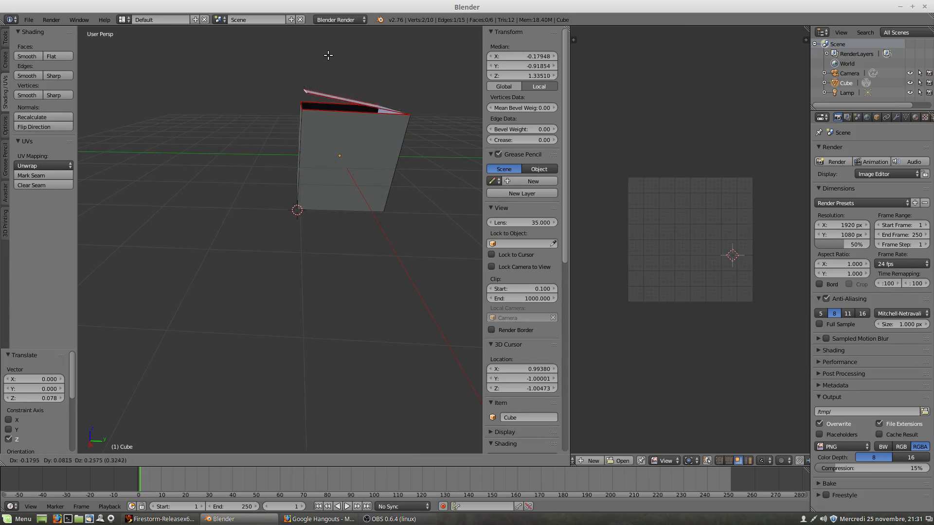
{"action": "right_click", "coordinate": [349, 33]}
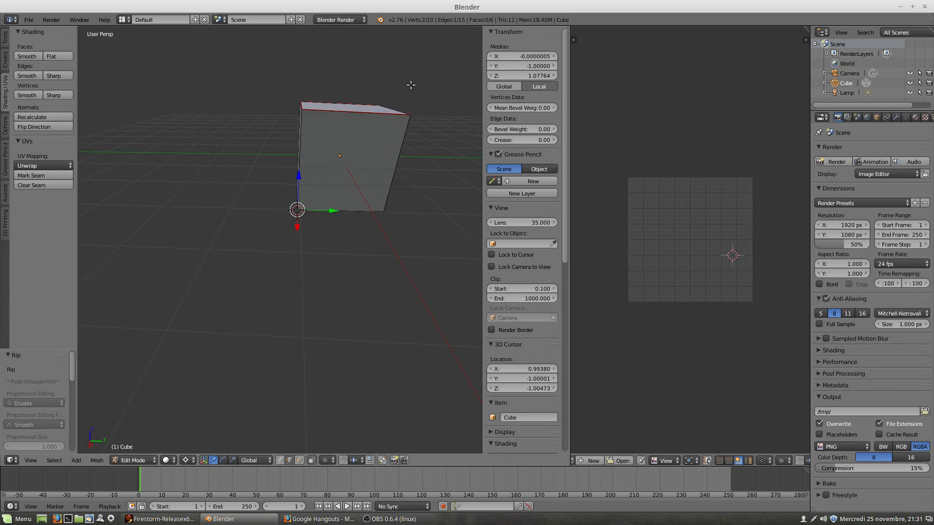
In right orthographic view, place the 3D cursor at the upper hinge corner opposite the ripped edge.
{"action": "middle_click_drag", "start_coordinate": [410, 85], "coordinate": [383, 78]}
{"action": "key", "text": "KP_3"}
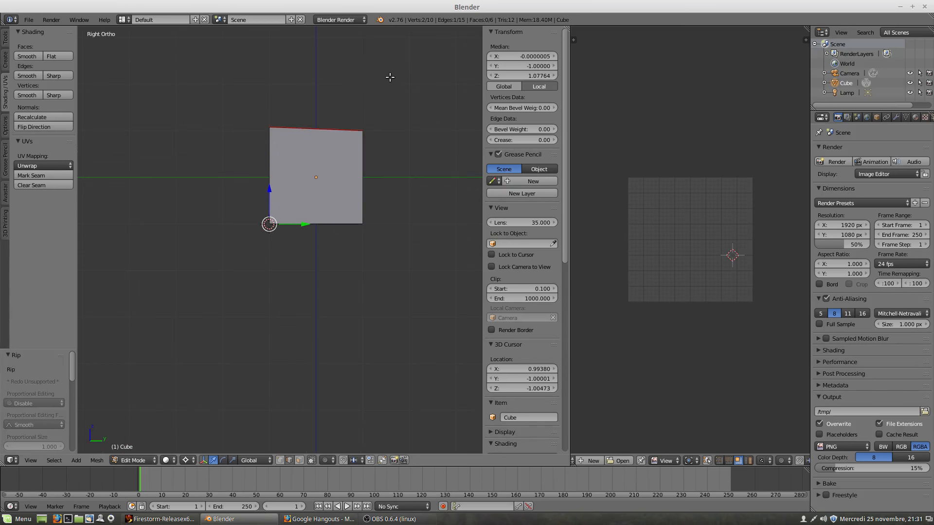
{"action": "left_click", "coordinate": [362, 132]}
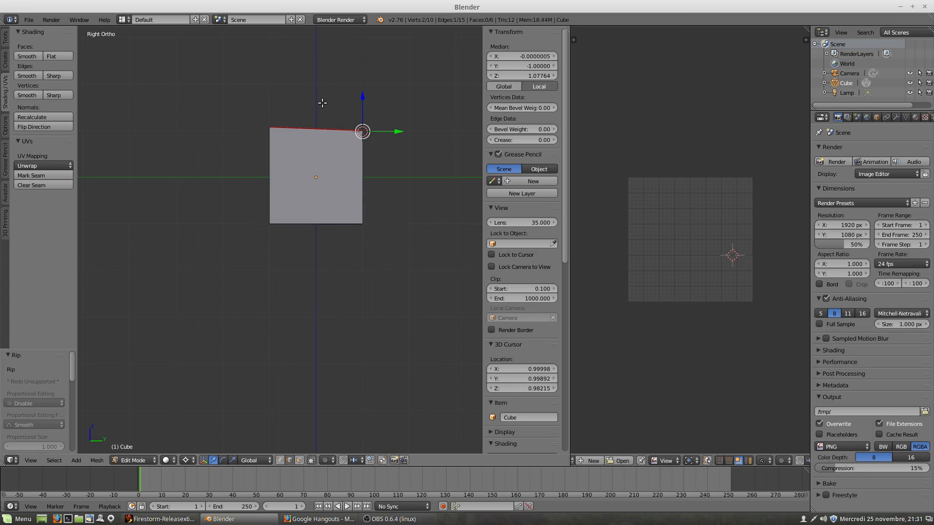
Rotate the ripped top edge about 87.5° around the 3D cursor so the lid swings open upright.
{"action": "key", "text": "r"}
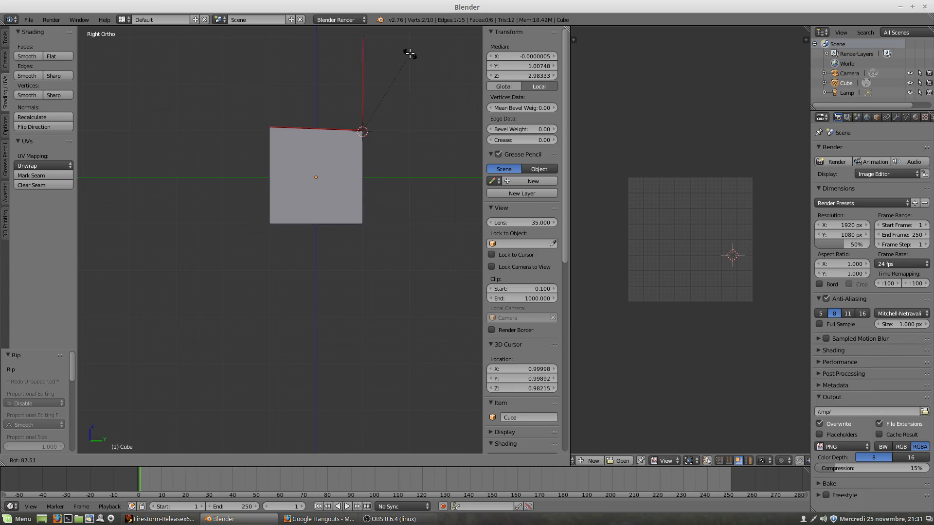
{"action": "left_click", "coordinate": [409, 54]}
{"action": "middle_click_drag", "start_coordinate": [250, 120], "coordinate": [332, 206]}
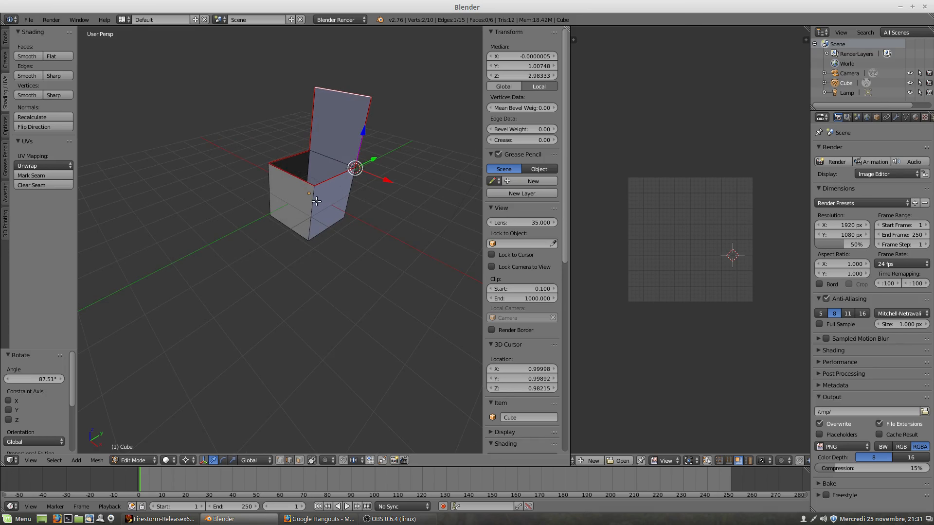
Select the two vertical edges of the +X face and mark them as seams.
{"action": "right_click", "coordinate": [311, 203]}
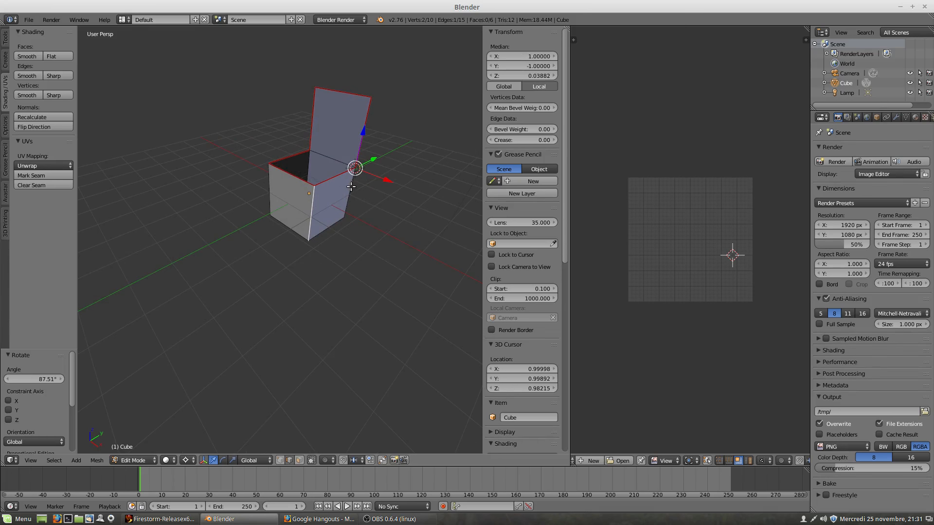
{"action": "right_click", "coordinate": [350, 196], "text": "shift"}
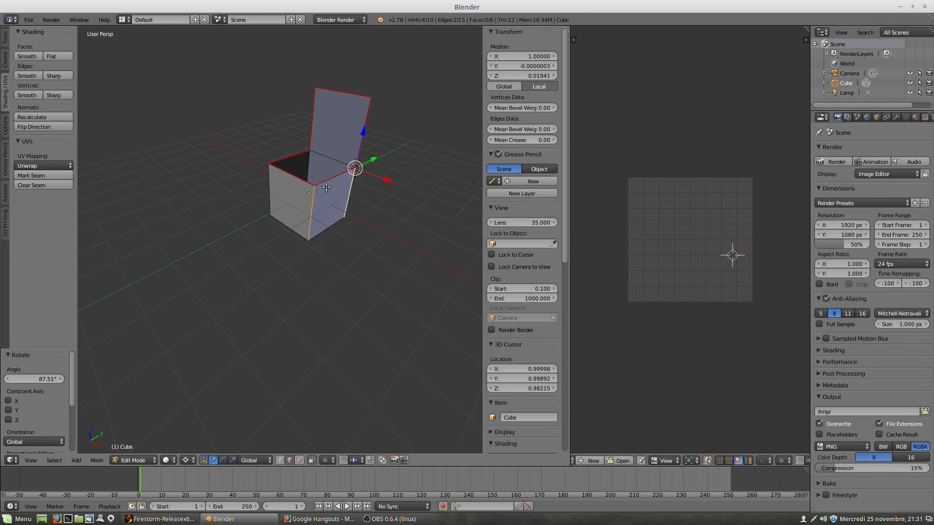
{"action": "left_click", "coordinate": [32, 175]}
In front orthographic view, place the 3D cursor at the cube's lower +X corner, and select the +X face's top edge.
{"action": "middle_click_drag", "start_coordinate": [355, 223], "coordinate": [408, 178]}
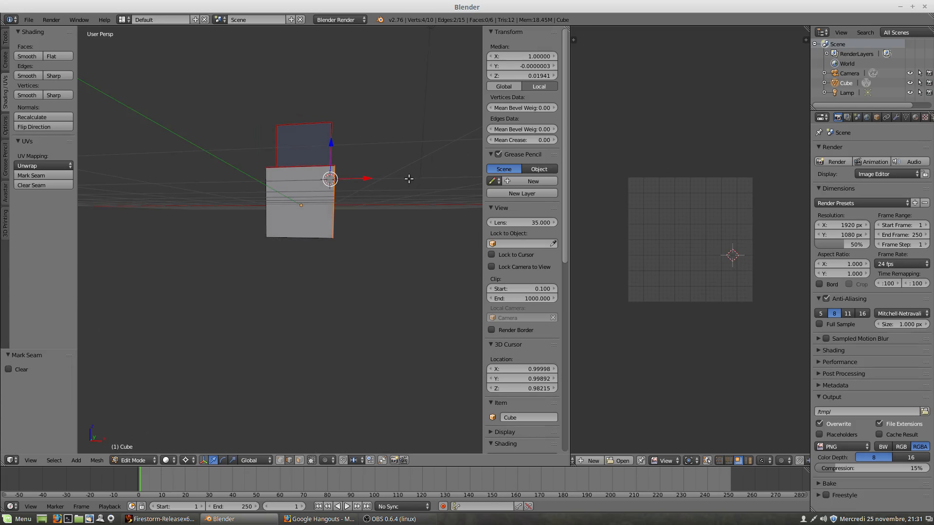
{"action": "key", "text": "KP_1"}
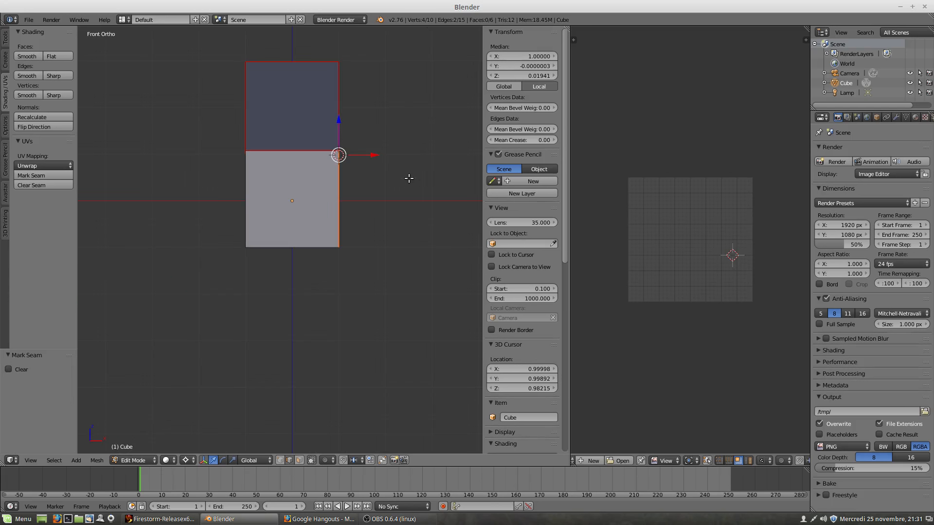
{"action": "left_click", "coordinate": [339, 249]}
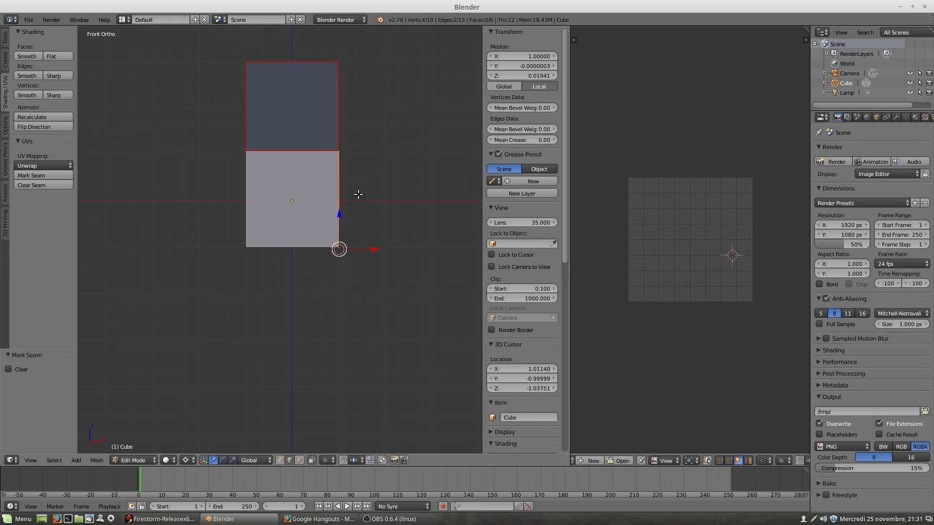
{"action": "middle_click_drag", "start_coordinate": [352, 173], "coordinate": [320, 188]}
{"action": "right_click", "coordinate": [318, 185]}
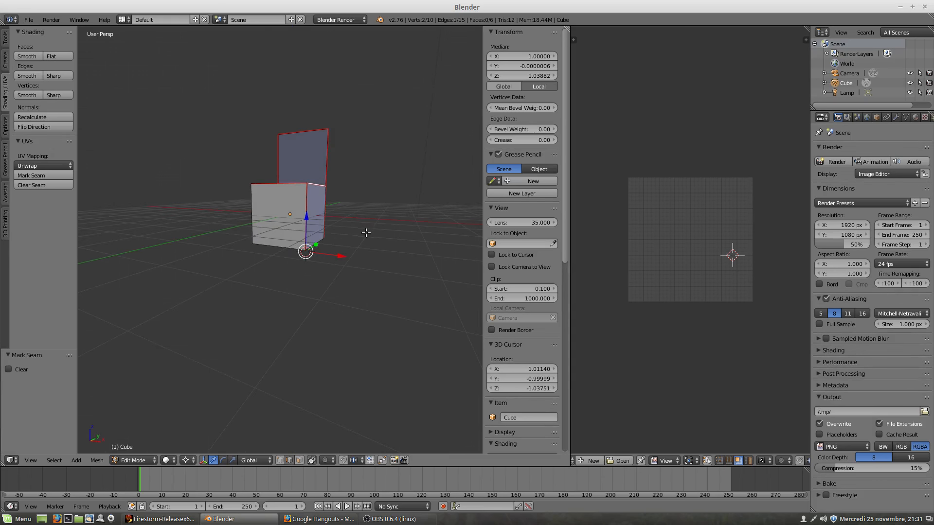
{"action": "key", "text": "e"}
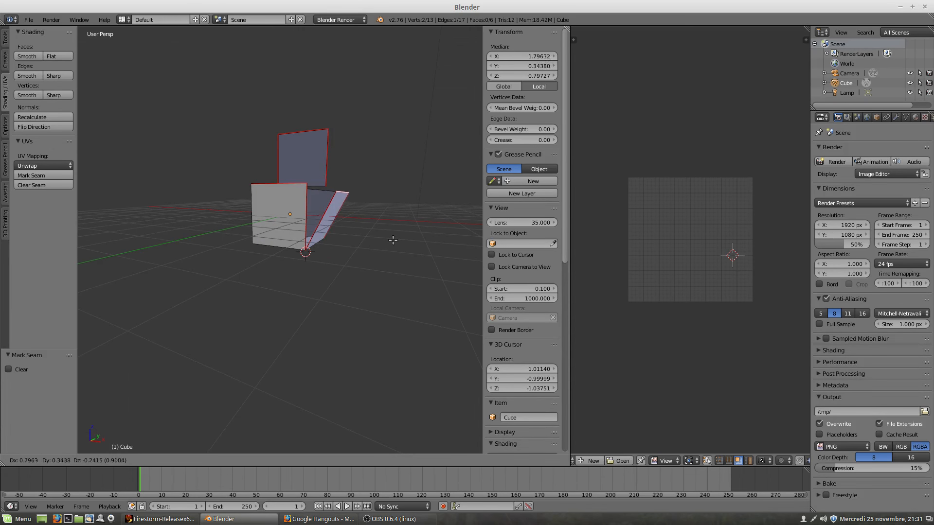
{"action": "middle_click_drag", "start_coordinate": [327, 237], "coordinate": [260, 238]}
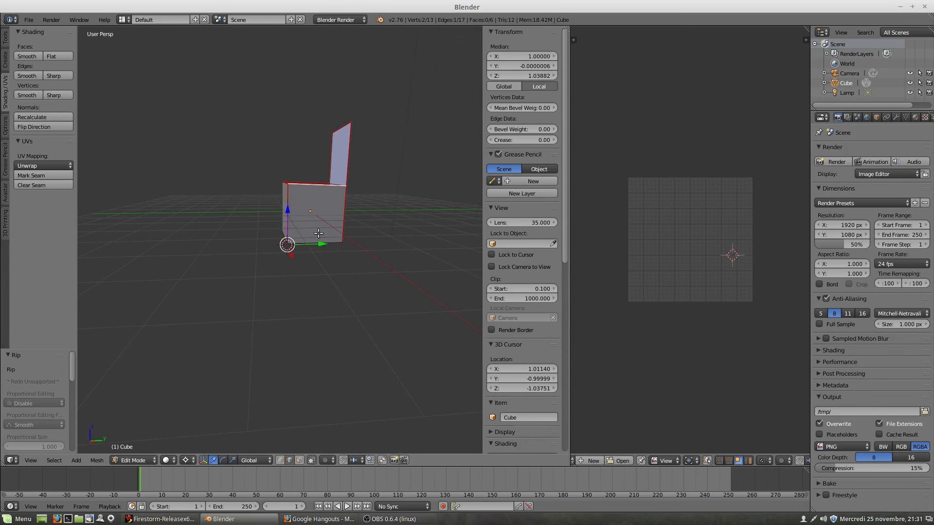
{"action": "key", "text": "ctrl+z"}
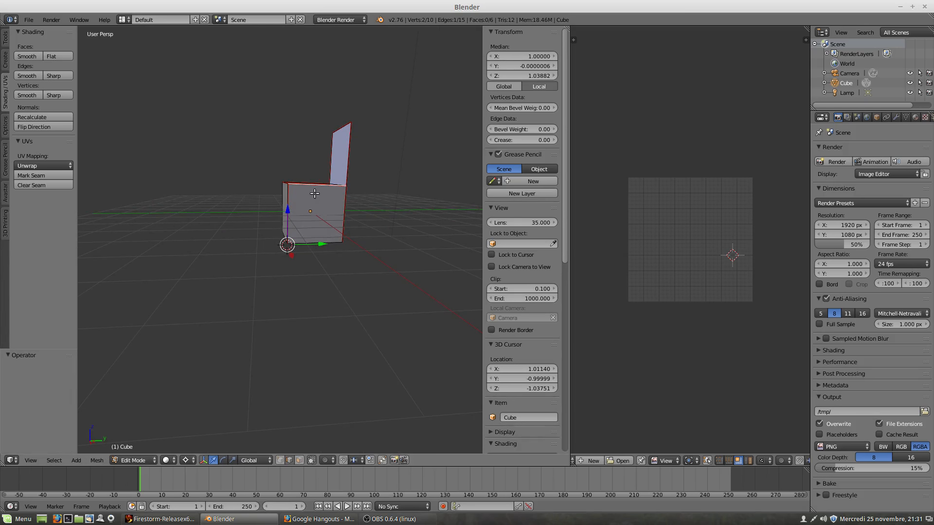
Rip the selected +X top edge, then rip it again from above, leaving it in its original place both times.
{"action": "key", "text": "v"}
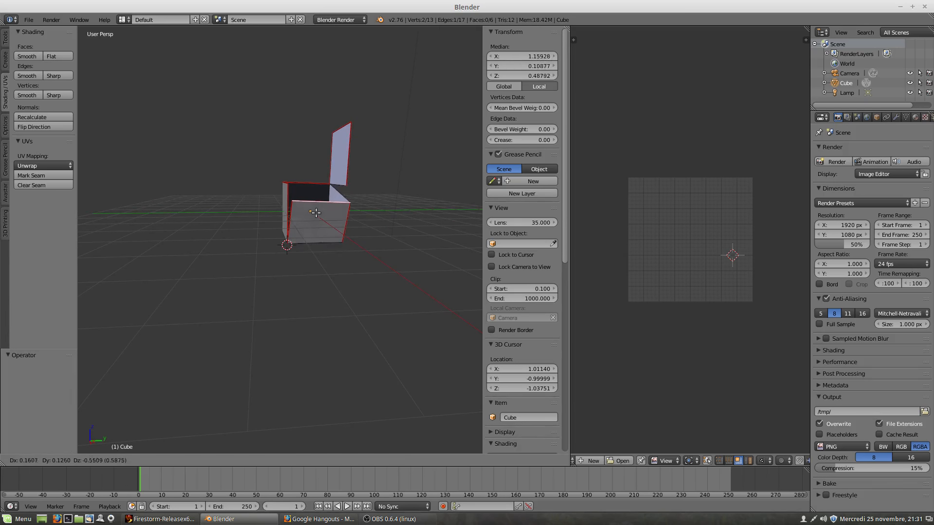
{"action": "right_click", "coordinate": [315, 208]}
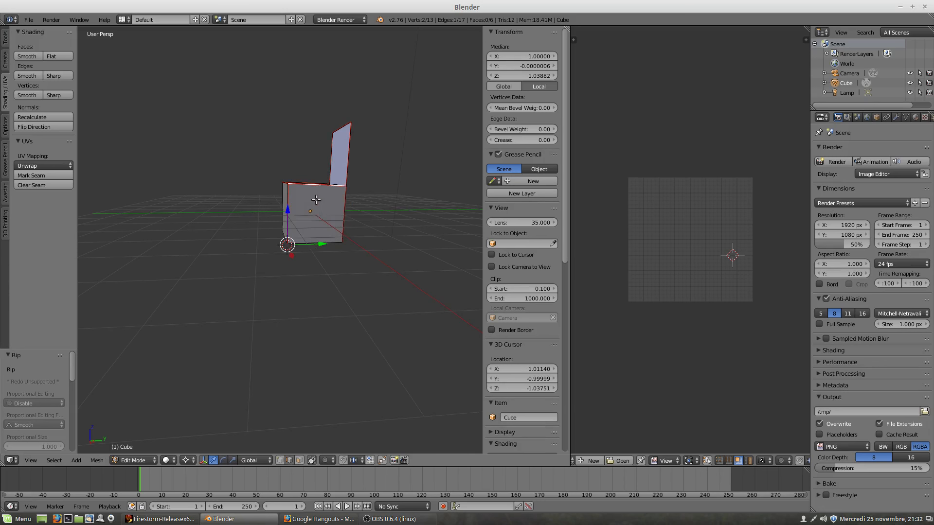
{"action": "middle_click_drag", "start_coordinate": [316, 200], "coordinate": [296, 226]}
{"action": "middle_click_drag", "start_coordinate": [325, 186], "coordinate": [333, 246]}
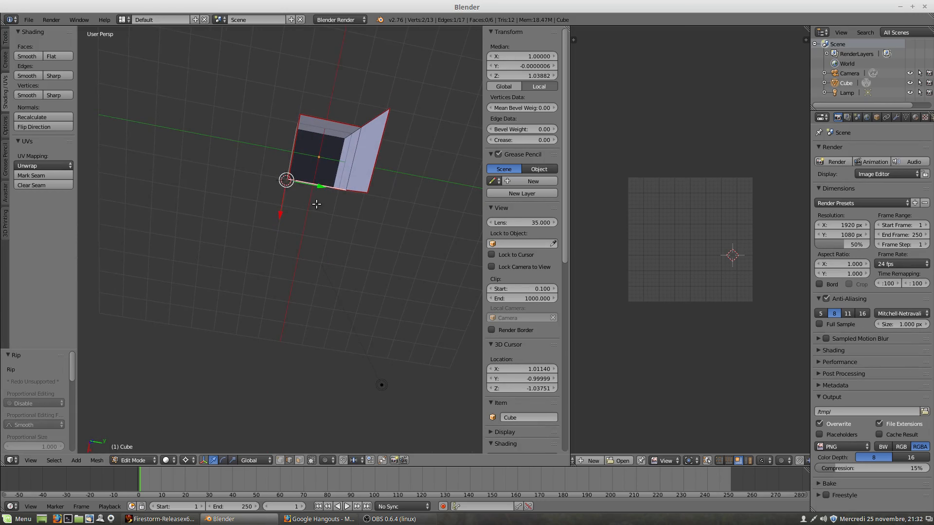
{"action": "key", "text": "e"}
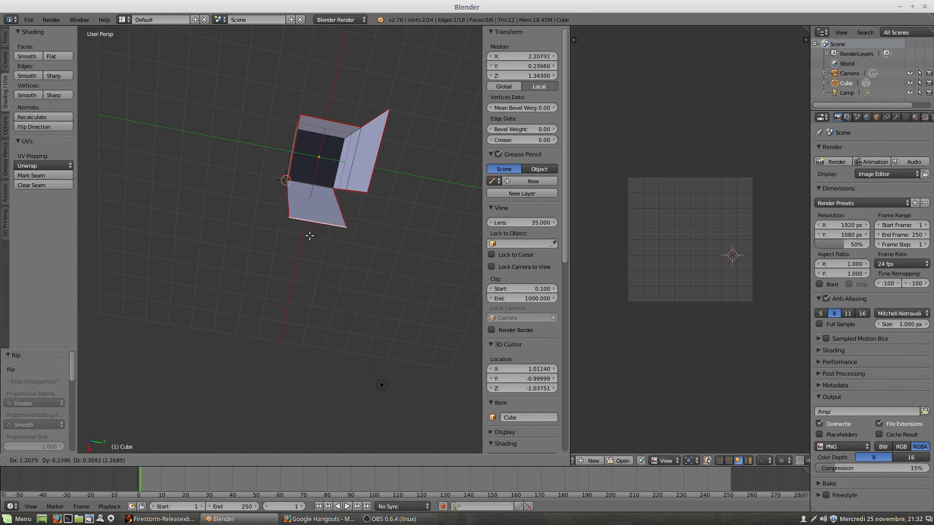
{"action": "right_click", "coordinate": [309, 235]}
In front orthographic view, rotate the ripped +X edge about 89.4° around the 3D cursor to fold that side flat outward.
{"action": "middle_click_drag", "start_coordinate": [310, 245], "coordinate": [267, 185]}
{"action": "key", "text": "KP_1"}
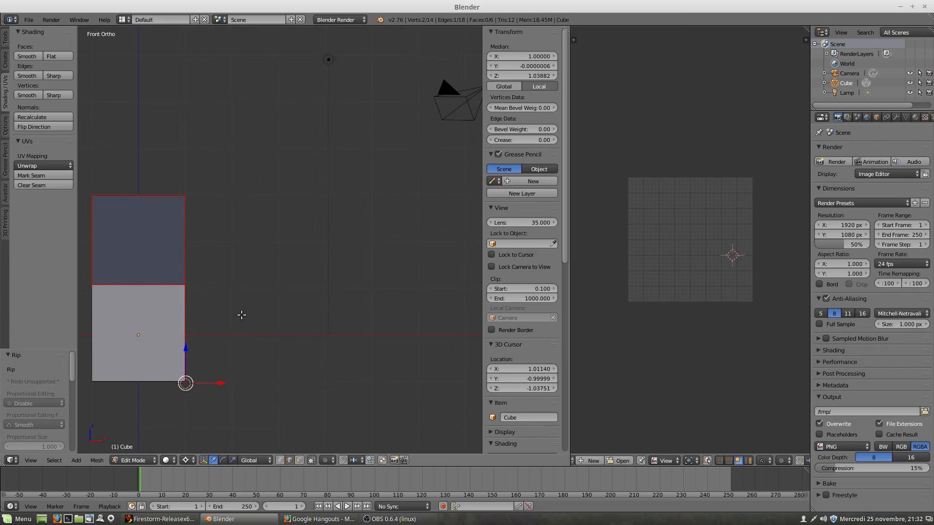
{"action": "key", "text": "r"}
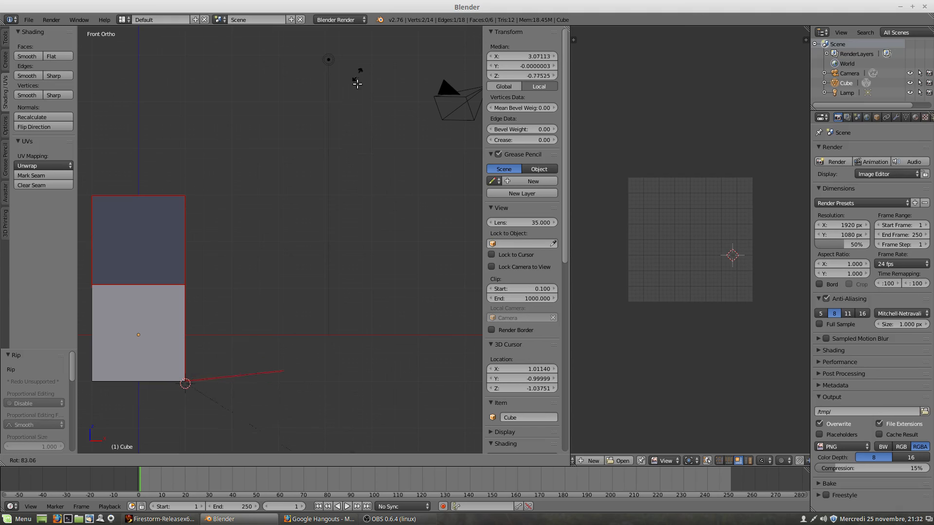
{"action": "left_click", "coordinate": [357, 102]}
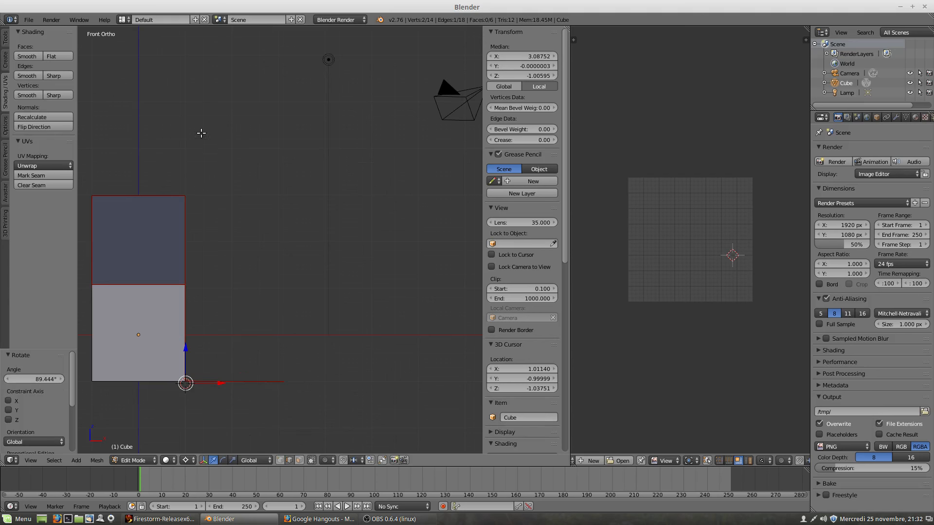
Select the vertical edge between the -X and -Y faces and mark it as a seam.
{"action": "middle_click_drag", "start_coordinate": [201, 133], "coordinate": [132, 121]}
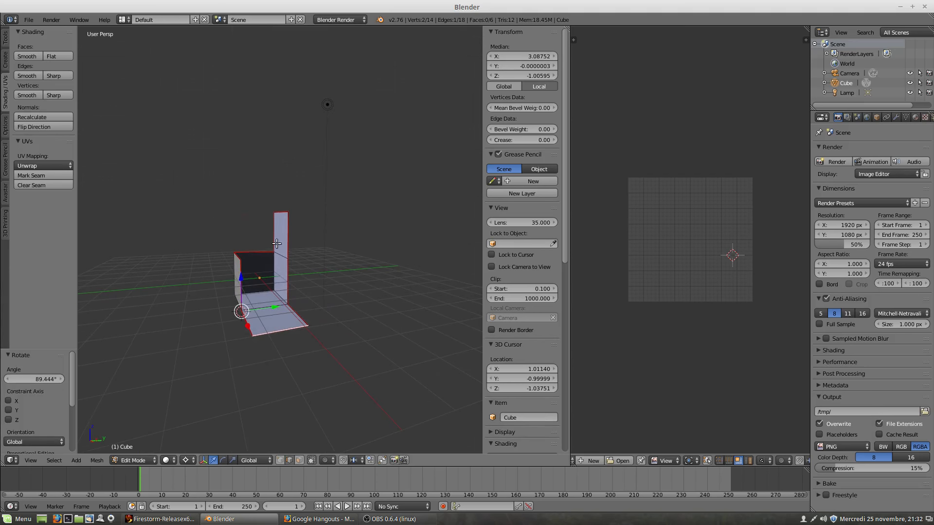
{"action": "middle_click_drag", "start_coordinate": [259, 269], "coordinate": [201, 289]}
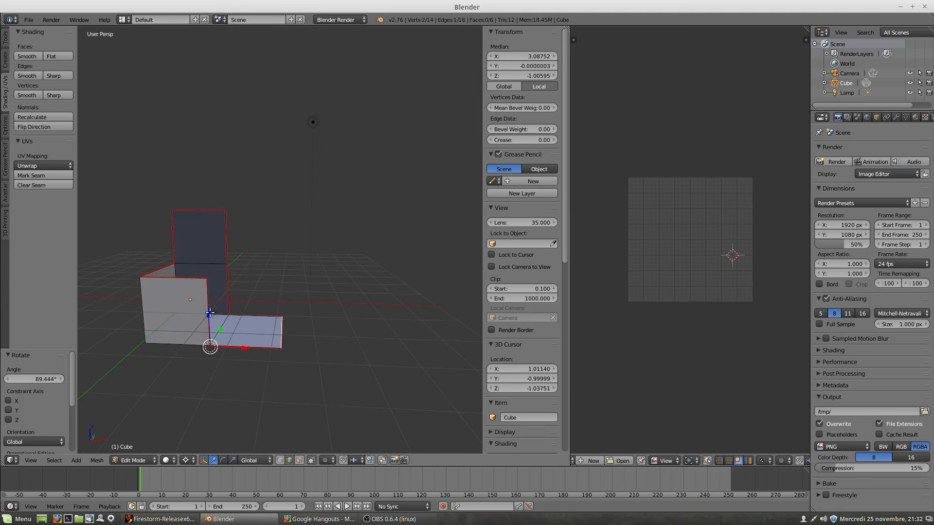
{"action": "right_click", "coordinate": [144, 295]}
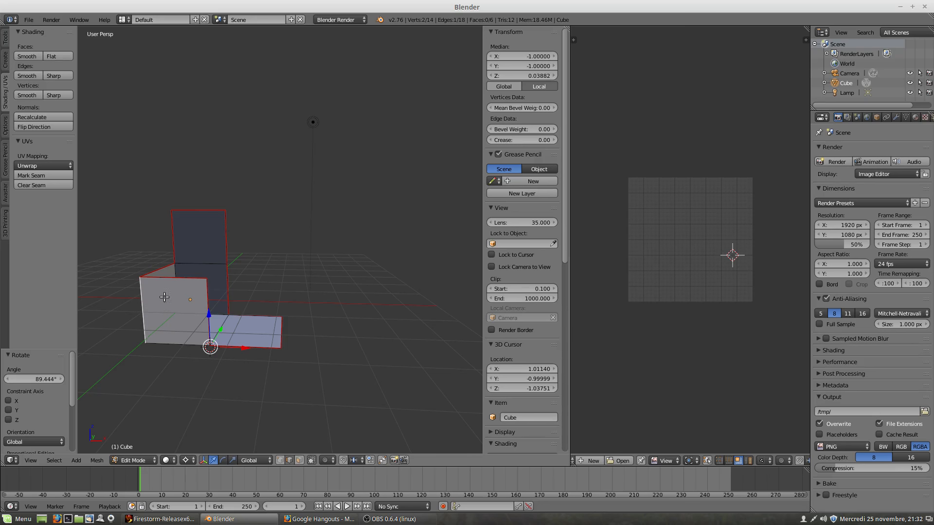
{"action": "left_click", "coordinate": [39, 177]}
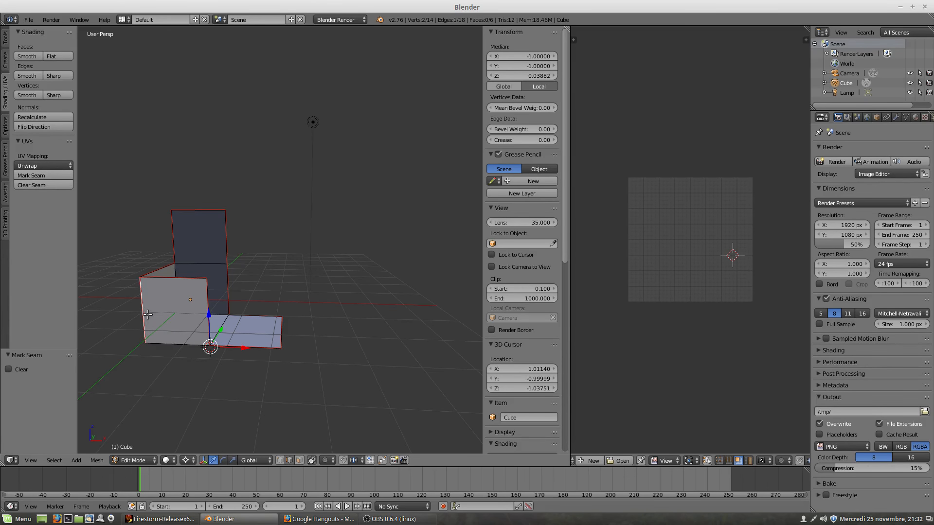
Select the -Y face's top edge and rip it, leaving it in place.
{"action": "right_click", "coordinate": [175, 277]}
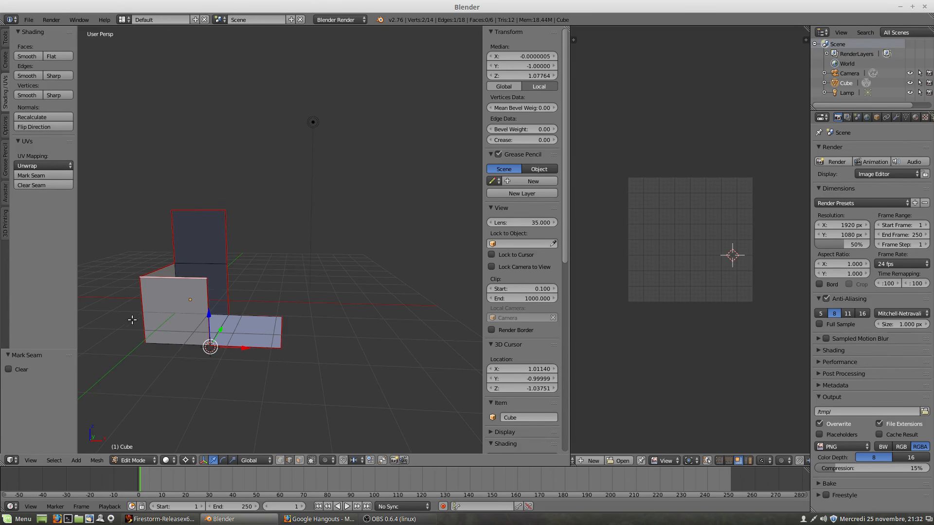
{"action": "middle_click_drag", "start_coordinate": [189, 344], "coordinate": [241, 442]}
{"action": "middle_click_drag", "start_coordinate": [244, 349], "coordinate": [309, 301]}
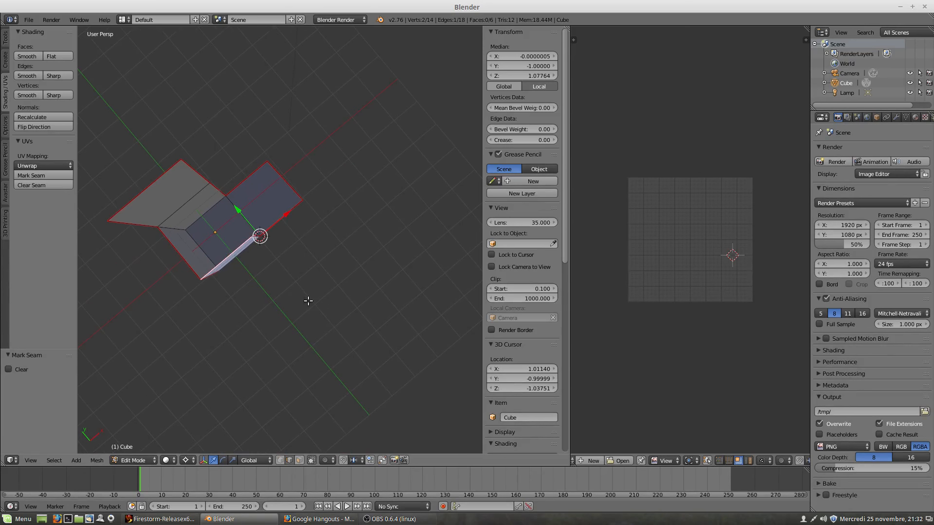
{"action": "key", "text": "e"}
{"action": "right_click", "coordinate": [273, 289]}
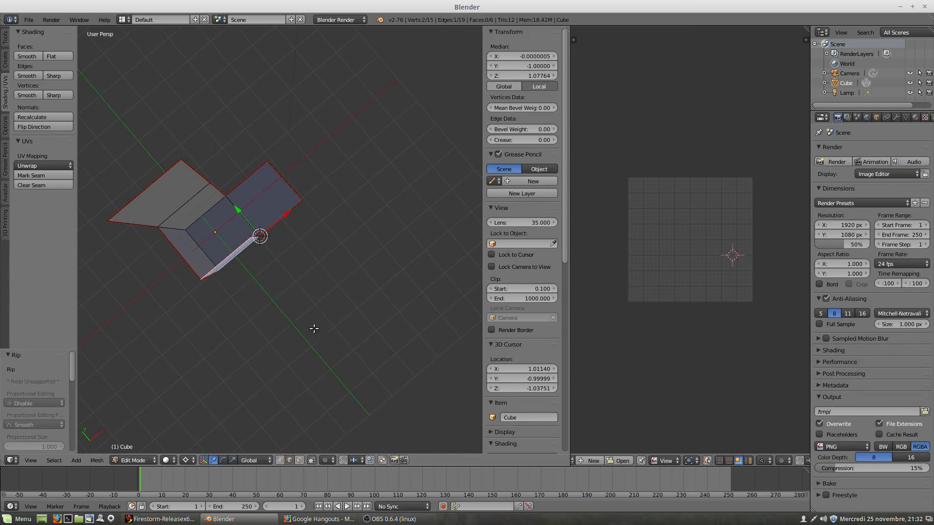
In right orthographic view, rotate the ripped -Y edge about -90.1° around the 3D cursor to fold that side flat outward.
{"action": "middle_click_drag", "start_coordinate": [314, 329], "coordinate": [183, 324]}
{"action": "key", "text": "KP_3"}
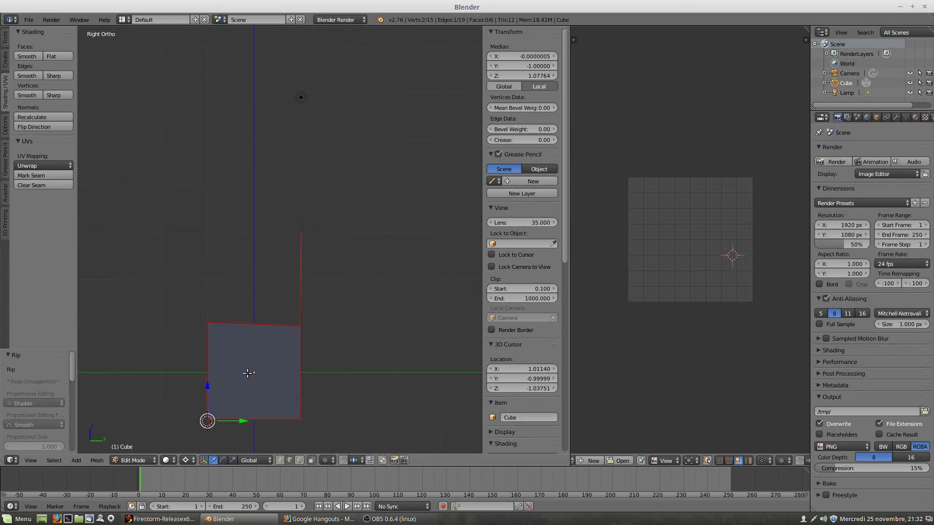
{"action": "key", "text": "r"}
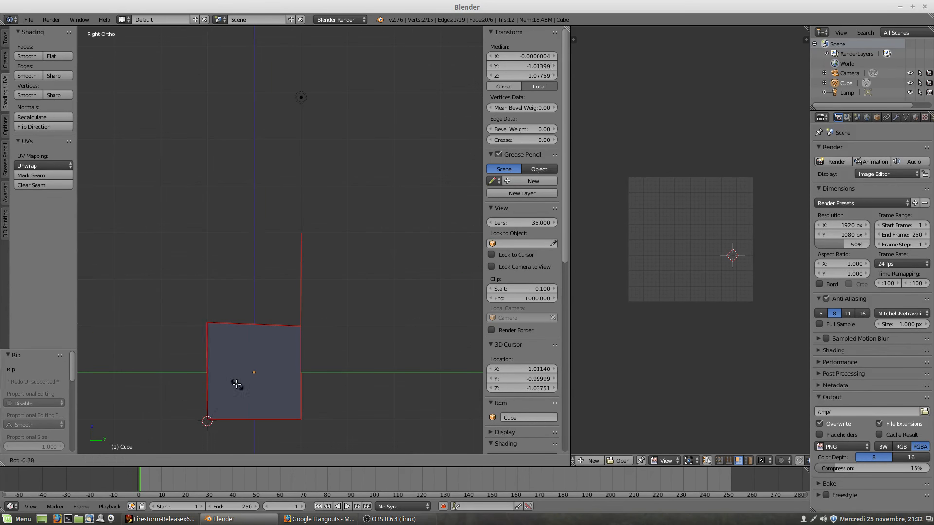
{"action": "left_click", "coordinate": [184, 401]}
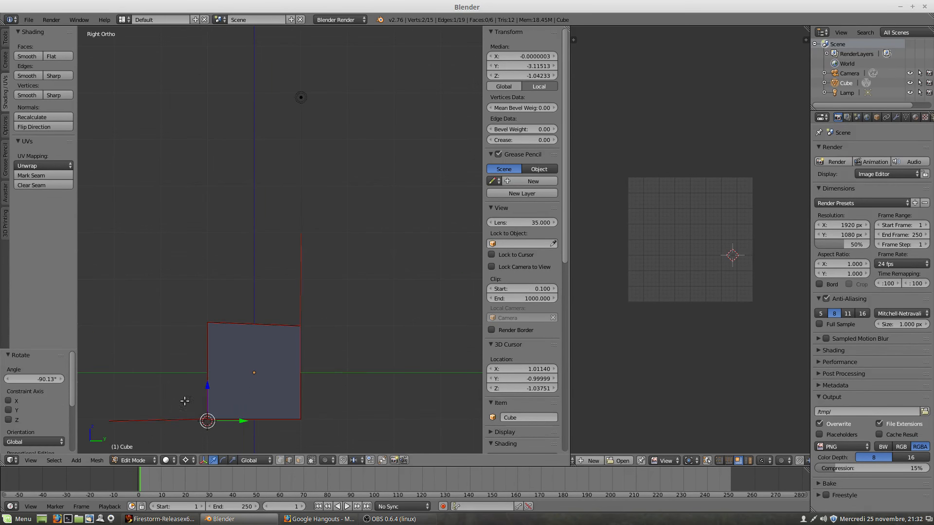
Select the vertical edge between the -X and +Y faces and mark it as a seam.
{"action": "middle_click_drag", "start_coordinate": [185, 400], "coordinate": [286, 425]}
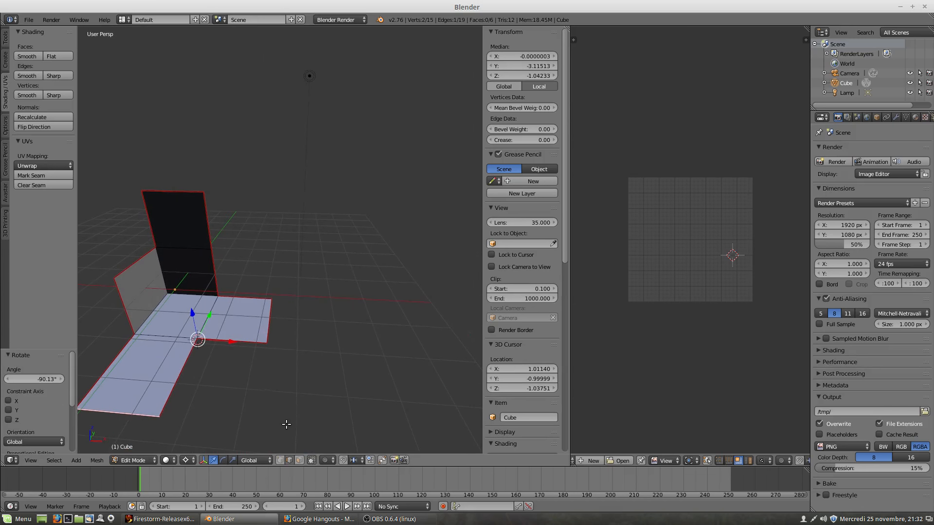
{"action": "middle_click_drag", "start_coordinate": [134, 317], "coordinate": [227, 287]}
{"action": "right_click", "coordinate": [252, 302]}
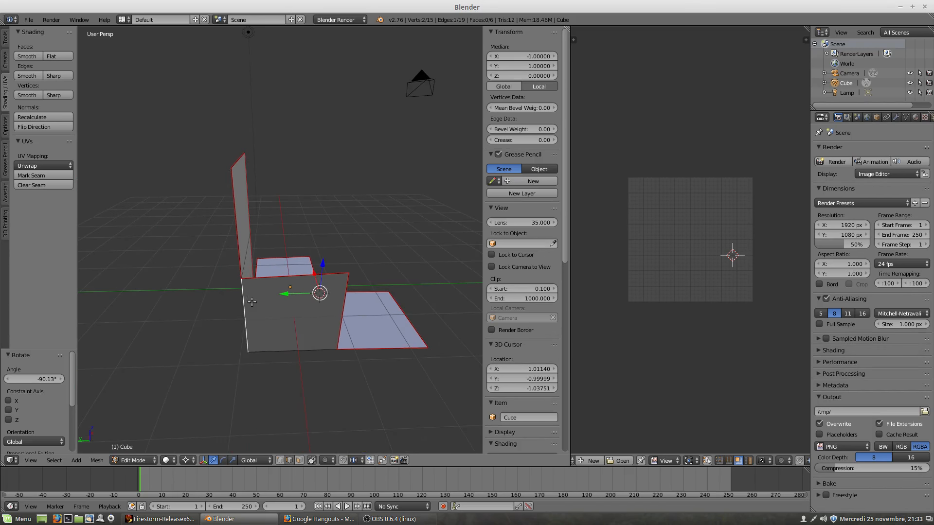
{"action": "middle_click_drag", "start_coordinate": [268, 335], "coordinate": [260, 195]}
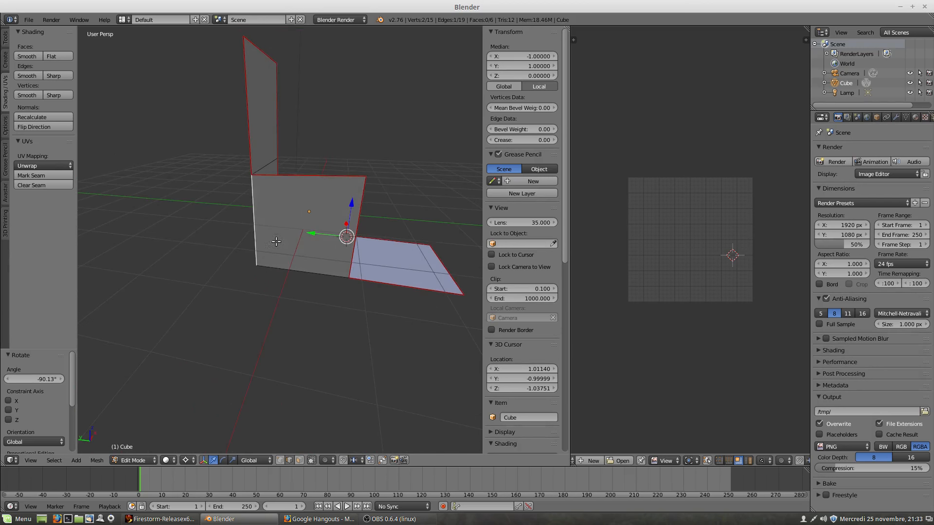
{"action": "left_click", "coordinate": [48, 175]}
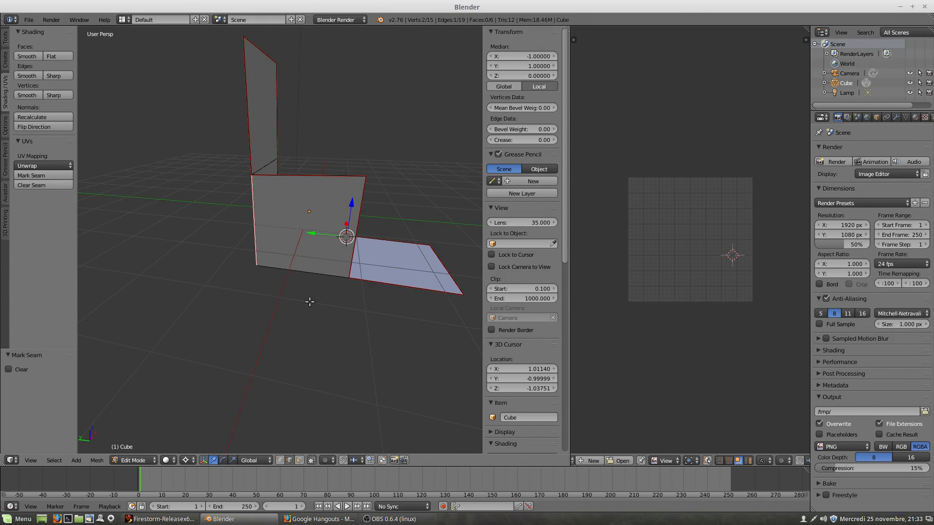
Select the -X face's top edge and rip it, leaving it in place.
{"action": "middle_click_drag", "start_coordinate": [309, 302], "coordinate": [312, 300]}
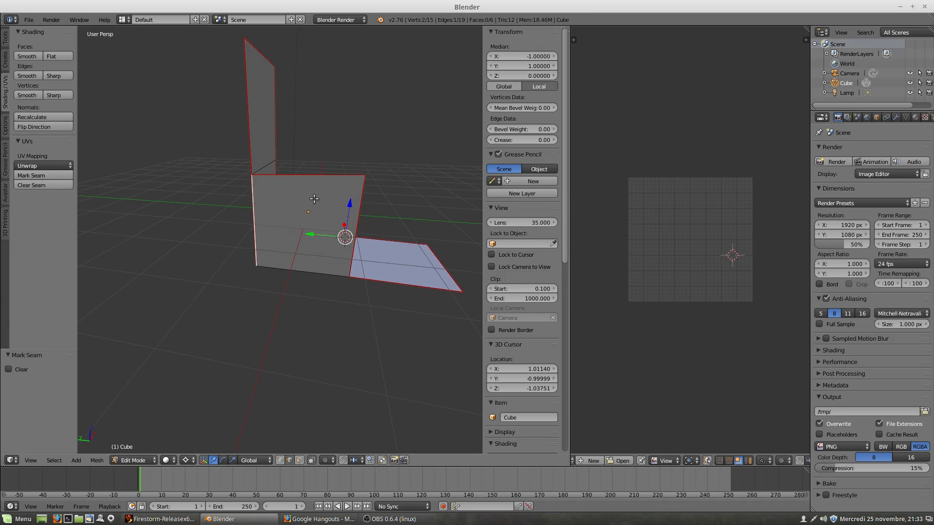
{"action": "right_click", "coordinate": [299, 177]}
{"action": "middle_click_drag", "start_coordinate": [350, 238], "coordinate": [242, 220]}
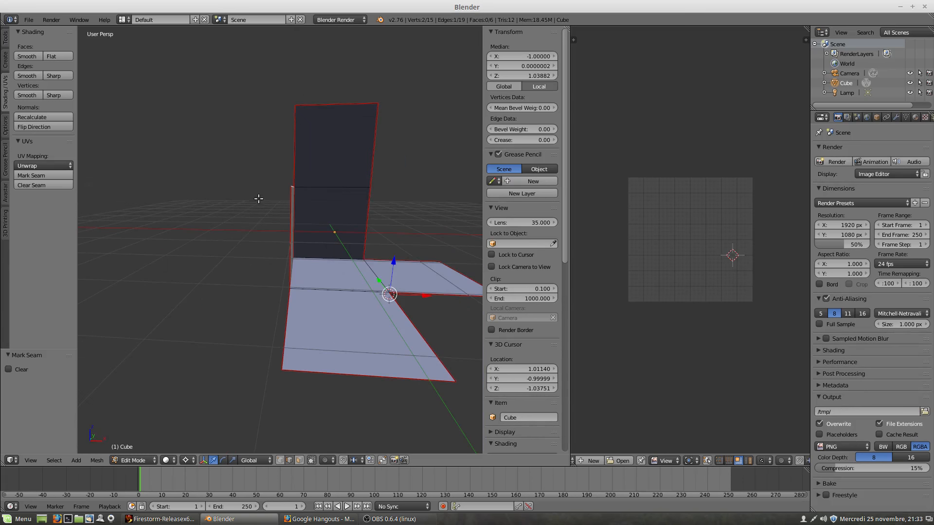
{"action": "key", "text": "v"}
{"action": "right_click", "coordinate": [241, 200]}
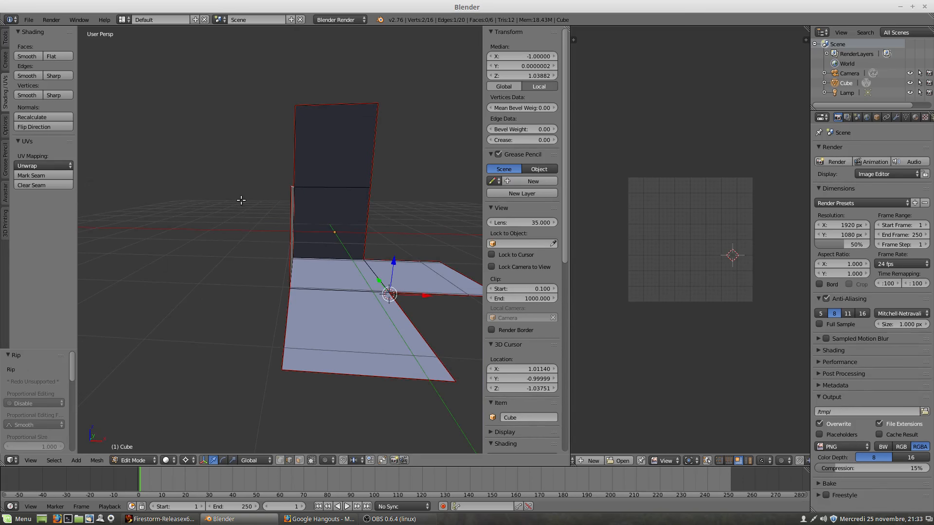
In front orthographic view, place the 3D cursor at the -X face's bottom corner and rotate the ripped edge about -88.2° to fold the side flat.
{"action": "key", "text": "KP_1"}
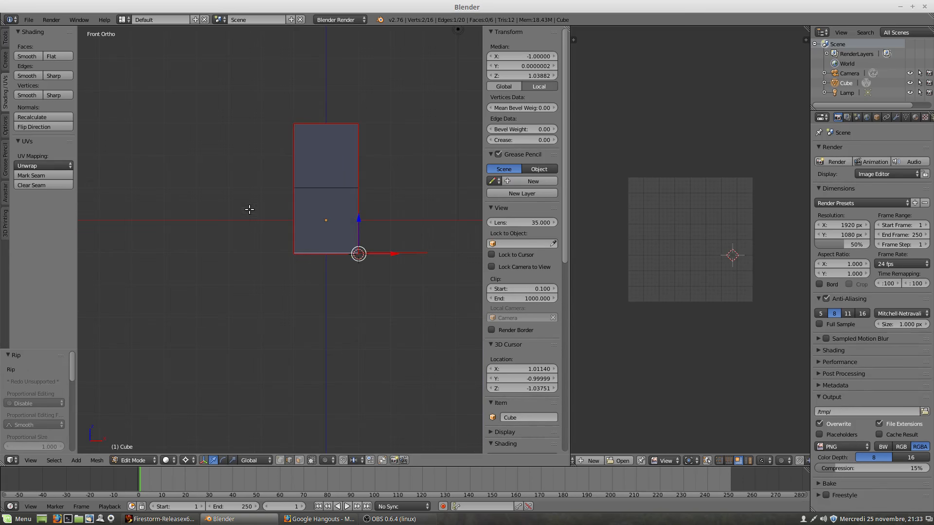
{"action": "left_click", "coordinate": [293, 253]}
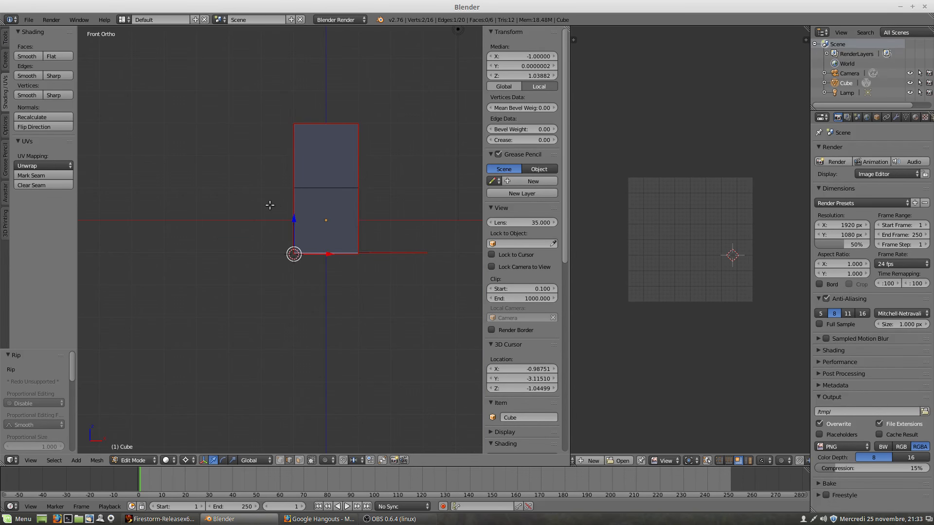
{"action": "key", "text": "r"}
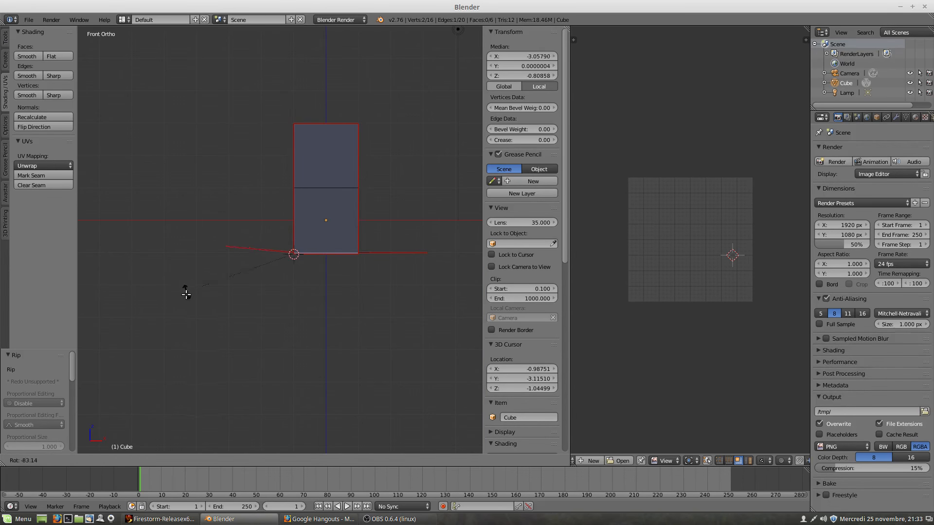
{"action": "left_click", "coordinate": [189, 298]}
{"action": "middle_click_drag", "start_coordinate": [192, 298], "coordinate": [360, 223]}
{"action": "middle_click_drag", "start_coordinate": [215, 206], "coordinate": [190, 210]}
In right orthographic view, place the 3D cursor at the bottom corner where the base meets the upright +Y face.
{"action": "right_click", "coordinate": [186, 216]}
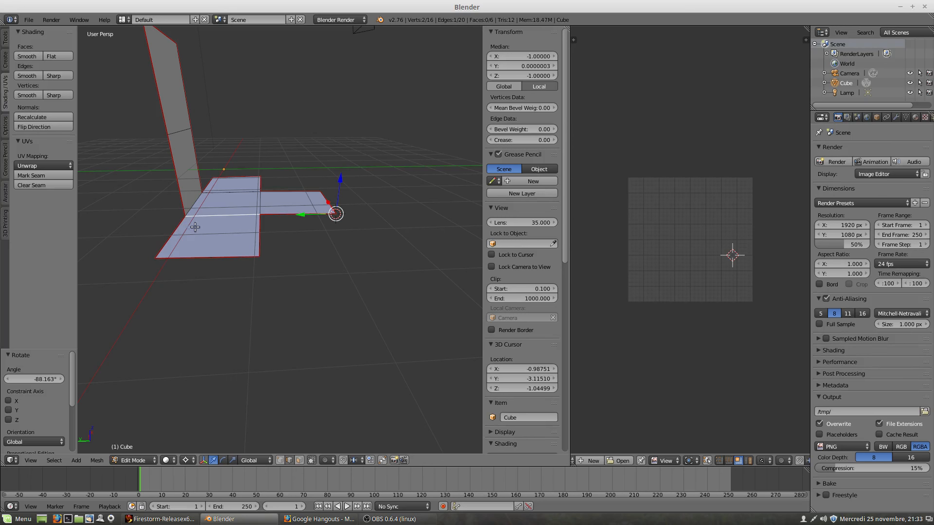
{"action": "key", "text": "KP_7"}
{"action": "key", "text": "KP_1"}
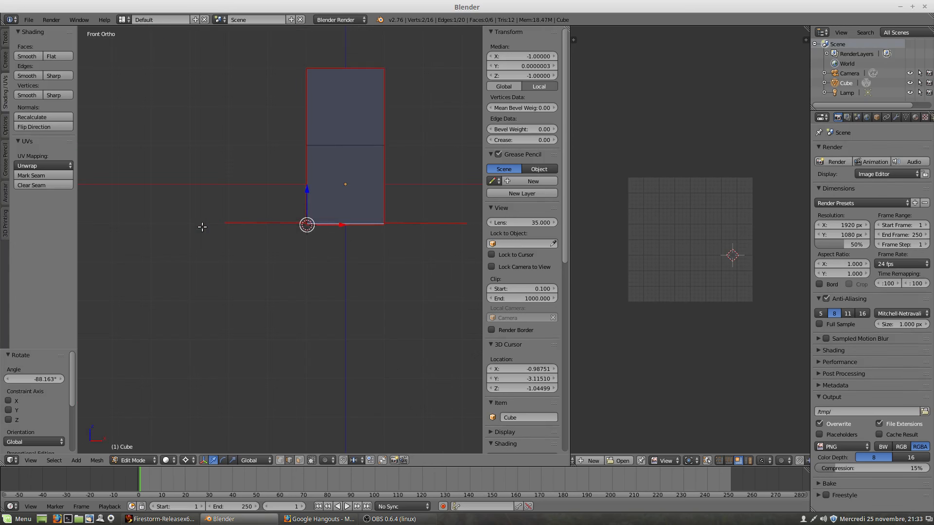
{"action": "key", "text": "KP_3"}
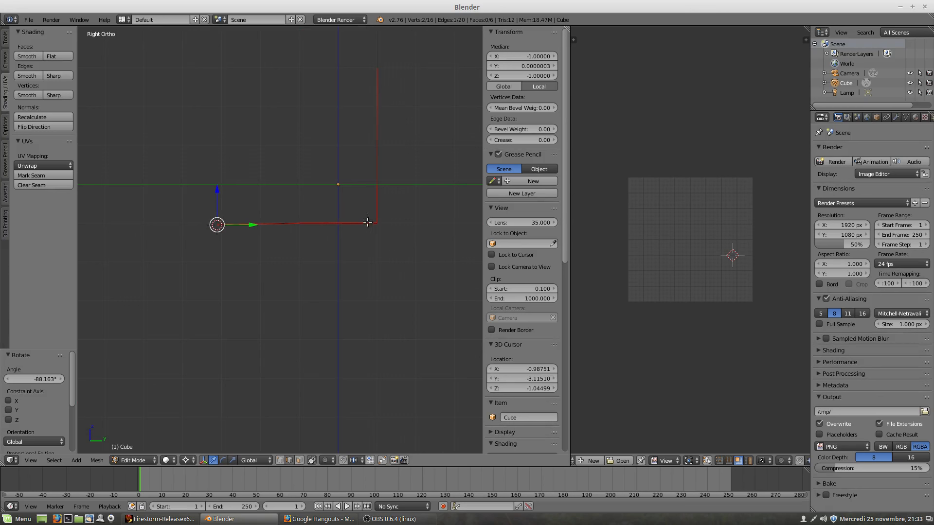
{"action": "right_click", "coordinate": [376, 223]}
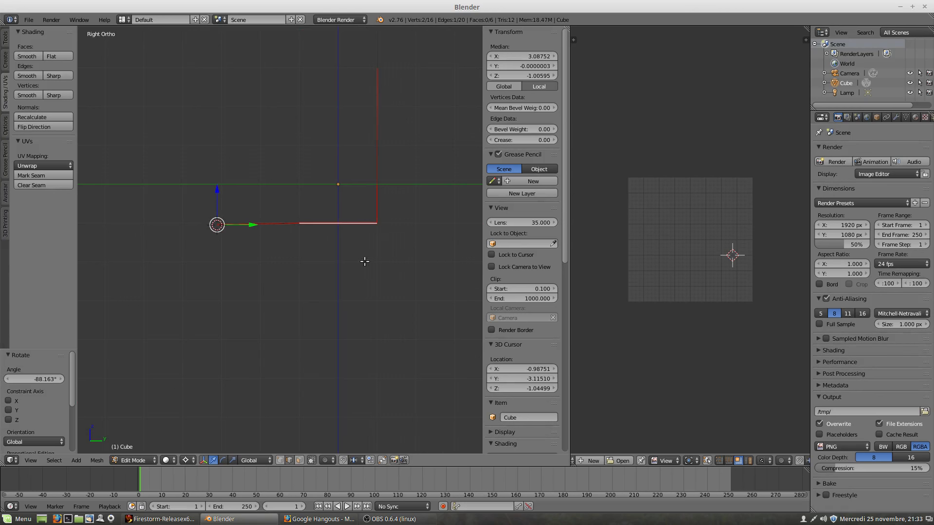
{"action": "left_click", "coordinate": [376, 222]}
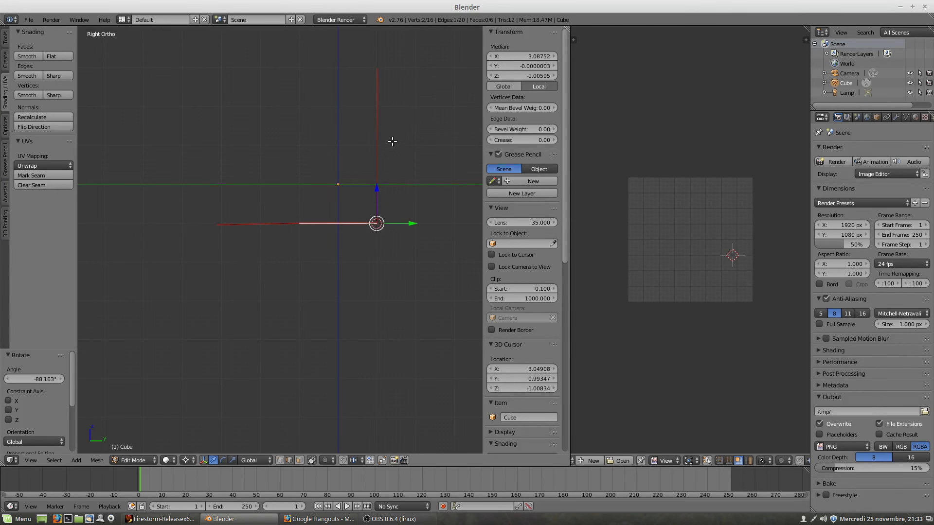
Show the mesh as wireframe, clear the selection and box-select the upright +Y face together with the top face above it.
{"action": "key", "text": "z"}
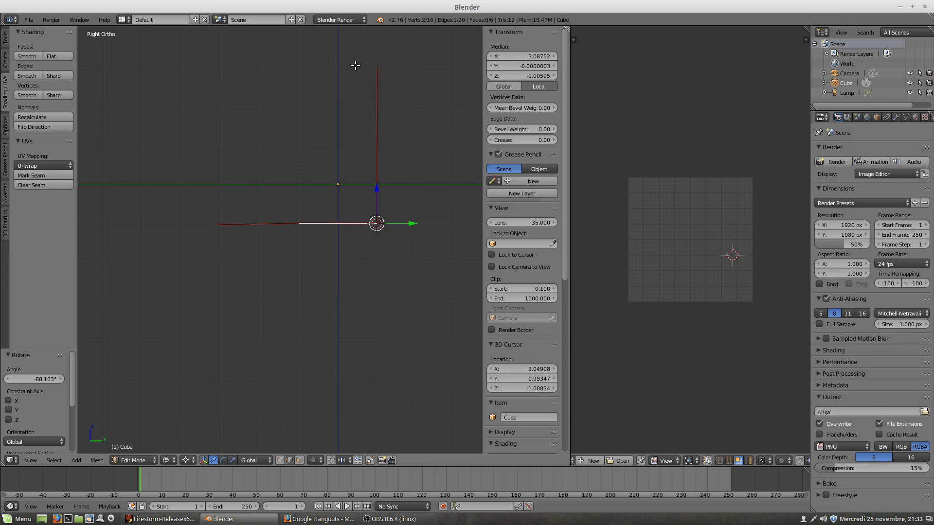
{"action": "key", "text": "a"}
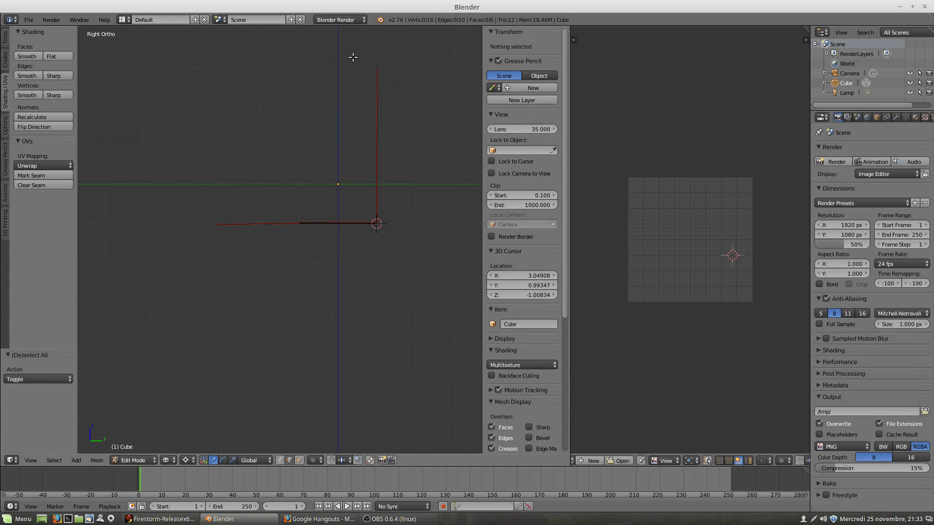
{"action": "key", "text": "b"}
{"action": "left_click_drag", "start_coordinate": [353, 49], "coordinate": [419, 227]}
Rotate the selected +Y and top faces about 88.7° around the 3D cursor to fold them flat, then restore solid shading.
{"action": "scroll", "coordinate": [336, 234], "scroll_direction": "down", "scroll_amount": 2}
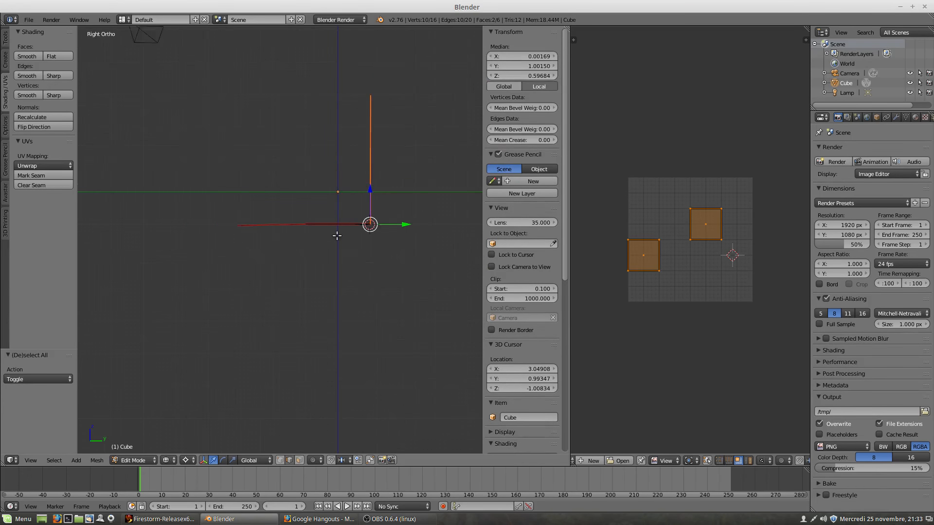
{"action": "middle_click_drag", "start_coordinate": [347, 227], "coordinate": [279, 211], "text": "shift"}
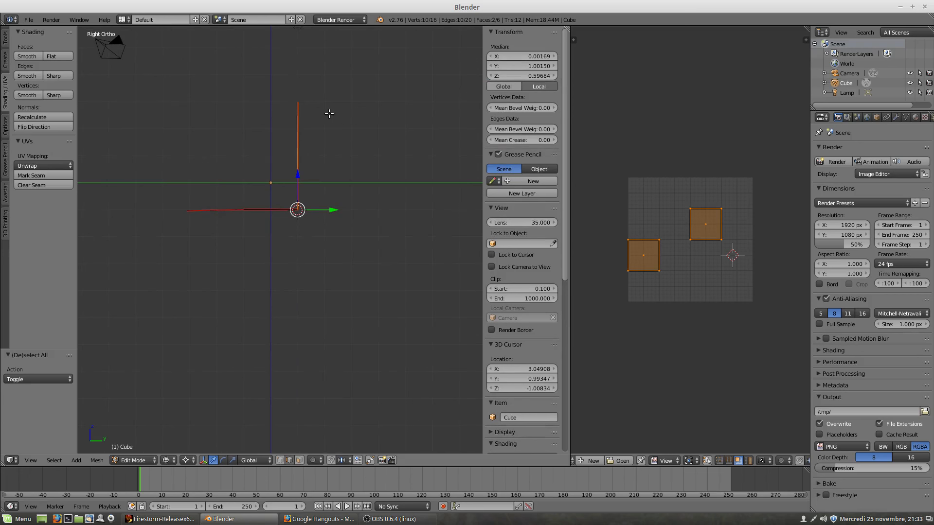
{"action": "key", "text": "r"}
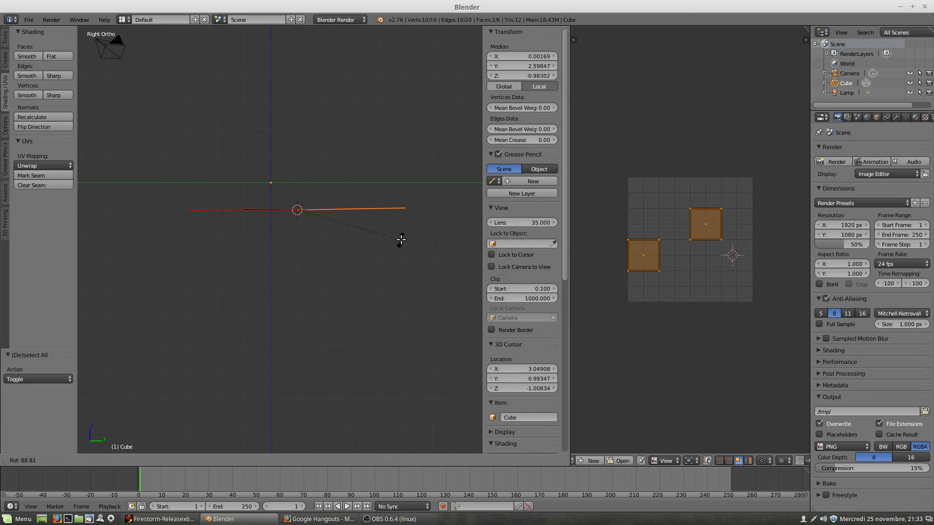
{"action": "left_click", "coordinate": [401, 240]}
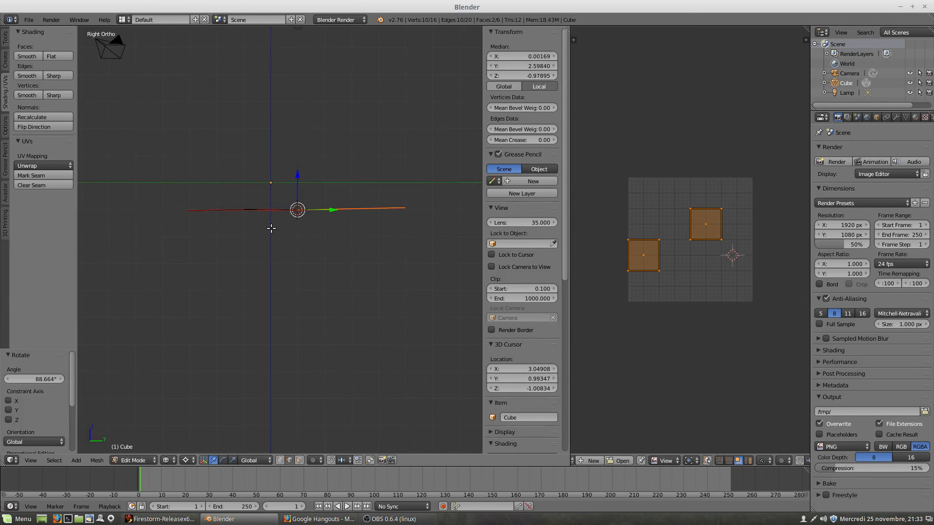
{"action": "mouse_move", "coordinate": [270, 225]}
{"action": "middle_mouse_down"}
{"action": "mouse_move", "coordinate": [308, 309]}
{"action": "mouse_move", "coordinate": [327, 313]}
{"action": "middle_mouse_up"}
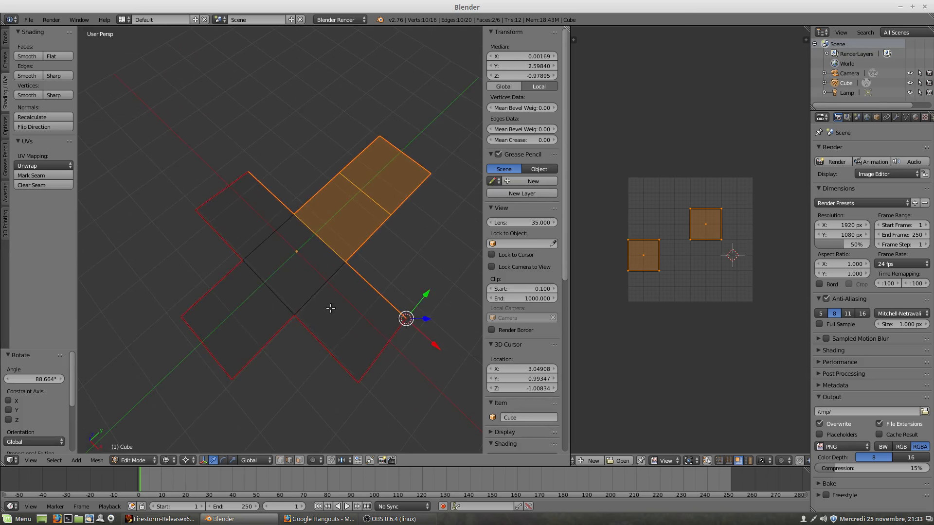
{"action": "key", "text": "z"}
{"action": "scroll", "coordinate": [327, 312], "scroll_direction": "down", "scroll_amount": 4}
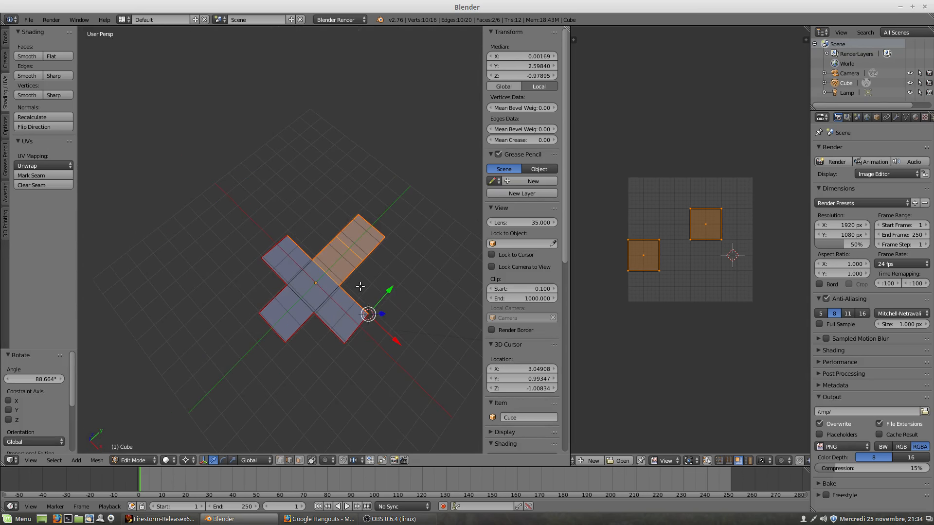
Select all faces of the unfolded cube to compare with the UV layout and open the UV mapping options.
{"action": "middle_click_drag", "start_coordinate": [345, 314], "coordinate": [321, 263]}
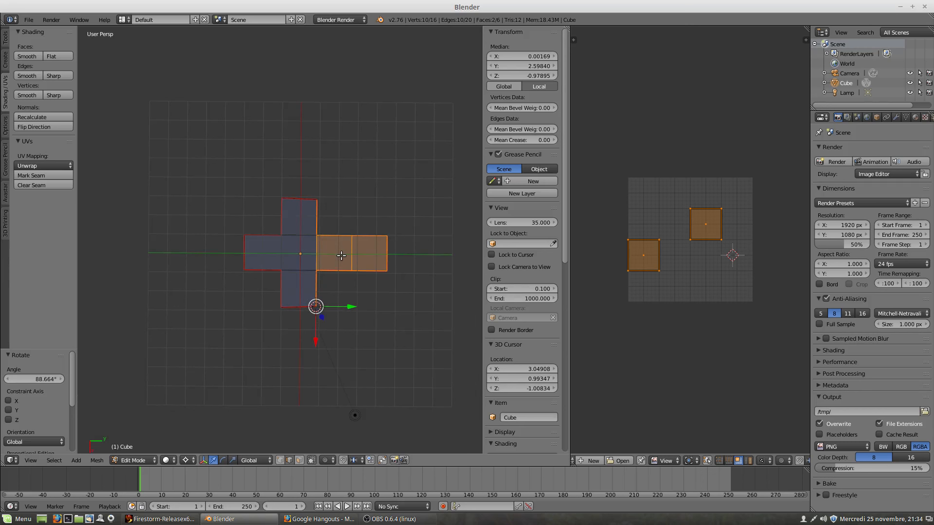
{"action": "key", "text": "a"}
{"action": "key", "text": "a"}
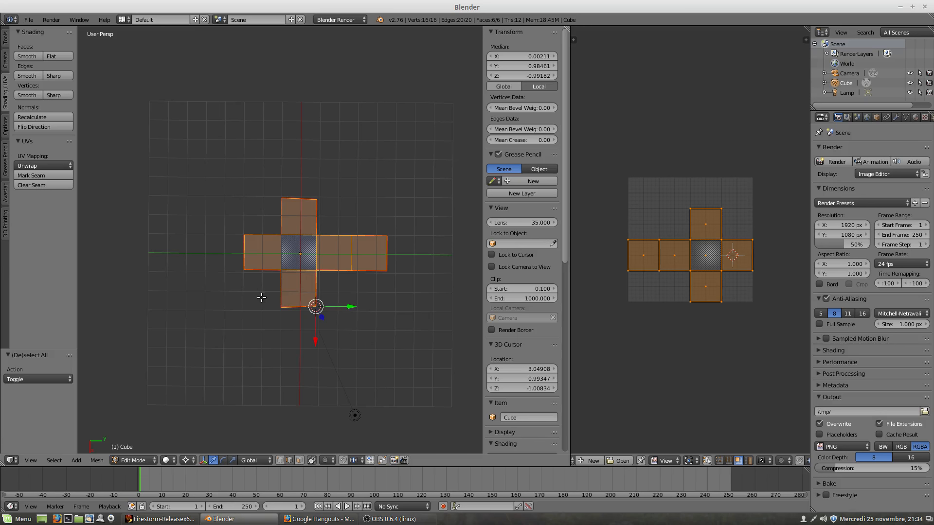
{"action": "key", "text": "u"}
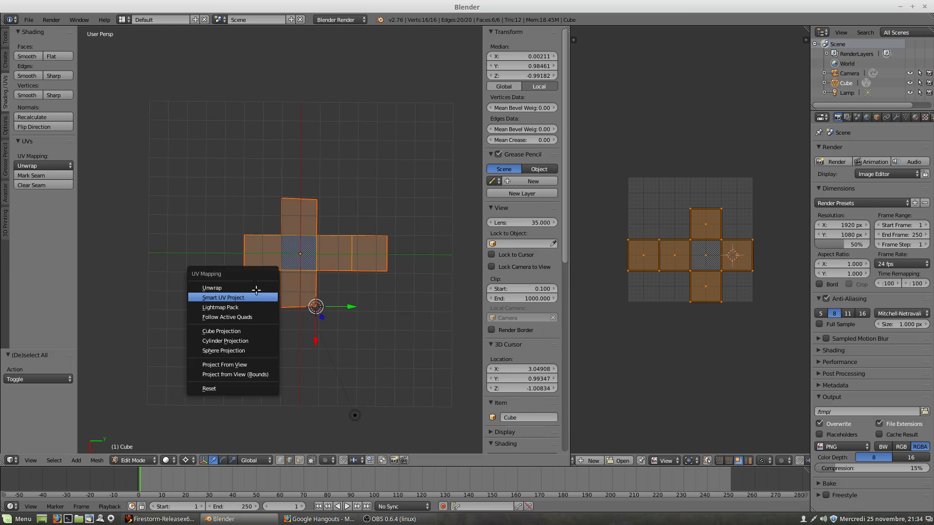
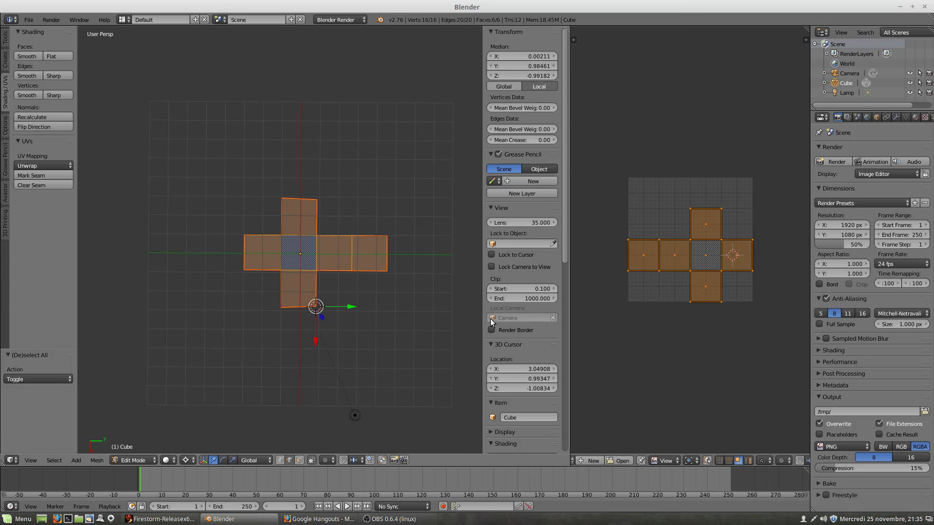
Move the whole unfolded mesh up about 1.193 along the Z axis.
{"action": "middle_click_drag", "start_coordinate": [232, 356], "coordinate": [289, 294]}
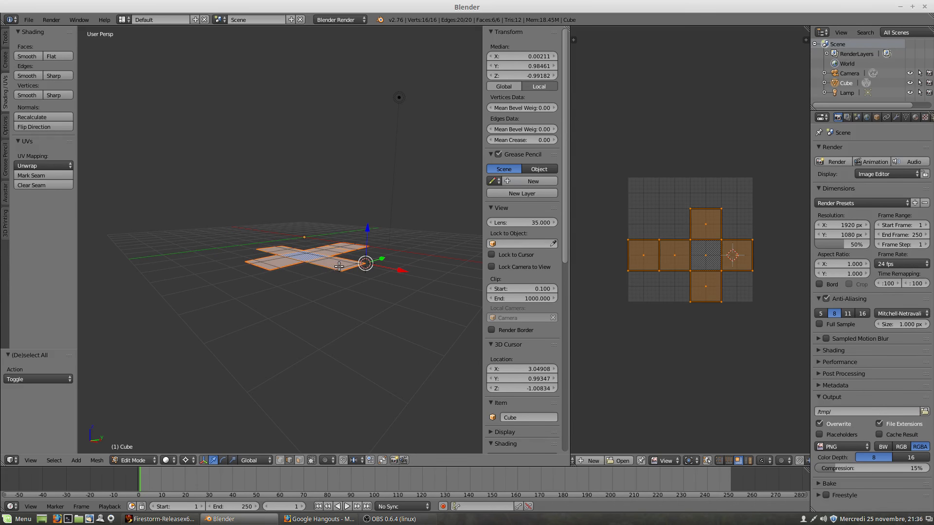
{"action": "mouse_move", "coordinate": [341, 261]}
{"action": "middle_mouse_down"}
{"action": "mouse_move", "coordinate": [347, 298]}
{"action": "mouse_move", "coordinate": [345, 261]}
{"action": "middle_mouse_up"}
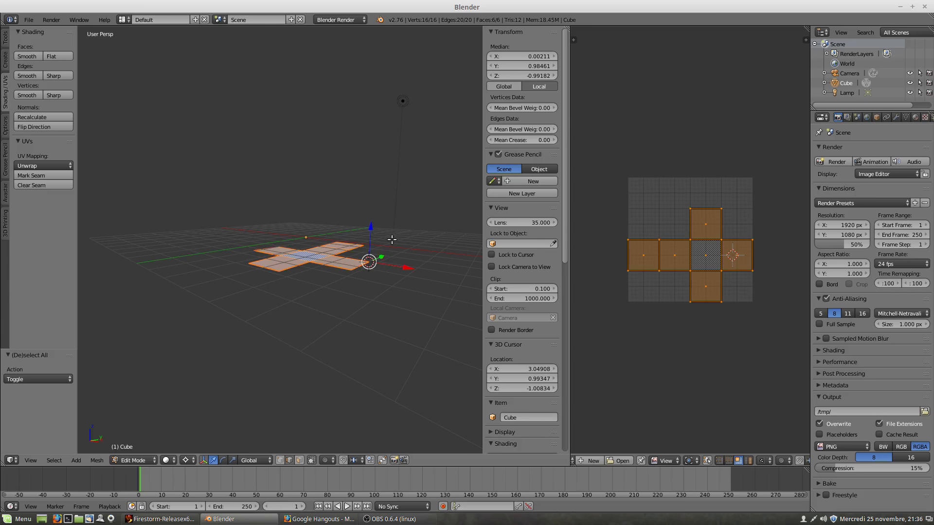
{"action": "left_click_drag", "start_coordinate": [372, 227], "coordinate": [369, 200]}
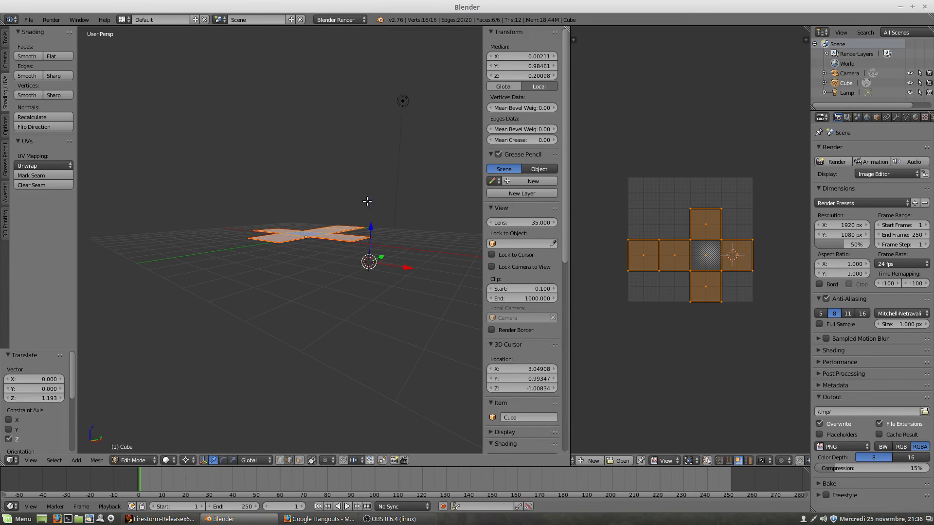
{"action": "middle_click_drag", "start_coordinate": [372, 233], "coordinate": [347, 275]}
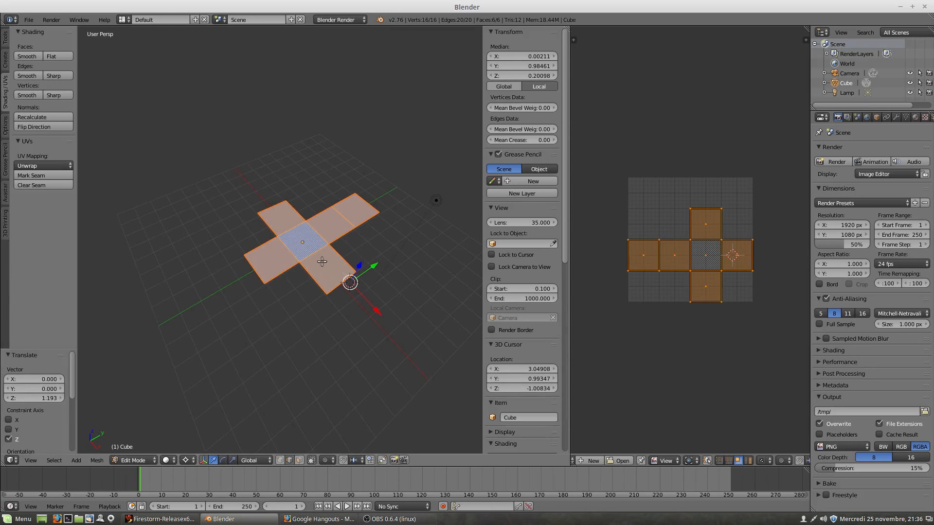
{"action": "middle_click_drag", "start_coordinate": [272, 265], "coordinate": [334, 276]}
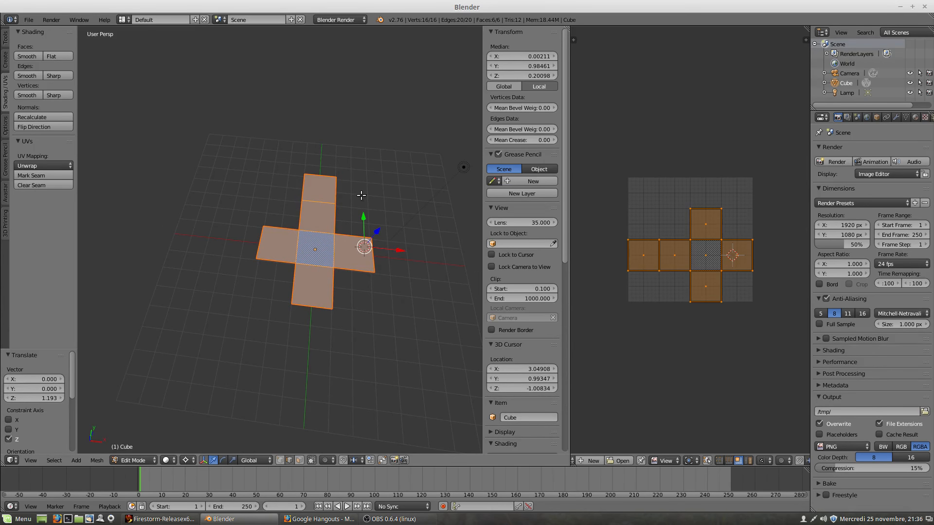
{"action": "middle_click_drag", "start_coordinate": [305, 231], "coordinate": [314, 233]}
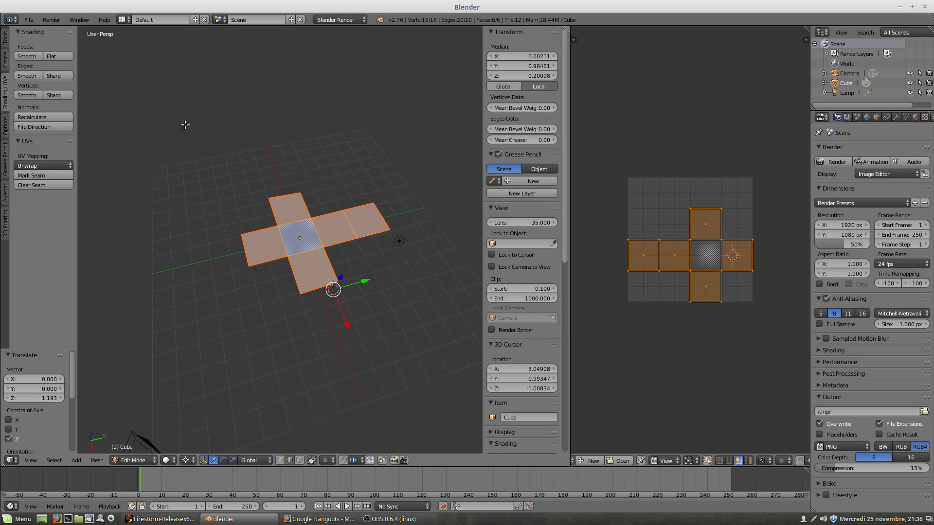
{"action": "left_click", "coordinate": [28, 20]}
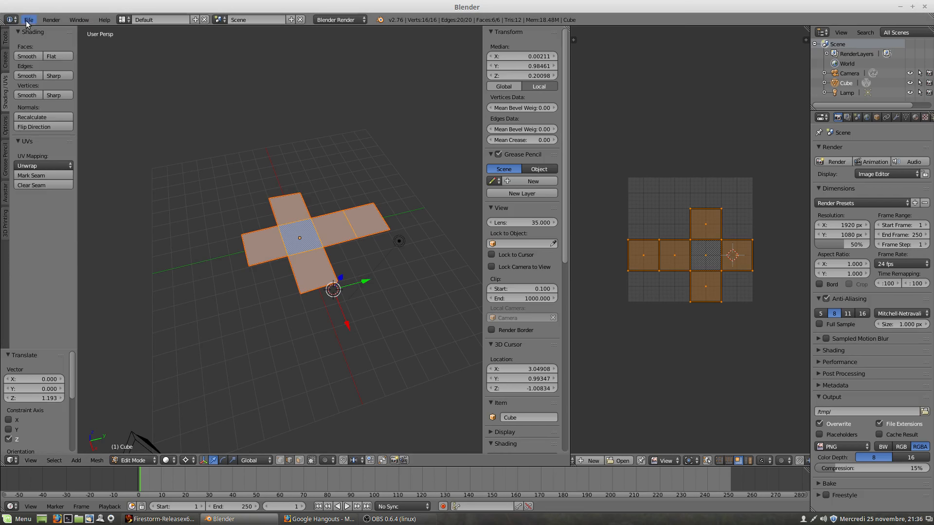
{"action": "left_click", "coordinate": [28, 20]}
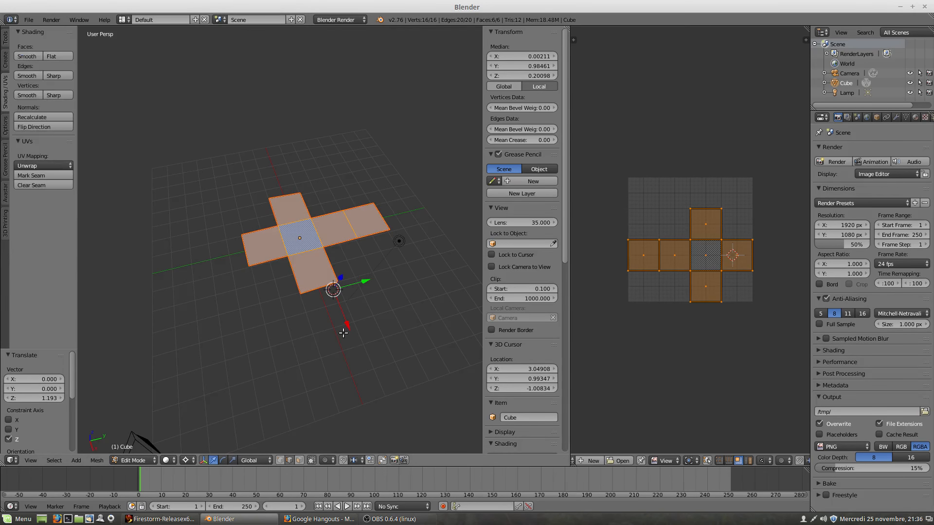
{"action": "middle_click_drag", "start_coordinate": [343, 332], "coordinate": [326, 286]}
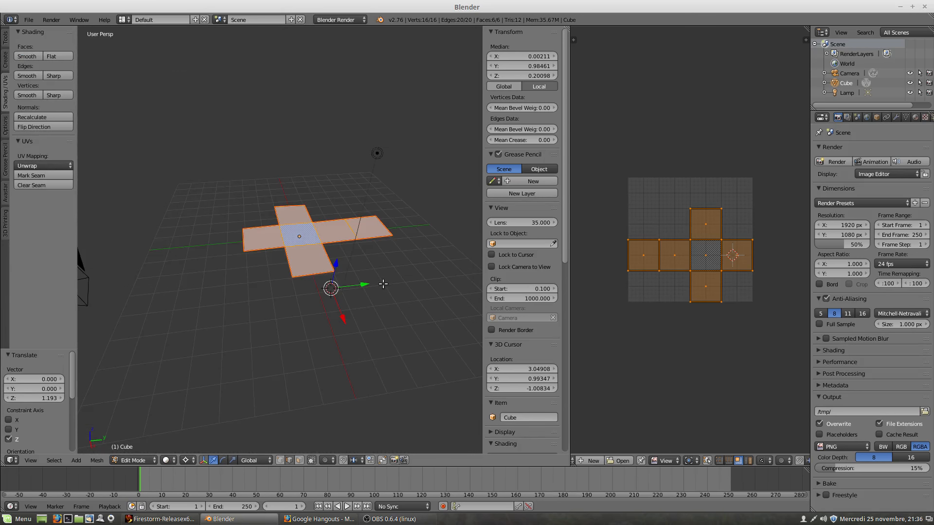
Undo the move, folds and rips one after another, back to the closed cube.
{"action": "key", "text": "ctrl+z"}
{"action": "key", "text": "ctrl+z"}
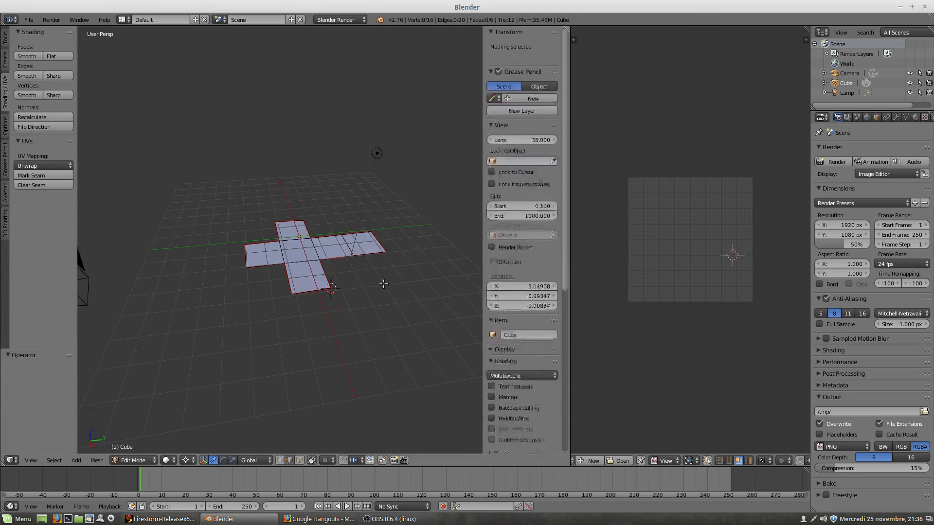
{"action": "key", "text": "ctrl+z"}
{"action": "key", "text": "ctrl+z"}
{"action": "key", "text": "ctrl+z"}
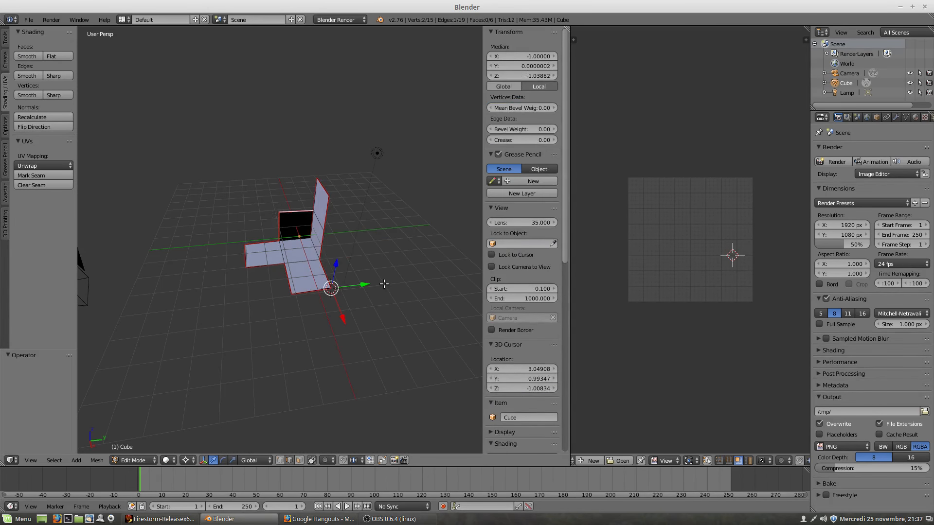
{"action": "key", "text": "ctrl+z"}
{"action": "key", "text": "ctrl+z"}
{"action": "key", "text": "ctrl+z"}
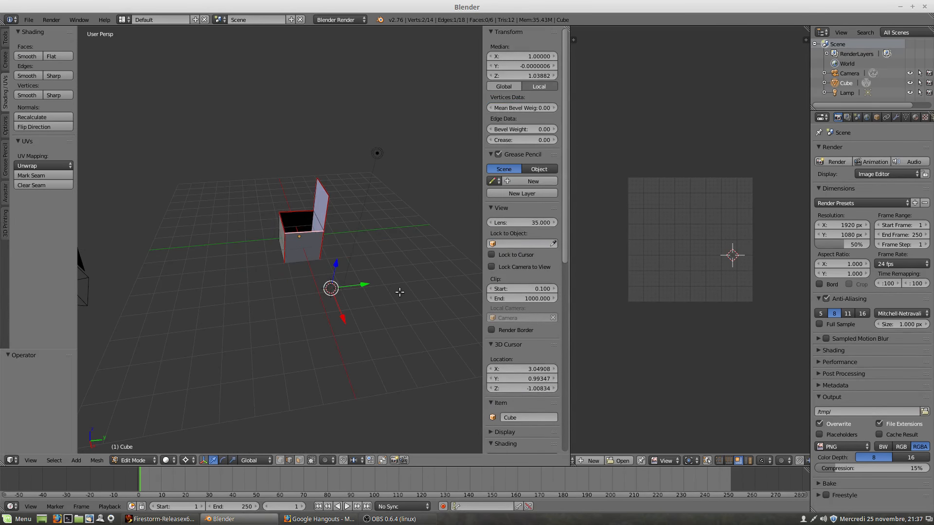
{"action": "key", "text": "ctrl+z"}
{"action": "key", "text": "ctrl+z"}
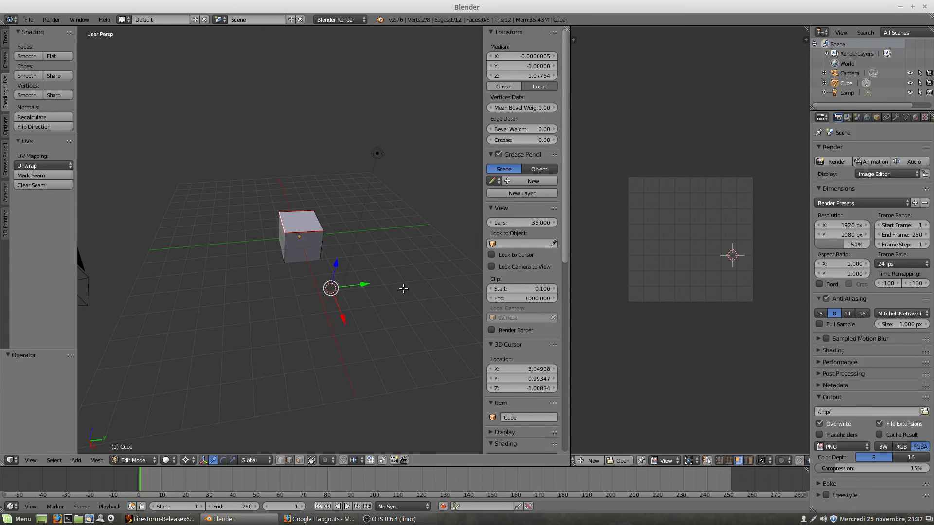
Redo the rips and folds one after another, up to the flat cross with all faces selected.
{"action": "key", "text": "ctrl+shift+z"}
{"action": "key", "text": "ctrl+shift+z"}
{"action": "key", "text": "ctrl+shift+z"}
{"action": "key", "text": "ctrl+shift+z"}
{"action": "key", "text": "ctrl+shift+z"}
{"action": "key", "text": "ctrl+shift+z"}
{"action": "key", "text": "ctrl+shift+z"}
{"action": "key", "text": "ctrl+shift+z"}
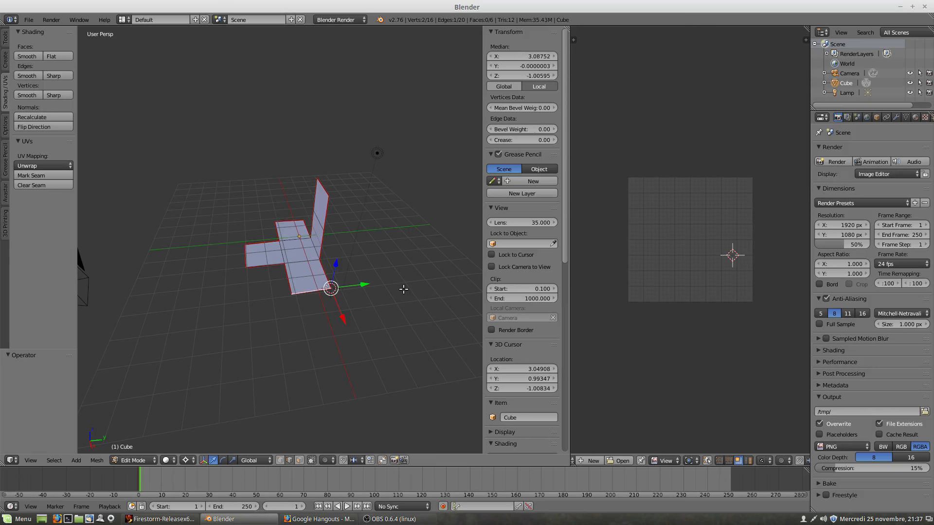
{"action": "key", "text": "ctrl+shift+z"}
{"action": "key", "text": "ctrl+shift+z"}
{"action": "key", "text": "ctrl+shift+z"}
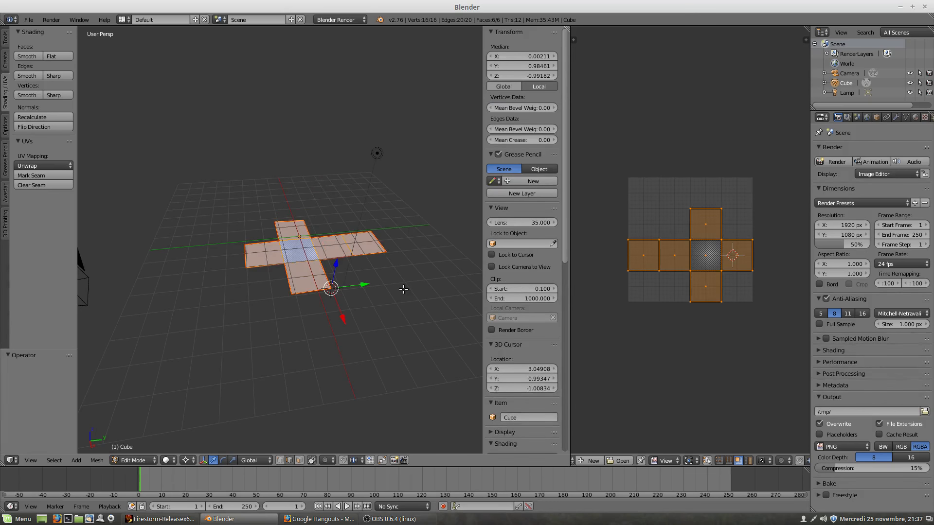
Undo the folds and rips one after another, from the flat cross back to the closed cube.
{"action": "key", "text": "ctrl+z"}
{"action": "key", "text": "ctrl+z"}
{"action": "key", "text": "ctrl+z"}
{"action": "key", "text": "ctrl+z"}
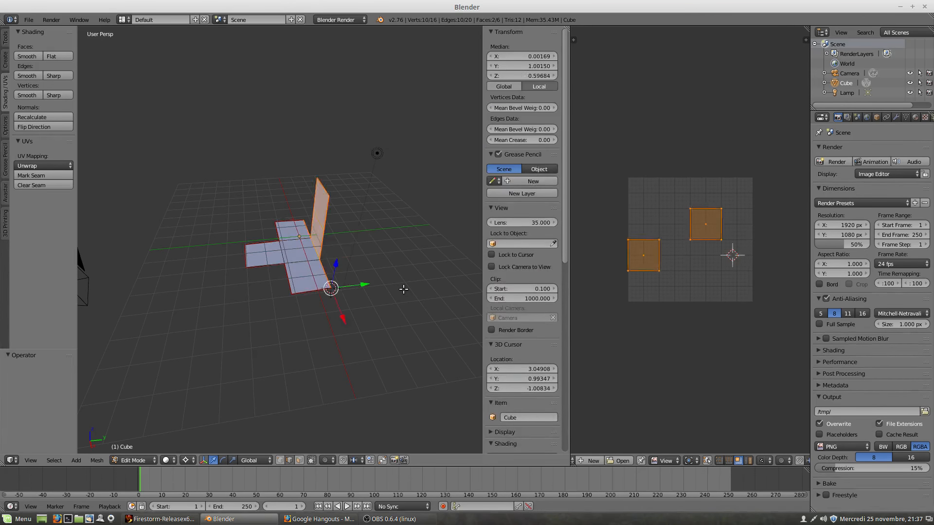
{"action": "key", "text": "ctrl+z"}
{"action": "key", "text": "ctrl+z"}
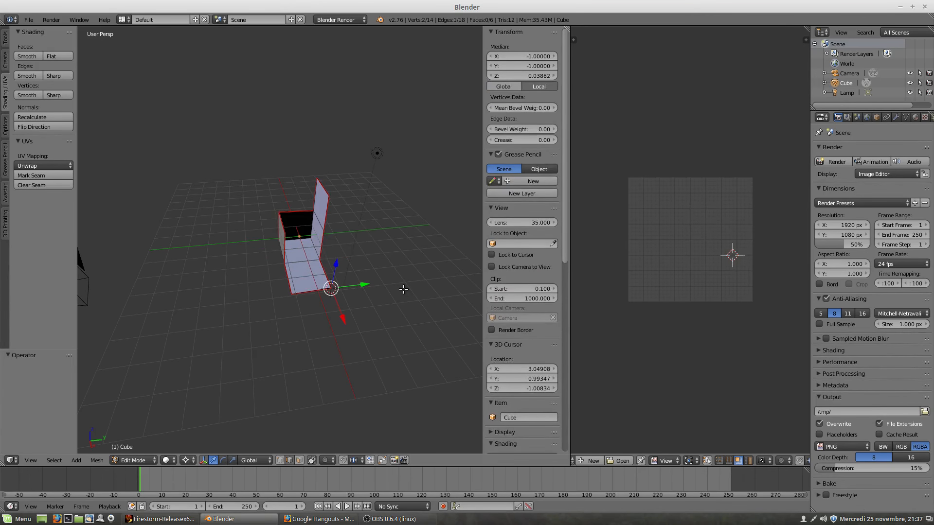
{"action": "key", "text": "ctrl+z"}
{"action": "key", "text": "ctrl+z"}
{"action": "key", "text": "ctrl+z"}
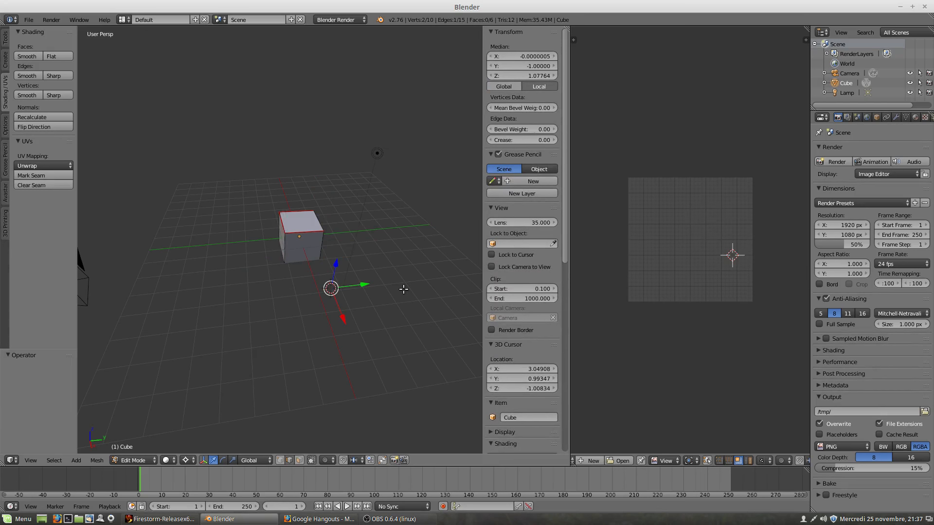
Examine the seam edges around the closed cube's top face from several sides.
{"action": "scroll", "coordinate": [299, 239], "scroll_direction": "up", "scroll_amount": 7}
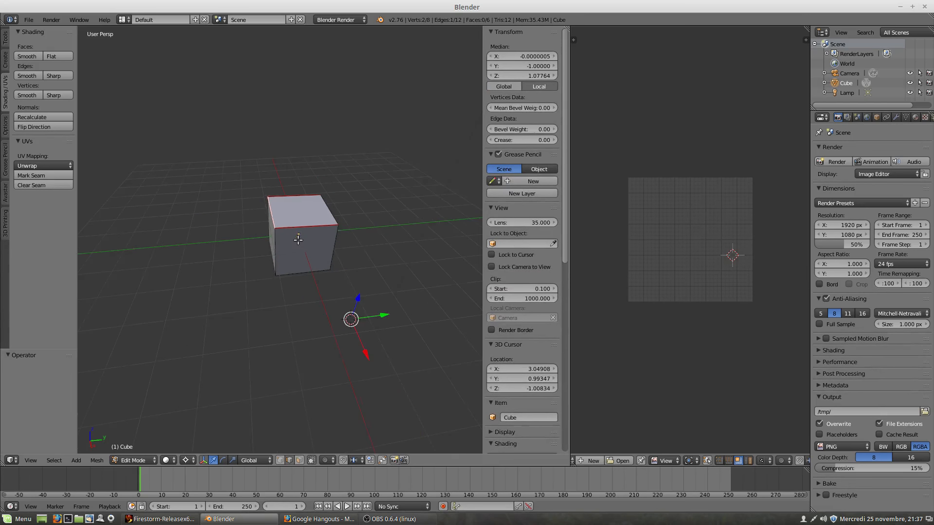
{"action": "scroll", "coordinate": [370, 236], "scroll_direction": "down", "scroll_amount": 3}
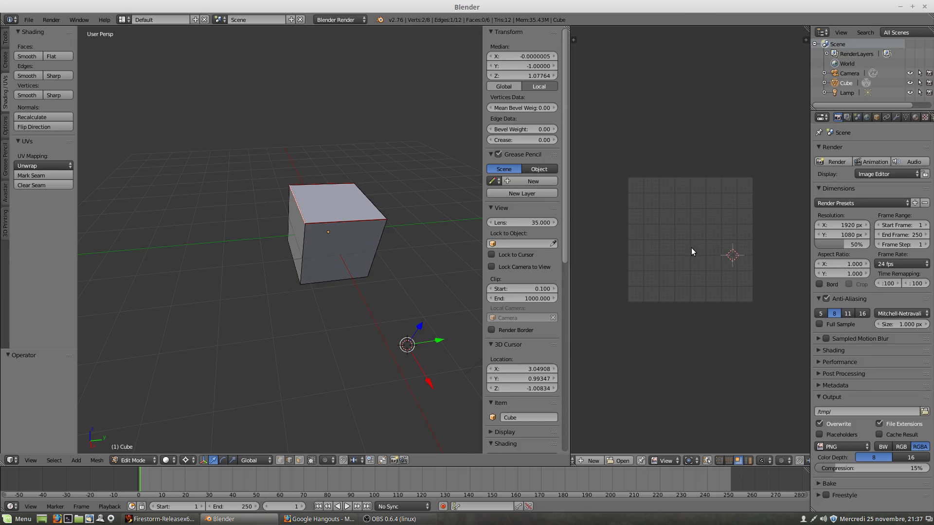
{"action": "scroll", "coordinate": [305, 261], "scroll_direction": "down", "scroll_amount": 2}
{"action": "middle_click_drag", "start_coordinate": [288, 269], "coordinate": [373, 293]}
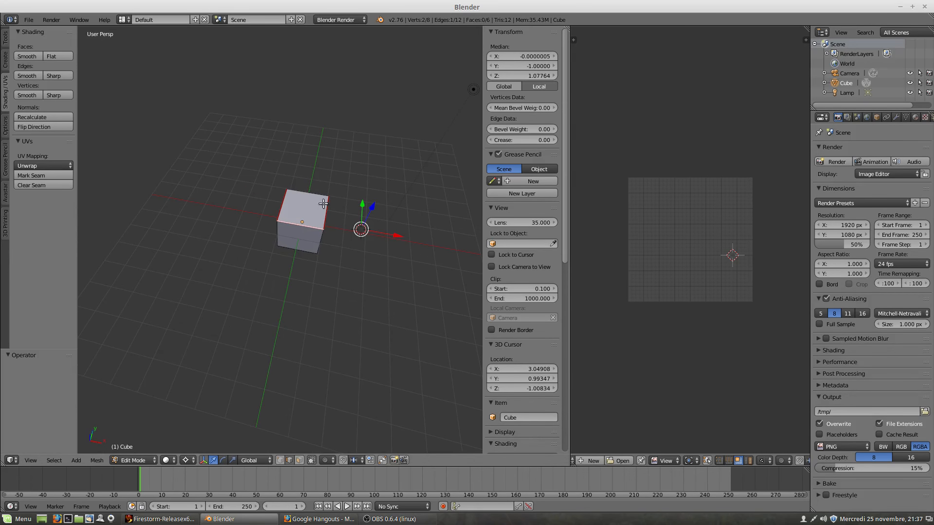
{"action": "middle_click_drag", "start_coordinate": [290, 239], "coordinate": [310, 237]}
{"action": "scroll", "coordinate": [282, 234], "scroll_direction": "up", "scroll_amount": 3}
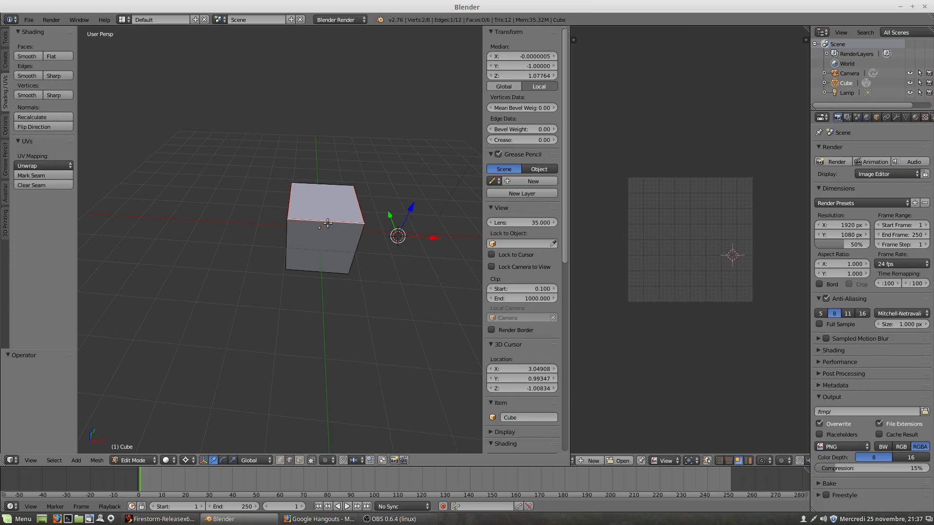
{"action": "key", "text": "ctrl+e"}
{"action": "scroll", "coordinate": [384, 259], "scroll_direction": "down", "scroll_amount": 2}
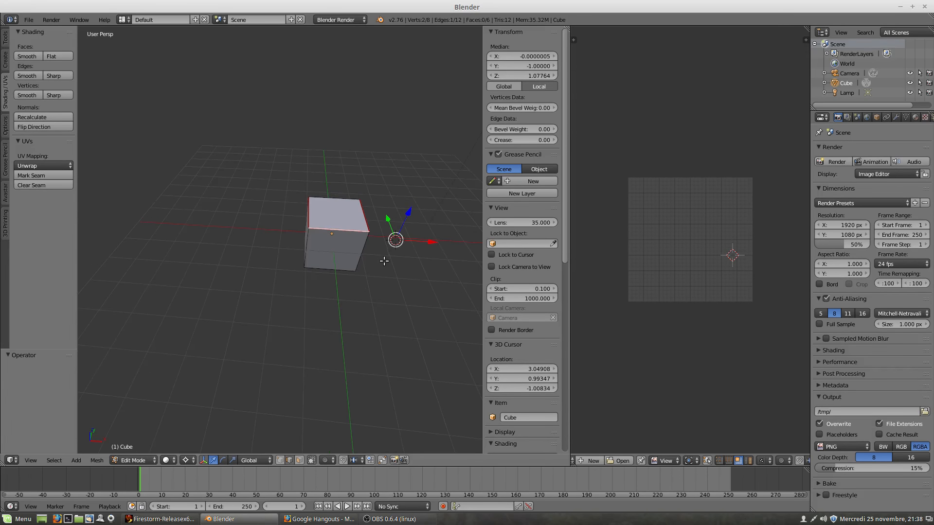
{"action": "middle_click_drag", "start_coordinate": [384, 260], "coordinate": [342, 242]}
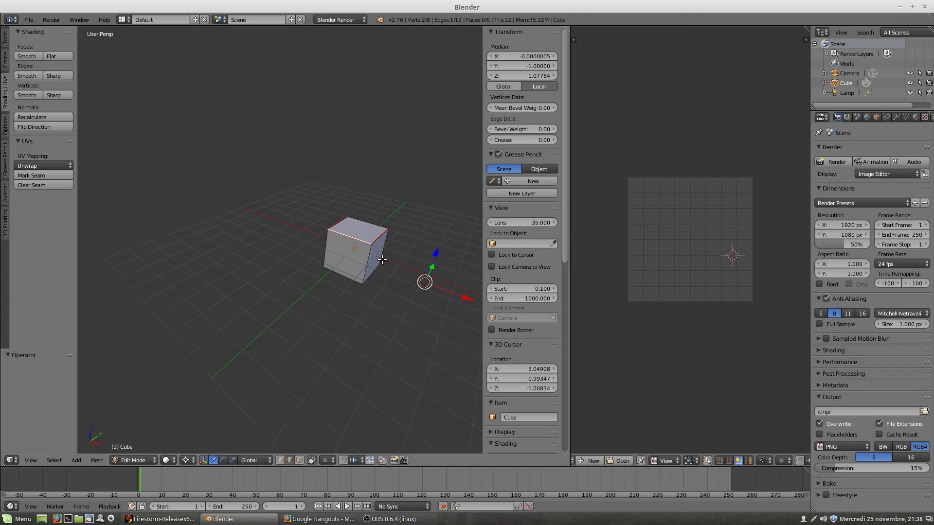
Switch the cube to Object Mode and move it about -5.795 along the X axis.
{"action": "left_click", "coordinate": [122, 460]}
{"action": "left_click", "coordinate": [122, 451]}
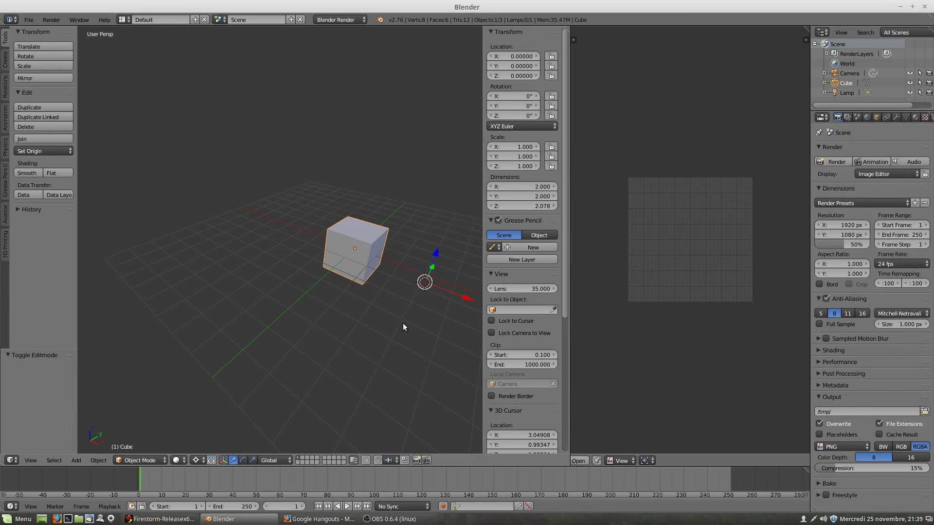
{"action": "scroll", "coordinate": [403, 323], "scroll_direction": "down", "scroll_amount": 2}
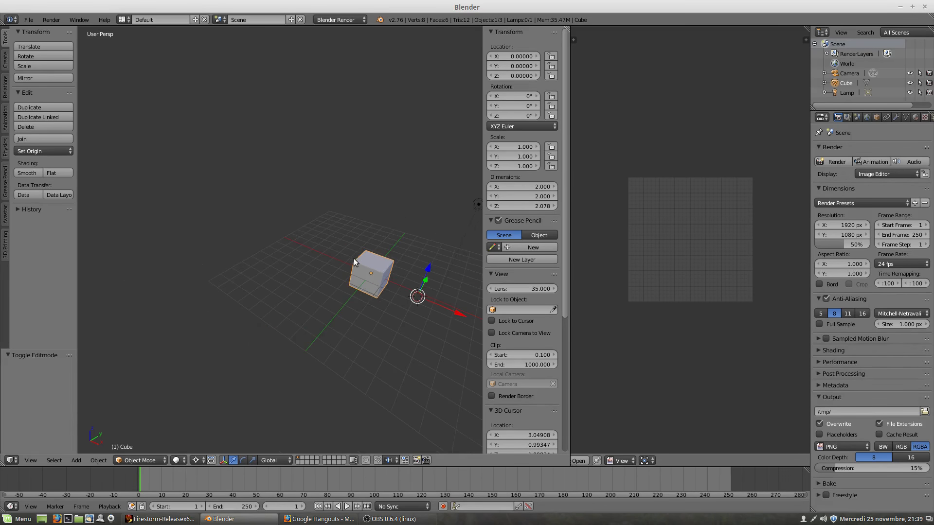
{"action": "scroll", "coordinate": [380, 262], "scroll_direction": "up", "scroll_amount": 3}
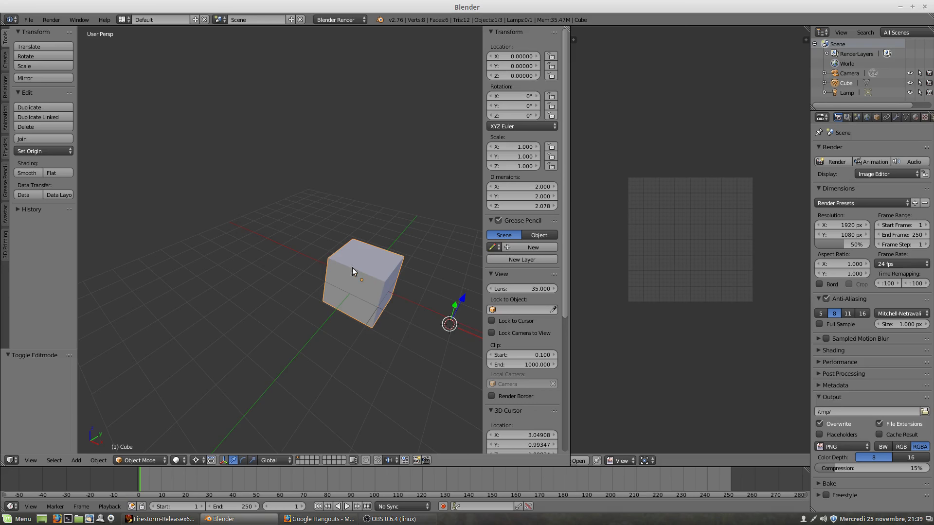
{"action": "scroll", "coordinate": [411, 311], "scroll_direction": "down", "scroll_amount": 4}
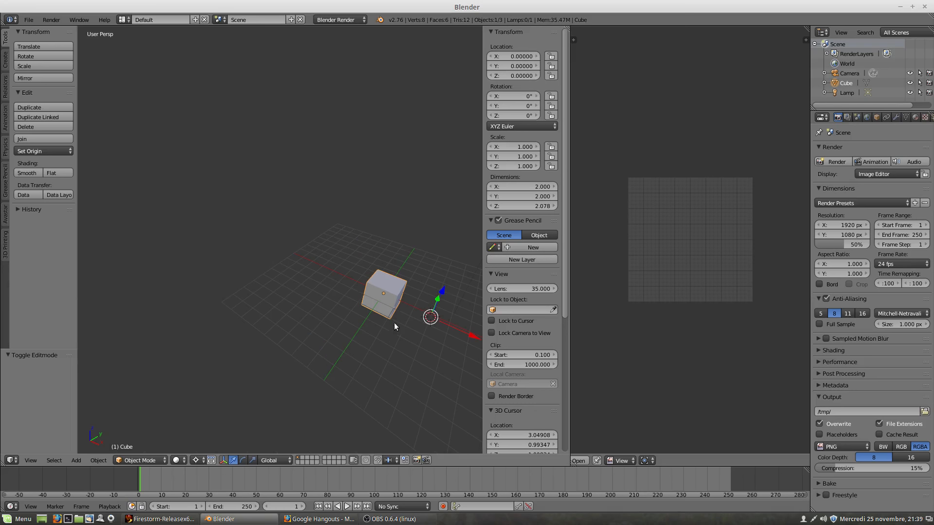
{"action": "left_click_drag", "start_coordinate": [466, 336], "coordinate": [381, 299]}
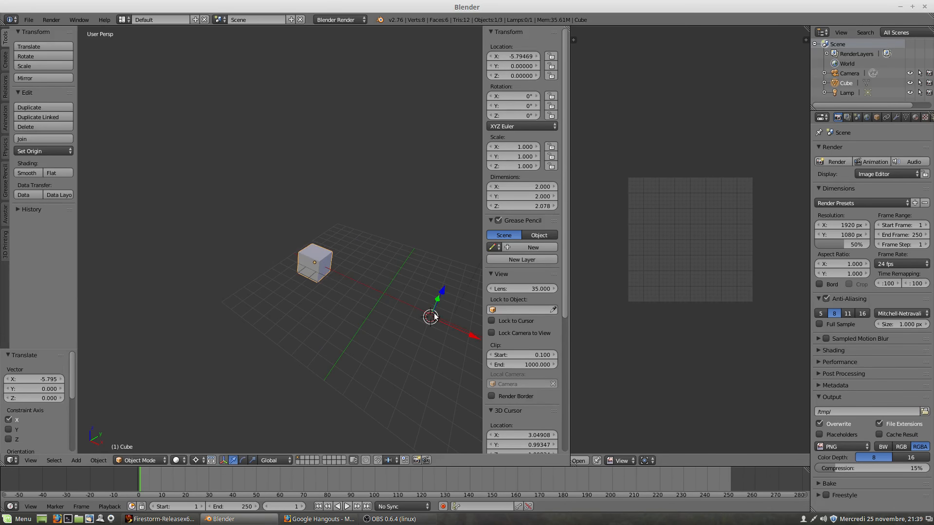
Reset the 3D cursor to the world origin and add a mesh plane there.
{"action": "key", "text": "shift+c"}
{"action": "middle_click_drag", "start_coordinate": [434, 314], "coordinate": [335, 274]}
{"action": "scroll", "coordinate": [331, 277], "scroll_direction": "up", "scroll_amount": 3}
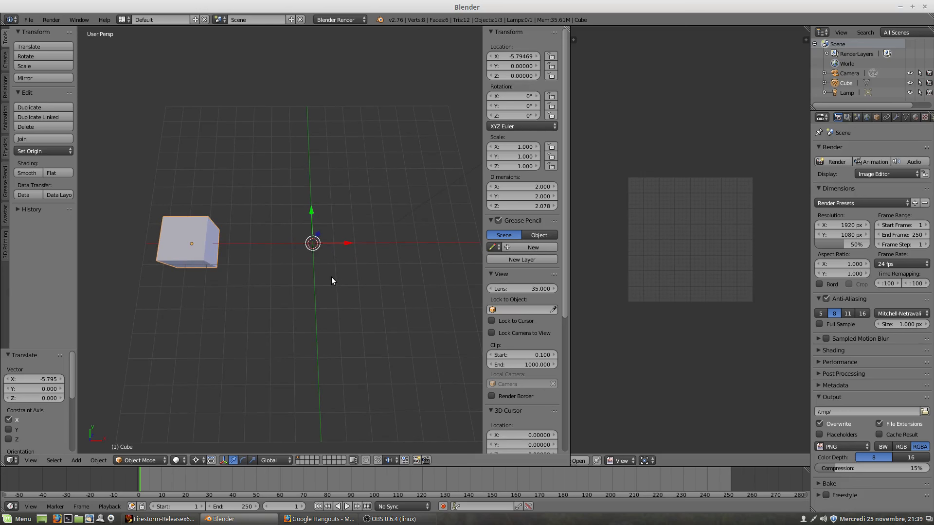
{"action": "key", "text": "shift+a"}
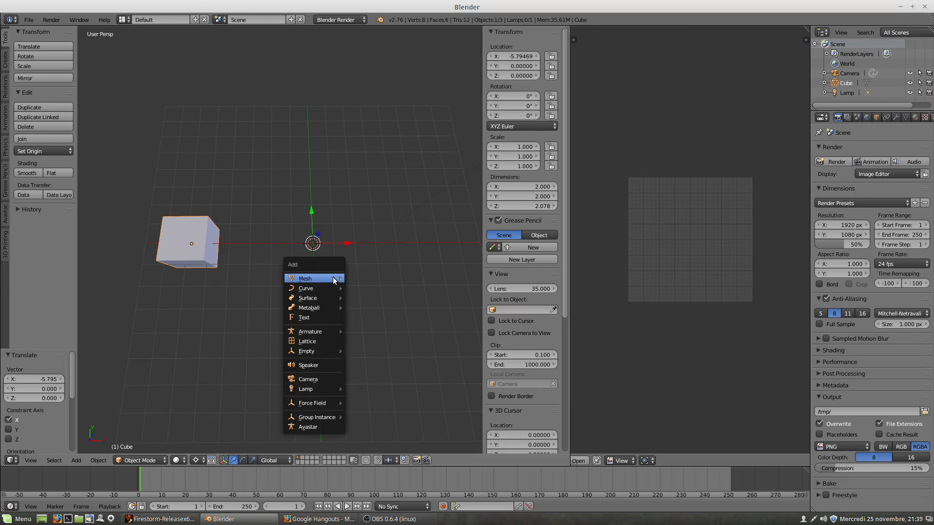
{"action": "mouse_move", "coordinate": [334, 280]}
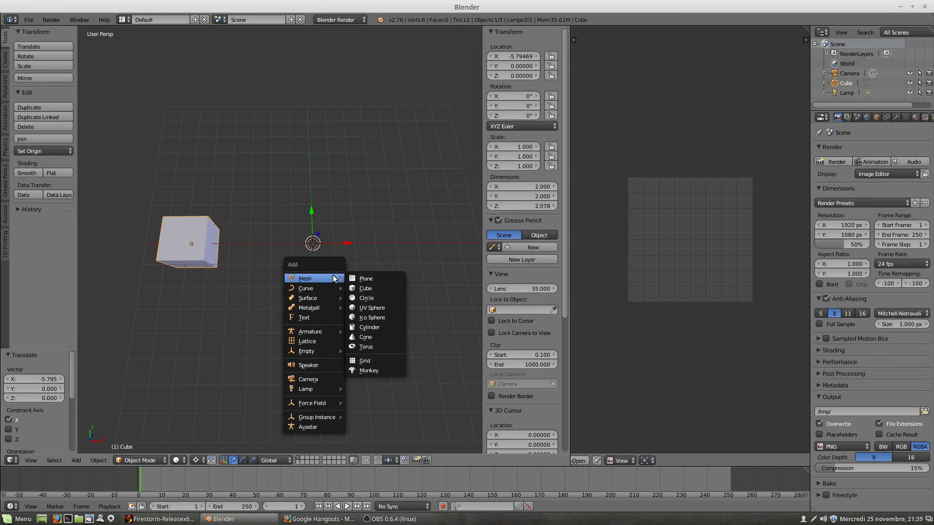
{"action": "left_click", "coordinate": [374, 280]}
{"action": "scroll", "coordinate": [329, 278], "scroll_direction": "up", "scroll_amount": 3}
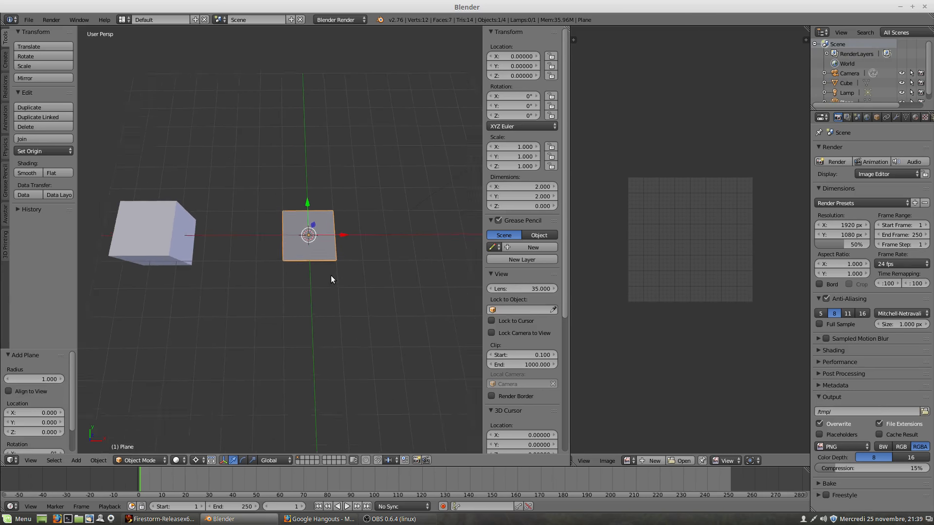
Enter Edit Mode on the plane and unwrap its face with the standard Unwrap method.
{"action": "middle_click_drag", "start_coordinate": [328, 273], "coordinate": [317, 246]}
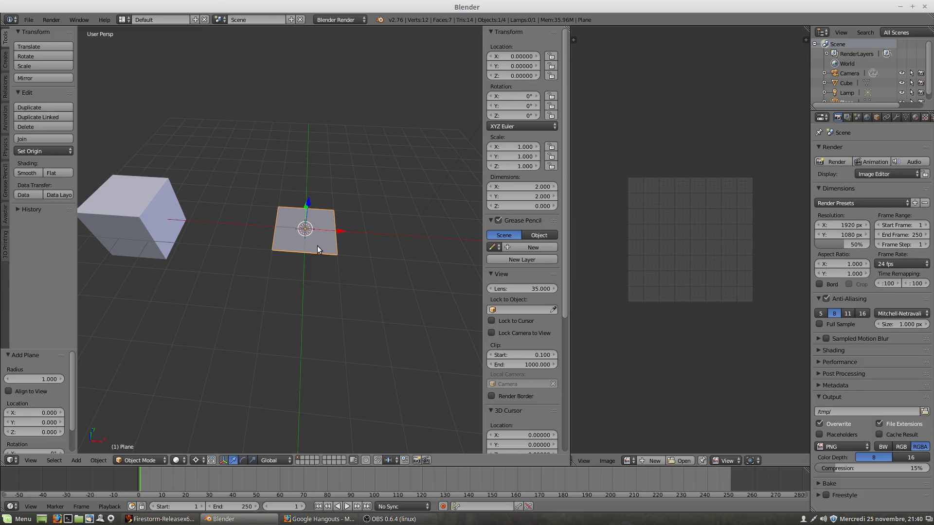
{"action": "key", "text": "Tab"}
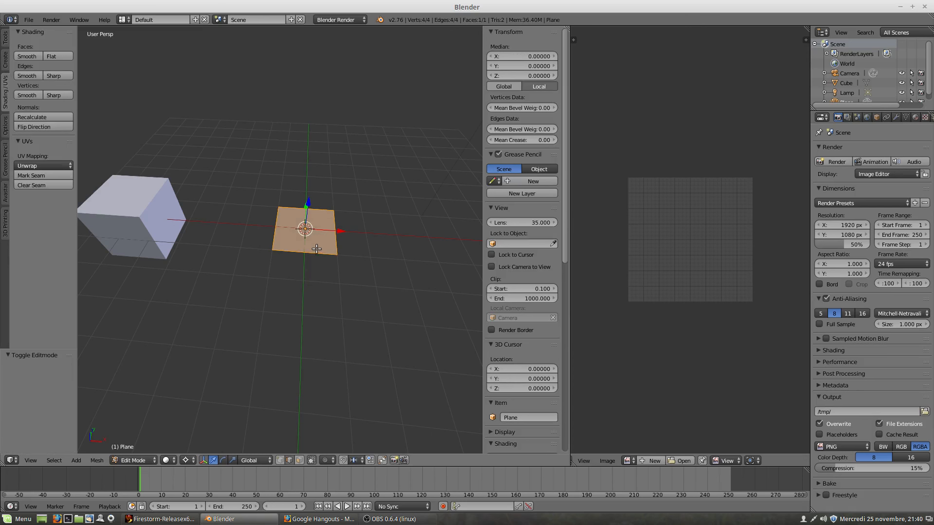
{"action": "middle_click_drag", "start_coordinate": [316, 271], "coordinate": [411, 273]}
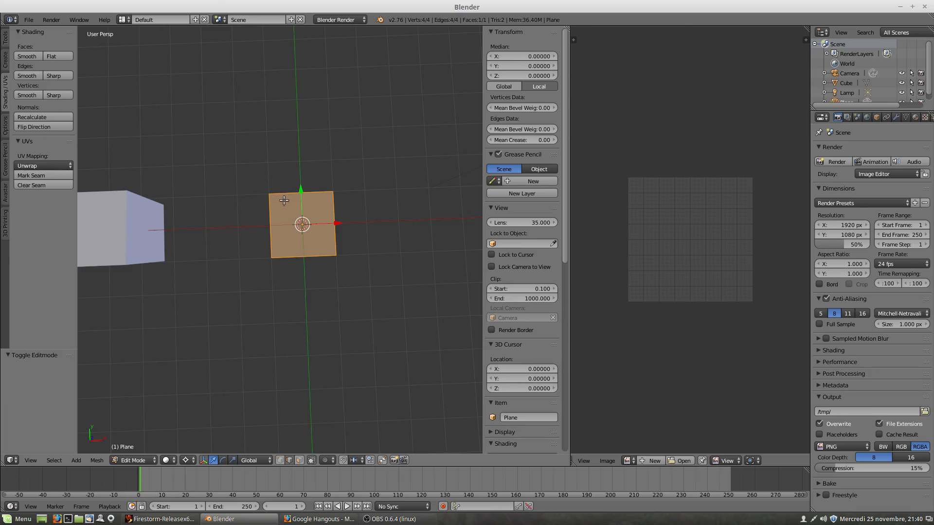
{"action": "mouse_move", "coordinate": [293, 238]}
{"action": "middle_mouse_down"}
{"action": "mouse_move", "coordinate": [290, 181]}
{"action": "mouse_move", "coordinate": [286, 243]}
{"action": "mouse_move", "coordinate": [305, 242]}
{"action": "middle_mouse_up"}
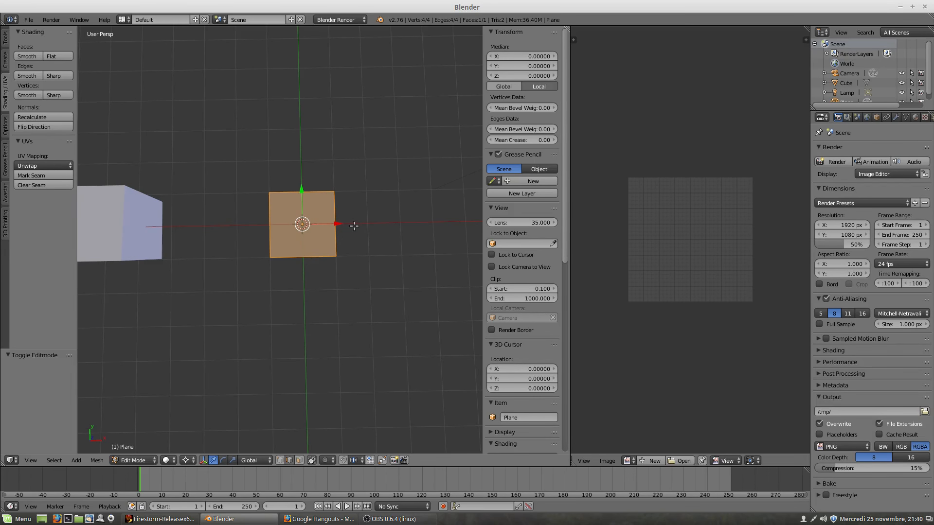
{"action": "left_click", "coordinate": [43, 164]}
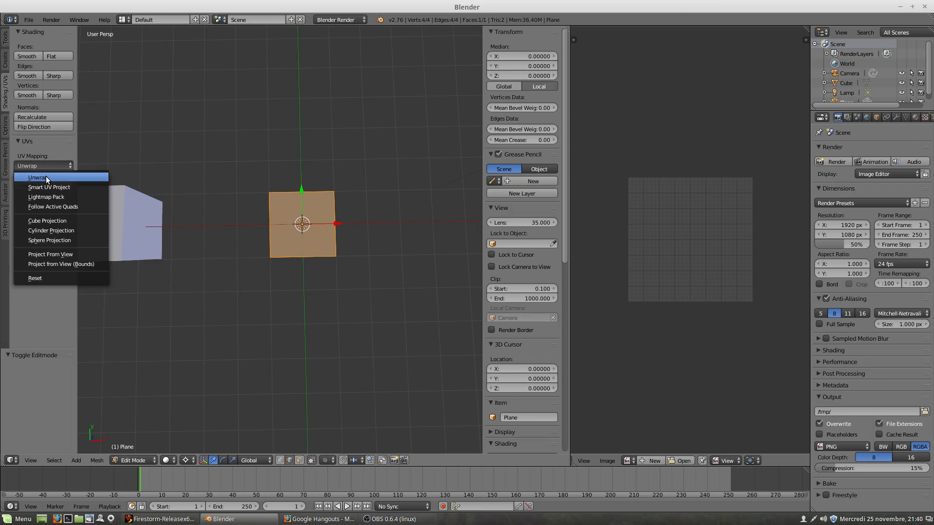
{"action": "left_click", "coordinate": [46, 177]}
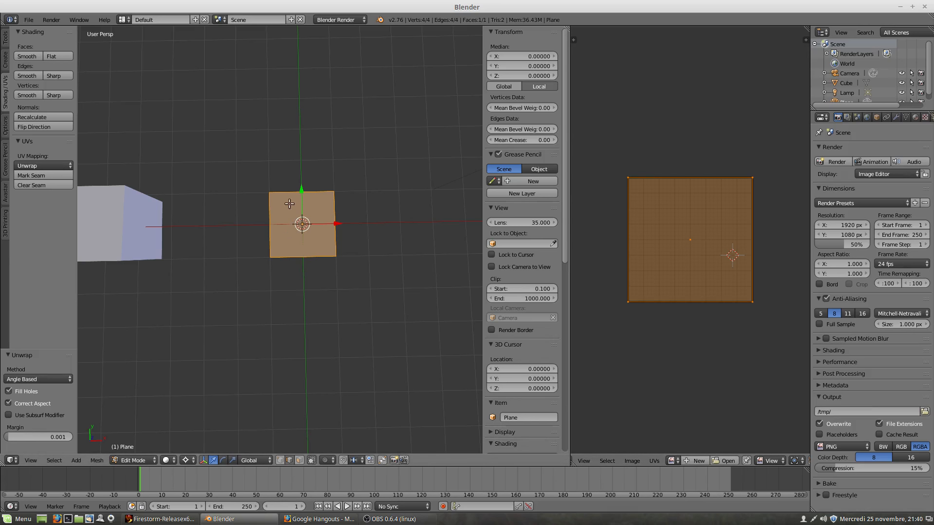
{"action": "middle_click_drag", "start_coordinate": [340, 240], "coordinate": [305, 284]}
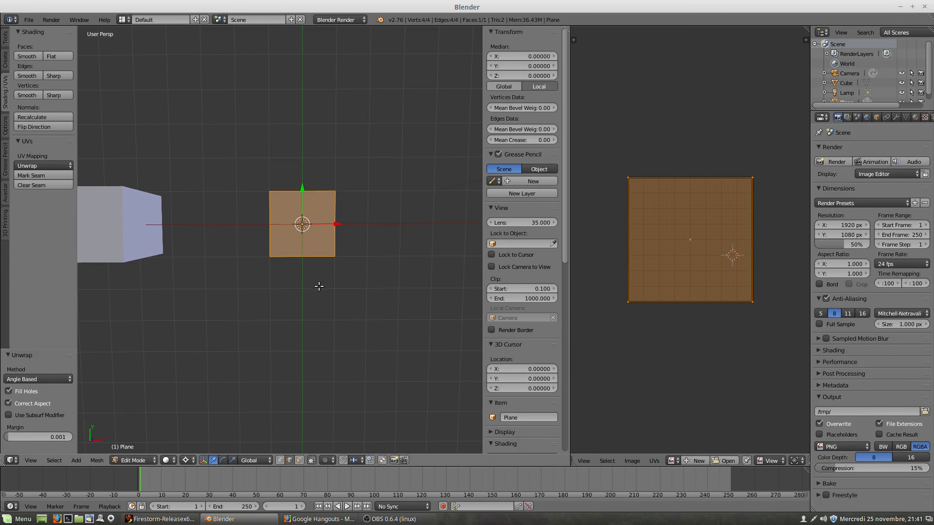
Subdivide the plane with the number of cuts set to 10.
{"action": "middle_click_drag", "start_coordinate": [321, 281], "coordinate": [300, 259]}
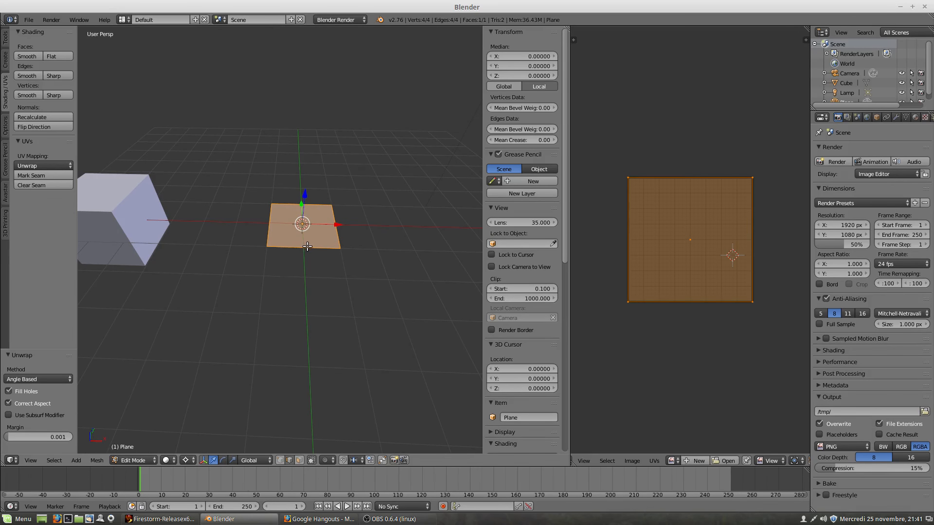
{"action": "key", "text": "w"}
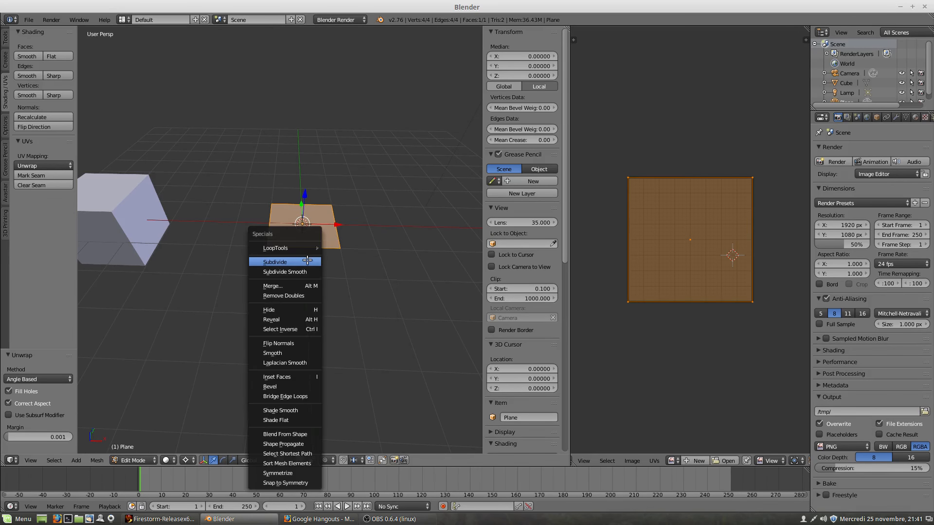
{"action": "left_click", "coordinate": [307, 261]}
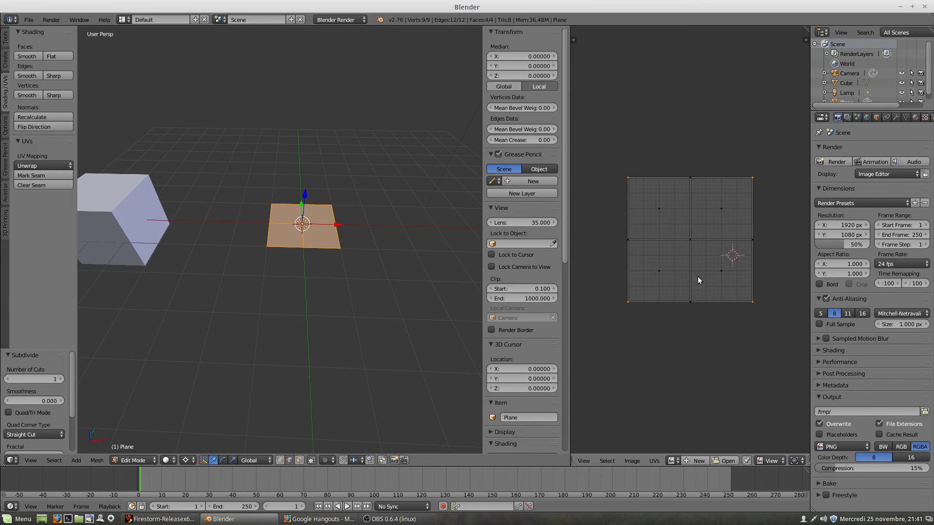
{"action": "mouse_move", "coordinate": [323, 230]}
{"action": "middle_mouse_down"}
{"action": "mouse_move", "coordinate": [328, 241]}
{"action": "mouse_move", "coordinate": [314, 234]}
{"action": "middle_mouse_up"}
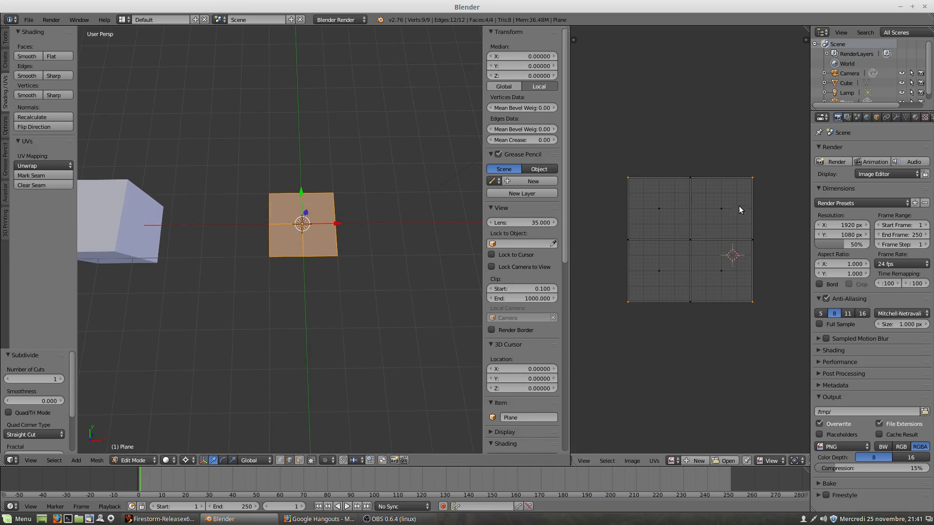
{"action": "left_click", "coordinate": [59, 380]}
{"action": "left_click", "coordinate": [60, 379]}
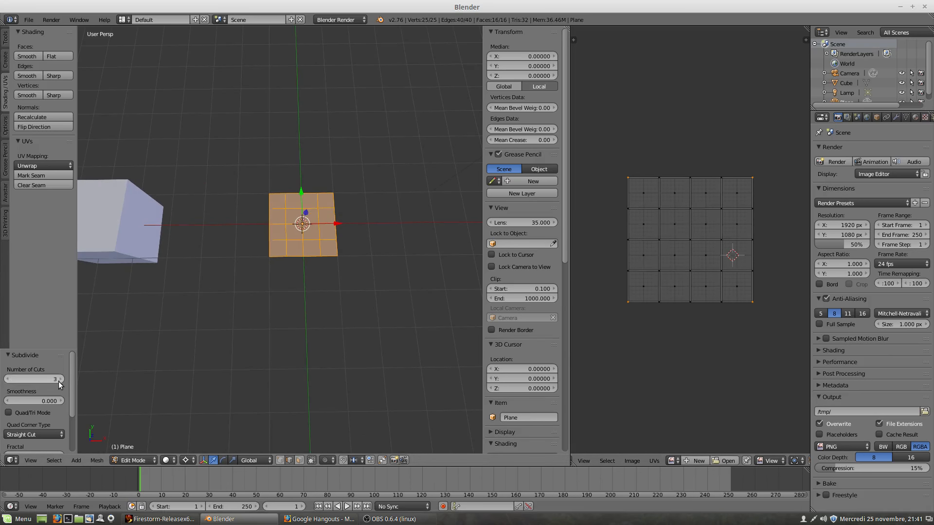
{"action": "left_click", "coordinate": [61, 379]}
{"action": "left_click", "coordinate": [60, 379]}
{"action": "left_click", "coordinate": [60, 379]}
{"action": "left_click", "coordinate": [60, 379]}
{"action": "left_click", "coordinate": [60, 380]}
{"action": "left_click", "coordinate": [60, 380]}
{"action": "left_click", "coordinate": [61, 379]}
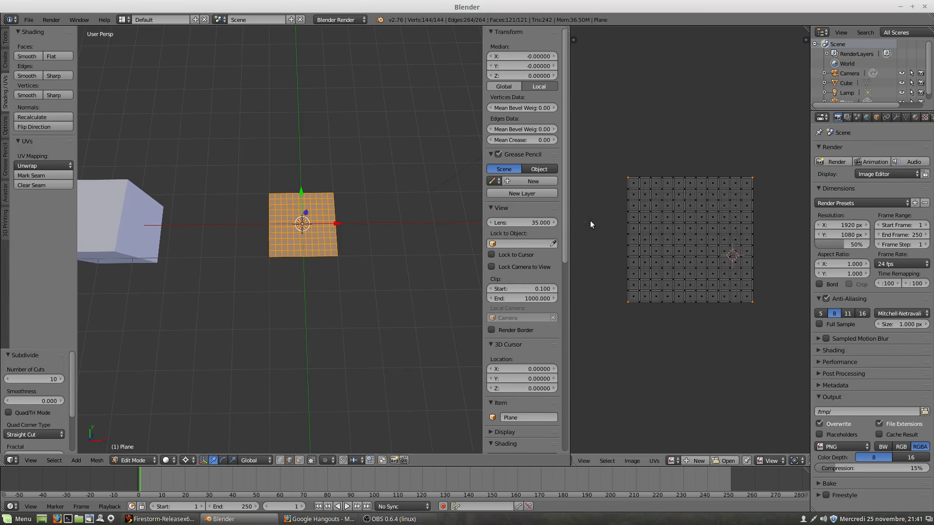
Deselect the whole grid and select a single edge inside it, between the centre and its +X side.
{"action": "left_click", "coordinate": [313, 291]}
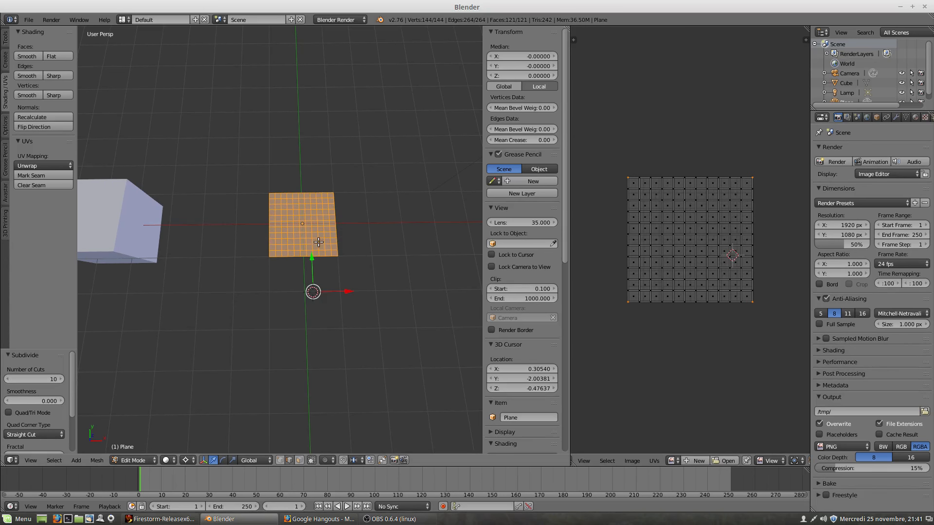
{"action": "key", "text": "a"}
{"action": "right_click", "coordinate": [293, 240]}
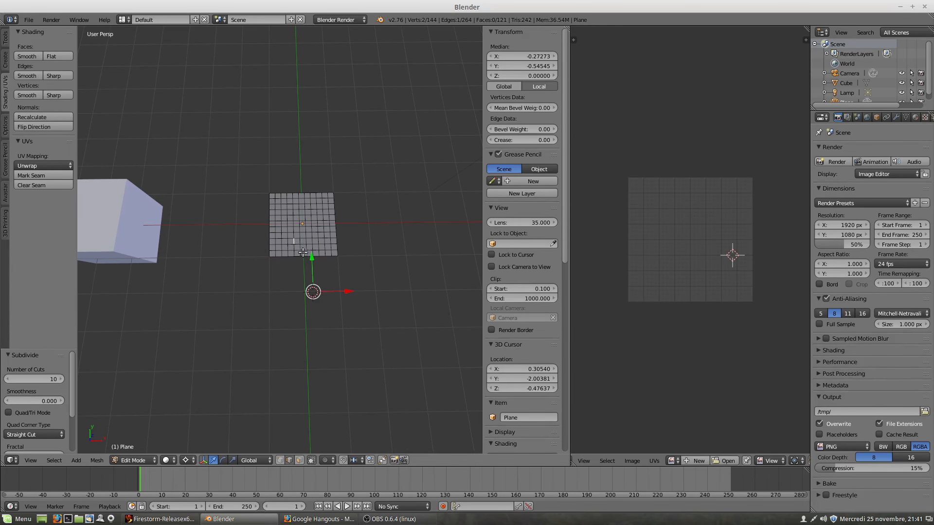
{"action": "right_click", "coordinate": [315, 228]}
{"action": "key", "text": "KP_Decimal"}
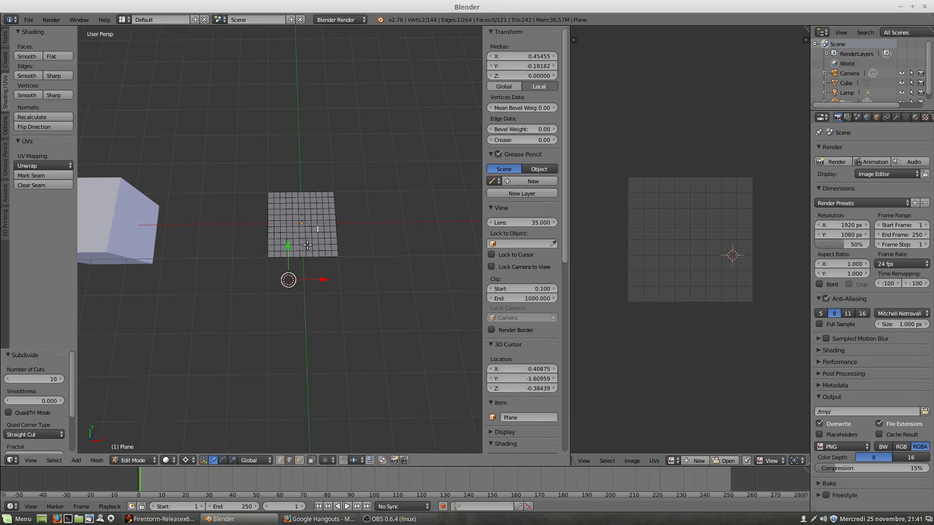
{"action": "scroll", "coordinate": [309, 263], "scroll_direction": "down", "scroll_amount": 10}
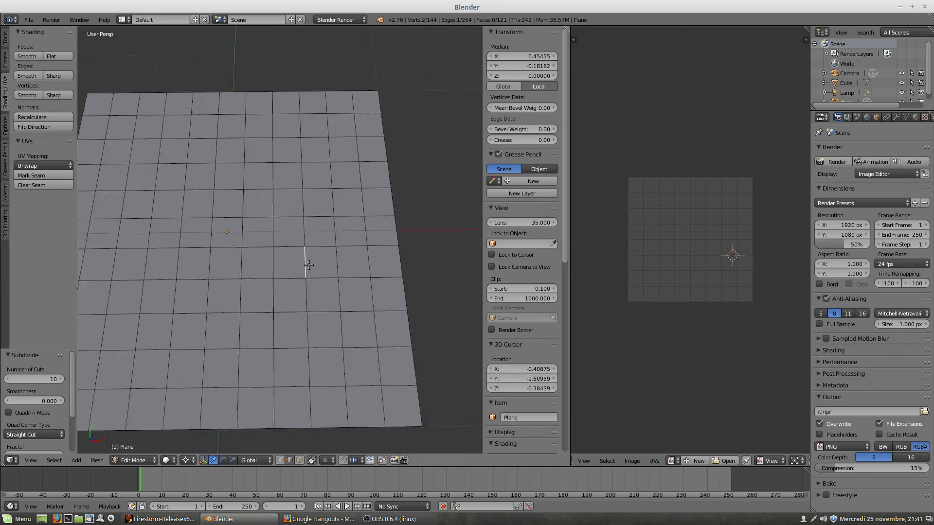
Select the whole subdivided plane and rotate it 90° around the global X axis so it stands upright.
{"action": "middle_click_drag", "start_coordinate": [308, 262], "coordinate": [277, 208]}
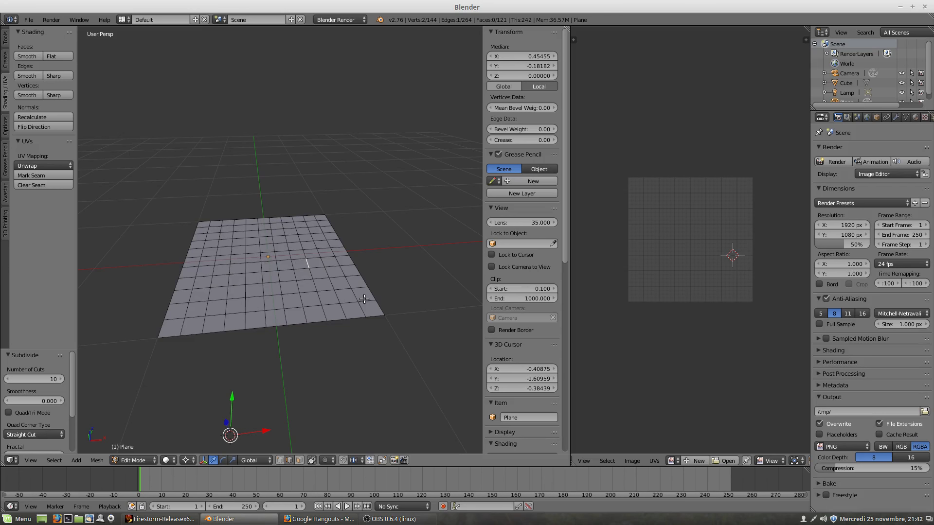
{"action": "key", "text": "a"}
{"action": "key", "text": "a"}
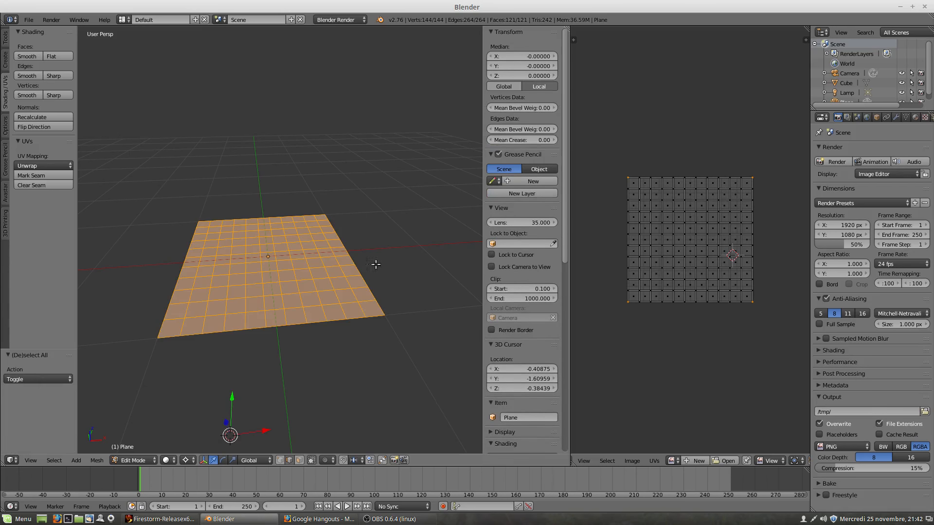
{"action": "type", "text": "rx"}
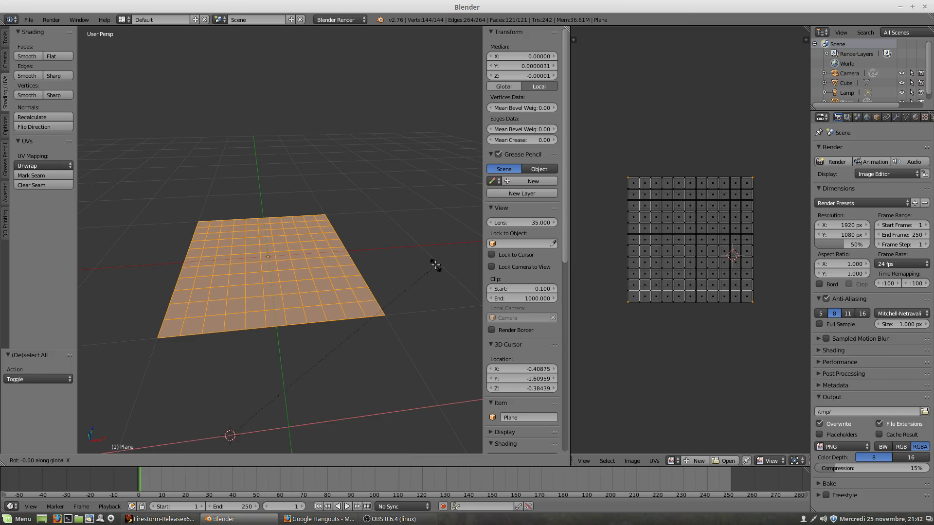
{"action": "type", "text": "90"}
{"action": "key", "text": "Return"}
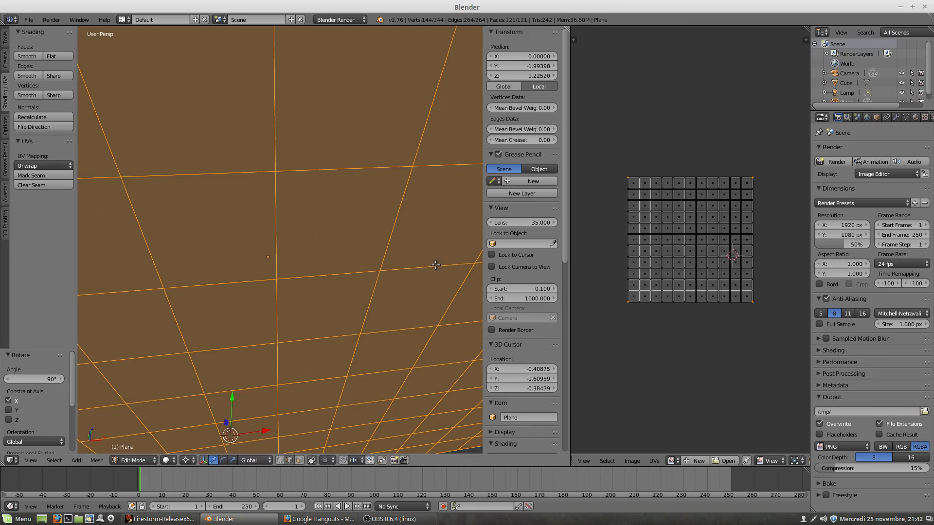
{"action": "scroll", "coordinate": [437, 264], "scroll_direction": "down", "scroll_amount": 8}
{"action": "middle_click_drag", "start_coordinate": [440, 264], "coordinate": [411, 274]}
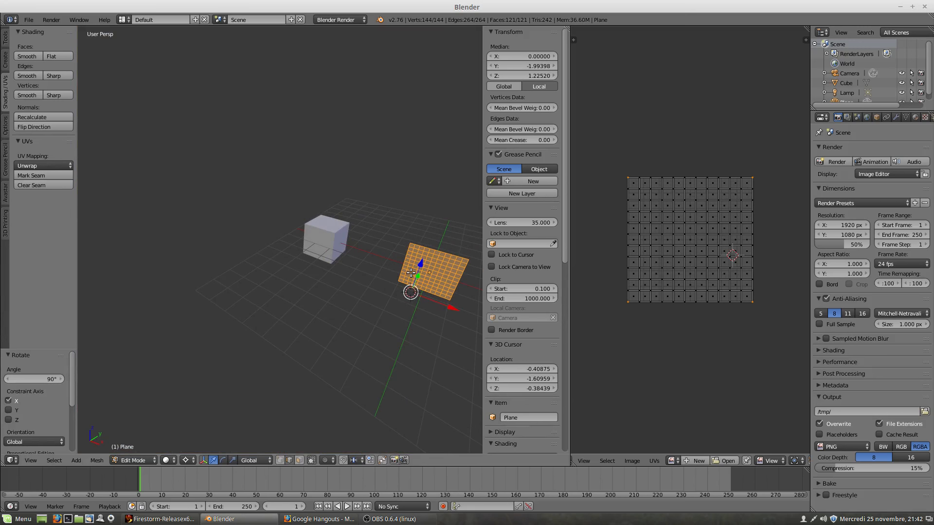
{"action": "middle_click_drag", "start_coordinate": [412, 274], "coordinate": [340, 193]}
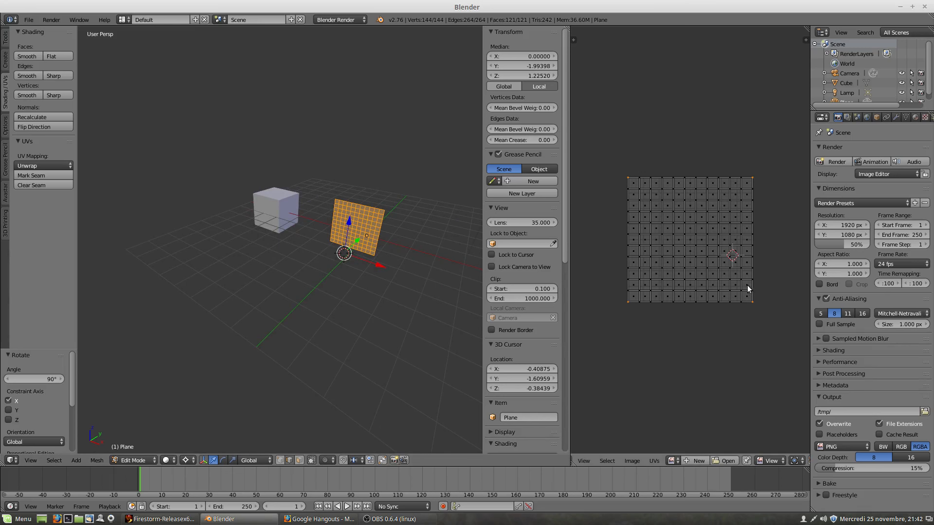
Add a Simple Deform modifier to the plane and set its mode to Bend, working from the top view.
{"action": "middle_click_drag", "start_coordinate": [351, 272], "coordinate": [293, 308]}
{"action": "key", "text": "KP_7"}
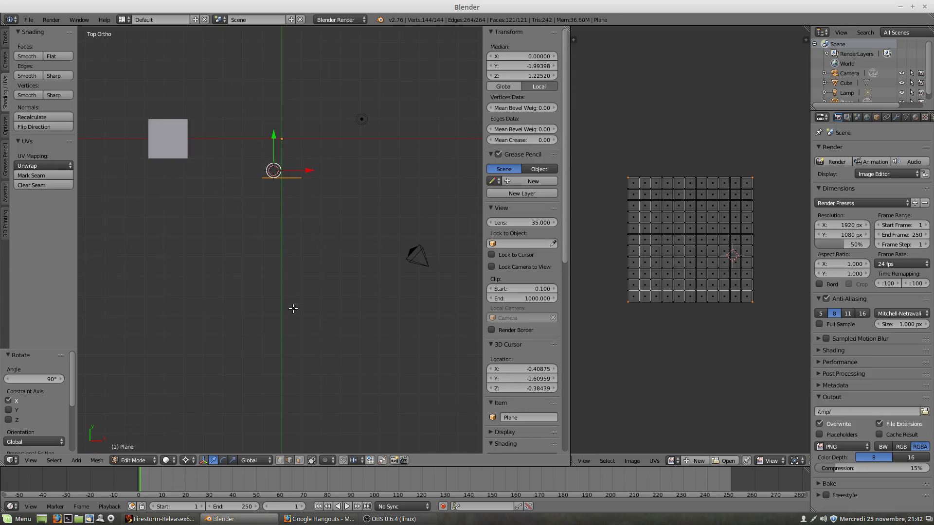
{"action": "scroll", "coordinate": [248, 192], "scroll_direction": "up", "scroll_amount": 3}
{"action": "scroll", "coordinate": [264, 188], "scroll_direction": "up", "scroll_amount": 1}
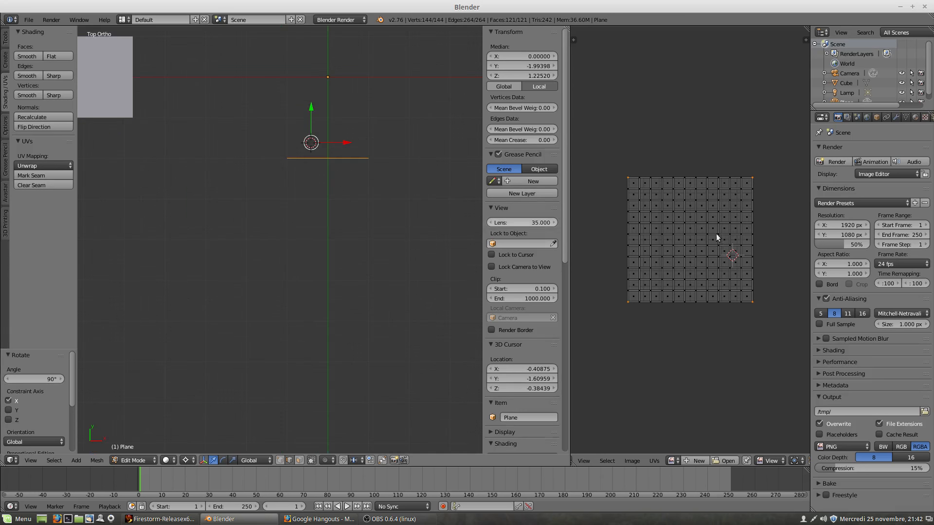
{"action": "left_click", "coordinate": [899, 117]}
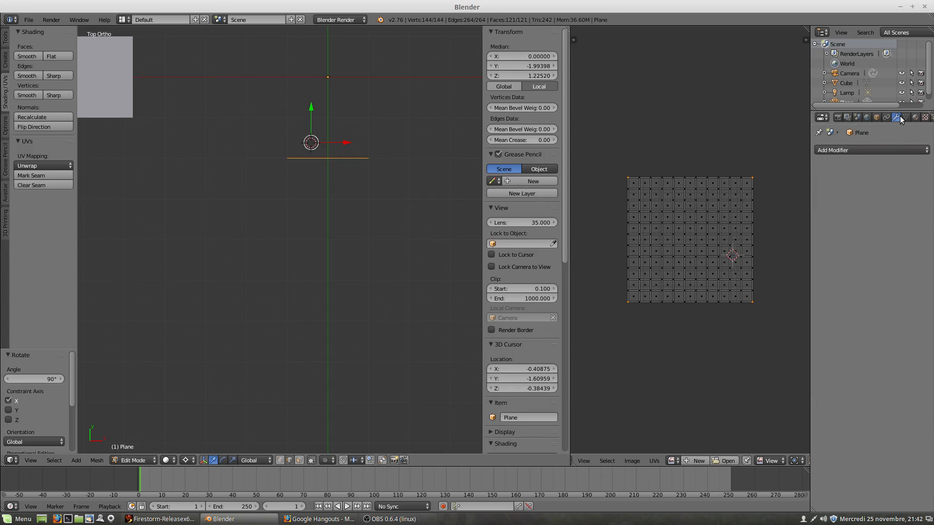
{"action": "left_click", "coordinate": [878, 150]}
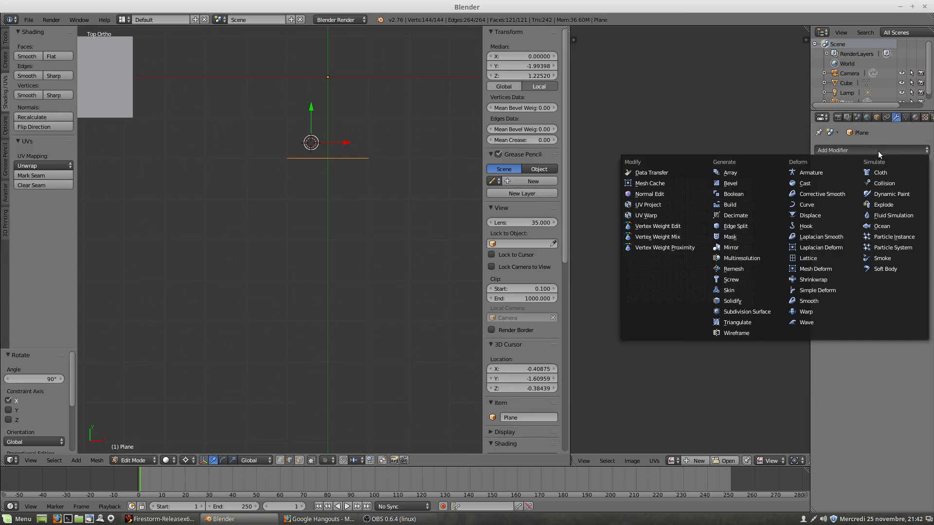
{"action": "left_click", "coordinate": [817, 291]}
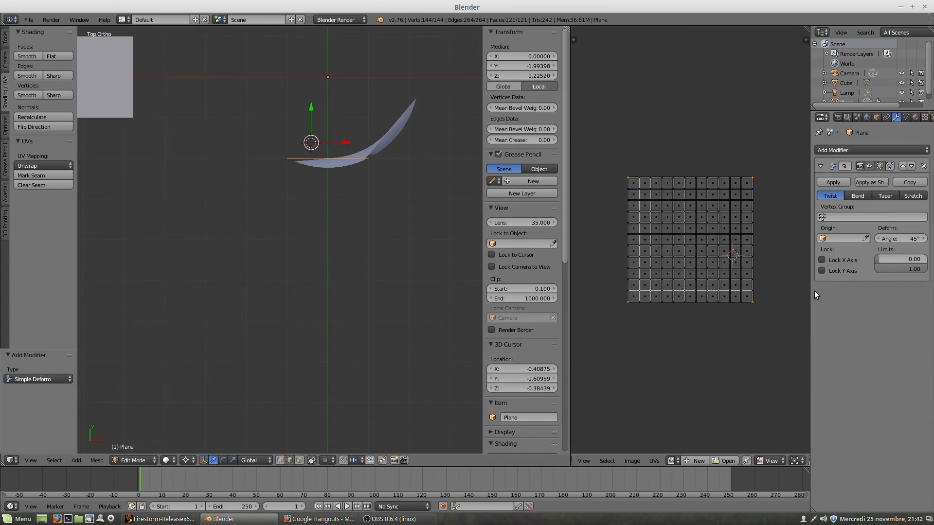
{"action": "left_click", "coordinate": [859, 195]}
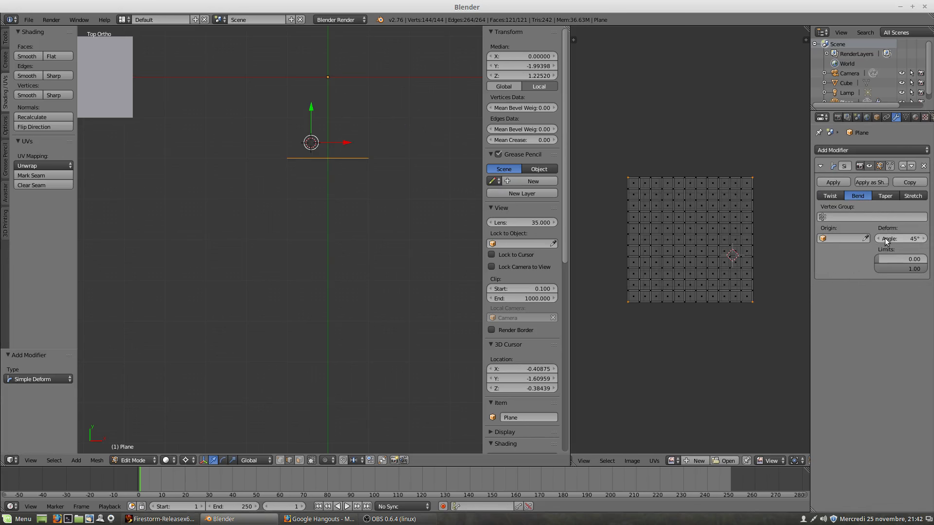
Set the Bend deform angle to 360° to roll the plane into a closed ring.
{"action": "left_click_drag", "start_coordinate": [885, 238], "coordinate": [924, 239]}
{"action": "left_click", "coordinate": [888, 166]}
{"action": "scroll", "coordinate": [313, 229], "scroll_direction": "down", "scroll_amount": 3}
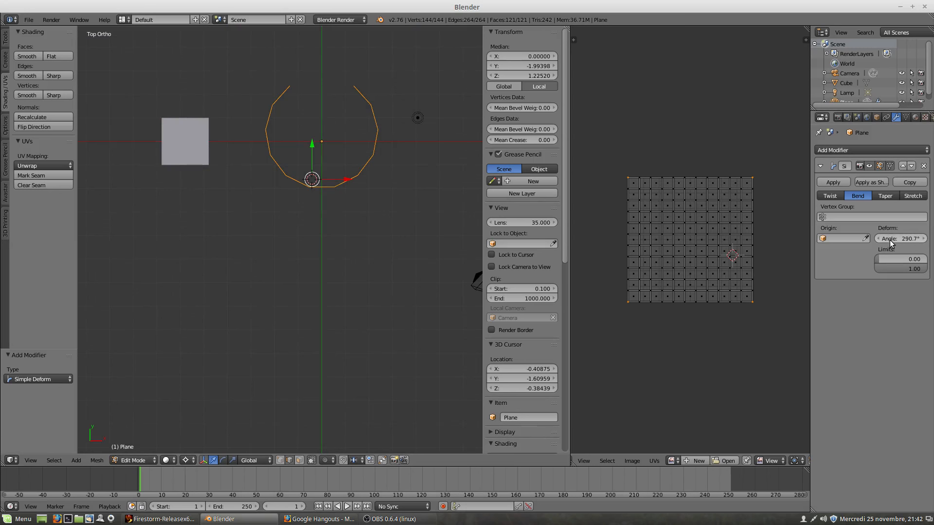
{"action": "left_click_drag", "start_coordinate": [887, 241], "coordinate": [905, 241]}
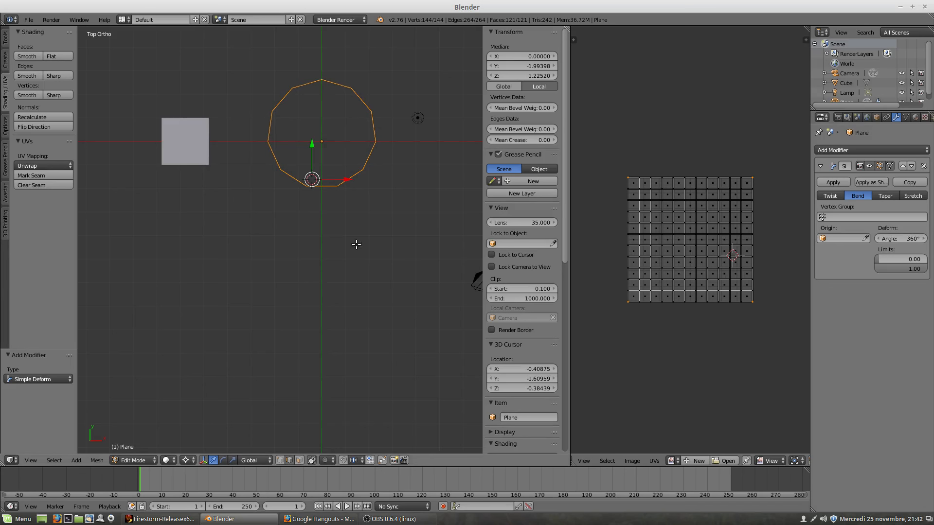
{"action": "middle_click_drag", "start_coordinate": [303, 242], "coordinate": [306, 222]}
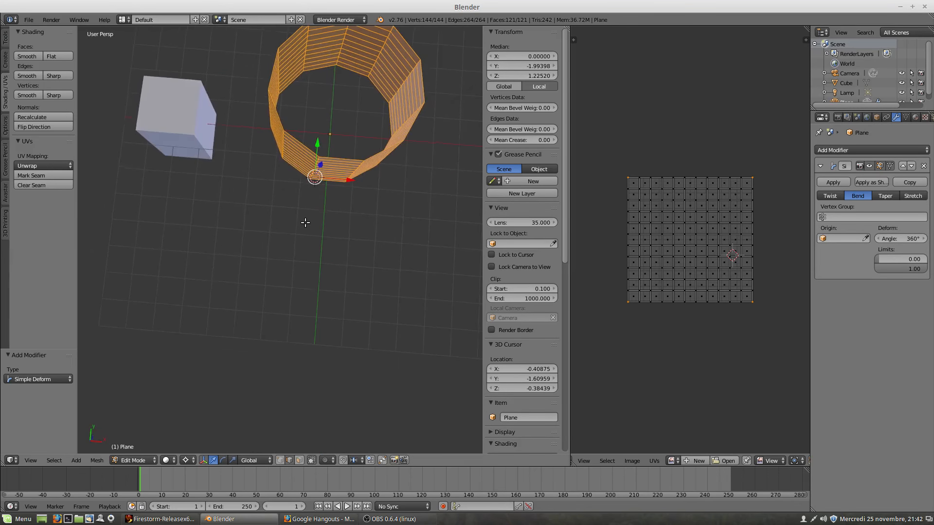
{"action": "scroll", "coordinate": [315, 214], "scroll_direction": "down", "scroll_amount": 2}
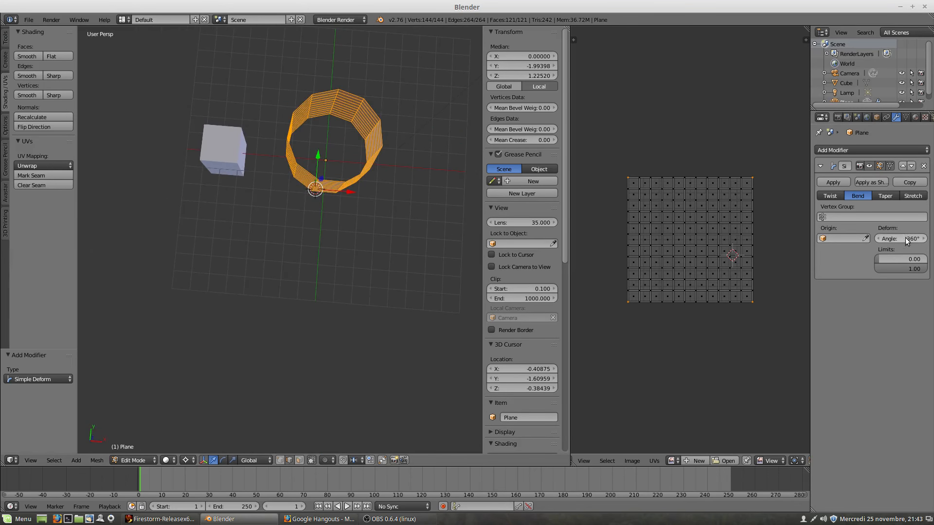
Reduce the bend angle to 347° to open a gap in the ring.
{"action": "left_click_drag", "start_coordinate": [905, 238], "coordinate": [901, 238]}
{"action": "middle_click_drag", "start_coordinate": [439, 238], "coordinate": [189, 176]}
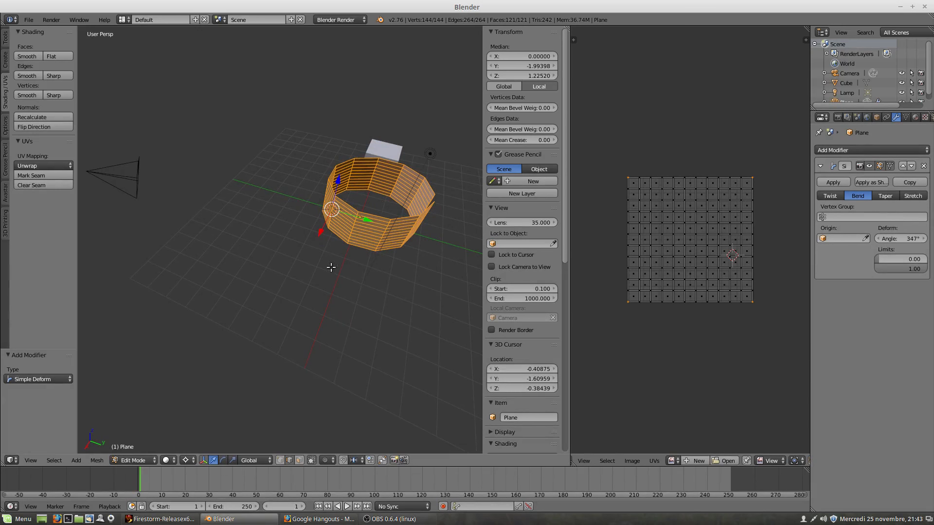
{"action": "mouse_move", "coordinate": [331, 267]}
{"action": "middle_mouse_down"}
{"action": "mouse_move", "coordinate": [371, 308]}
{"action": "mouse_move", "coordinate": [389, 310]}
{"action": "mouse_move", "coordinate": [396, 227]}
{"action": "mouse_move", "coordinate": [341, 264]}
{"action": "middle_mouse_up"}
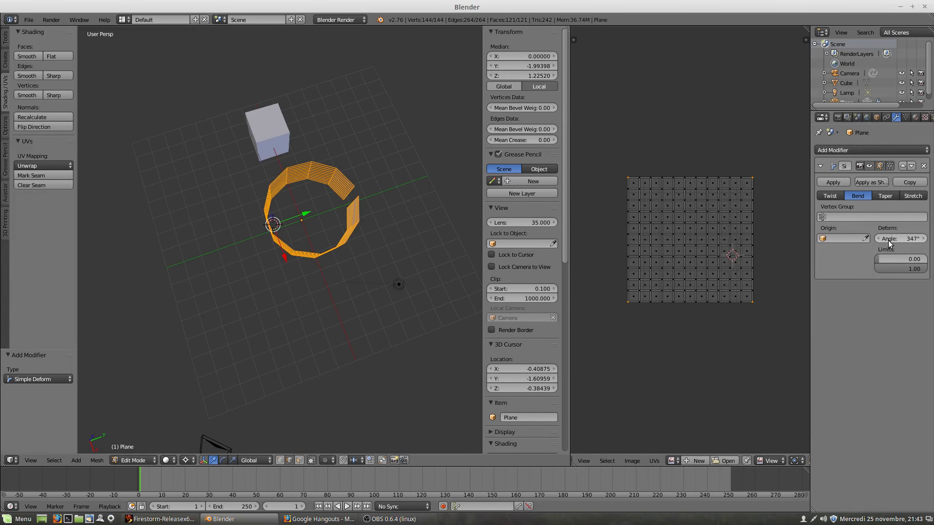
Close the gap in the bent plane by setting its deform angle to 359.9°.
{"action": "left_click_drag", "start_coordinate": [887, 240], "coordinate": [920, 240]}
{"action": "middle_click_drag", "start_coordinate": [365, 246], "coordinate": [240, 177]}
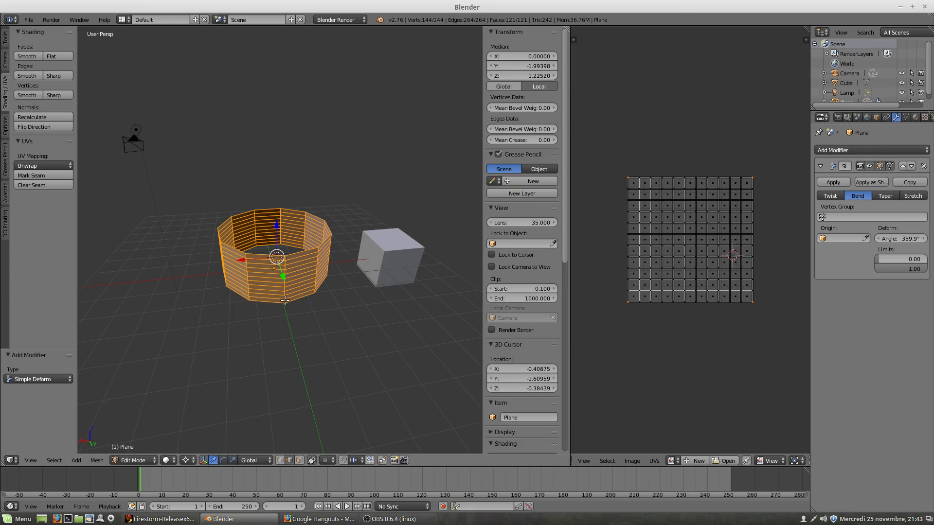
{"action": "scroll", "coordinate": [284, 300], "scroll_direction": "up", "scroll_amount": 4}
{"action": "scroll", "coordinate": [282, 303], "scroll_direction": "down", "scroll_amount": 4}
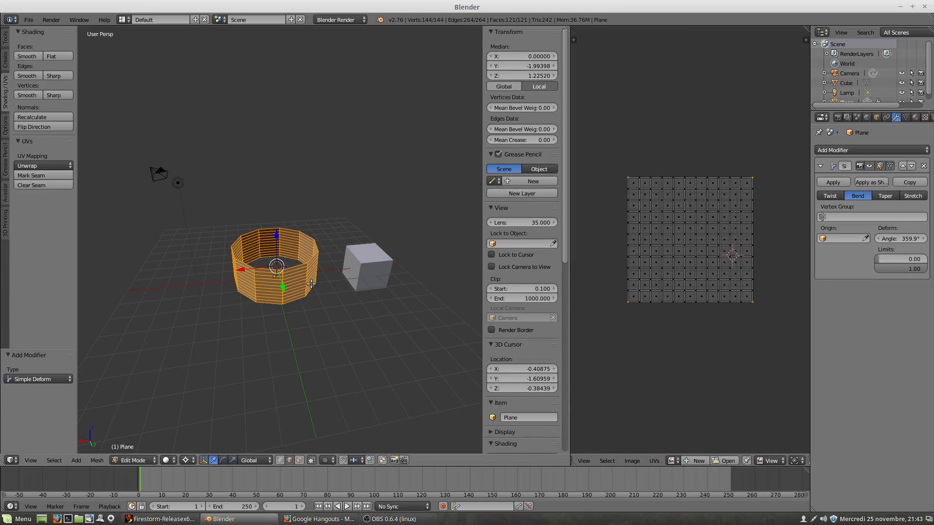
Return to Object Mode and delete the bent plane from the scene.
{"action": "key", "text": "Tab"}
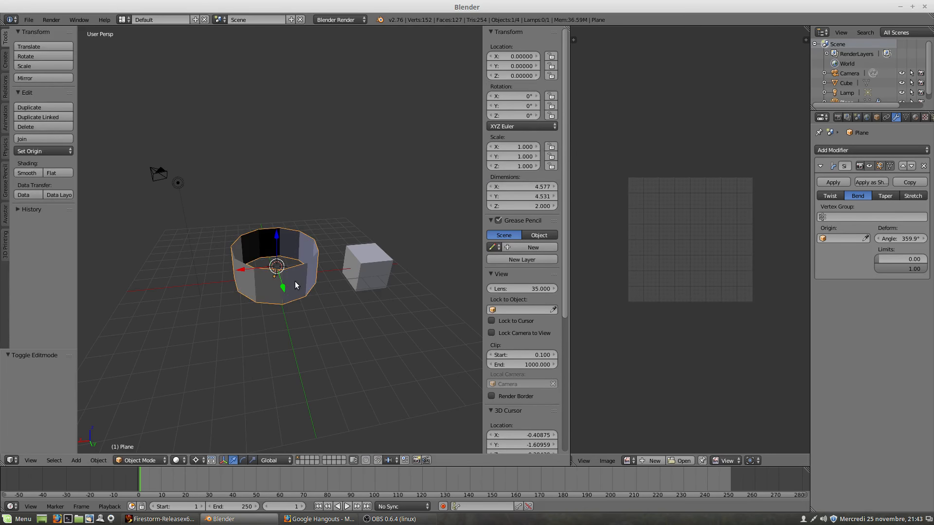
{"action": "key", "text": "x"}
{"action": "left_click", "coordinate": [294, 279]}
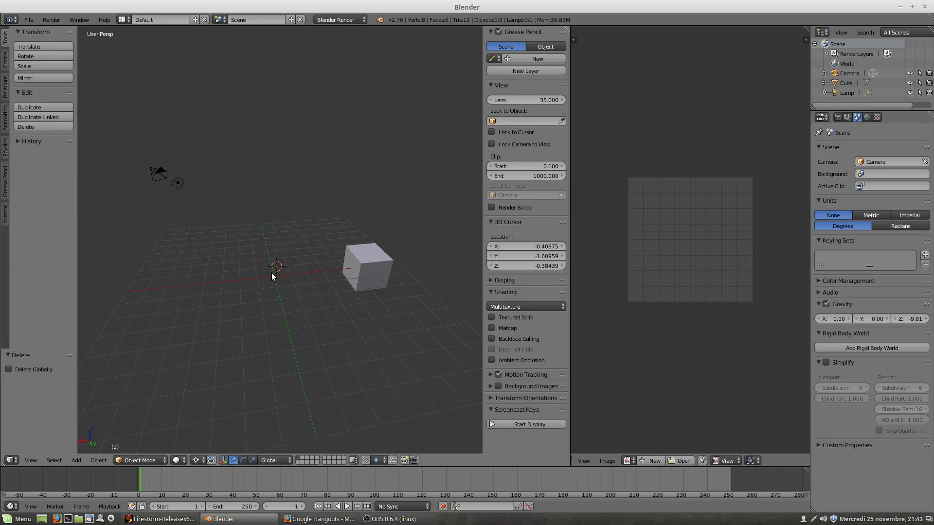
Reset the 3D cursor to the world origin and add a mesh cylinder there.
{"action": "key", "text": "shift+c"}
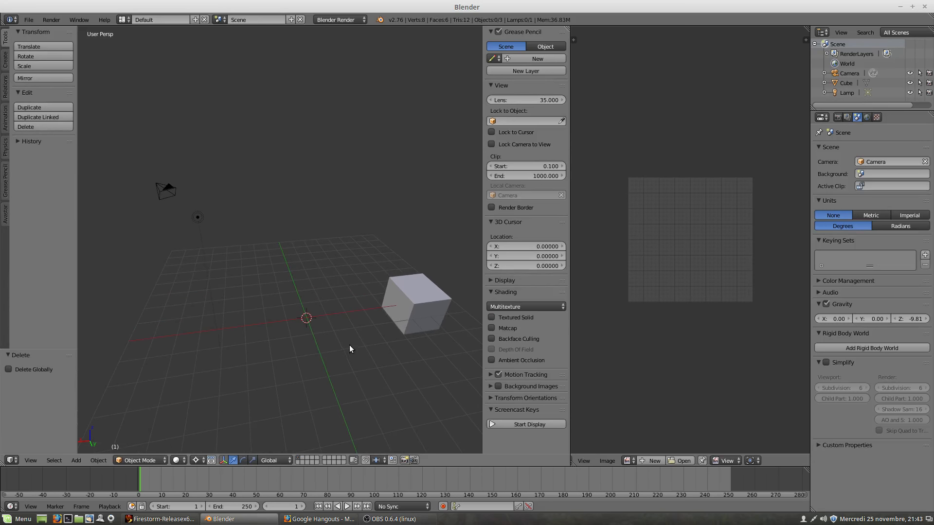
{"action": "key", "text": "shift+a"}
{"action": "mouse_move", "coordinate": [348, 345]}
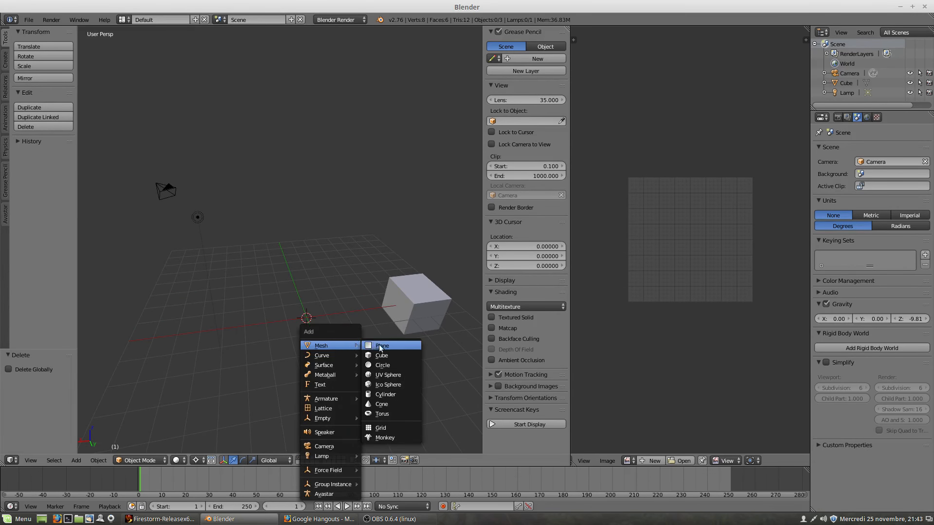
{"action": "left_click", "coordinate": [383, 394]}
{"action": "middle_click_drag", "start_coordinate": [319, 355], "coordinate": [300, 313]}
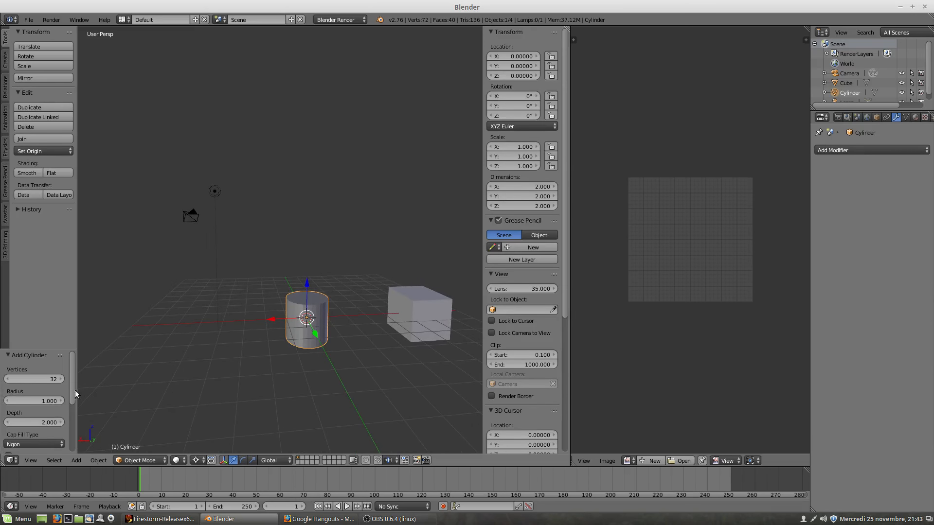
Set the new cylinder's Cap Fill Type to Nothing to leave both ends open.
{"action": "scroll", "coordinate": [75, 388], "scroll_direction": "down", "scroll_amount": 4}
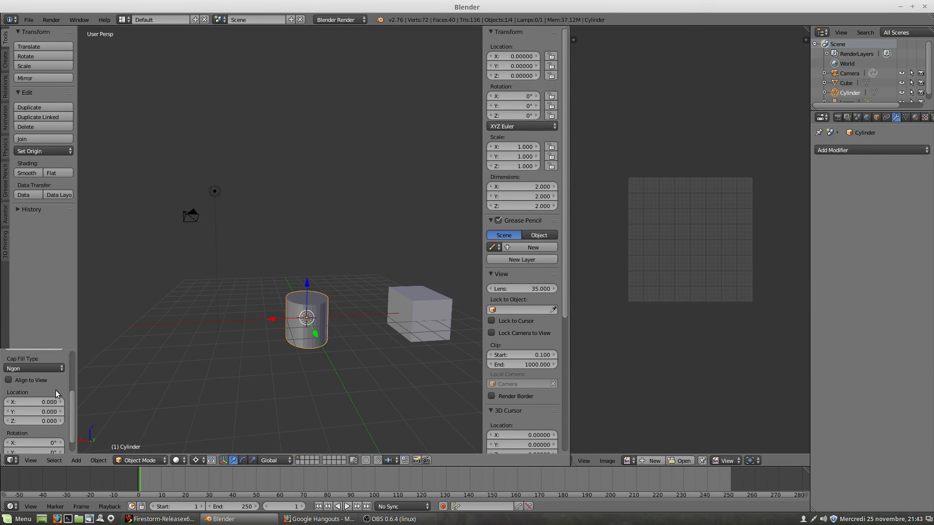
{"action": "left_click", "coordinate": [41, 368]}
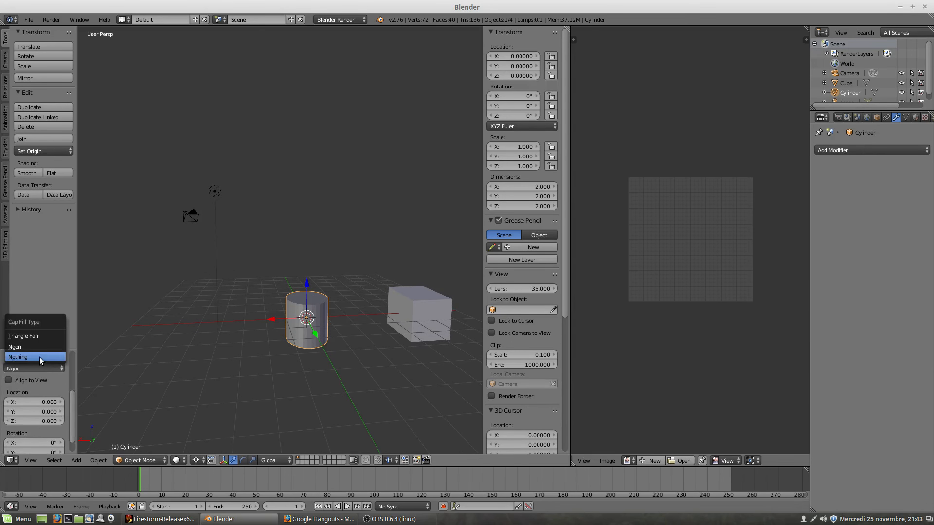
{"action": "left_click", "coordinate": [40, 356]}
{"action": "middle_click_drag", "start_coordinate": [267, 373], "coordinate": [328, 333]}
{"action": "scroll", "coordinate": [329, 333], "scroll_direction": "up", "scroll_amount": 3}
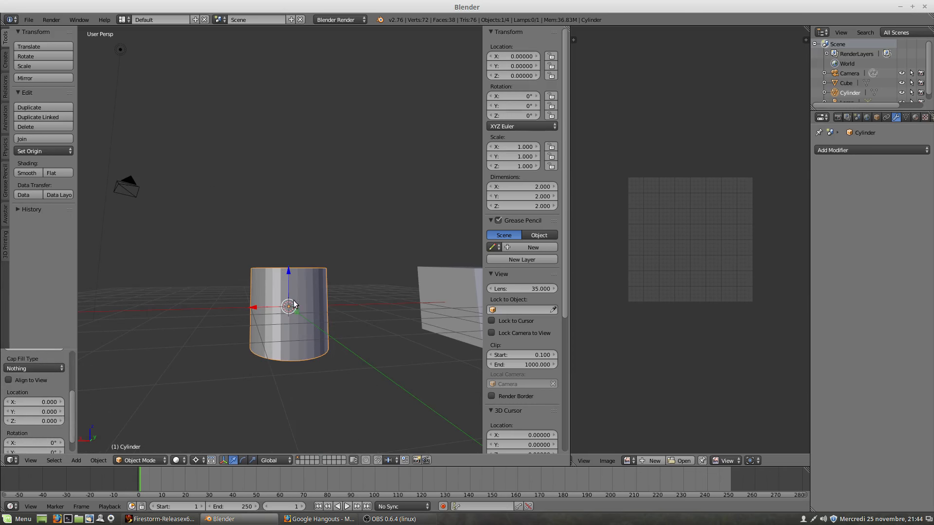
Enter Edit Mode on the cylinder and select a single vertical edge on its +Y side.
{"action": "key", "text": "Tab"}
{"action": "mouse_move", "coordinate": [321, 325]}
{"action": "middle_mouse_down"}
{"action": "mouse_move", "coordinate": [294, 355]}
{"action": "mouse_move", "coordinate": [296, 344]}
{"action": "middle_mouse_up"}
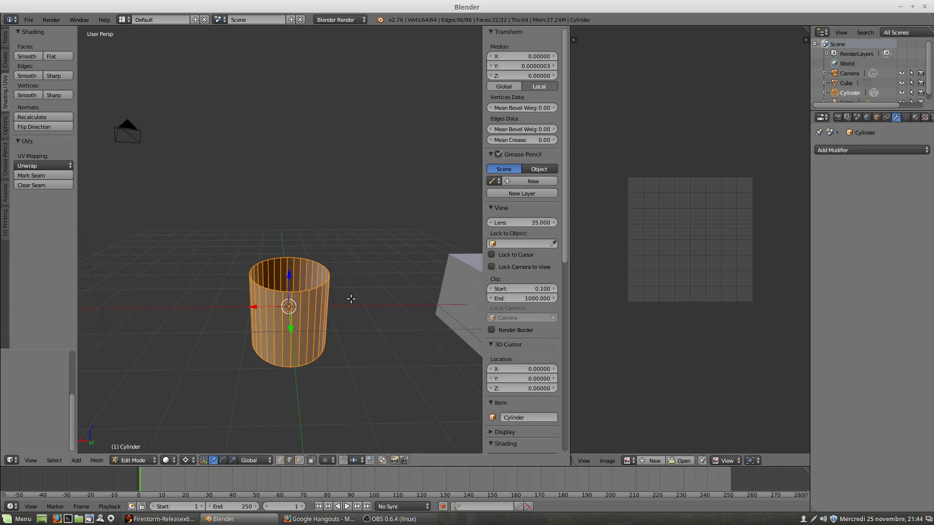
{"action": "middle_click_drag", "start_coordinate": [303, 321], "coordinate": [305, 293]}
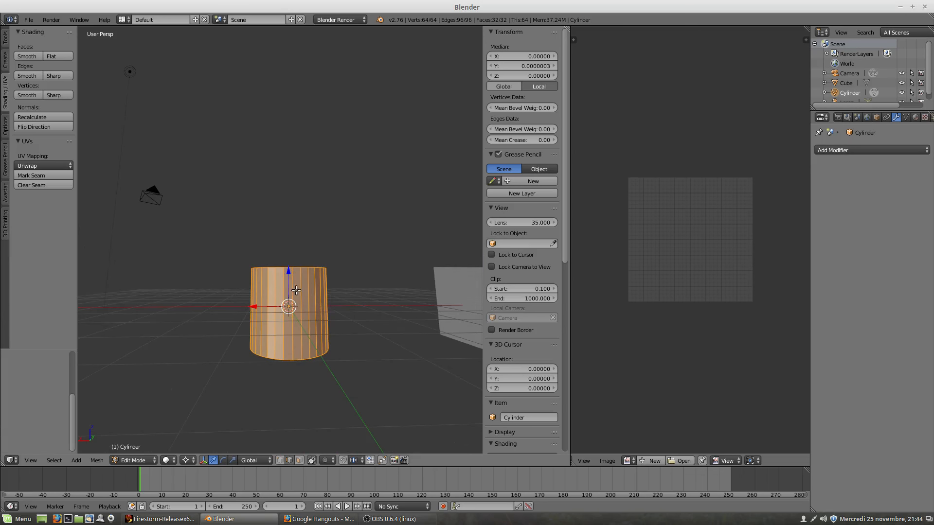
{"action": "right_click", "coordinate": [296, 289]}
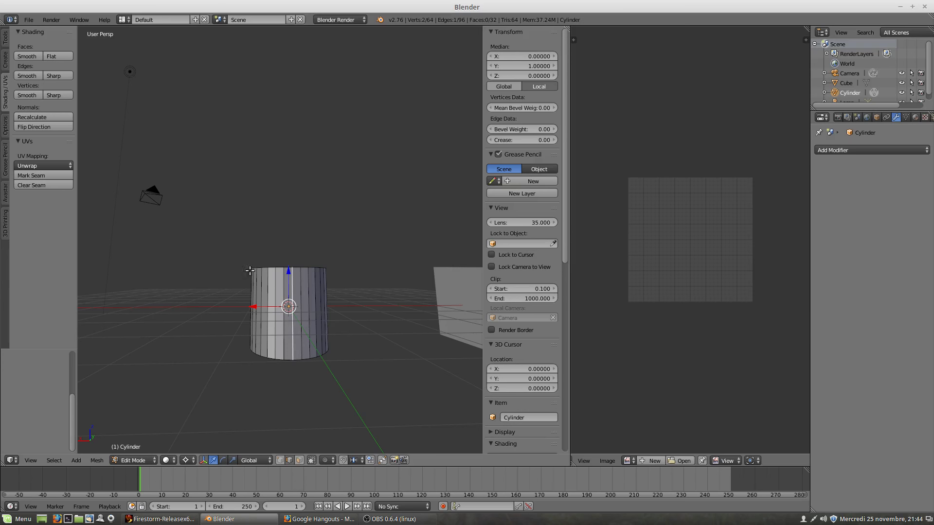
{"action": "middle_click_drag", "start_coordinate": [256, 280], "coordinate": [343, 327]}
{"action": "key", "text": "z"}
{"action": "key", "text": "z"}
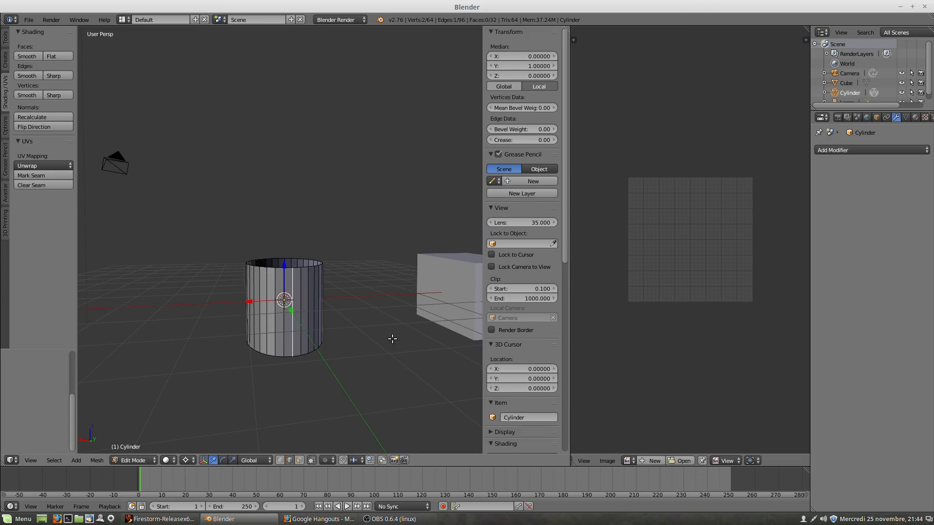
Select the whole cylinder mesh and scale it to about 0.314 in X and Y, keeping its height.
{"action": "key", "text": "a"}
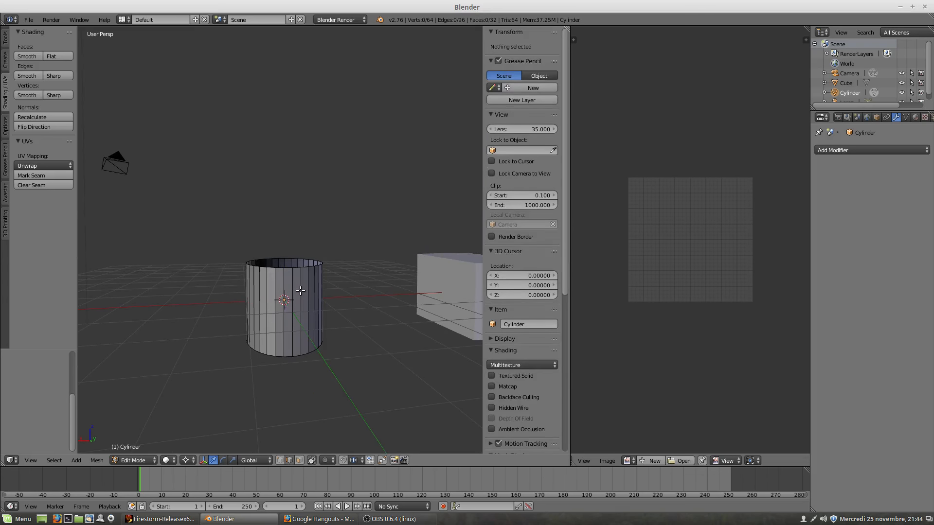
{"action": "key", "text": "a"}
{"action": "key", "text": "s"}
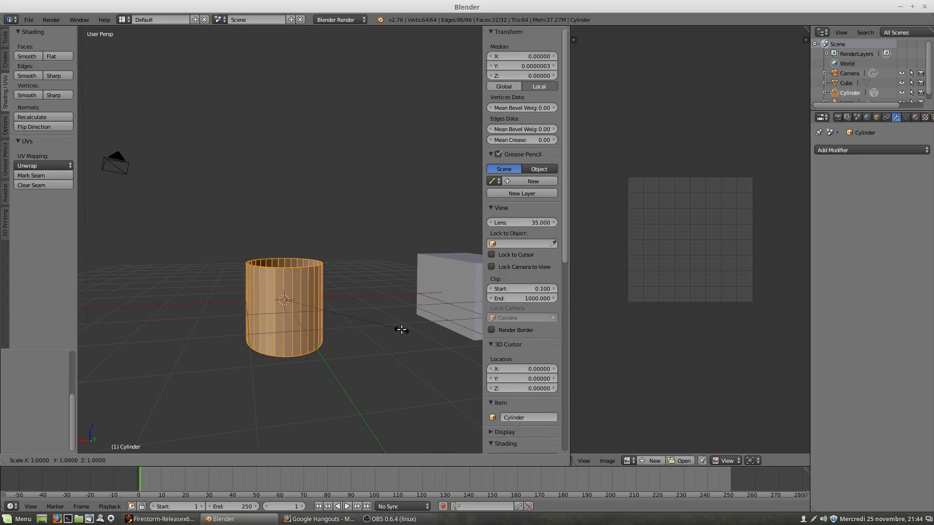
{"action": "key", "text": "shift+z"}
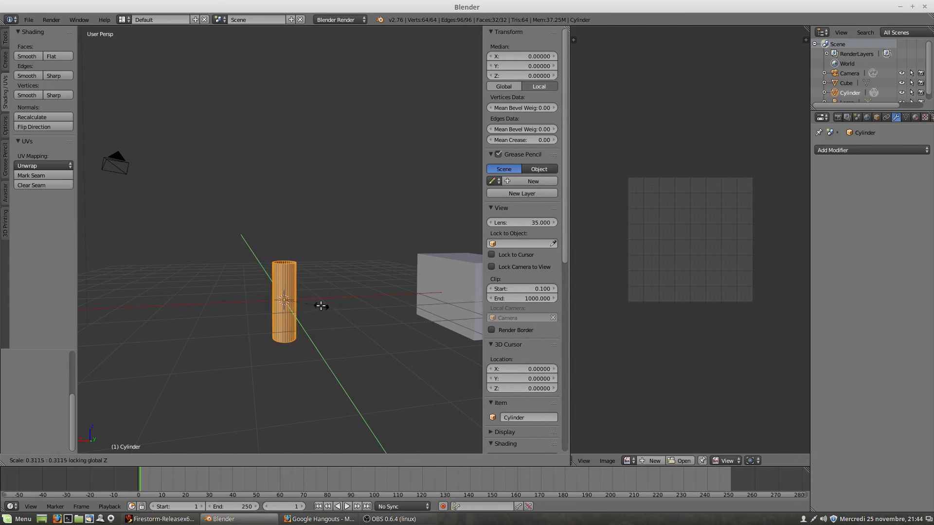
{"action": "left_click", "coordinate": [315, 305]}
Mark one full-height vertical edge on the cylinder's +Y side as a seam.
{"action": "middle_click_drag", "start_coordinate": [308, 307], "coordinate": [302, 298]}
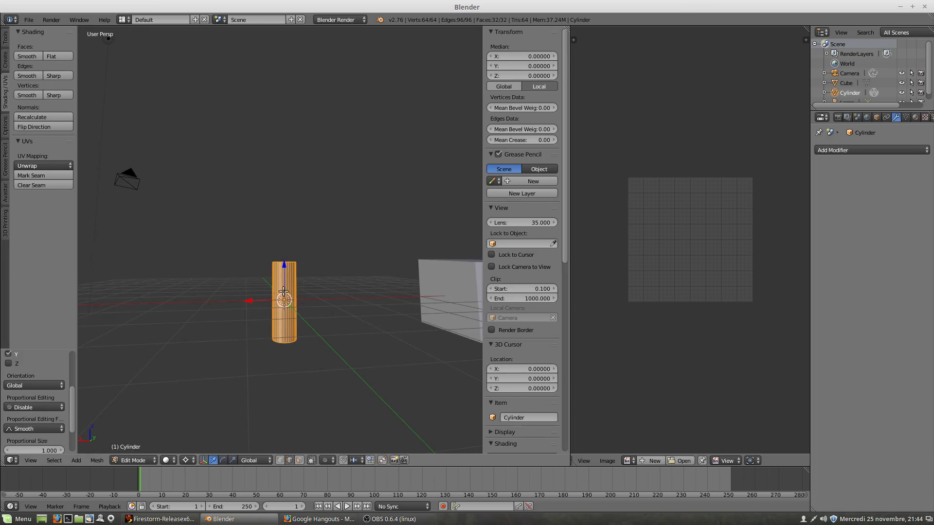
{"action": "scroll", "coordinate": [294, 330], "scroll_direction": "up", "scroll_amount": 5}
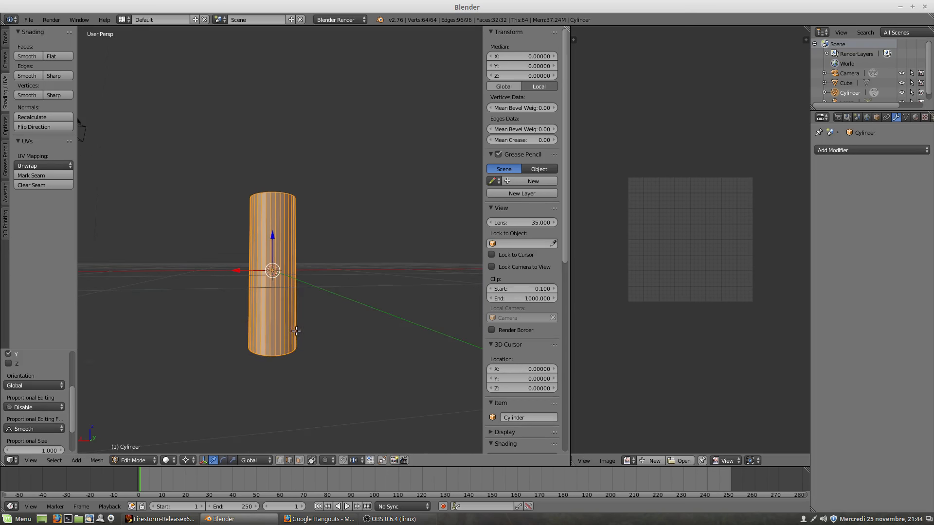
{"action": "middle_click_drag", "start_coordinate": [286, 308], "coordinate": [275, 312]}
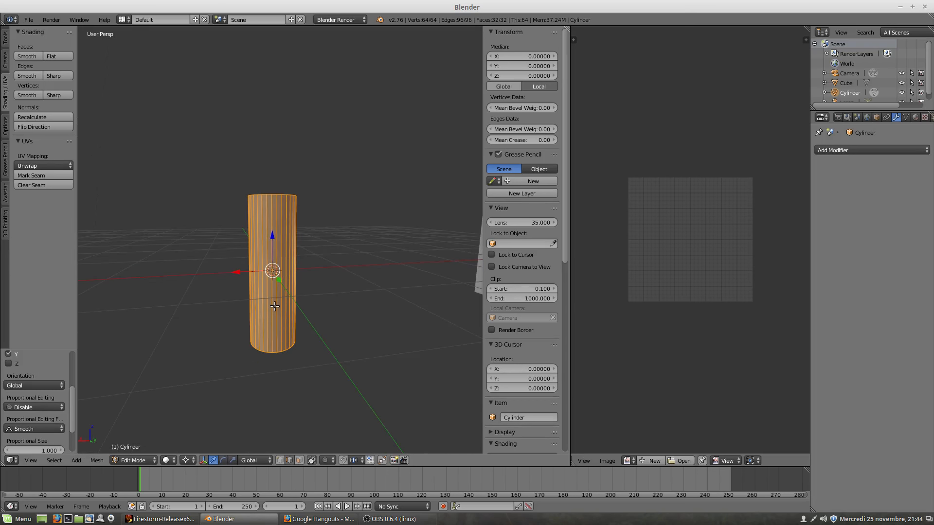
{"action": "right_click", "coordinate": [276, 308]}
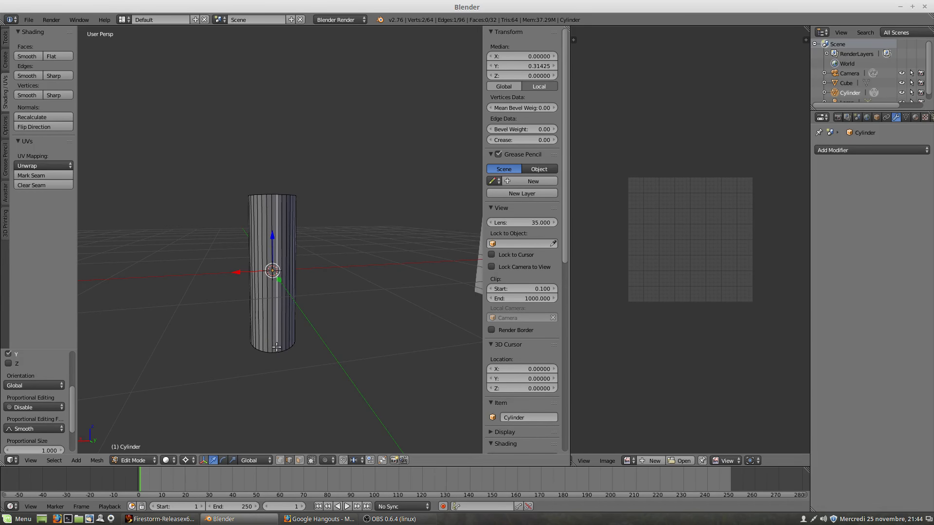
{"action": "left_click", "coordinate": [31, 174]}
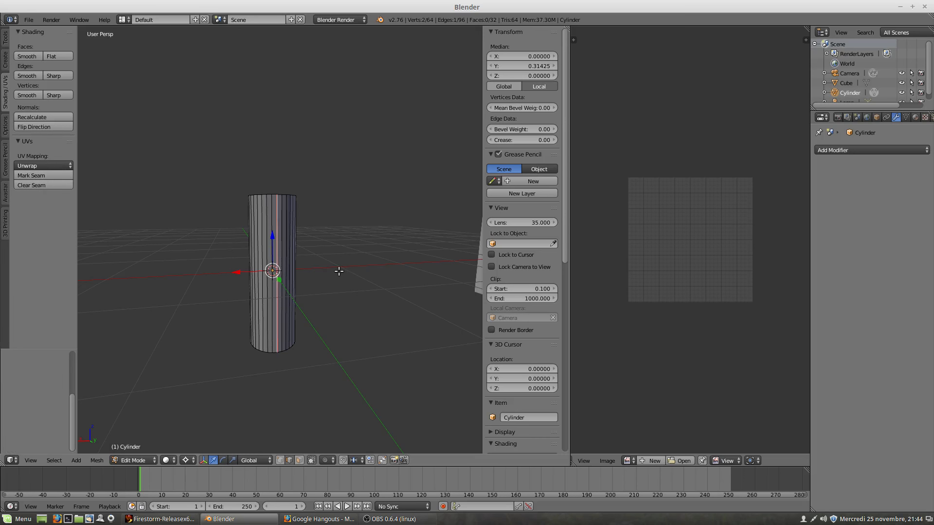
Select the entire cylinder mesh and unwrap it using the standard Unwrap method.
{"action": "key", "text": "a"}
{"action": "key", "text": "a"}
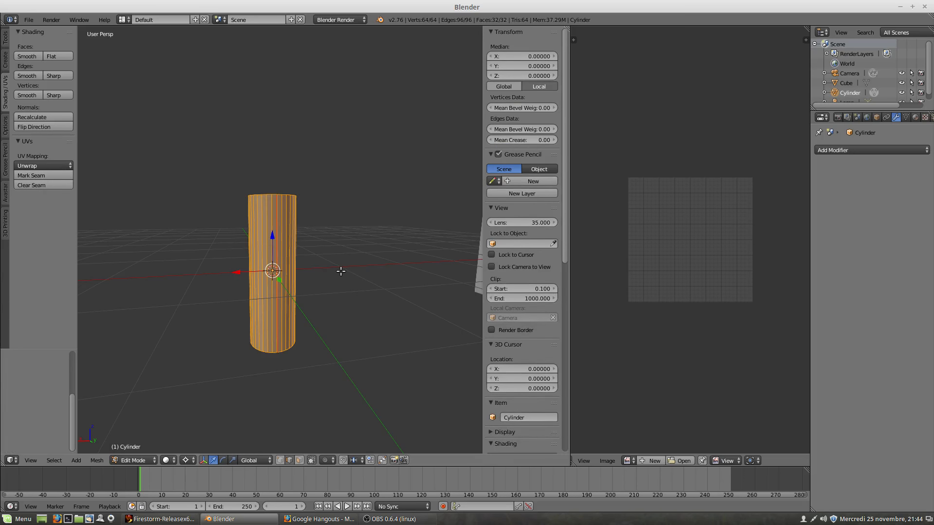
{"action": "left_click", "coordinate": [44, 166]}
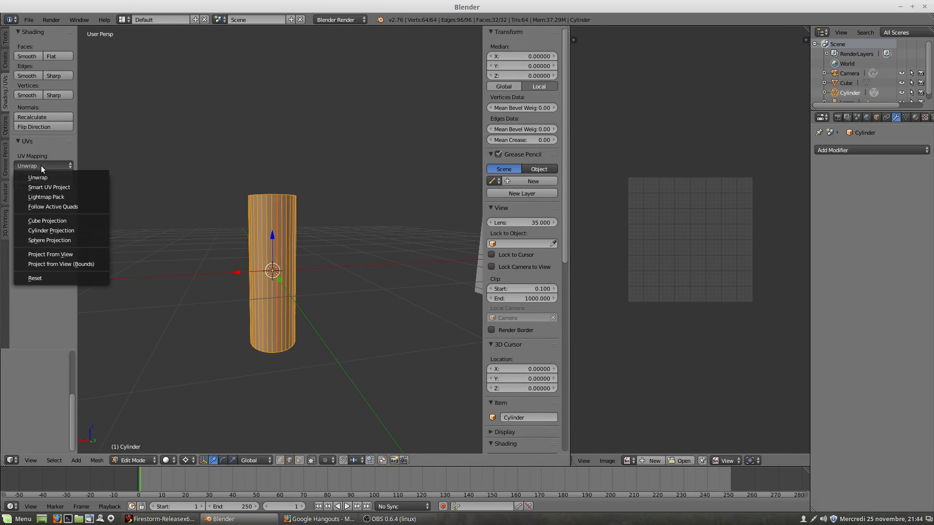
{"action": "left_click", "coordinate": [43, 178]}
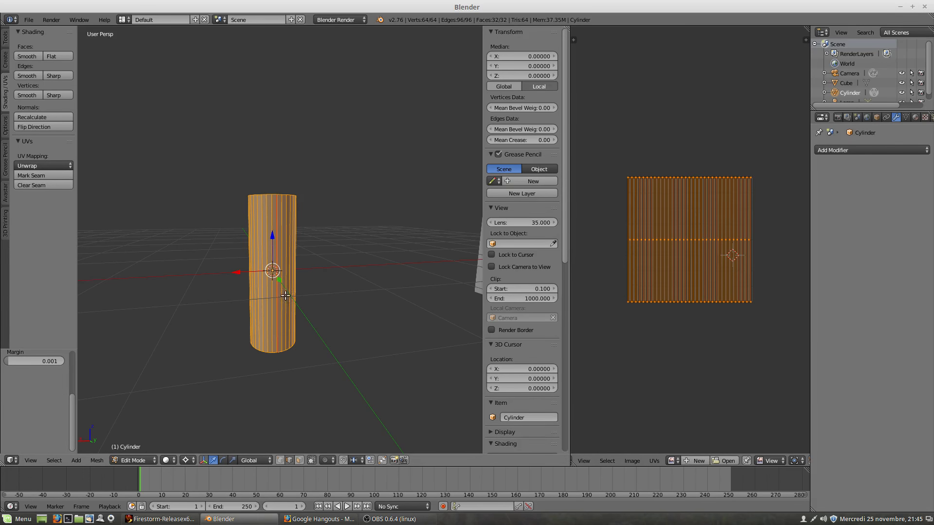
Add 12 evenly spaced horizontal loop cuts along the cylinder's height without sliding them.
{"action": "key", "text": "ctrl+r"}
{"action": "scroll", "coordinate": [284, 298], "scroll_direction": "up", "scroll_amount": 2}
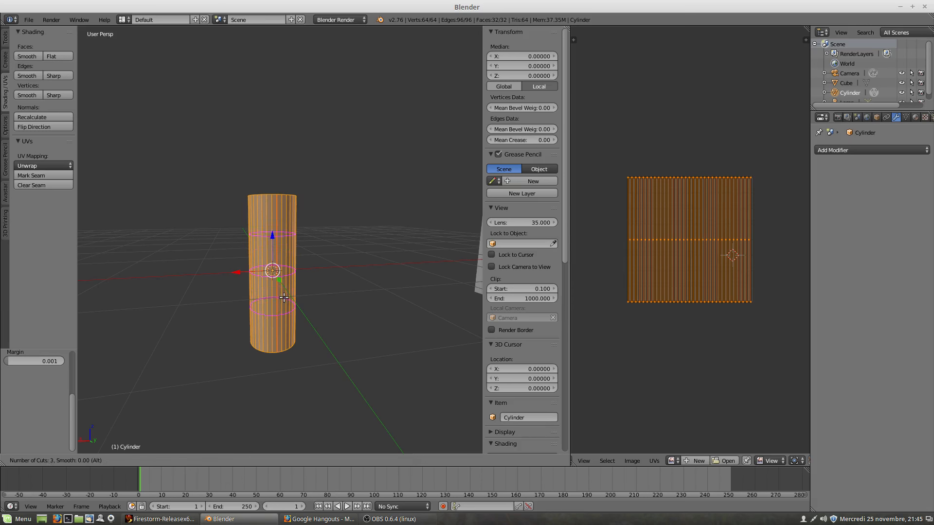
{"action": "scroll", "coordinate": [281, 295], "scroll_direction": "up", "scroll_amount": 8}
{"action": "left_click", "coordinate": [280, 297]}
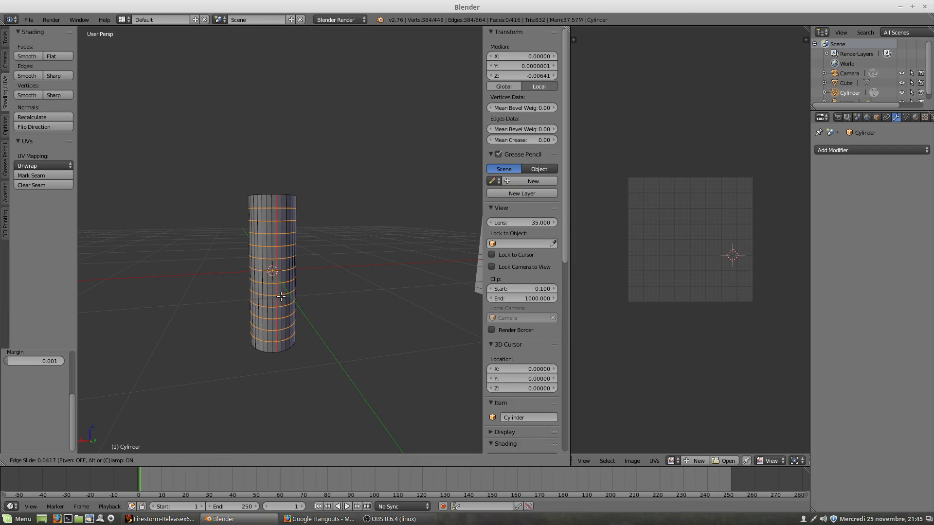
{"action": "right_click", "coordinate": [281, 296]}
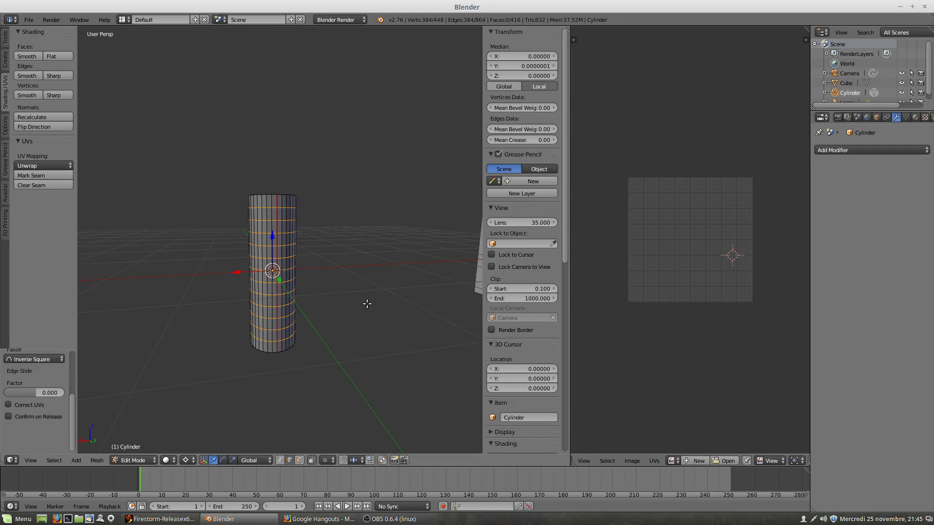
Select the whole subdivided cylinder and examine its grid in the UV layout alongside the mesh.
{"action": "key", "text": "a"}
{"action": "key", "text": "a"}
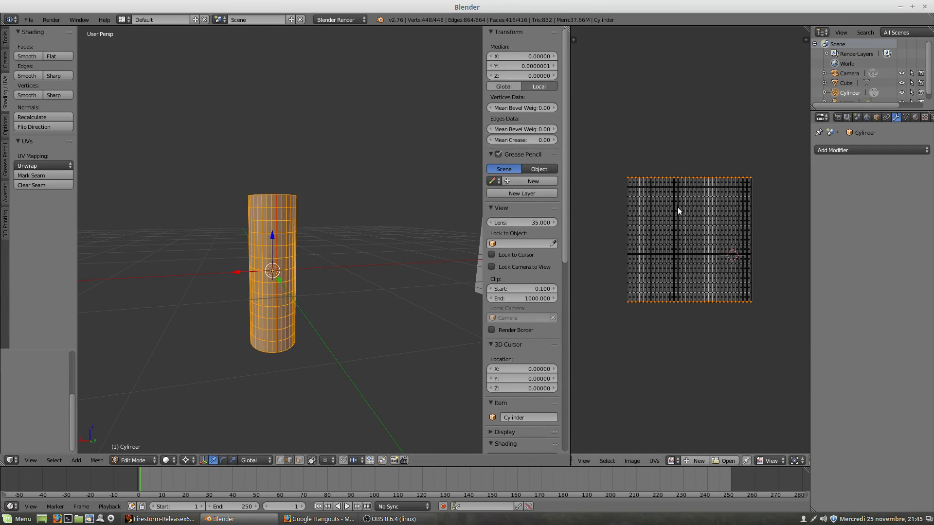
{"action": "scroll", "coordinate": [678, 209], "scroll_direction": "up", "scroll_amount": 4}
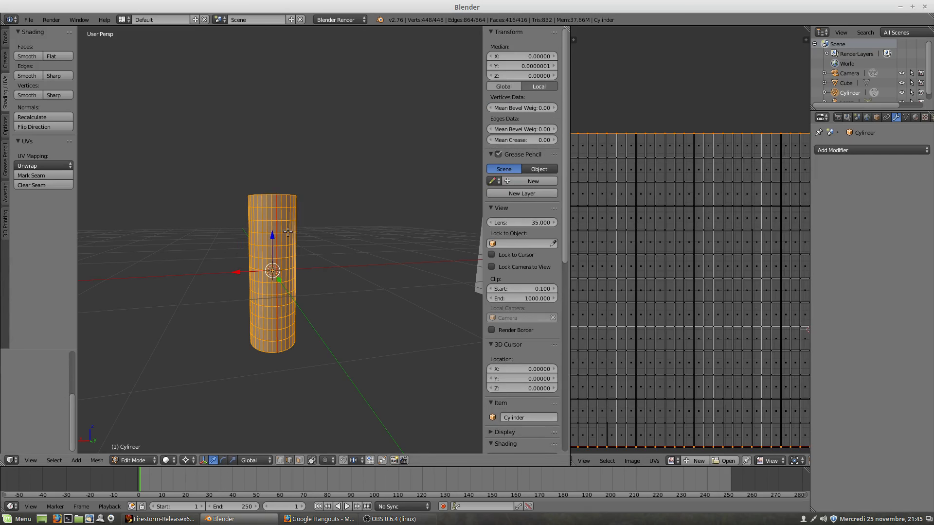
{"action": "scroll", "coordinate": [292, 234], "scroll_direction": "down", "scroll_amount": 4}
{"action": "scroll", "coordinate": [737, 241], "scroll_direction": "down", "scroll_amount": 3}
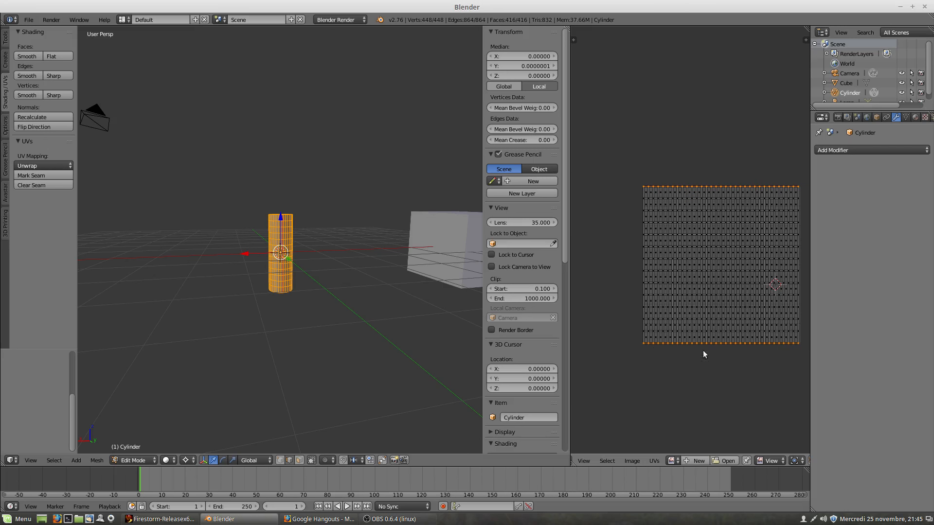
{"action": "scroll", "coordinate": [282, 251], "scroll_direction": "up", "scroll_amount": 4}
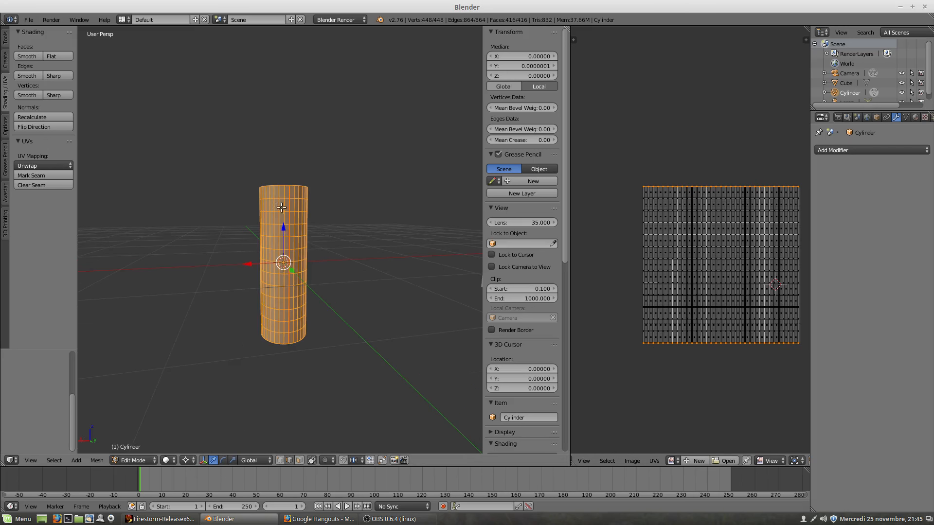
Select the vertical edge loop along the seam and grow the selection by two faces on each side.
{"action": "right_click", "coordinate": [288, 196]}
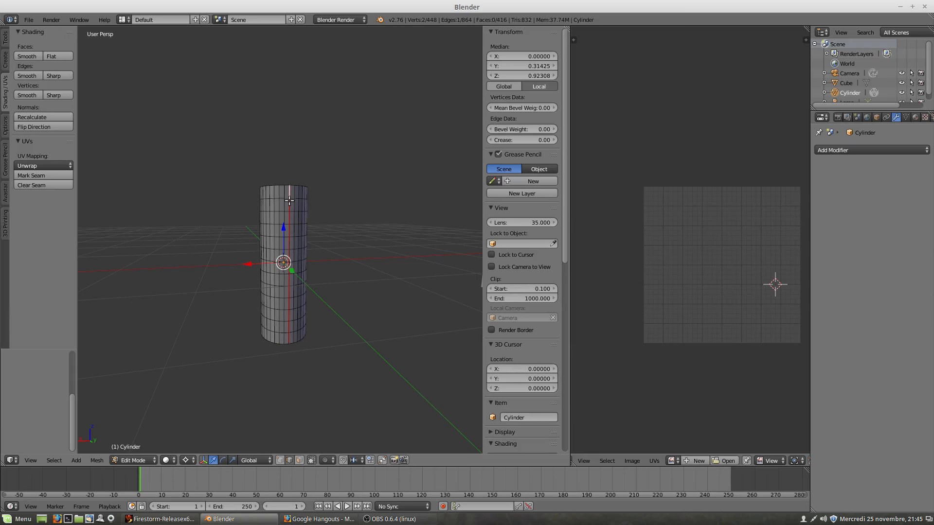
{"action": "right_click", "coordinate": [290, 206], "text": "alt"}
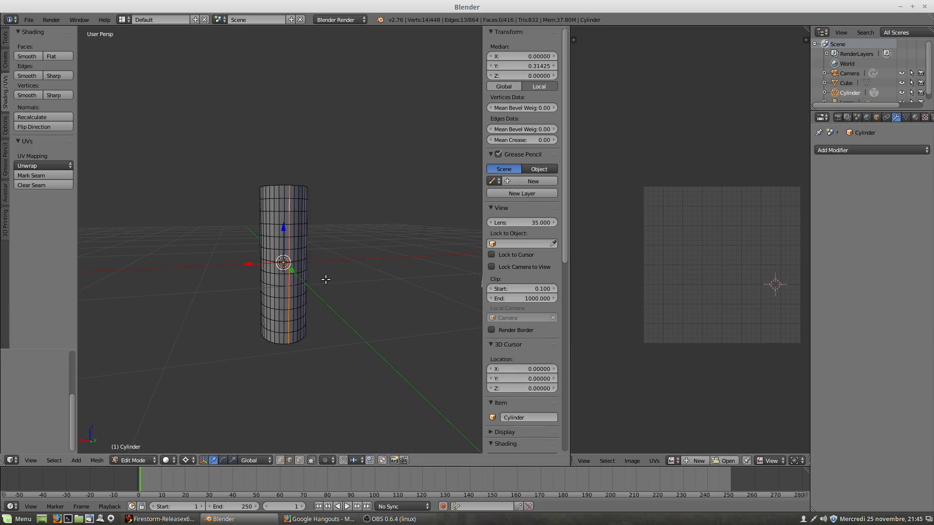
{"action": "key", "text": "a"}
{"action": "right_click", "coordinate": [289, 243], "text": "alt"}
{"action": "key", "text": "ctrl+KP_Add"}
{"action": "key", "text": "ctrl+KP_Add"}
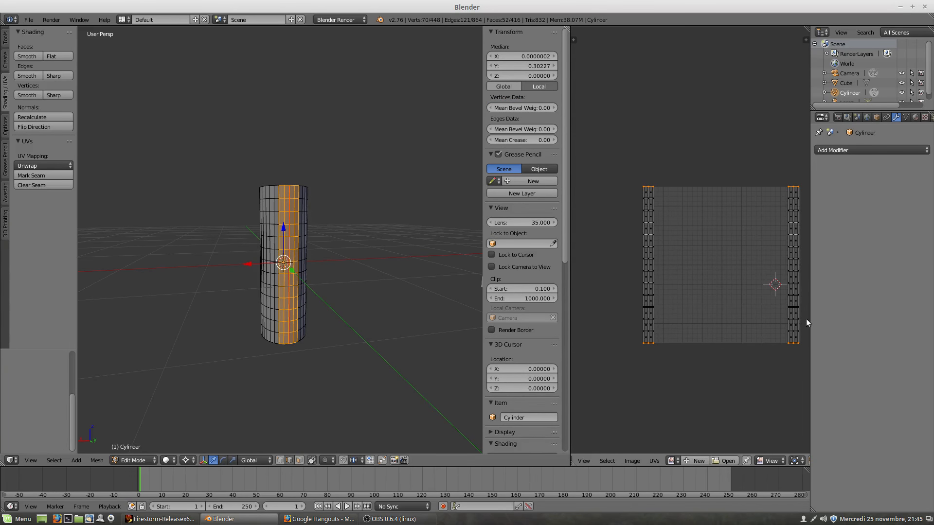
In the UV layout, select every face of the leftmost column from the lower corner to the upper one.
{"action": "right_click", "coordinate": [642, 227]}
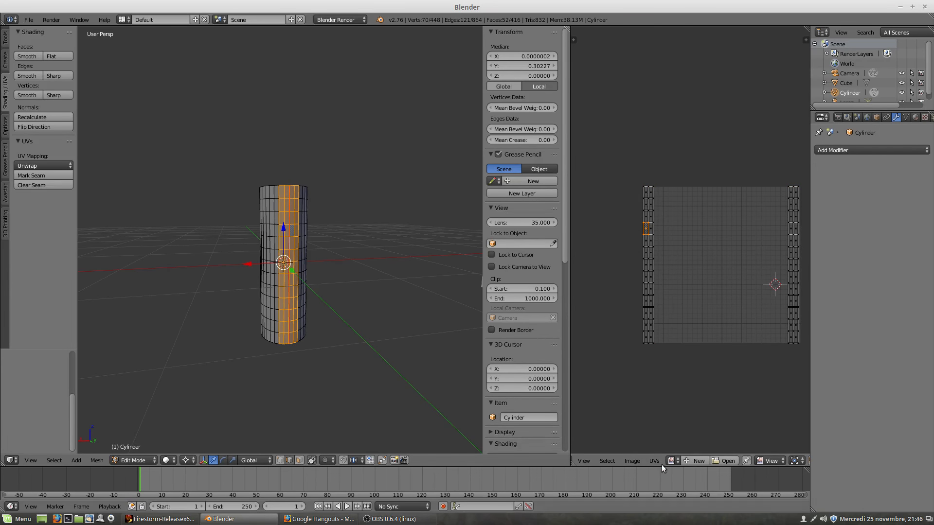
{"action": "right_click", "coordinate": [645, 192]}
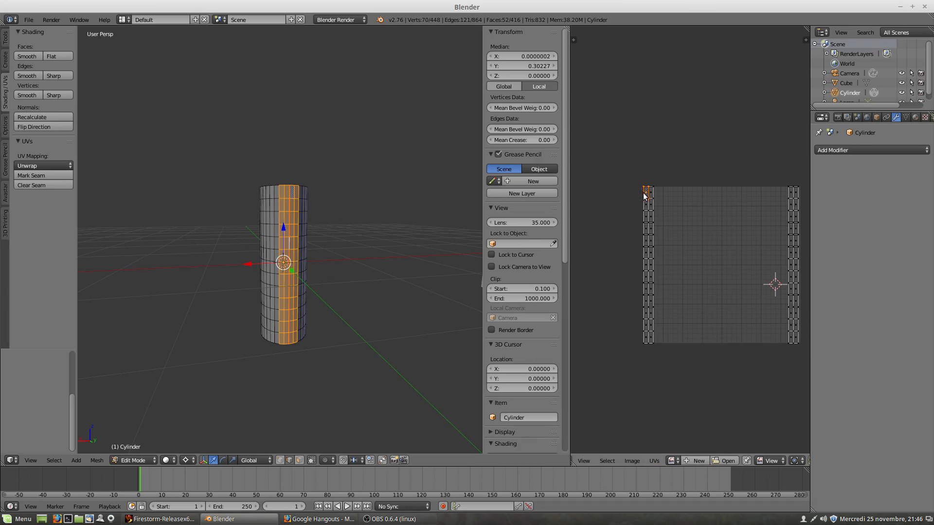
{"action": "left_click", "coordinate": [646, 340]}
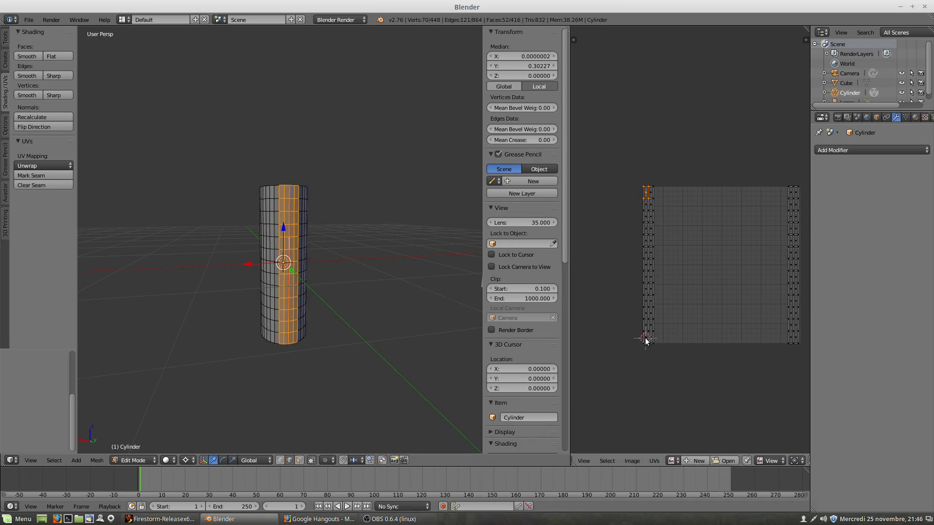
{"action": "right_click", "coordinate": [646, 338]}
{"action": "right_click", "coordinate": [646, 324], "text": "shift"}
{"action": "right_click", "coordinate": [645, 312], "text": "shift"}
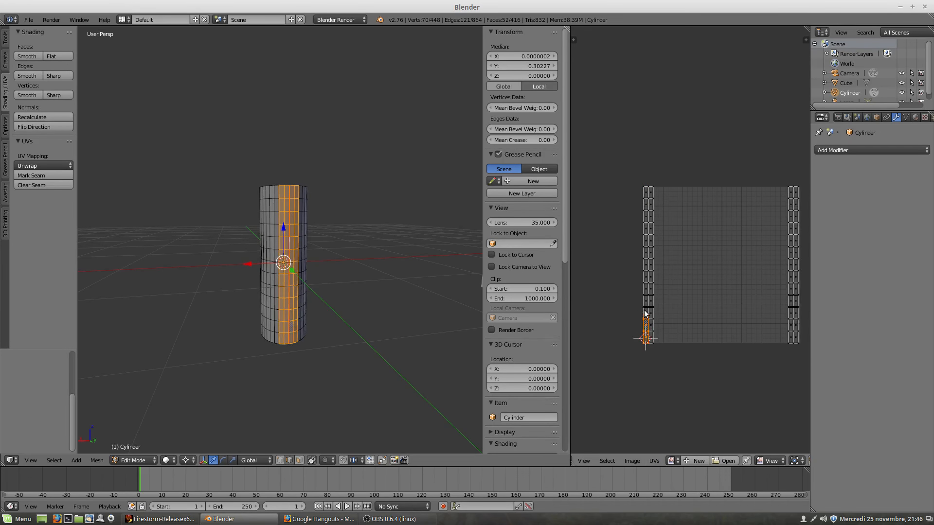
{"action": "right_click", "coordinate": [645, 299], "text": "shift"}
{"action": "right_click", "coordinate": [644, 288], "text": "shift"}
{"action": "right_click", "coordinate": [645, 276], "text": "shift"}
{"action": "right_click", "coordinate": [646, 264], "text": "shift"}
{"action": "right_click", "coordinate": [645, 252], "text": "shift"}
{"action": "right_click", "coordinate": [644, 240], "text": "shift"}
{"action": "right_click", "coordinate": [644, 228], "text": "shift"}
{"action": "right_click", "coordinate": [645, 215], "text": "shift"}
{"action": "right_click", "coordinate": [645, 203], "text": "shift"}
{"action": "right_click", "coordinate": [645, 192], "text": "shift"}
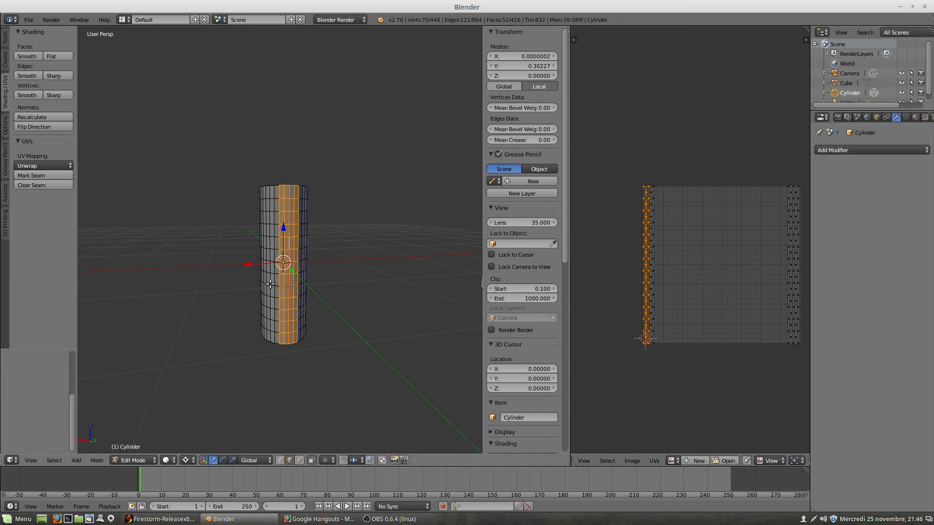
Select a single short horizontal edge adjoining the seam just below the cylinder's upper rim.
{"action": "middle_click_drag", "start_coordinate": [271, 261], "coordinate": [296, 280]}
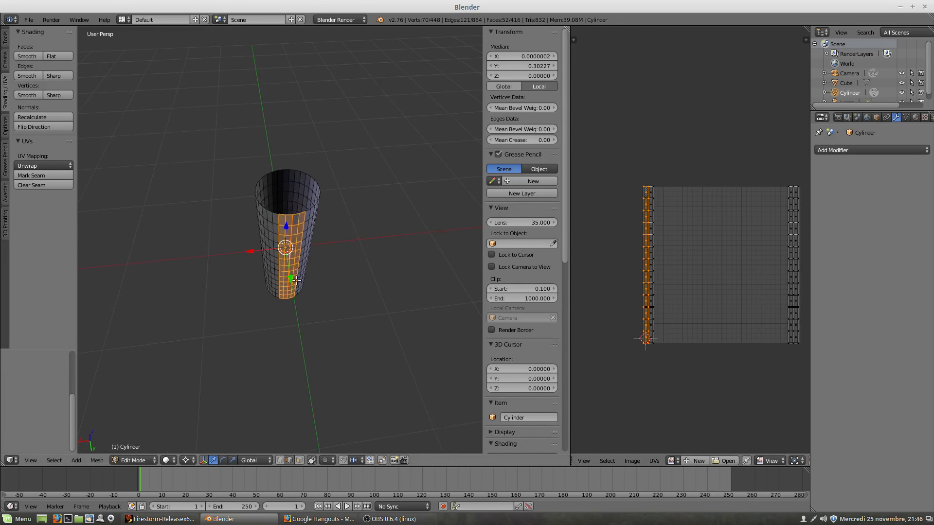
{"action": "right_click", "coordinate": [293, 221]}
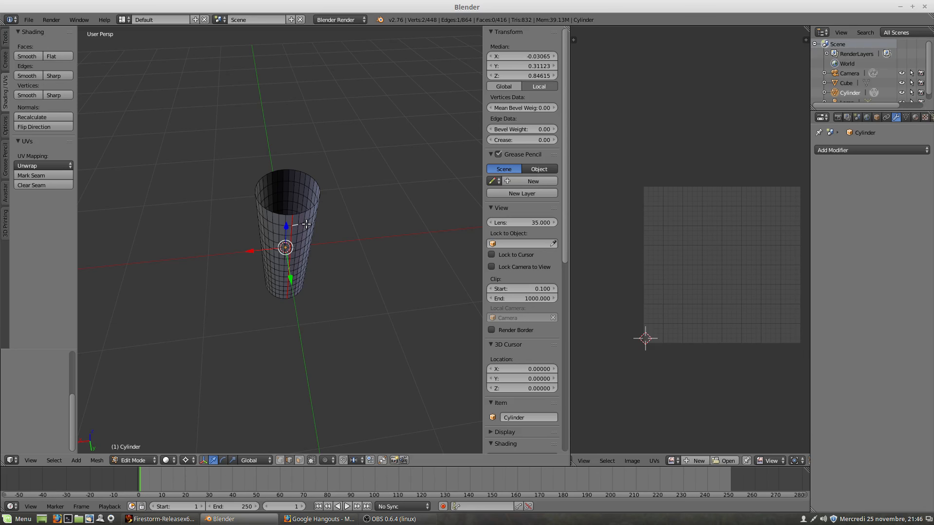
{"action": "key", "text": "u"}
{"action": "left_click", "coordinate": [298, 211]}
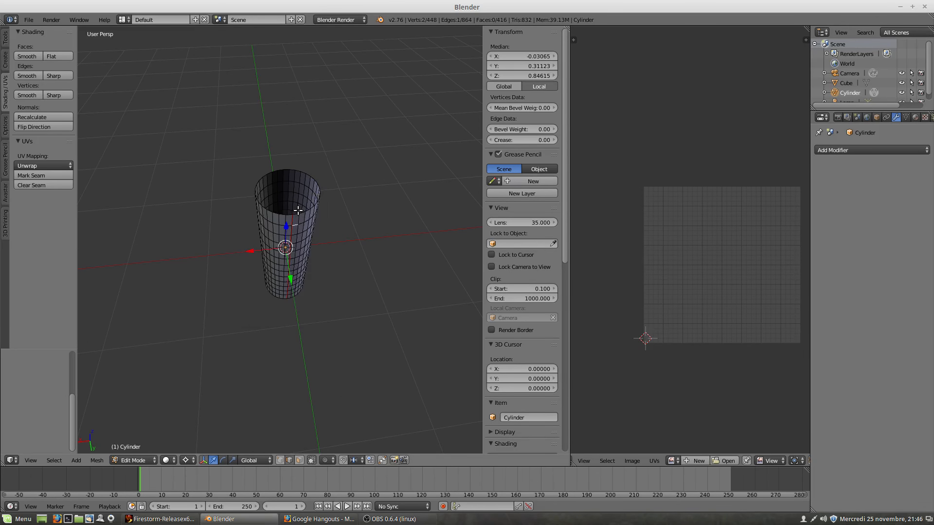
{"action": "middle_click_drag", "start_coordinate": [316, 263], "coordinate": [312, 228]}
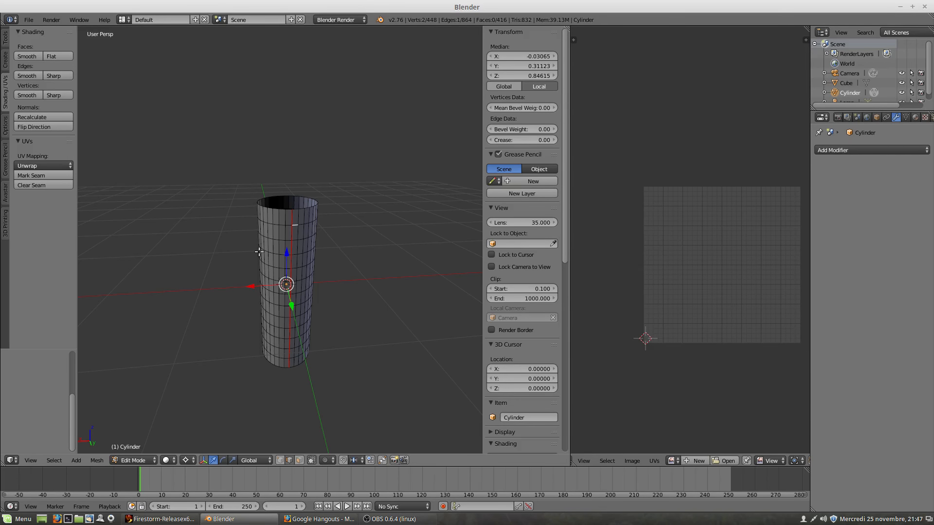
Select the entire open cylinder mesh and all its UVs to inspect the existing unwrapped layout.
{"action": "middle_click_drag", "start_coordinate": [290, 252], "coordinate": [297, 292]}
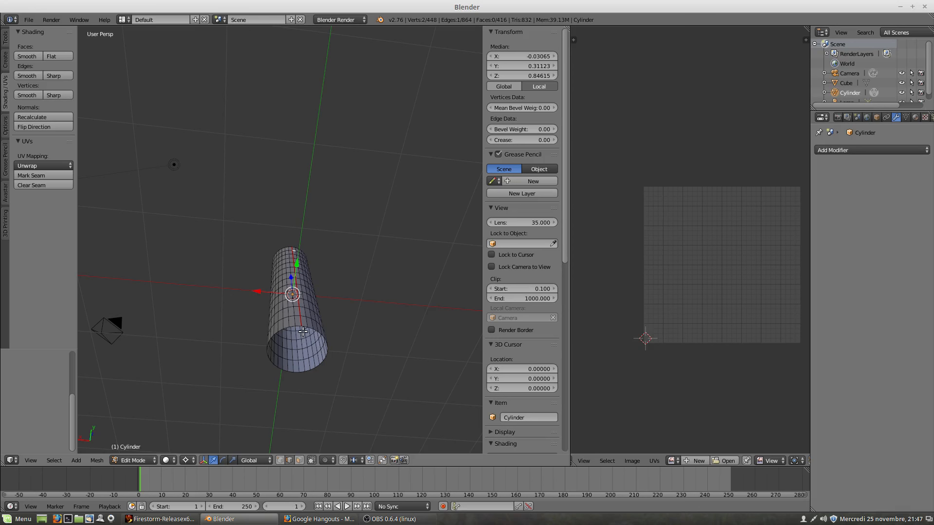
{"action": "middle_click_drag", "start_coordinate": [302, 331], "coordinate": [308, 287]}
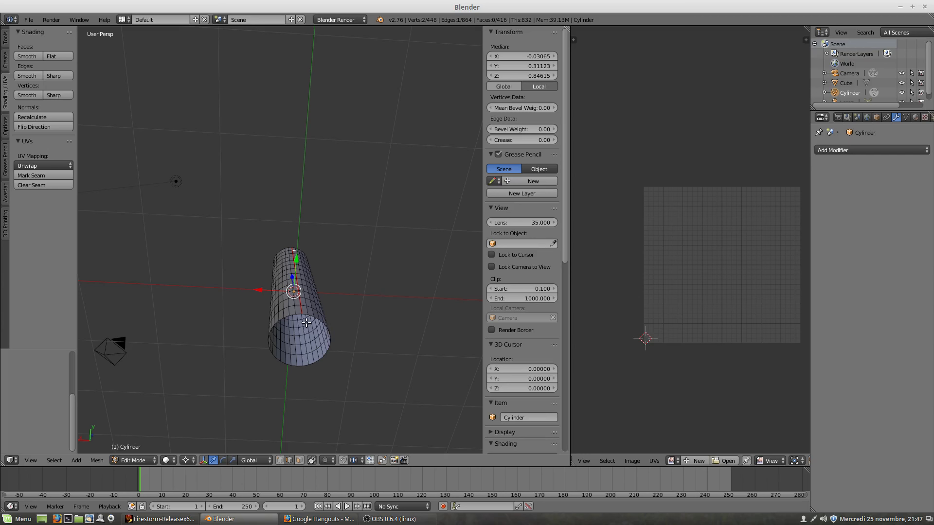
{"action": "middle_click_drag", "start_coordinate": [298, 312], "coordinate": [300, 328]}
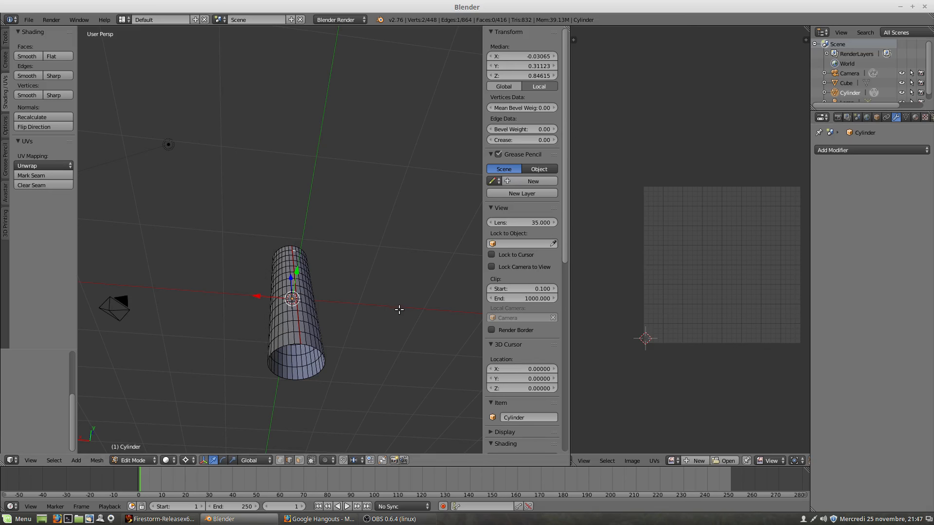
{"action": "key", "text": "a"}
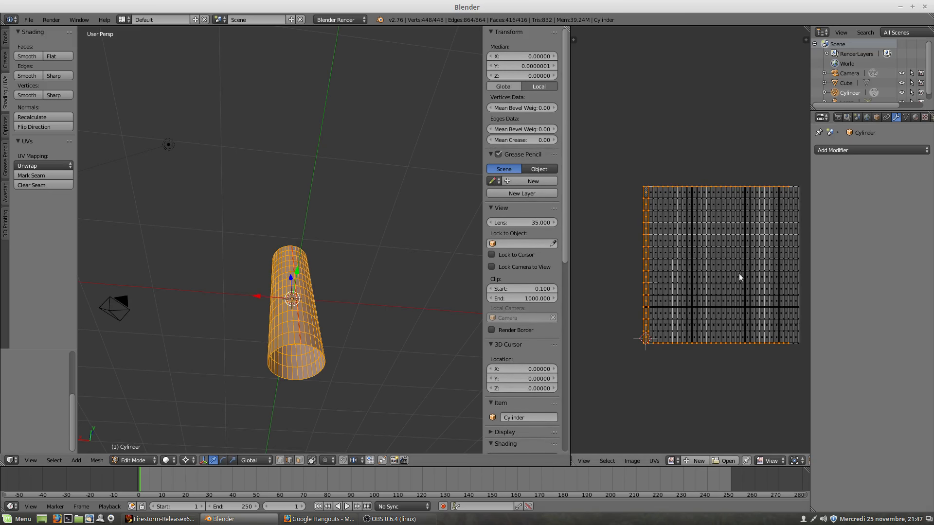
{"action": "key", "text": "a"}
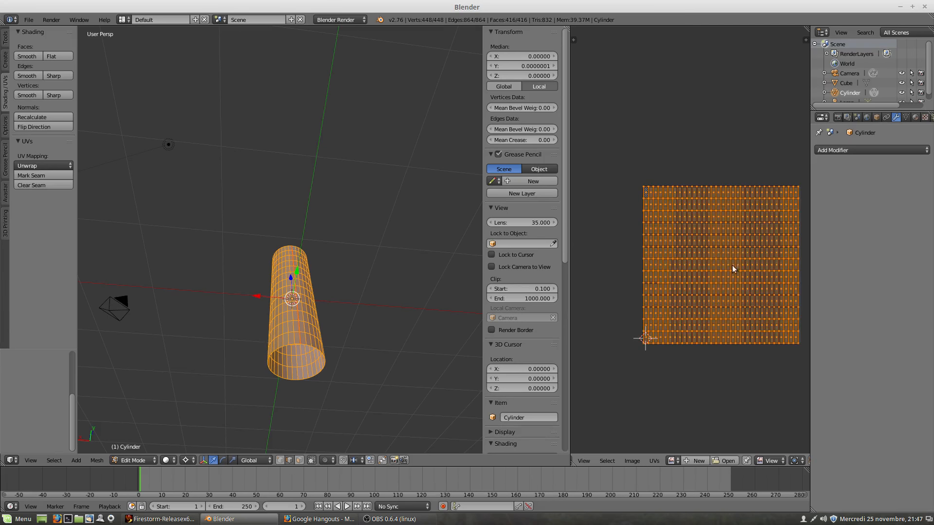
{"action": "key", "text": "a"}
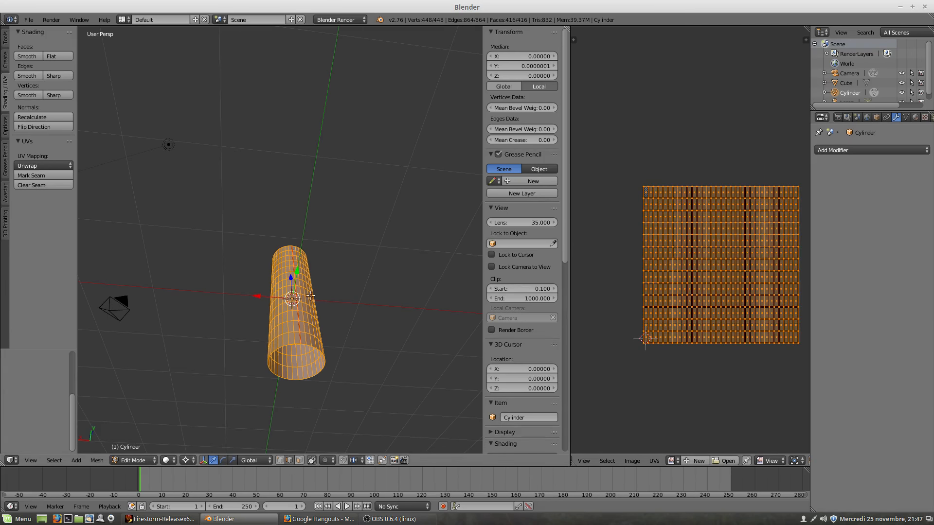
Select the edge loop around the cylinder's open top and fill it with a single face.
{"action": "middle_click_drag", "start_coordinate": [291, 269], "coordinate": [311, 260]}
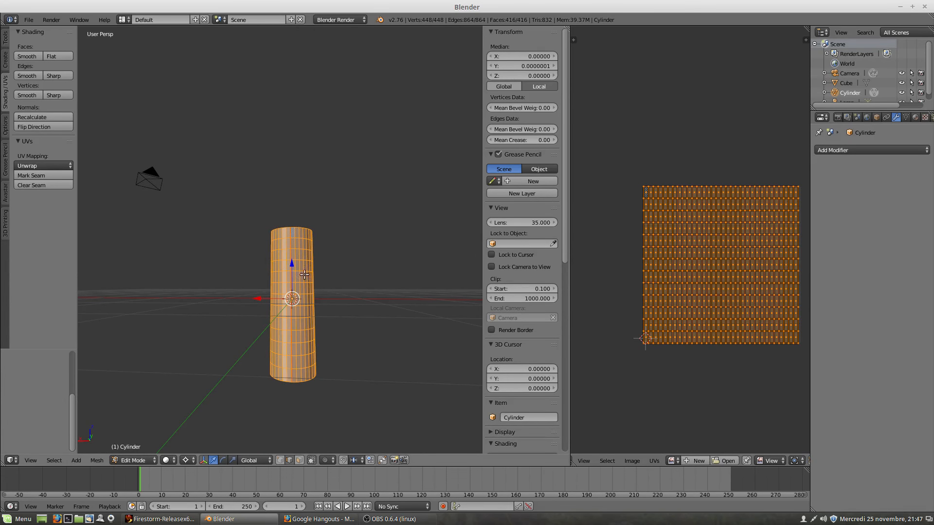
{"action": "middle_click_drag", "start_coordinate": [304, 275], "coordinate": [297, 337]}
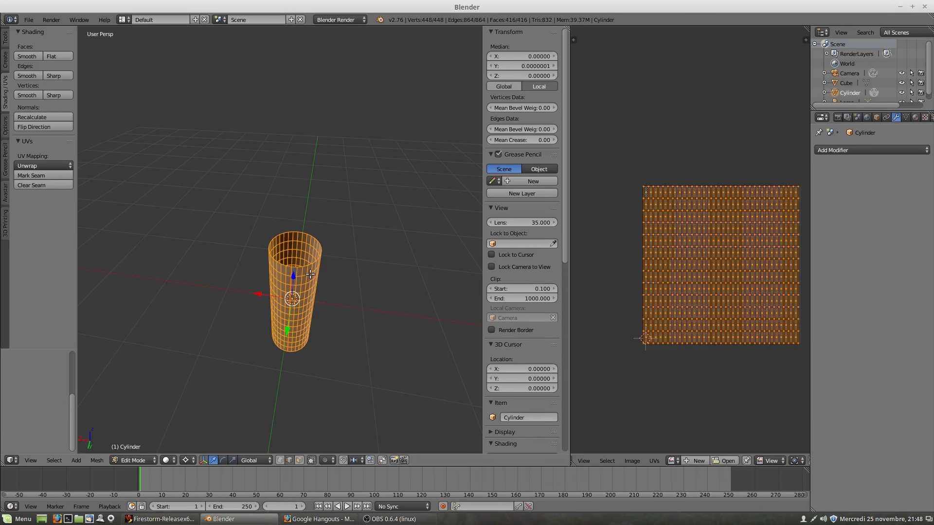
{"action": "scroll", "coordinate": [310, 273], "scroll_direction": "up", "scroll_amount": 5}
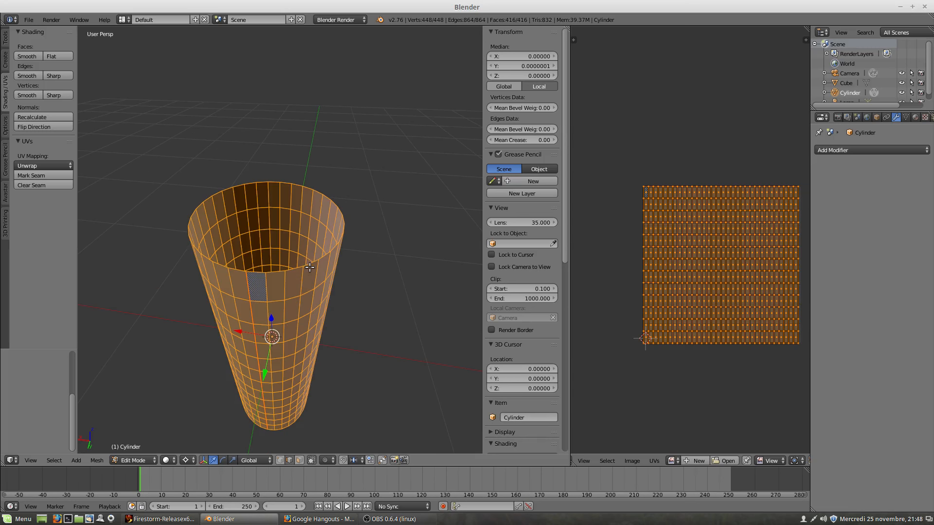
{"action": "right_click", "coordinate": [310, 267], "text": "alt"}
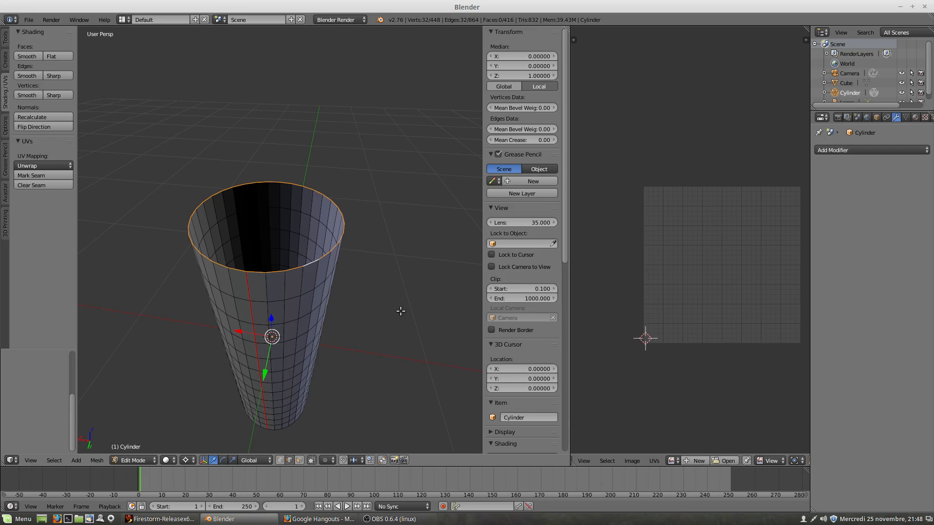
{"action": "key", "text": "f"}
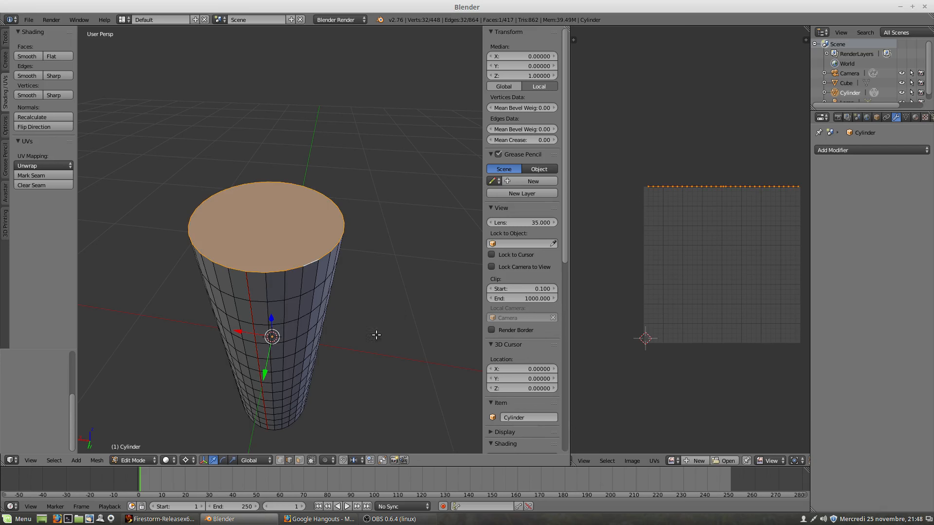
Select the edge loop around the cylinder's open bottom and fill it with a single face.
{"action": "middle_click_drag", "start_coordinate": [311, 378], "coordinate": [347, 326]}
{"action": "scroll", "coordinate": [313, 266], "scroll_direction": "down", "scroll_amount": 6}
{"action": "right_click", "coordinate": [341, 343], "text": "alt"}
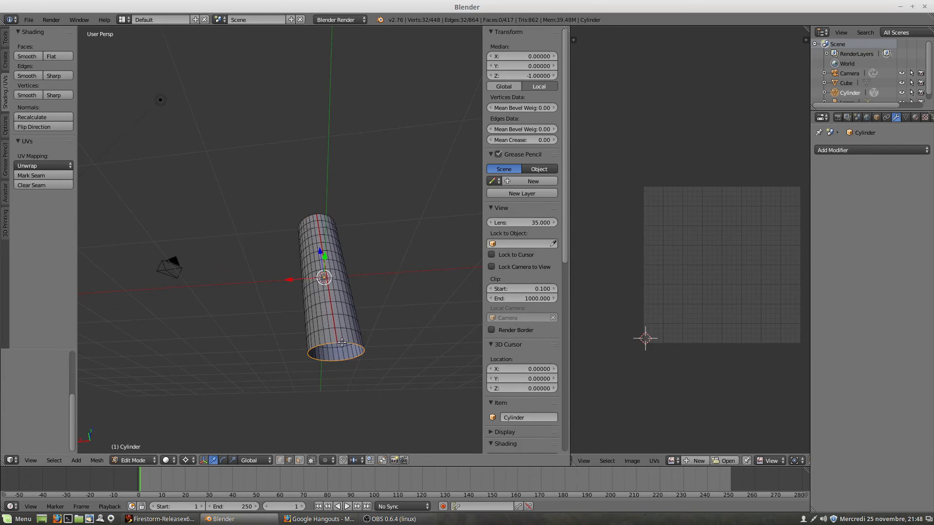
{"action": "key", "text": "f"}
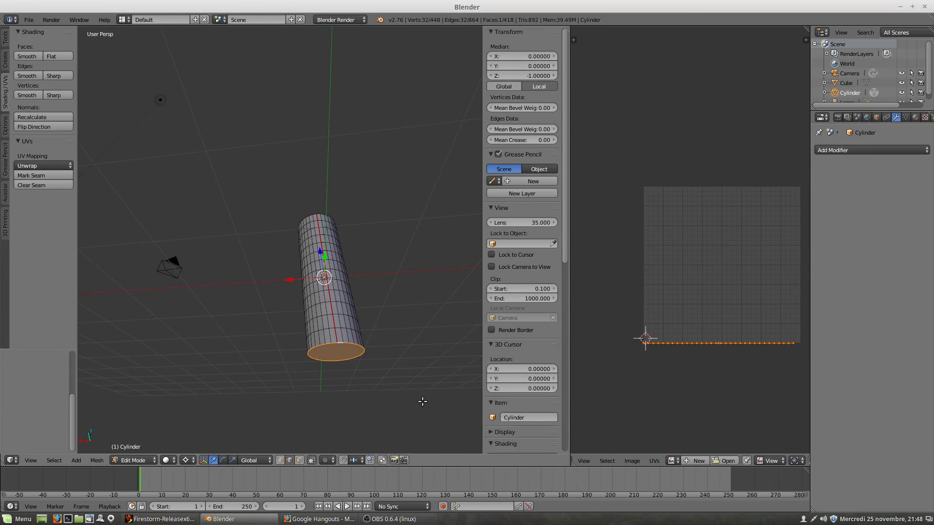
{"action": "middle_click_drag", "start_coordinate": [341, 312], "coordinate": [337, 386]}
{"action": "scroll", "coordinate": [364, 334], "scroll_direction": "down", "scroll_amount": 5}
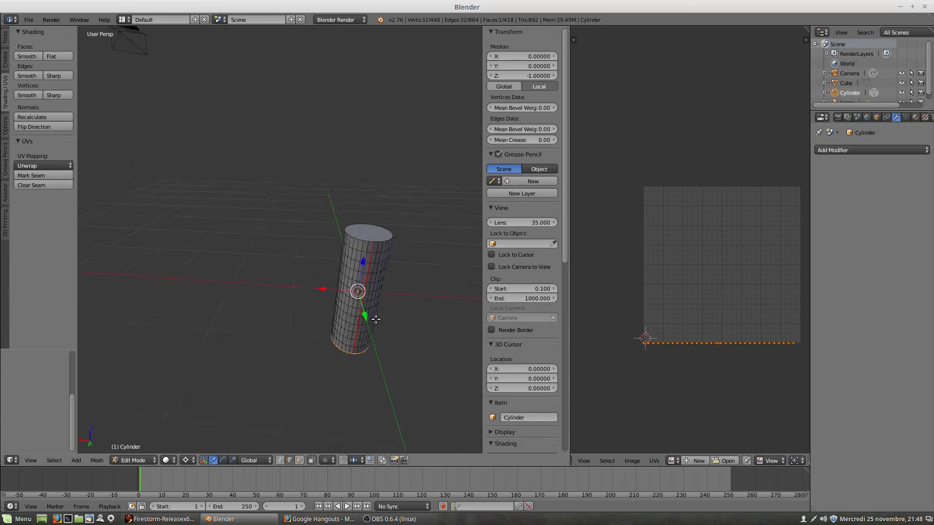
{"action": "middle_click_drag", "start_coordinate": [354, 291], "coordinate": [326, 319], "text": "shift"}
{"action": "scroll", "coordinate": [300, 290], "scroll_direction": "up", "scroll_amount": 5}
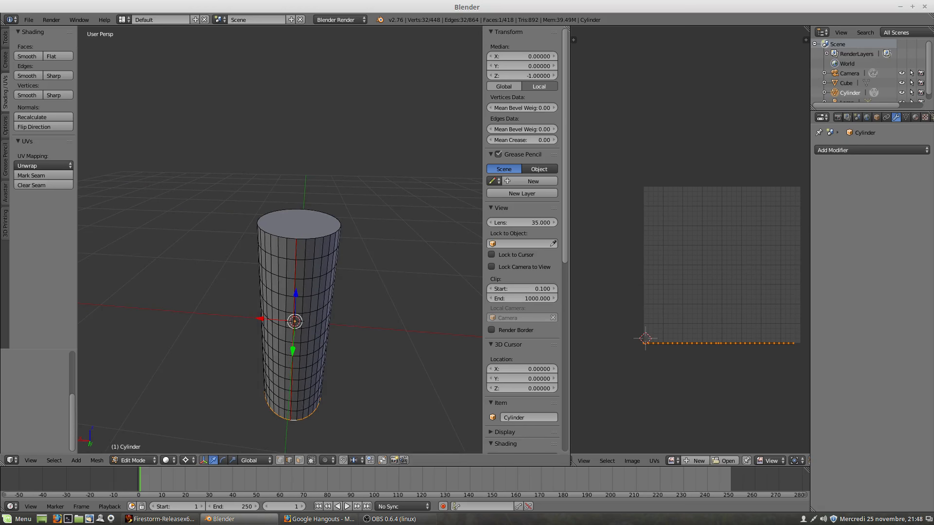
{"action": "key", "text": "alt+Tab"}
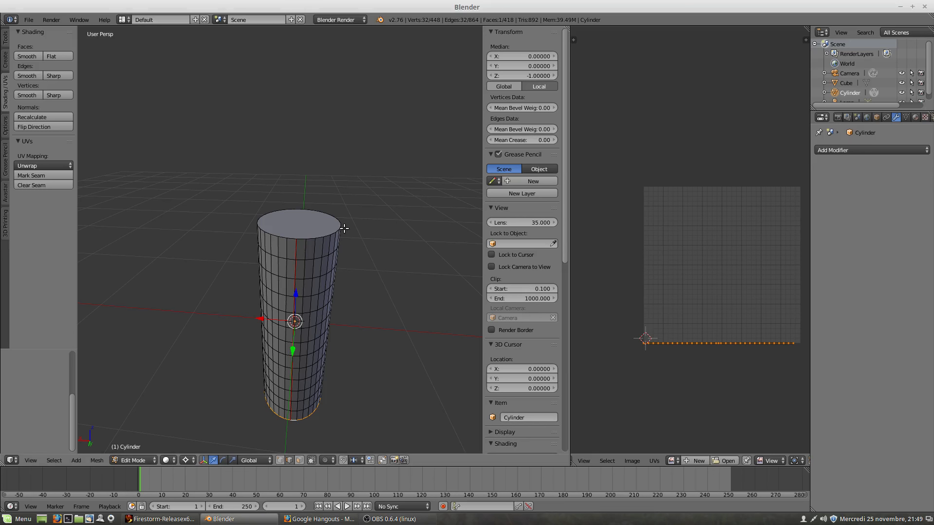
{"action": "scroll", "coordinate": [322, 277], "scroll_direction": "down", "scroll_amount": 5}
{"action": "middle_click_drag", "start_coordinate": [326, 305], "coordinate": [328, 325]}
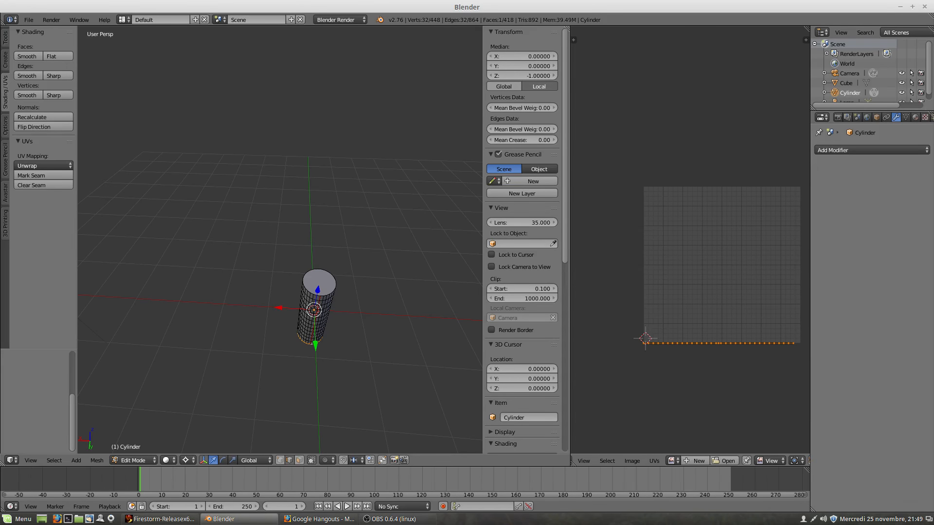
{"action": "middle_click_drag", "start_coordinate": [444, 333], "coordinate": [388, 297]}
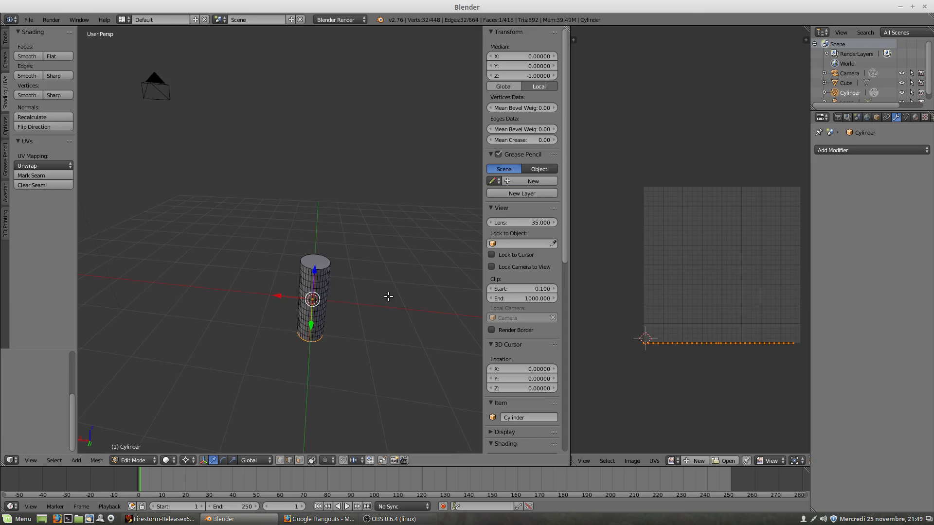
{"action": "scroll", "coordinate": [348, 277], "scroll_direction": "up", "scroll_amount": 5}
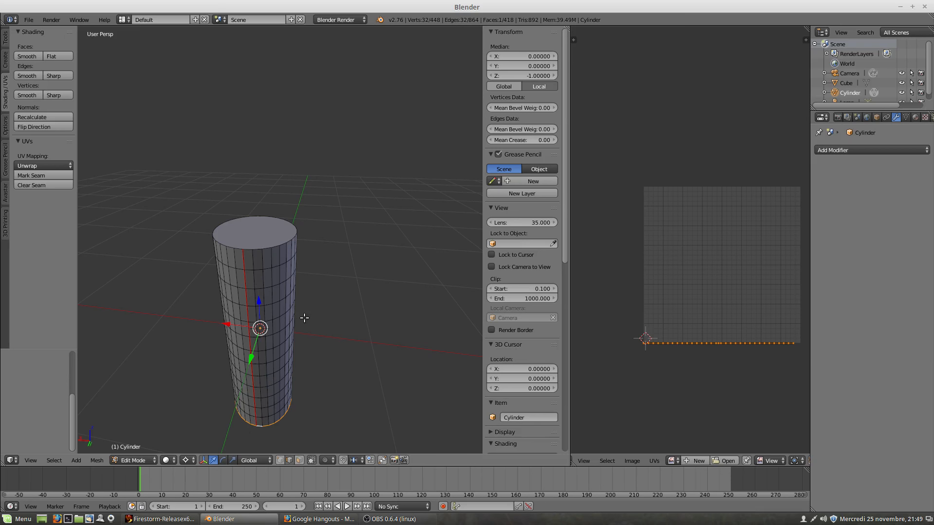
Select the whole capped cylinder and unwrap it using only the existing vertical seam.
{"action": "key", "text": "a"}
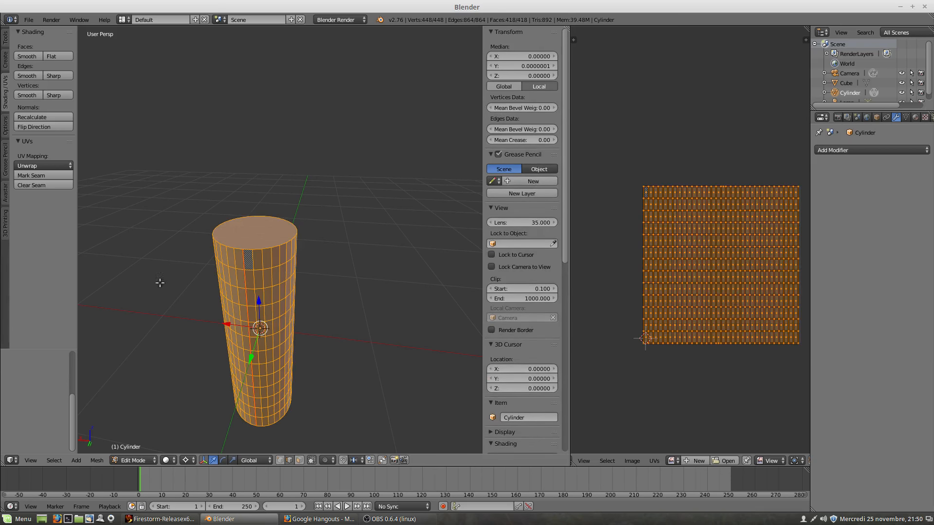
{"action": "left_click", "coordinate": [39, 164]}
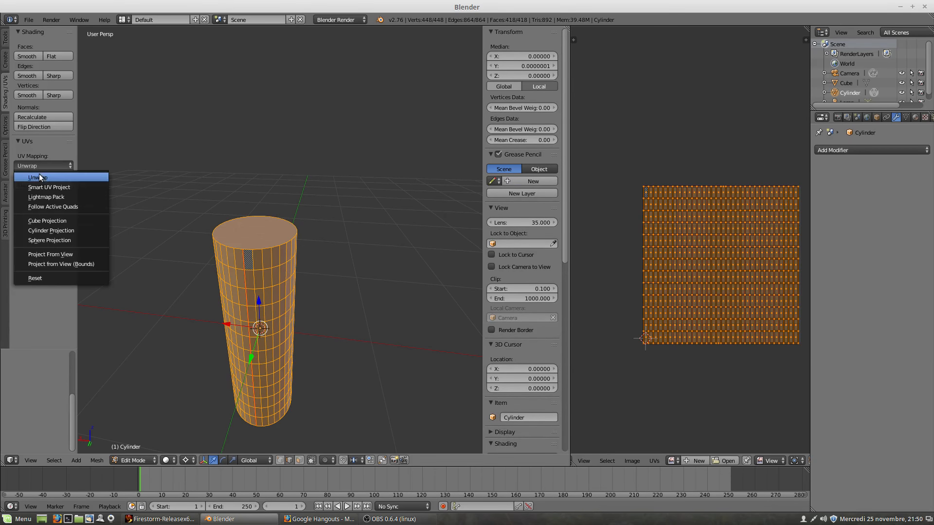
{"action": "left_click", "coordinate": [39, 176]}
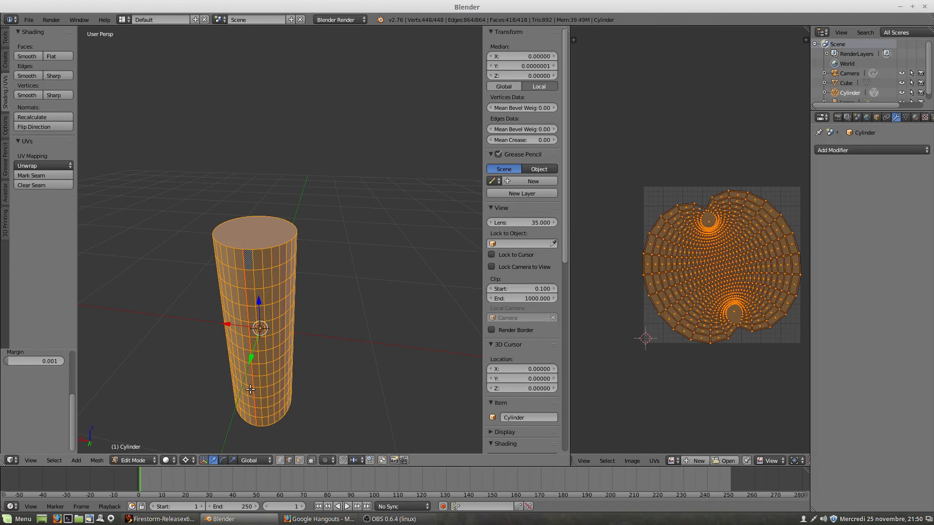
Select the edge loop around the cylinder's top cap and mark it as a seam.
{"action": "middle_click_drag", "start_coordinate": [275, 280], "coordinate": [270, 279]}
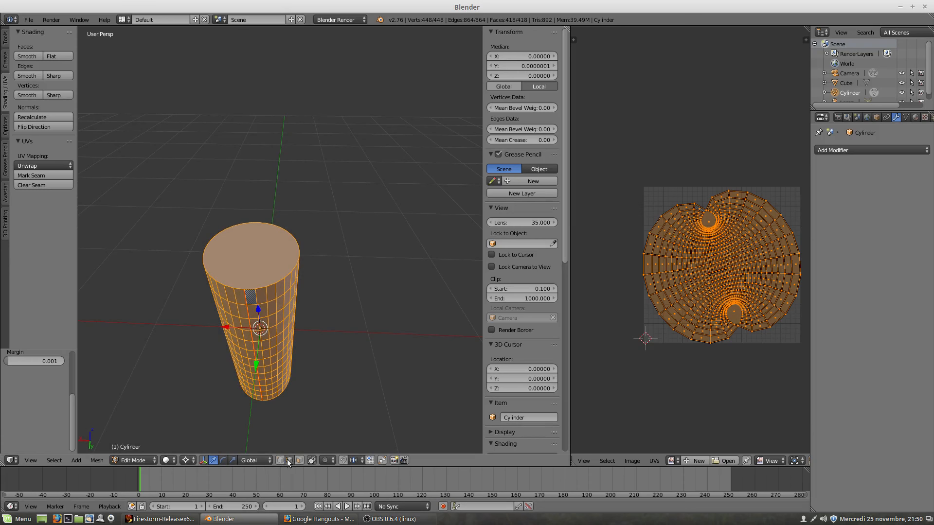
{"action": "right_click", "coordinate": [259, 289]}
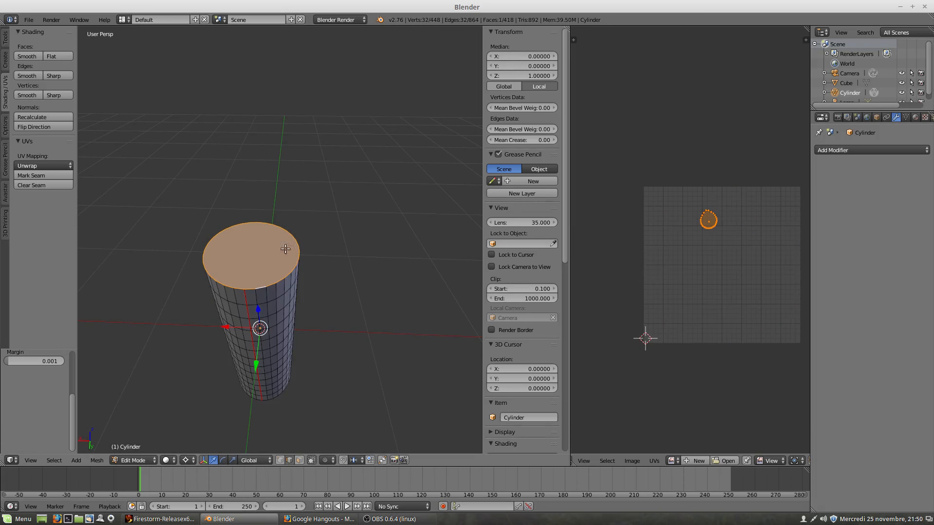
{"action": "left_click", "coordinate": [38, 176]}
Select the edge loop around the cylinder's bottom cap and mark it as a seam.
{"action": "middle_click_drag", "start_coordinate": [264, 356], "coordinate": [268, 270]}
{"action": "scroll", "coordinate": [268, 270], "scroll_direction": "down", "scroll_amount": 6}
{"action": "scroll", "coordinate": [268, 269], "scroll_direction": "down", "scroll_amount": 2}
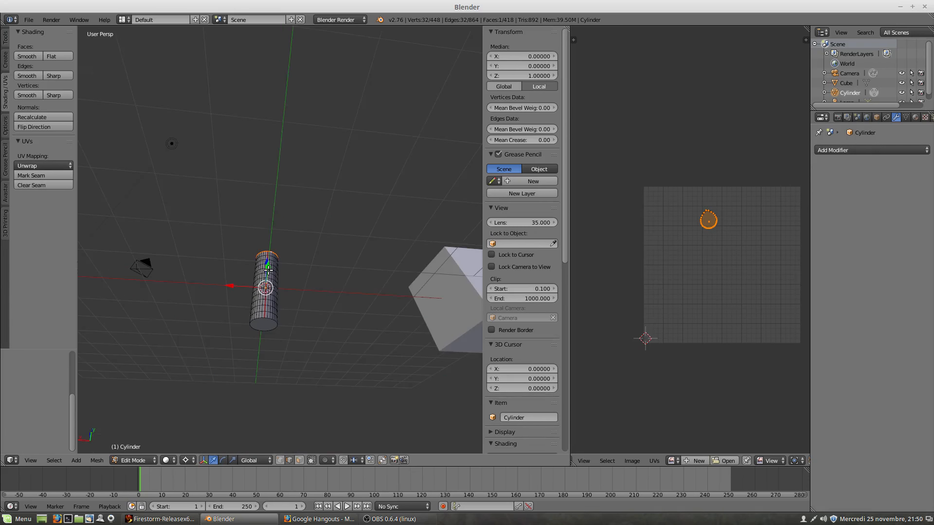
{"action": "right_click", "coordinate": [265, 322]}
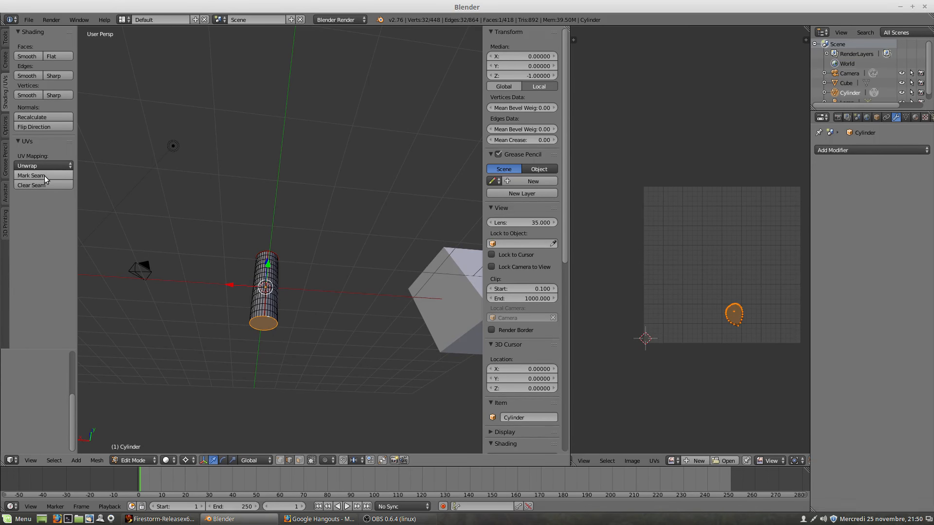
Select the whole cylinder and unwrap it again with the standard Unwrap method, using the marked cap seams.
{"action": "middle_click_drag", "start_coordinate": [288, 287], "coordinate": [292, 374]}
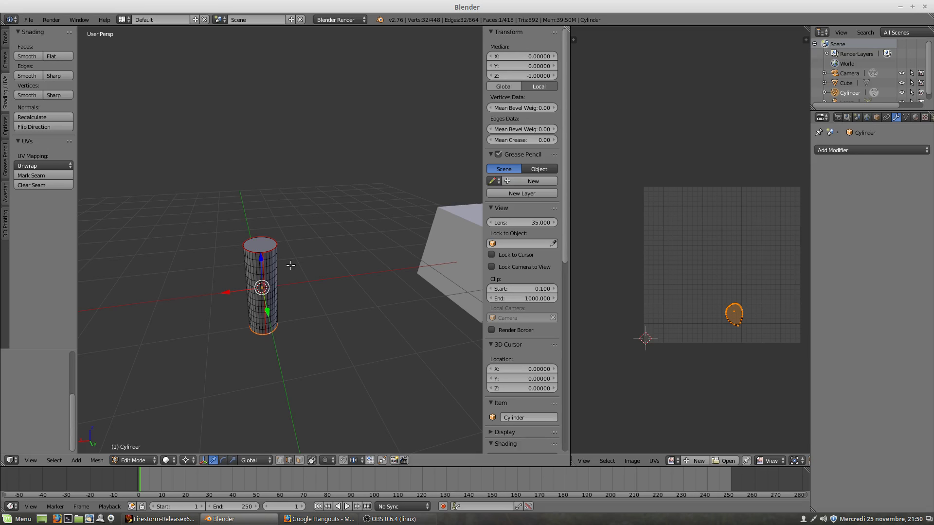
{"action": "key", "text": "a"}
{"action": "key", "text": "a"}
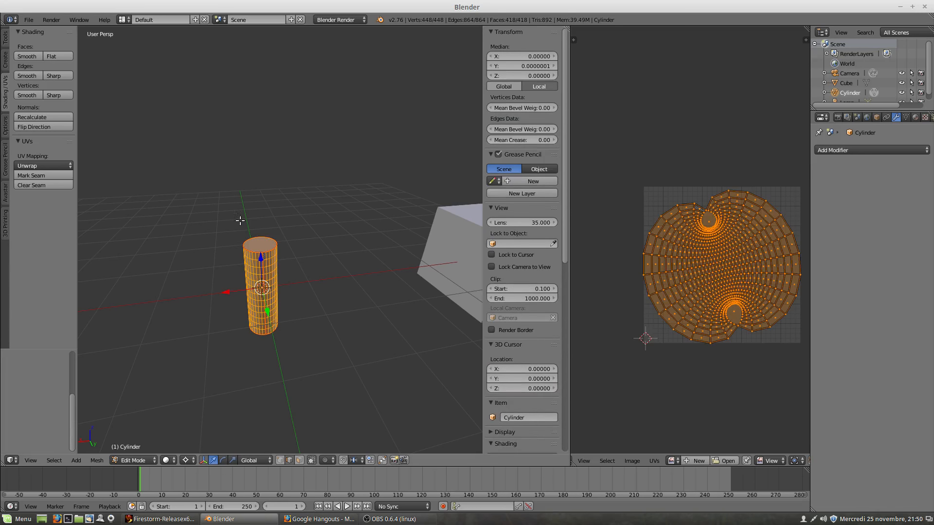
{"action": "left_click", "coordinate": [42, 166]}
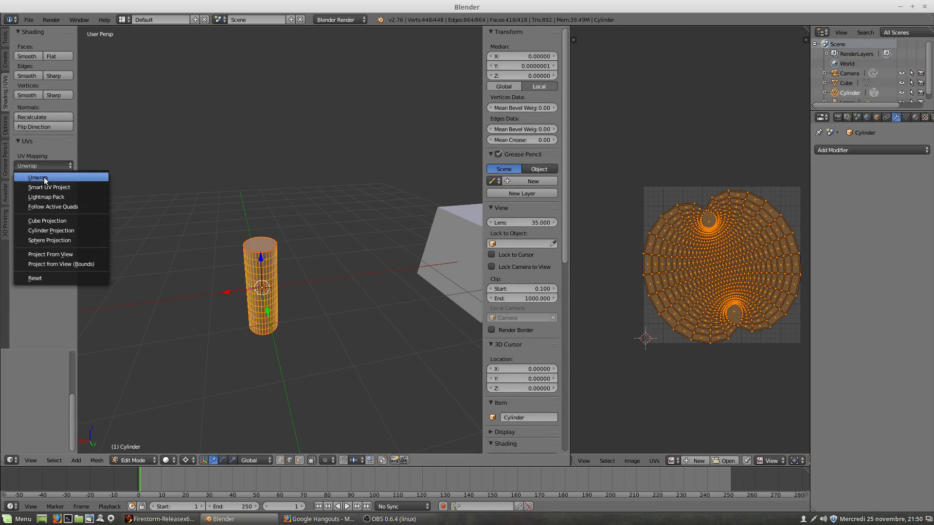
{"action": "left_click", "coordinate": [42, 176]}
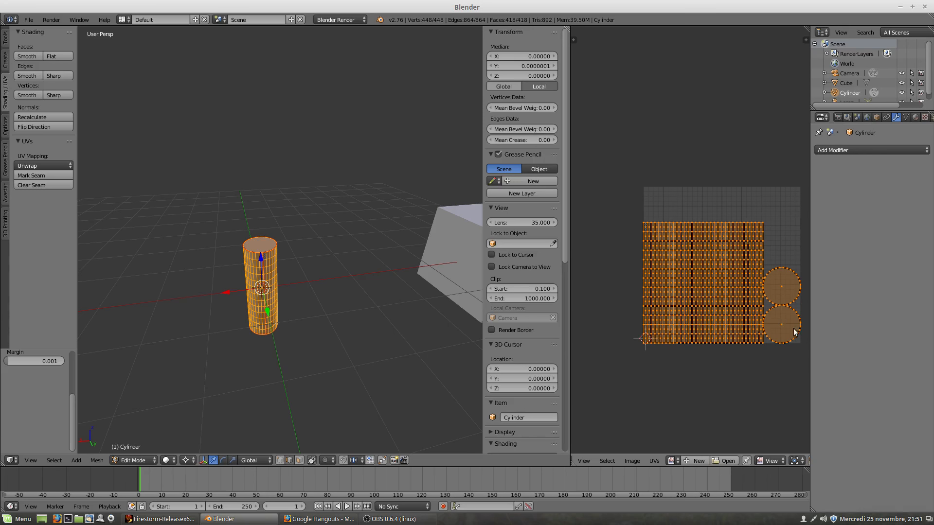
Set the unwrap margin to 0.044 to space the cap islands away from the cylinder's side island.
{"action": "scroll", "coordinate": [791, 340], "scroll_direction": "up", "scroll_amount": 1}
{"action": "scroll", "coordinate": [790, 339], "scroll_direction": "up", "scroll_amount": 1}
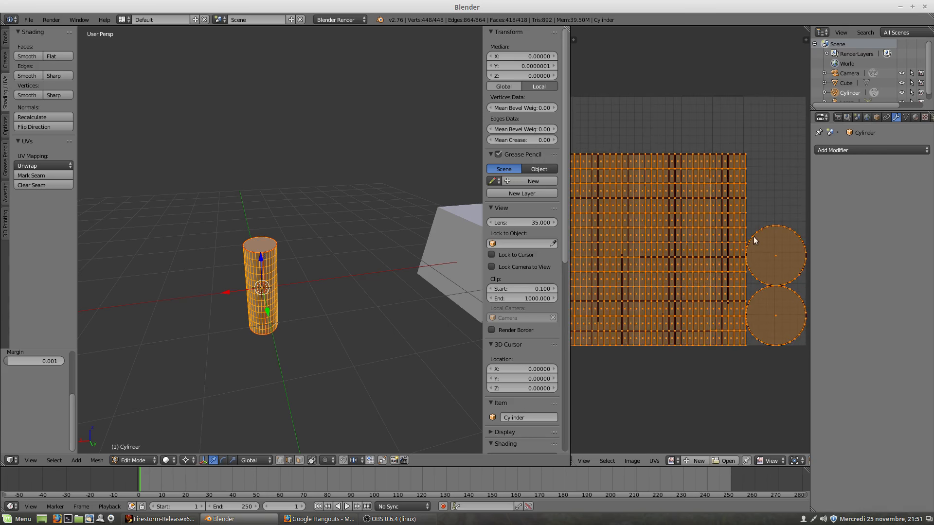
{"action": "scroll", "coordinate": [756, 277], "scroll_direction": "up", "scroll_amount": 4}
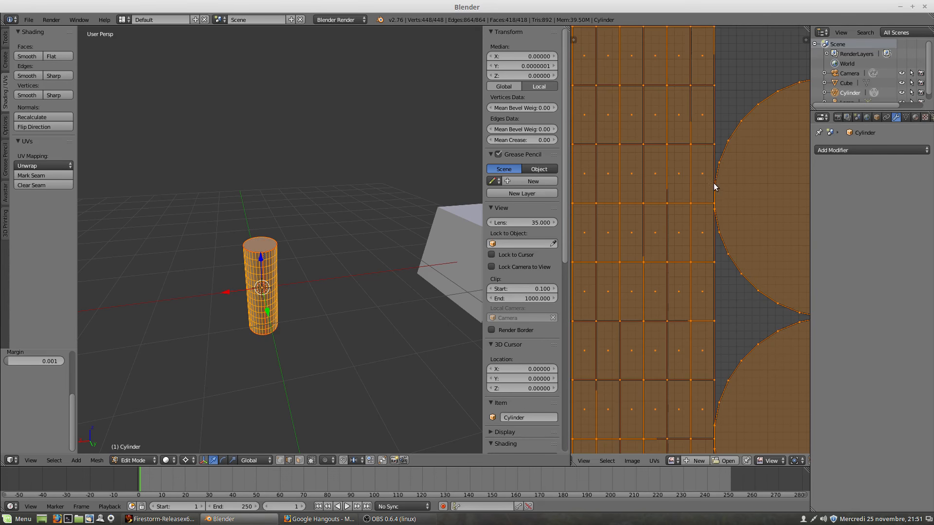
{"action": "key", "text": "a"}
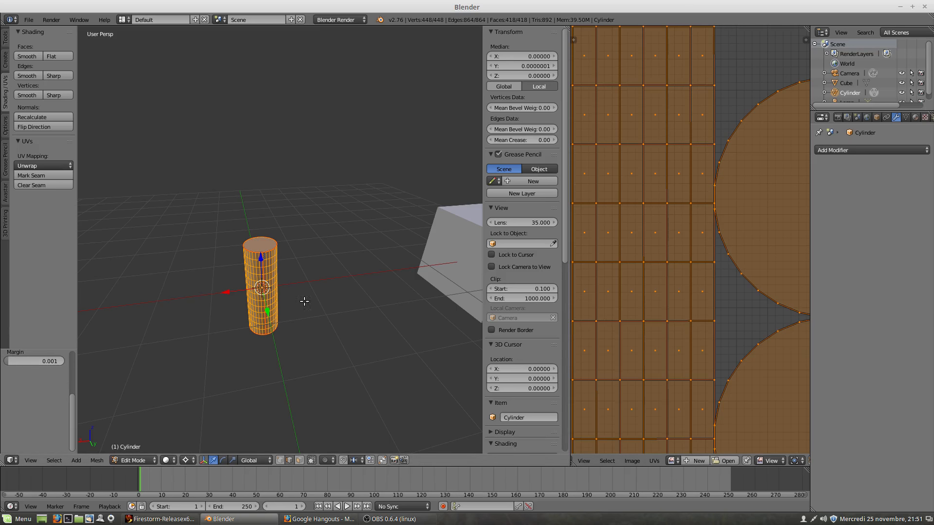
{"action": "mouse_move", "coordinate": [12, 364]}
{"action": "left_mouse_down"}
{"action": "mouse_move", "coordinate": [35, 364]}
{"action": "mouse_move", "coordinate": [11, 364]}
{"action": "left_mouse_up"}
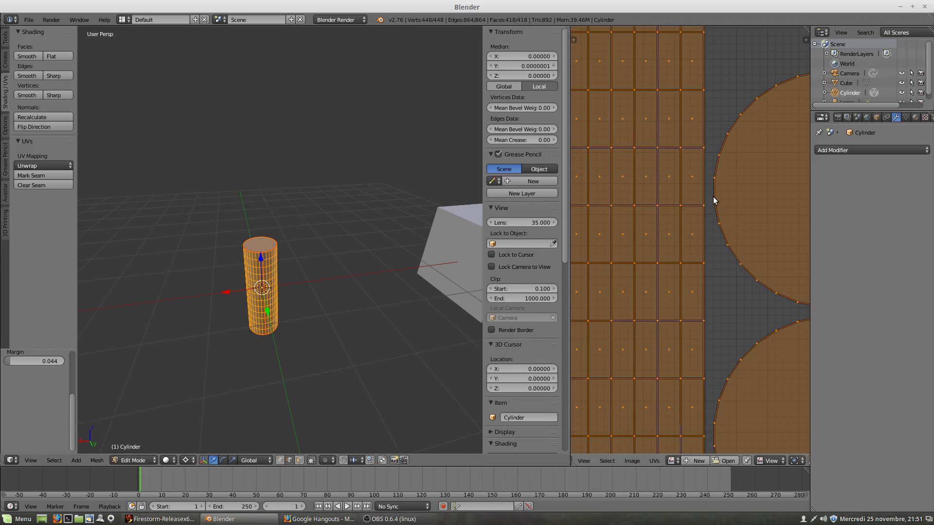
{"action": "scroll", "coordinate": [722, 243], "scroll_direction": "down", "scroll_amount": 5}
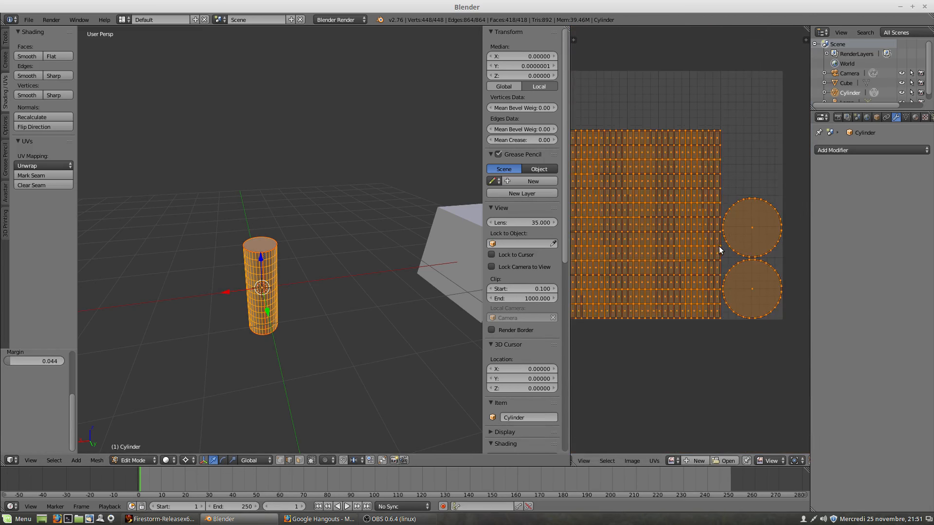
Increase the unwrap margin to 0.121 to widen the gaps between the cylinder's UV islands.
{"action": "scroll", "coordinate": [719, 245], "scroll_direction": "up", "scroll_amount": 5}
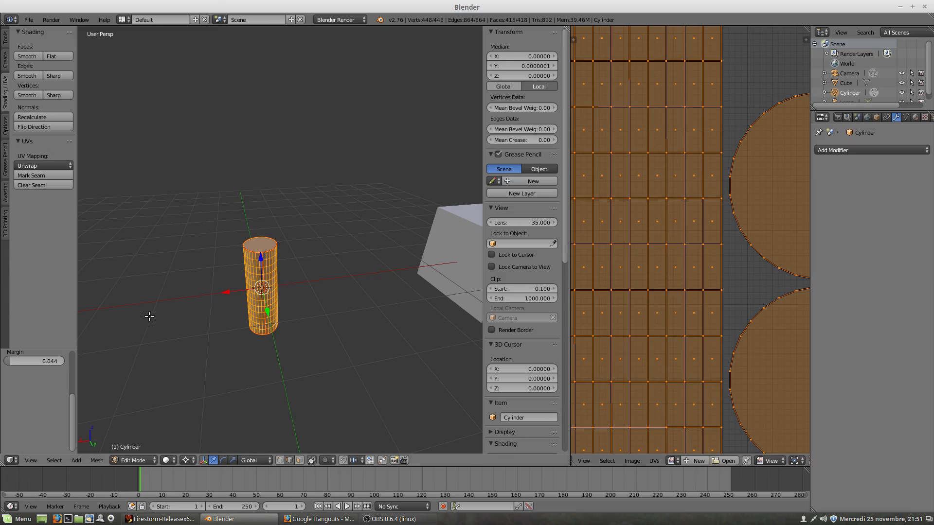
{"action": "left_click_drag", "start_coordinate": [13, 362], "coordinate": [26, 362]}
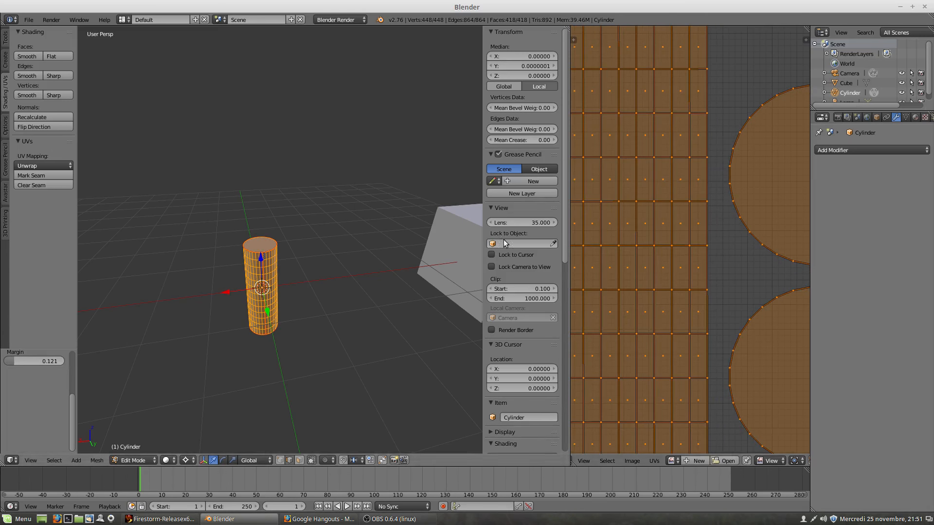
{"action": "scroll", "coordinate": [701, 252], "scroll_direction": "down", "scroll_amount": 4}
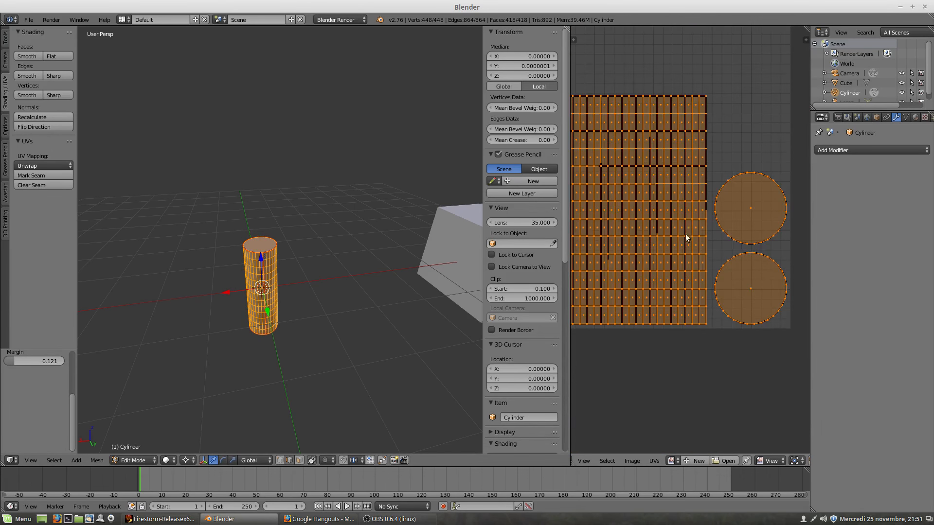
{"action": "scroll", "coordinate": [685, 243], "scroll_direction": "down", "scroll_amount": 2}
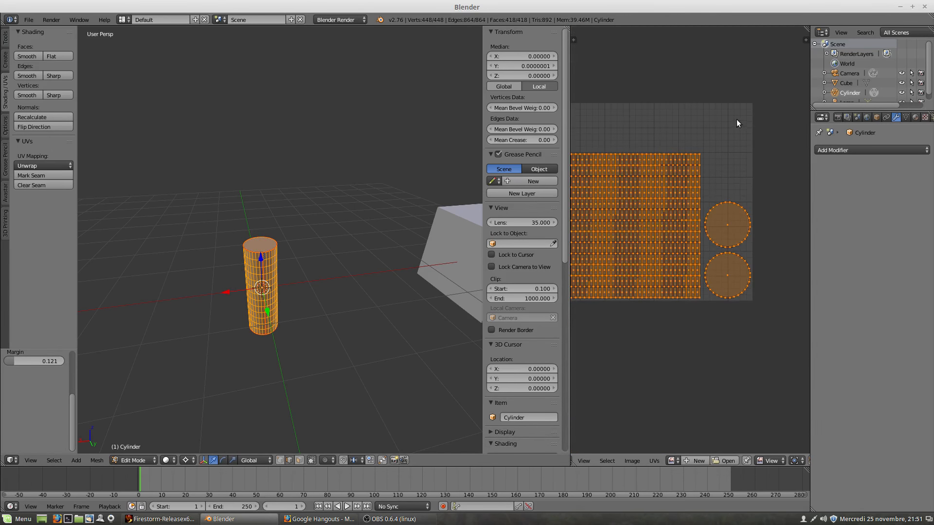
Move the upper circular cap island straight up into the upper-right corner of the UV grid, away from the other cap.
{"action": "right_click", "coordinate": [733, 226]}
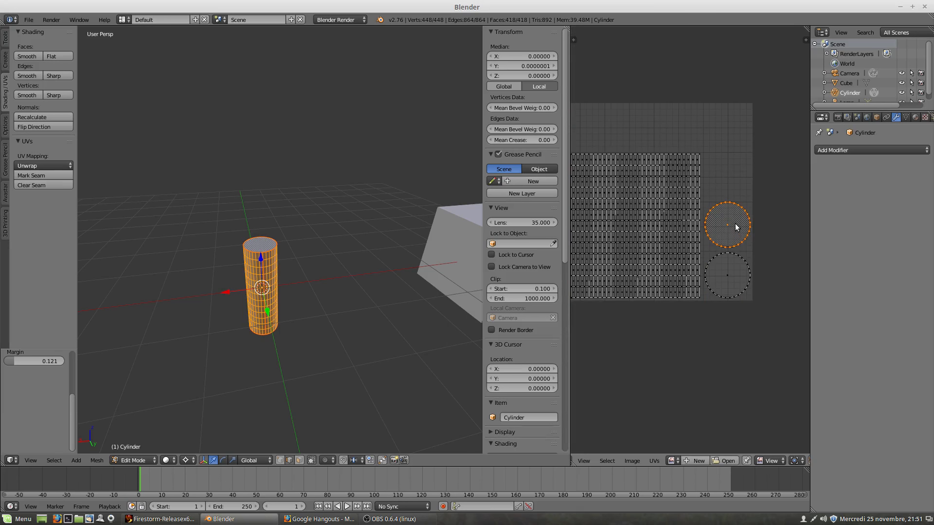
{"action": "key", "text": "g"}
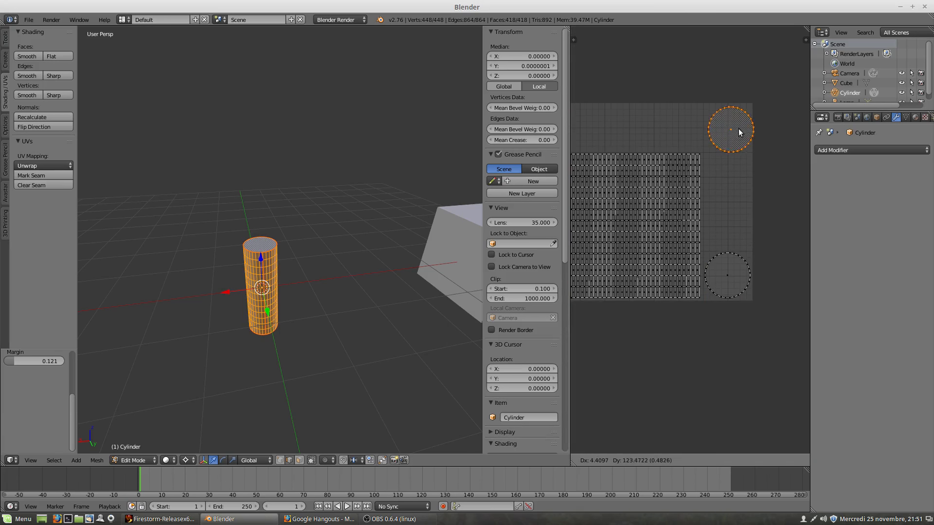
{"action": "left_click", "coordinate": [736, 131]}
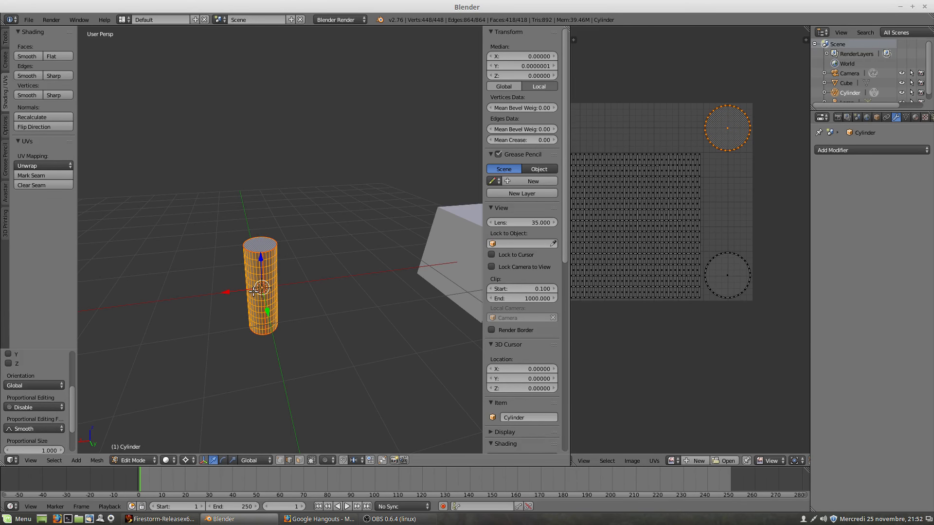
Examine the cylinder's caps and side from several angles and distances to relate them to the UV islands.
{"action": "scroll", "coordinate": [293, 233], "scroll_direction": "down", "scroll_amount": 4}
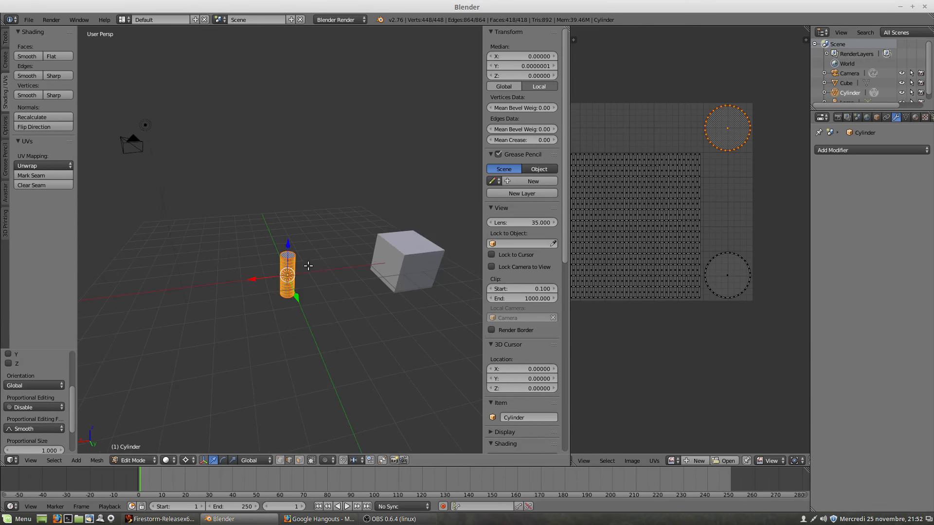
{"action": "middle_click_drag", "start_coordinate": [297, 292], "coordinate": [230, 281]}
{"action": "scroll", "coordinate": [306, 278], "scroll_direction": "up", "scroll_amount": 2}
{"action": "scroll", "coordinate": [307, 277], "scroll_direction": "up", "scroll_amount": 3}
{"action": "middle_click_drag", "start_coordinate": [206, 226], "coordinate": [177, 180]}
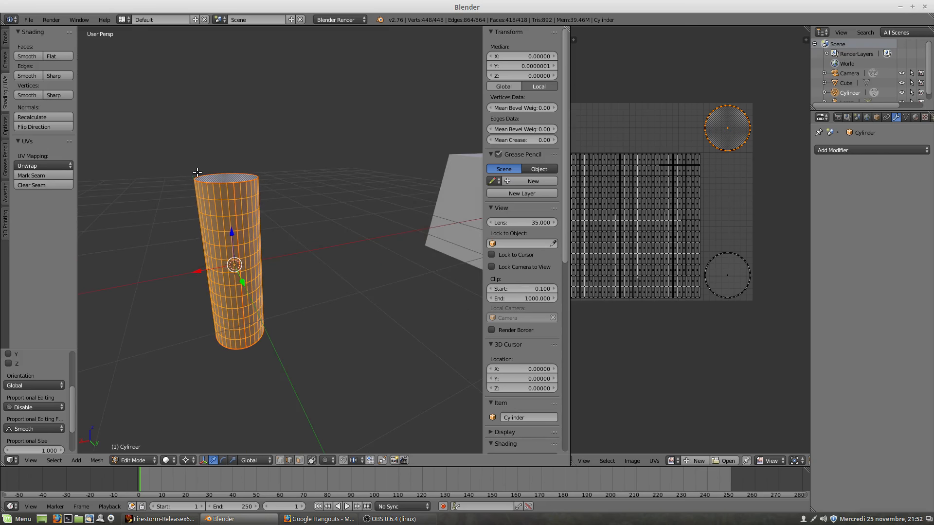
{"action": "middle_click_drag", "start_coordinate": [244, 175], "coordinate": [247, 362]}
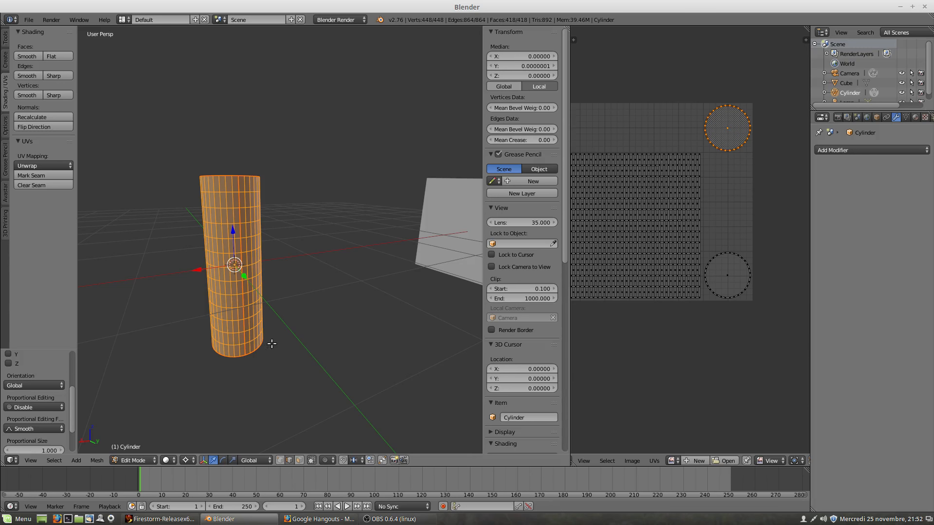
{"action": "scroll", "coordinate": [271, 337], "scroll_direction": "down", "scroll_amount": 5}
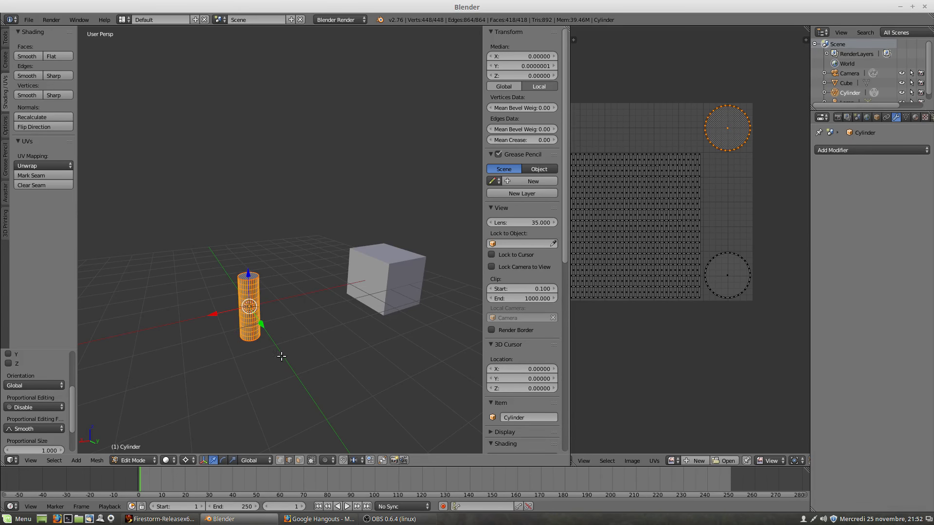
{"action": "scroll", "coordinate": [256, 347], "scroll_direction": "up", "scroll_amount": 5}
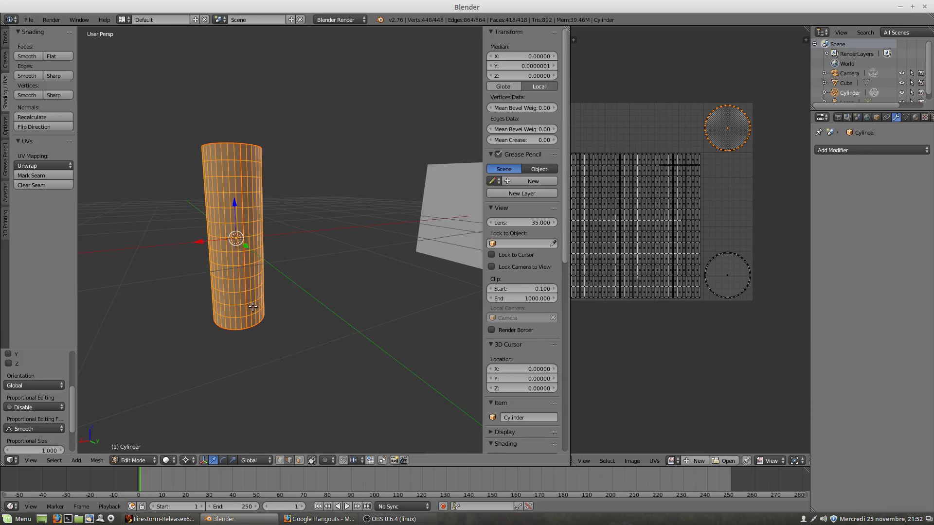
{"action": "middle_click_drag", "start_coordinate": [238, 302], "coordinate": [239, 339]}
{"action": "scroll", "coordinate": [272, 335], "scroll_direction": "down", "scroll_amount": 5}
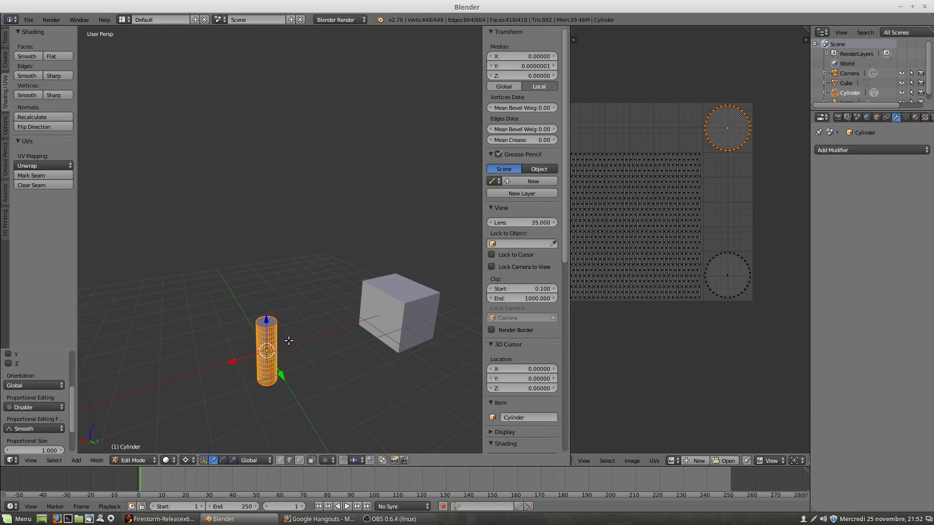
Return to Object Mode and move the cylinder away from the origin to about X -3.96, Y -2.05.
{"action": "key", "text": "Tab"}
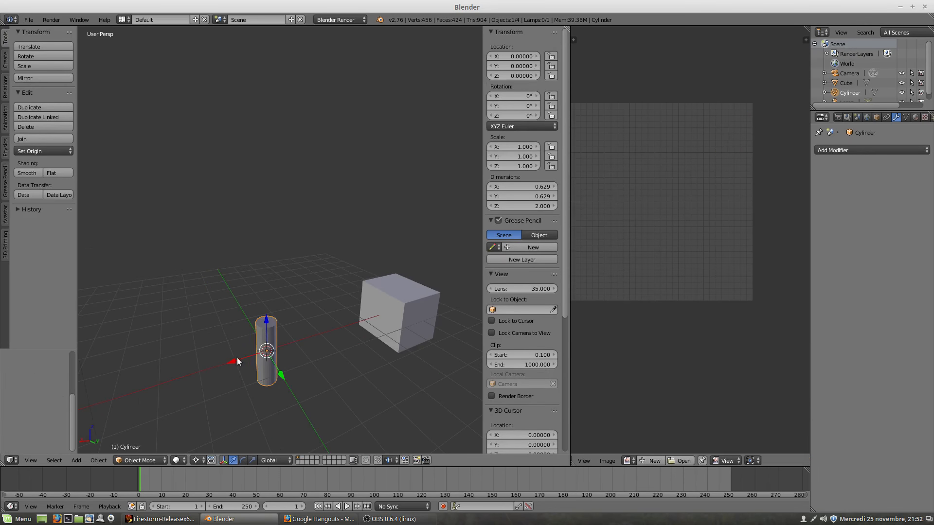
{"action": "left_click_drag", "start_coordinate": [232, 364], "coordinate": [334, 354]}
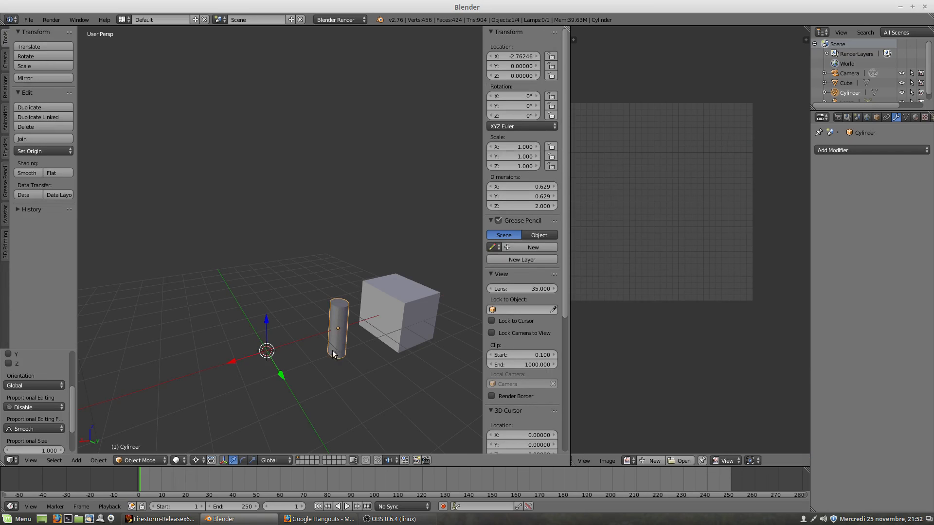
{"action": "left_click_drag", "start_coordinate": [280, 377], "coordinate": [278, 322]}
{"action": "left_click_drag", "start_coordinate": [242, 363], "coordinate": [266, 359]}
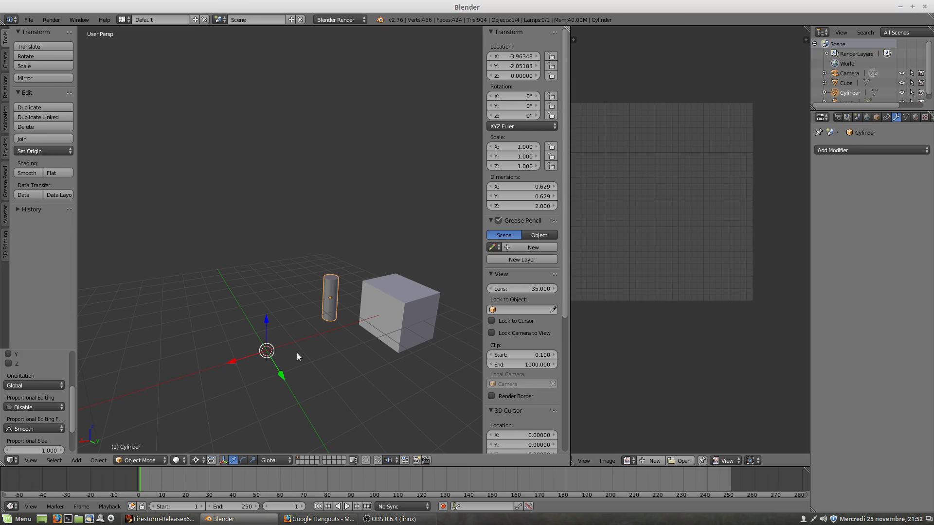
Add a UV sphere mesh at the scene origin.
{"action": "key", "text": "shift+a"}
{"action": "mouse_move", "coordinate": [285, 353]}
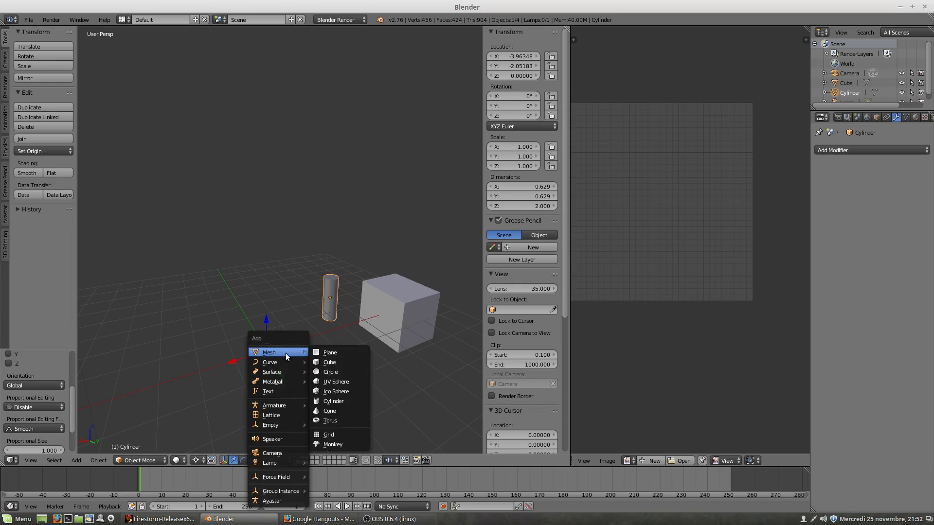
{"action": "left_click", "coordinate": [335, 381]}
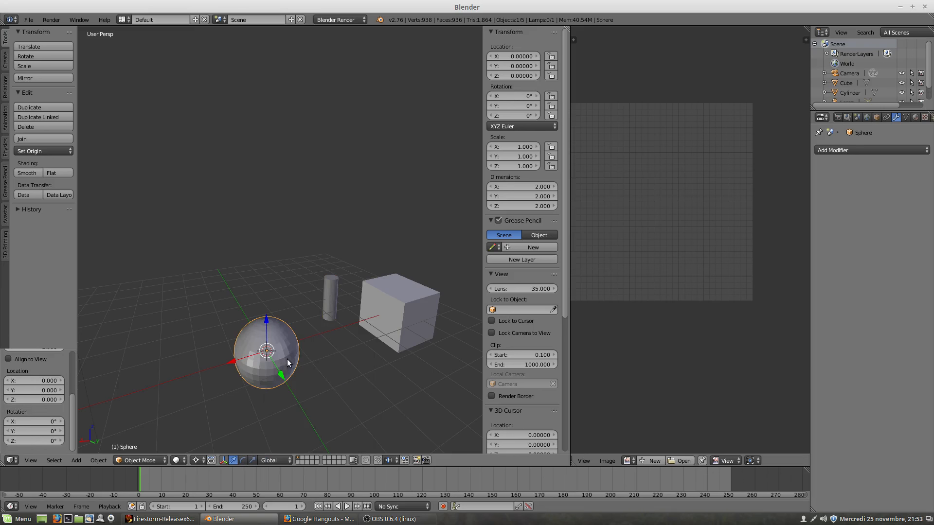
{"action": "scroll", "coordinate": [287, 359], "scroll_direction": "up", "scroll_amount": 5}
{"action": "scroll", "coordinate": [287, 359], "scroll_direction": "down", "scroll_amount": 3}
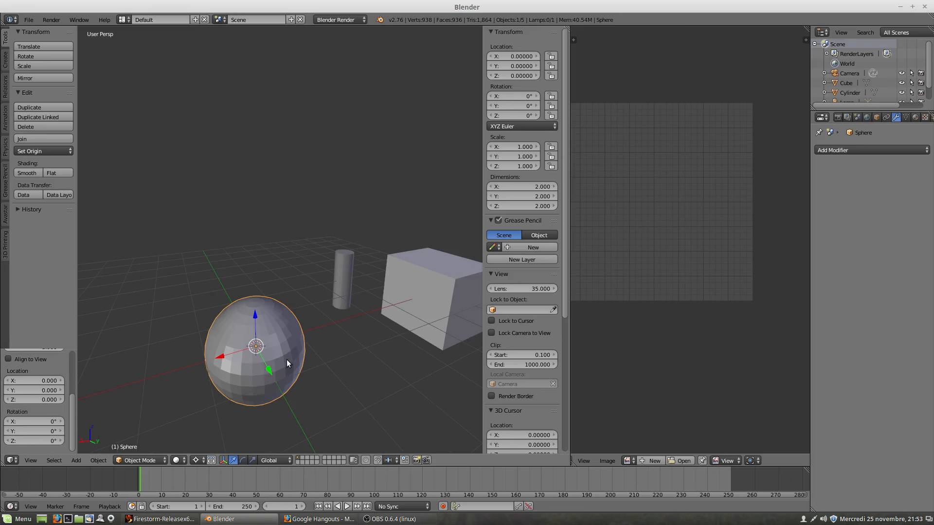
{"action": "middle_click_drag", "start_coordinate": [287, 360], "coordinate": [272, 337]}
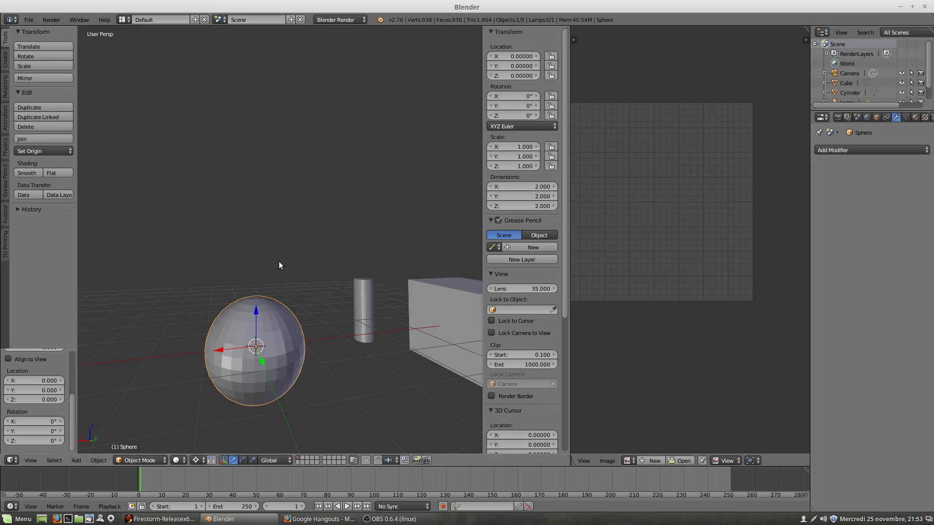
Select the cylinder and enter Edit Mode with its whole mesh selected.
{"action": "scroll", "coordinate": [256, 339], "scroll_direction": "down", "scroll_amount": 4}
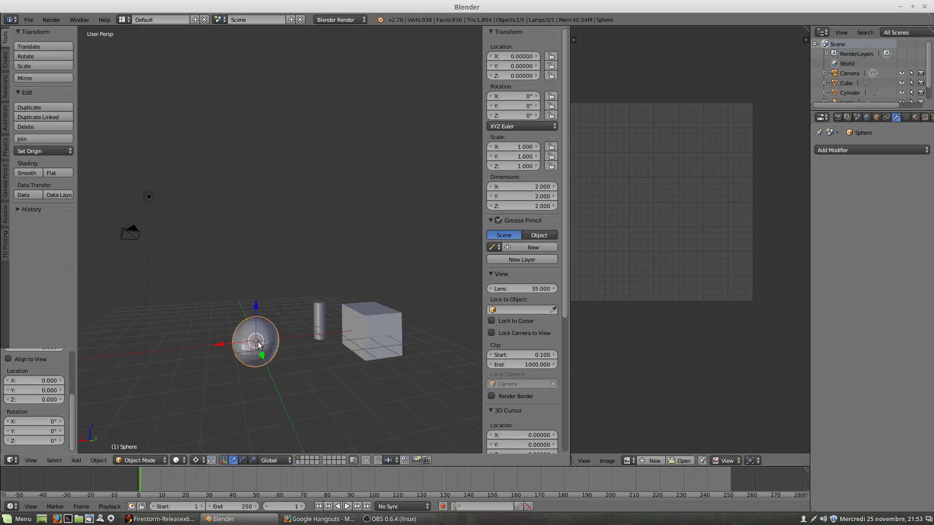
{"action": "scroll", "coordinate": [322, 331], "scroll_direction": "up", "scroll_amount": 4}
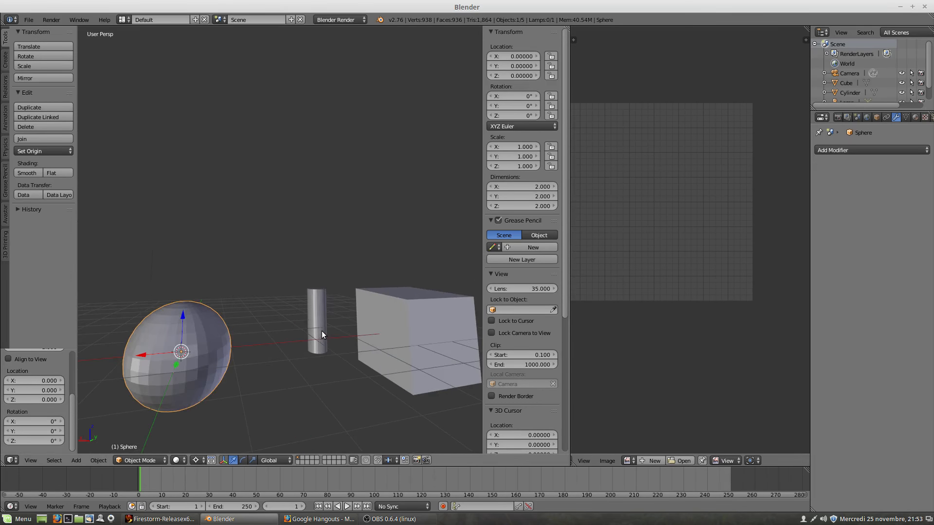
{"action": "right_click", "coordinate": [316, 316]}
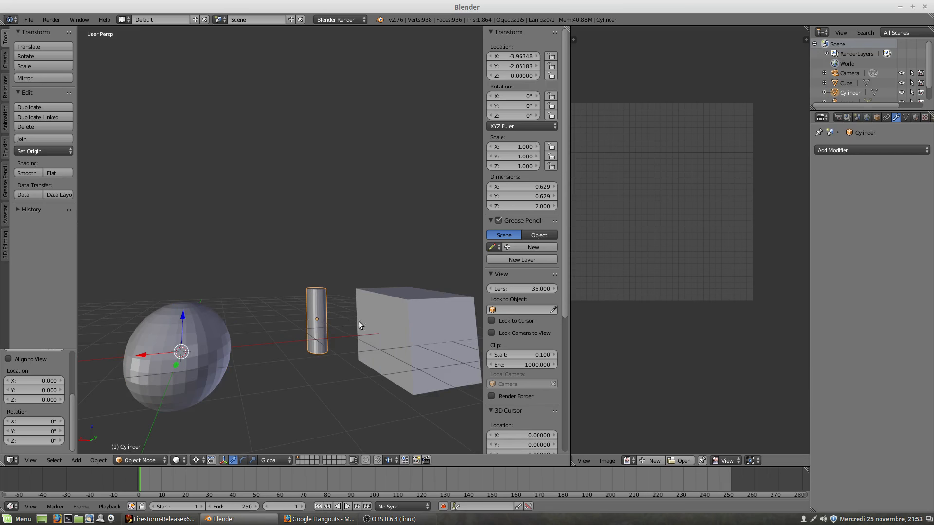
{"action": "key", "text": "Tab"}
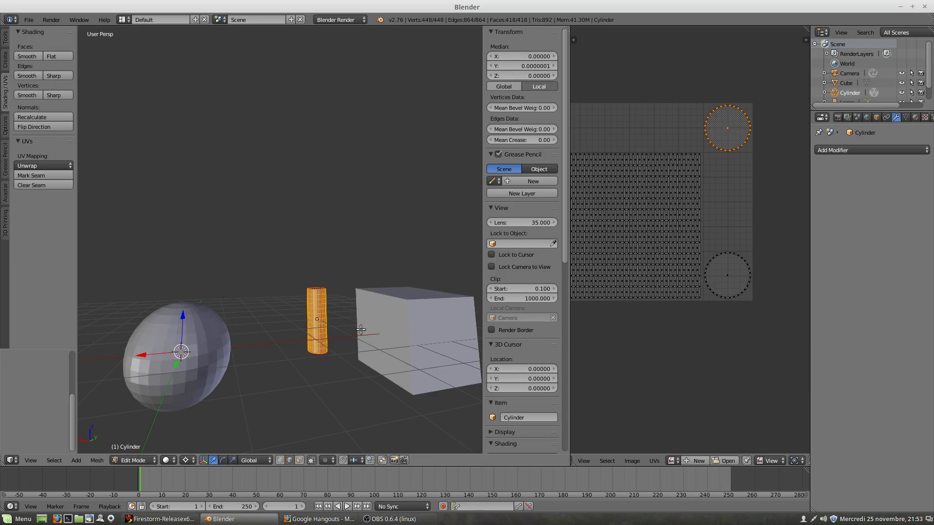
{"action": "key", "text": "s"}
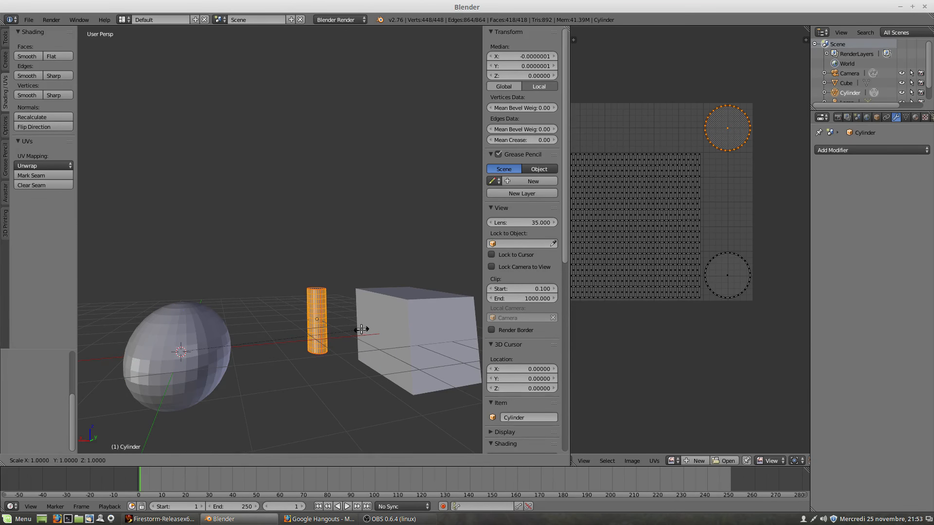
{"action": "key", "text": "shift+z"}
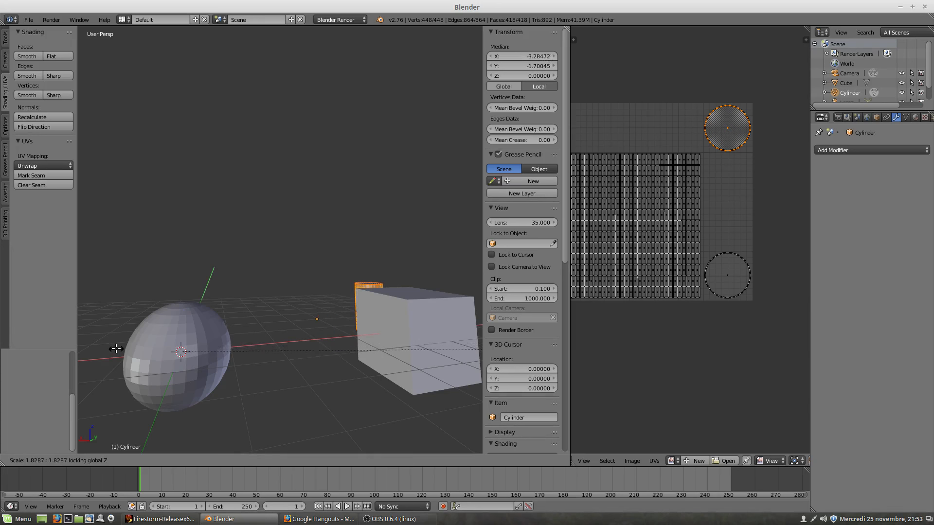
{"action": "key", "text": "Escape"}
Set the pivot point to Median Point and scale the whole cylinder in X and Y only until slightly wider than tall.
{"action": "left_click", "coordinate": [190, 460]}
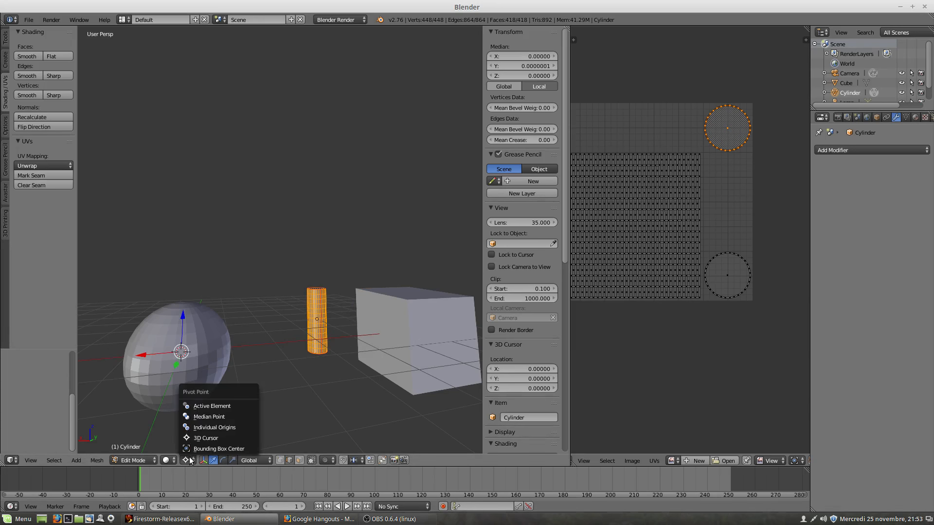
{"action": "left_click", "coordinate": [198, 418]}
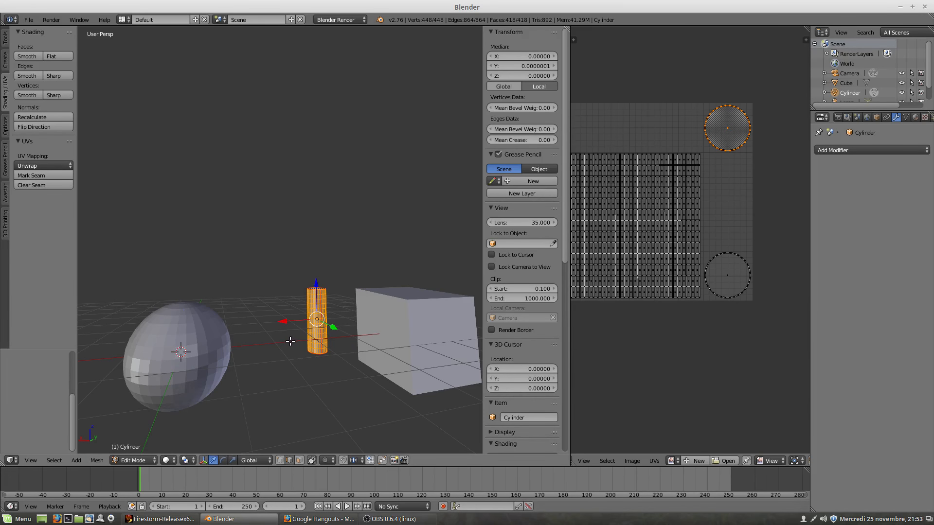
{"action": "key", "text": "s"}
{"action": "key", "text": "shift+z"}
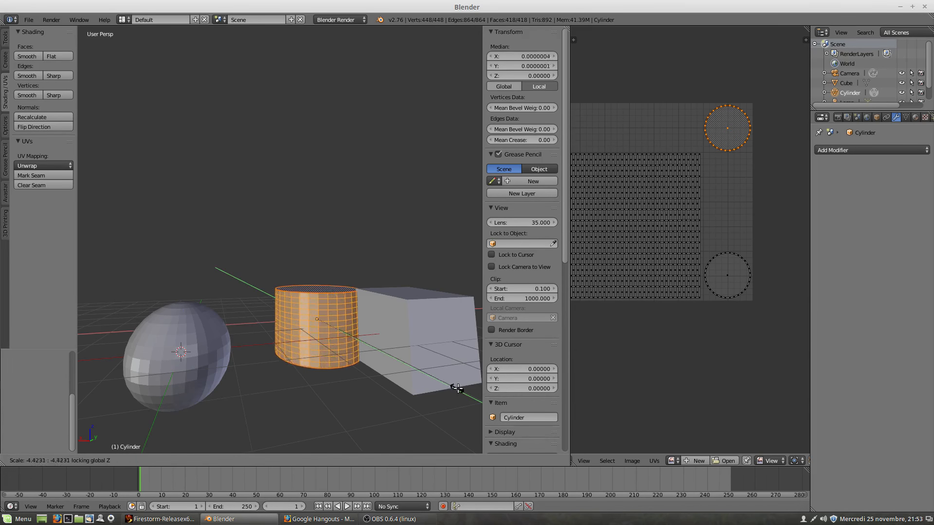
{"action": "left_click", "coordinate": [429, 379]}
Switch to face selection and select both the top and bottom cap faces of the cylinder.
{"action": "middle_click_drag", "start_coordinate": [335, 340], "coordinate": [338, 387]}
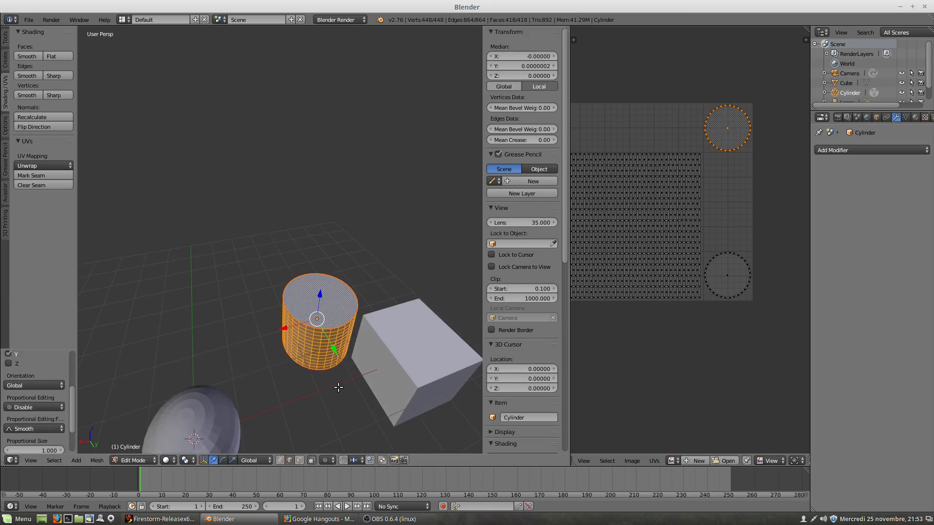
{"action": "right_click", "coordinate": [326, 298]}
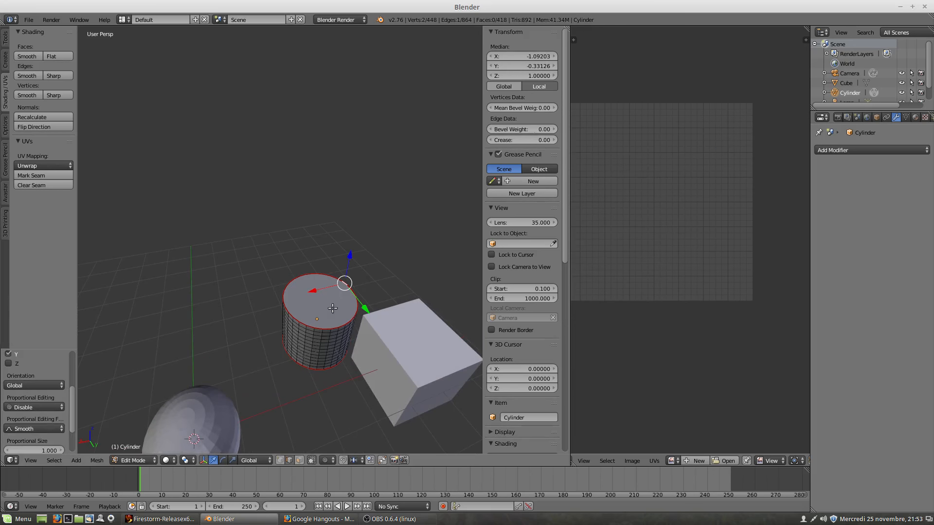
{"action": "left_click", "coordinate": [299, 460]}
{"action": "right_click", "coordinate": [321, 303]}
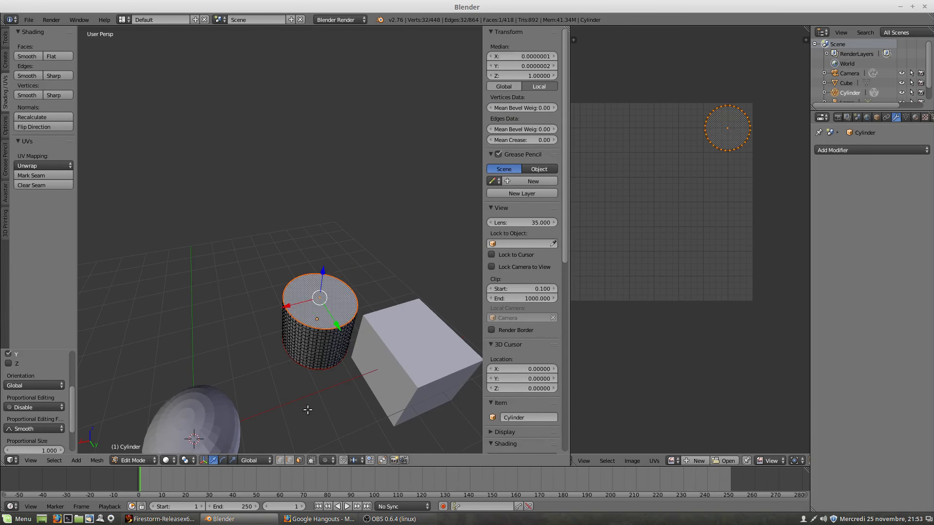
{"action": "middle_click_drag", "start_coordinate": [306, 406], "coordinate": [323, 365]}
{"action": "right_click", "coordinate": [323, 364], "text": "shift"}
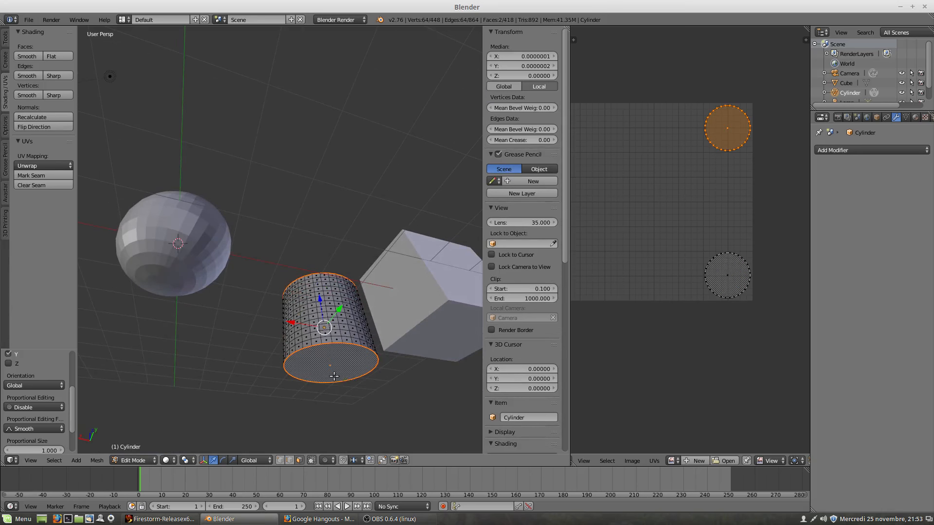
Enable Connected proportional editing and scale both cylinder caps uniformly to about 0.37 with a proportional size of 1.10.
{"action": "middle_click_drag", "start_coordinate": [306, 284], "coordinate": [310, 372]}
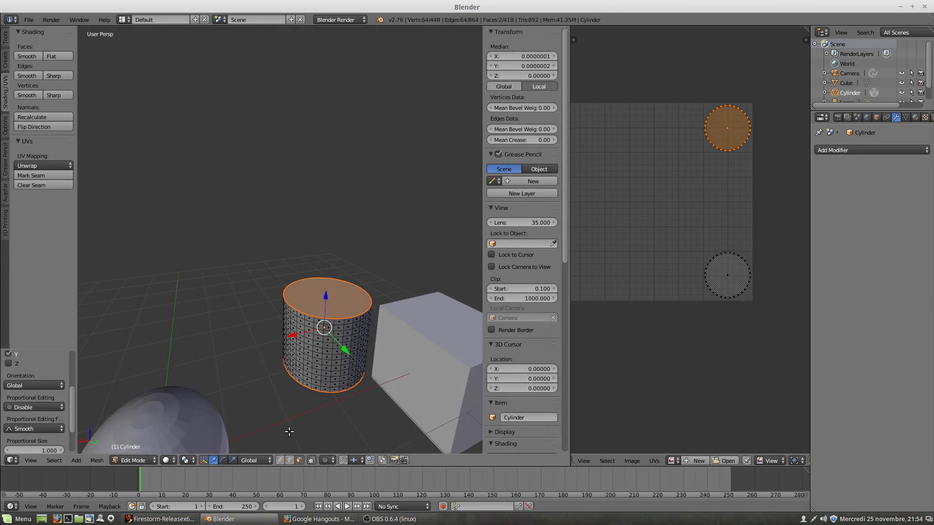
{"action": "left_click", "coordinate": [326, 460]}
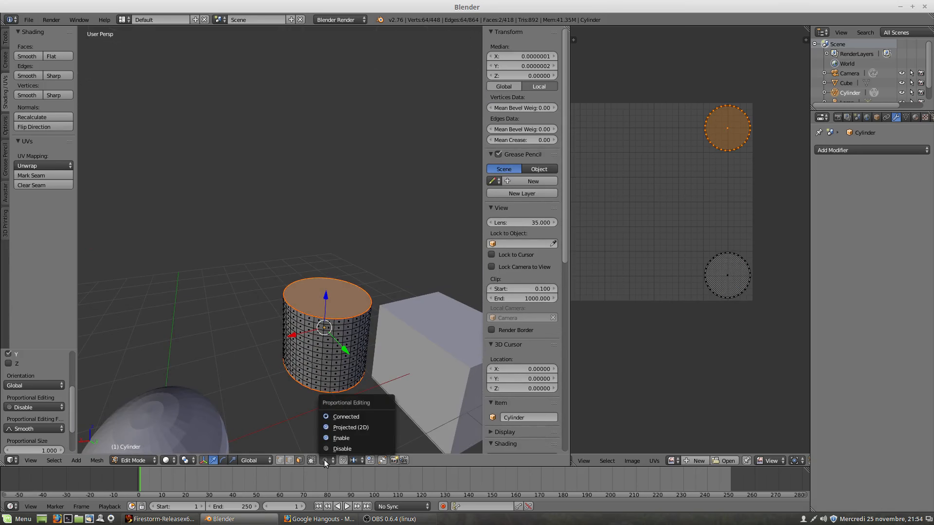
{"action": "left_click", "coordinate": [344, 417]}
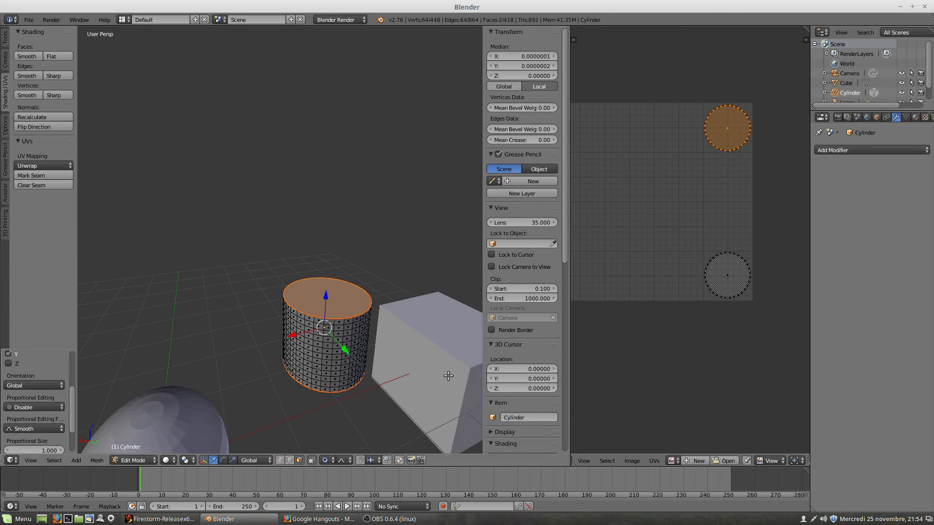
{"action": "key", "text": "s"}
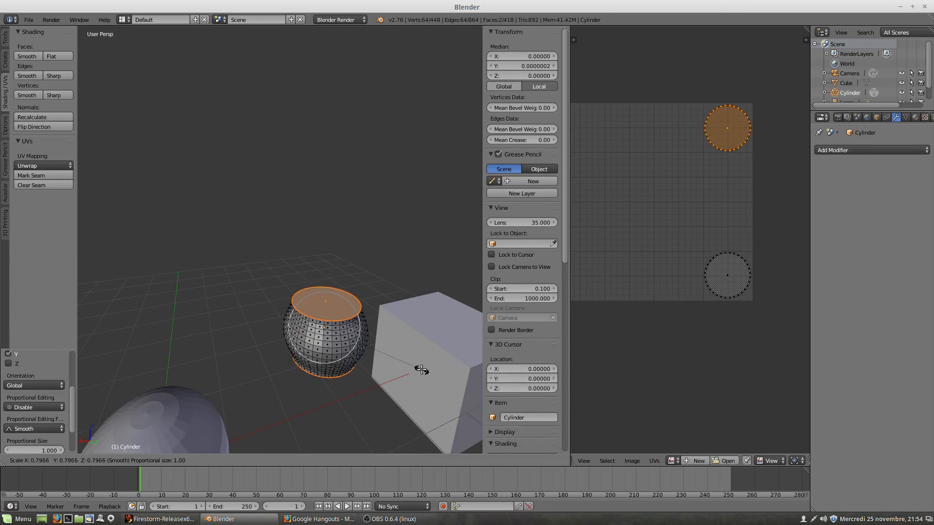
{"action": "scroll", "coordinate": [412, 362], "scroll_direction": "up", "scroll_amount": 4}
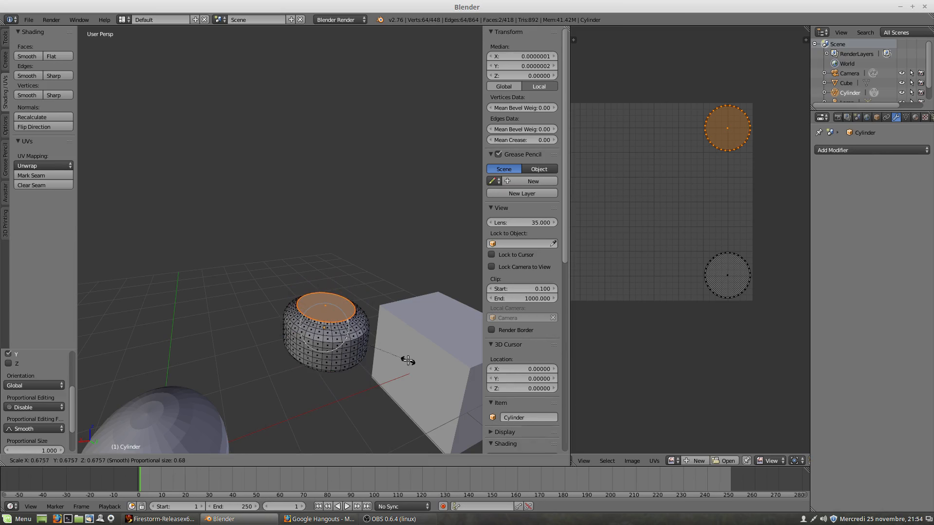
{"action": "scroll", "coordinate": [381, 352], "scroll_direction": "down", "scroll_amount": 3}
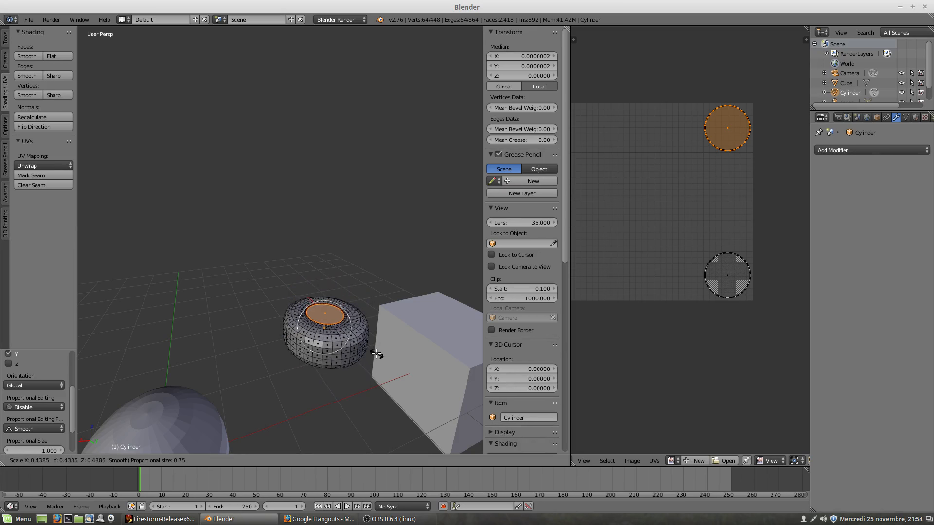
{"action": "scroll", "coordinate": [374, 352], "scroll_direction": "down", "scroll_amount": 2}
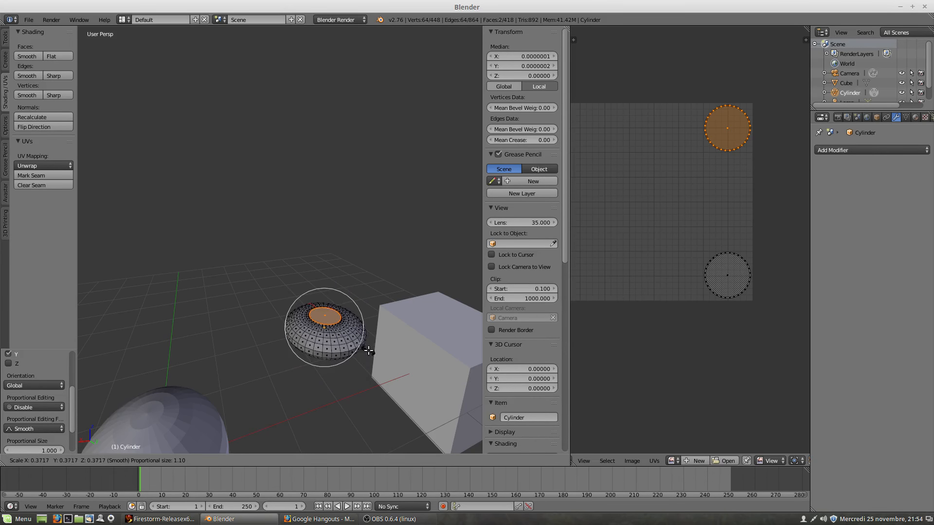
{"action": "left_click", "coordinate": [371, 353]}
Stretch the two caps apart along Z with proportional size 1.10 to make the flattened shape rounder.
{"action": "middle_click_drag", "start_coordinate": [370, 354], "coordinate": [320, 339]}
{"action": "key", "text": "s"}
{"action": "key", "text": "z"}
{"action": "left_click", "coordinate": [374, 422]}
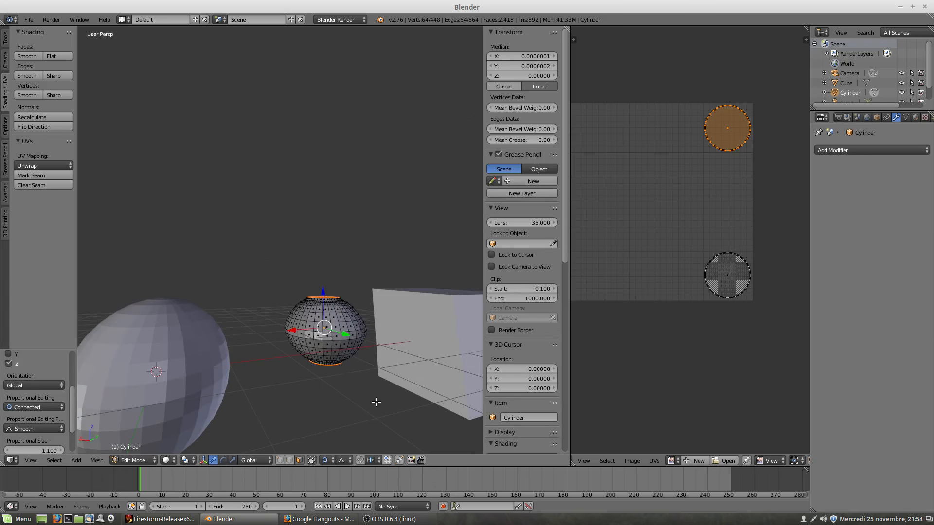
Scale both caps in X and Y only to about 0.3 with the proportional size reduced to about 0.51.
{"action": "key", "text": "s"}
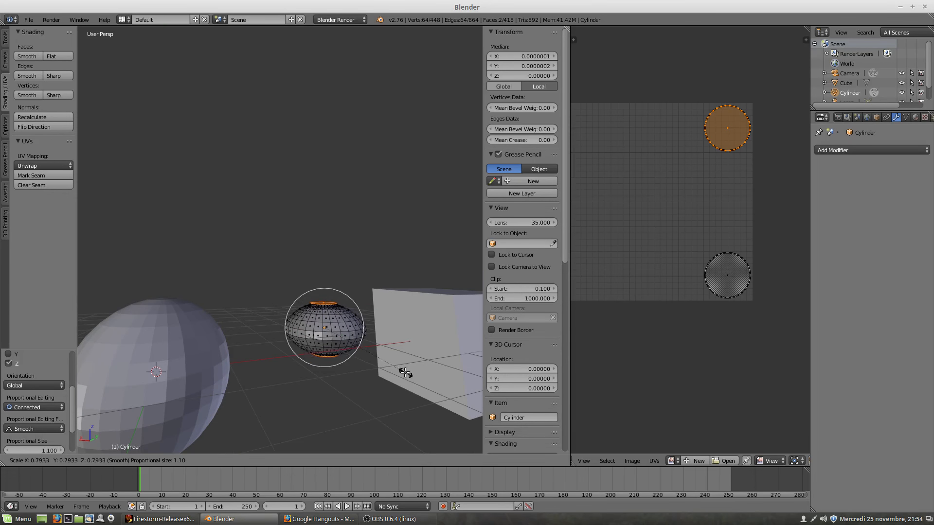
{"action": "scroll", "coordinate": [404, 373], "scroll_direction": "up", "scroll_amount": 7}
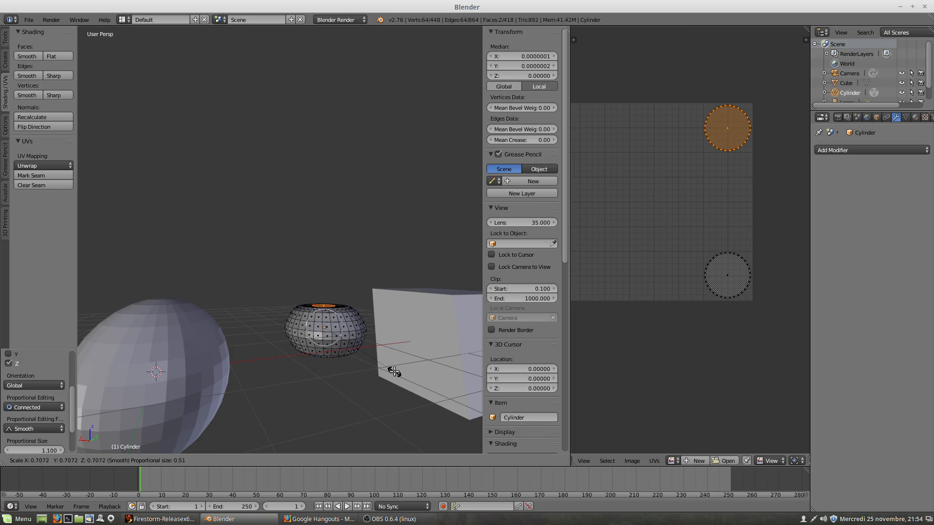
{"action": "key", "text": "shift+z"}
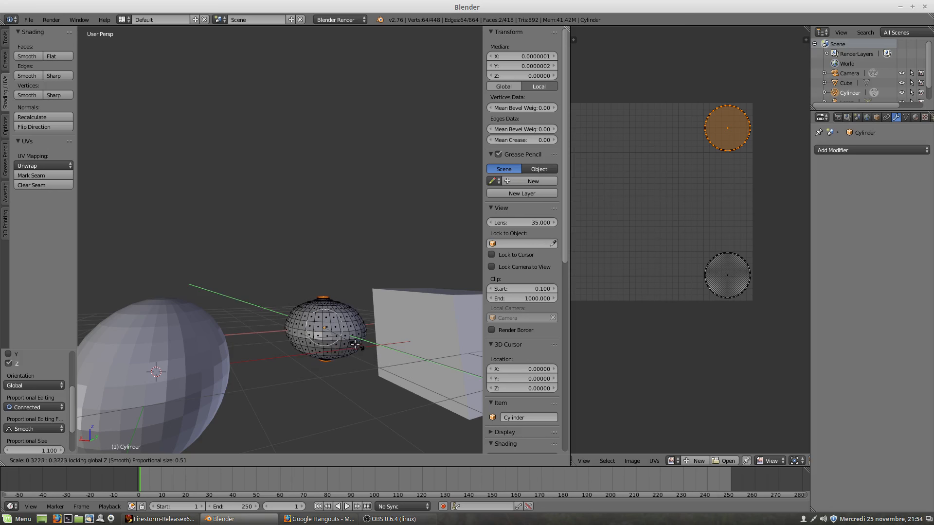
{"action": "left_click", "coordinate": [349, 341]}
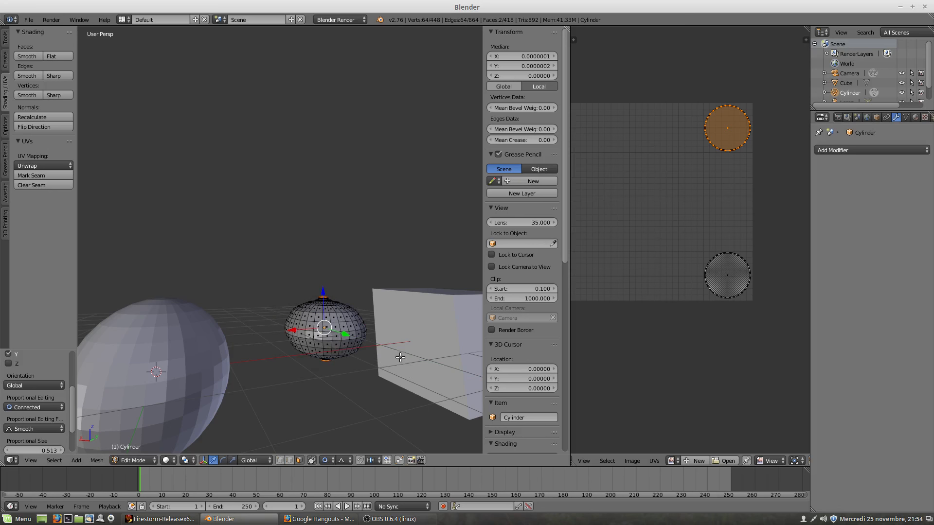
Scale the caps along Z to about 0.88 with proportional size 0.11, flattening the raised necks into the surface.
{"action": "scroll", "coordinate": [400, 357], "scroll_direction": "up", "scroll_amount": 2}
{"action": "mouse_move", "coordinate": [400, 357]}
{"action": "middle_mouse_down"}
{"action": "mouse_move", "coordinate": [392, 342]}
{"action": "mouse_move", "coordinate": [398, 356]}
{"action": "middle_mouse_up"}
{"action": "middle_click_drag", "start_coordinate": [341, 372], "coordinate": [347, 385]}
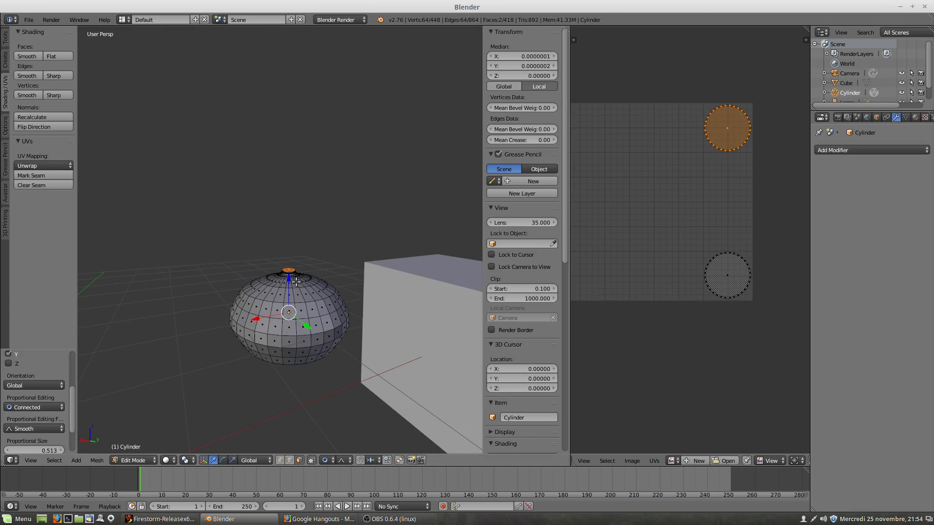
{"action": "scroll", "coordinate": [296, 281], "scroll_direction": "up", "scroll_amount": 5}
{"action": "key", "text": "s"}
{"action": "key", "text": "z"}
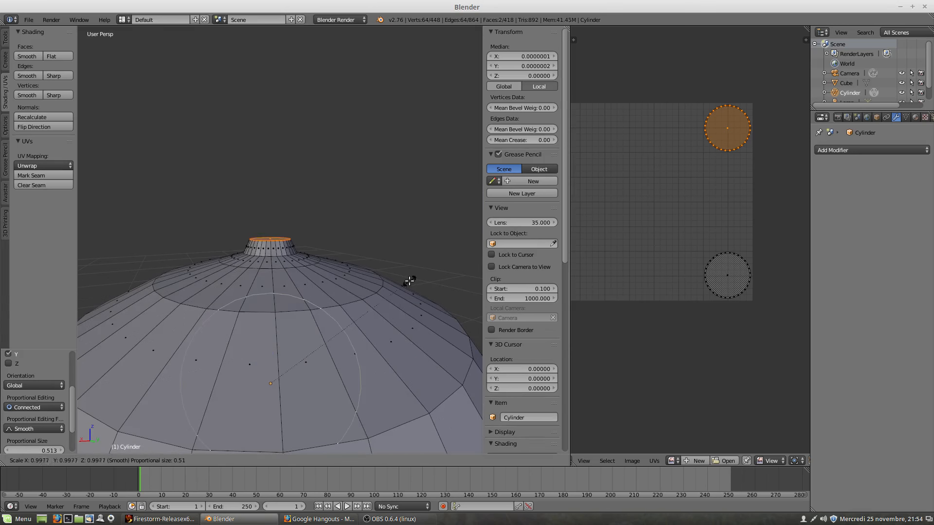
{"action": "scroll", "coordinate": [382, 273], "scroll_direction": "up", "scroll_amount": 12}
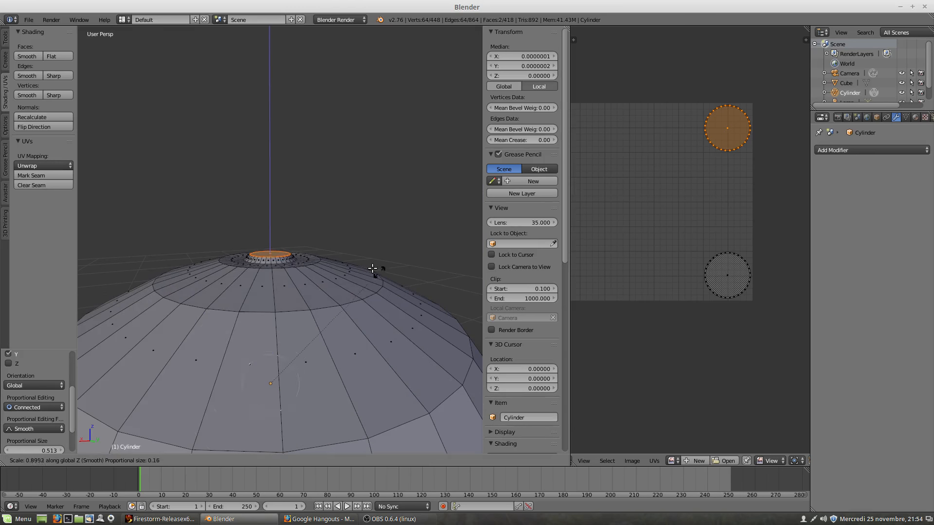
{"action": "scroll", "coordinate": [371, 268], "scroll_direction": "up", "scroll_amount": 4}
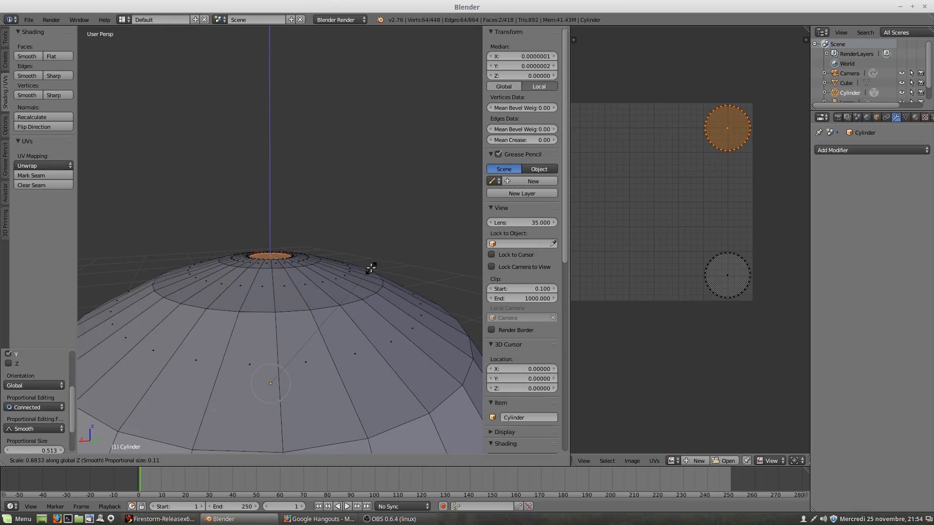
{"action": "left_click", "coordinate": [423, 283]}
Shrink both caps in X and Y only to tiny discs with proportional size 0.11.
{"action": "key", "text": "s"}
{"action": "key", "text": "shift+z"}
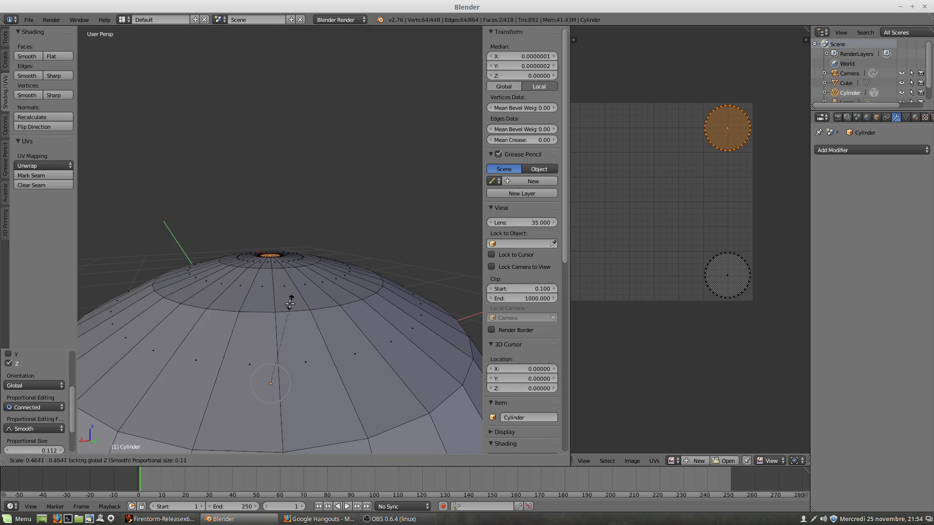
{"action": "left_click", "coordinate": [272, 340]}
Scale the caps along Z by about 1.4 with proportional size 1.10 to turn the cylinder into a near-spherical shape.
{"action": "scroll", "coordinate": [272, 350], "scroll_direction": "down", "scroll_amount": 6}
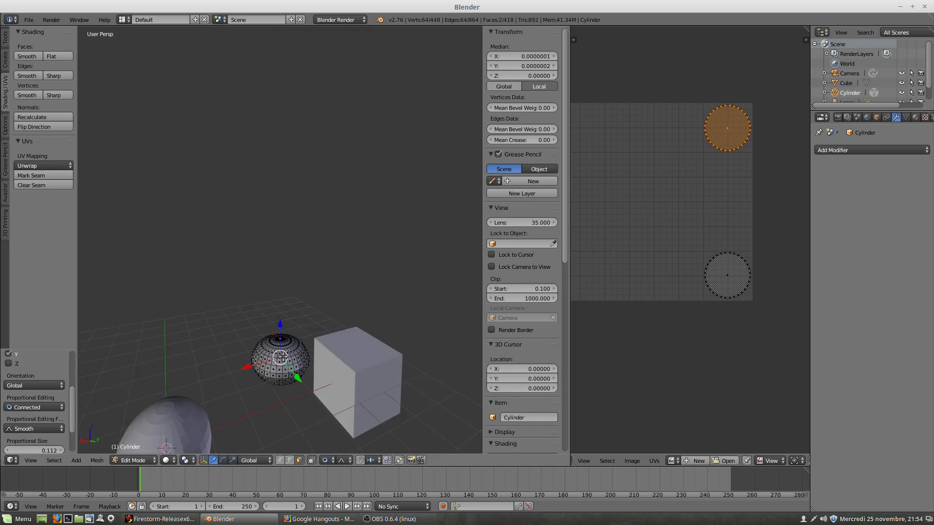
{"action": "middle_click_drag", "start_coordinate": [289, 370], "coordinate": [291, 290], "text": "shift"}
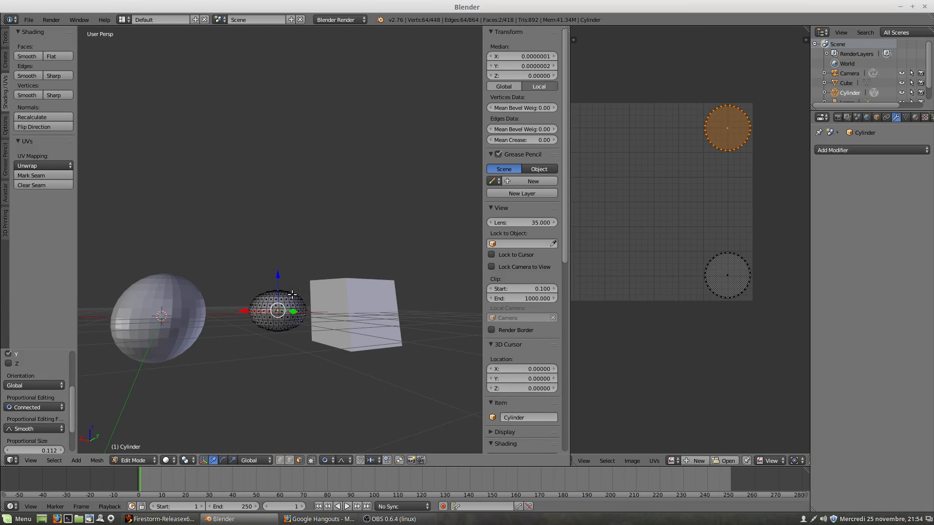
{"action": "key", "text": "s"}
{"action": "key", "text": "z"}
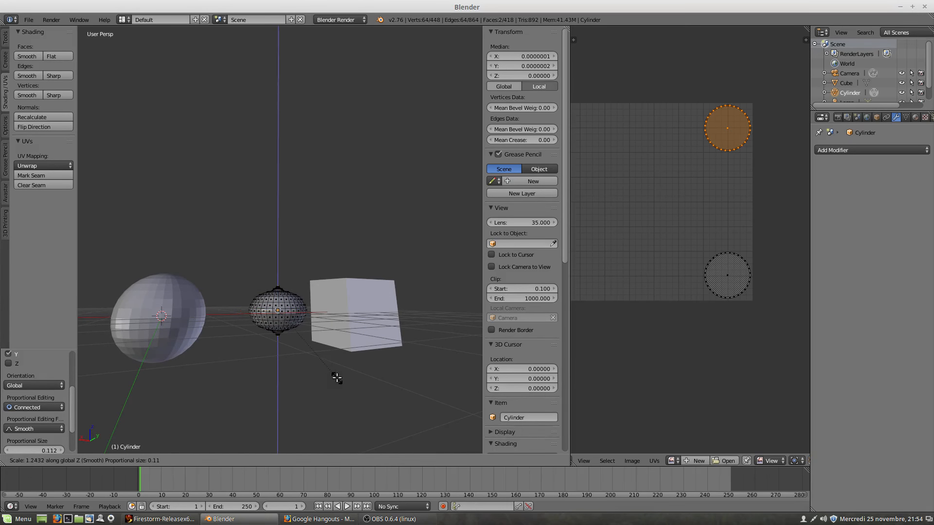
{"action": "scroll", "coordinate": [336, 376], "scroll_direction": "down", "scroll_amount": 19}
{"action": "scroll", "coordinate": [335, 375], "scroll_direction": "down", "scroll_amount": 8}
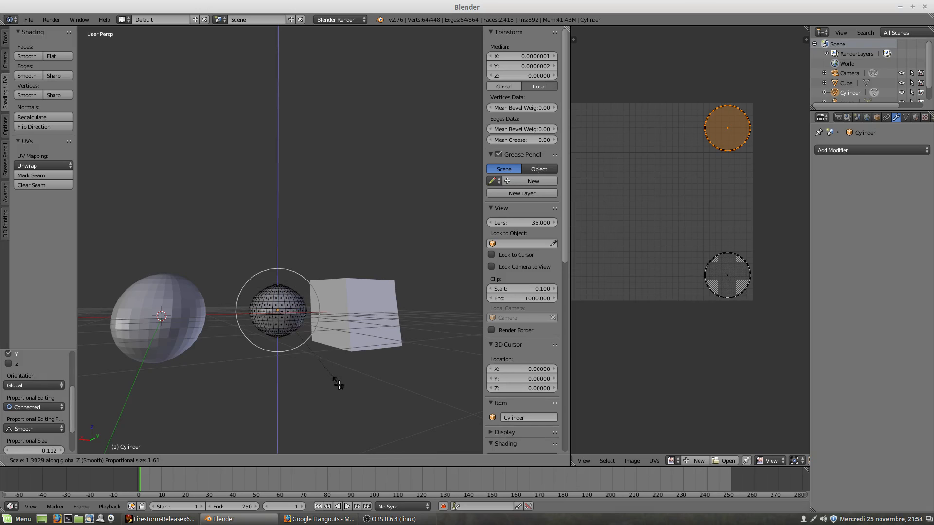
{"action": "scroll", "coordinate": [342, 391], "scroll_direction": "down", "scroll_amount": 2}
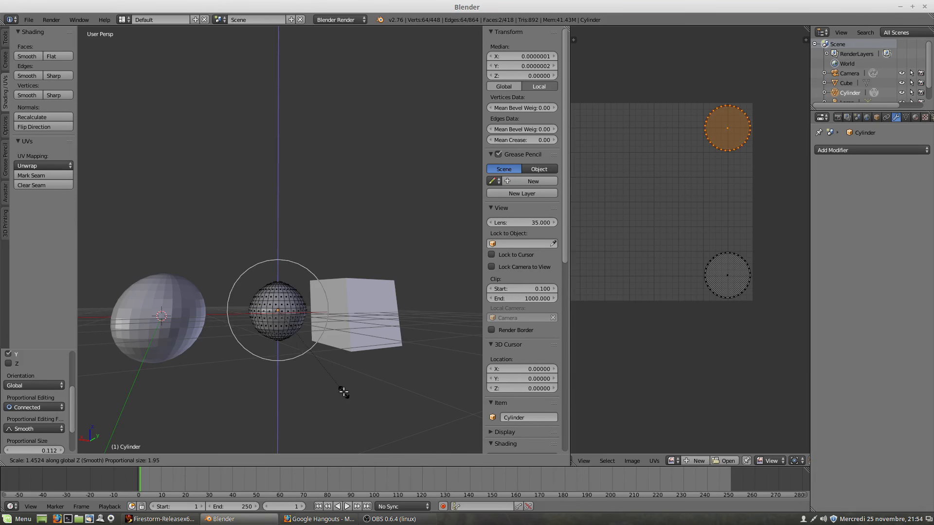
{"action": "scroll", "coordinate": [343, 389], "scroll_direction": "up", "scroll_amount": 2}
{"action": "scroll", "coordinate": [342, 387], "scroll_direction": "up", "scroll_amount": 4}
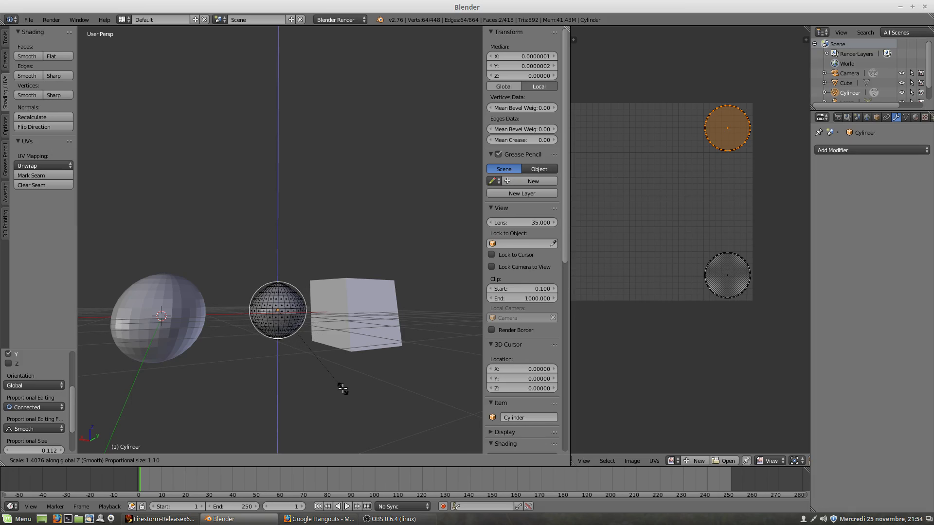
{"action": "left_click", "coordinate": [340, 380]}
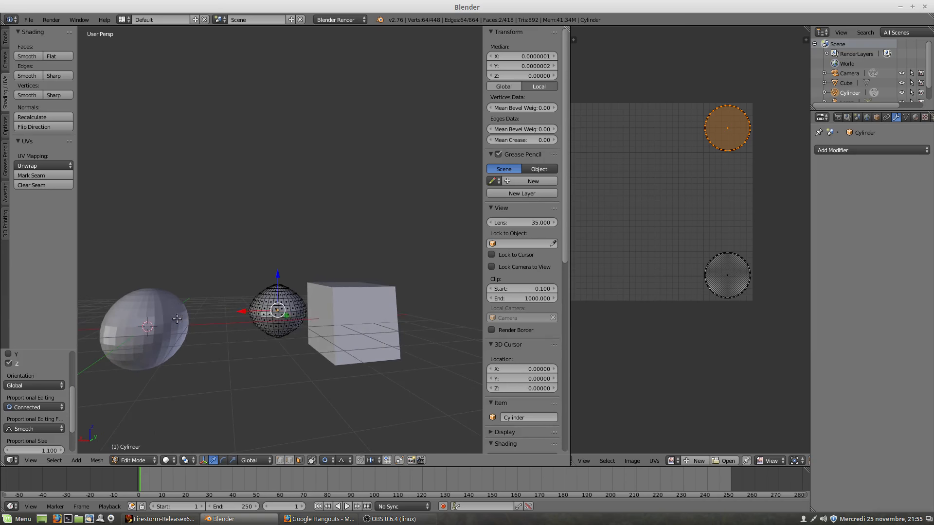
Leave the cylinder's Edit Mode, select the UV sphere and enter Edit Mode on it.
{"action": "middle_click_drag", "start_coordinate": [146, 323], "coordinate": [282, 336]}
{"action": "scroll", "coordinate": [344, 340], "scroll_direction": "up", "scroll_amount": 3}
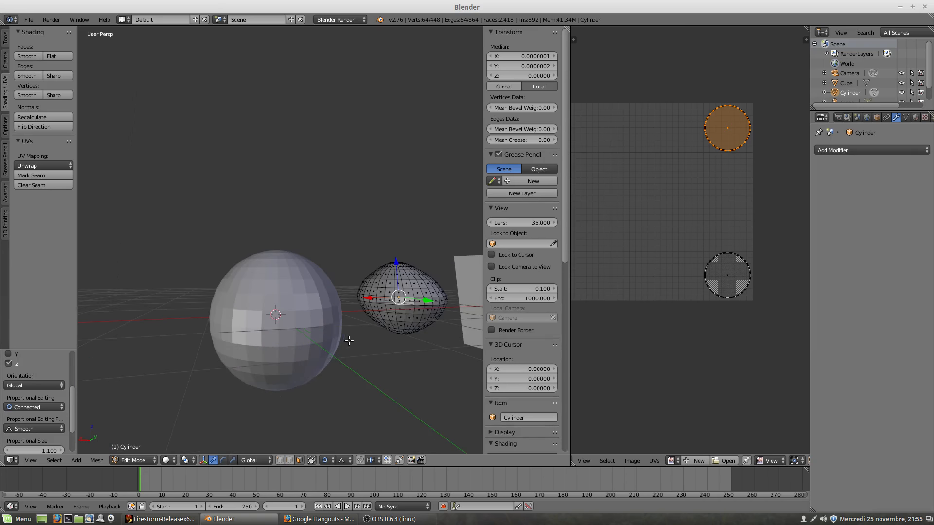
{"action": "key", "text": "Tab"}
{"action": "right_click", "coordinate": [301, 325]}
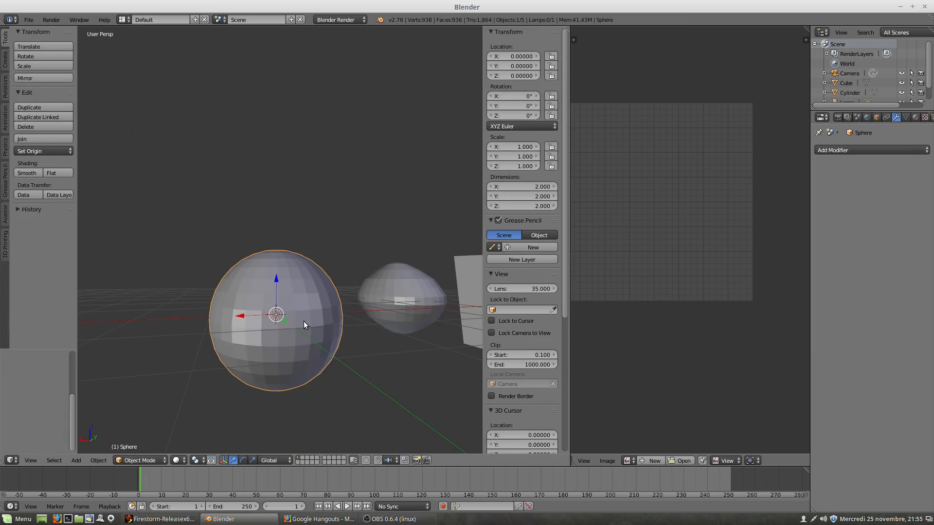
{"action": "key", "text": "Tab"}
Switch to edge selection and mark one pole-to-pole vertical edge loop of the sphere as a seam.
{"action": "mouse_move", "coordinate": [286, 314]}
{"action": "middle_mouse_down"}
{"action": "mouse_move", "coordinate": [283, 344]}
{"action": "mouse_move", "coordinate": [283, 323]}
{"action": "middle_mouse_up"}
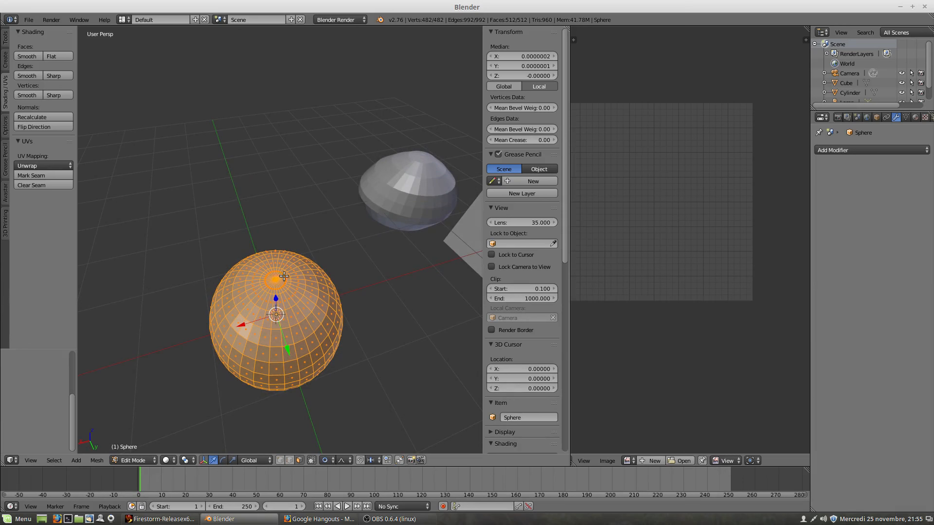
{"action": "middle_click_drag", "start_coordinate": [331, 357], "coordinate": [306, 292]}
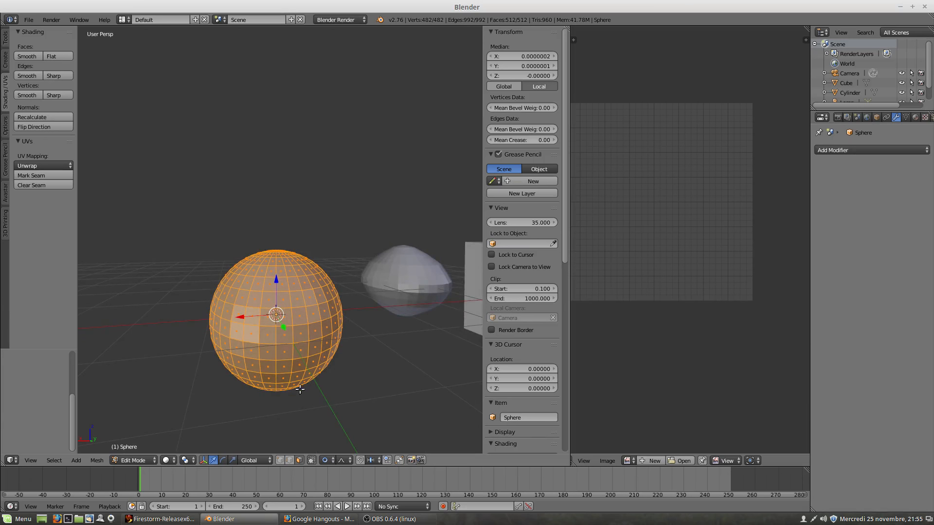
{"action": "middle_click_drag", "start_coordinate": [299, 389], "coordinate": [292, 266]}
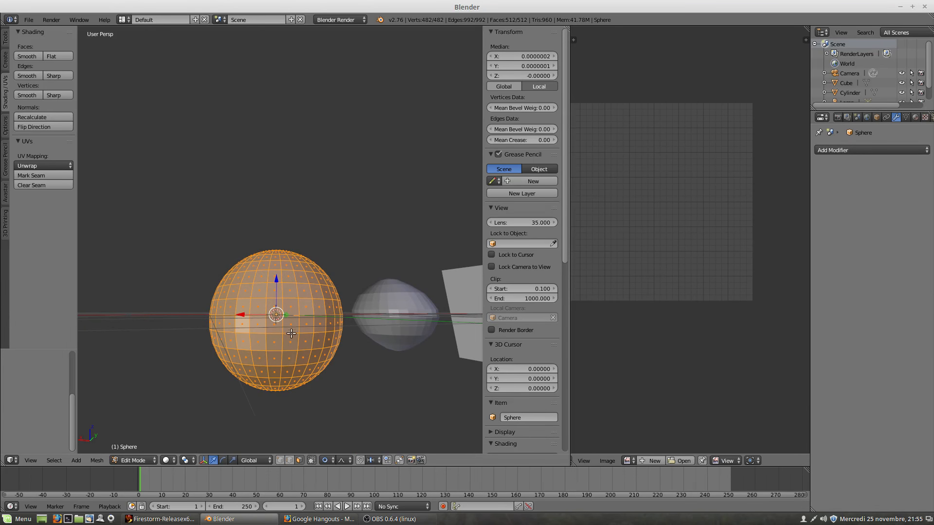
{"action": "left_click", "coordinate": [289, 460]}
{"action": "right_click", "coordinate": [284, 329], "text": "alt"}
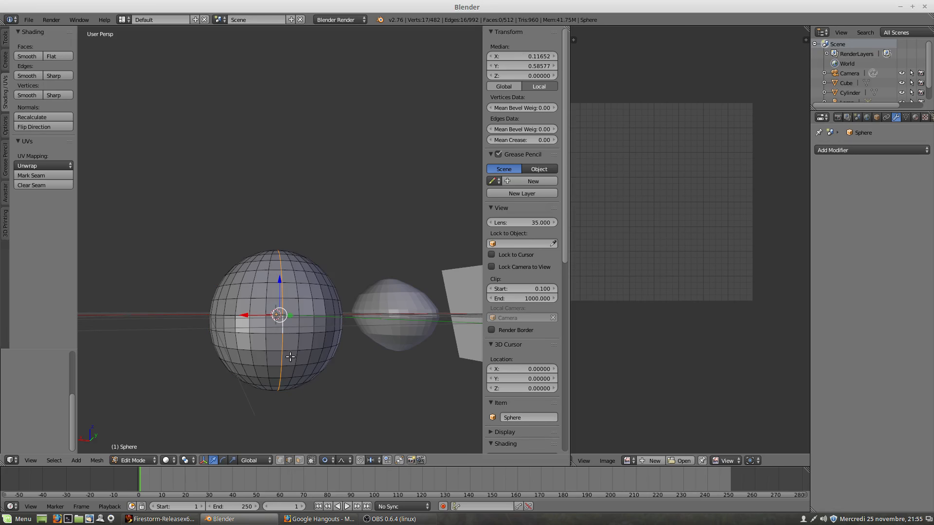
{"action": "left_click", "coordinate": [34, 176]}
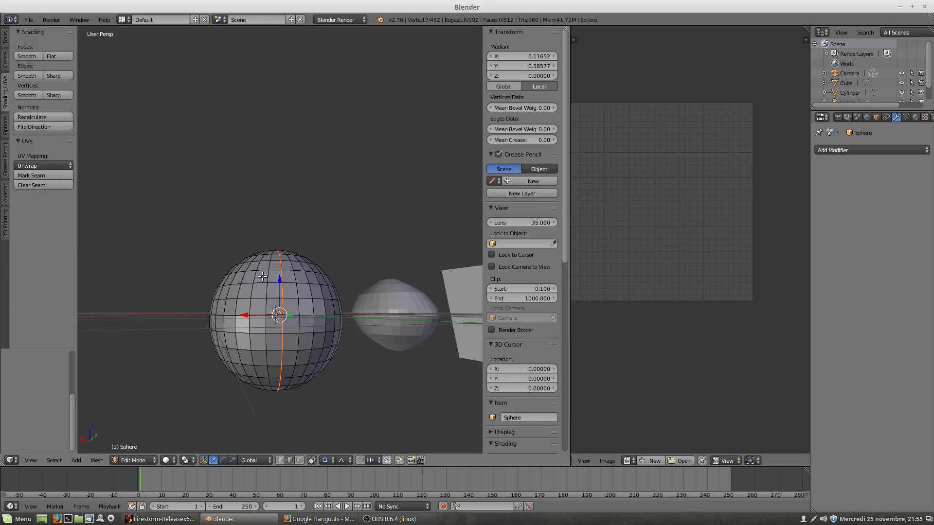
Select the horizontal edge loop closest to the sphere's top pole.
{"action": "mouse_move", "coordinate": [263, 278]}
{"action": "middle_mouse_down"}
{"action": "mouse_move", "coordinate": [277, 371]}
{"action": "mouse_move", "coordinate": [262, 285]}
{"action": "middle_mouse_up"}
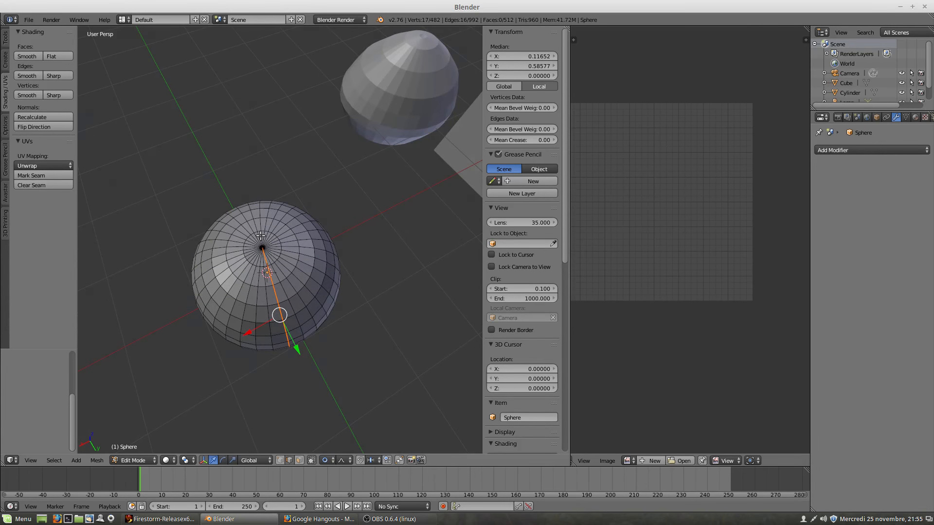
{"action": "scroll", "coordinate": [260, 236], "scroll_direction": "up", "scroll_amount": 5}
{"action": "scroll", "coordinate": [258, 237], "scroll_direction": "down", "scroll_amount": 3}
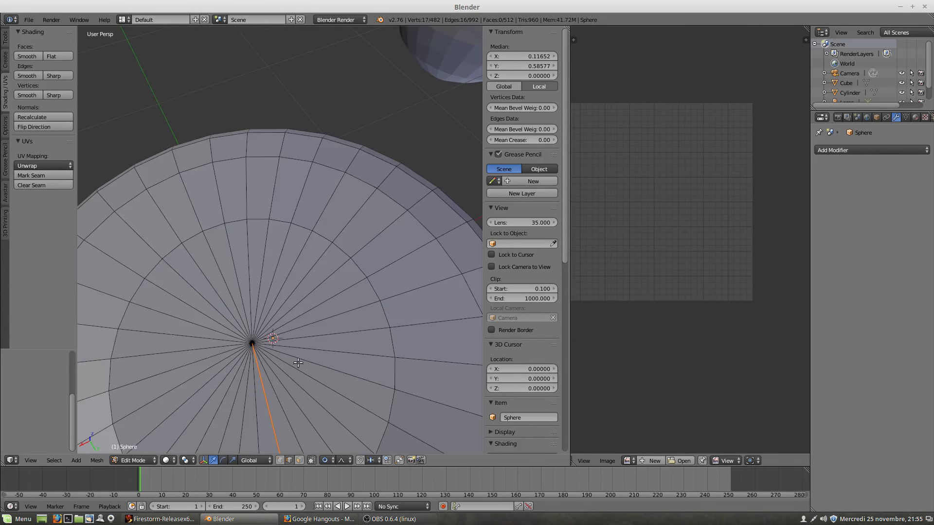
{"action": "scroll", "coordinate": [300, 362], "scroll_direction": "down", "scroll_amount": 5}
{"action": "scroll", "coordinate": [301, 369], "scroll_direction": "up", "scroll_amount": 5}
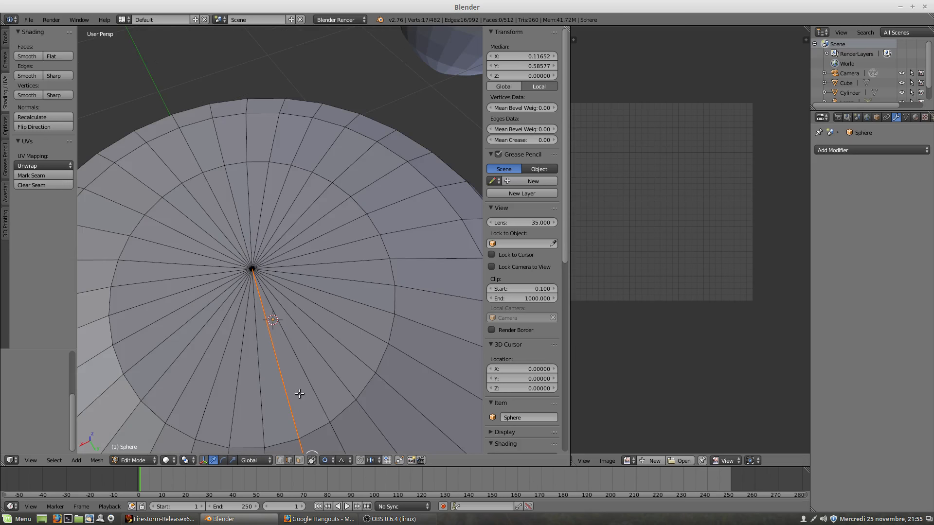
{"action": "right_click", "coordinate": [315, 428], "text": "alt"}
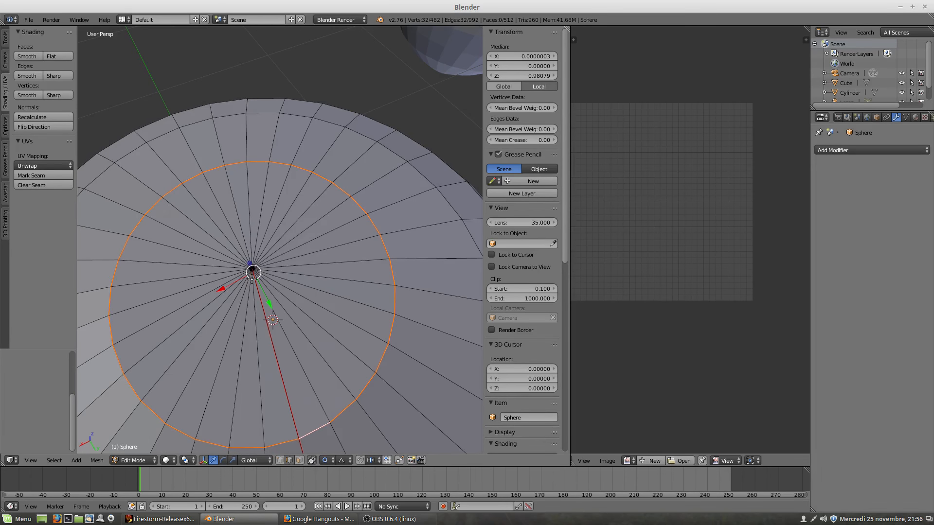
Select the horizontal edge loop closest to the sphere's bottom pole and mark it as a seam.
{"action": "scroll", "coordinate": [275, 321], "scroll_direction": "down", "scroll_amount": 8}
{"action": "middle_click_drag", "start_coordinate": [273, 339], "coordinate": [263, 262]}
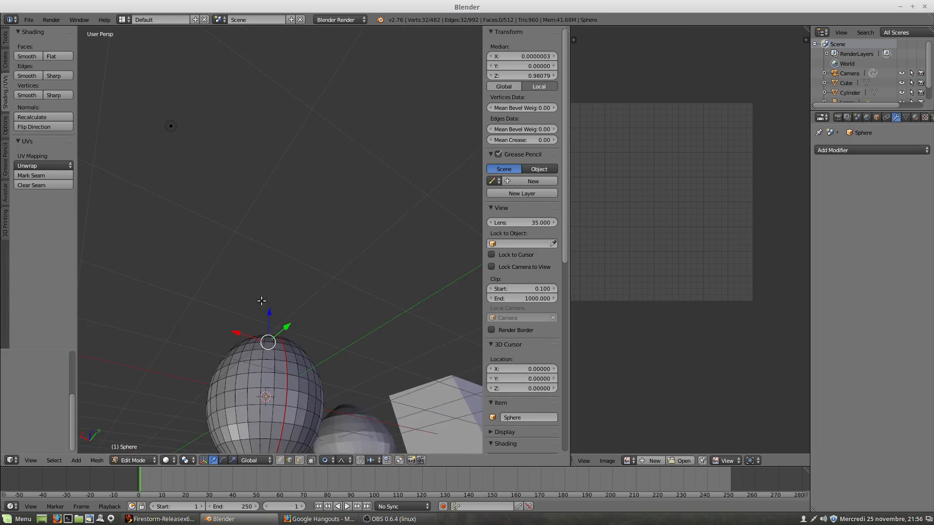
{"action": "middle_click_drag", "start_coordinate": [275, 397], "coordinate": [256, 320]}
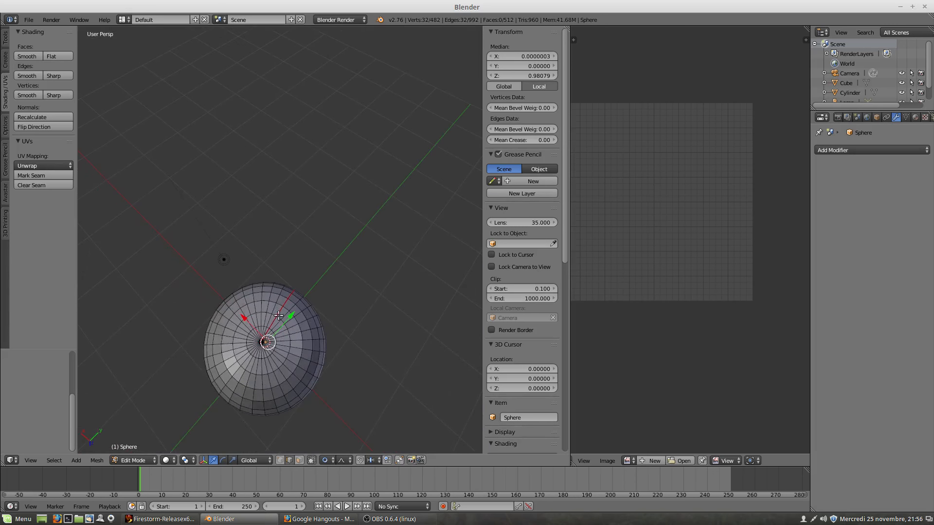
{"action": "scroll", "coordinate": [257, 320], "scroll_direction": "up", "scroll_amount": 5}
{"action": "right_click", "coordinate": [261, 350], "text": "alt"}
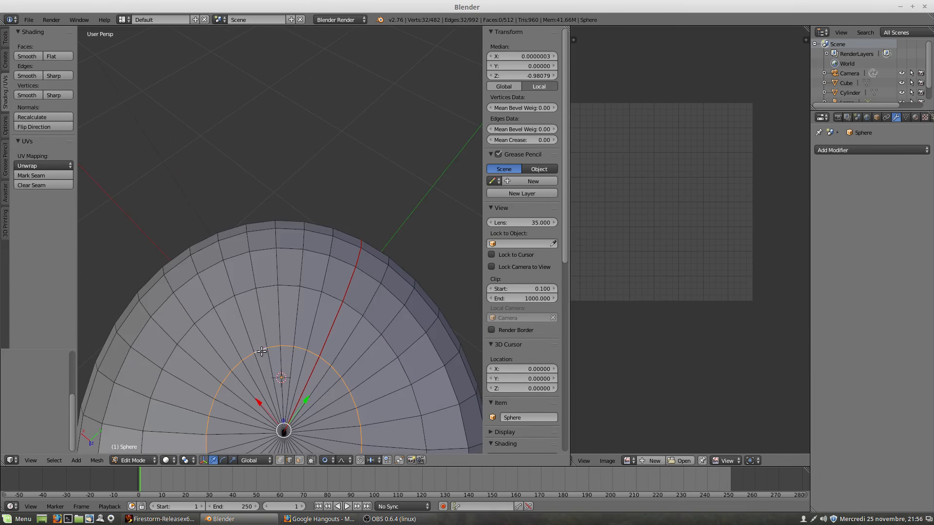
{"action": "key", "text": "ctrl+e"}
{"action": "left_click", "coordinate": [276, 362]}
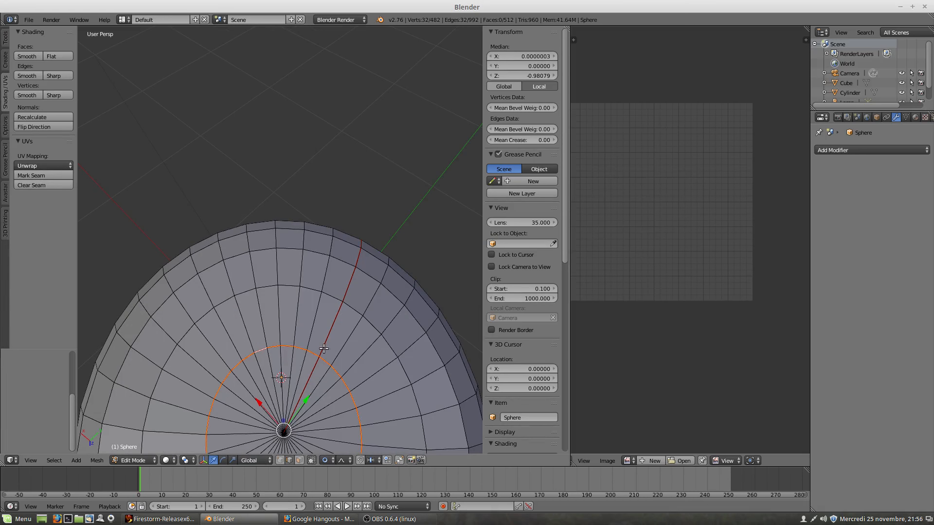
Clear the seam from the single edge joining each pole to its seam ring, at the sphere's bottom and top.
{"action": "right_click", "coordinate": [307, 380]}
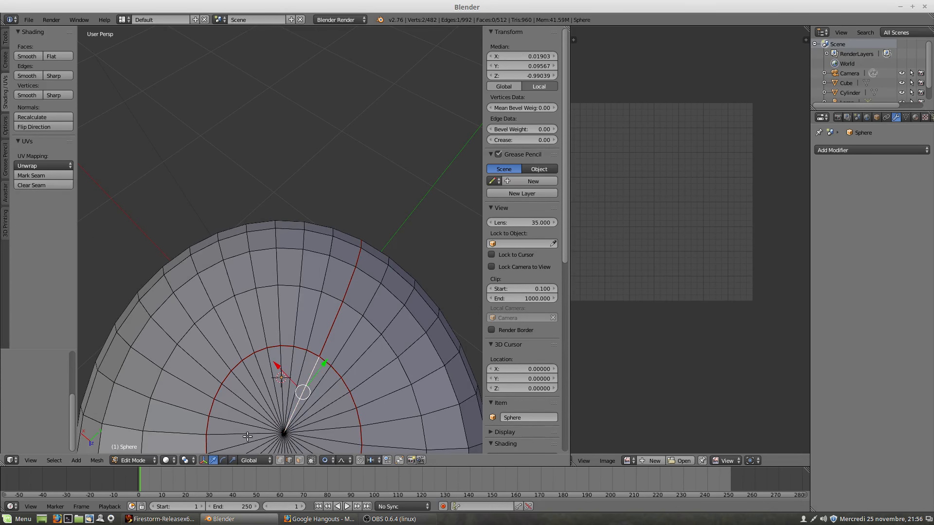
{"action": "middle_click_drag", "start_coordinate": [327, 251], "coordinate": [299, 381]}
{"action": "scroll", "coordinate": [298, 371], "scroll_direction": "down", "scroll_amount": 14}
{"action": "scroll", "coordinate": [299, 380], "scroll_direction": "up", "scroll_amount": 2}
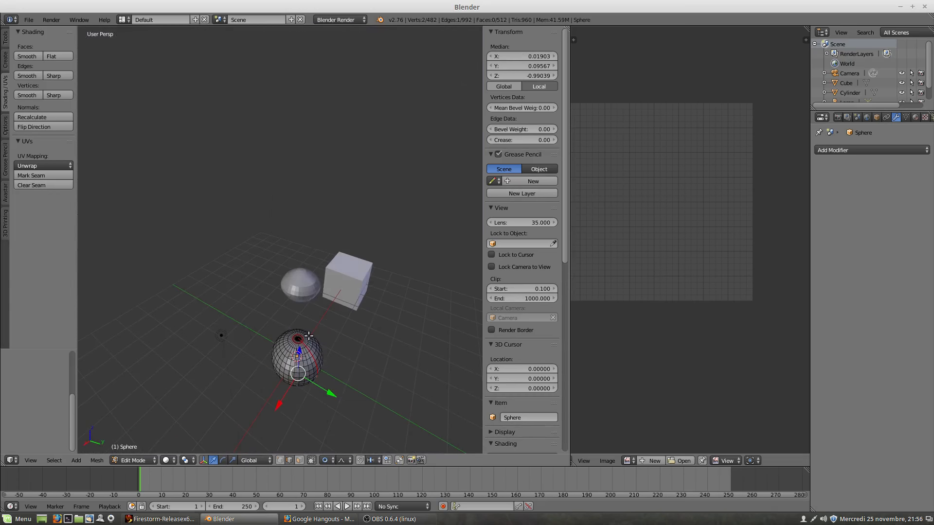
{"action": "scroll", "coordinate": [309, 337], "scroll_direction": "up", "scroll_amount": 5}
{"action": "right_click", "coordinate": [270, 358]}
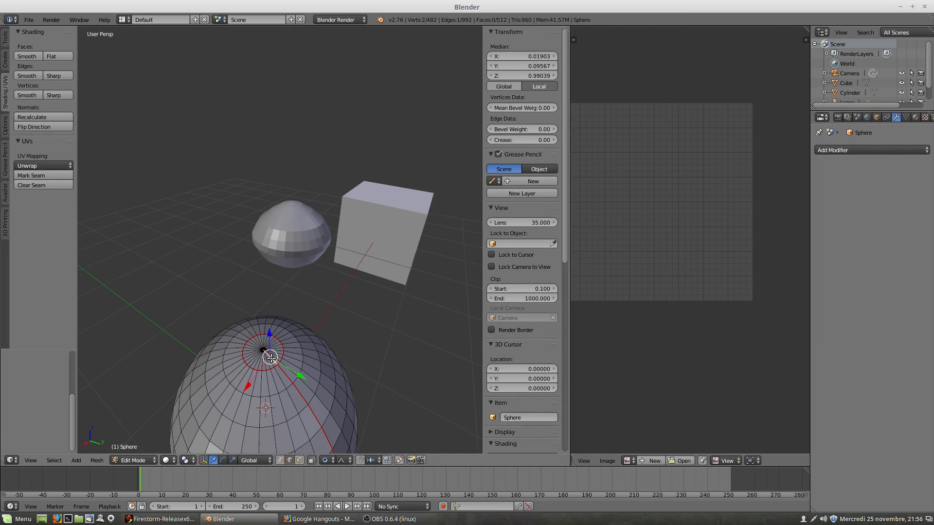
{"action": "left_click", "coordinate": [32, 175]}
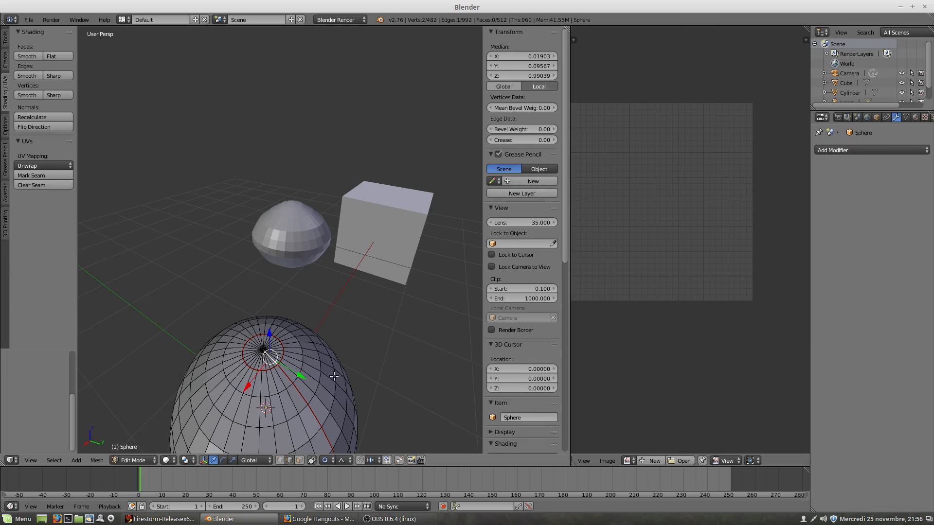
Select the whole sphere mesh and unwrap it along its vertical seam and two polar rings.
{"action": "key", "text": "a"}
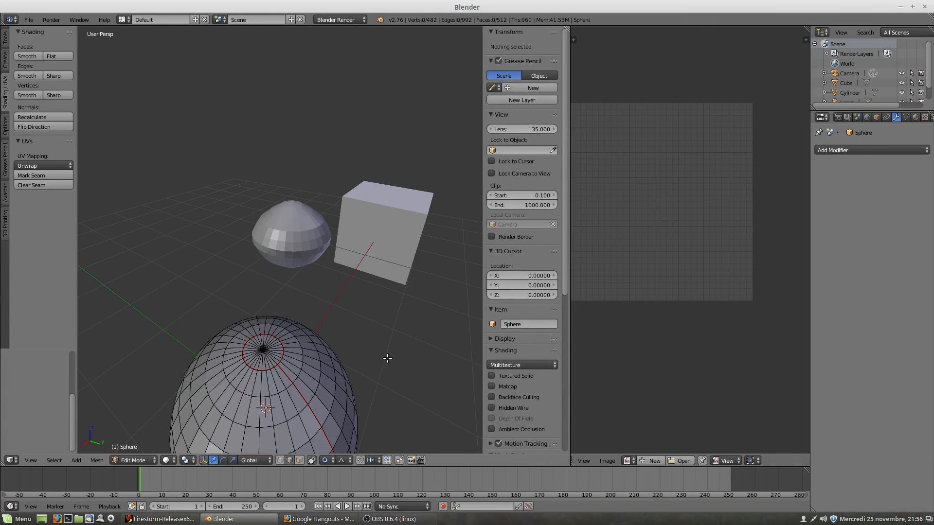
{"action": "key", "text": "a"}
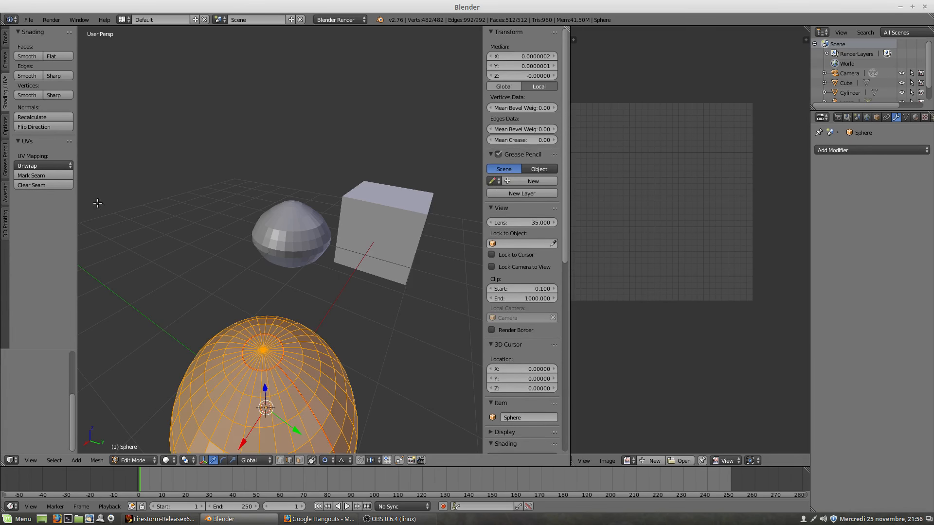
{"action": "left_click", "coordinate": [46, 166]}
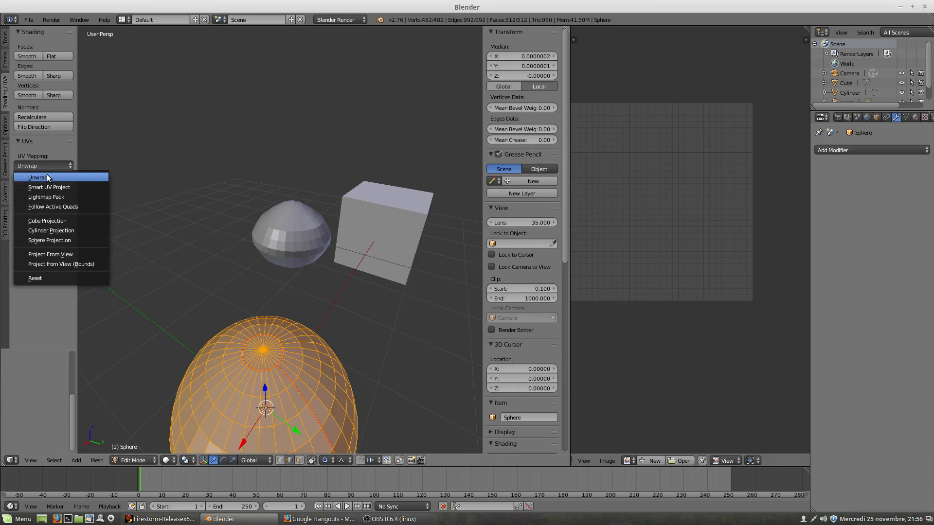
{"action": "left_click", "coordinate": [47, 177]}
{"action": "scroll", "coordinate": [639, 208], "scroll_direction": "down", "scroll_amount": 1}
{"action": "scroll", "coordinate": [638, 208], "scroll_direction": "down", "scroll_amount": 1}
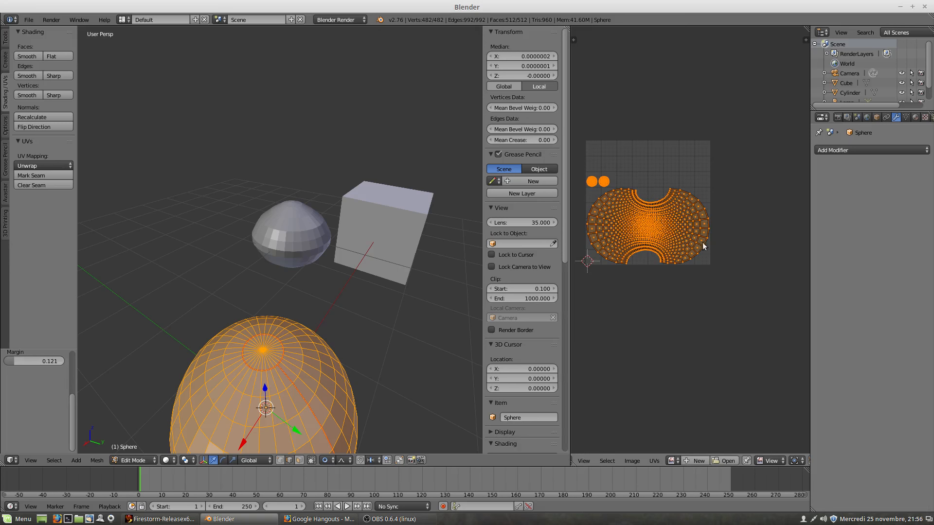
{"action": "scroll", "coordinate": [607, 193], "scroll_direction": "up", "scroll_amount": 3}
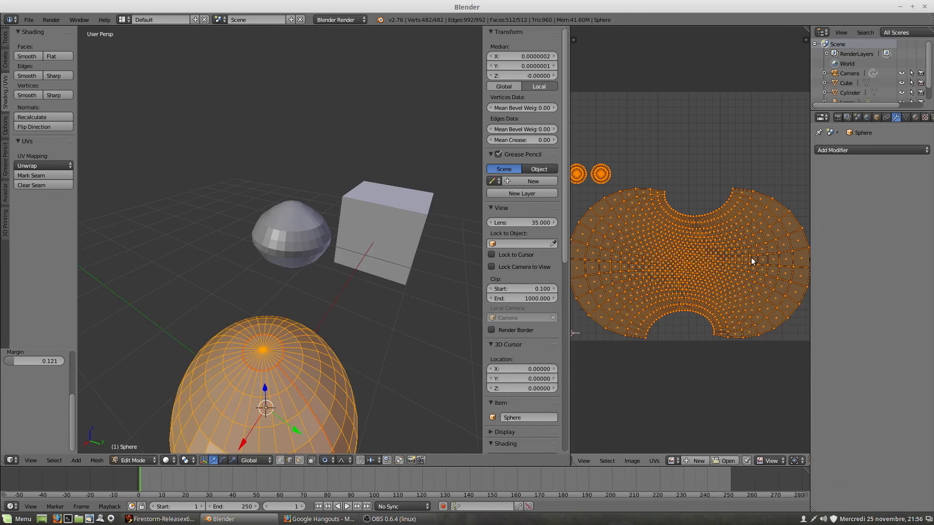
{"action": "scroll", "coordinate": [735, 275], "scroll_direction": "down", "scroll_amount": 1}
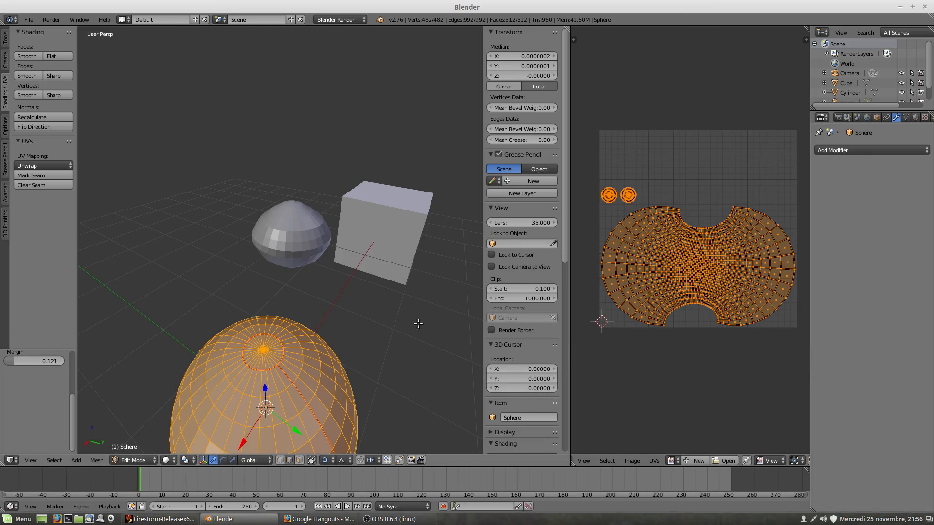
Clear all marked seams from the fully selected sphere.
{"action": "middle_click_drag", "start_coordinate": [248, 417], "coordinate": [218, 350]}
{"action": "scroll", "coordinate": [216, 352], "scroll_direction": "down", "scroll_amount": 5}
{"action": "scroll", "coordinate": [217, 355], "scroll_direction": "up", "scroll_amount": 2}
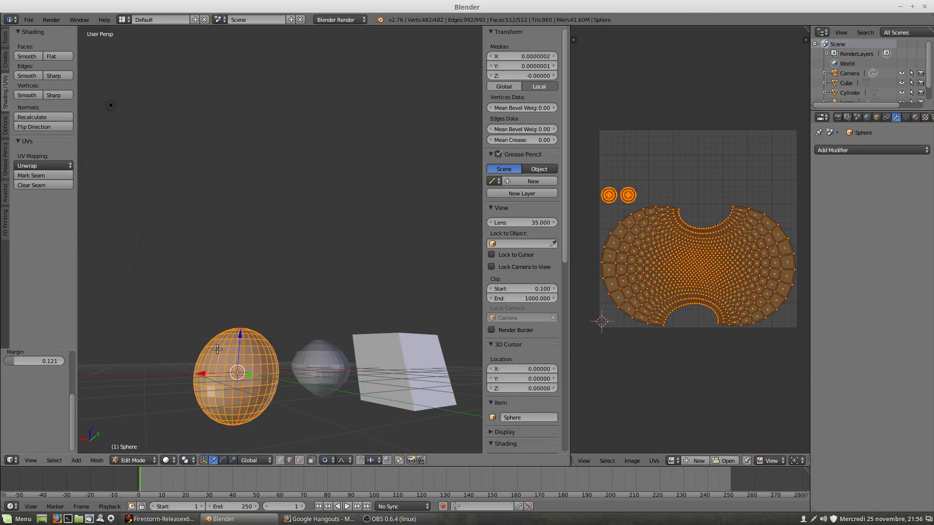
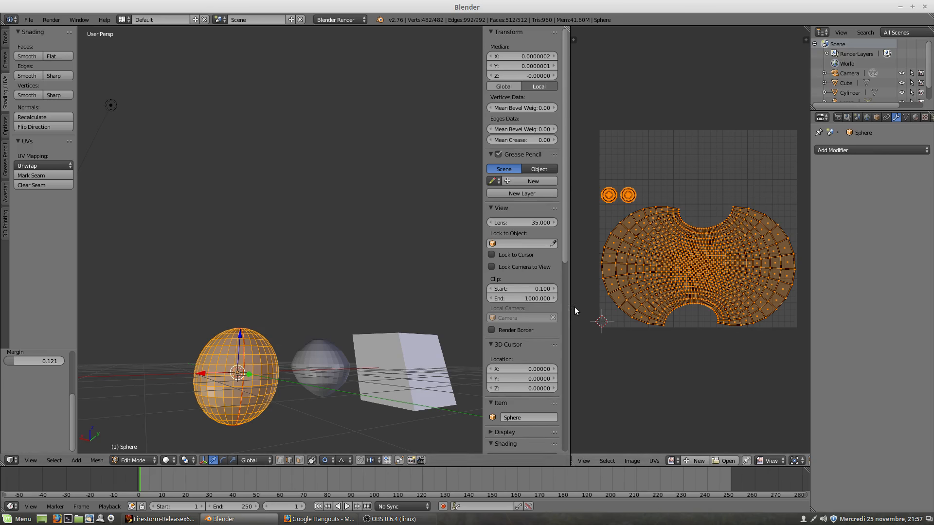
{"action": "middle_click_drag", "start_coordinate": [237, 372], "coordinate": [245, 388]}
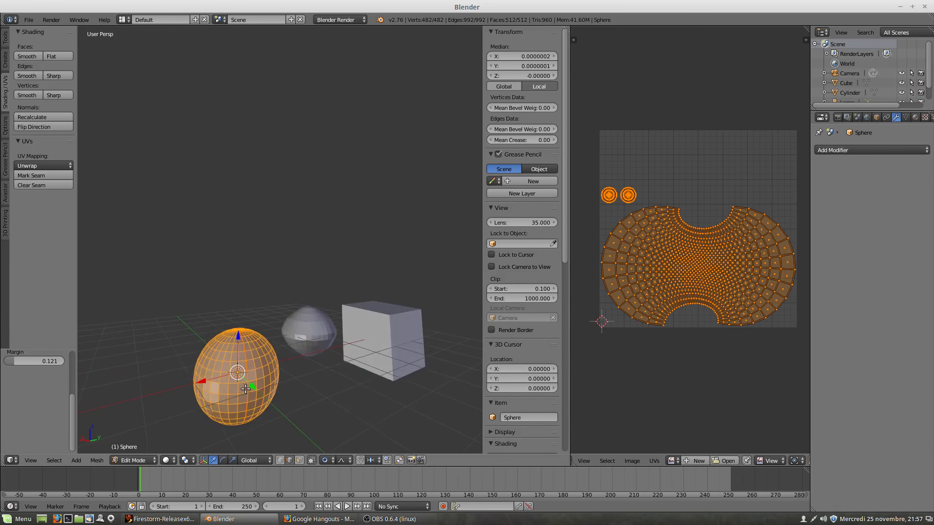
{"action": "scroll", "coordinate": [245, 388], "scroll_direction": "up", "scroll_amount": 4}
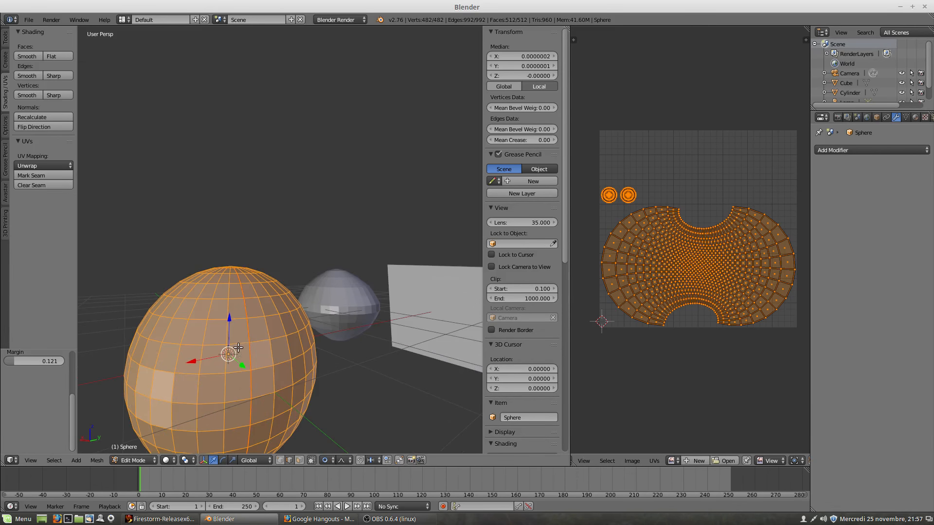
{"action": "middle_click_drag", "start_coordinate": [230, 349], "coordinate": [270, 339]}
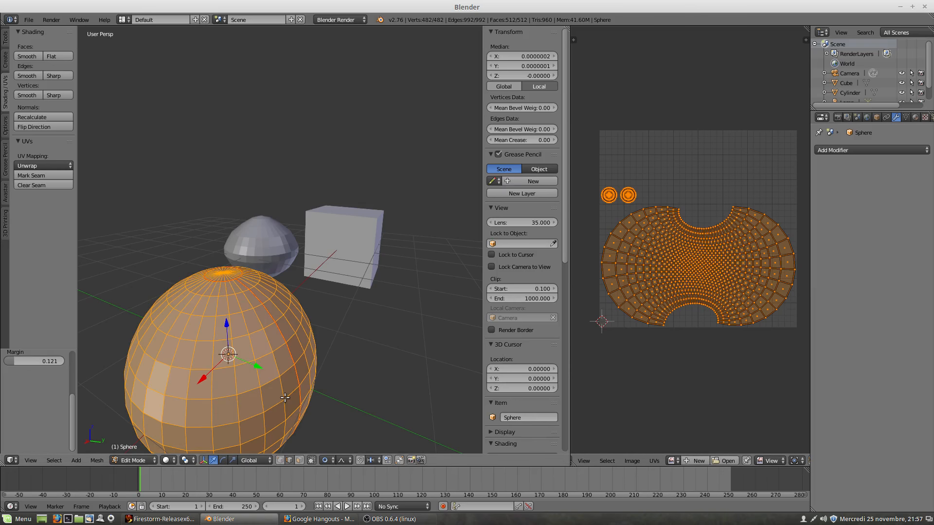
{"action": "middle_click_drag", "start_coordinate": [291, 398], "coordinate": [263, 375]}
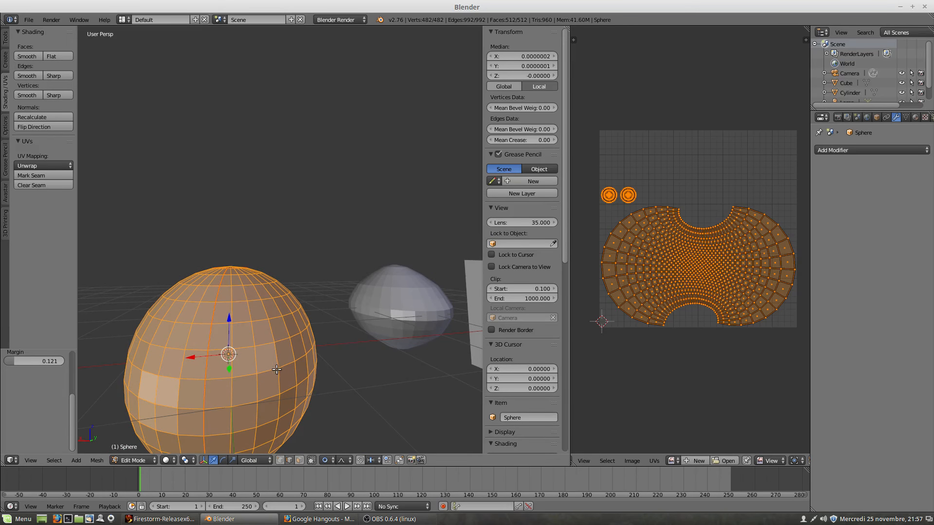
{"action": "left_click", "coordinate": [44, 186]}
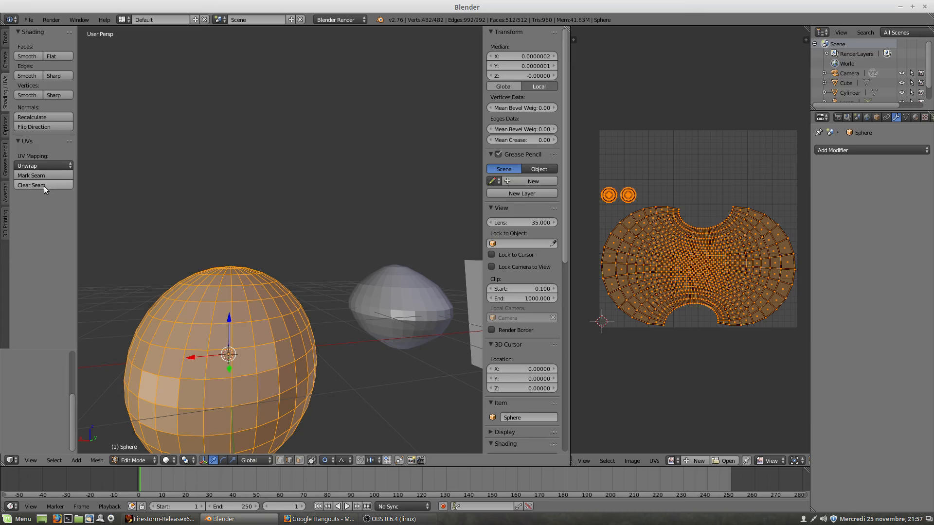
Select the horizontal edge loop around the sphere's equator and mark it as a seam.
{"action": "middle_click_drag", "start_coordinate": [233, 369], "coordinate": [231, 348]}
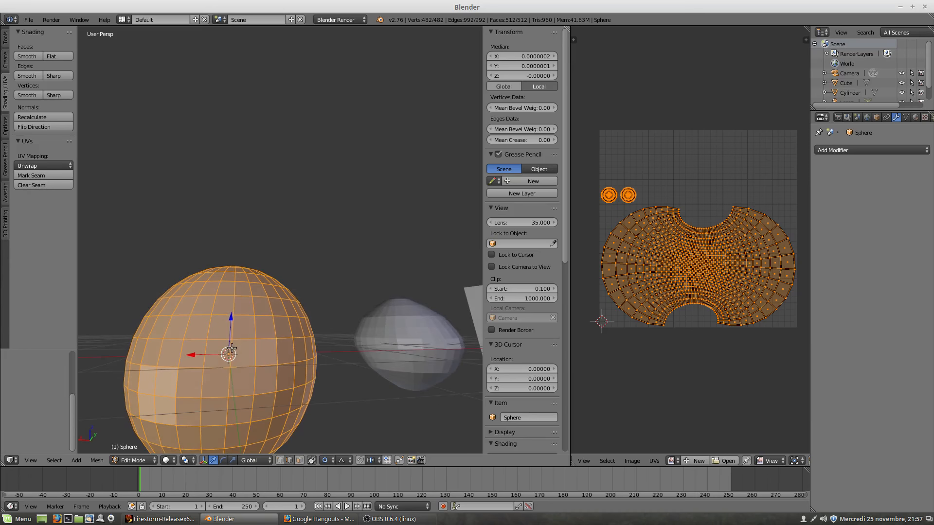
{"action": "right_click", "coordinate": [214, 366], "text": "alt"}
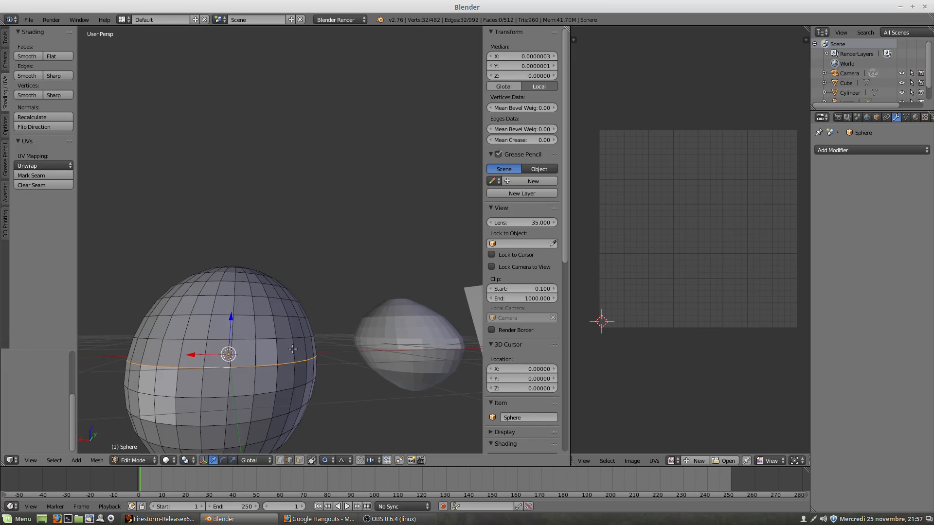
{"action": "scroll", "coordinate": [239, 379], "scroll_direction": "down", "scroll_amount": 6}
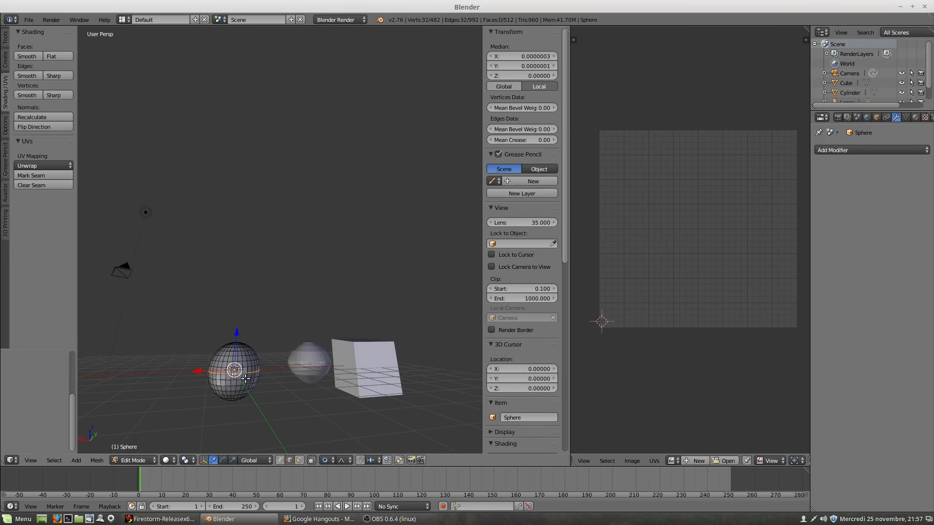
{"action": "left_click", "coordinate": [31, 174]}
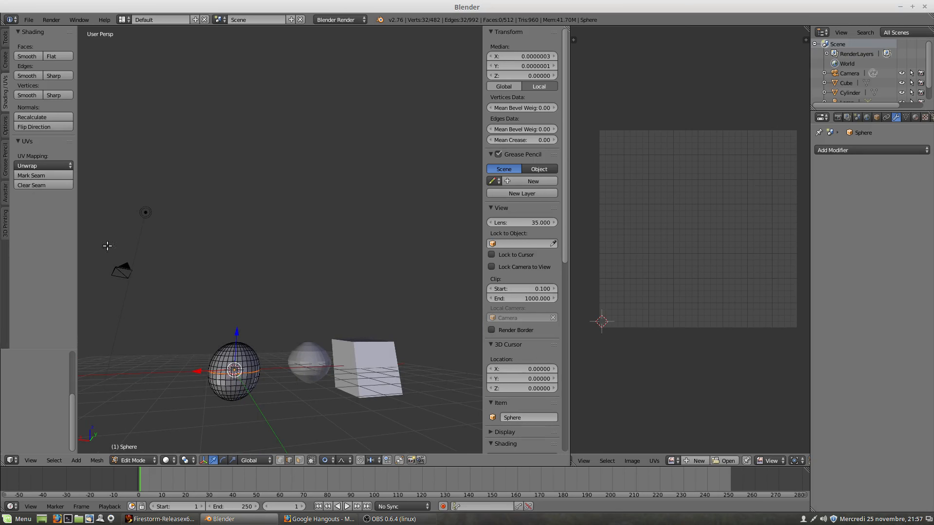
Select the whole sphere in a framed top view and unwrap it into two halves along the equator seam.
{"action": "scroll", "coordinate": [221, 312], "scroll_direction": "up", "scroll_amount": 5}
{"action": "scroll", "coordinate": [275, 408], "scroll_direction": "down", "scroll_amount": 3}
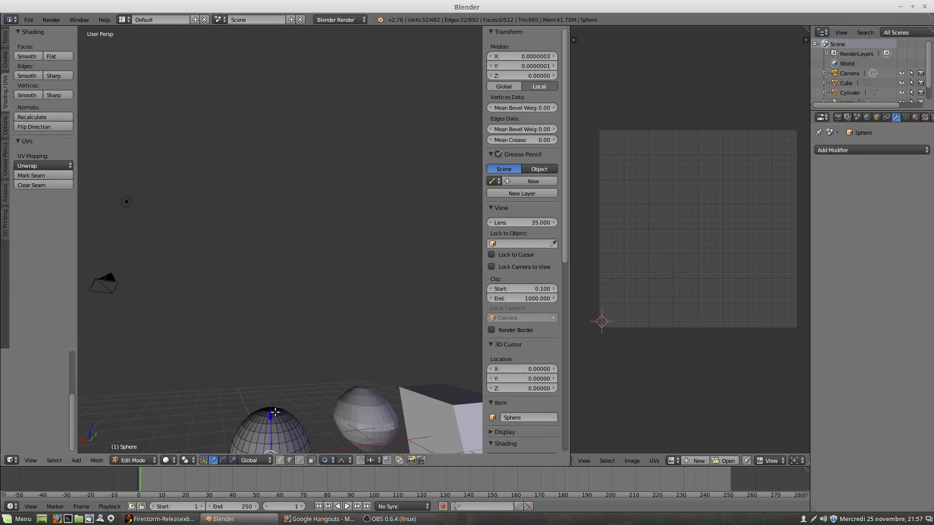
{"action": "scroll", "coordinate": [274, 412], "scroll_direction": "down", "scroll_amount": 2}
{"action": "middle_click_drag", "start_coordinate": [275, 408], "coordinate": [277, 69]}
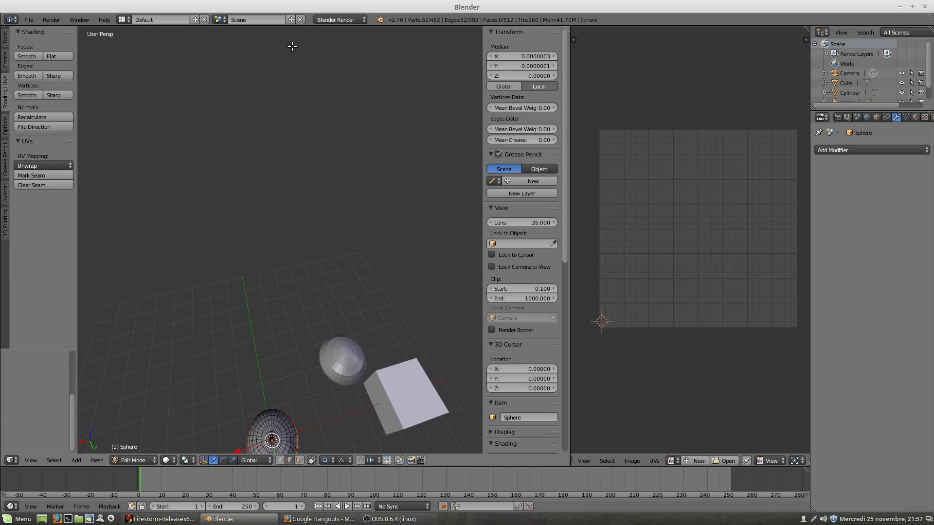
{"action": "key", "text": "KP_7"}
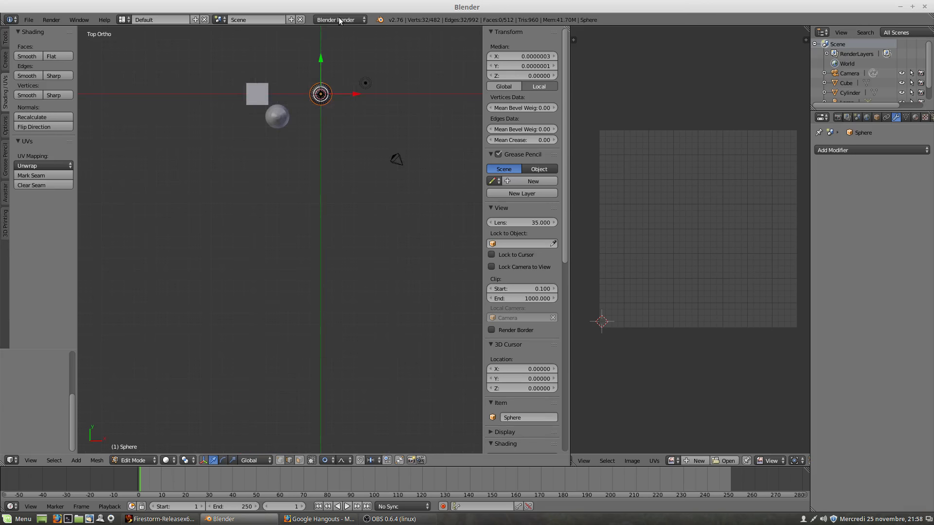
{"action": "key", "text": "KP_Decimal"}
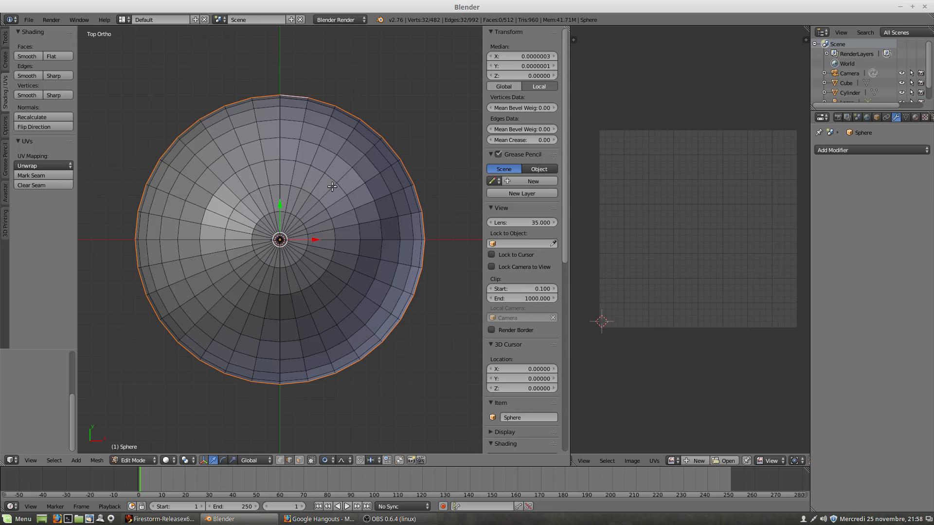
{"action": "key", "text": "a"}
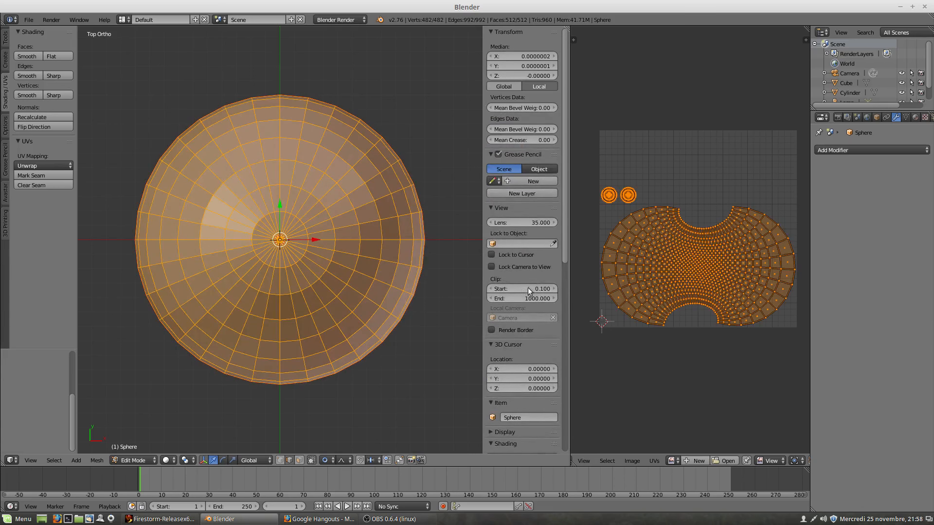
{"action": "key", "text": "u"}
{"action": "left_click", "coordinate": [292, 272]}
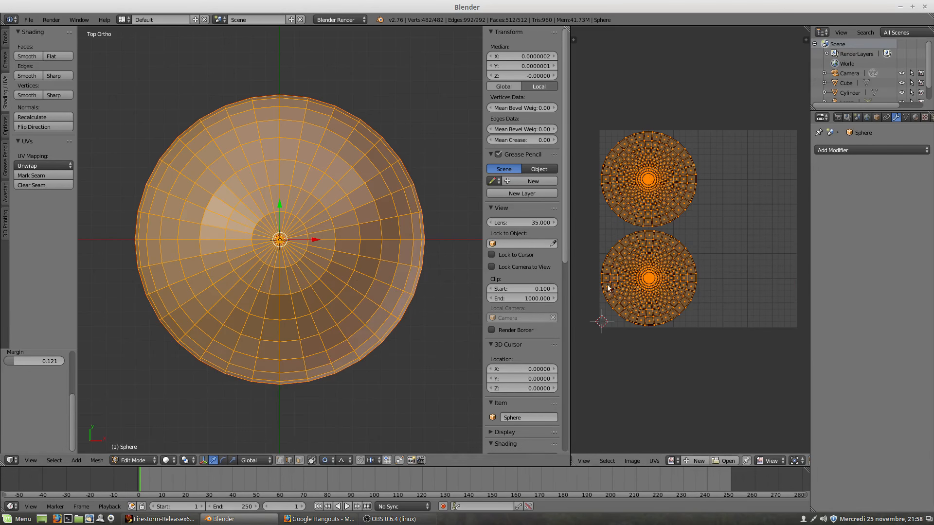
Switch the sphere's Edit Mode from edge to face selection.
{"action": "scroll", "coordinate": [333, 333], "scroll_direction": "down", "scroll_amount": 1}
{"action": "scroll", "coordinate": [334, 333], "scroll_direction": "down", "scroll_amount": 1}
{"action": "middle_click_drag", "start_coordinate": [308, 353], "coordinate": [328, 280]}
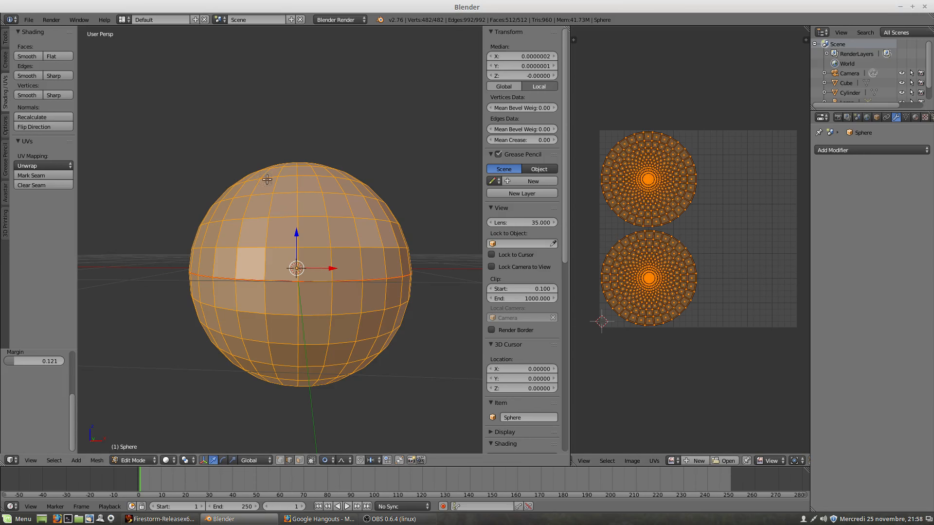
{"action": "middle_click_drag", "start_coordinate": [235, 287], "coordinate": [250, 343]}
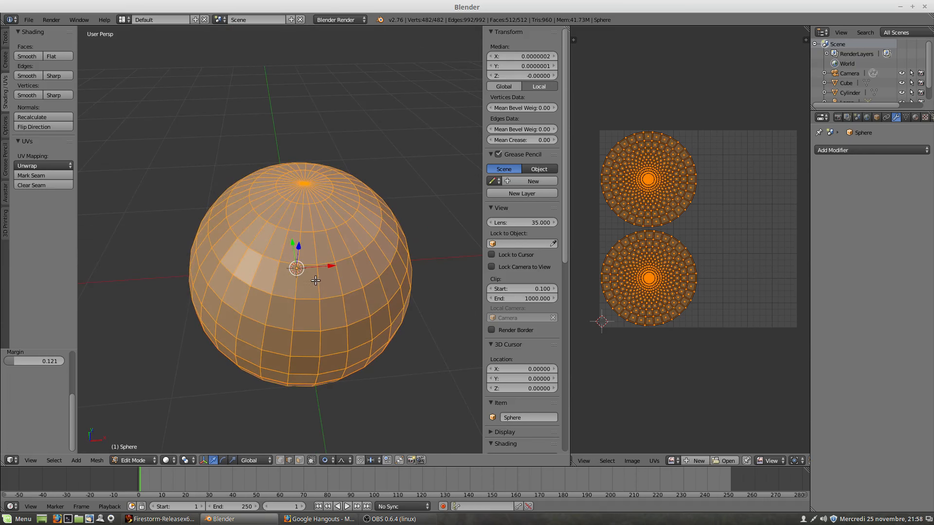
{"action": "middle_click_drag", "start_coordinate": [315, 281], "coordinate": [294, 220]}
{"action": "mouse_move", "coordinate": [284, 265]}
{"action": "middle_mouse_down"}
{"action": "mouse_move", "coordinate": [288, 360]}
{"action": "mouse_move", "coordinate": [288, 236]}
{"action": "mouse_move", "coordinate": [287, 269]}
{"action": "middle_mouse_up"}
{"action": "right_click", "coordinate": [284, 317]}
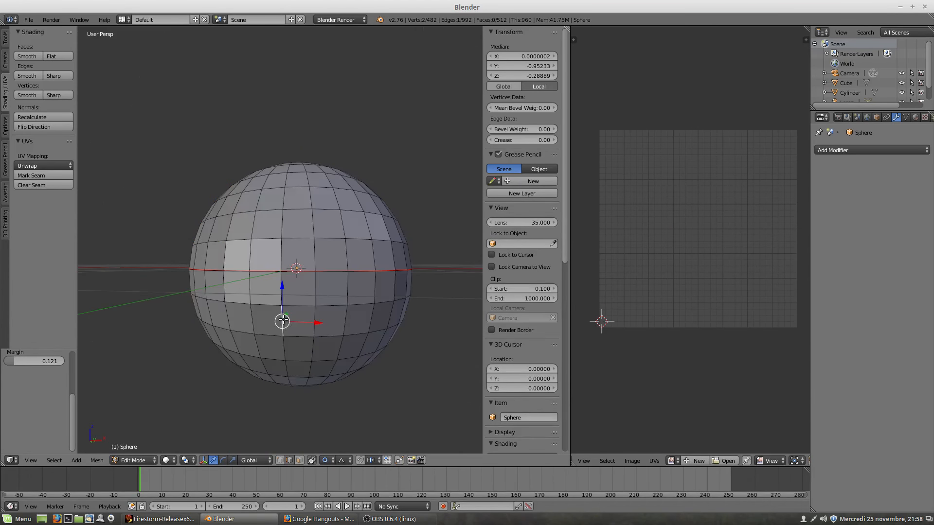
{"action": "left_click", "coordinate": [299, 460]}
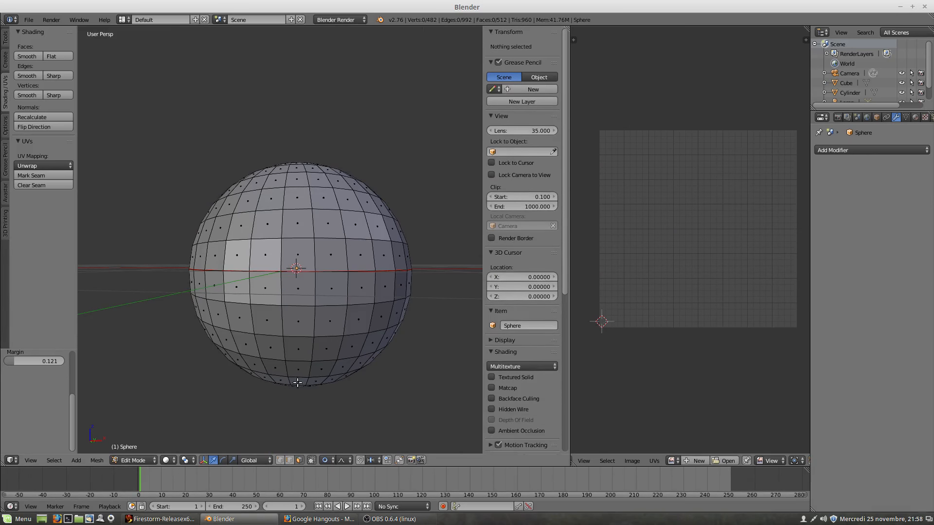
Select the sphere's lower hemisphere, bounded by the equator seam, and hide it.
{"action": "key", "text": "l"}
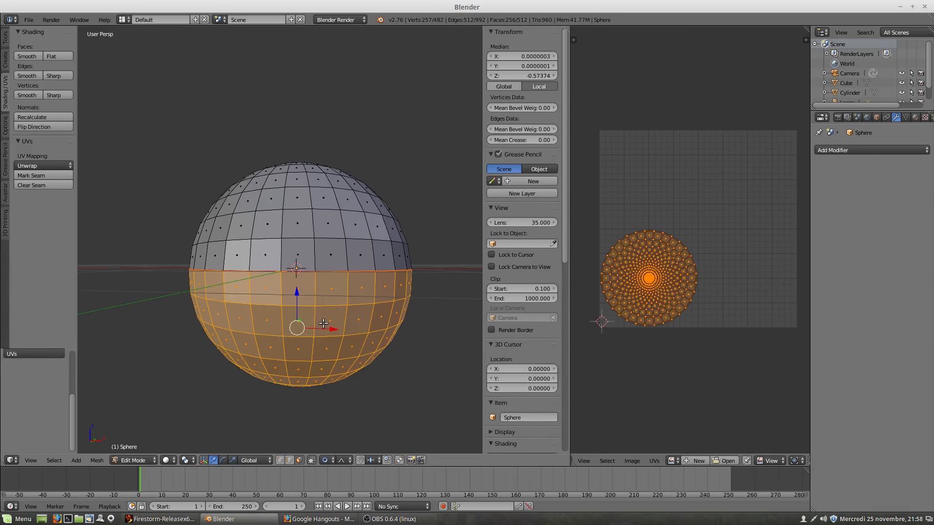
{"action": "key", "text": "h"}
{"action": "middle_click_drag", "start_coordinate": [311, 316], "coordinate": [299, 340]}
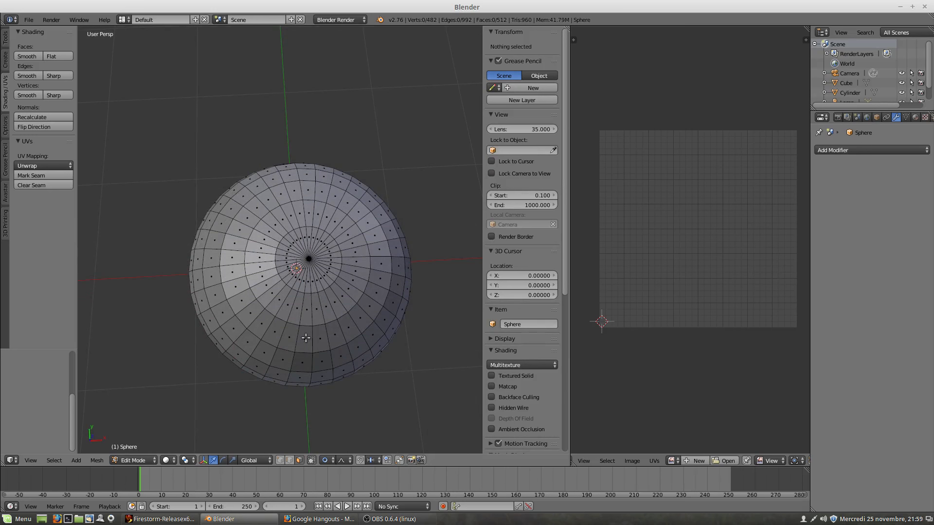
Select all faces of the remaining upper hemisphere and unwrap them.
{"action": "key", "text": "a"}
{"action": "middle_click_drag", "start_coordinate": [323, 331], "coordinate": [301, 275]}
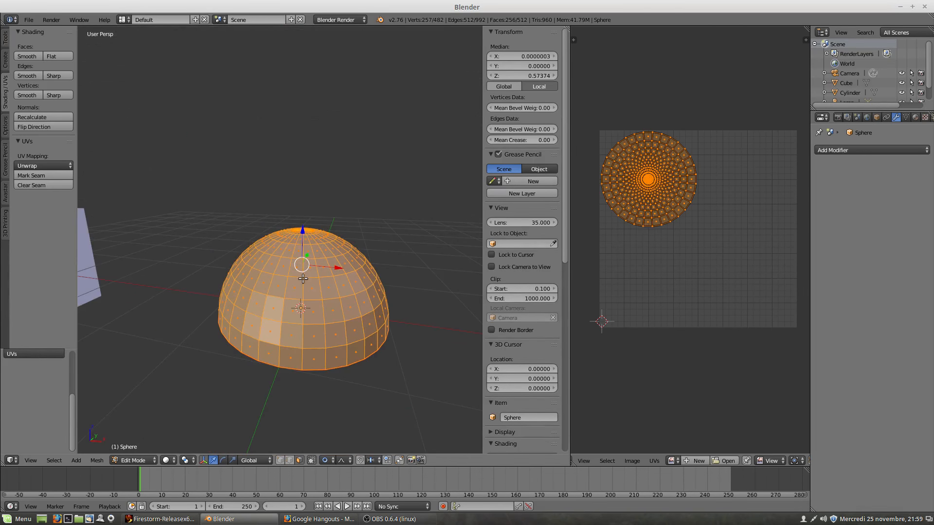
{"action": "left_click", "coordinate": [42, 165]}
{"action": "left_click", "coordinate": [43, 174]}
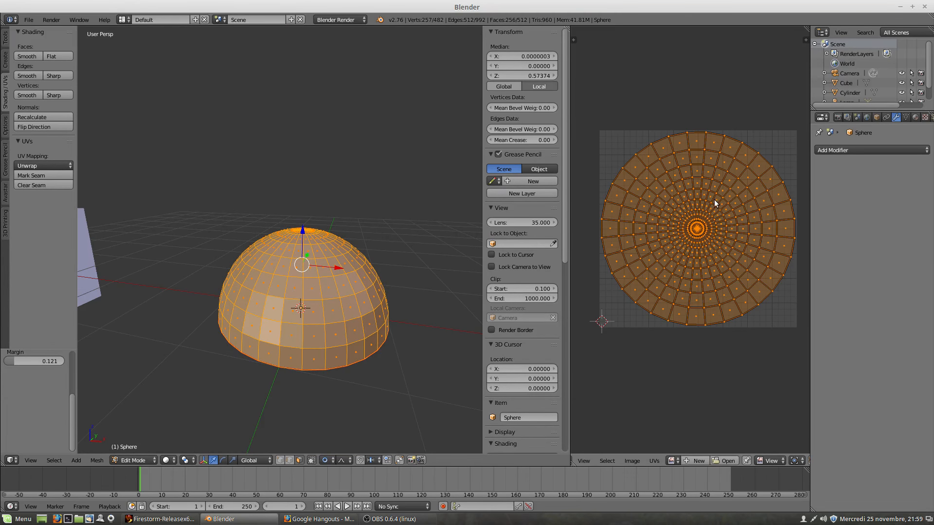
Flatten the upper hemisphere into a disc along the global Z axis and compare its face pattern with the UV layout.
{"action": "middle_click_drag", "start_coordinate": [287, 272], "coordinate": [365, 231]}
{"action": "key", "text": "KP_1"}
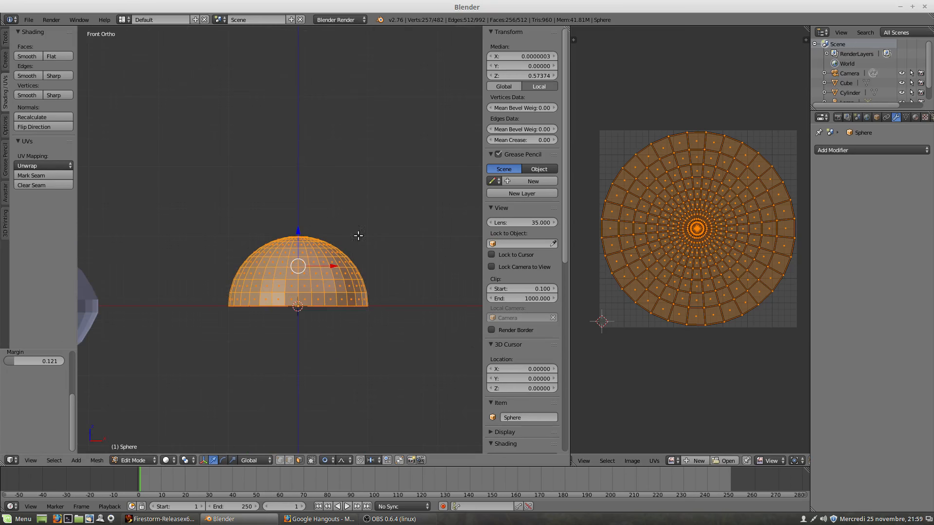
{"action": "key", "text": "s"}
{"action": "key", "text": "z"}
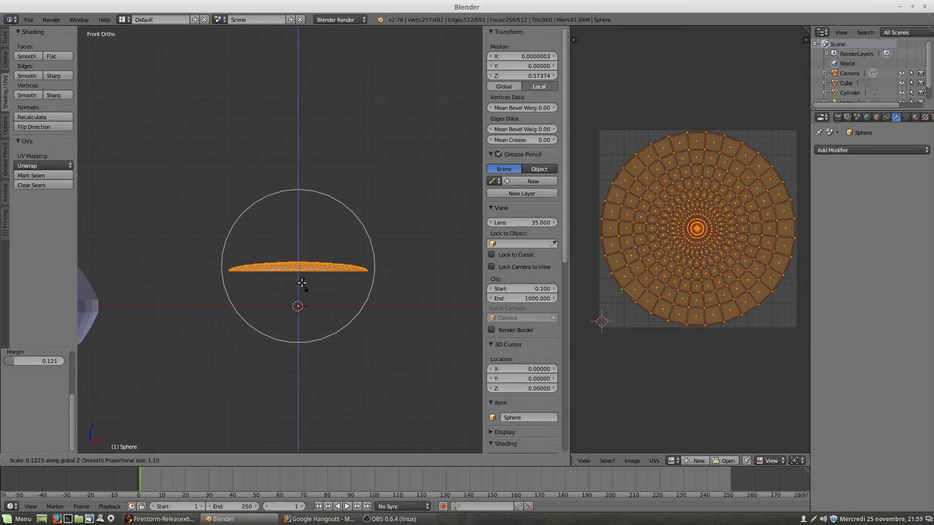
{"action": "left_click", "coordinate": [296, 278]}
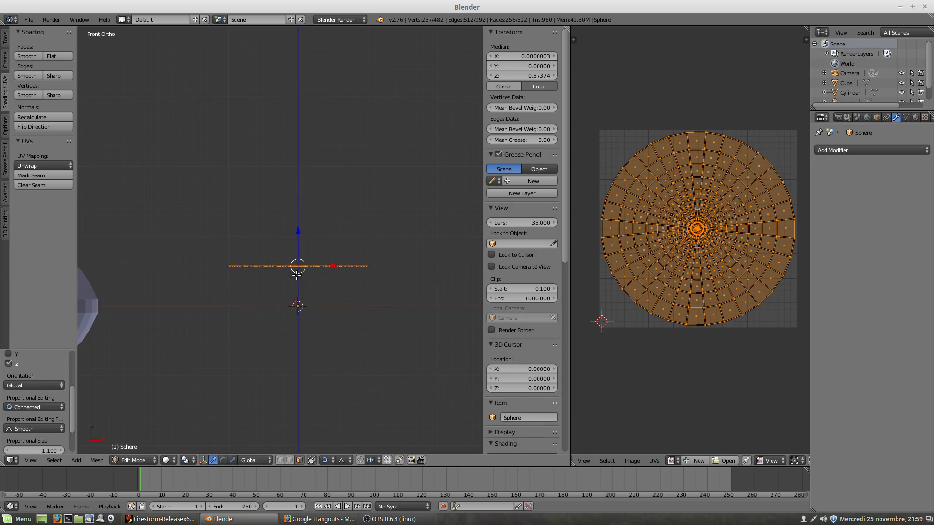
{"action": "middle_click_drag", "start_coordinate": [296, 276], "coordinate": [303, 363]}
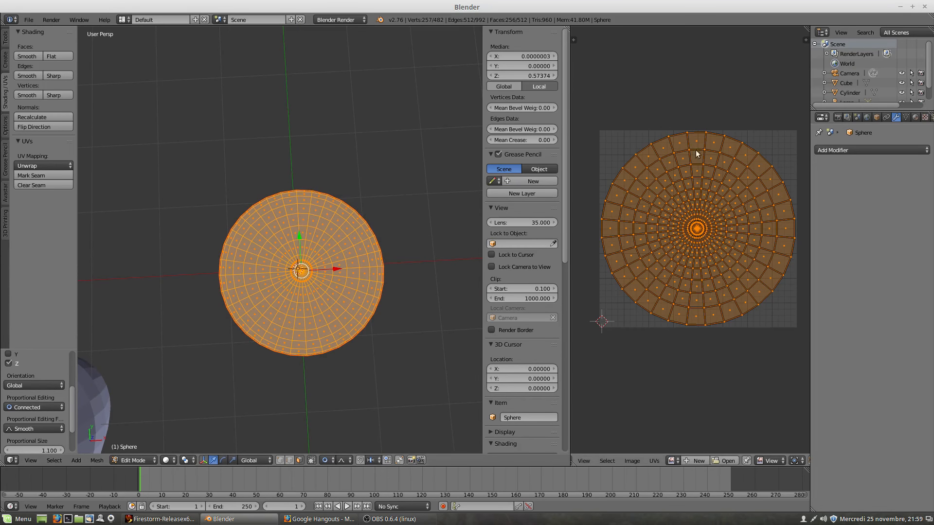
{"action": "mouse_move", "coordinate": [319, 318]}
{"action": "middle_mouse_down"}
{"action": "mouse_move", "coordinate": [312, 244]}
{"action": "mouse_move", "coordinate": [325, 303]}
{"action": "middle_mouse_up"}
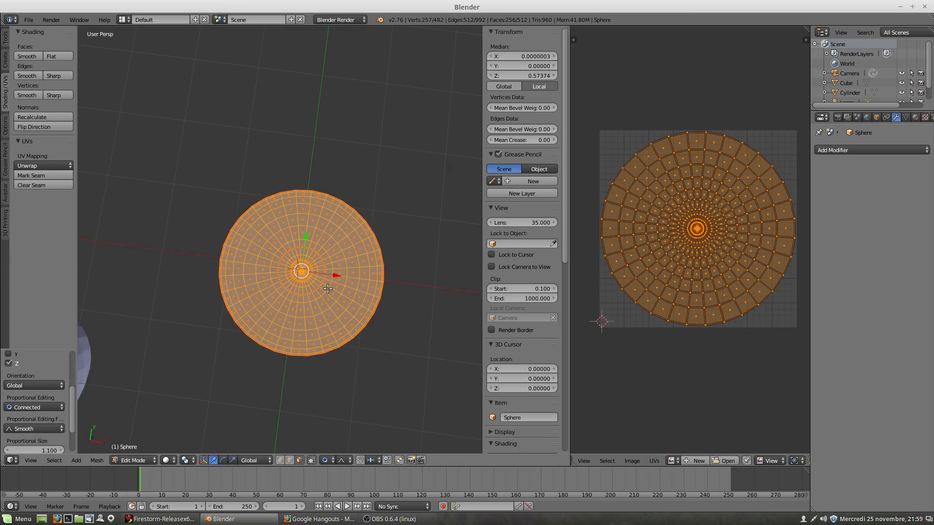
{"action": "middle_click_drag", "start_coordinate": [307, 271], "coordinate": [304, 278]}
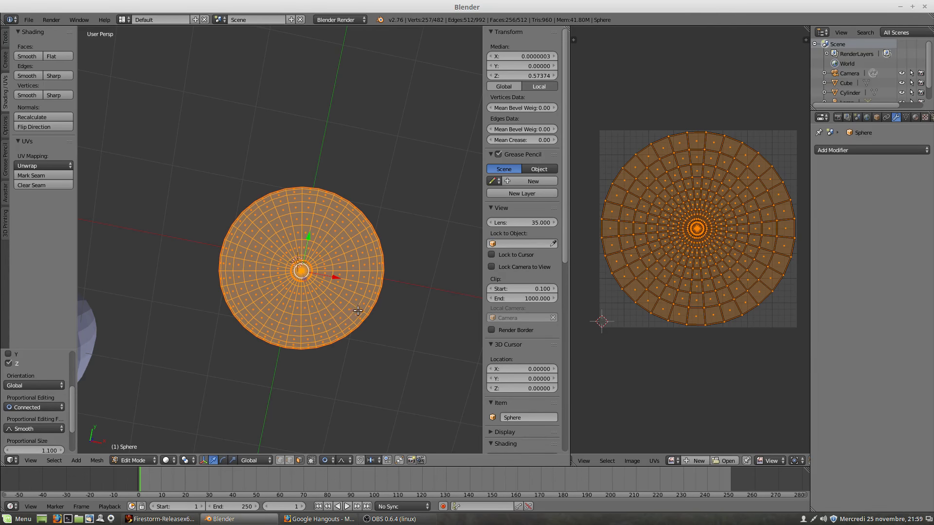
{"action": "middle_click_drag", "start_coordinate": [323, 331], "coordinate": [328, 208]}
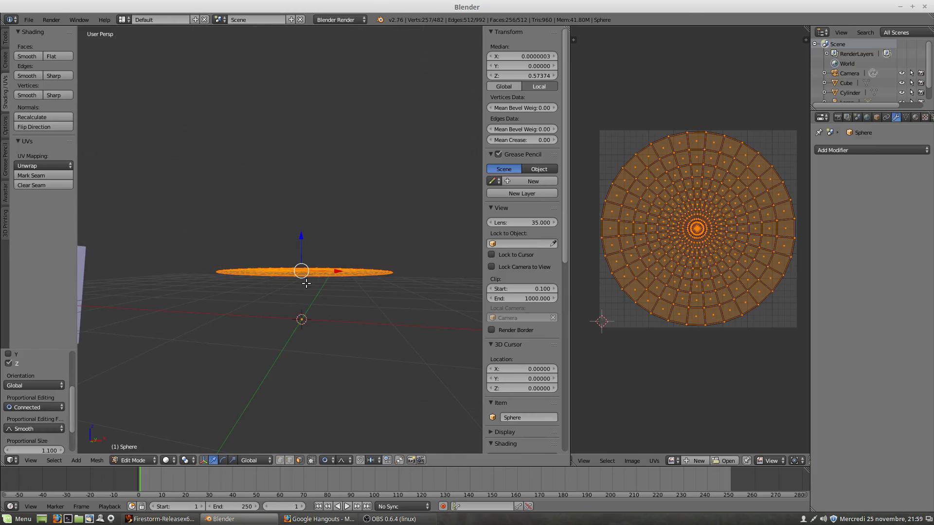
Undo the flattening, the hemisphere unwrap and the hiding so the full sphere is back with nothing selected.
{"action": "key", "text": "ctrl+z"}
{"action": "key", "text": "ctrl+z"}
{"action": "key", "text": "ctrl+z"}
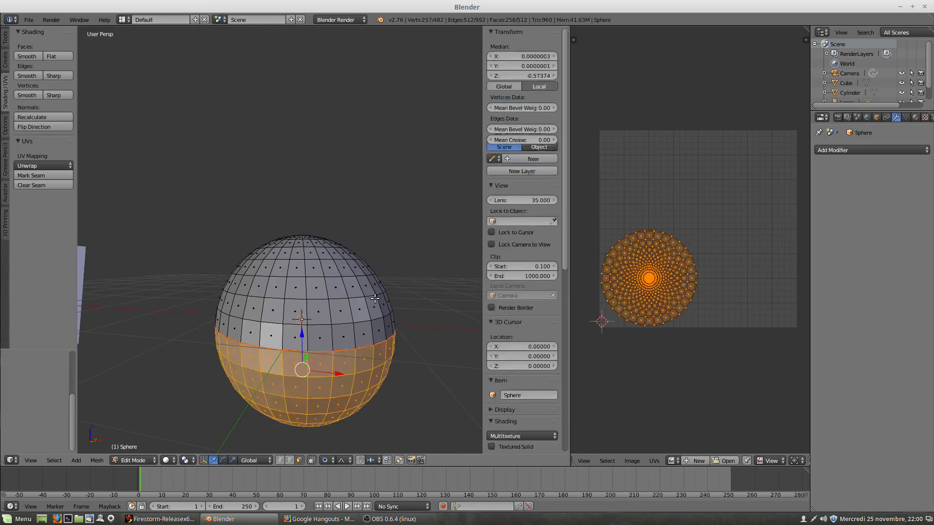
{"action": "middle_click_drag", "start_coordinate": [339, 280], "coordinate": [297, 271]}
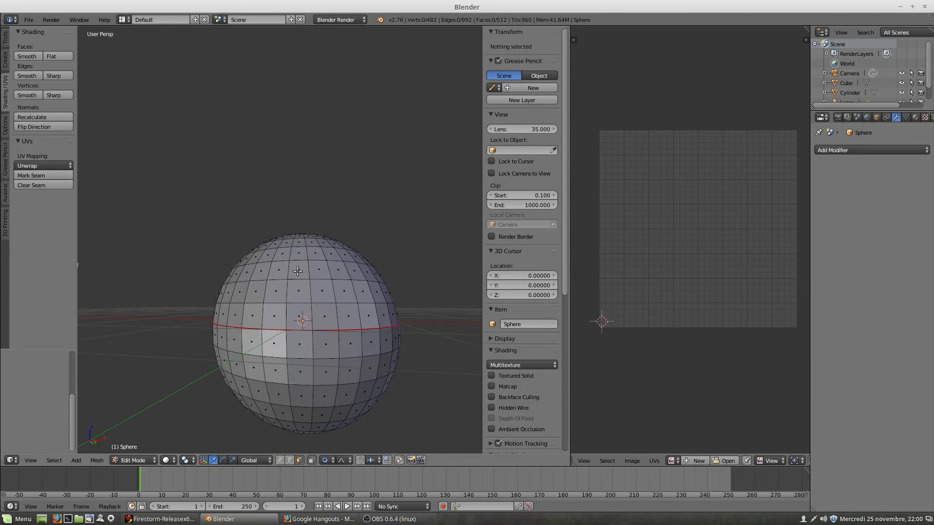
Switch the sphere's Edit Mode to edge selection.
{"action": "right_click", "coordinate": [302, 245], "text": "alt"}
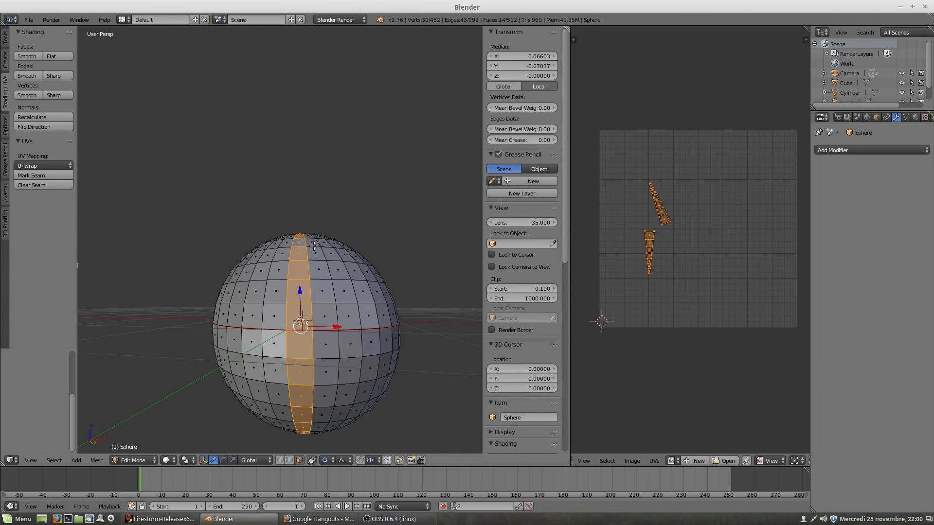
{"action": "left_click", "coordinate": [290, 460]}
{"action": "right_click", "coordinate": [315, 246], "text": "alt"}
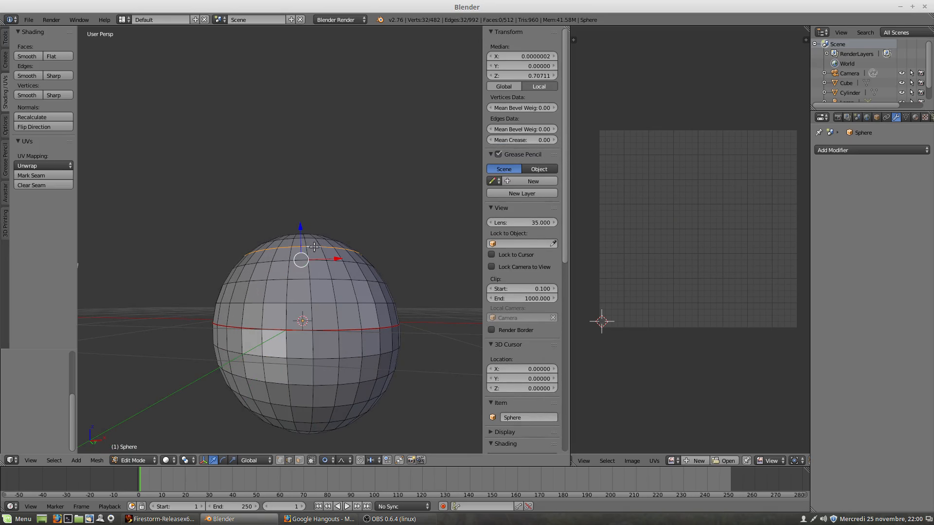
{"action": "right_click", "coordinate": [327, 418], "text": "alt+shift"}
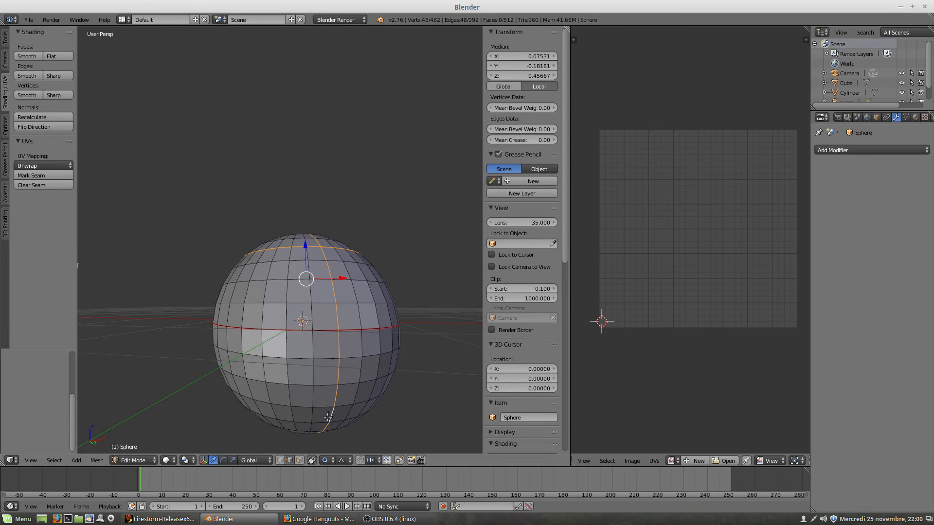
{"action": "right_click", "coordinate": [319, 421], "text": "alt+shift"}
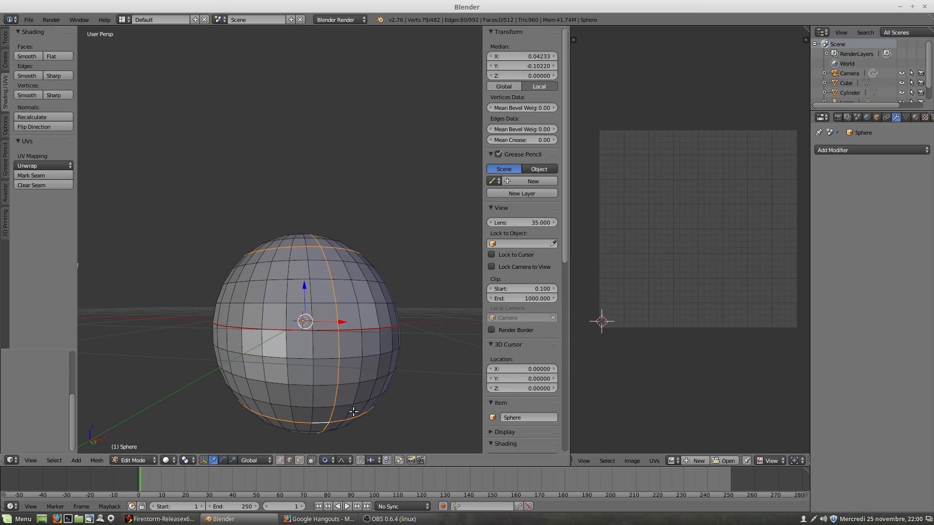
{"action": "key", "text": "ctrl+z"}
{"action": "key", "text": "ctrl+z"}
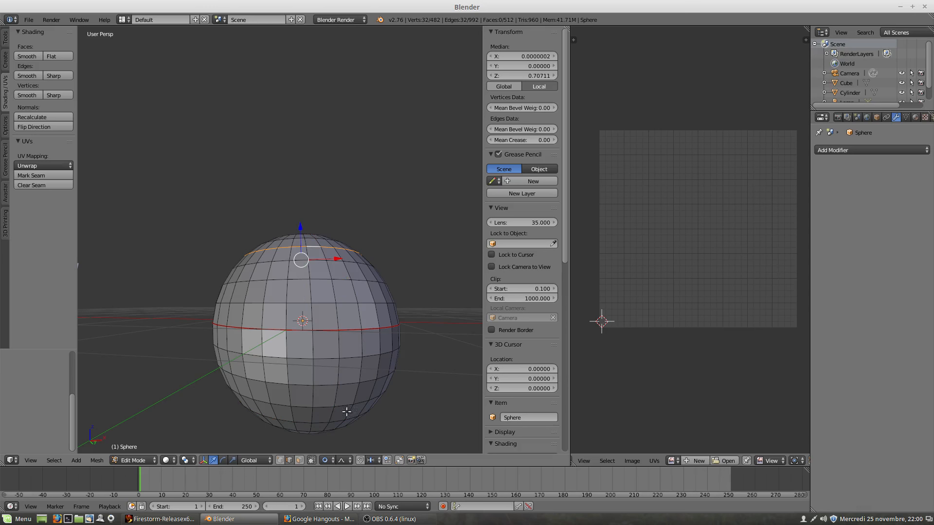
{"action": "right_click", "coordinate": [317, 422], "text": "alt+shift"}
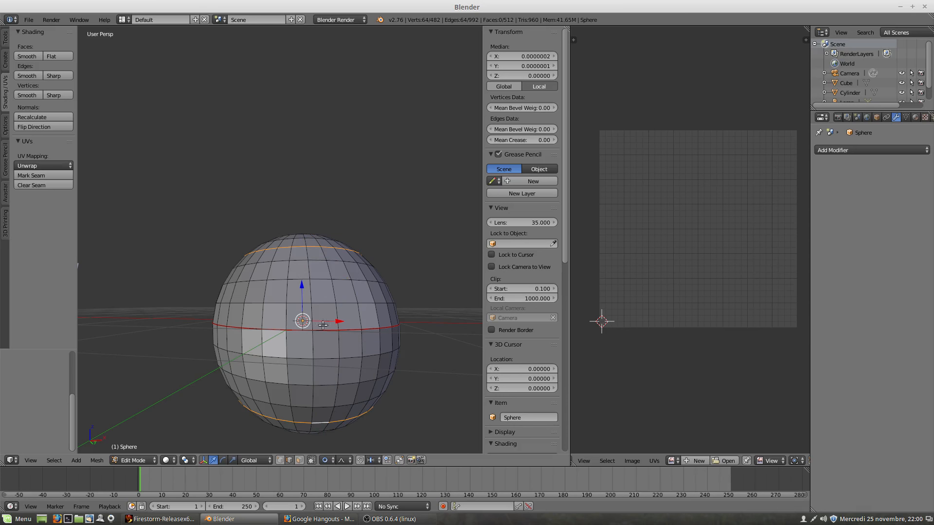
{"action": "key", "text": "a"}
Select the whole sphere and clear the equator seam.
{"action": "left_click", "coordinate": [19, 141]}
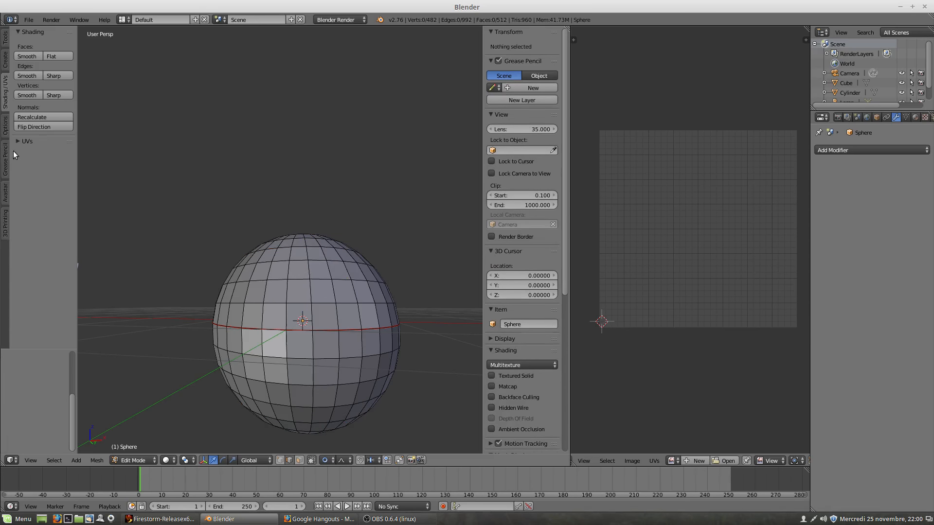
{"action": "left_click", "coordinate": [22, 141]}
{"action": "key", "text": "a"}
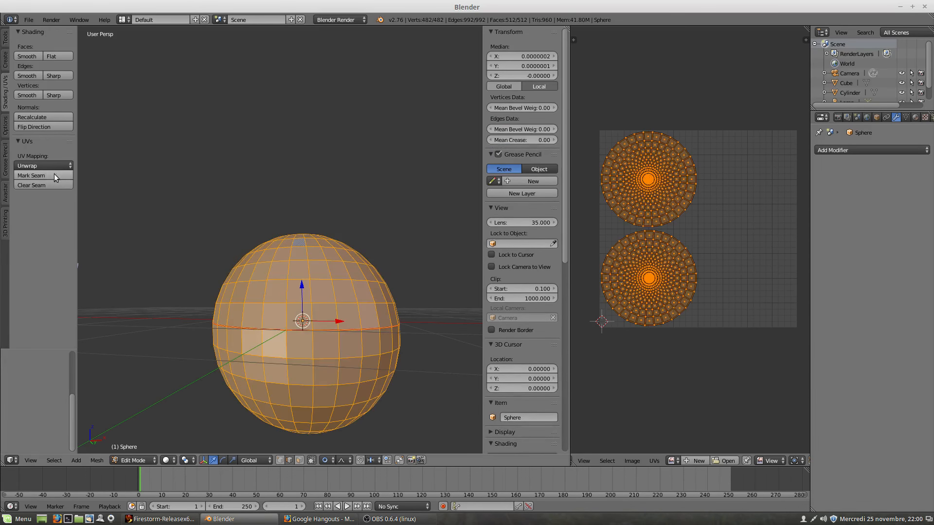
{"action": "left_click", "coordinate": [45, 184]}
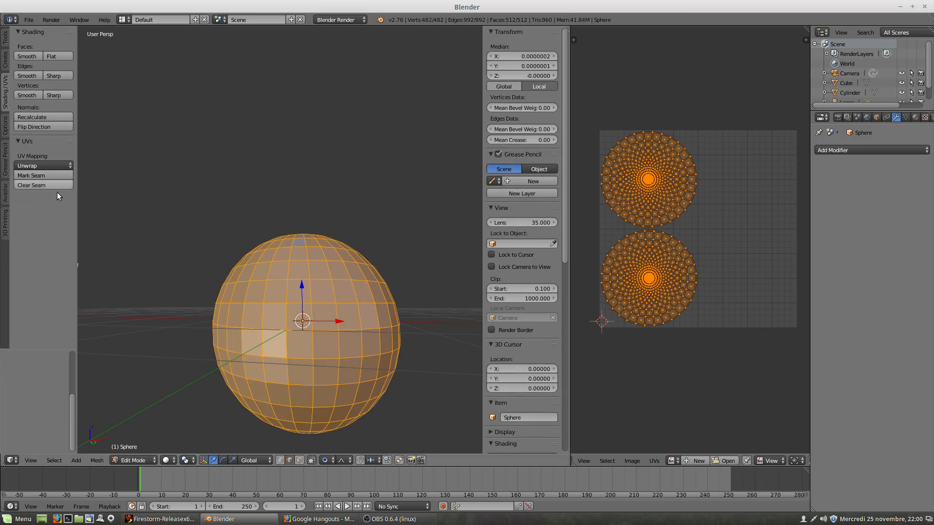
Select the horizontal edge rings near the sphere's upper and lower poles and mark both as seams.
{"action": "right_click", "coordinate": [299, 249], "text": "alt"}
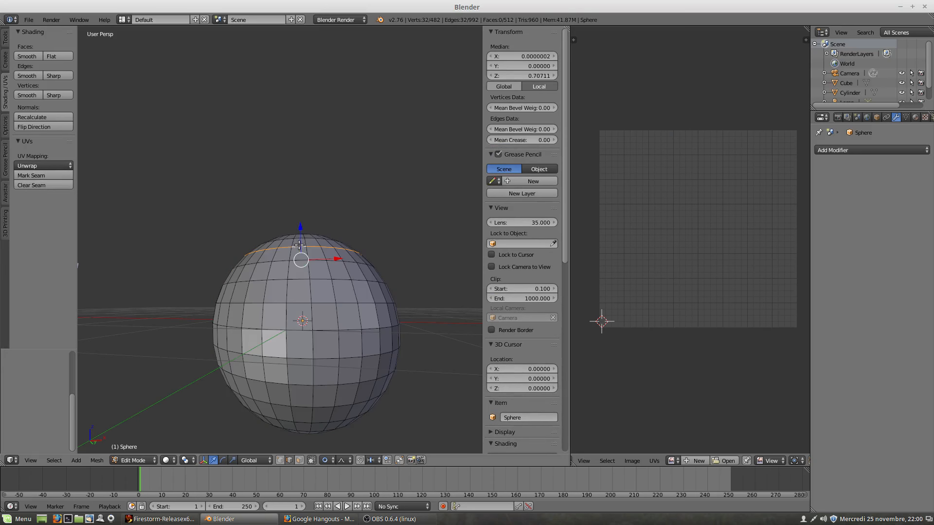
{"action": "right_click", "coordinate": [304, 420], "text": "alt+shift"}
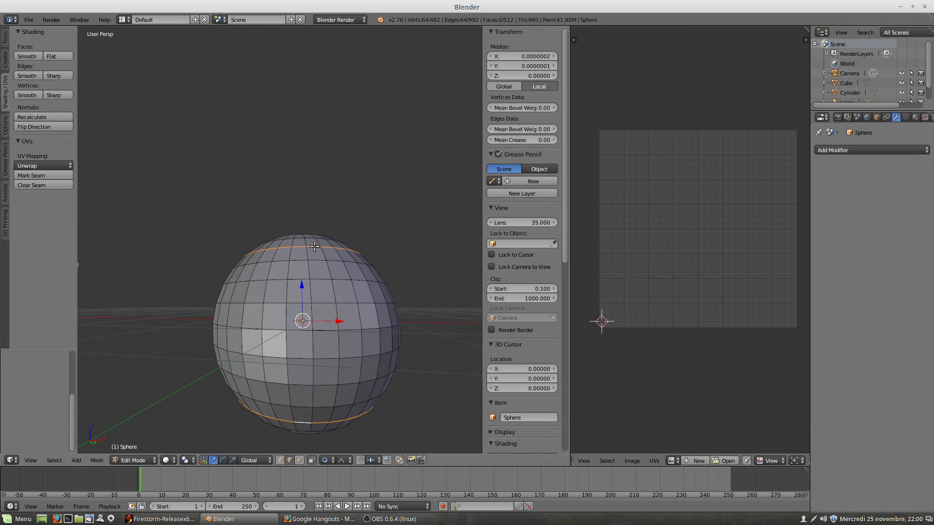
{"action": "left_click", "coordinate": [42, 177]}
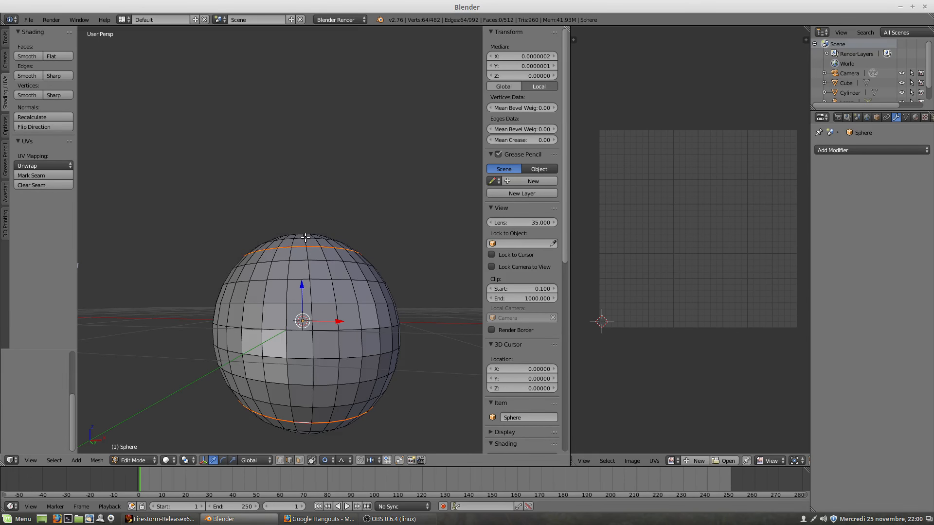
Switch to face selection and select only the linked top cap enclosed by the upper seam ring.
{"action": "key", "text": "a"}
{"action": "key", "text": "a"}
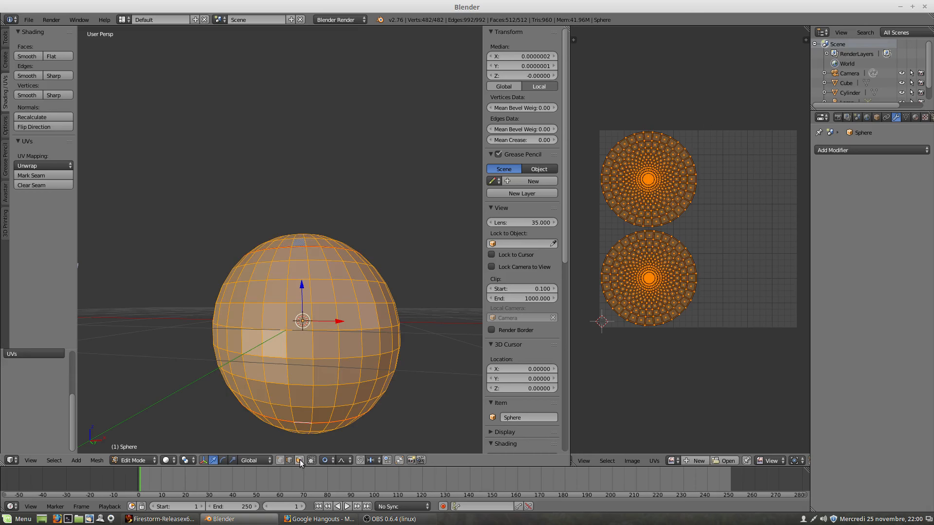
{"action": "middle_click_drag", "start_coordinate": [292, 316], "coordinate": [275, 389]}
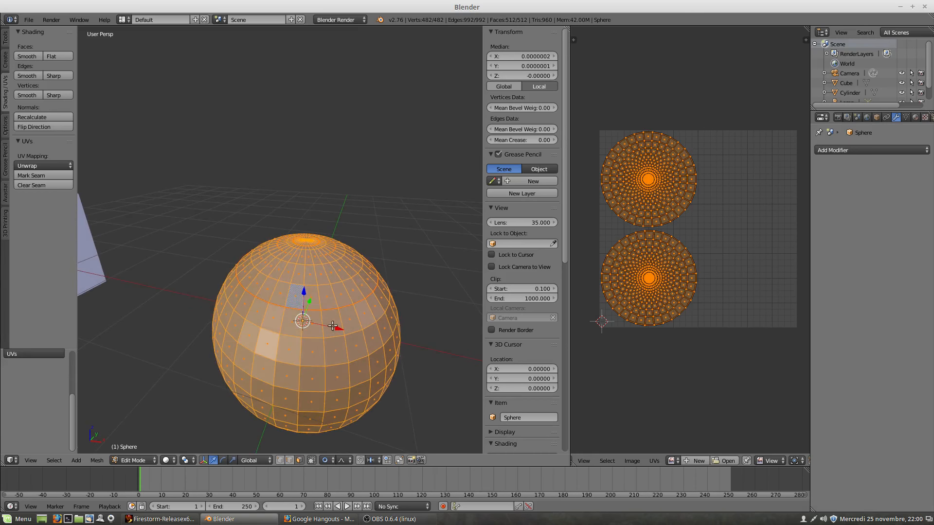
{"action": "key", "text": "a"}
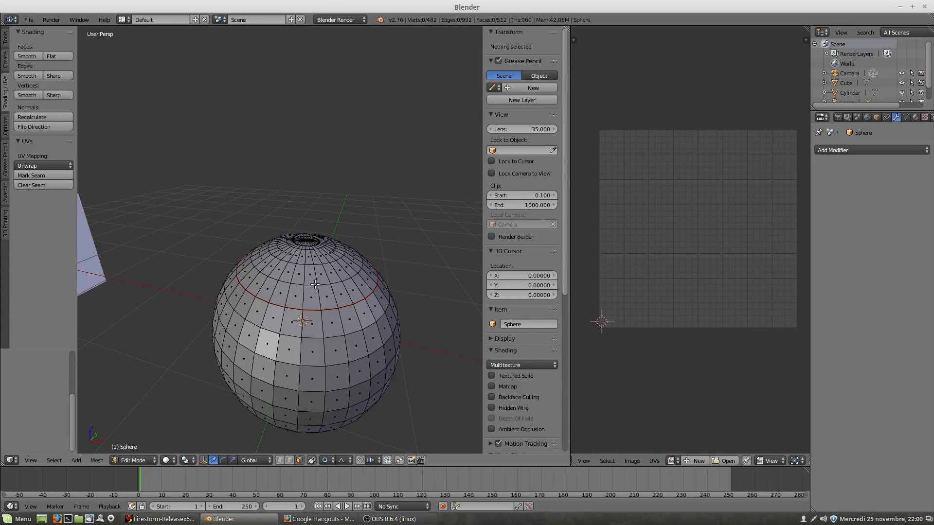
{"action": "key", "text": "l"}
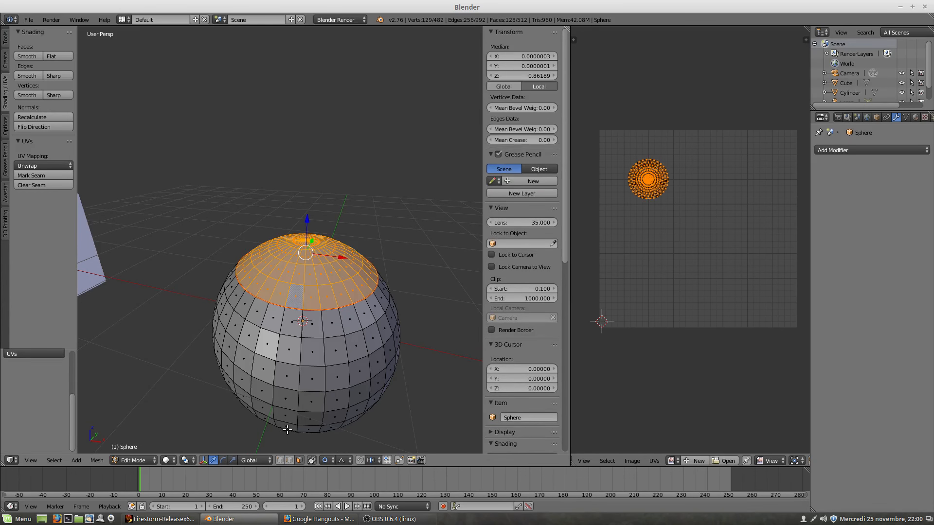
Unwrap the selected top cap of the sphere.
{"action": "middle_click_drag", "start_coordinate": [288, 426], "coordinate": [297, 384]}
{"action": "scroll", "coordinate": [288, 328], "scroll_direction": "down", "scroll_amount": 2}
{"action": "left_click", "coordinate": [41, 166]}
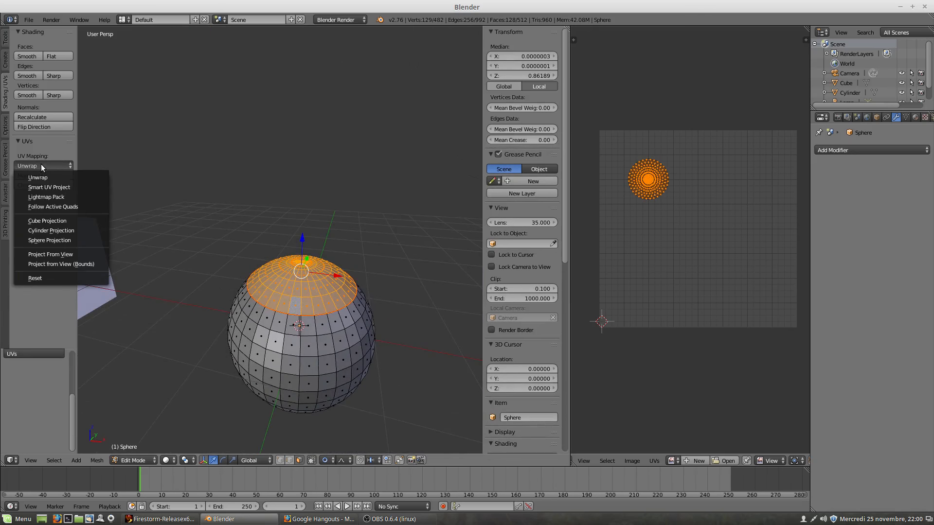
{"action": "left_click", "coordinate": [39, 179]}
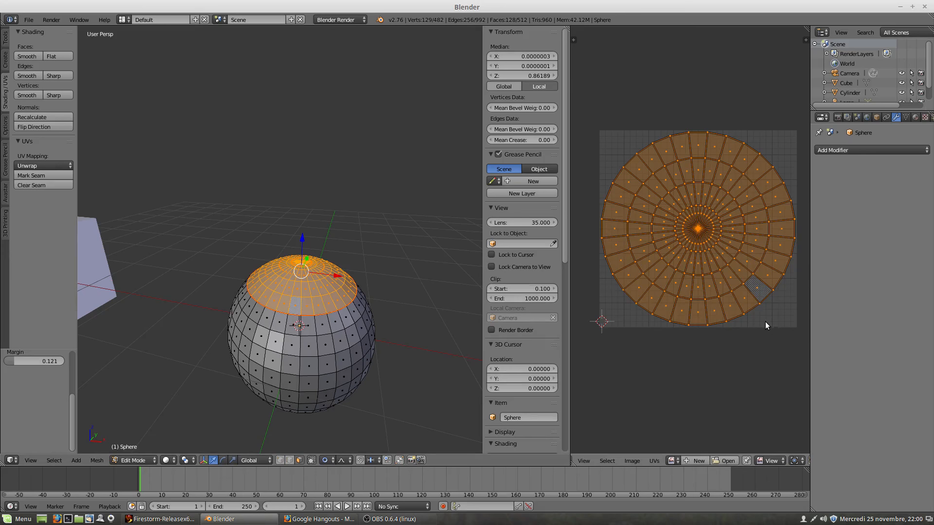
Move the top cap's circular UV island straight up, completely above the UV grid square.
{"action": "middle_click_drag", "start_coordinate": [322, 317], "coordinate": [305, 328]}
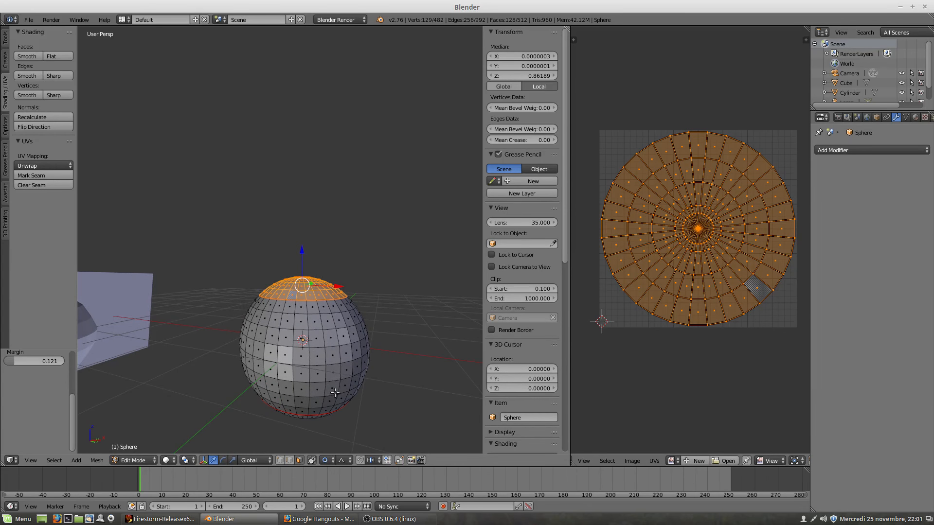
{"action": "middle_click_drag", "start_coordinate": [296, 317], "coordinate": [318, 349]}
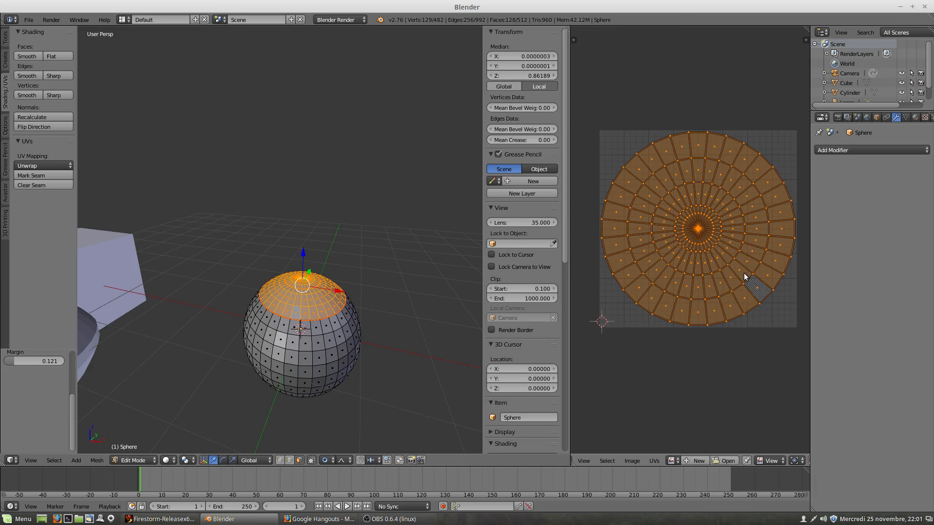
{"action": "scroll", "coordinate": [744, 276], "scroll_direction": "down", "scroll_amount": 2}
{"action": "key", "text": "g"}
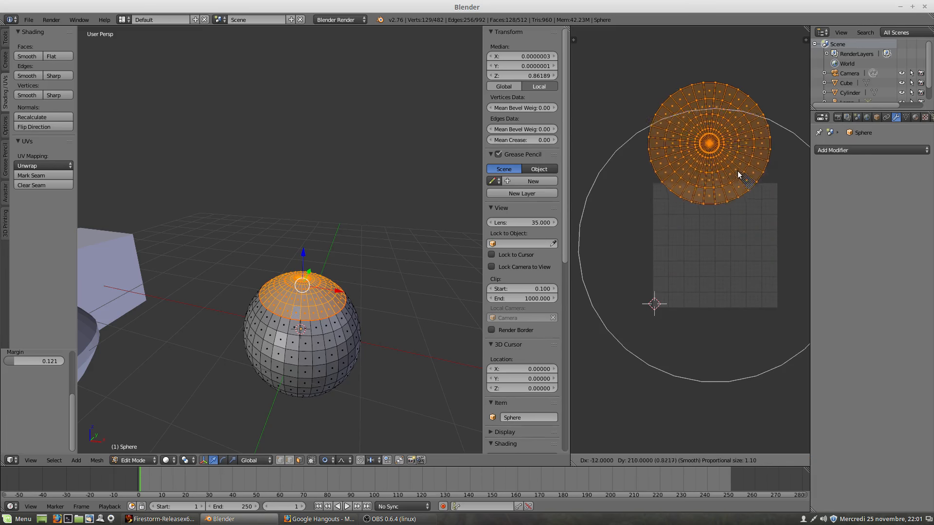
{"action": "left_click", "coordinate": [739, 136]}
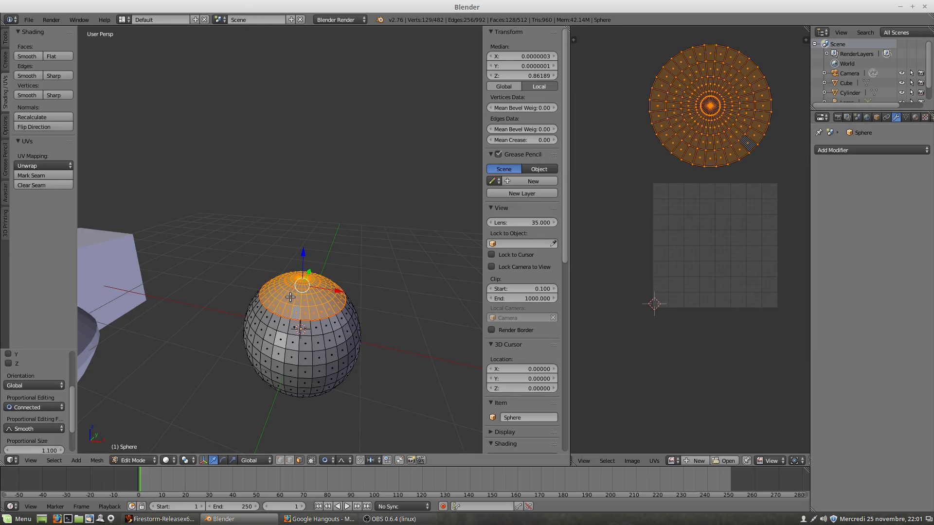
Hide the unwrapped top cap and, in face selection, select only the linked bottom cap enclosed by the lower seam ring.
{"action": "key", "text": "h"}
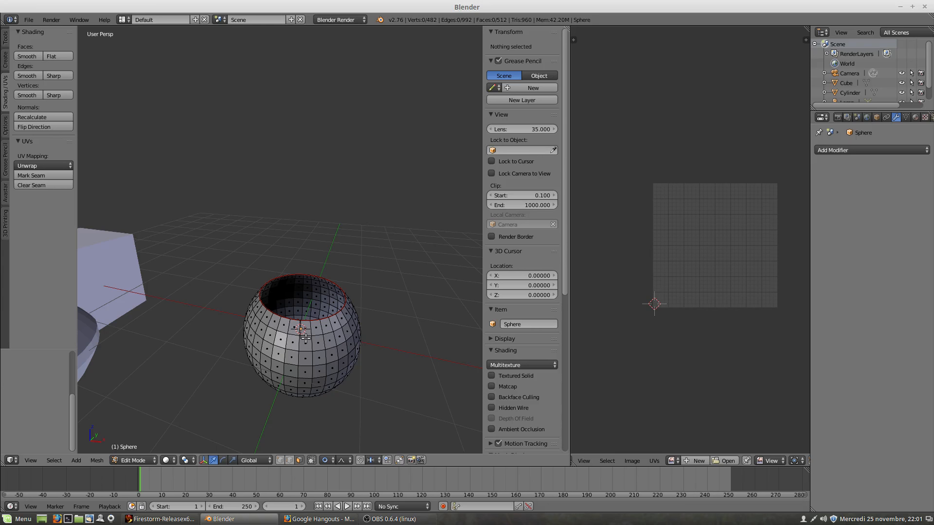
{"action": "mouse_move", "coordinate": [306, 336]}
{"action": "middle_mouse_down"}
{"action": "mouse_move", "coordinate": [304, 261]}
{"action": "mouse_move", "coordinate": [318, 382]}
{"action": "mouse_move", "coordinate": [301, 351]}
{"action": "middle_mouse_up"}
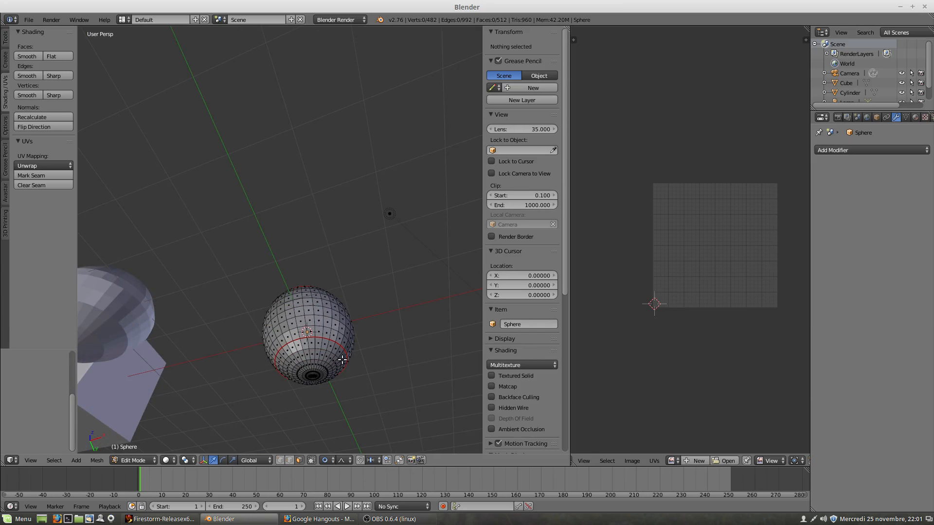
{"action": "middle_click_drag", "start_coordinate": [309, 366], "coordinate": [304, 363]}
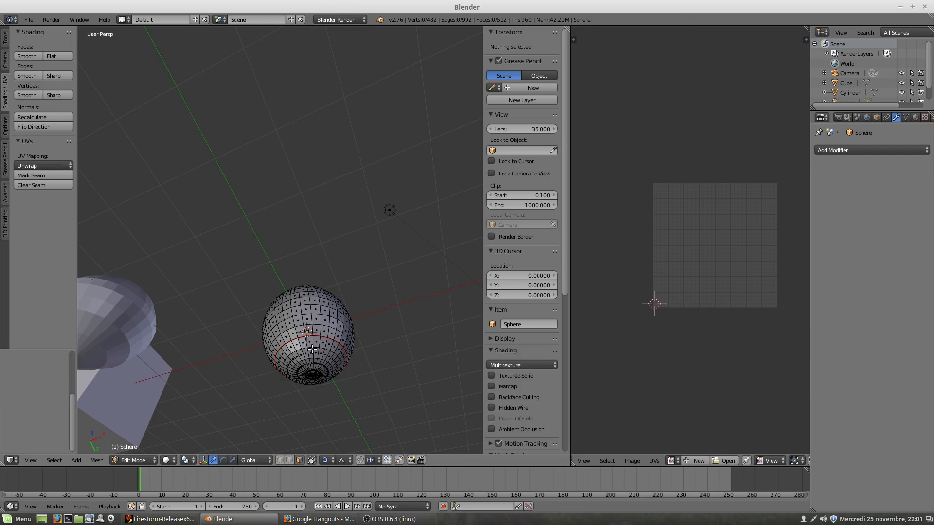
{"action": "key", "text": "l"}
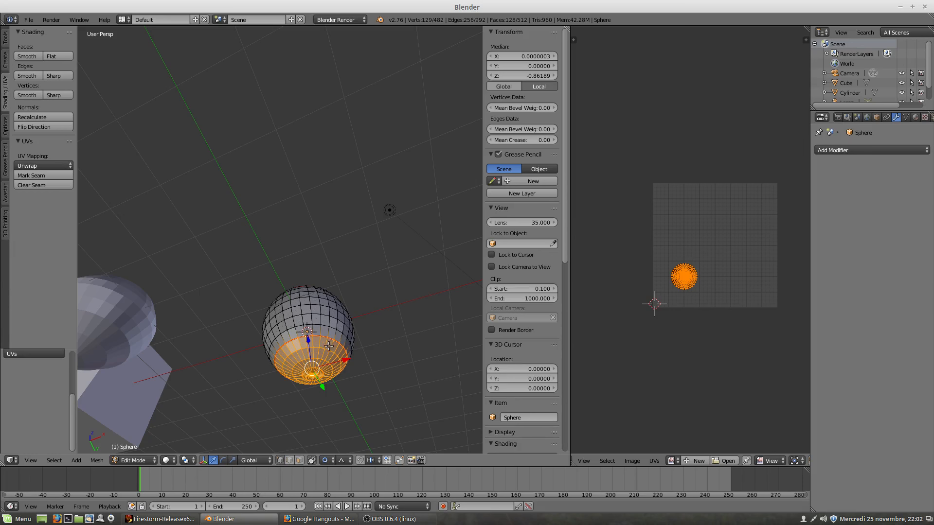
{"action": "key", "text": "l"}
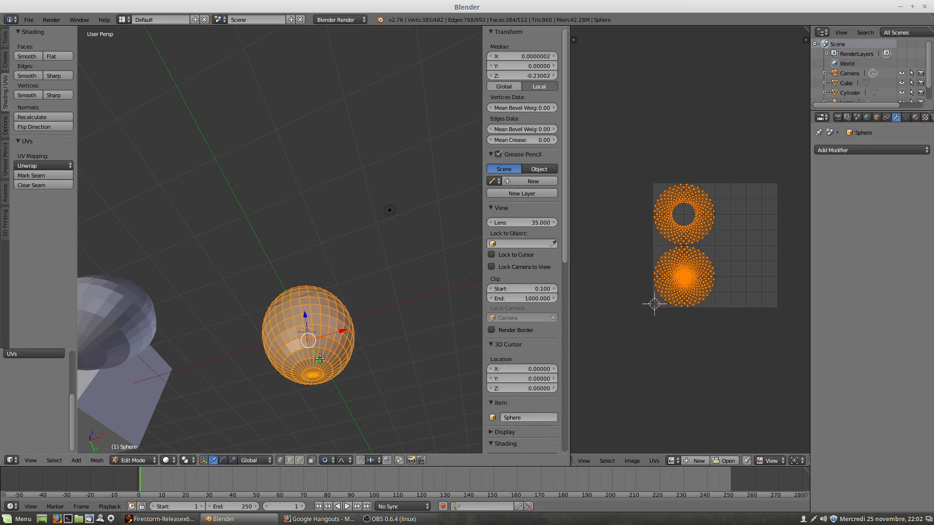
{"action": "key", "text": "a"}
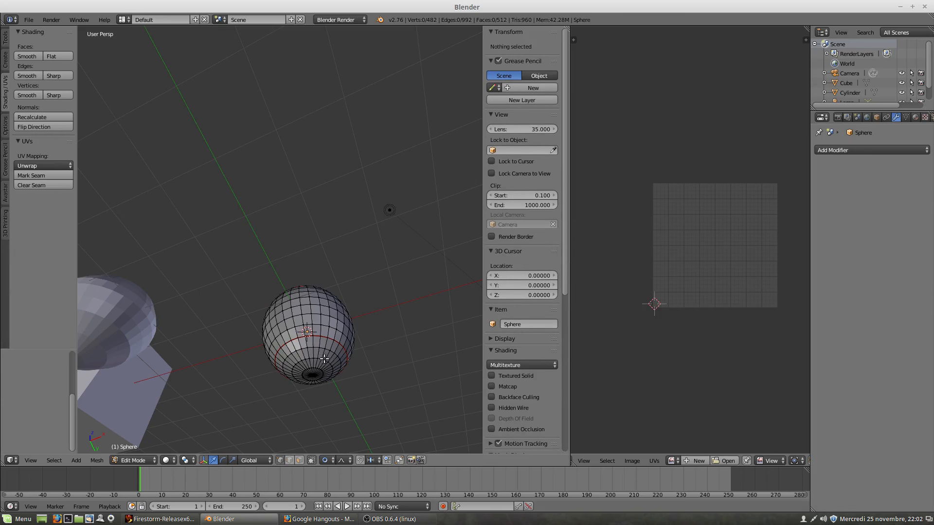
{"action": "left_click", "coordinate": [299, 460]}
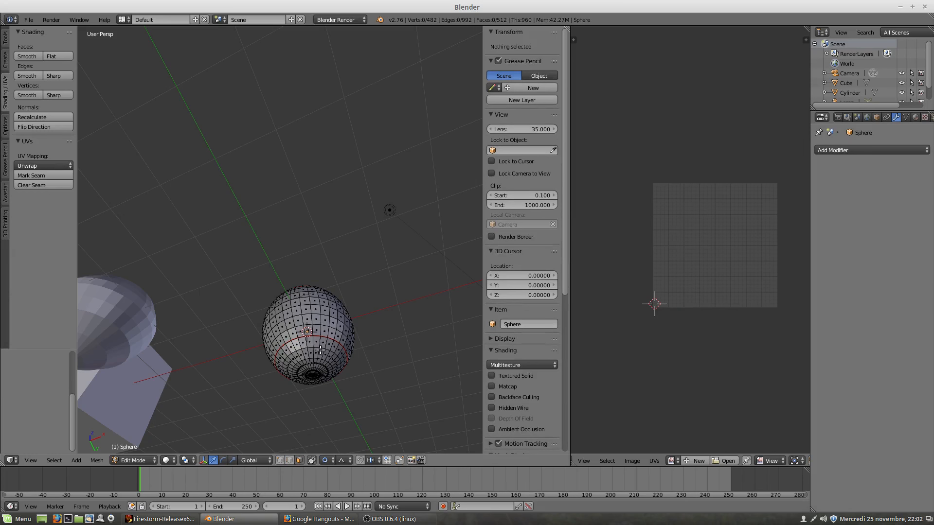
{"action": "key", "text": "l"}
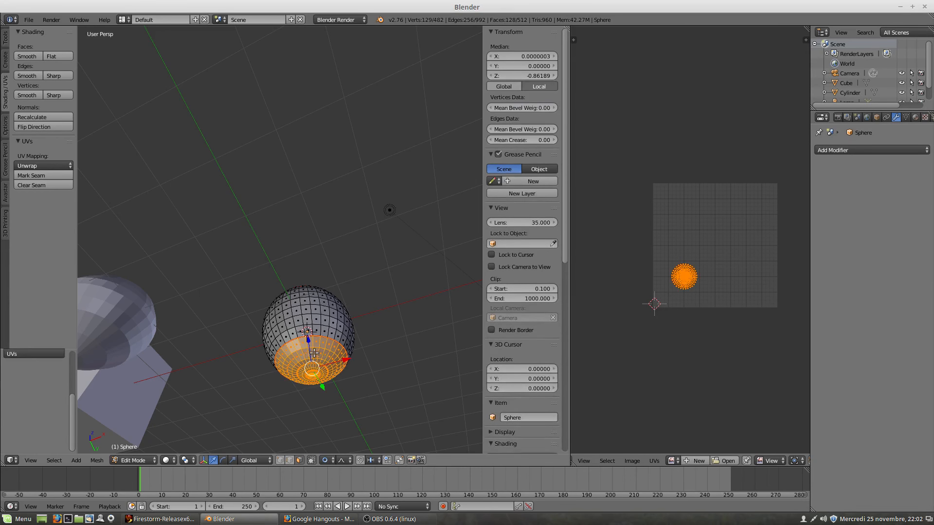
Unwrap the selected bottom cap and move its circular UV island down, completely below the UV grid square.
{"action": "middle_click_drag", "start_coordinate": [304, 384], "coordinate": [294, 339]}
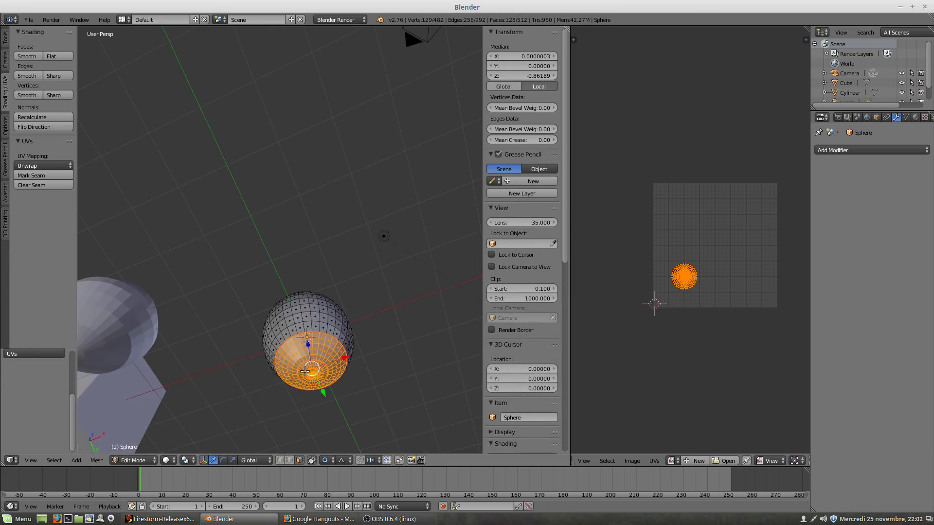
{"action": "left_click", "coordinate": [32, 166]}
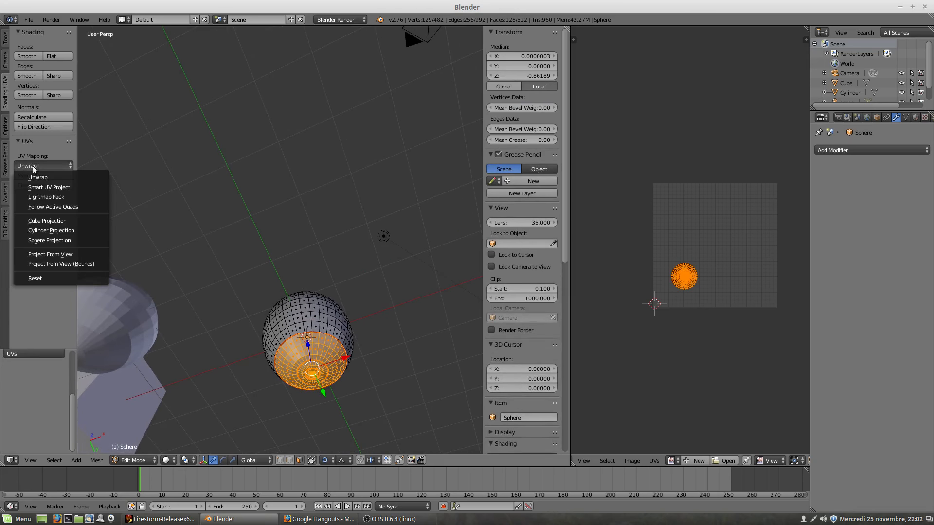
{"action": "left_click", "coordinate": [41, 178]}
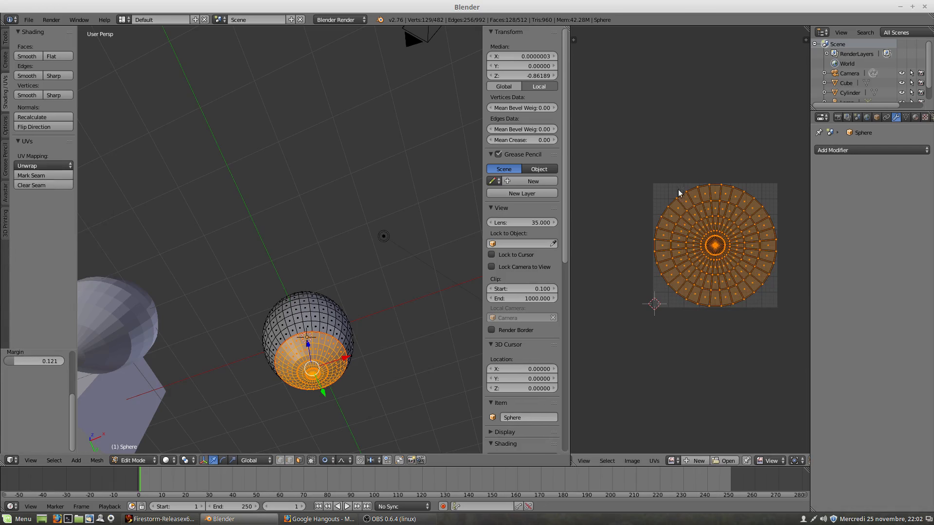
{"action": "key", "text": "g"}
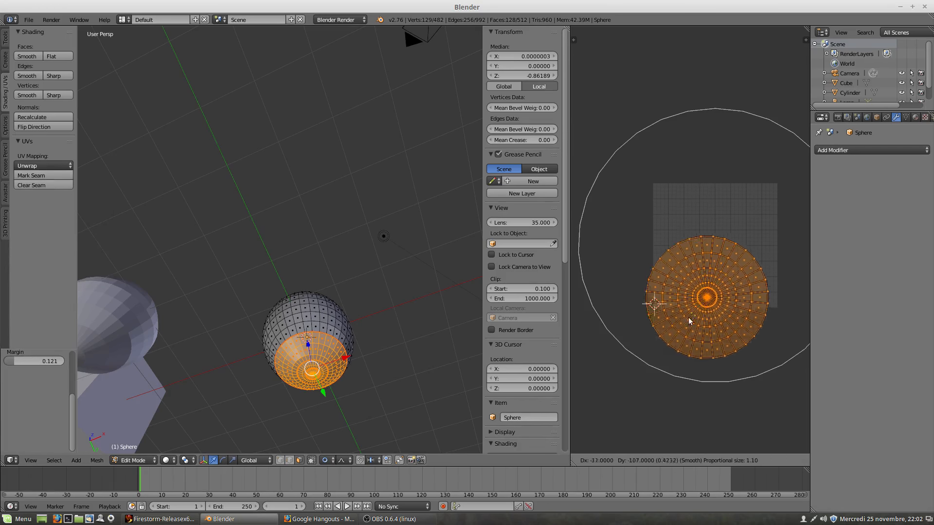
{"action": "left_click", "coordinate": [700, 381]}
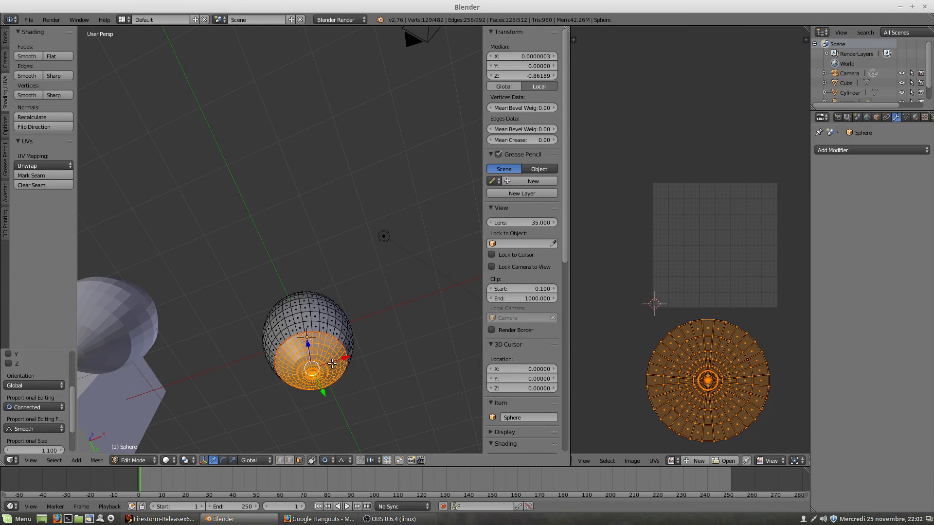
Hide the bottom cap and mark one vertical line of edges between the two seam rings as a seam.
{"action": "key", "text": "a"}
{"action": "middle_click_drag", "start_coordinate": [313, 341], "coordinate": [305, 386]}
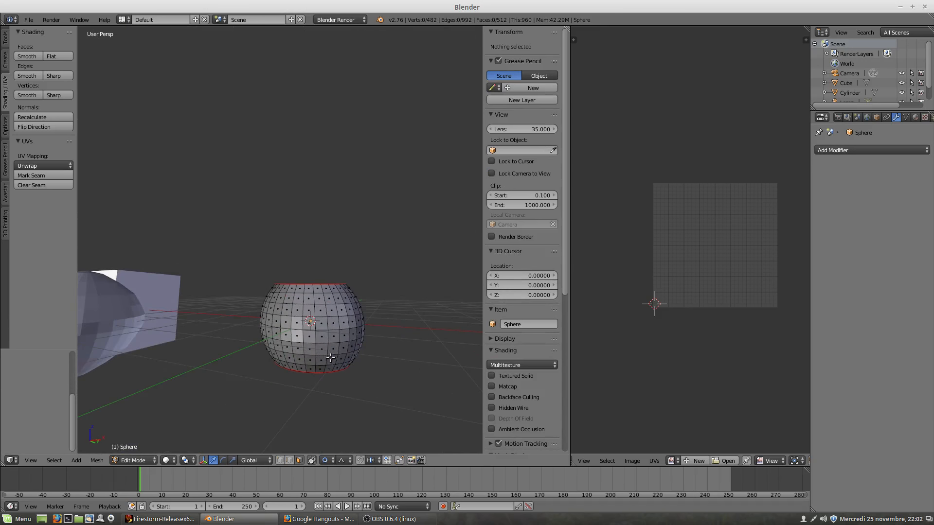
{"action": "left_click", "coordinate": [290, 460]}
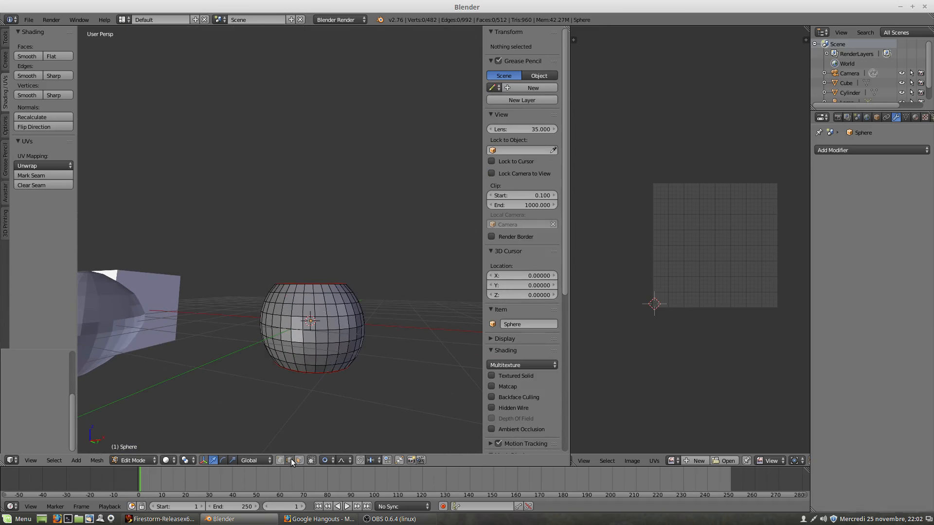
{"action": "right_click", "coordinate": [314, 290]}
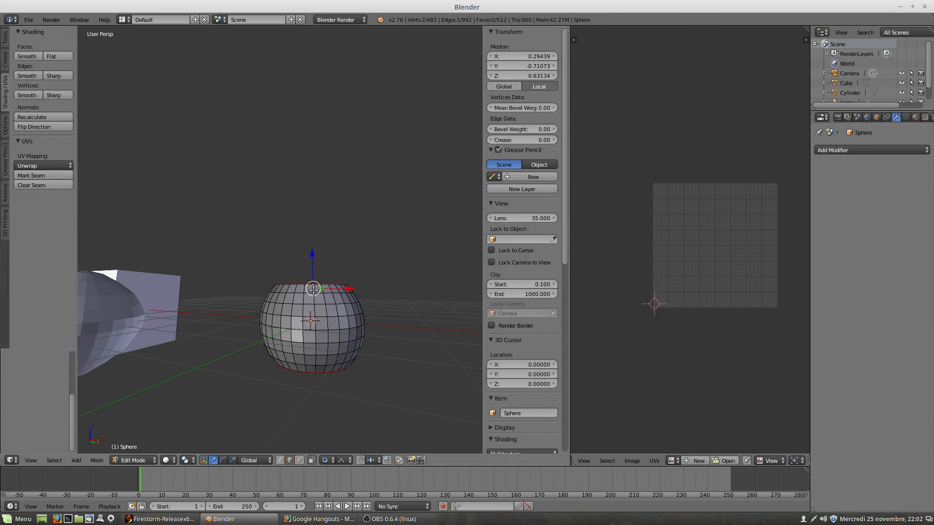
{"action": "right_click", "coordinate": [316, 371], "text": "shift"}
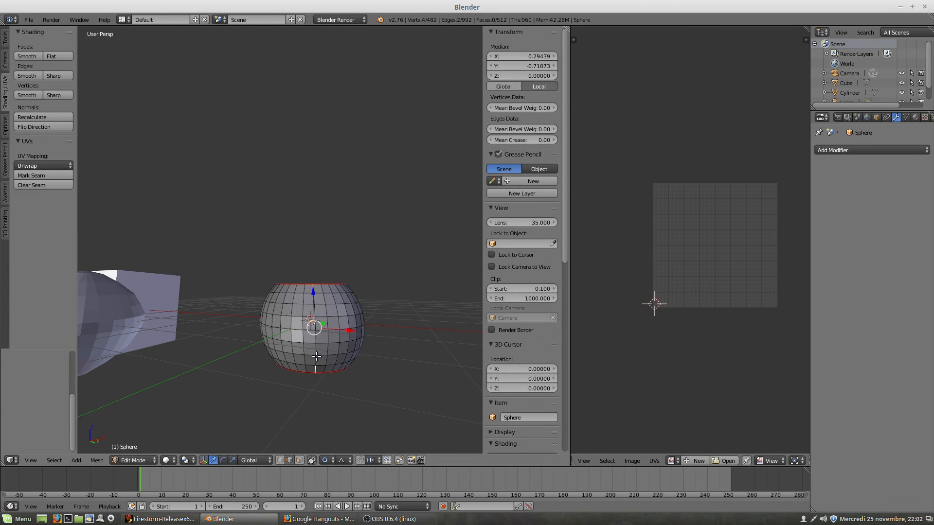
{"action": "right_click", "coordinate": [316, 358], "text": "shift"}
{"action": "right_click", "coordinate": [316, 348], "text": "shift"}
{"action": "right_click", "coordinate": [315, 335], "text": "shift"}
{"action": "right_click", "coordinate": [315, 323], "text": "shift"}
{"action": "right_click", "coordinate": [314, 311], "text": "shift"}
{"action": "right_click", "coordinate": [314, 299], "text": "shift"}
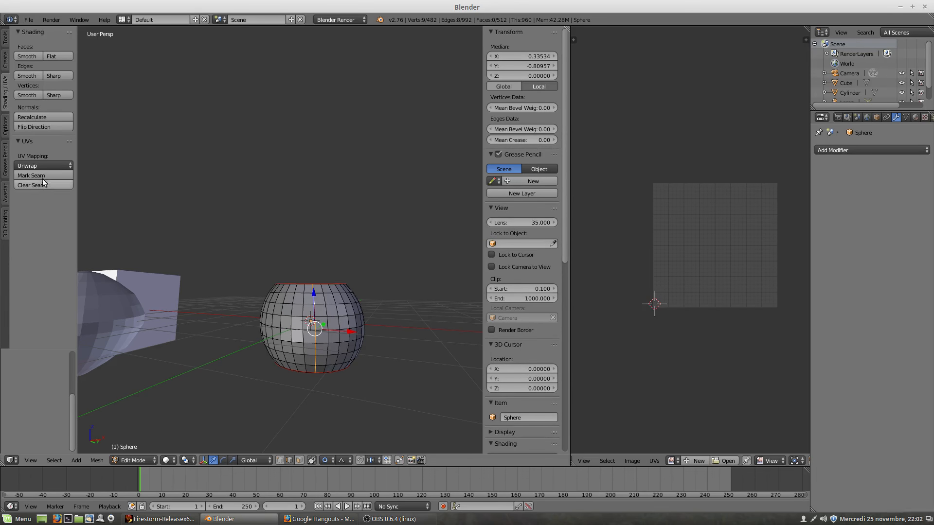
{"action": "mouse_move", "coordinate": [340, 354]}
{"action": "middle_mouse_down"}
{"action": "mouse_move", "coordinate": [296, 342]}
{"action": "mouse_move", "coordinate": [335, 349]}
{"action": "middle_mouse_up"}
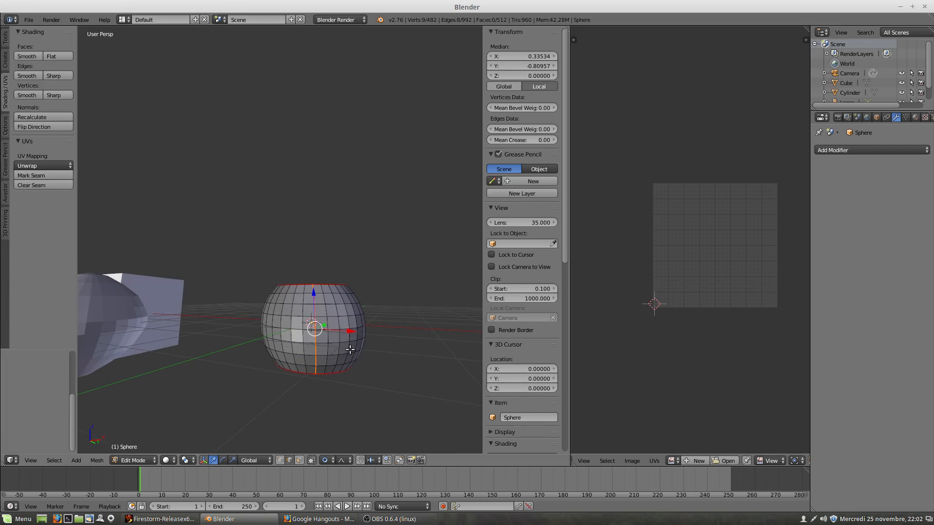
Select the sphere's entire visible middle band and unwrap it.
{"action": "key", "text": "KP_1"}
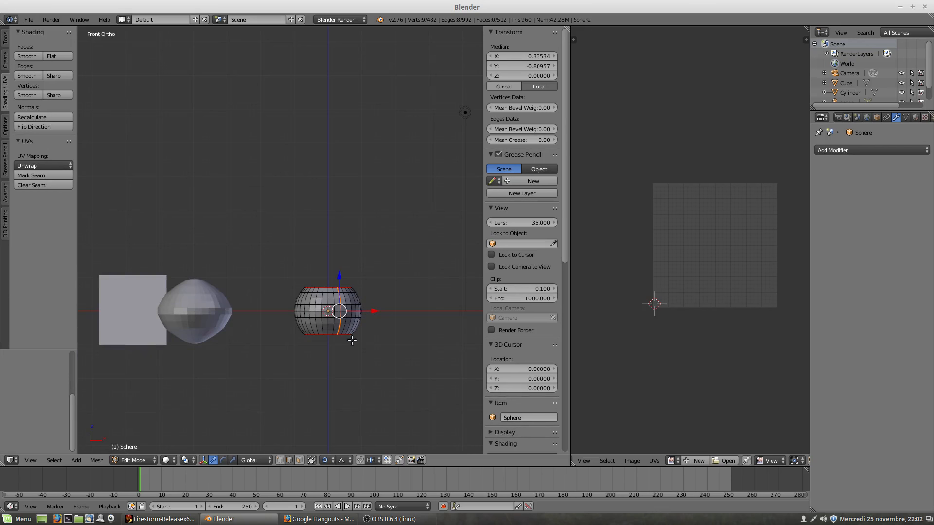
{"action": "scroll", "coordinate": [365, 338], "scroll_direction": "up", "scroll_amount": 2}
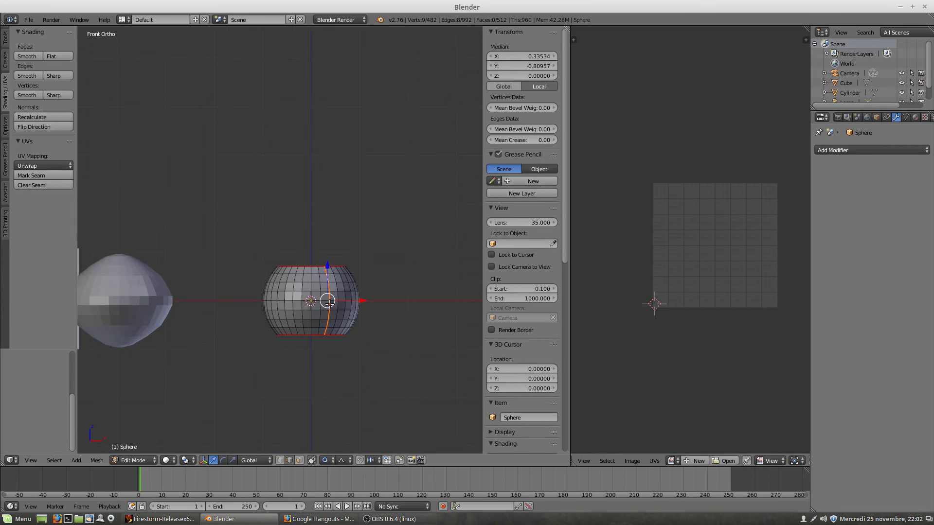
{"action": "key", "text": "a"}
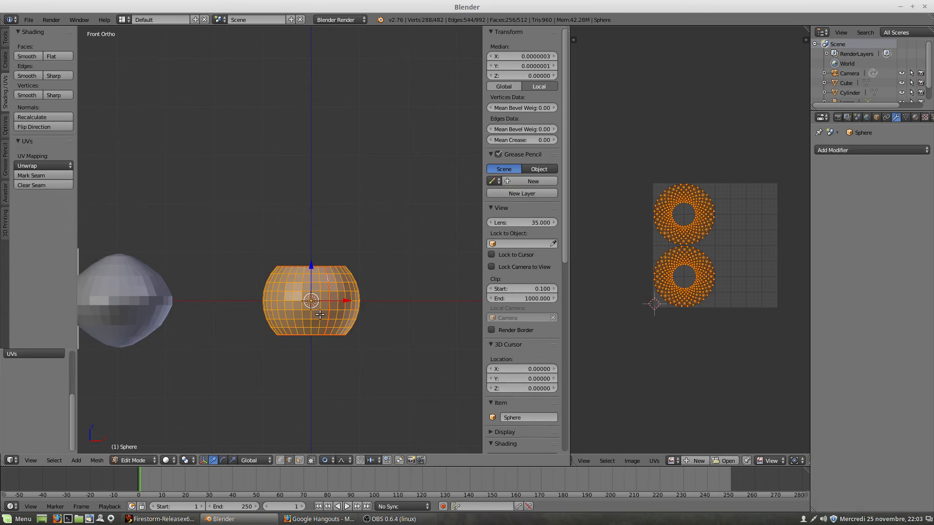
{"action": "left_click", "coordinate": [44, 166]}
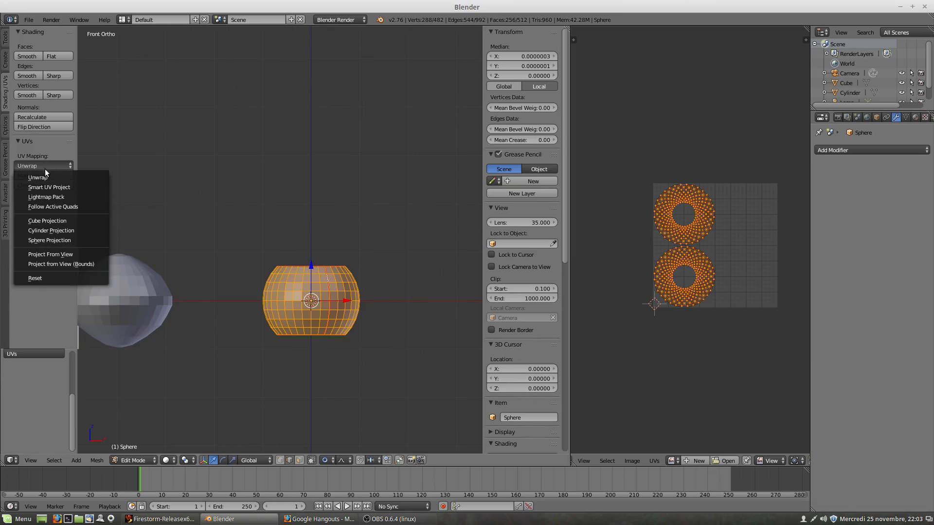
{"action": "left_click", "coordinate": [42, 179]}
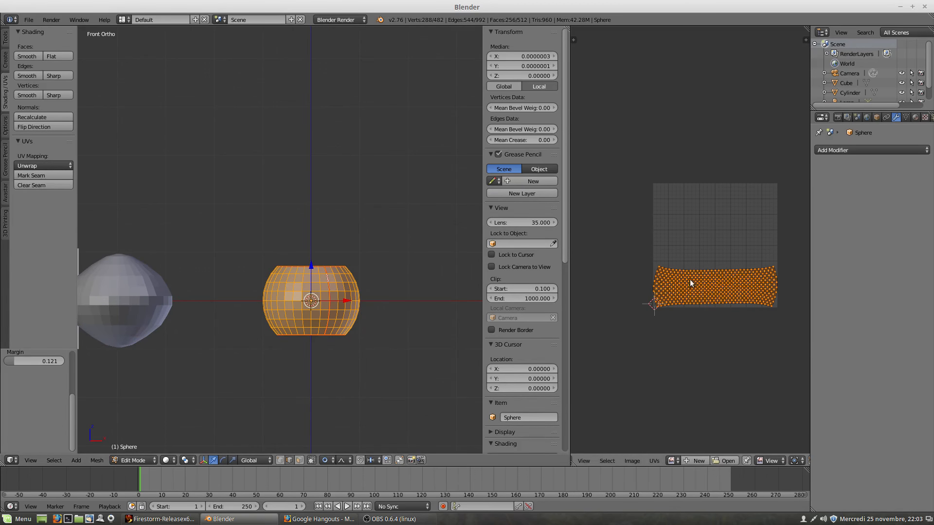
{"action": "scroll", "coordinate": [764, 306], "scroll_direction": "up", "scroll_amount": 2}
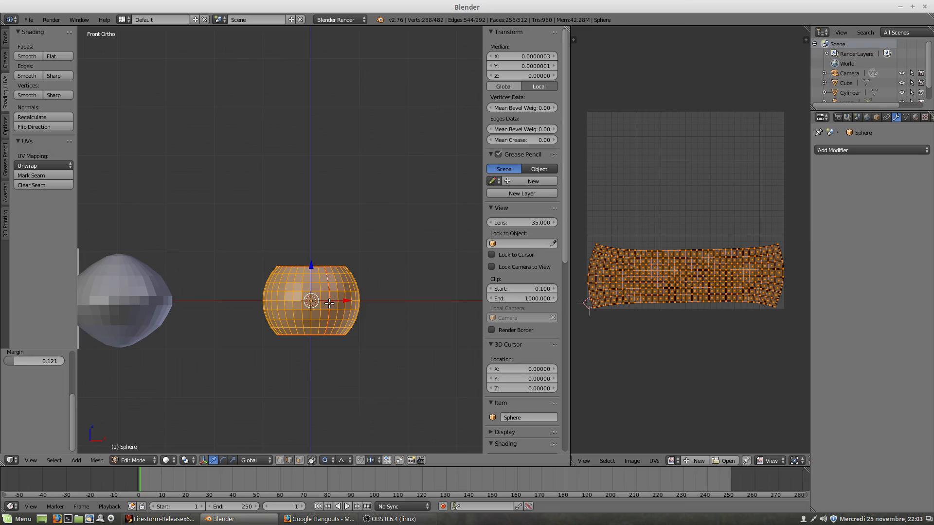
Try a Cylinder Projection of the middle band from the front view, and undo it.
{"action": "key", "text": "u"}
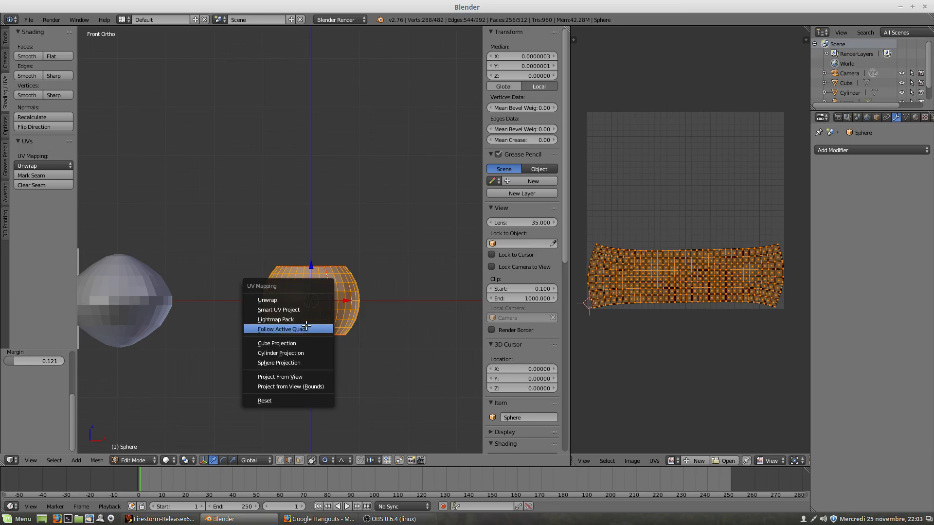
{"action": "left_click", "coordinate": [302, 353]}
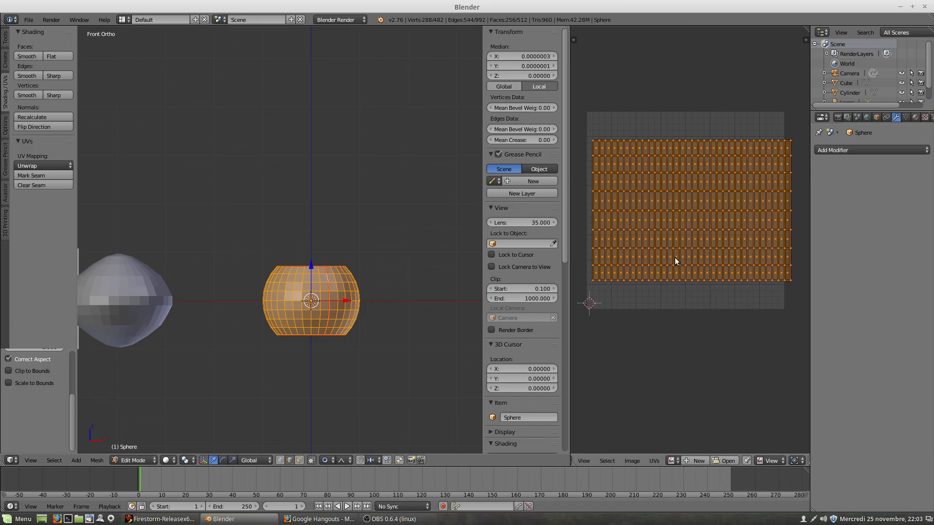
{"action": "key", "text": "e"}
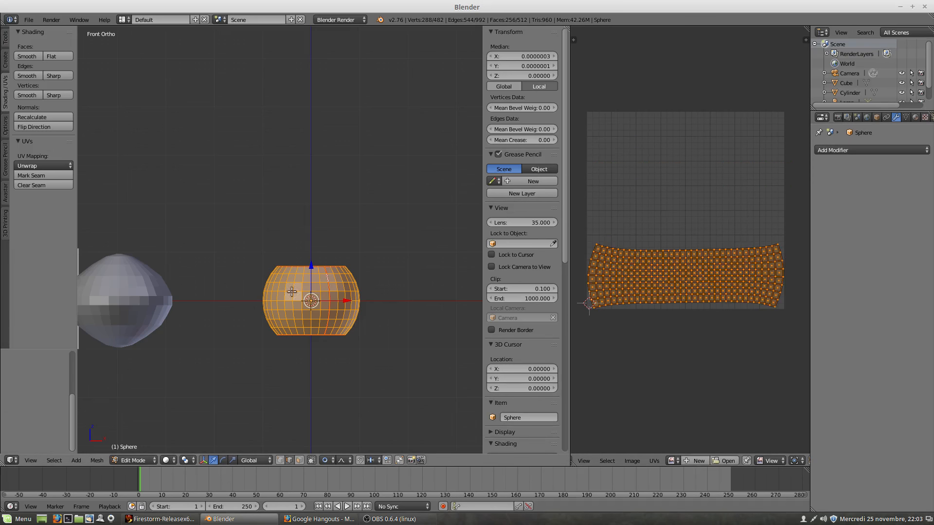
Hide the middle band, and reveal all hidden parts of the sphere with the three UV islands together.
{"action": "middle_click_drag", "start_coordinate": [345, 301], "coordinate": [343, 316]}
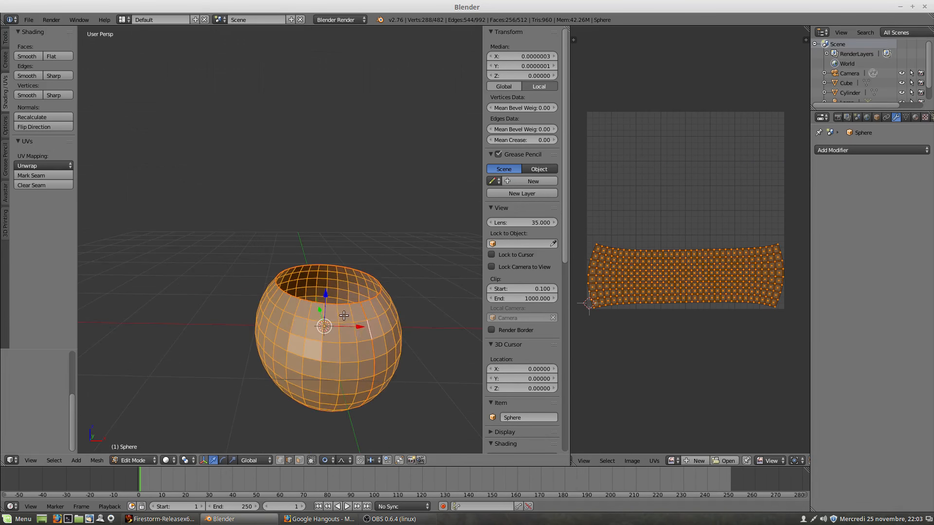
{"action": "key", "text": "h"}
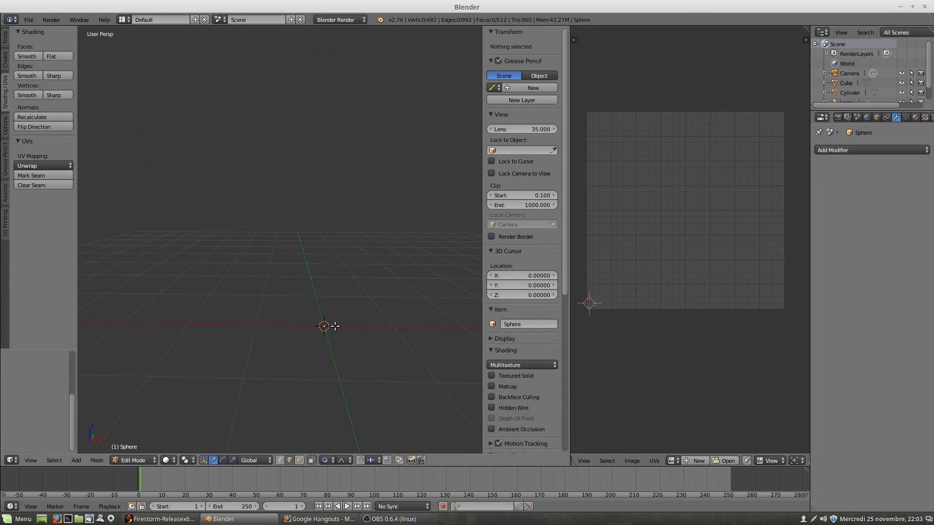
{"action": "key", "text": "alt+h"}
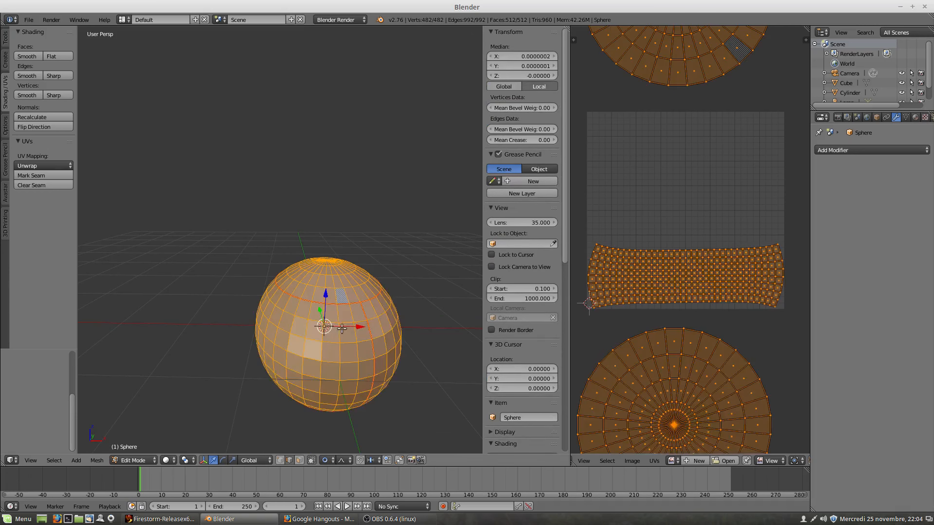
{"action": "scroll", "coordinate": [343, 325], "scroll_direction": "down", "scroll_amount": 3}
{"action": "scroll", "coordinate": [748, 342], "scroll_direction": "down", "scroll_amount": 2}
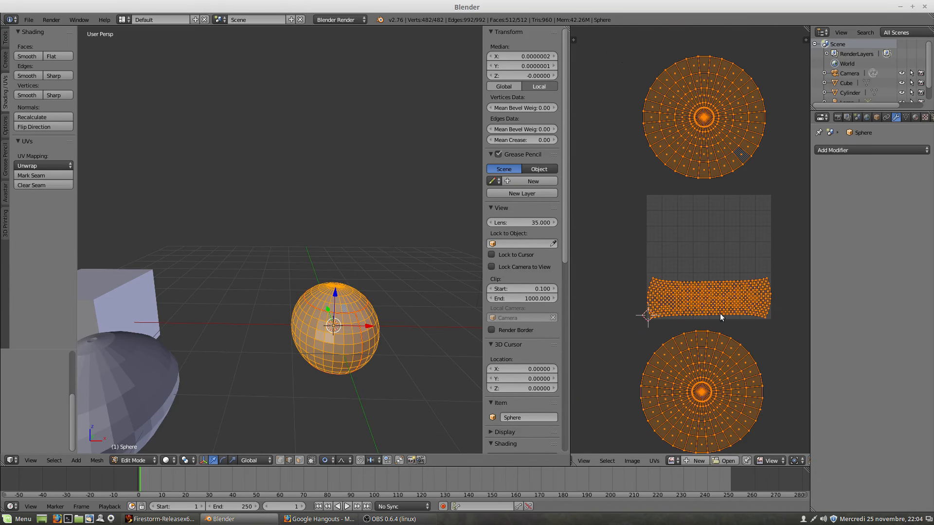
{"action": "middle_click_drag", "start_coordinate": [721, 317], "coordinate": [674, 254]}
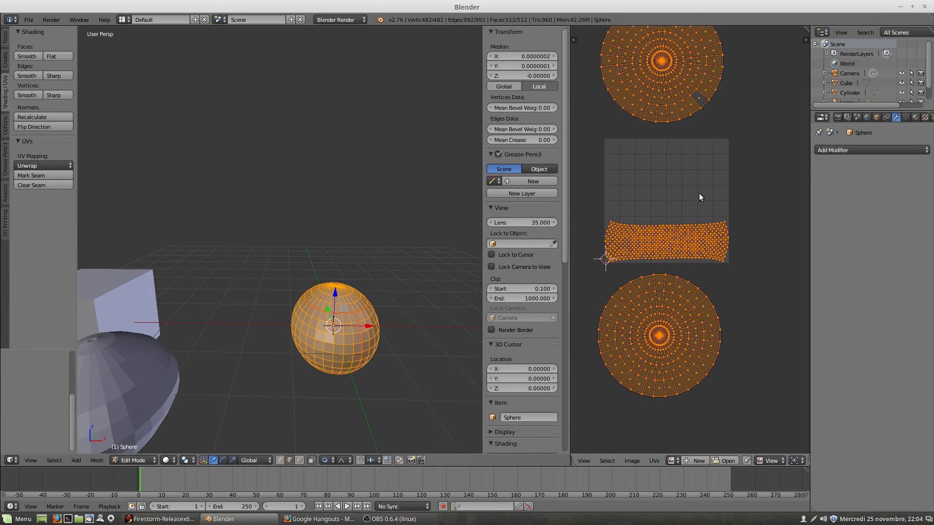
Scale the lower circular cap island to a little under half size and place it in the UV square's upper left, above the band.
{"action": "right_click", "coordinate": [655, 348]}
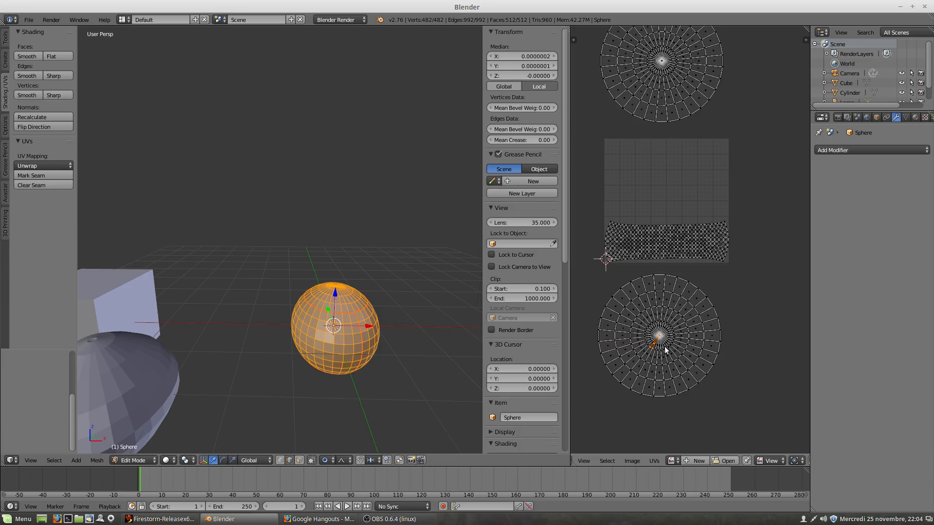
{"action": "key", "text": "ctrl+l"}
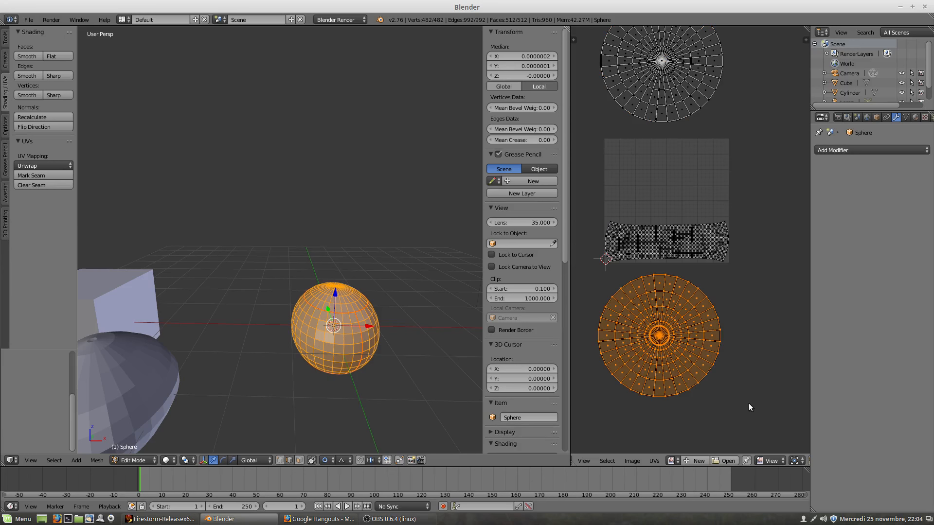
{"action": "key", "text": "s"}
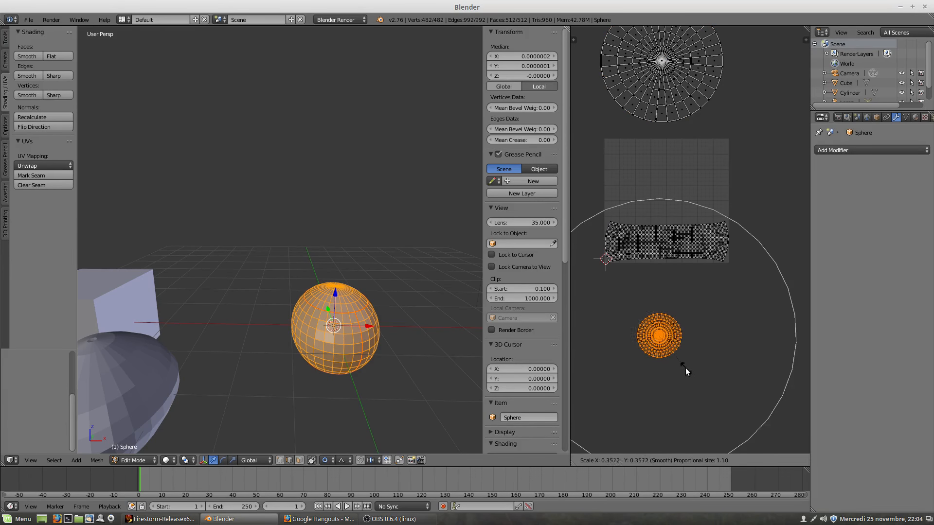
{"action": "left_click", "coordinate": [685, 369]}
{"action": "key", "text": "g"}
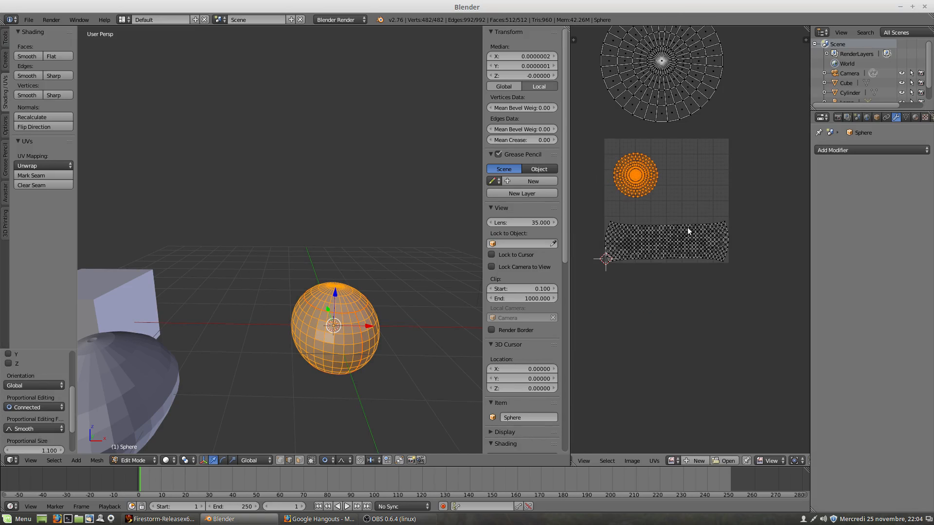
{"action": "key", "text": "s"}
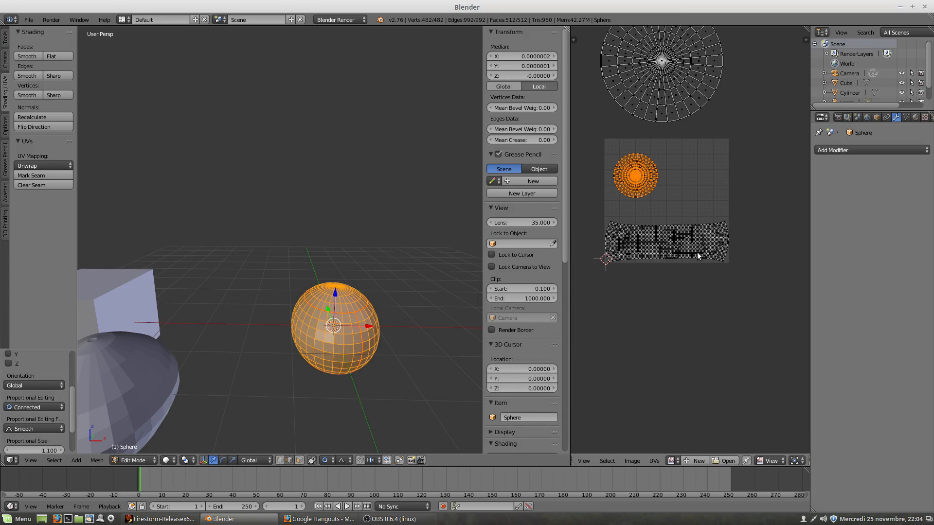
{"action": "left_click", "coordinate": [711, 276]}
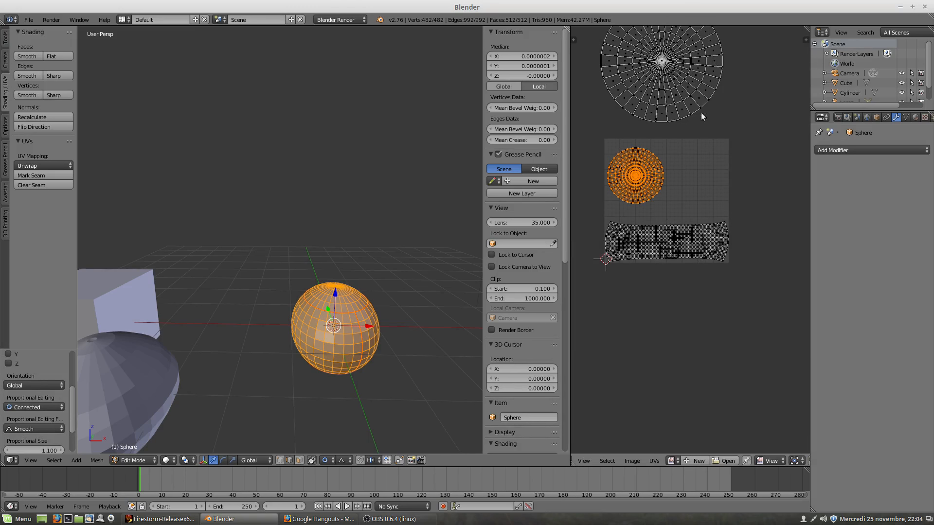
Scale the other circular cap island to match the first and place it beside it in the UV square's upper right.
{"action": "key", "text": "l"}
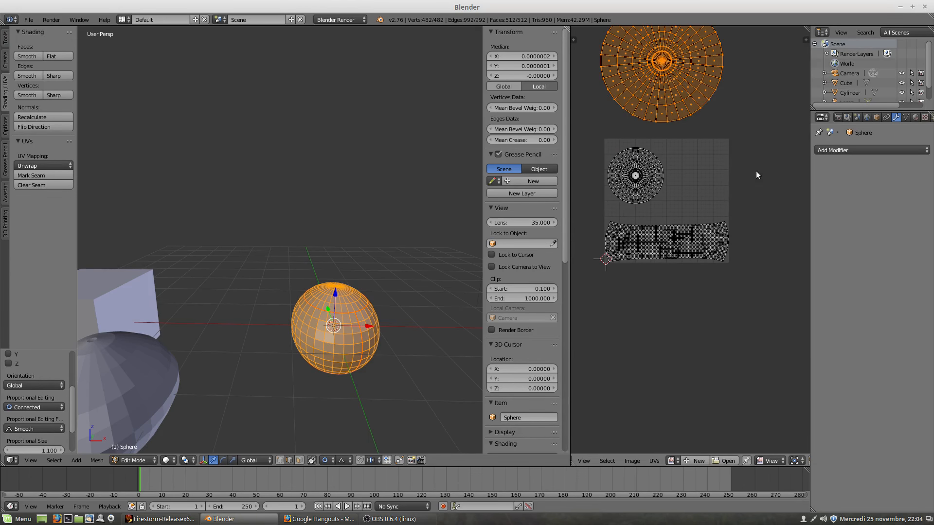
{"action": "key", "text": "s"}
{"action": "left_click", "coordinate": [686, 121]}
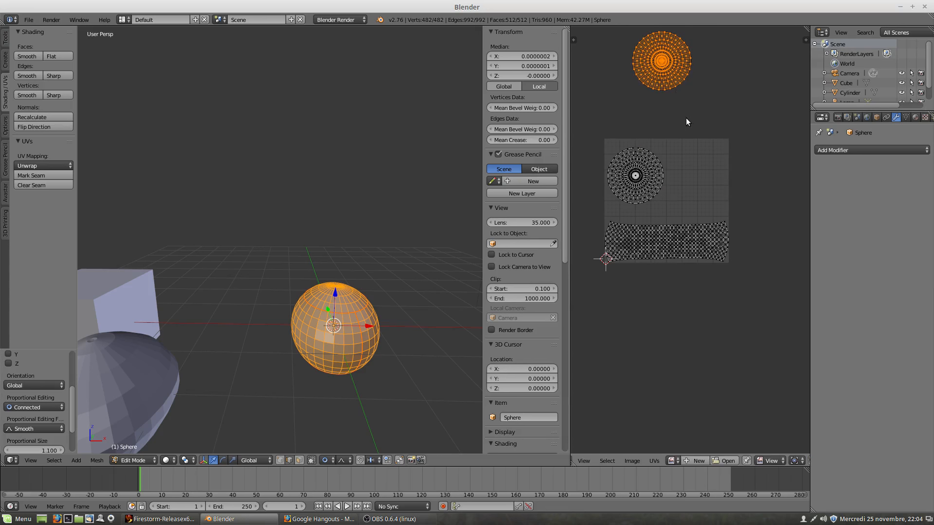
{"action": "key", "text": "g"}
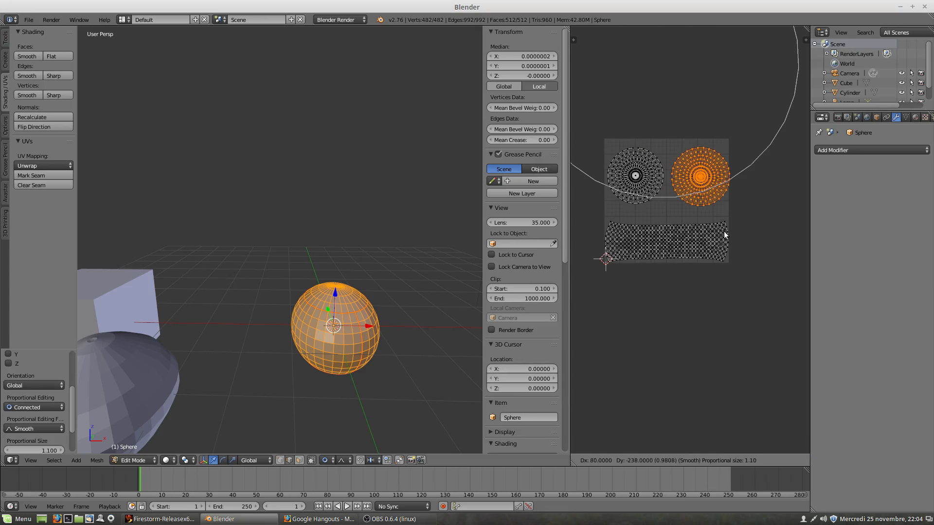
{"action": "left_click", "coordinate": [721, 232]}
{"action": "key", "text": "s"}
{"action": "left_click", "coordinate": [742, 249]}
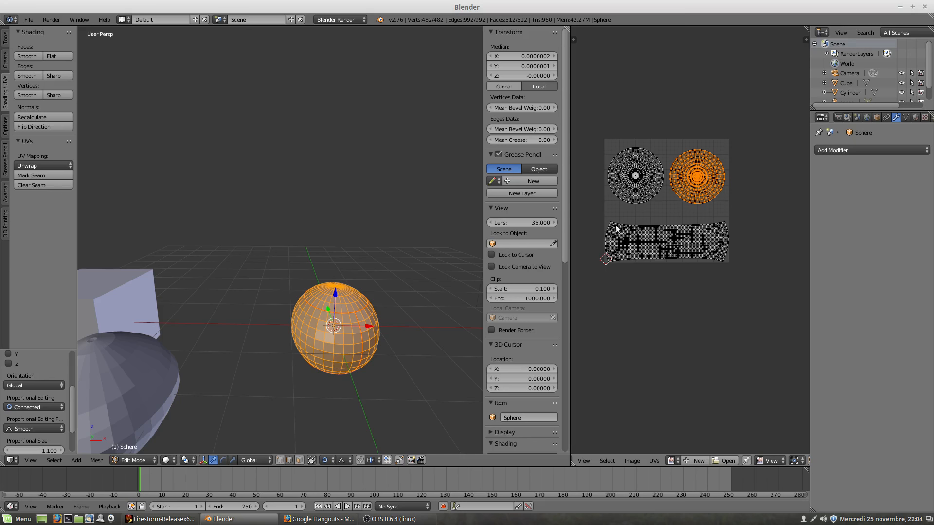
Clear all seams from the fully selected sphere.
{"action": "middle_click_drag", "start_coordinate": [344, 354], "coordinate": [341, 316]}
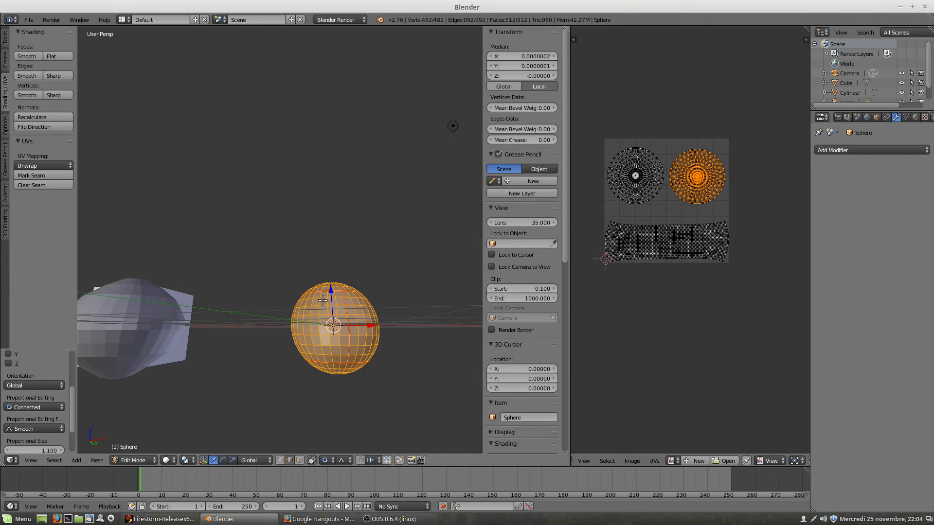
{"action": "middle_click_drag", "start_coordinate": [329, 302], "coordinate": [339, 323]}
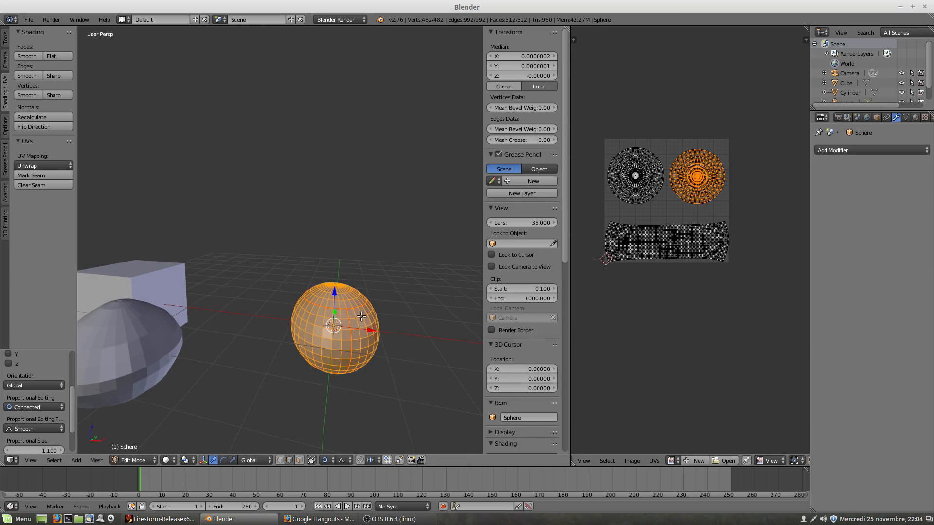
{"action": "middle_click_drag", "start_coordinate": [324, 363], "coordinate": [305, 353]}
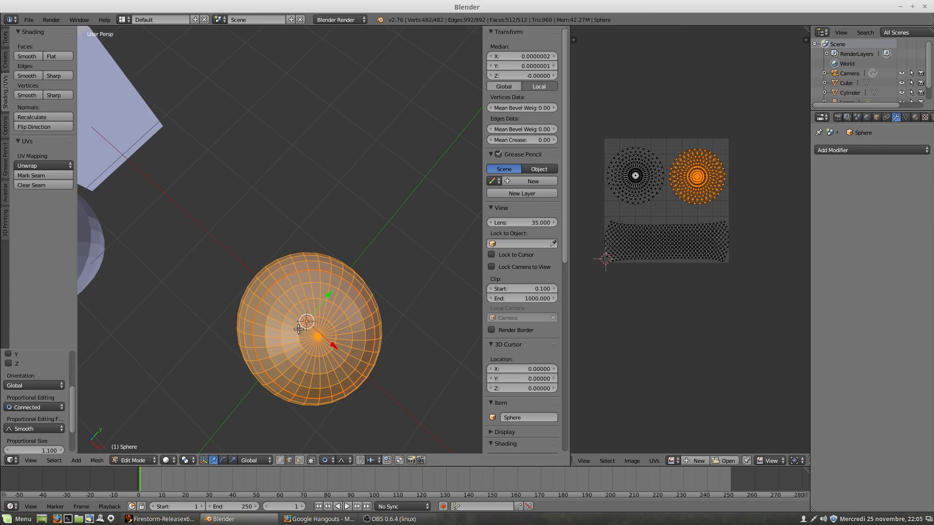
{"action": "scroll", "coordinate": [255, 349], "scroll_direction": "down", "scroll_amount": 1}
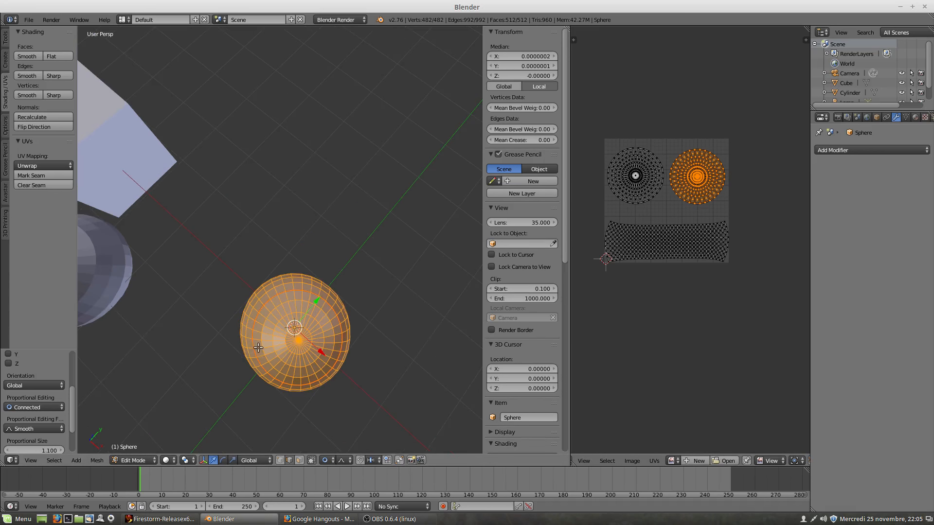
{"action": "middle_click_drag", "start_coordinate": [275, 353], "coordinate": [319, 273]}
{"action": "scroll", "coordinate": [319, 274], "scroll_direction": "down", "scroll_amount": 1}
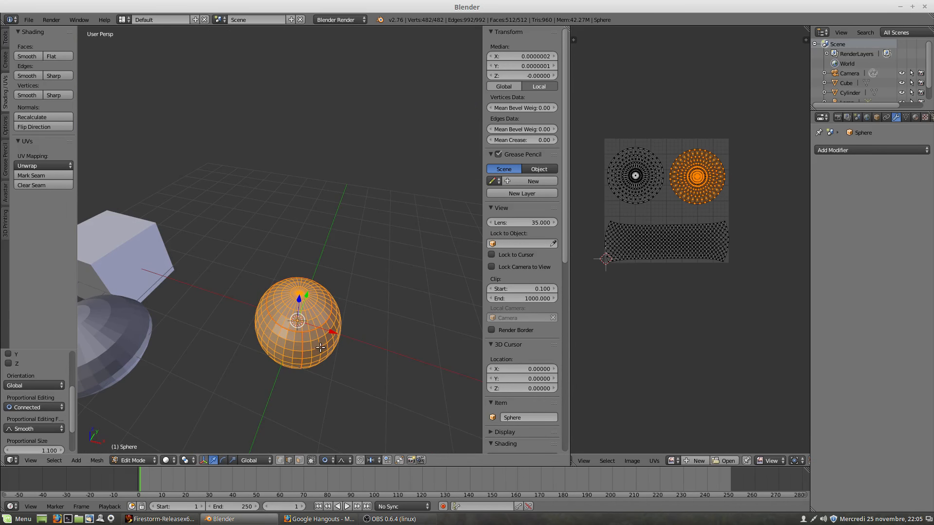
{"action": "scroll", "coordinate": [331, 344], "scroll_direction": "up", "scroll_amount": 2}
{"action": "middle_click_drag", "start_coordinate": [302, 360], "coordinate": [316, 334]}
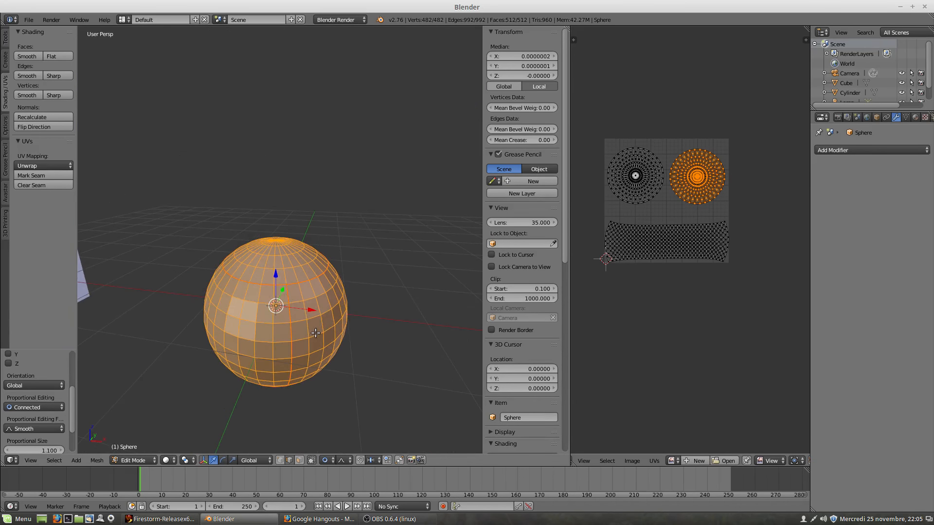
{"action": "left_click", "coordinate": [32, 186]}
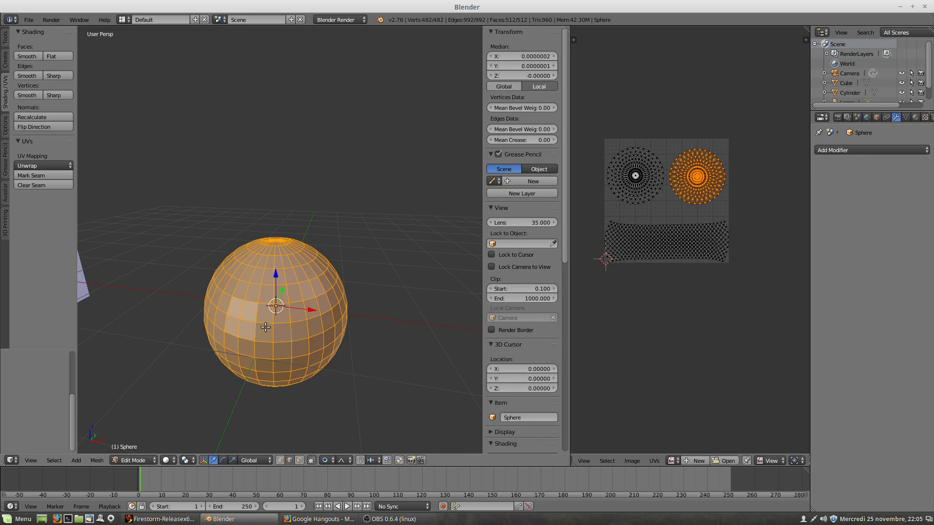
{"action": "middle_click_drag", "start_coordinate": [230, 356], "coordinate": [264, 333]}
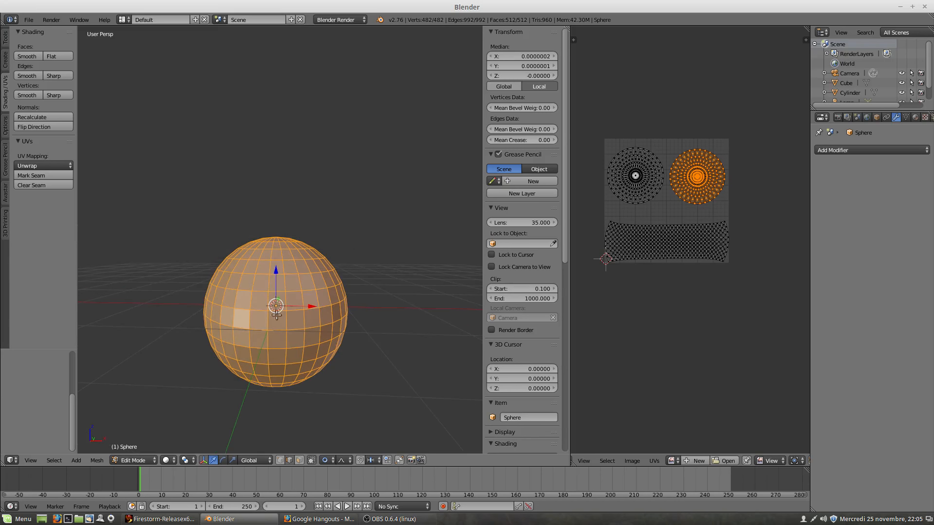
{"action": "right_click", "coordinate": [283, 266]}
{"action": "middle_click_drag", "start_coordinate": [268, 319], "coordinate": [288, 274]}
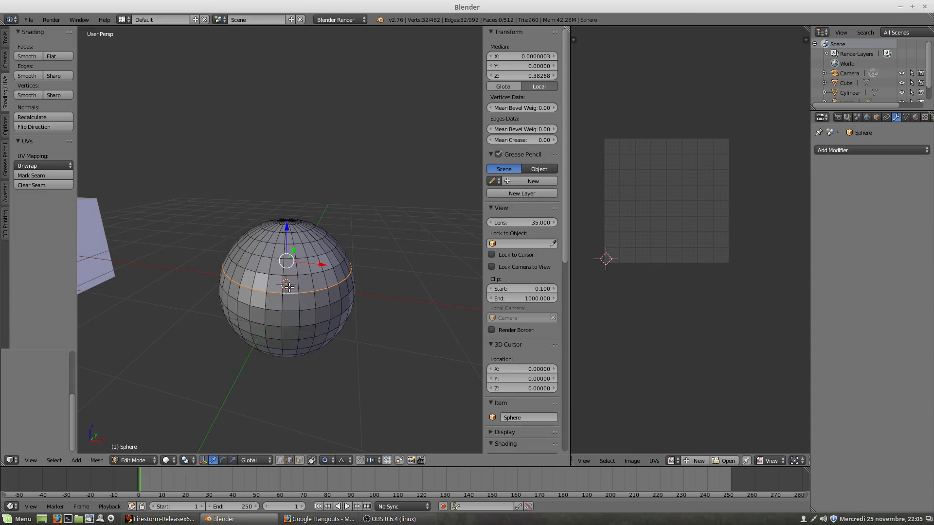
{"action": "right_click", "coordinate": [286, 283], "text": "alt"}
{"action": "middle_click_drag", "start_coordinate": [307, 318], "coordinate": [308, 309]}
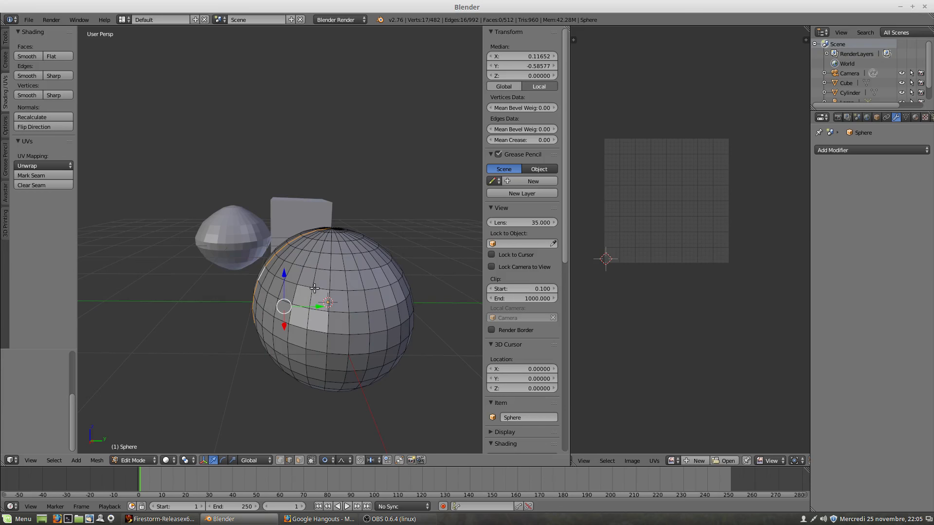
Select eight pole-to-pole edge lines spread around the sphere from the top view and mark them as seams.
{"action": "key", "text": "KP_7"}
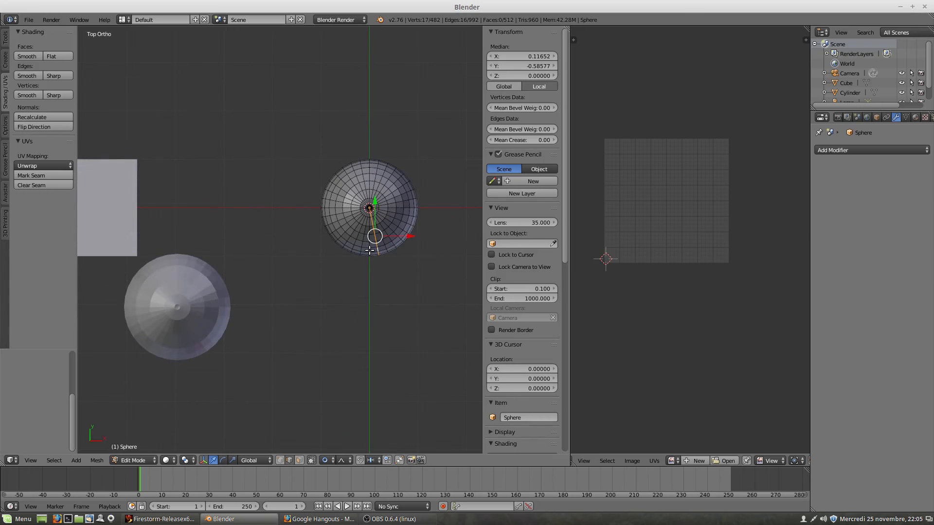
{"action": "right_click", "coordinate": [368, 249], "text": "alt"}
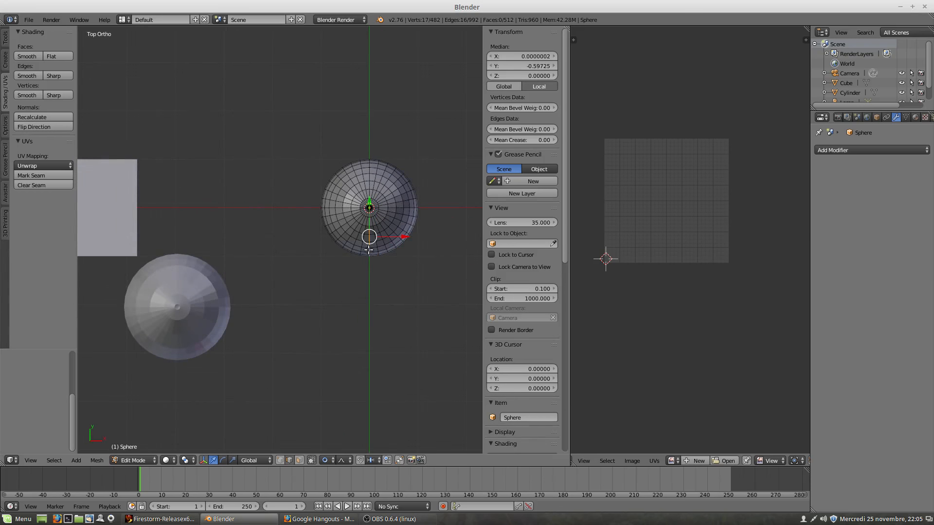
{"action": "right_click", "coordinate": [401, 207], "text": "alt+shift"}
{"action": "right_click", "coordinate": [369, 169], "text": "alt+shift"}
{"action": "right_click", "coordinate": [339, 209], "text": "alt+shift"}
{"action": "right_click", "coordinate": [348, 186], "text": "alt+shift"}
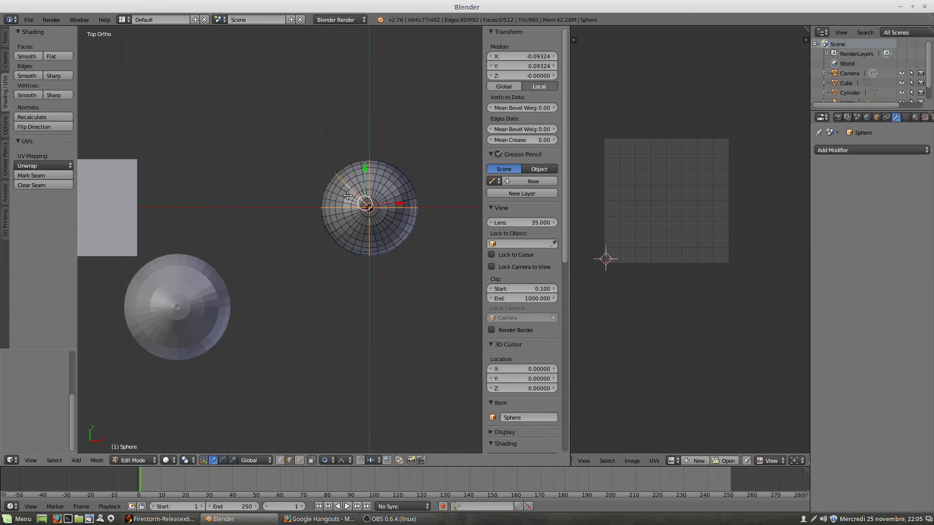
{"action": "right_click", "coordinate": [346, 229], "text": "alt+shift"}
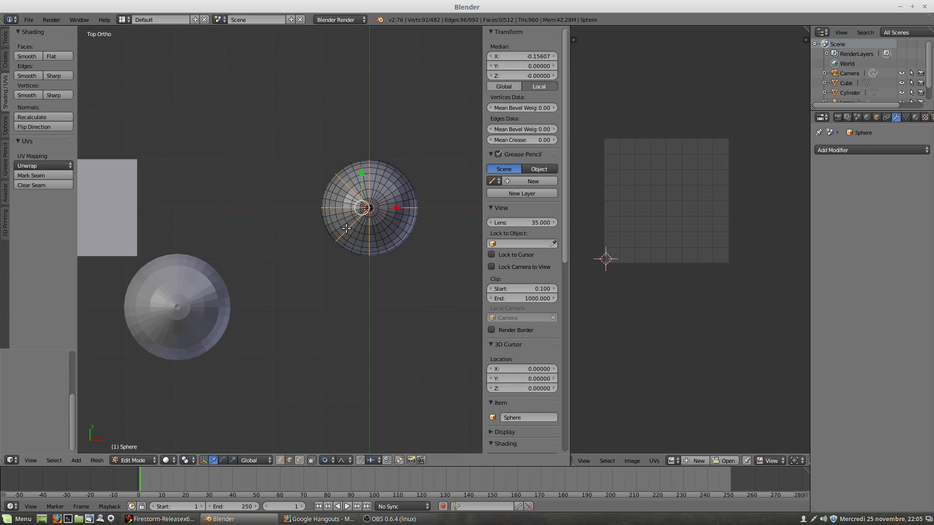
{"action": "right_click", "coordinate": [382, 189], "text": "alt+shift"}
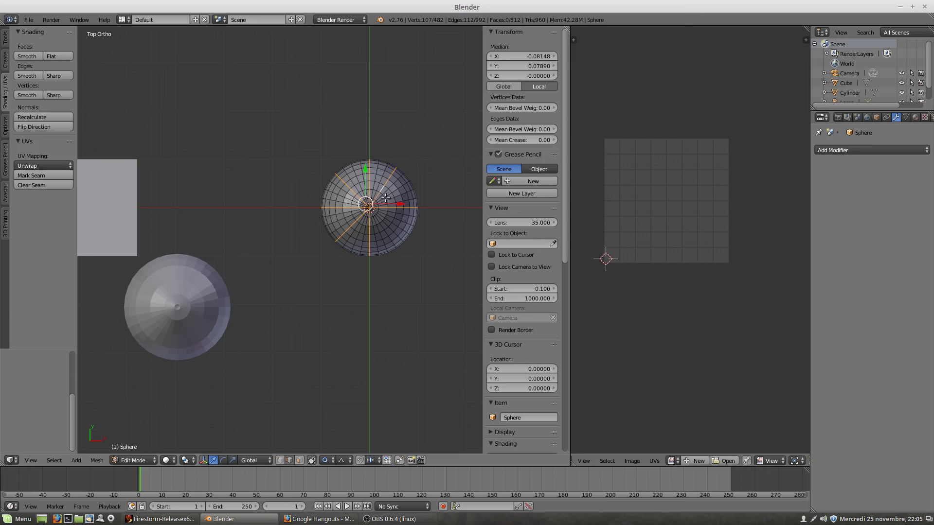
{"action": "right_click", "coordinate": [390, 227], "text": "alt+shift"}
{"action": "middle_click_drag", "start_coordinate": [360, 278], "coordinate": [265, 260]}
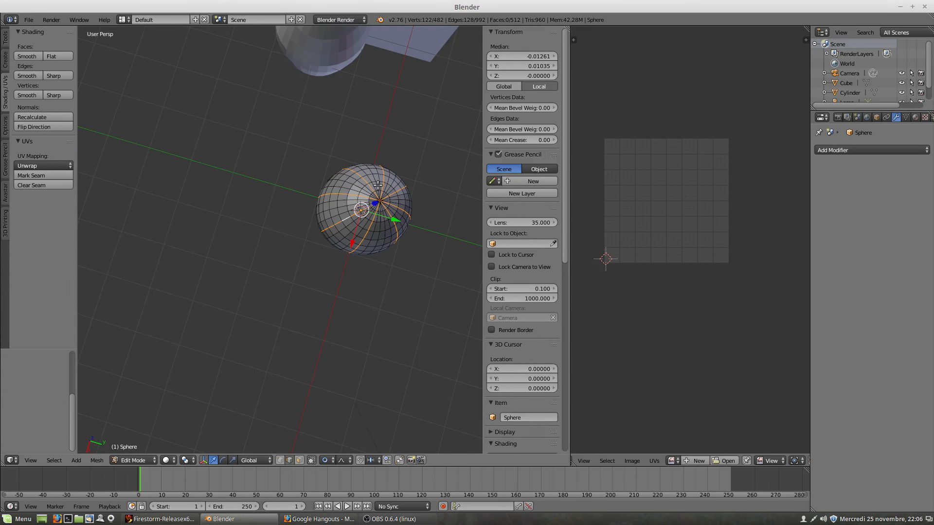
{"action": "left_click", "coordinate": [27, 174]}
Select the whole sphere and unwrap it along the new vertical seams.
{"action": "middle_click_drag", "start_coordinate": [403, 212], "coordinate": [417, 241]}
{"action": "key", "text": "a"}
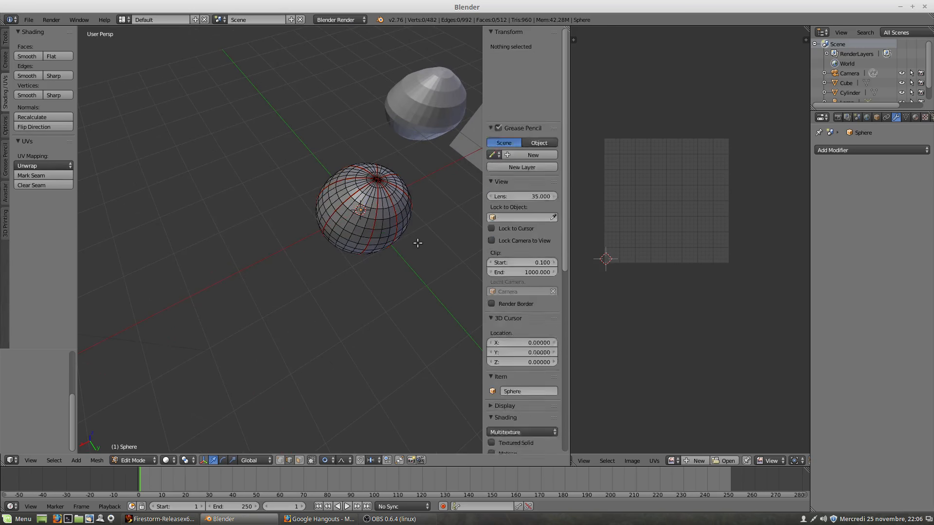
{"action": "key", "text": "a"}
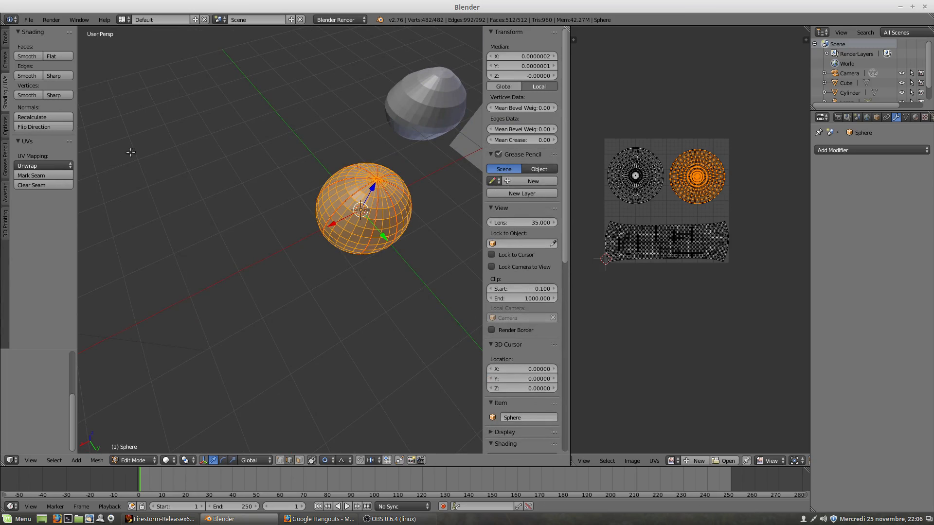
{"action": "left_click", "coordinate": [46, 166]}
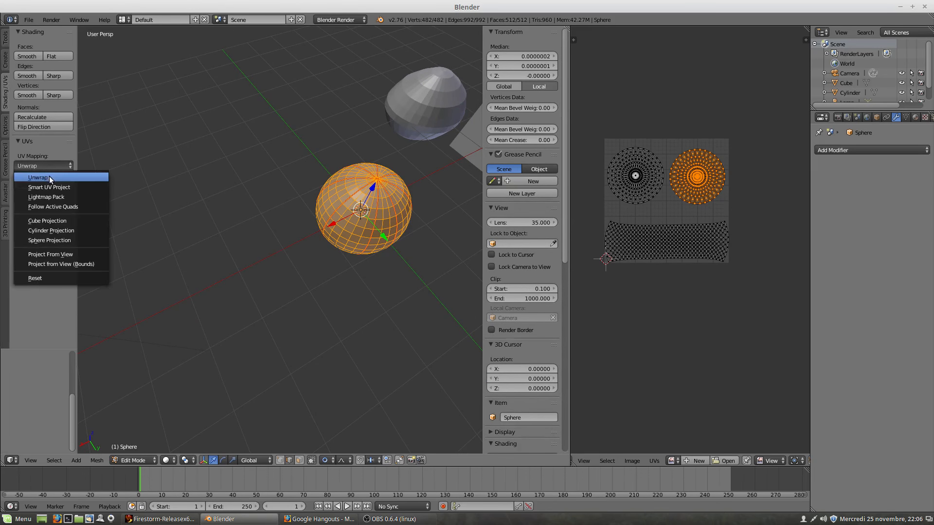
{"action": "left_click", "coordinate": [48, 177]}
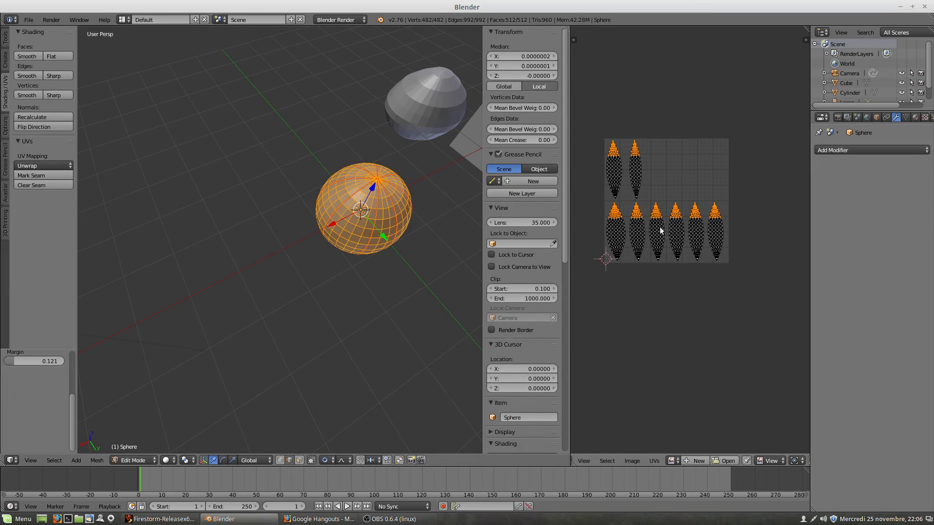
Compare the leaf-shaped UV islands with the sphere's slices, and deselect the whole mesh to examine the seam lines.
{"action": "middle_click_drag", "start_coordinate": [336, 248], "coordinate": [265, 218]}
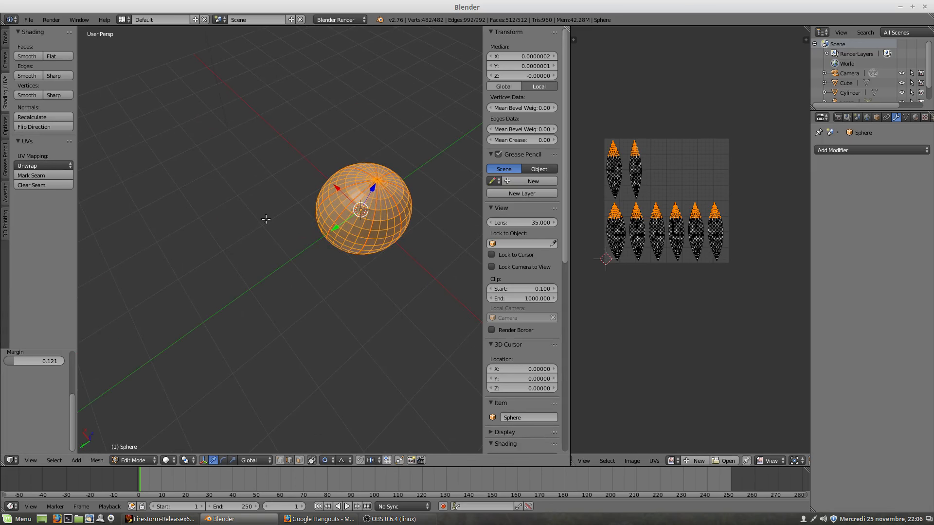
{"action": "scroll", "coordinate": [679, 248], "scroll_direction": "up", "scroll_amount": 5}
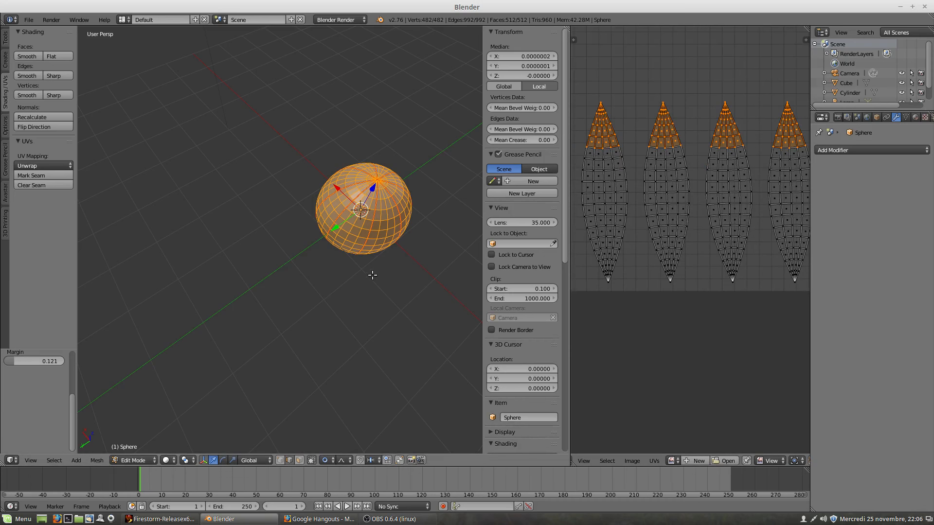
{"action": "middle_click_drag", "start_coordinate": [384, 252], "coordinate": [360, 252]}
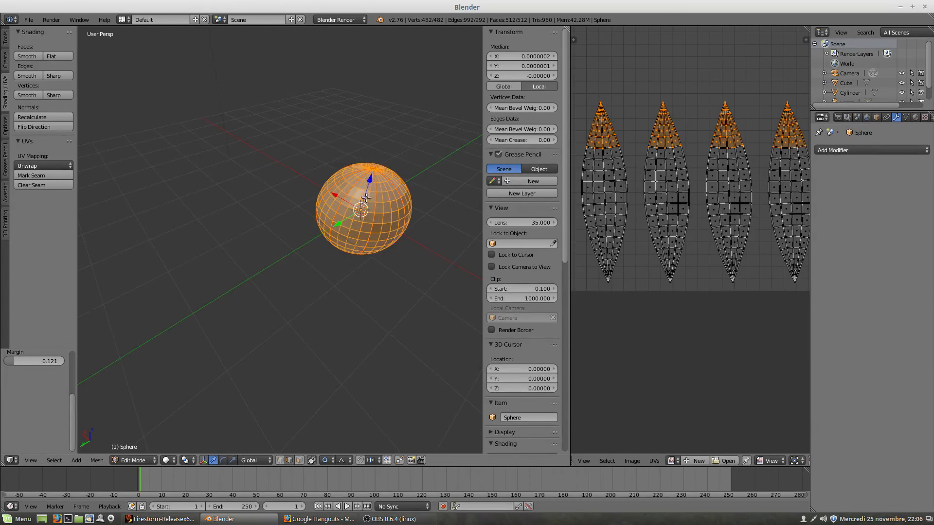
{"action": "middle_click_drag", "start_coordinate": [365, 206], "coordinate": [358, 223]}
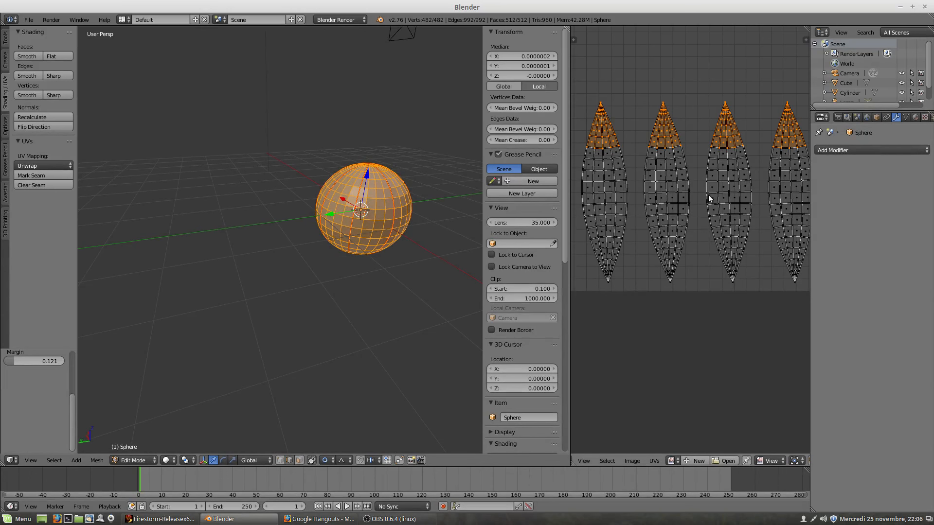
{"action": "middle_click_drag", "start_coordinate": [341, 223], "coordinate": [366, 215]}
{"action": "key", "text": "a"}
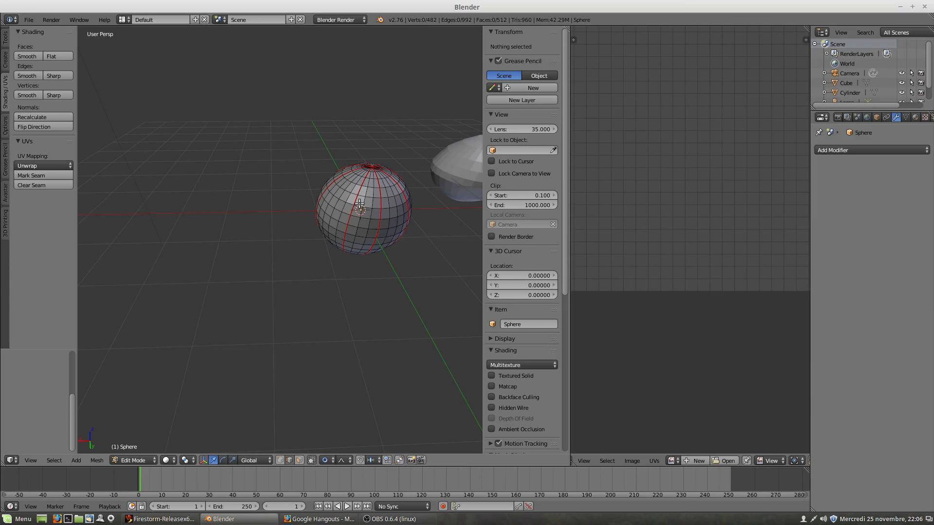
Select every other seam-bounded slice around the sphere so that selected and unselected slices alternate.
{"action": "middle_click_drag", "start_coordinate": [377, 184], "coordinate": [305, 166]}
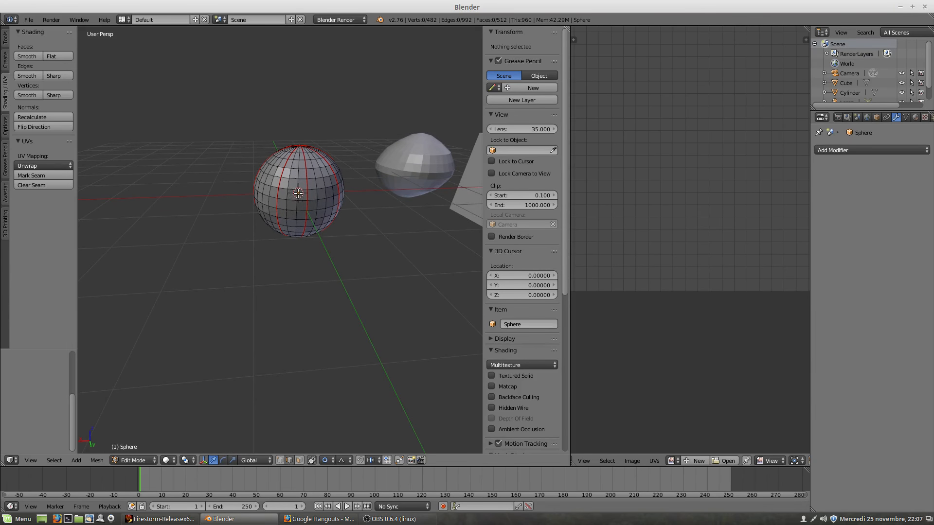
{"action": "key", "text": "l"}
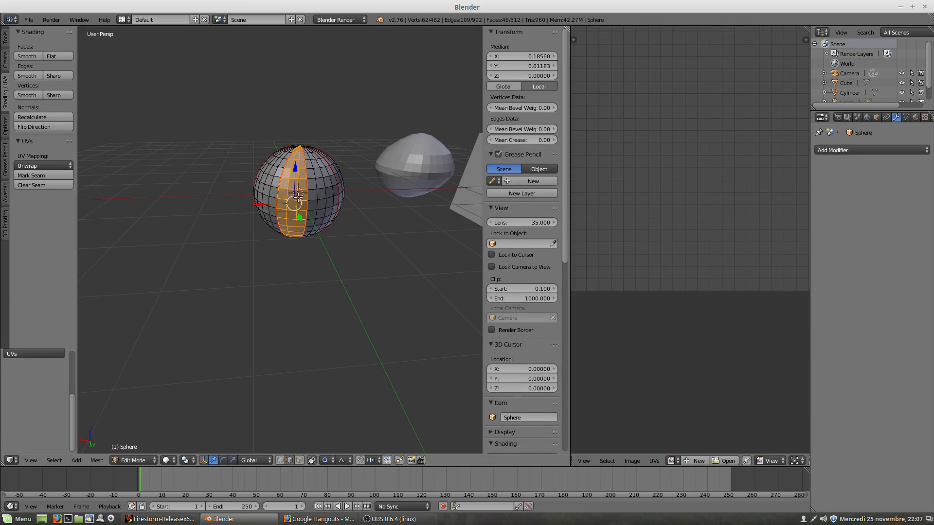
{"action": "middle_click_drag", "start_coordinate": [317, 208], "coordinate": [264, 198]}
{"action": "key", "text": "l"}
{"action": "key", "text": "l"}
{"action": "middle_click_drag", "start_coordinate": [388, 198], "coordinate": [320, 210]}
{"action": "key", "text": "l"}
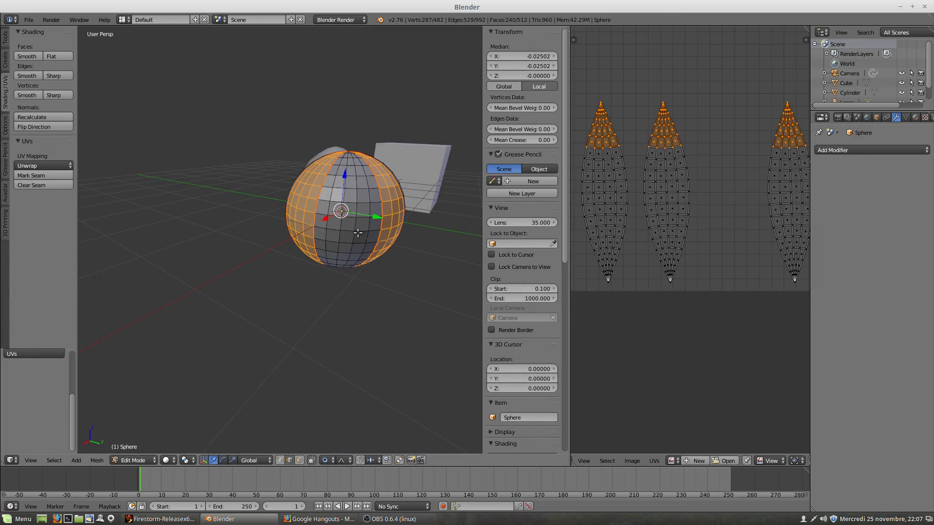
Examine the alternating selected slices all around the sphere, from the sides and from above the pole.
{"action": "middle_click_drag", "start_coordinate": [327, 256], "coordinate": [439, 263]}
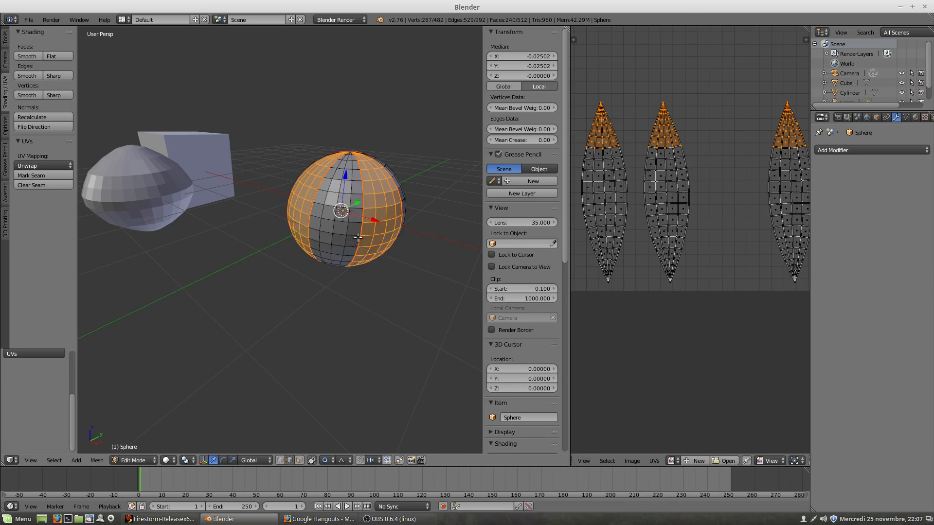
{"action": "middle_click_drag", "start_coordinate": [358, 238], "coordinate": [422, 237]}
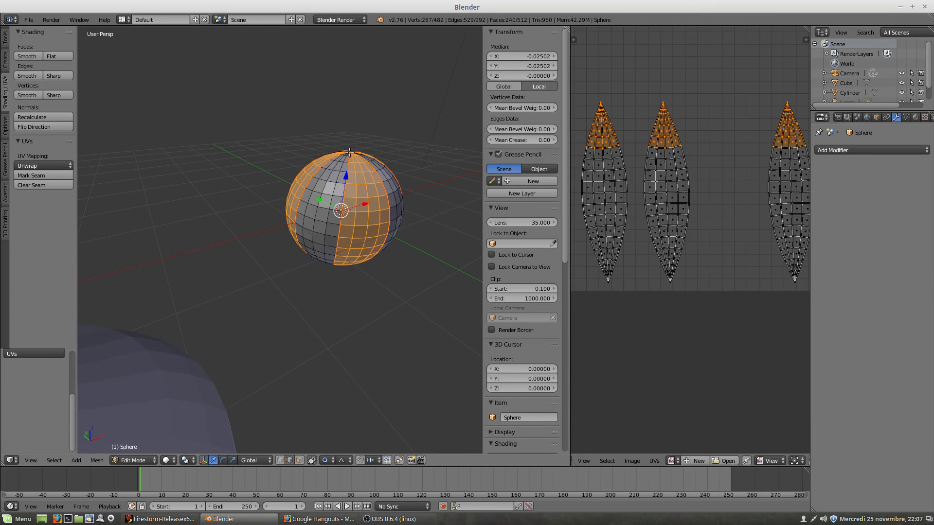
{"action": "middle_click_drag", "start_coordinate": [386, 234], "coordinate": [299, 209]}
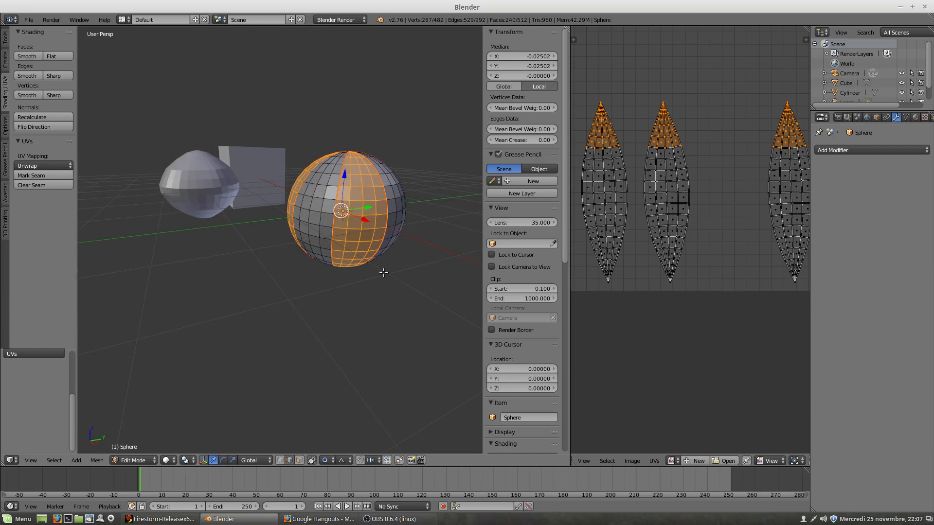
{"action": "middle_click_drag", "start_coordinate": [375, 258], "coordinate": [350, 175]}
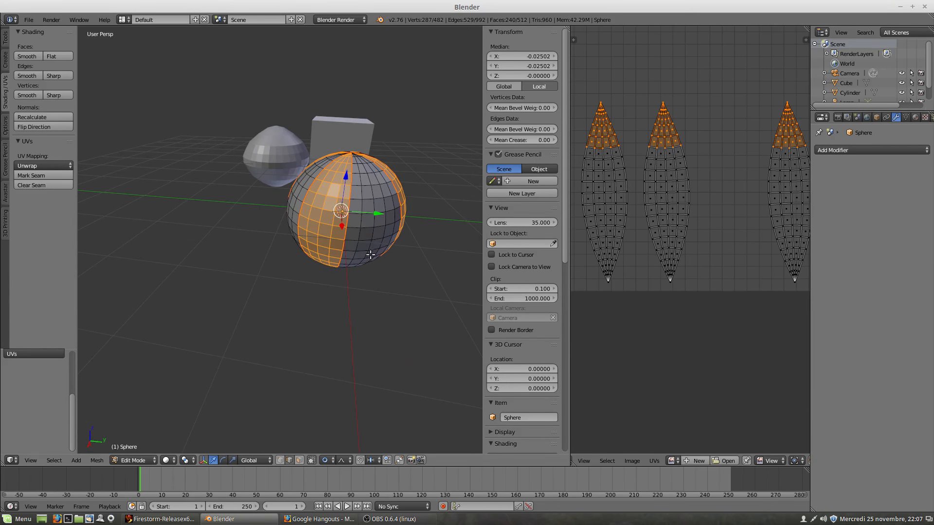
{"action": "middle_click_drag", "start_coordinate": [390, 250], "coordinate": [331, 221]}
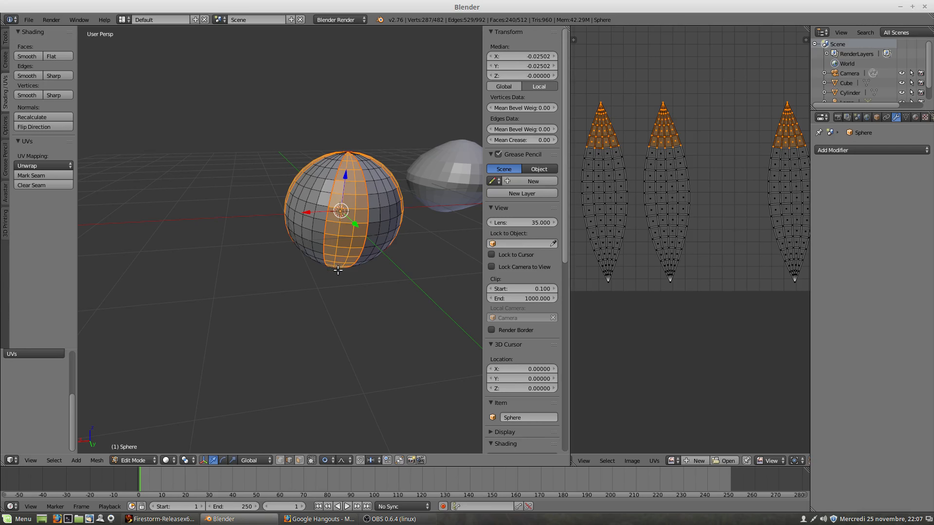
{"action": "middle_click_drag", "start_coordinate": [315, 234], "coordinate": [389, 309]}
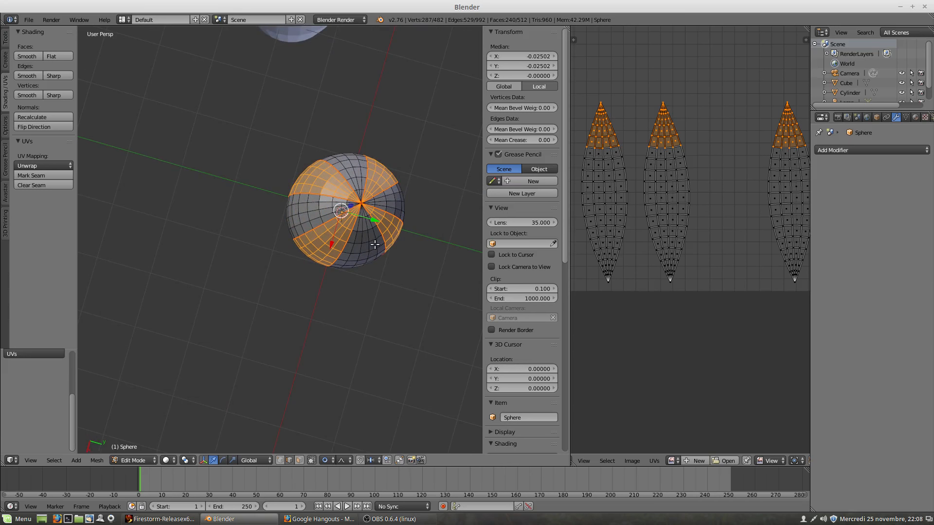
{"action": "middle_click_drag", "start_coordinate": [374, 227], "coordinate": [251, 225]}
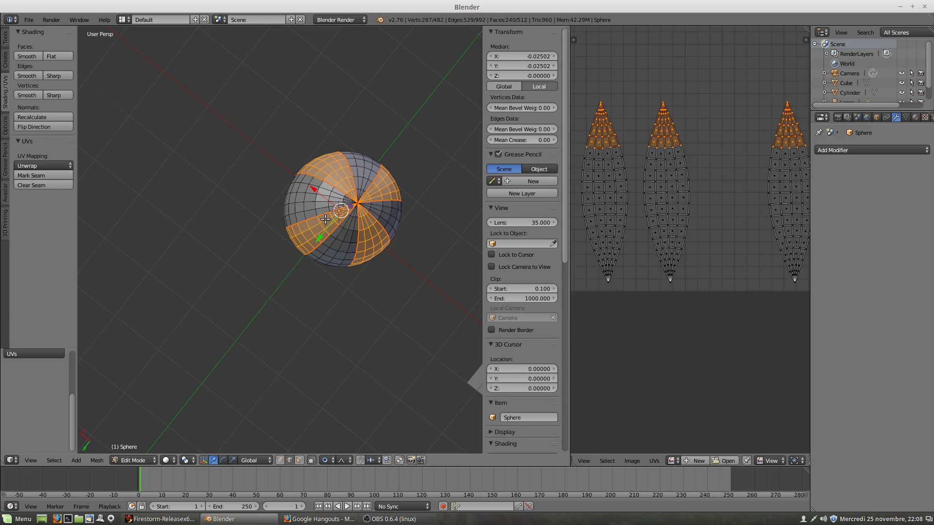
{"action": "middle_click_drag", "start_coordinate": [318, 226], "coordinate": [302, 184]}
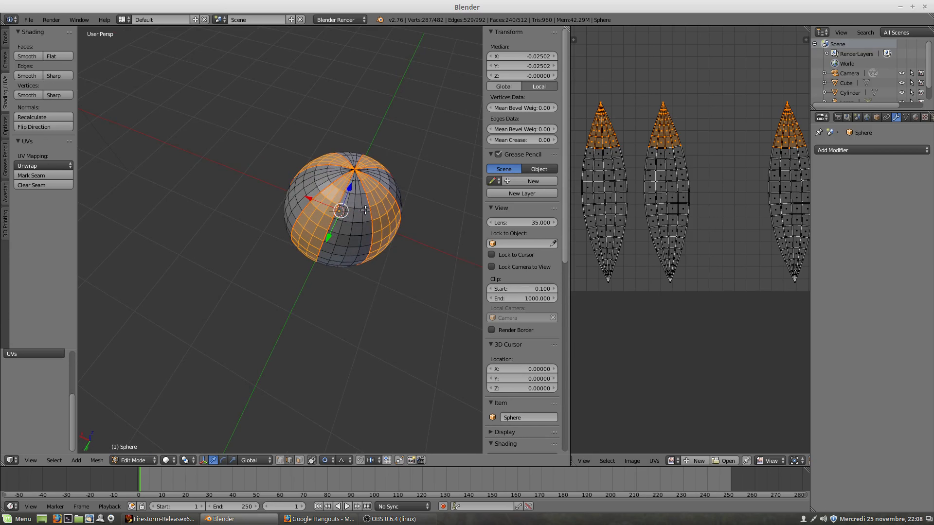
{"action": "middle_click_drag", "start_coordinate": [374, 243], "coordinate": [362, 229]}
Compare the selected slices with their leaf-shaped UV islands, placing the 2D cursor at the lower tip of the middle island.
{"action": "scroll", "coordinate": [362, 229], "scroll_direction": "up", "scroll_amount": 2}
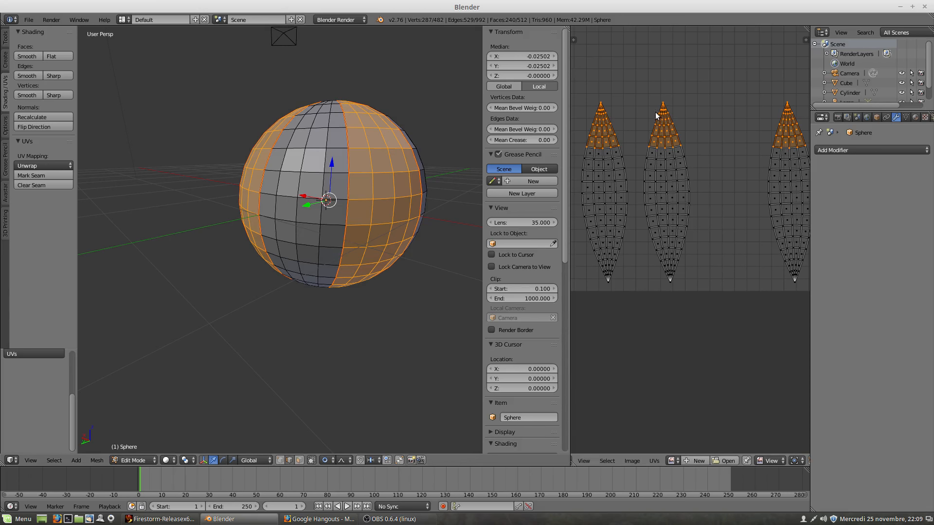
{"action": "scroll", "coordinate": [673, 137], "scroll_direction": "down", "scroll_amount": 2}
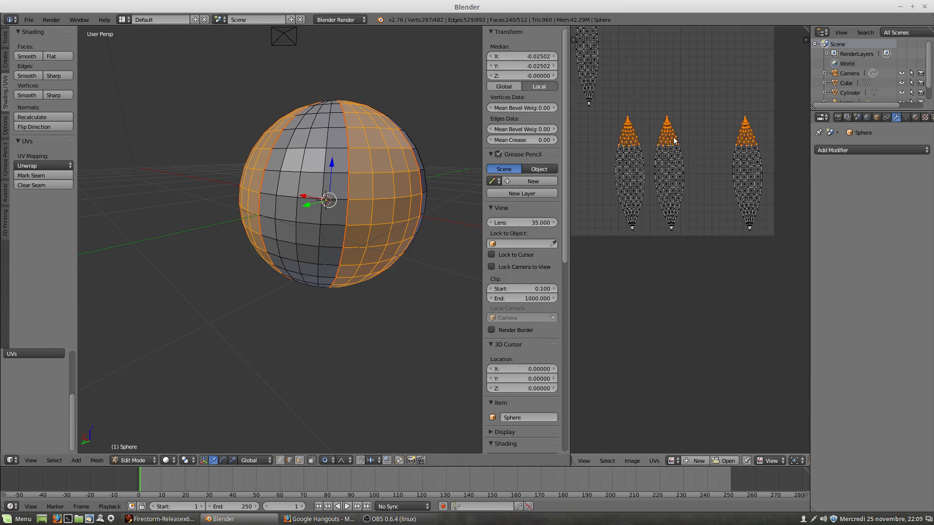
{"action": "left_click", "coordinate": [669, 227]}
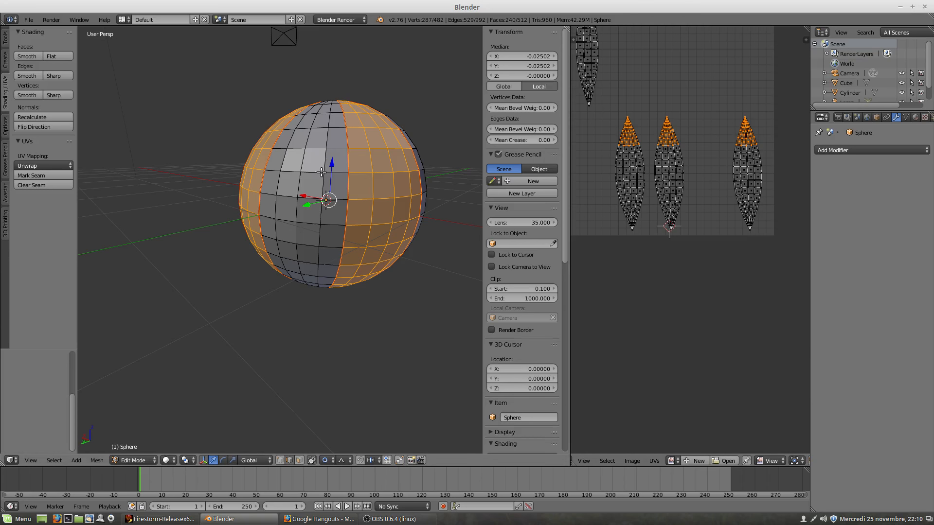
{"action": "middle_click_drag", "start_coordinate": [344, 108], "coordinate": [366, 141]}
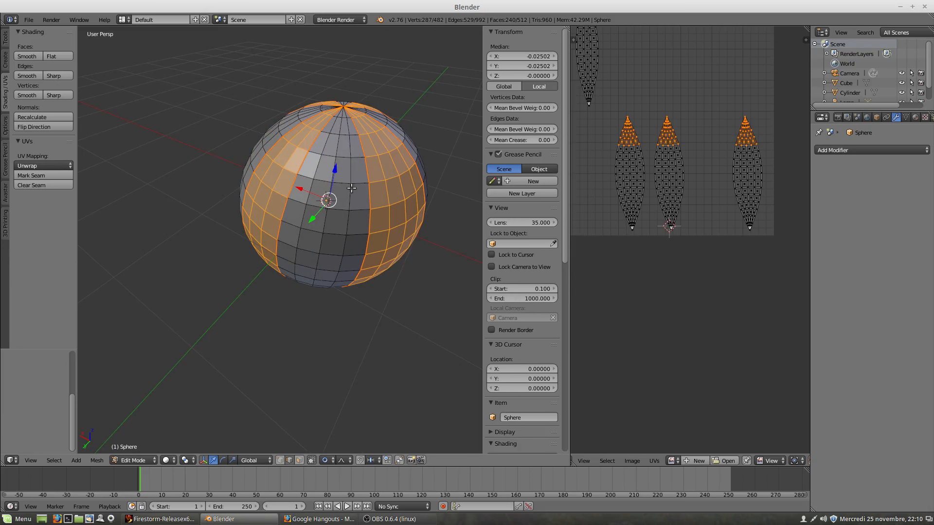
{"action": "middle_click_drag", "start_coordinate": [349, 226], "coordinate": [298, 210]}
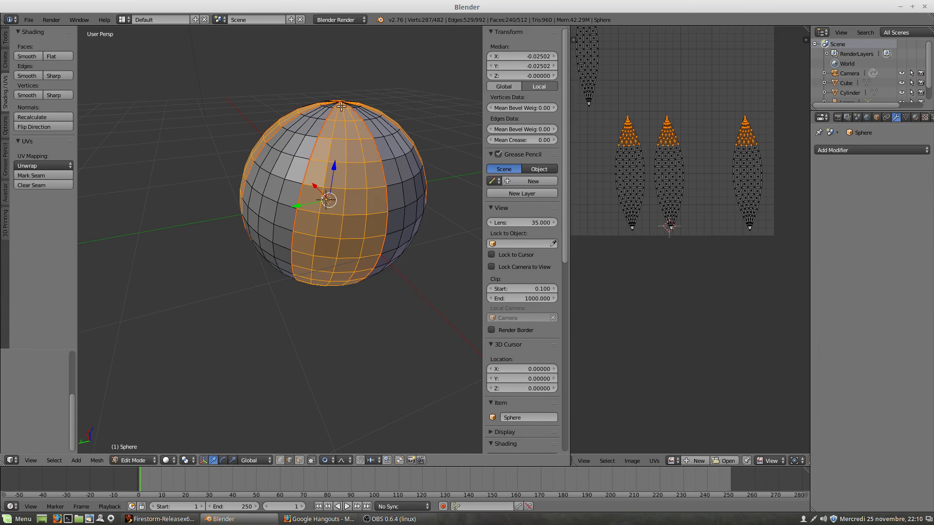
{"action": "middle_click_drag", "start_coordinate": [336, 113], "coordinate": [346, 147]}
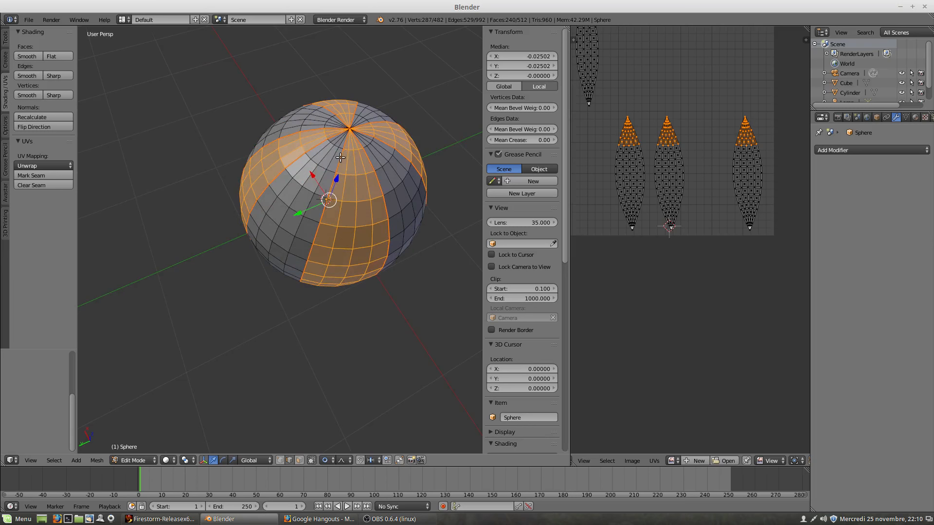
Inspect one pole-to-pole seam line, and clear all seams from the fully selected sphere.
{"action": "right_click", "coordinate": [342, 165]}
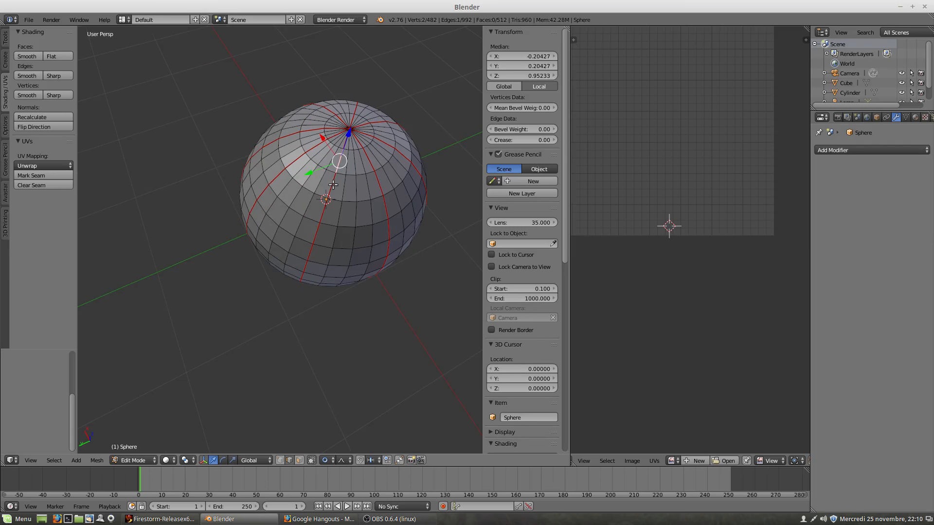
{"action": "right_click", "coordinate": [334, 184], "text": "alt"}
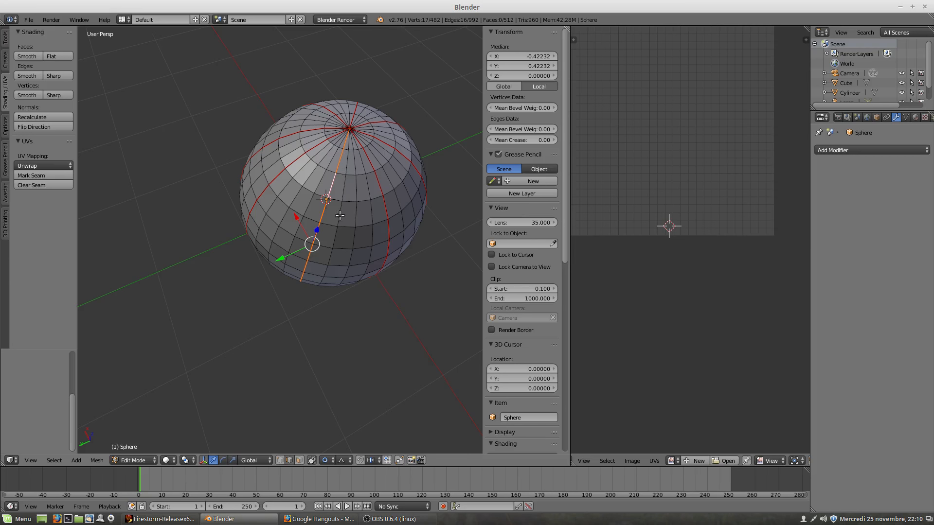
{"action": "middle_click_drag", "start_coordinate": [346, 200], "coordinate": [345, 175]}
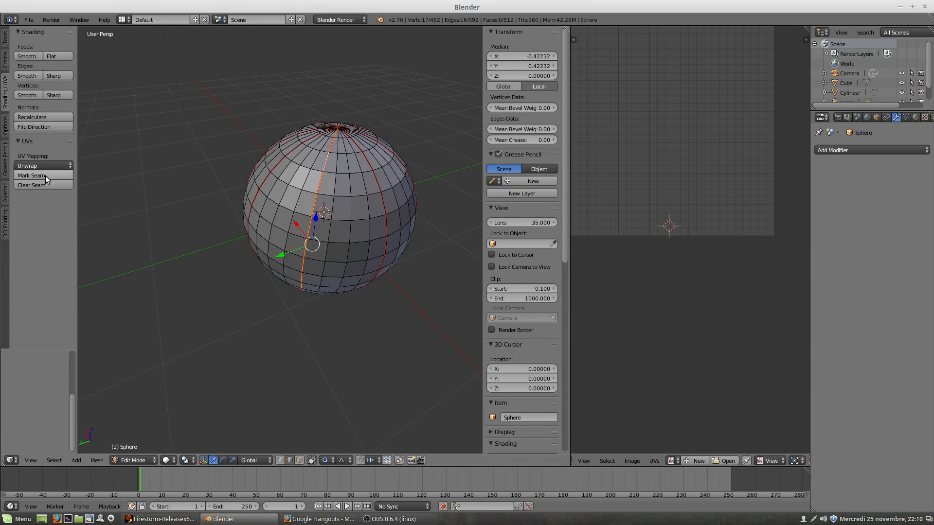
{"action": "key", "text": "a"}
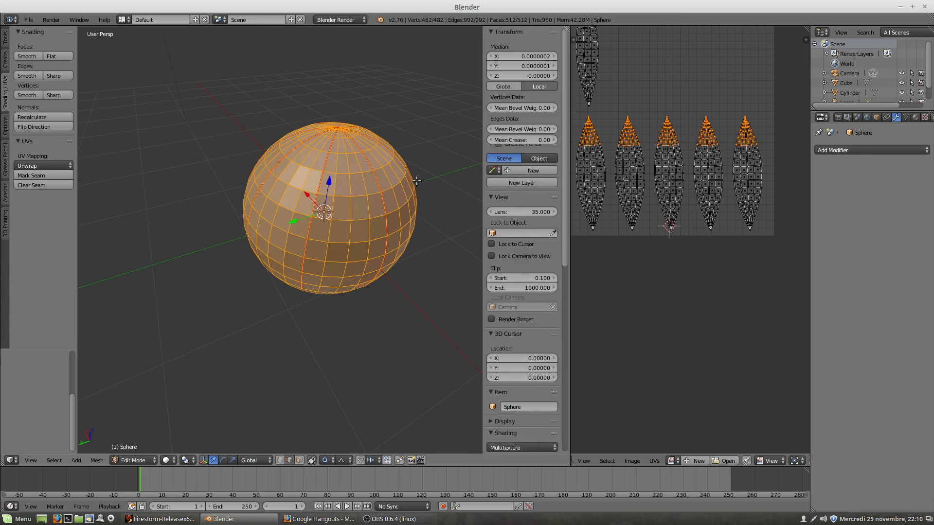
{"action": "left_click", "coordinate": [34, 186]}
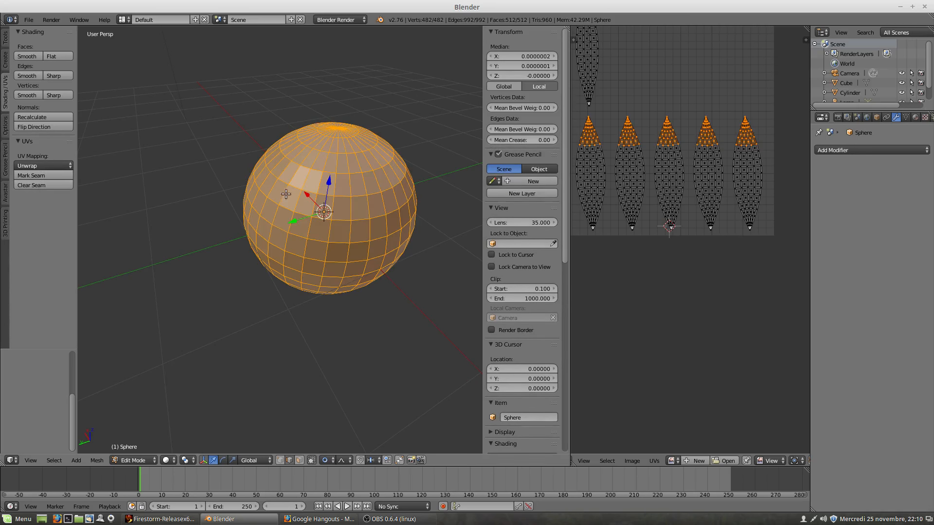
Select a single pole-to-pole edge line on the sphere and mark it as a seam.
{"action": "right_click", "coordinate": [315, 203], "text": "alt"}
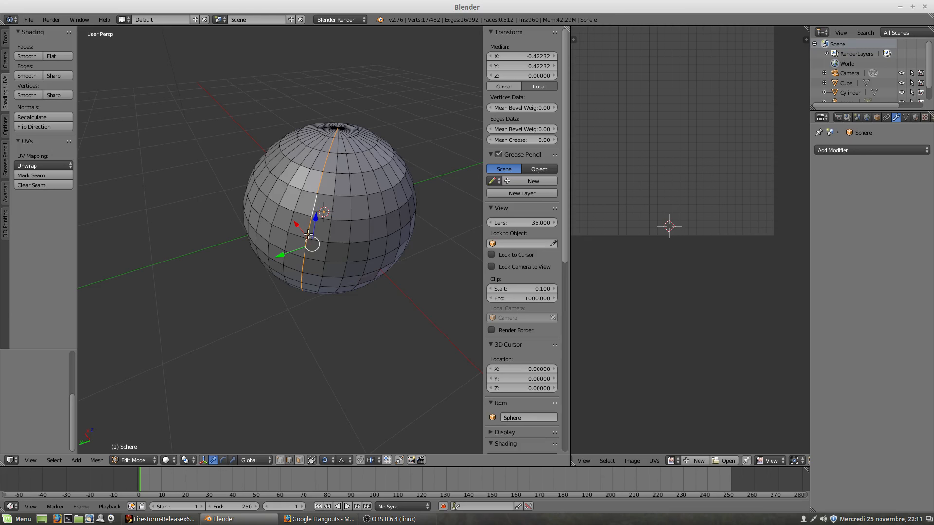
{"action": "middle_click_drag", "start_coordinate": [308, 232], "coordinate": [310, 201]}
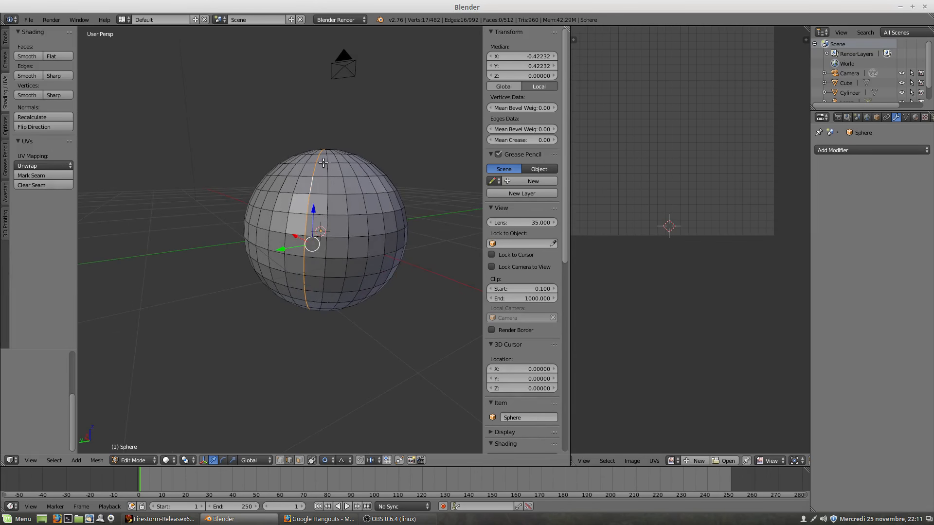
{"action": "middle_click_drag", "start_coordinate": [322, 163], "coordinate": [318, 195]}
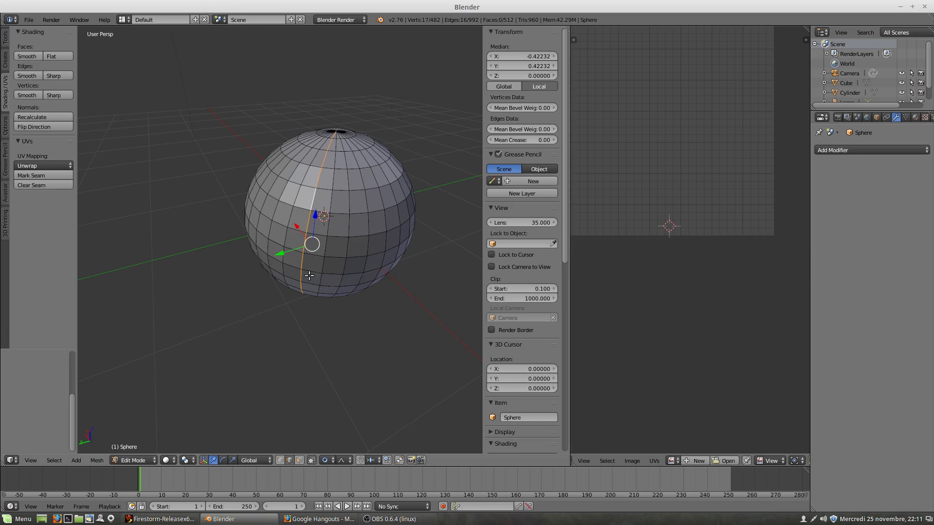
{"action": "middle_click_drag", "start_coordinate": [321, 243], "coordinate": [288, 221]}
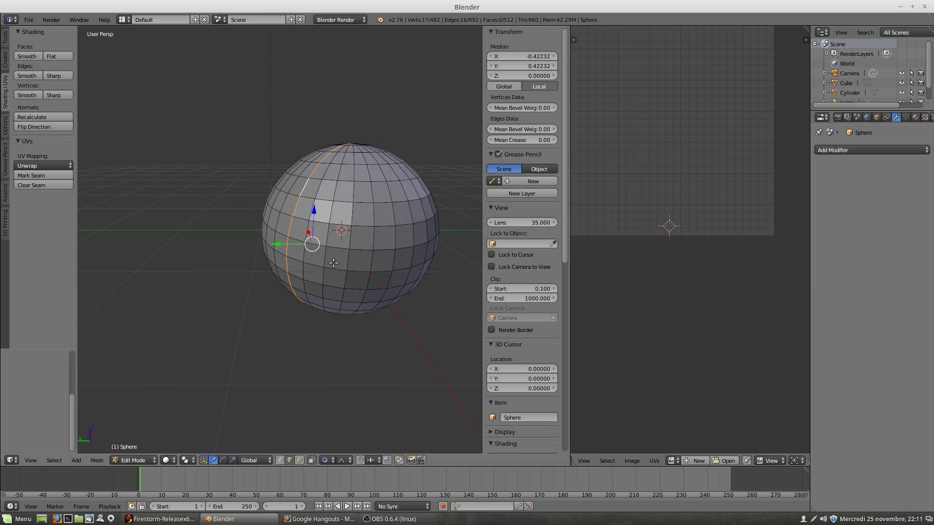
{"action": "left_click", "coordinate": [43, 175]}
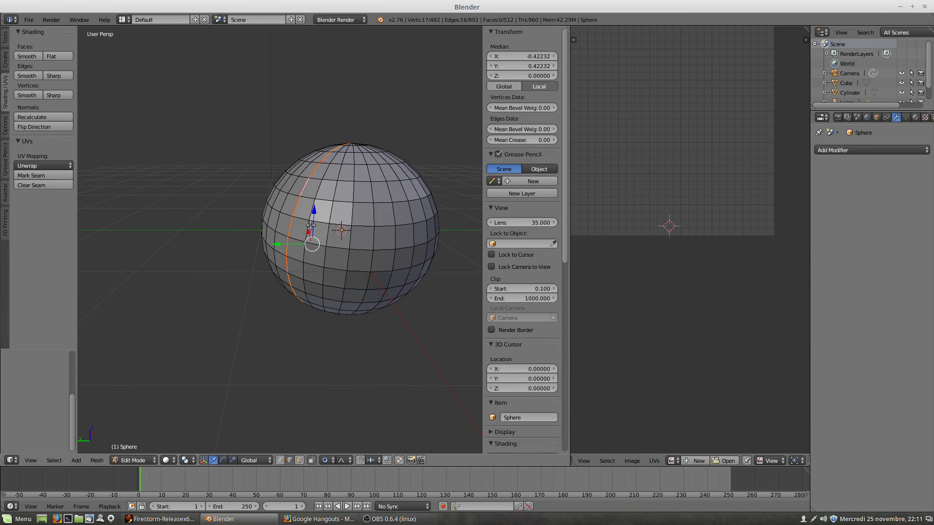
{"action": "middle_click_drag", "start_coordinate": [312, 226], "coordinate": [351, 246]}
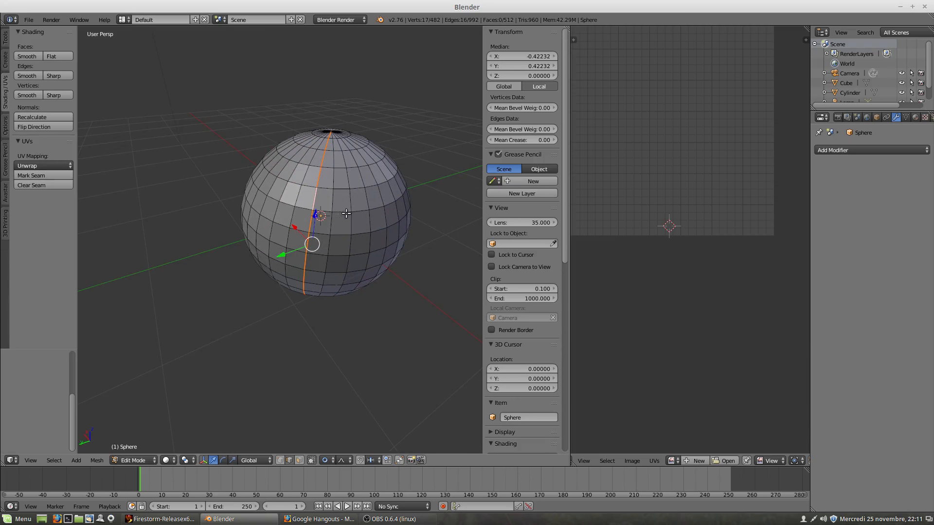
Select the whole sphere and unwrap it along the single vertical seam.
{"action": "key", "text": "a"}
{"action": "key", "text": "u"}
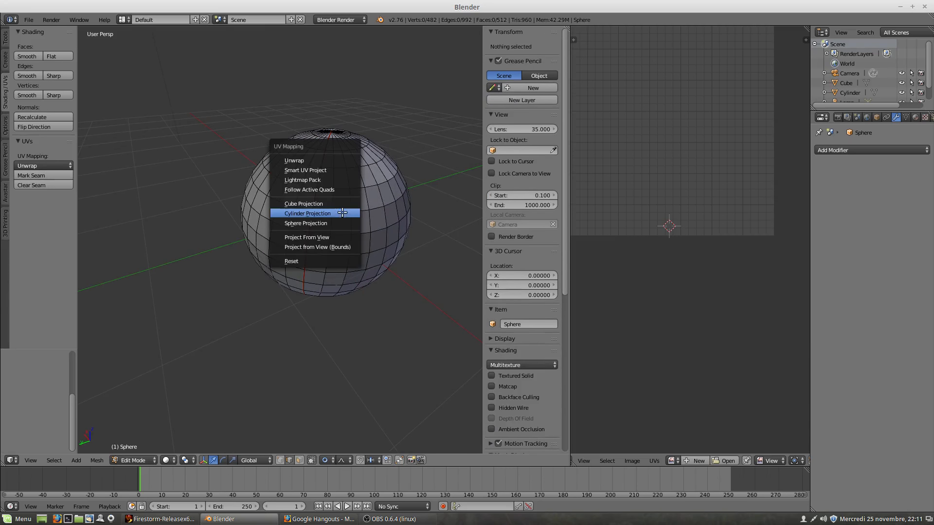
{"action": "left_click", "coordinate": [305, 160]}
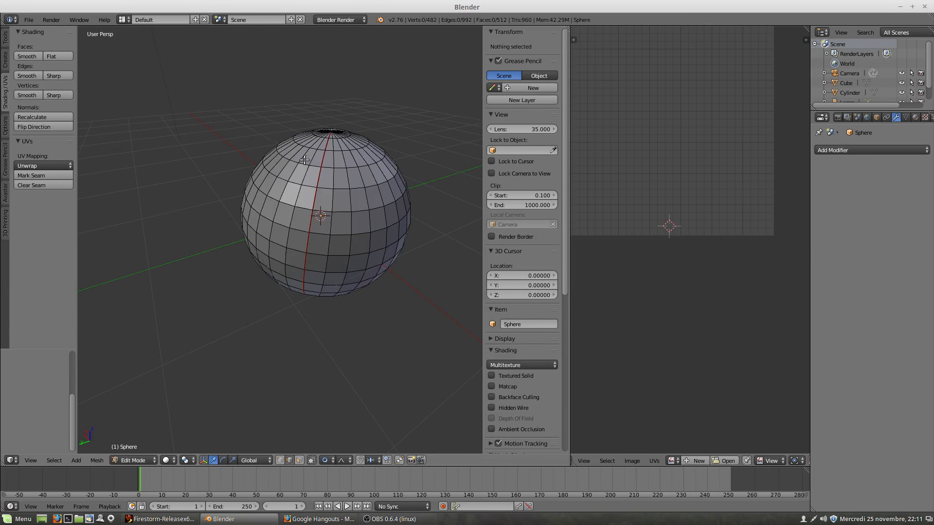
{"action": "key", "text": "a"}
{"action": "key", "text": "u"}
{"action": "left_click", "coordinate": [329, 188]}
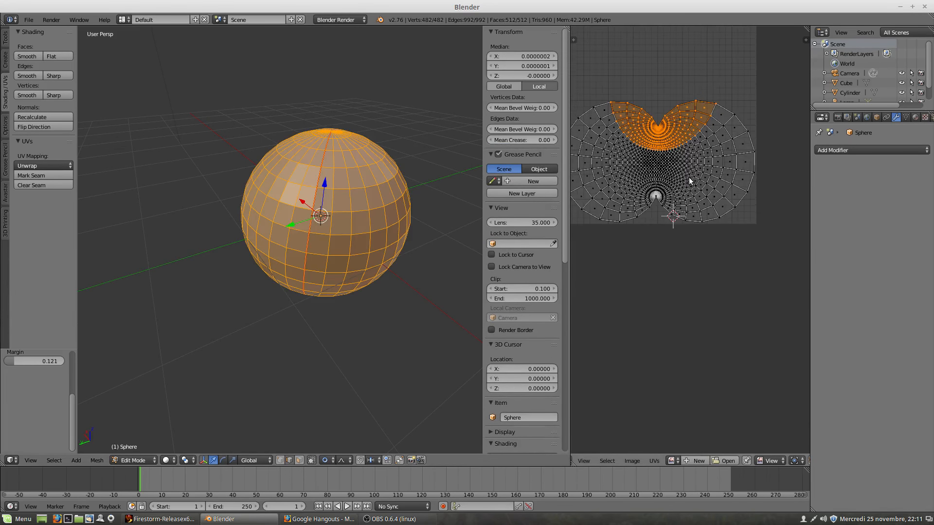
Examine the sphere's single UV island for stretching and compare it with the seam on the mesh.
{"action": "scroll", "coordinate": [630, 194], "scroll_direction": "down", "scroll_amount": 1}
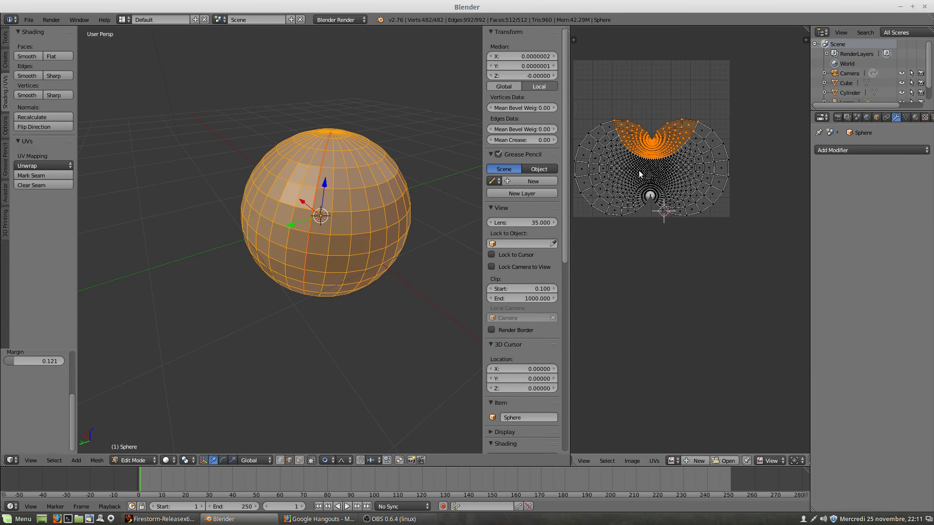
{"action": "scroll", "coordinate": [642, 145], "scroll_direction": "up", "scroll_amount": 1}
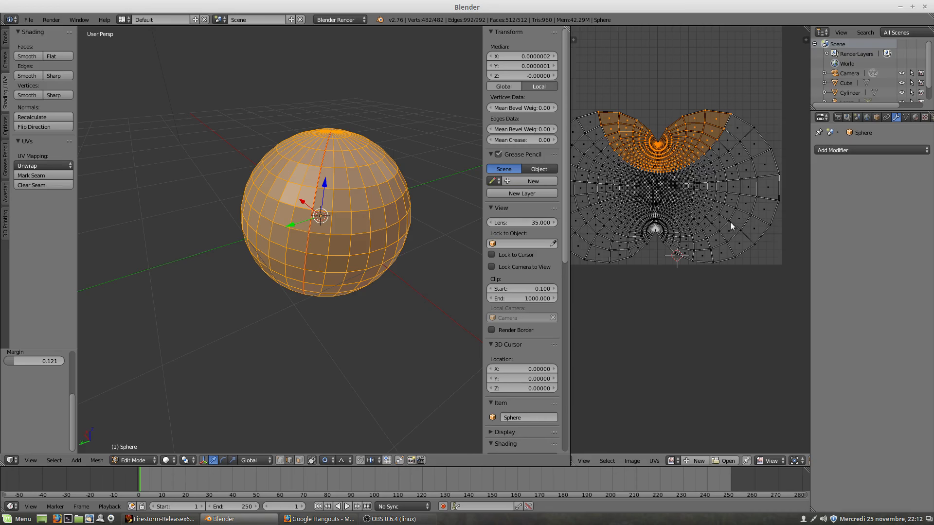
{"action": "scroll", "coordinate": [732, 226], "scroll_direction": "down", "scroll_amount": 1}
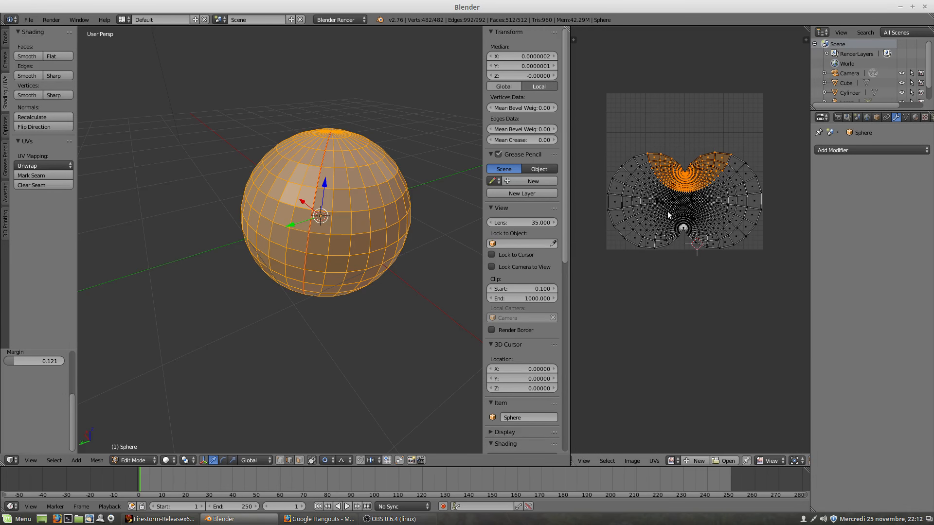
{"action": "middle_click_drag", "start_coordinate": [310, 229], "coordinate": [291, 216]}
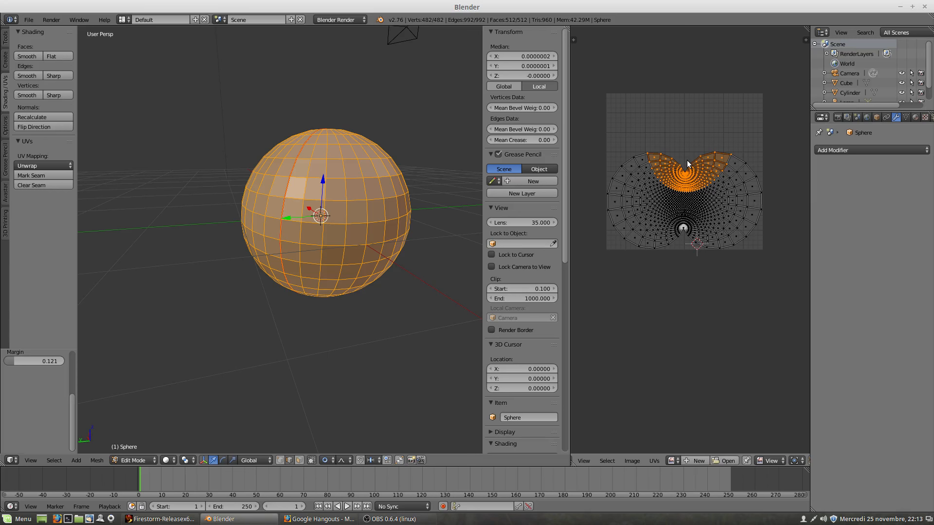
Widen the 3D view and examine the seam side of the sphere from a different angle.
{"action": "scroll", "coordinate": [441, 131], "scroll_direction": "down", "scroll_amount": 2}
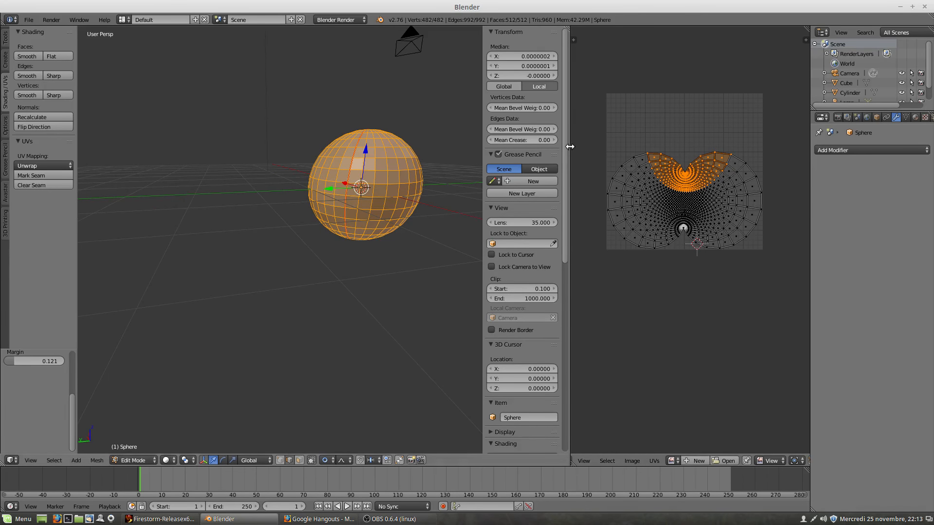
{"action": "left_click_drag", "start_coordinate": [570, 148], "coordinate": [684, 147]}
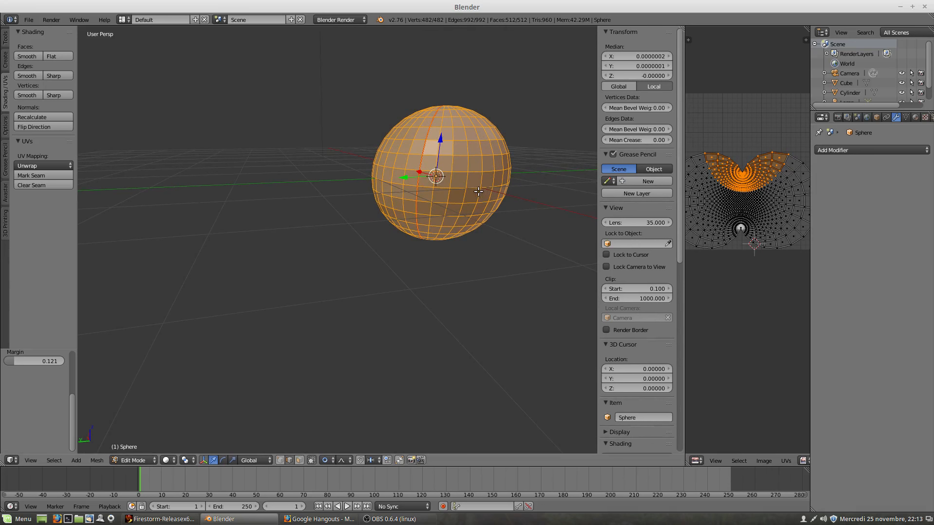
{"action": "middle_click_drag", "start_coordinate": [480, 187], "coordinate": [384, 218]}
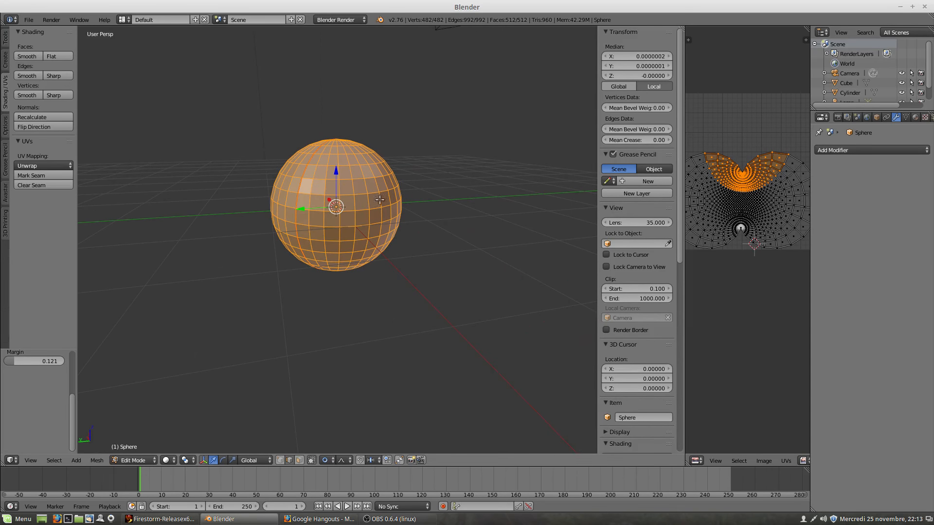
Switch to the file manager, go to the Images/textures/HDR folder and try to open RenoSuburb01_sm.hdr.
{"action": "left_click", "coordinate": [78, 519]}
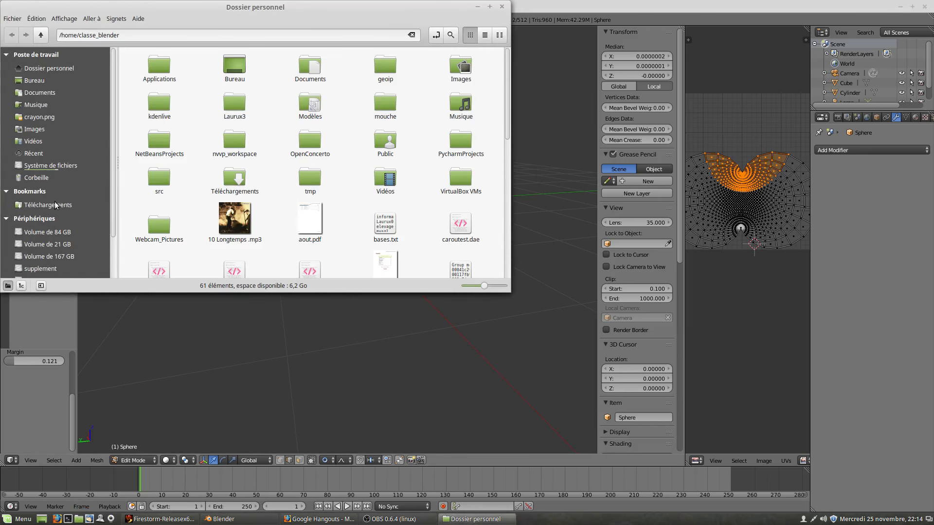
{"action": "left_click", "coordinate": [29, 129]}
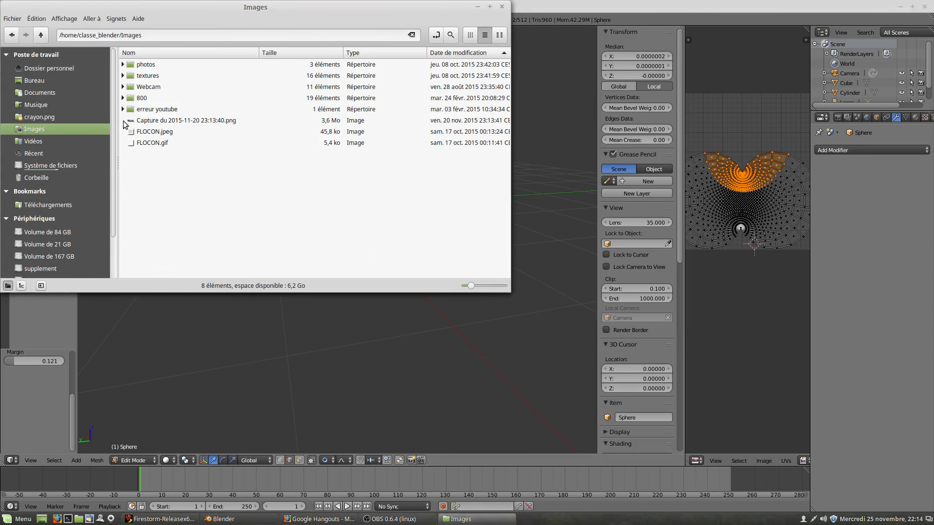
{"action": "double_click", "coordinate": [140, 76]}
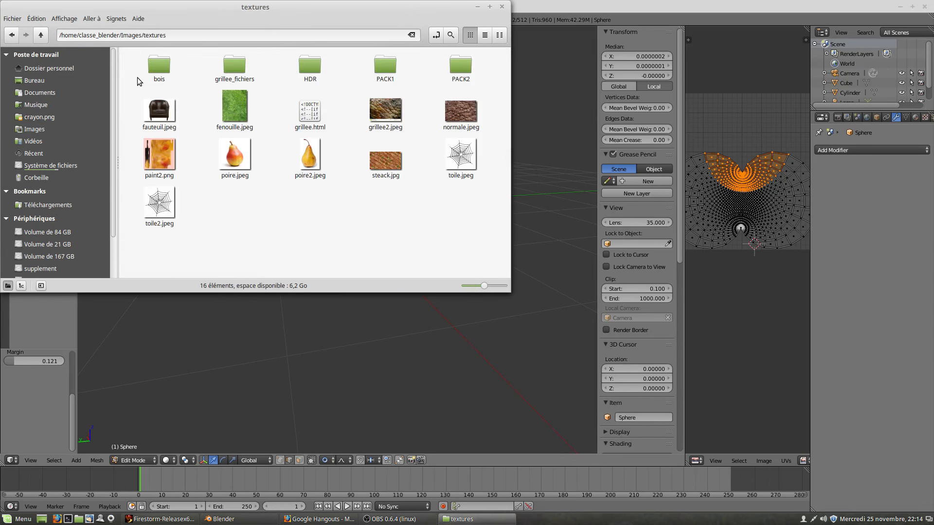
{"action": "double_click", "coordinate": [308, 64]}
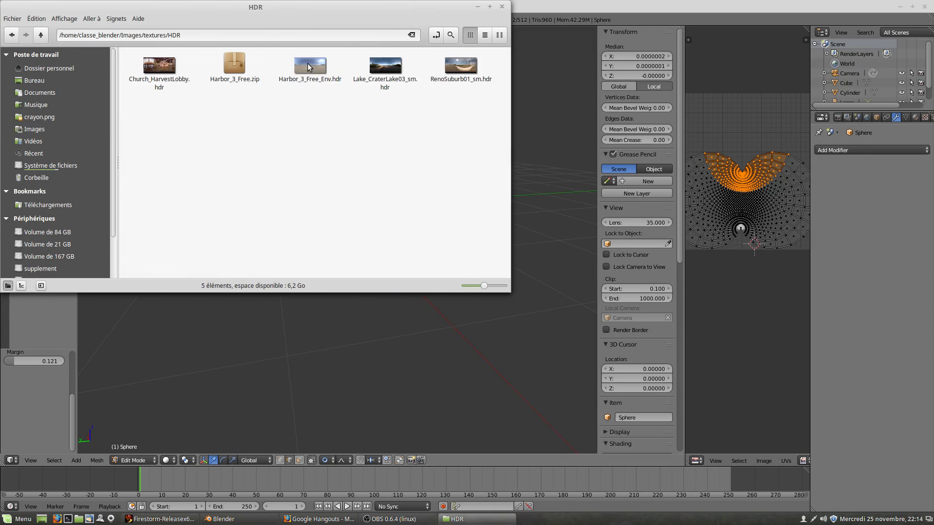
{"action": "double_click", "coordinate": [463, 69]}
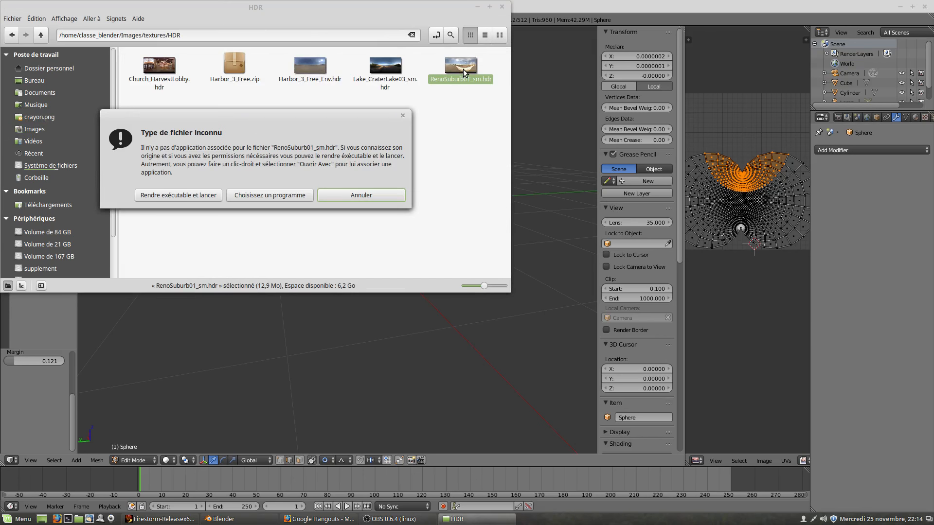
{"action": "left_click", "coordinate": [348, 195]}
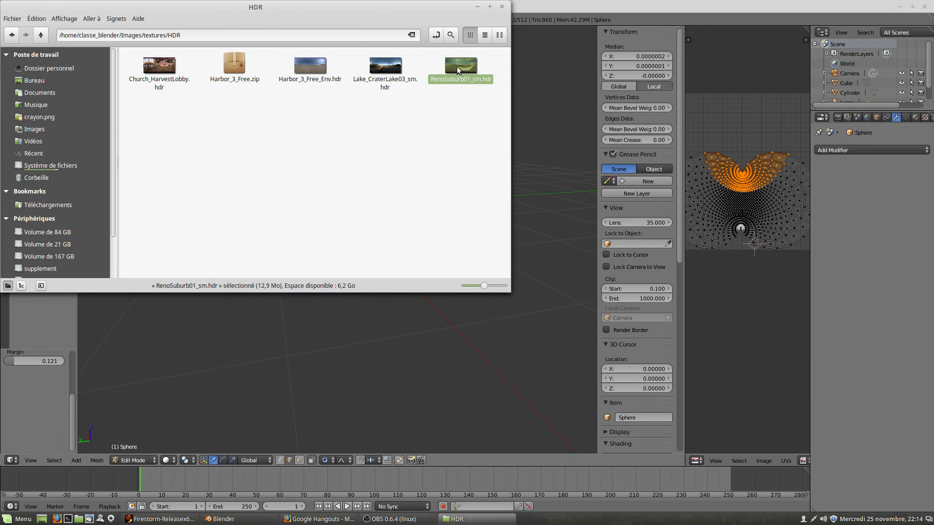
Enlarge the thumbnails in the HDR folder, examine the panoramic images, and close the file manager window.
{"action": "scroll", "coordinate": [466, 67], "scroll_direction": "up", "scroll_amount": 4, "text": "ctrl"}
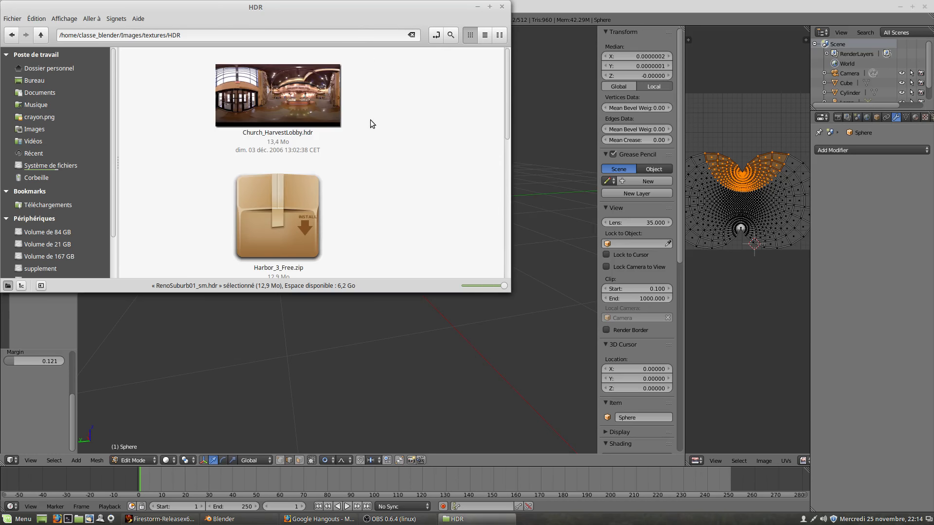
{"action": "left_click", "coordinate": [368, 163]}
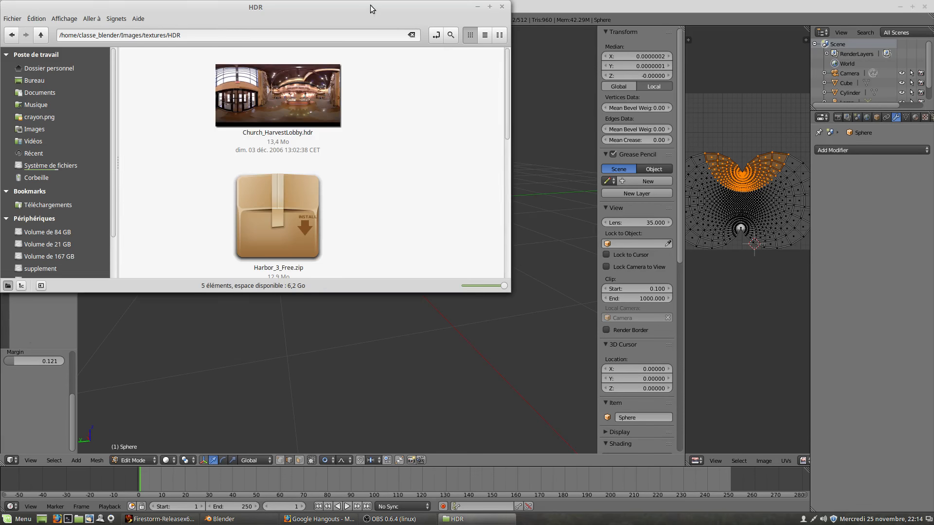
{"action": "left_click_drag", "start_coordinate": [370, 5], "coordinate": [430, 94]}
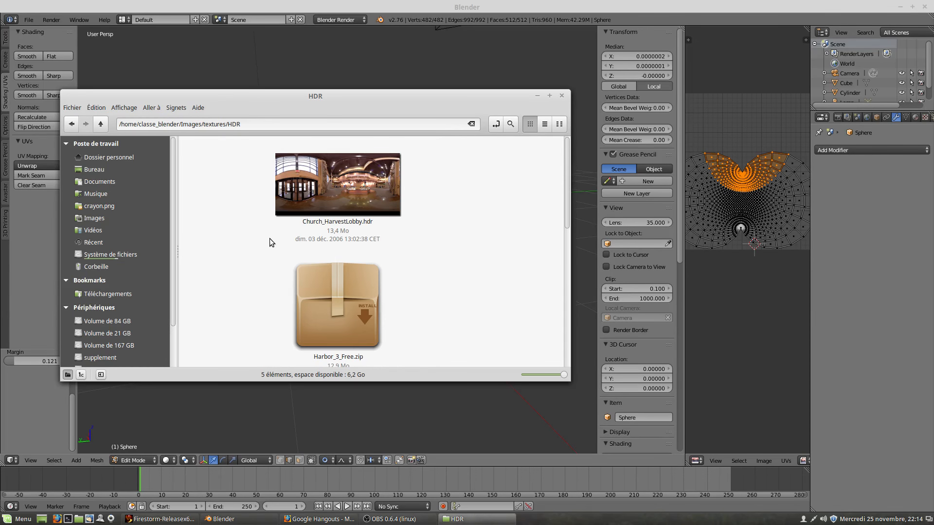
{"action": "scroll", "coordinate": [269, 238], "scroll_direction": "down", "scroll_amount": 1, "text": "ctrl"}
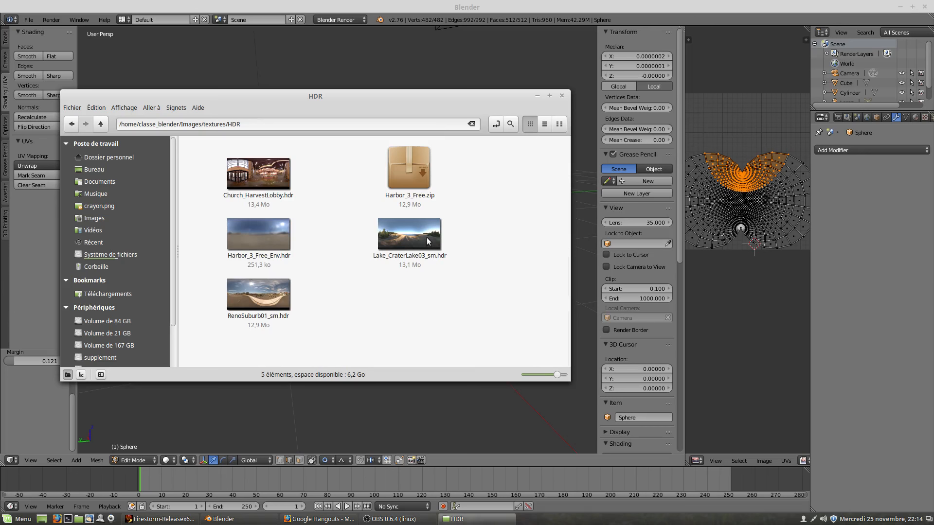
{"action": "scroll", "coordinate": [426, 239], "scroll_direction": "up", "scroll_amount": 2, "text": "ctrl"}
{"action": "scroll", "coordinate": [424, 242], "scroll_direction": "down", "scroll_amount": 1, "text": "ctrl"}
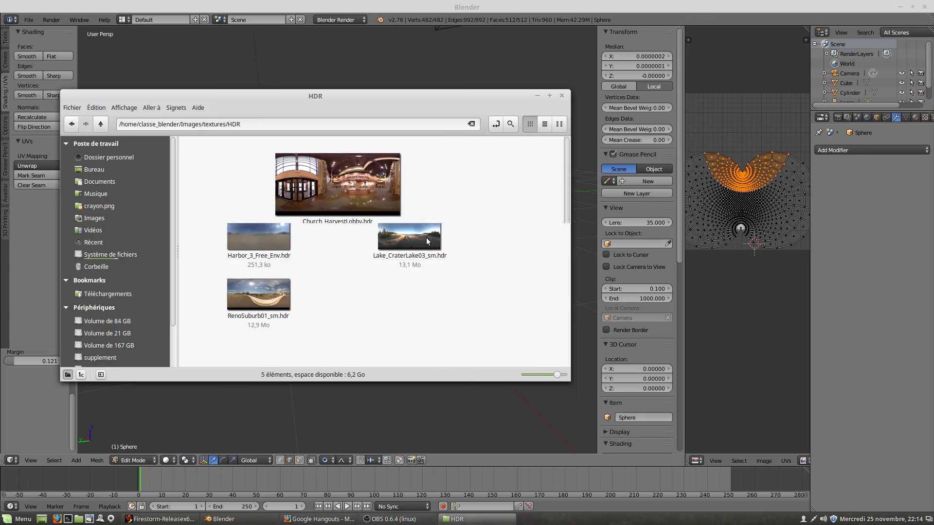
{"action": "scroll", "coordinate": [258, 317], "scroll_direction": "up", "scroll_amount": 1, "text": "ctrl"}
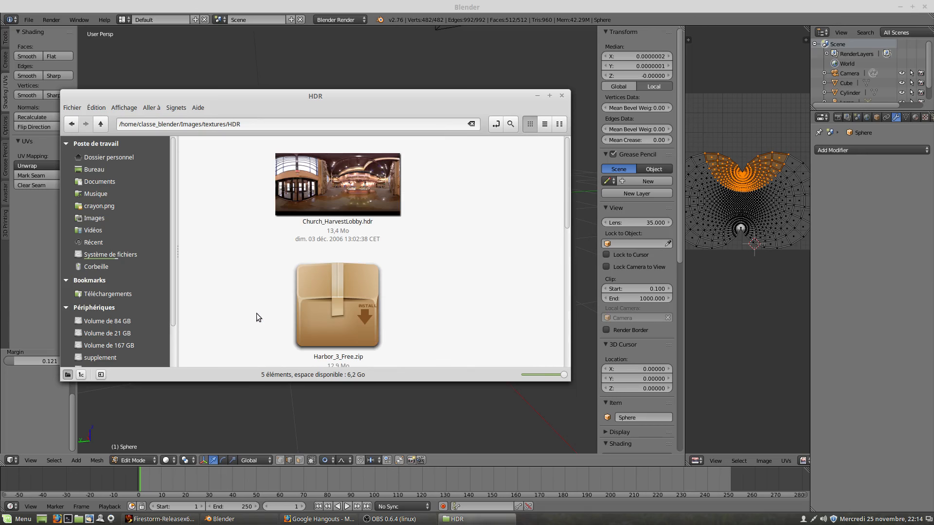
{"action": "scroll", "coordinate": [258, 316], "scroll_direction": "down", "scroll_amount": 4}
{"action": "scroll", "coordinate": [256, 312], "scroll_direction": "down", "scroll_amount": 1}
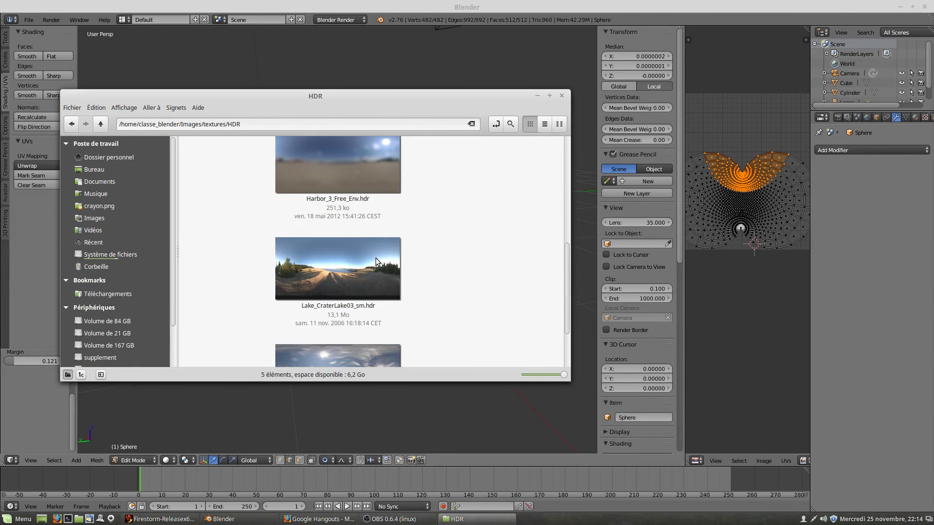
{"action": "scroll", "coordinate": [345, 269], "scroll_direction": "down", "scroll_amount": 1}
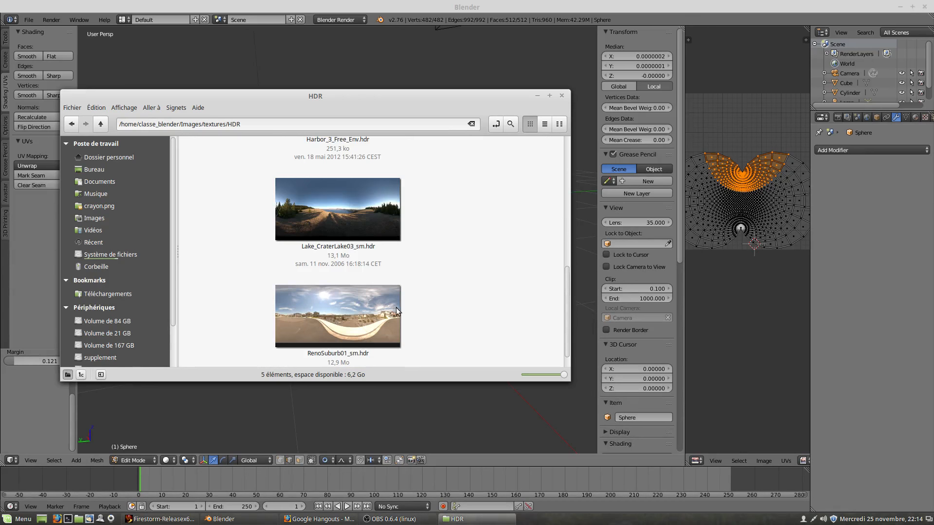
{"action": "scroll", "coordinate": [424, 316], "scroll_direction": "down", "scroll_amount": 1}
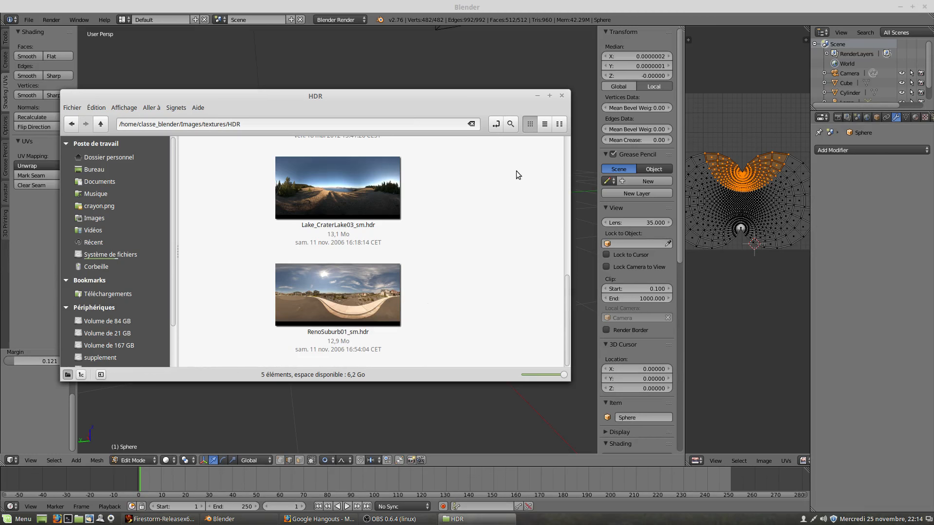
{"action": "left_click", "coordinate": [562, 100]}
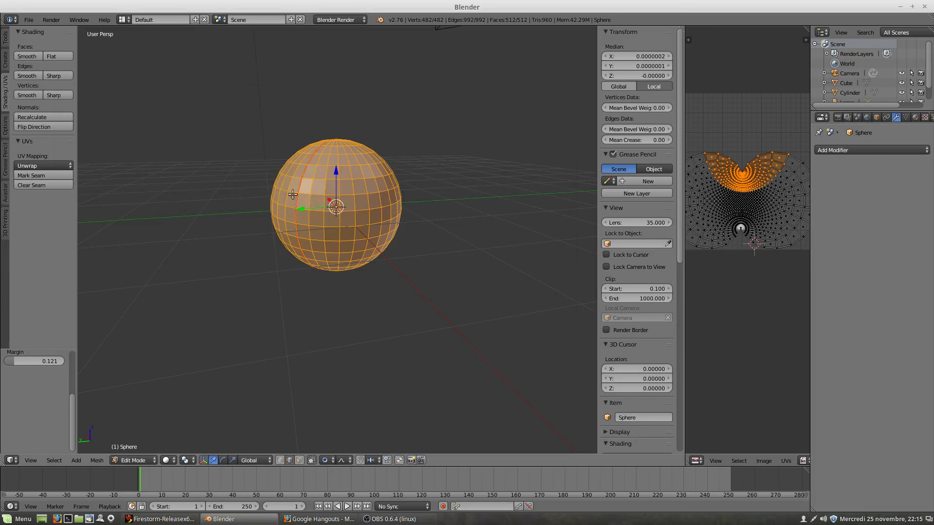
Widen the UV editor beside the 3D view to fit the sphere's whole UV island.
{"action": "scroll", "coordinate": [292, 204], "scroll_direction": "down", "scroll_amount": 2}
{"action": "middle_click_drag", "start_coordinate": [274, 215], "coordinate": [382, 204]}
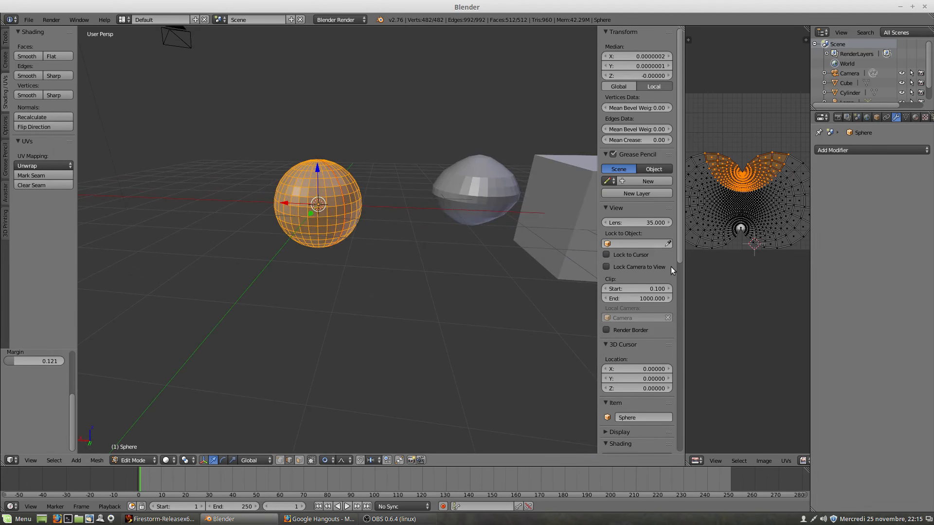
{"action": "left_click_drag", "start_coordinate": [683, 285], "coordinate": [506, 277]}
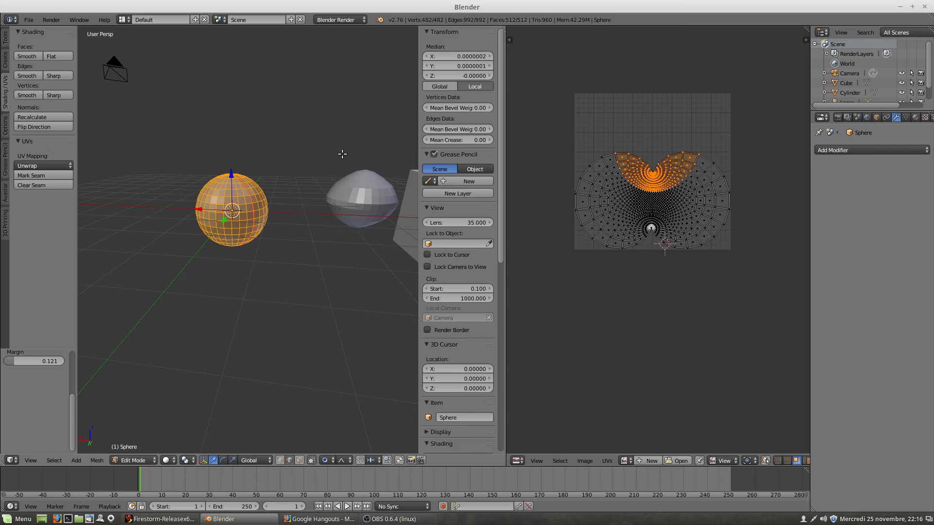
Examine the sphere from several sides and from above its pole, comparing the mesh with its UV island.
{"action": "scroll", "coordinate": [239, 247], "scroll_direction": "down", "scroll_amount": 1}
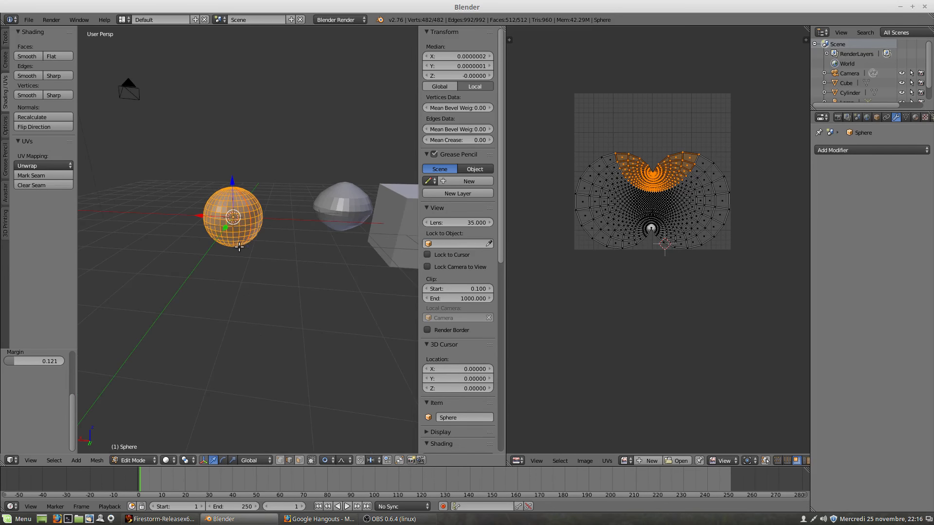
{"action": "scroll", "coordinate": [239, 246], "scroll_direction": "down", "scroll_amount": 1}
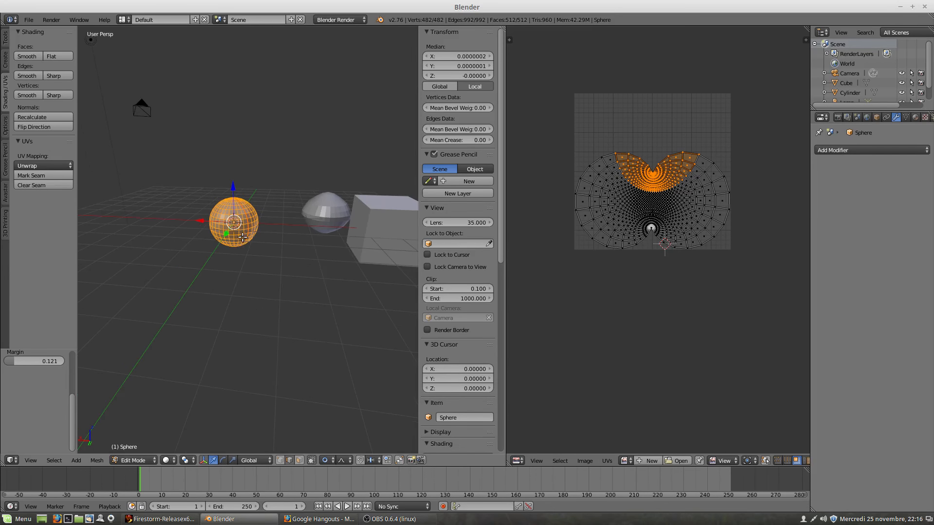
{"action": "middle_click_drag", "start_coordinate": [243, 237], "coordinate": [364, 216]}
{"action": "scroll", "coordinate": [192, 223], "scroll_direction": "up", "scroll_amount": 2}
{"action": "scroll", "coordinate": [193, 223], "scroll_direction": "up", "scroll_amount": 1}
{"action": "scroll", "coordinate": [200, 224], "scroll_direction": "up", "scroll_amount": 1}
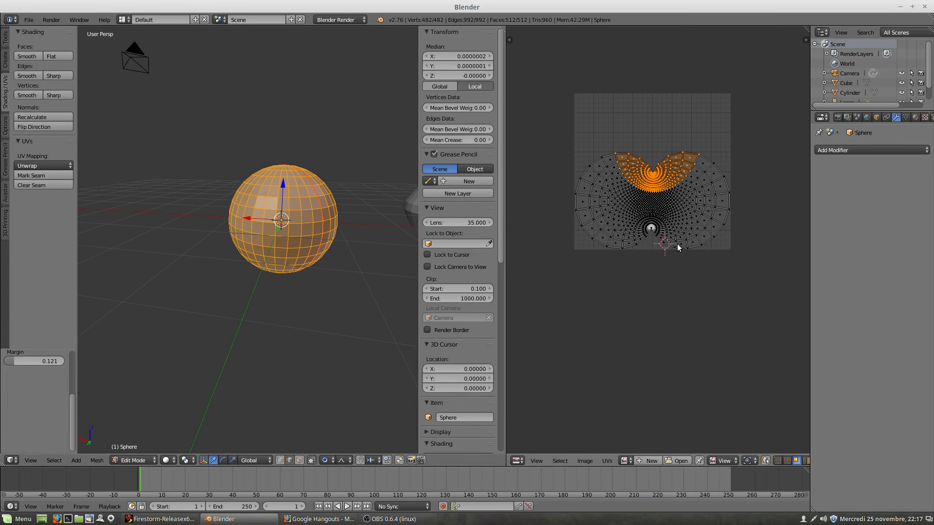
{"action": "scroll", "coordinate": [304, 241], "scroll_direction": "down", "scroll_amount": 2}
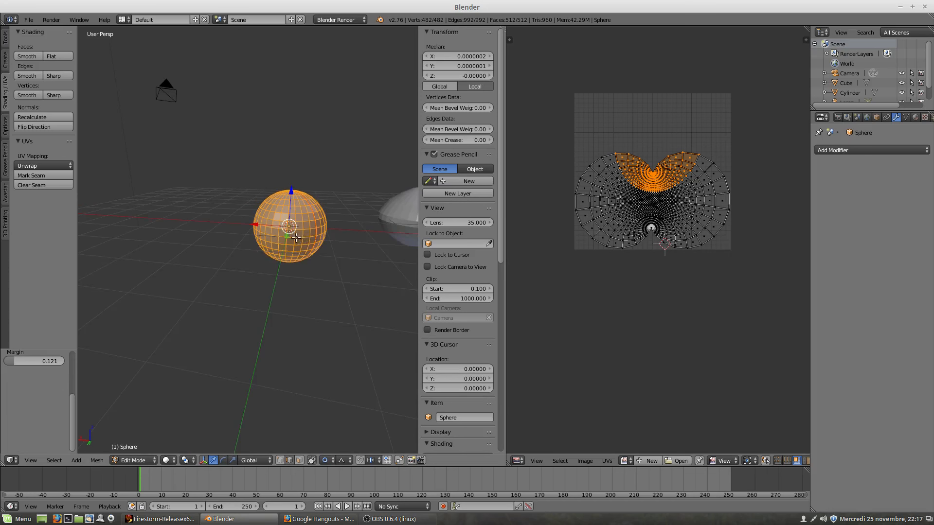
{"action": "middle_click_drag", "start_coordinate": [295, 241], "coordinate": [315, 262]}
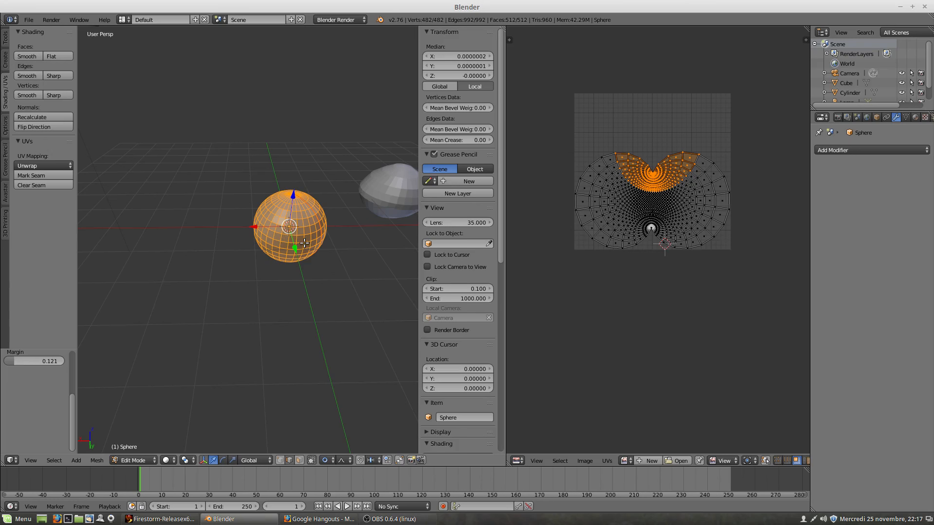
{"action": "middle_click_drag", "start_coordinate": [305, 248], "coordinate": [306, 301]}
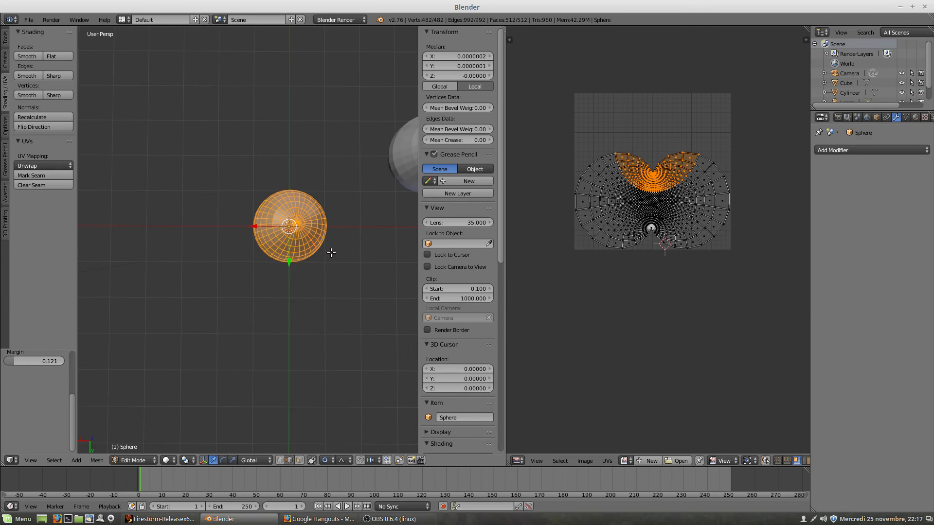
{"action": "middle_click_drag", "start_coordinate": [330, 250], "coordinate": [107, 209]}
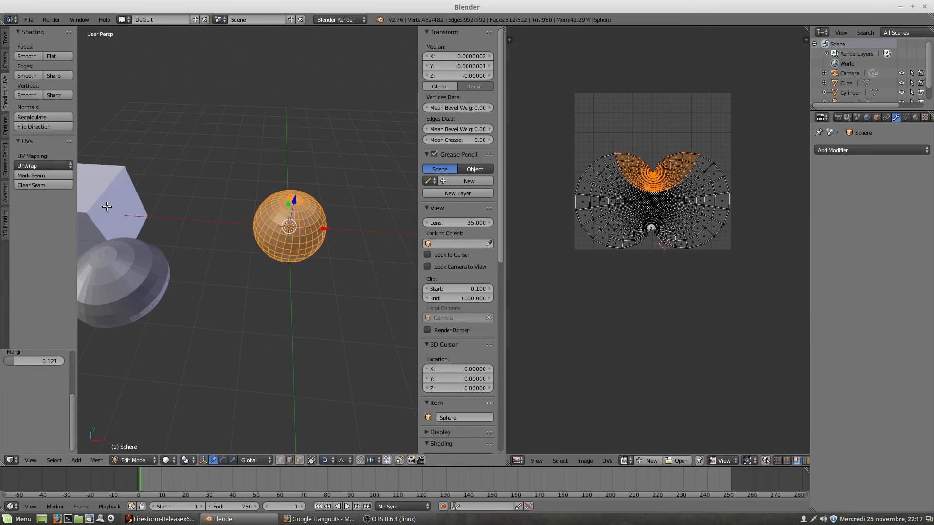
{"action": "middle_click_drag", "start_coordinate": [226, 225], "coordinate": [236, 232]}
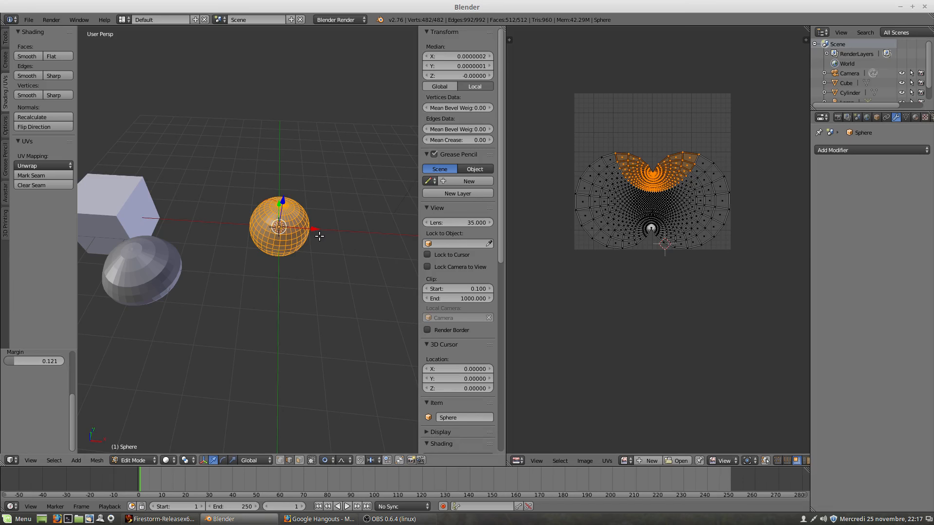
{"action": "scroll", "coordinate": [320, 237], "scroll_direction": "up", "scroll_amount": 3}
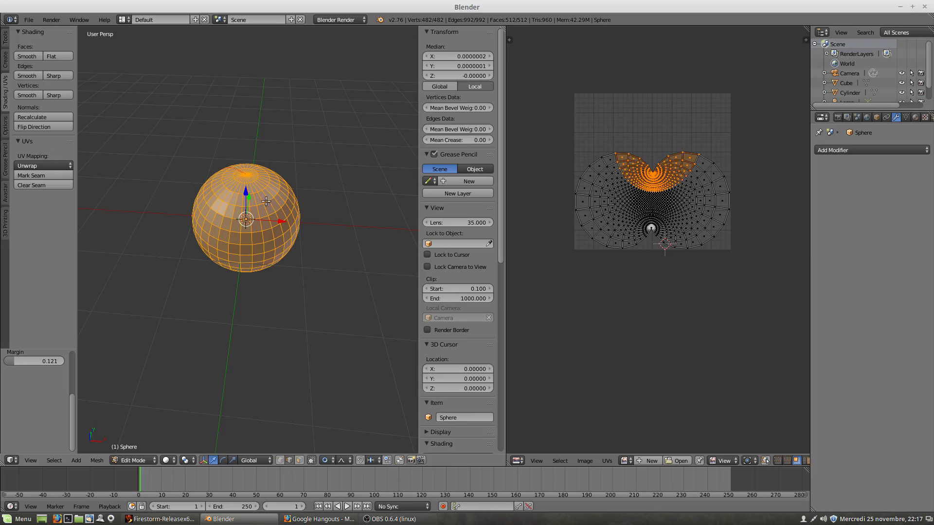
{"action": "scroll", "coordinate": [263, 197], "scroll_direction": "down", "scroll_amount": 2}
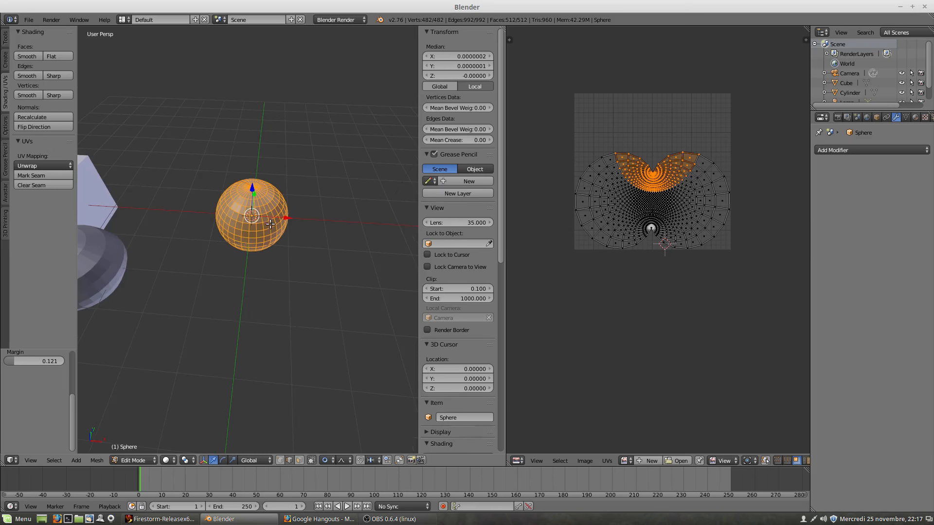
{"action": "scroll", "coordinate": [330, 236], "scroll_direction": "down", "scroll_amount": 2}
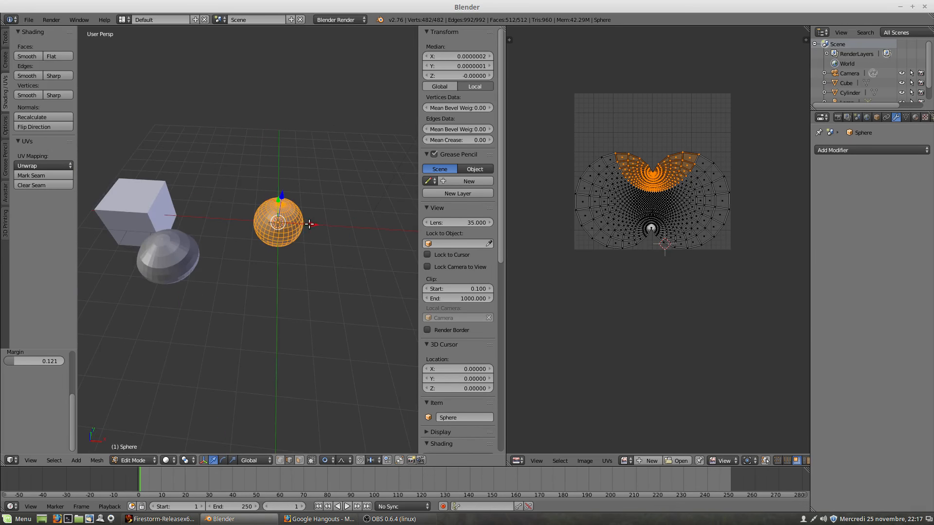
Return to Object Mode and move the sphere along the X axis to about -4.5.
{"action": "key", "text": "Tab"}
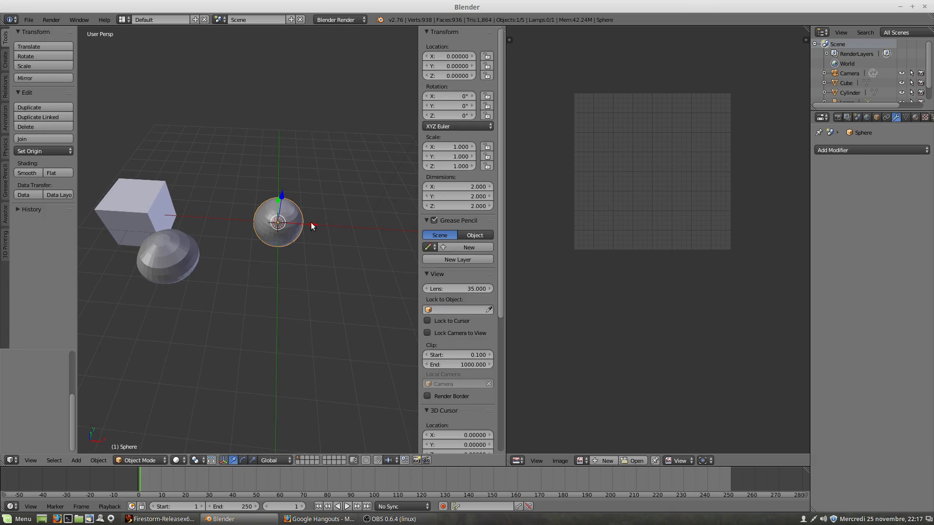
{"action": "left_click_drag", "start_coordinate": [311, 223], "coordinate": [206, 194]}
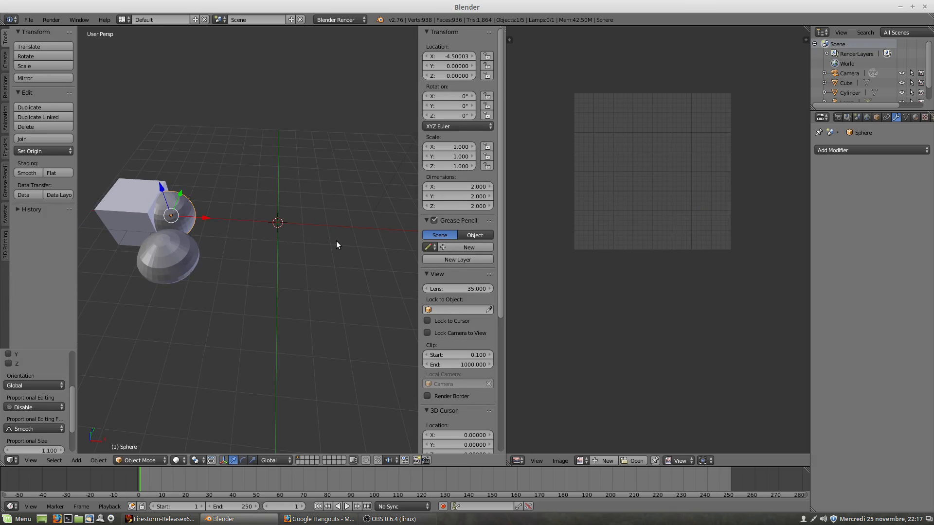
Add a torus at the scene origin and inspect it from several angles.
{"action": "key", "text": "shift+a"}
{"action": "mouse_move", "coordinate": [336, 242]}
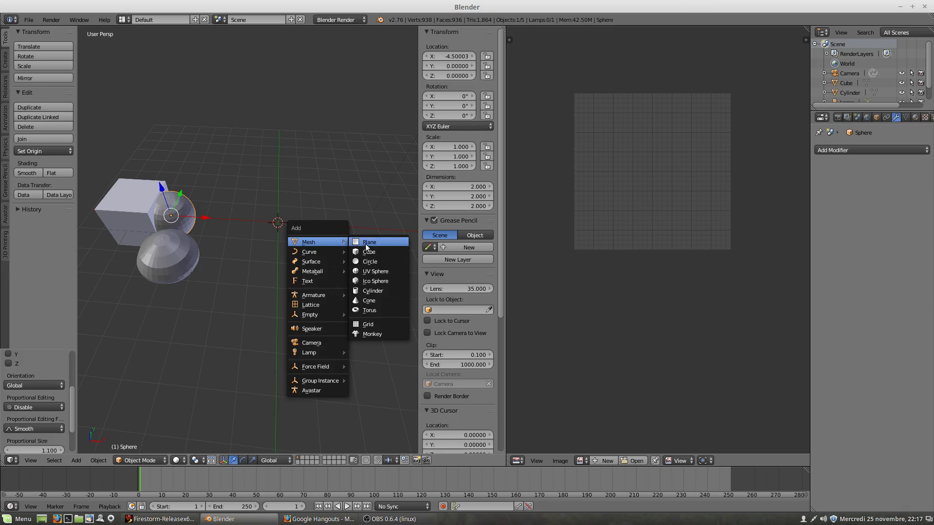
{"action": "left_click", "coordinate": [370, 310]}
{"action": "key", "text": "KP_Decimal"}
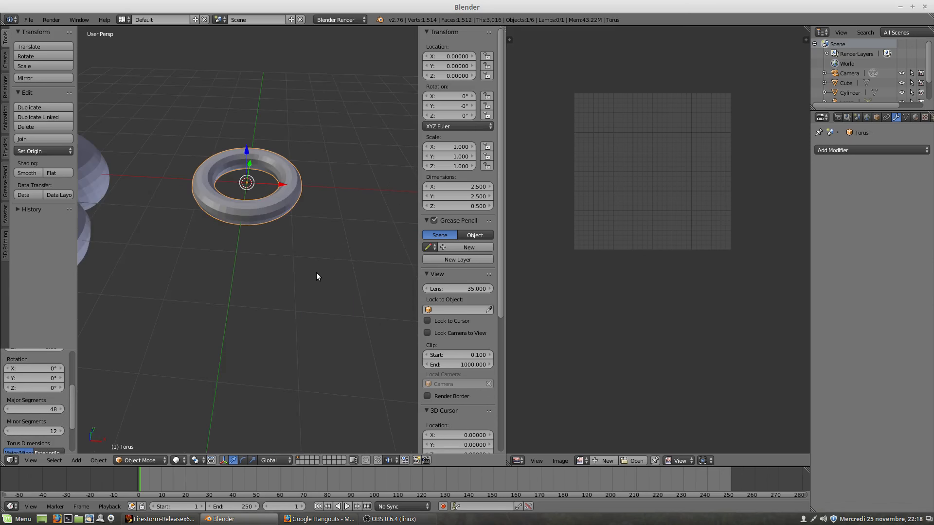
{"action": "middle_click_drag", "start_coordinate": [247, 204], "coordinate": [223, 181]}
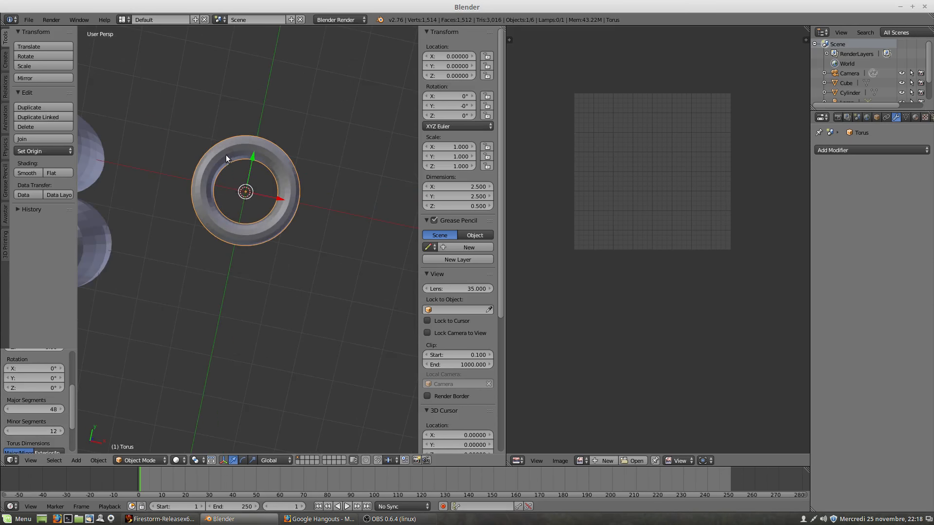
{"action": "scroll", "coordinate": [228, 194], "scroll_direction": "up", "scroll_amount": 2}
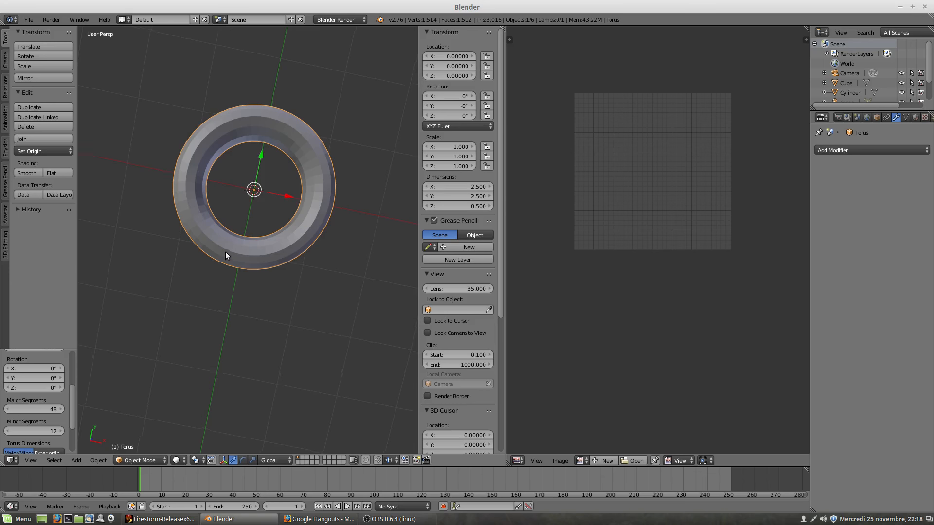
{"action": "middle_click_drag", "start_coordinate": [226, 252], "coordinate": [180, 220]}
{"action": "scroll", "coordinate": [180, 223], "scroll_direction": "down", "scroll_amount": 3}
{"action": "middle_click_drag", "start_coordinate": [185, 263], "coordinate": [107, 278]}
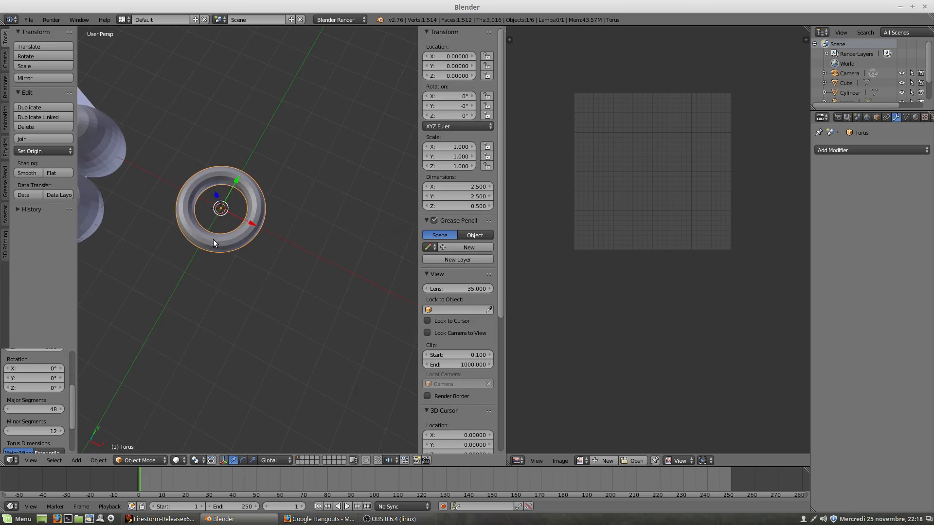
Enter Edit Mode and rip the torus along one cross-section edge loop on the Y axis, keeping the ripped vertices in place.
{"action": "key", "text": "Tab"}
{"action": "scroll", "coordinate": [213, 240], "scroll_direction": "up", "scroll_amount": 2}
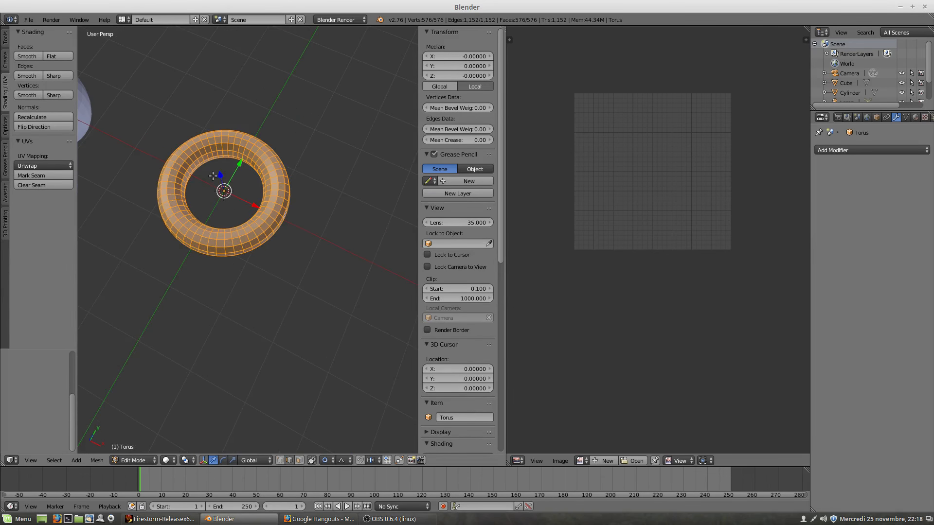
{"action": "right_click", "coordinate": [248, 142], "text": "alt"}
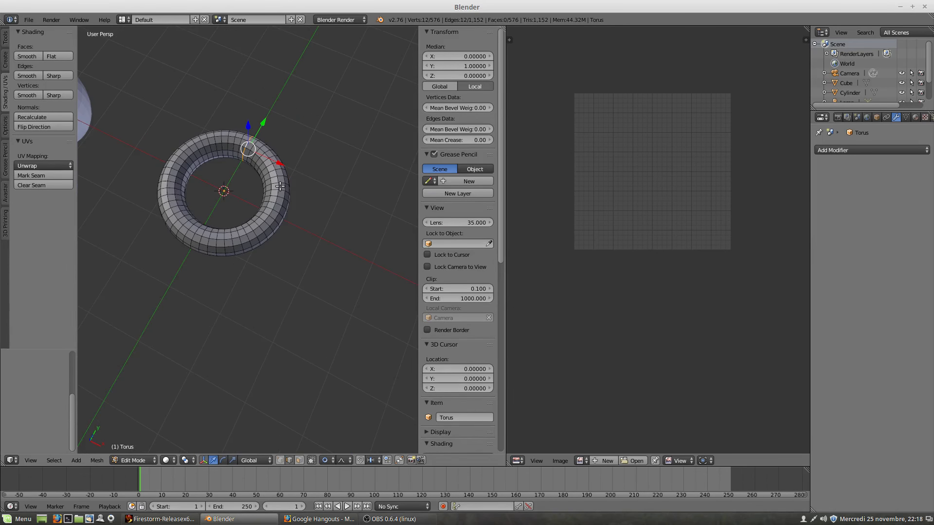
{"action": "key", "text": "shift+d"}
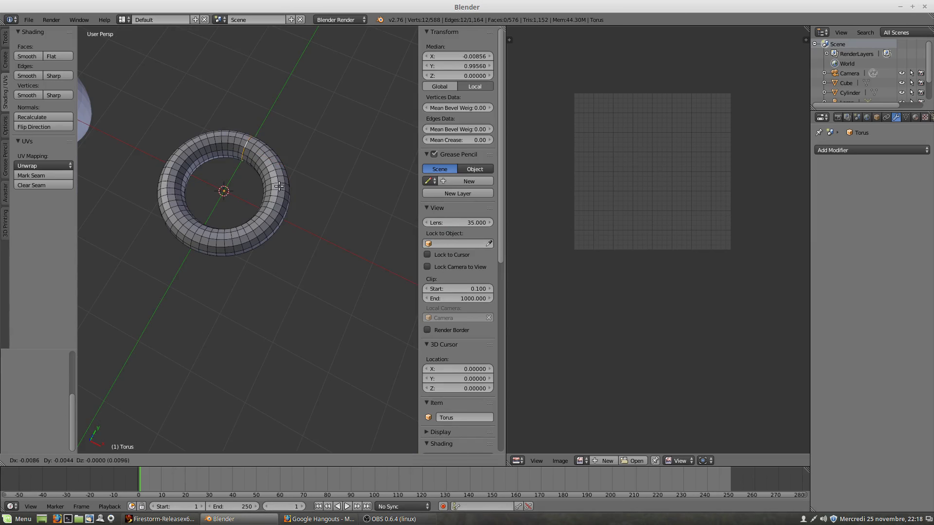
{"action": "right_click", "coordinate": [281, 186]}
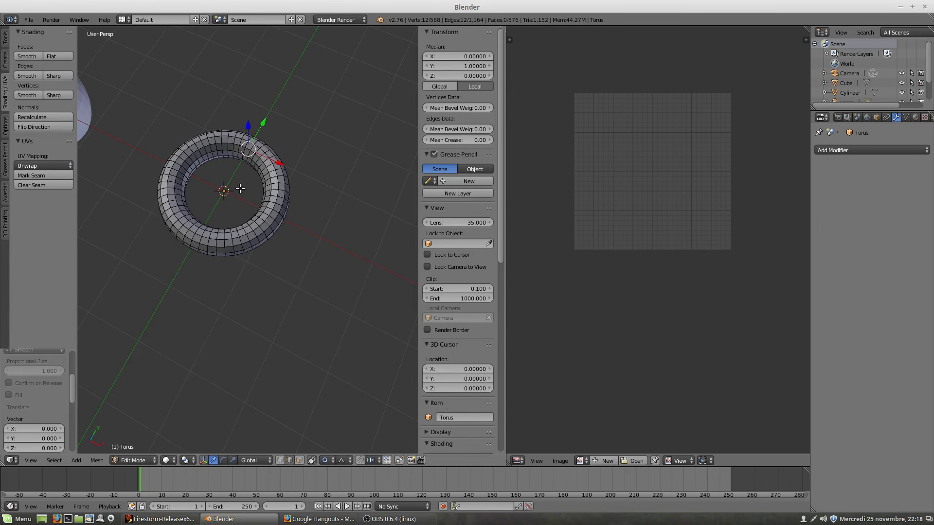
In the top view, select the whole torus mesh and move it about 1.02 along the Y axis, away from its origin.
{"action": "middle_click_drag", "start_coordinate": [240, 189], "coordinate": [270, 214]}
{"action": "scroll", "coordinate": [260, 193], "scroll_direction": "up", "scroll_amount": 2}
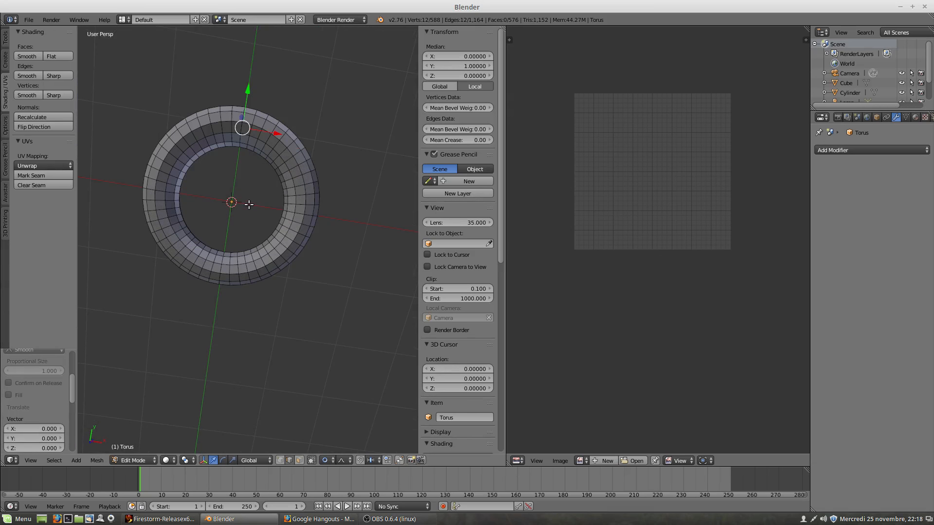
{"action": "middle_click_drag", "start_coordinate": [285, 207], "coordinate": [265, 174]}
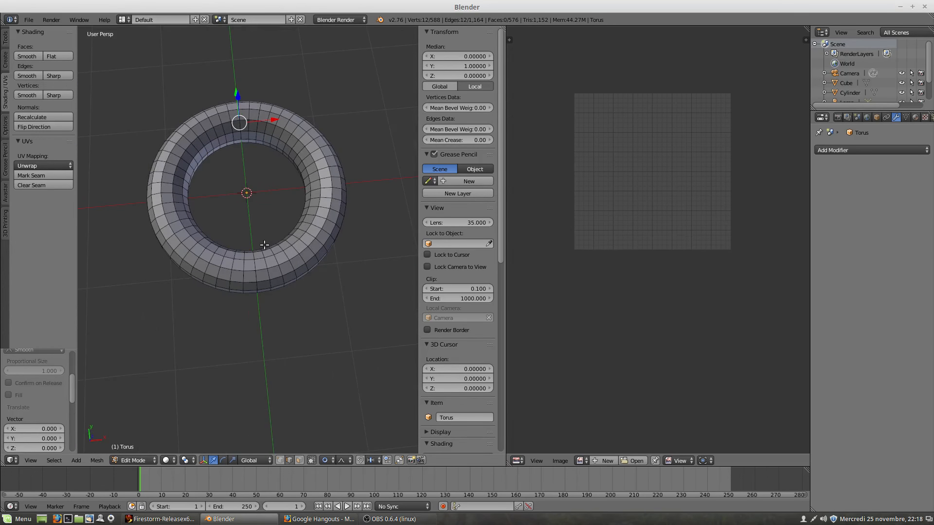
{"action": "key", "text": "KP_7"}
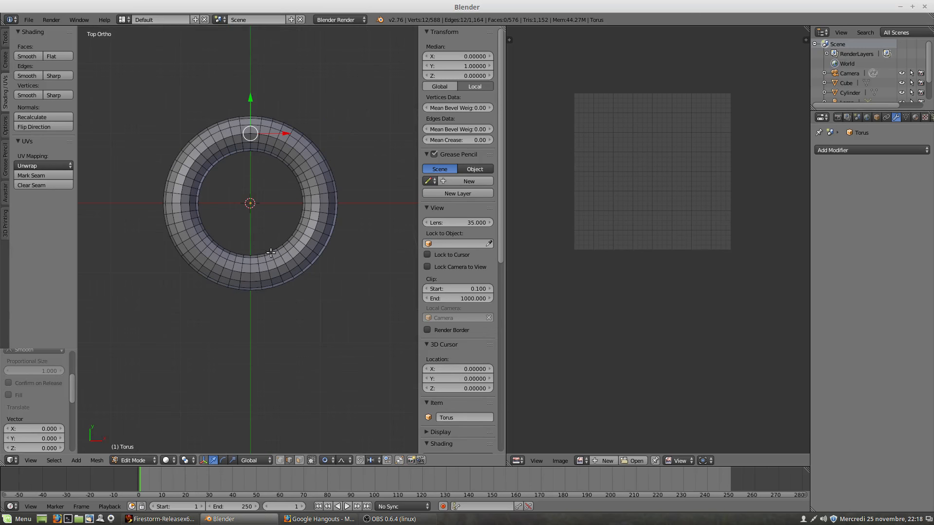
{"action": "key", "text": "a"}
{"action": "key", "text": "a"}
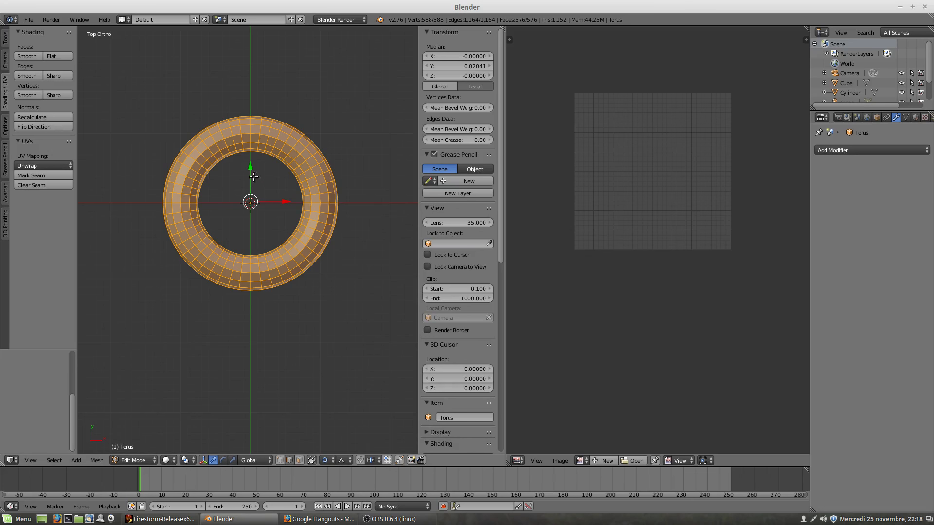
{"action": "key", "text": "g"}
{"action": "key", "text": "y"}
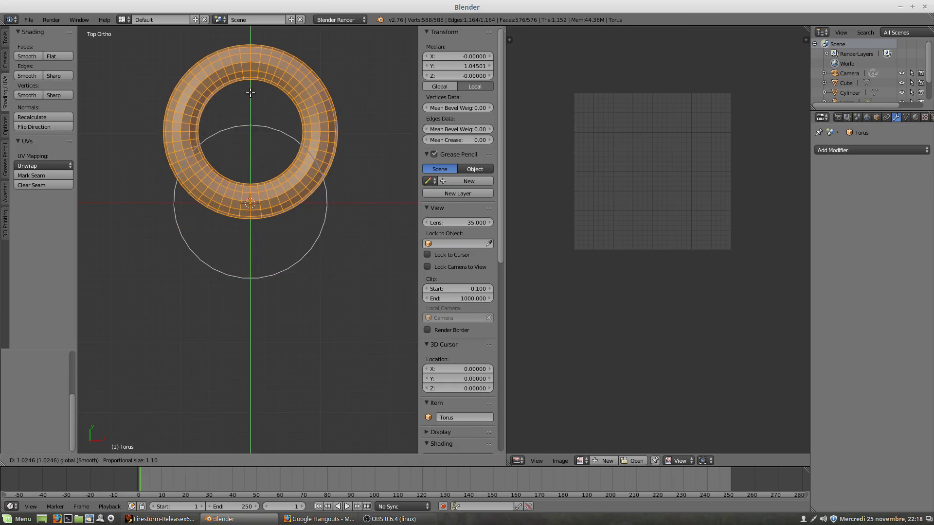
{"action": "left_click", "coordinate": [249, 93]}
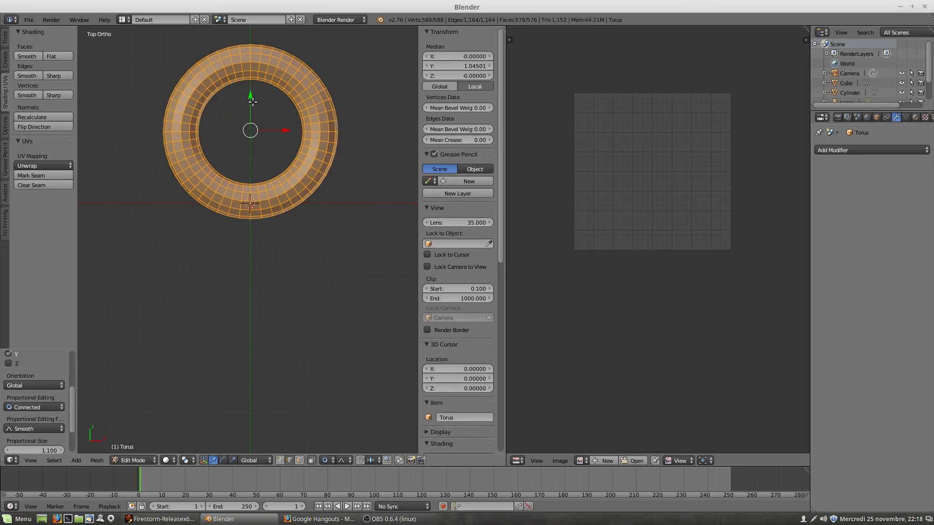
Try bending the torus with a Simple Deform modifier in Bend mode at an angle of 6.3°.
{"action": "left_click", "coordinate": [866, 150]}
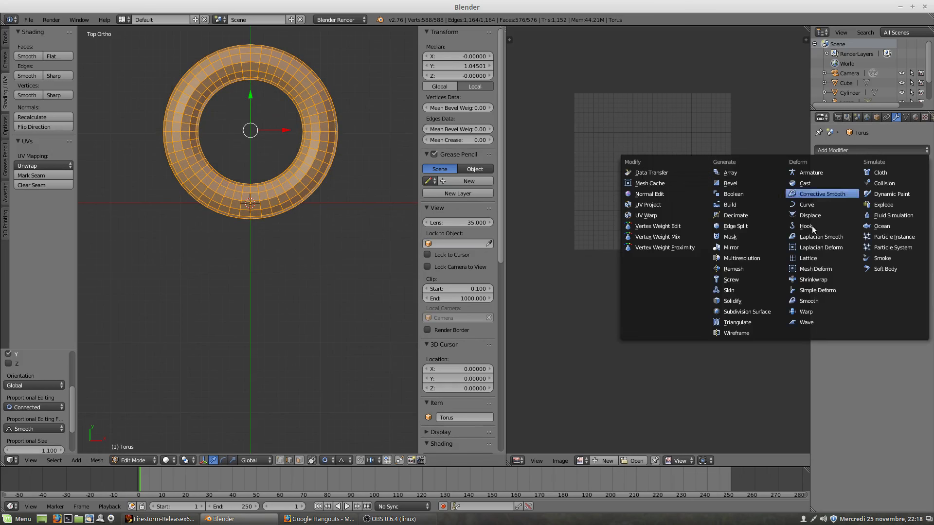
{"action": "left_click", "coordinate": [801, 290]}
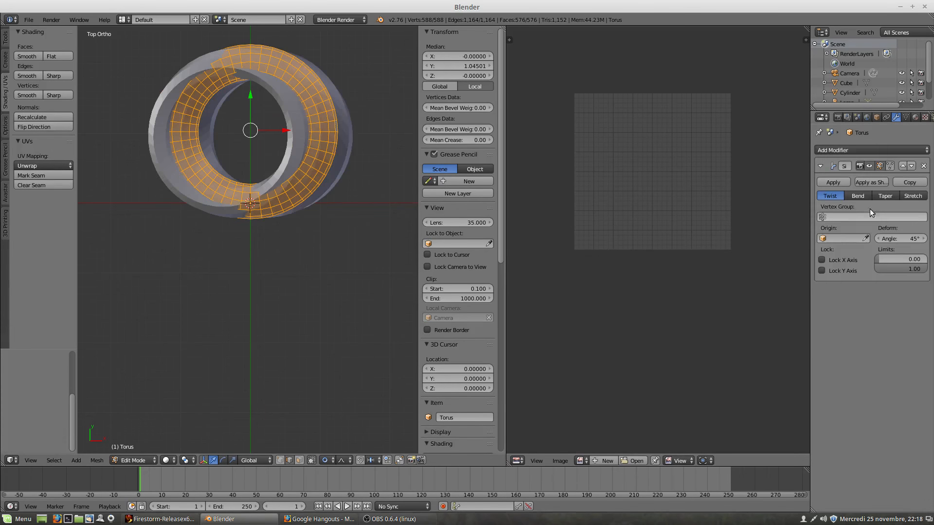
{"action": "left_click", "coordinate": [859, 195]}
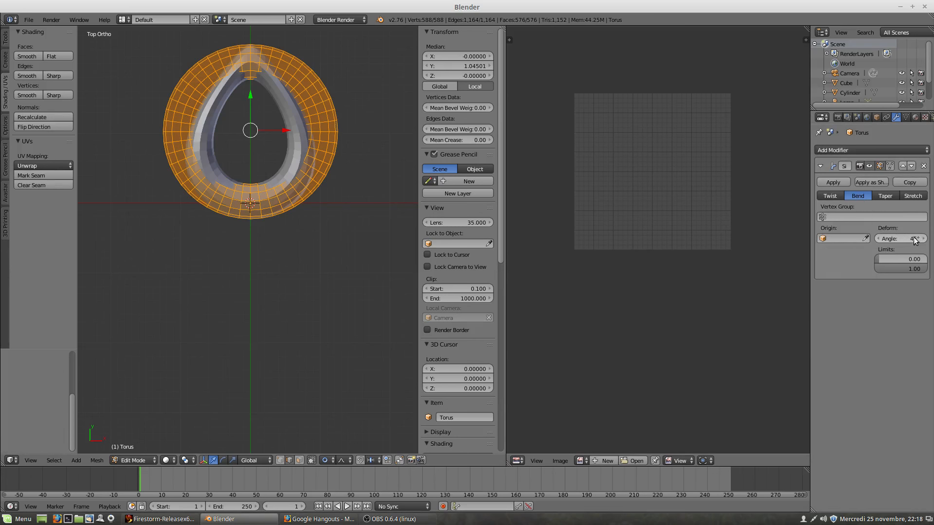
{"action": "left_click_drag", "start_coordinate": [914, 240], "coordinate": [892, 240]}
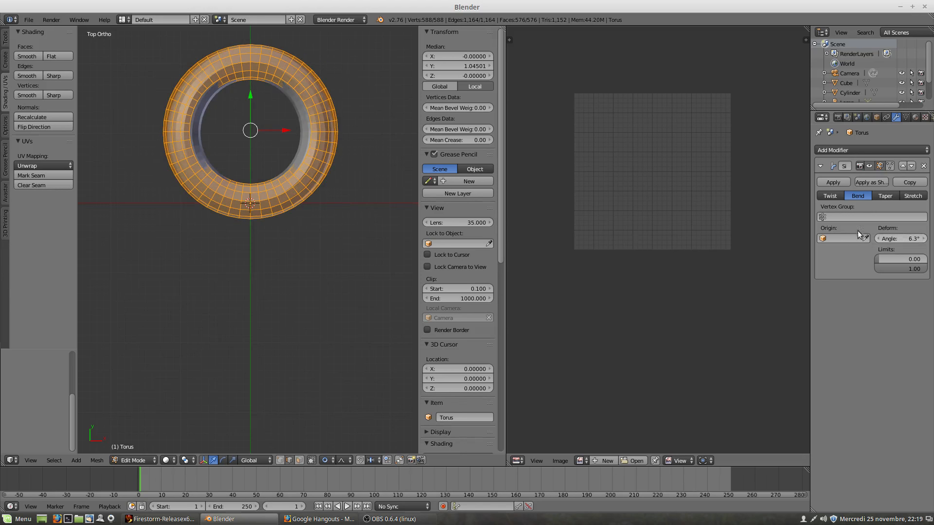
Select the cross-section edge loop on the torus farthest from the origin along Y and try to rip it again.
{"action": "right_click", "coordinate": [250, 64]}
{"action": "right_click", "coordinate": [252, 65], "text": "alt"}
{"action": "right_click", "coordinate": [248, 63], "text": "alt"}
{"action": "right_click", "coordinate": [249, 64], "text": "alt"}
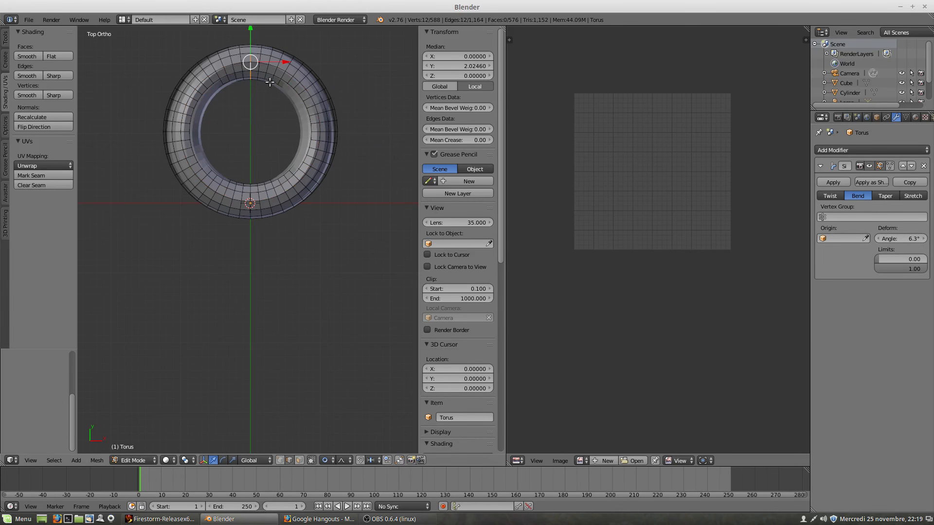
{"action": "key", "text": "v"}
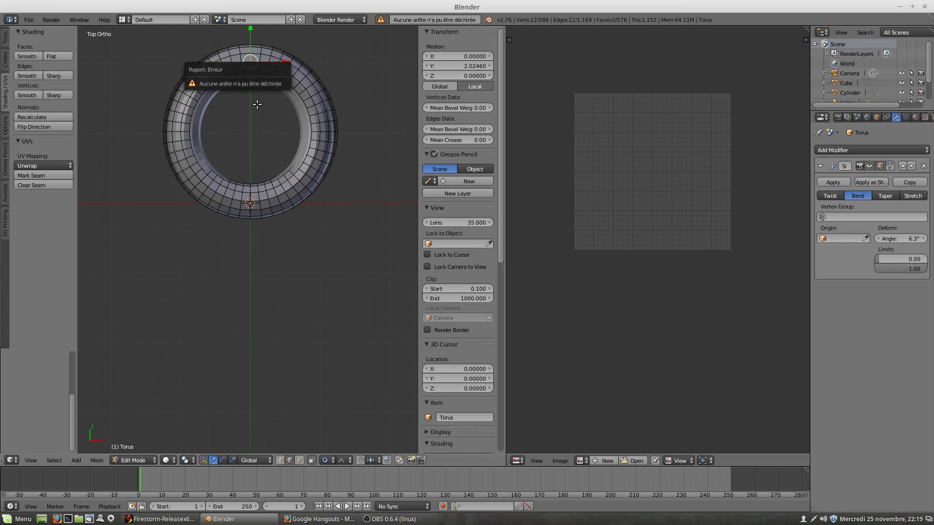
{"action": "scroll", "coordinate": [273, 73], "scroll_direction": "up", "scroll_amount": 3}
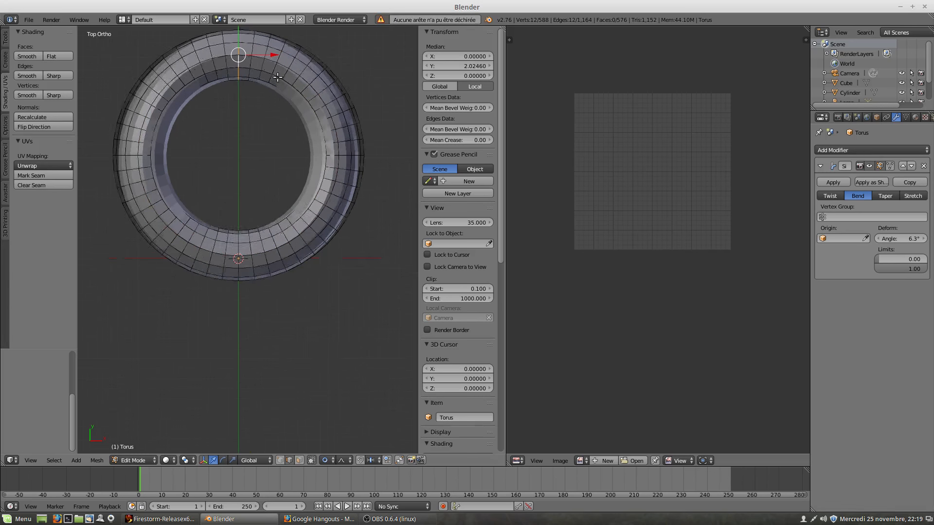
Remove the Simple Deform modifier and move the selected edge loop about -0.17 along X to open a gap in the ring.
{"action": "left_click", "coordinate": [923, 166]}
{"action": "mouse_move", "coordinate": [264, 54]}
{"action": "left_mouse_down"}
{"action": "mouse_move", "coordinate": [242, 57]}
{"action": "mouse_move", "coordinate": [249, 59]}
{"action": "left_mouse_up"}
{"action": "scroll", "coordinate": [280, 248], "scroll_direction": "down", "scroll_amount": 2}
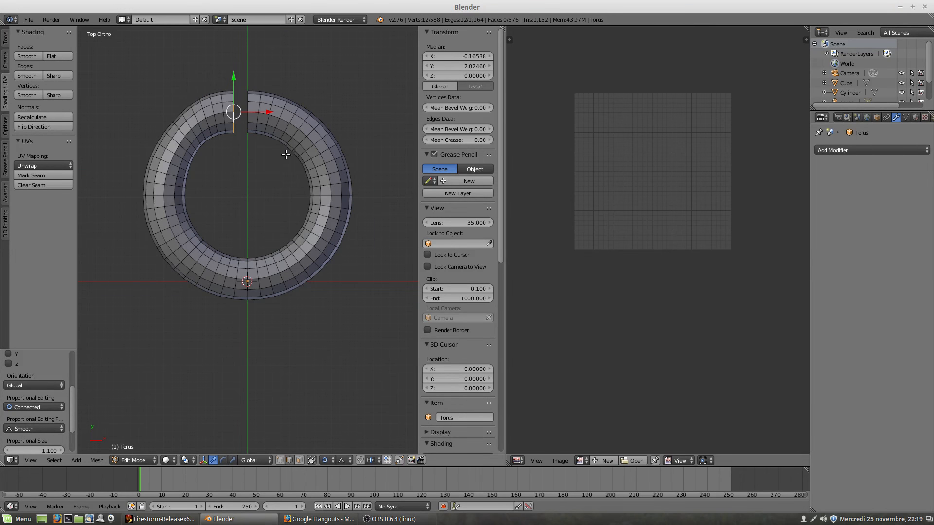
Place the 3D cursor at the bottom centre of the torus ring opposite the gap and disable proportional editing.
{"action": "left_click", "coordinate": [247, 283]}
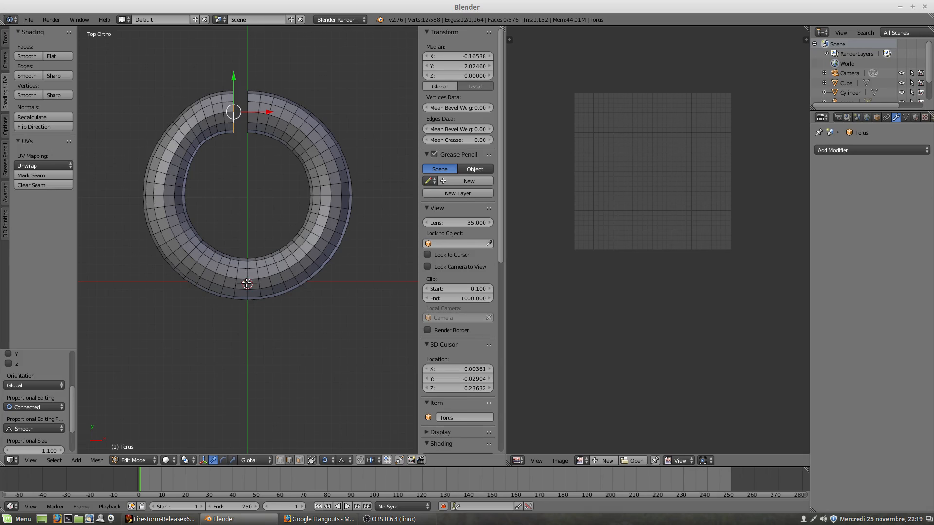
{"action": "key", "text": "shift+w"}
{"action": "right_click", "coordinate": [167, 227]}
{"action": "left_click", "coordinate": [325, 459]}
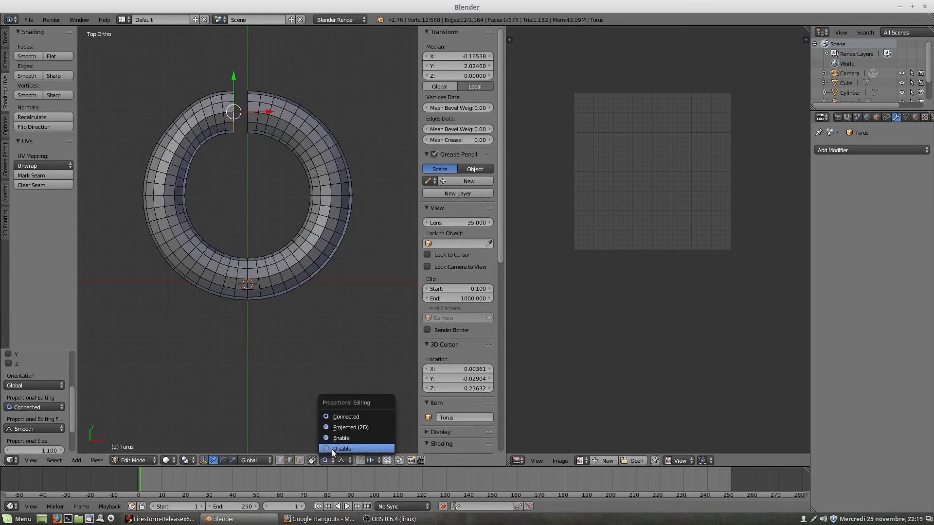
{"action": "left_click", "coordinate": [331, 447]}
{"action": "key", "text": "a"}
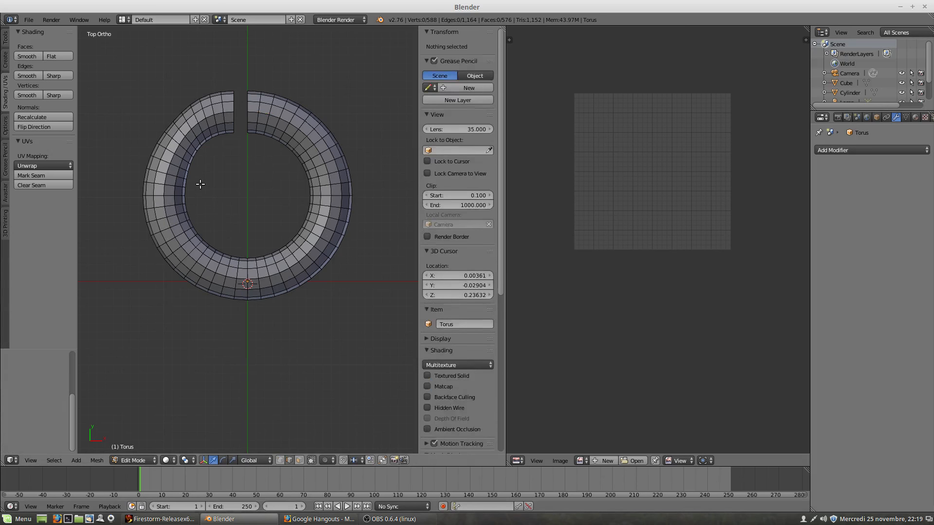
{"action": "key", "text": "a"}
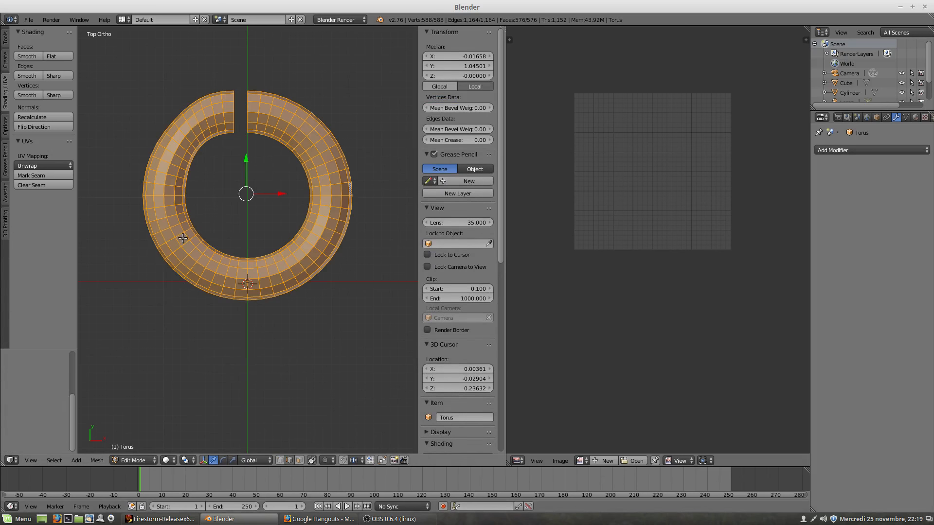
{"action": "key", "text": "shift+w"}
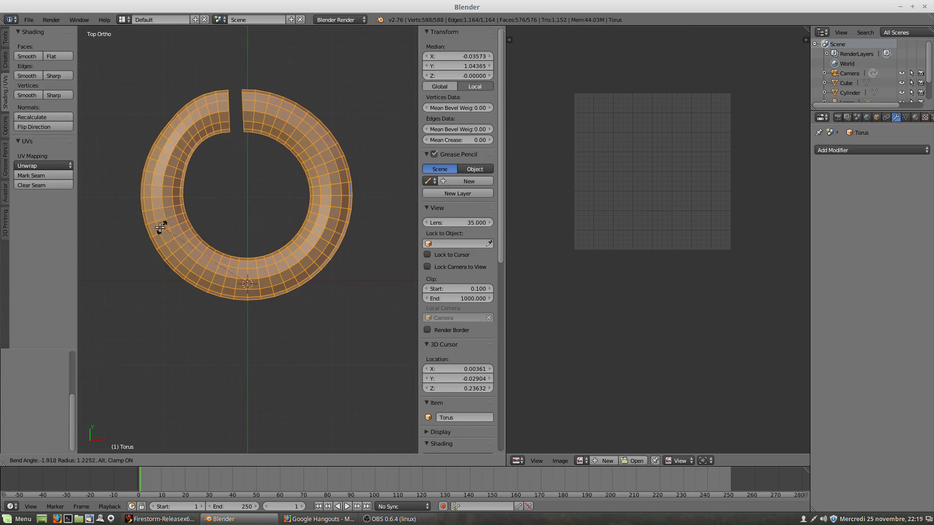
{"action": "key", "text": "Escape"}
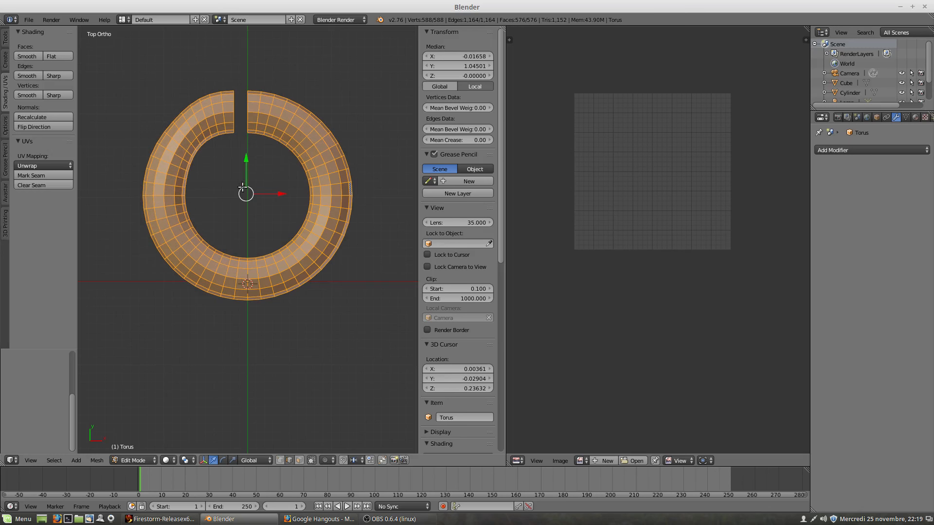
Select the left half of the cut torus by growing the selection from the edge loop at its open end.
{"action": "right_click", "coordinate": [231, 103], "text": "alt"}
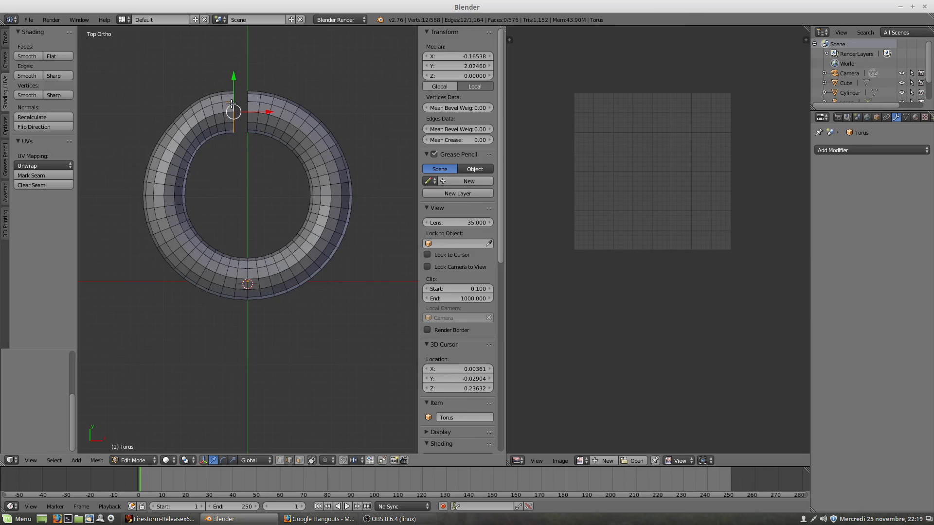
{"action": "key", "text": "ctrl+KP_Add"}
{"action": "key", "text": "ctrl+KP_Add"}
{"action": "key", "text": "ctrl+KP_Add"}
{"action": "key", "text": "ctrl+KP_Add"}
{"action": "key", "text": "ctrl+KP_Add"}
{"action": "key", "text": "ctrl+KP_Add"}
{"action": "key", "text": "ctrl+KP_Add"}
{"action": "key", "text": "ctrl+KP_Add"}
{"action": "key", "text": "ctrl+KP_Add"}
{"action": "key", "text": "ctrl+KP_Add"}
{"action": "key", "text": "ctrl+KP_Add"}
{"action": "key", "text": "ctrl+KP_Add"}
{"action": "key", "text": "ctrl+KP_Add"}
{"action": "key", "text": "ctrl+KP_Add"}
{"action": "key", "text": "ctrl+KP_Add"}
{"action": "key", "text": "ctrl+KP_Add"}
{"action": "key", "text": "ctrl+KP_Add"}
{"action": "key", "text": "ctrl+KP_Add"}
{"action": "key", "text": "ctrl+KP_Add"}
{"action": "key", "text": "ctrl+KP_Add"}
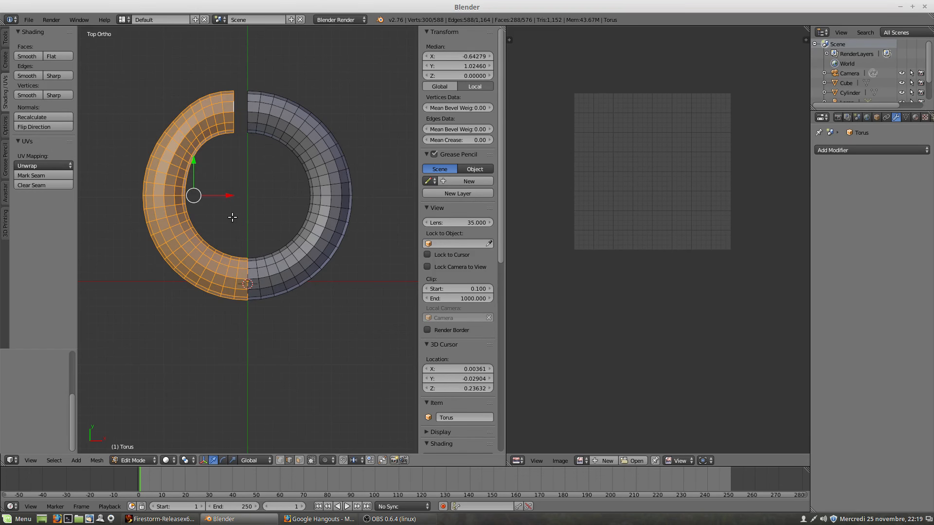
Bend the selected half of the torus outward twice about the 3D cursor to open the ring.
{"action": "key", "text": "shift+w"}
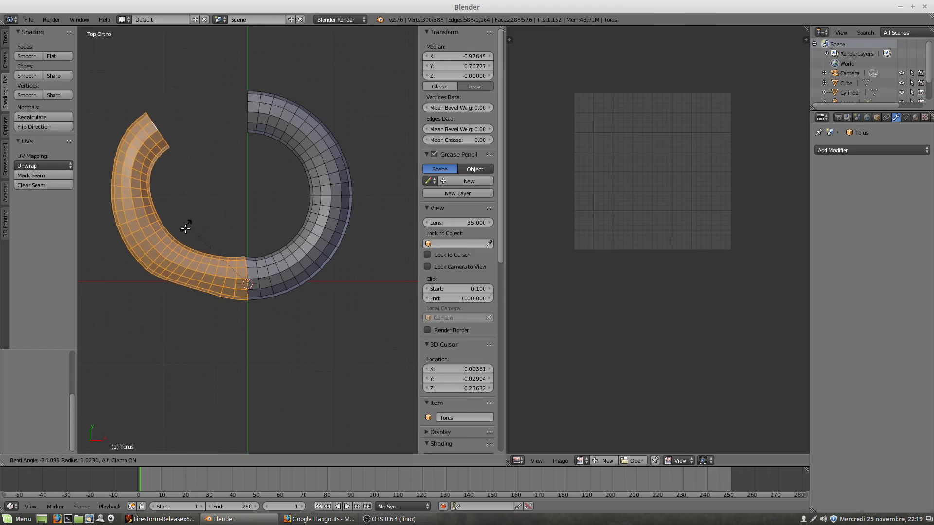
{"action": "left_click", "coordinate": [232, 241]}
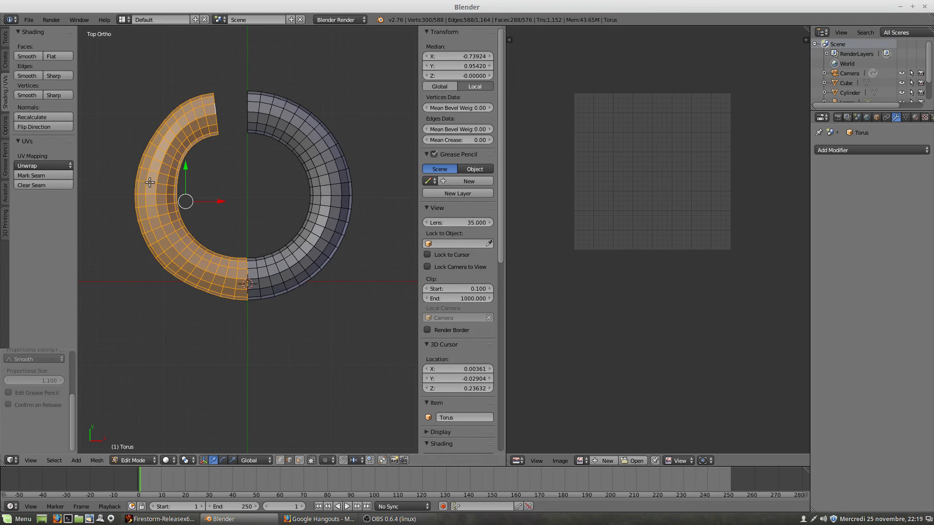
{"action": "key", "text": "shift+w"}
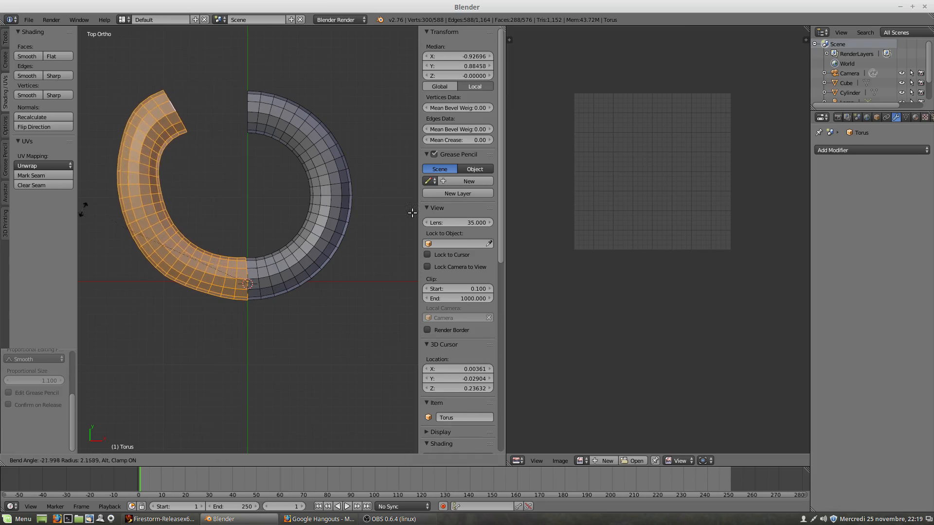
{"action": "left_click", "coordinate": [350, 300]}
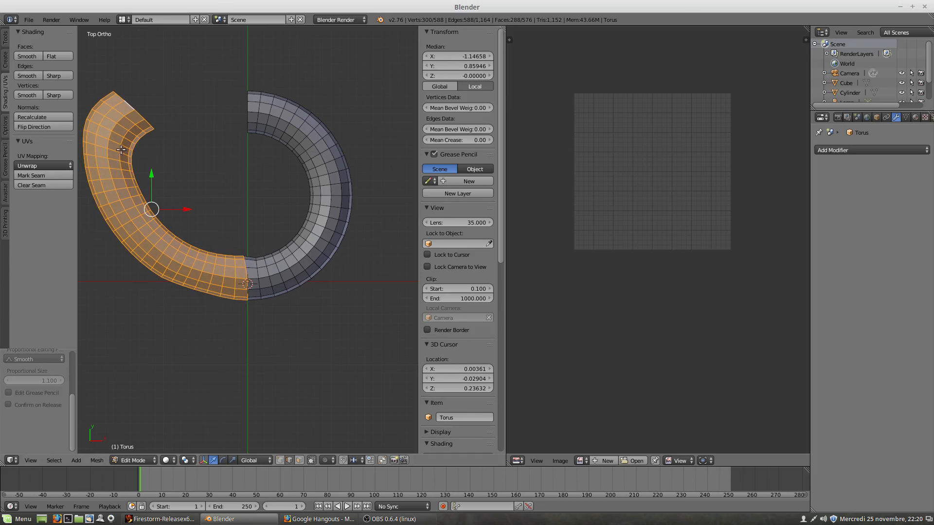
Bend the selected half further outward about two 3D cursor positions placed along the middle of its arc.
{"action": "left_click", "coordinate": [123, 209]}
{"action": "key", "text": "shift+w"}
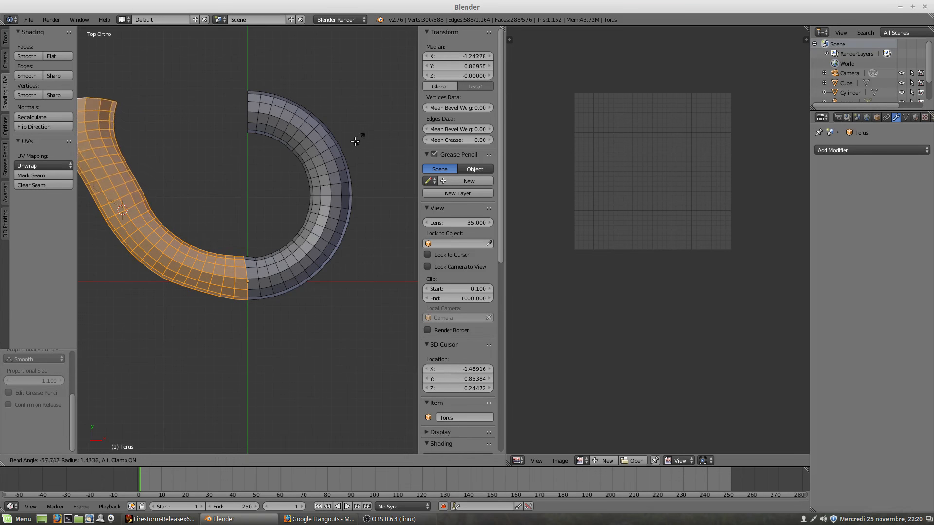
{"action": "left_click", "coordinate": [350, 146]}
{"action": "middle_click_drag", "start_coordinate": [241, 204], "coordinate": [318, 165], "text": "shift"}
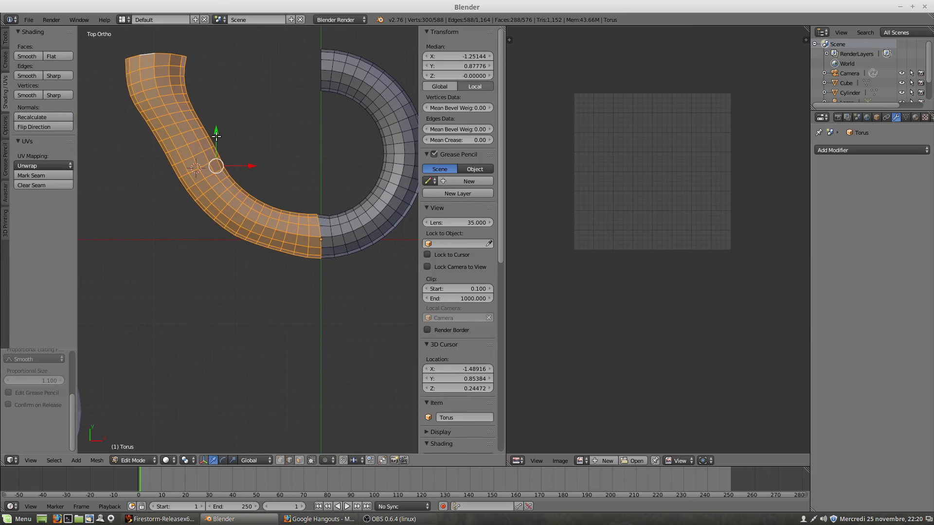
{"action": "left_click", "coordinate": [211, 187]}
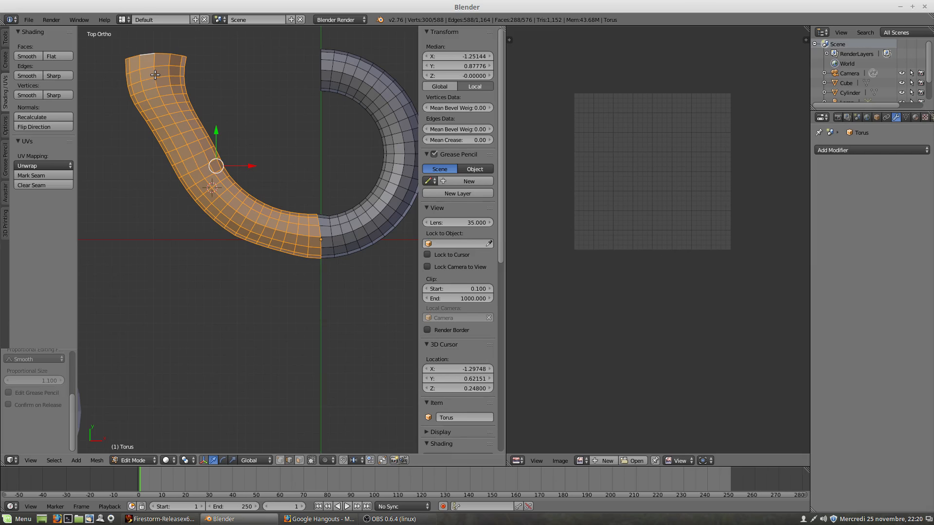
{"action": "key", "text": "g"}
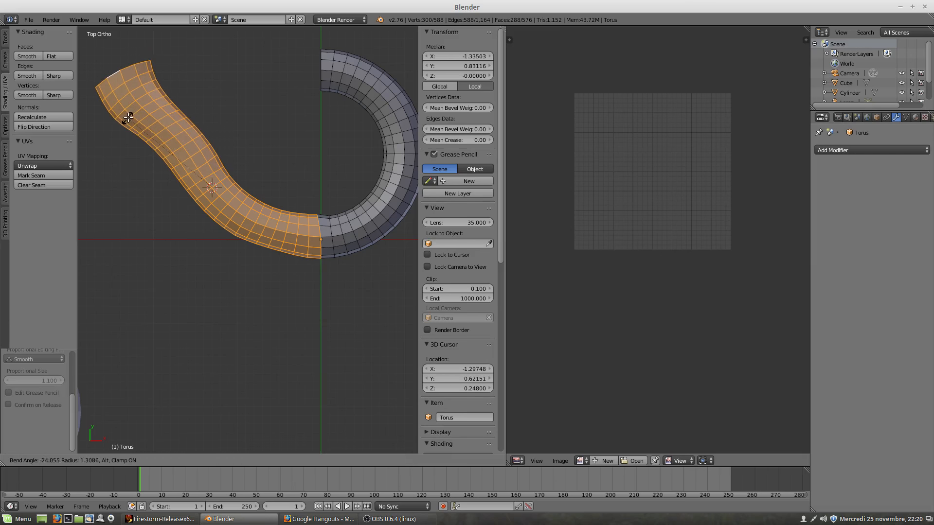
{"action": "left_click", "coordinate": [127, 104]}
Move the 3D cursor back to the joint between the halves and bend the selected half down until roughly horizontal.
{"action": "left_click", "coordinate": [320, 242]}
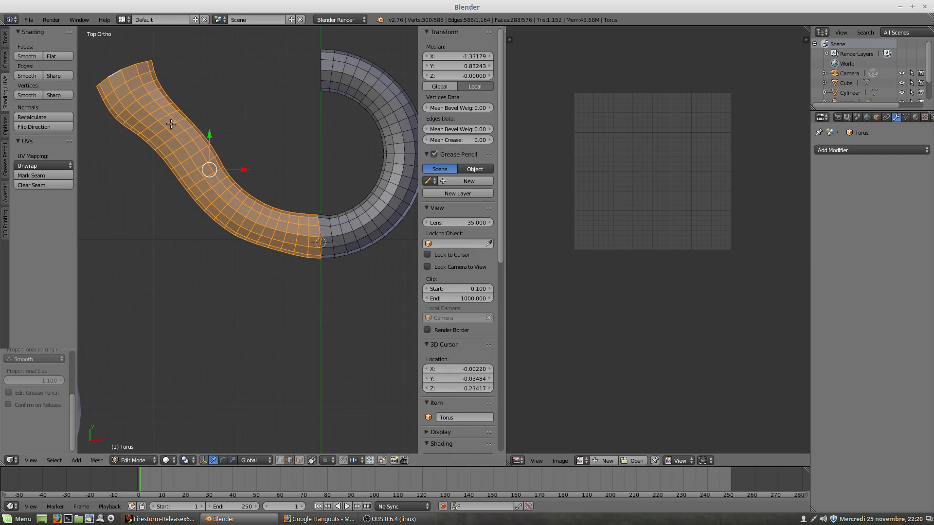
{"action": "key", "text": "shift+w"}
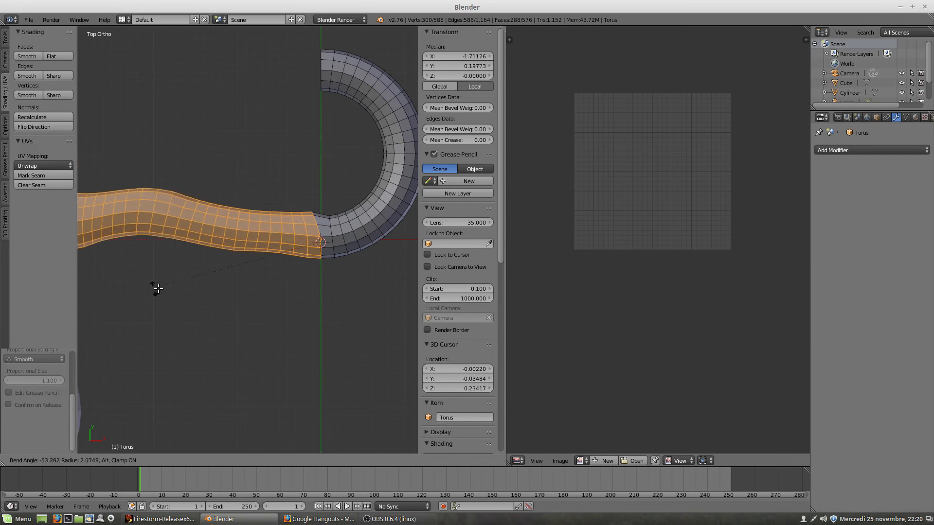
{"action": "left_click", "coordinate": [204, 263]}
Try to select the edge loop around the open end of the unbent half of the tube.
{"action": "scroll", "coordinate": [257, 252], "scroll_direction": "down", "scroll_amount": 2}
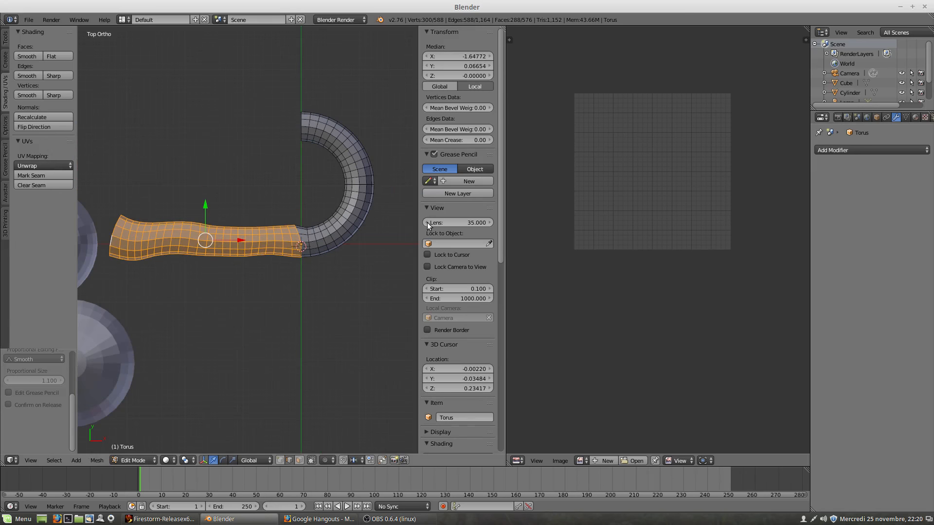
{"action": "middle_click_drag", "start_coordinate": [335, 249], "coordinate": [324, 207], "text": "shift"}
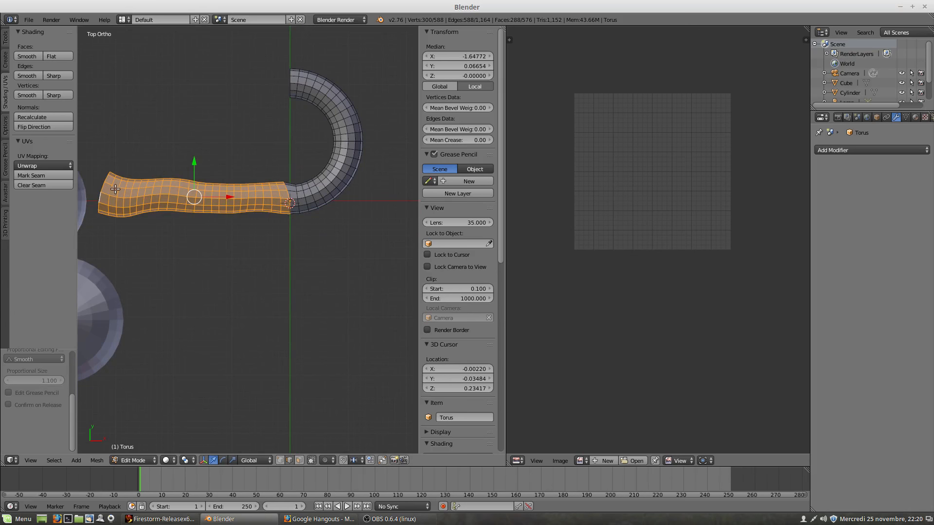
{"action": "right_click", "coordinate": [149, 195], "text": "alt"}
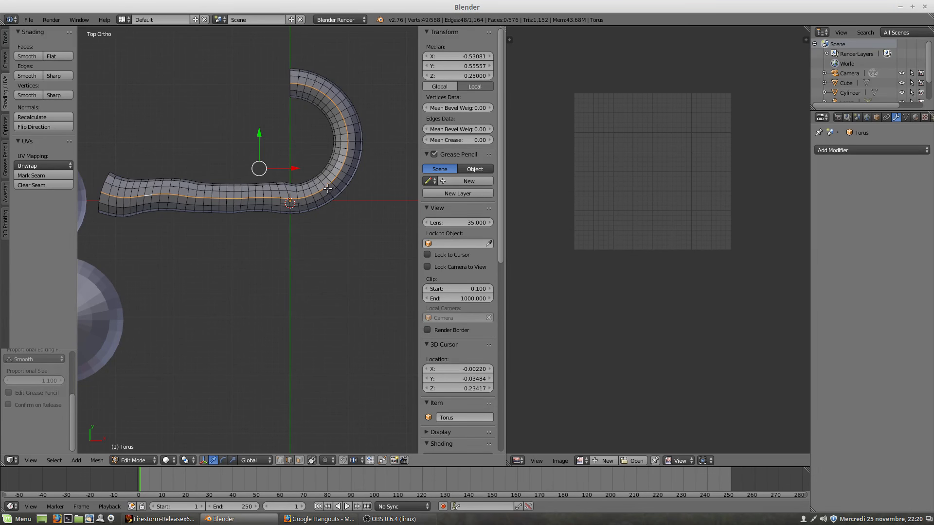
{"action": "key", "text": "a"}
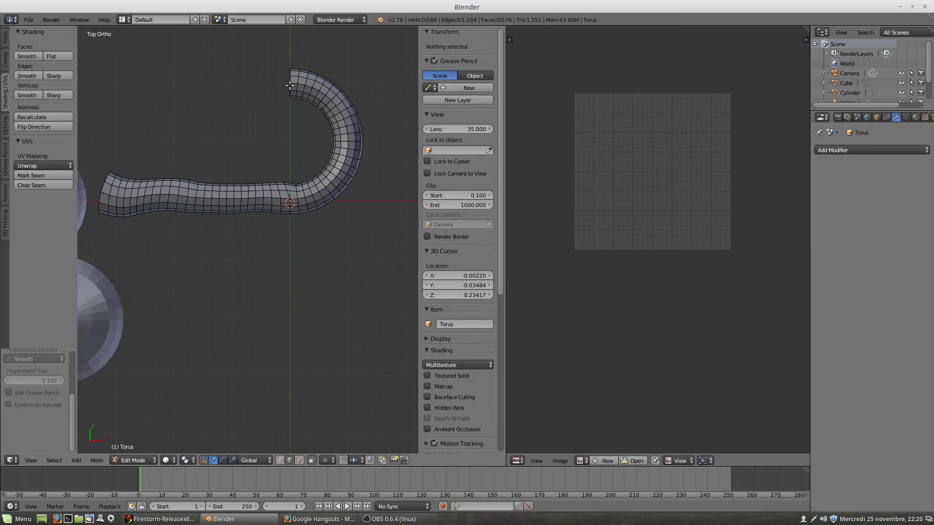
{"action": "right_click", "coordinate": [295, 83], "text": "alt"}
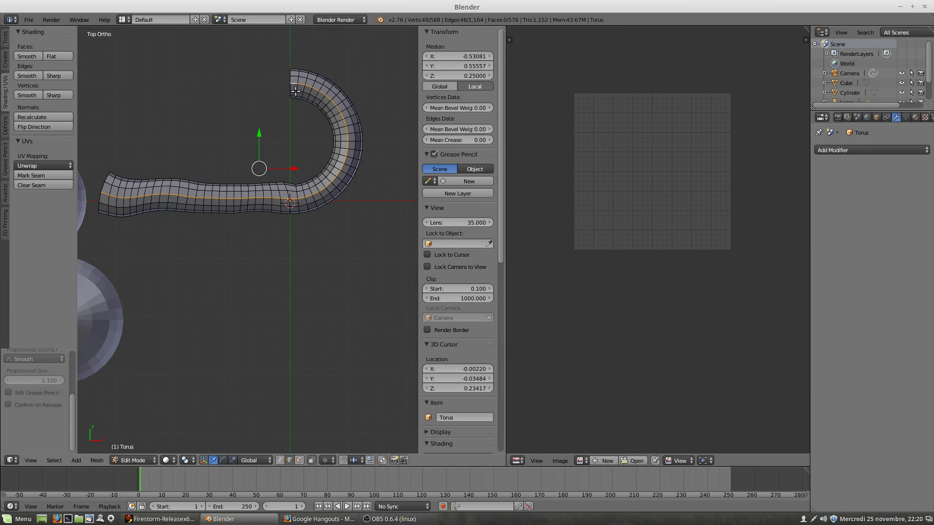
Undo the loop selections and all bends of the torus's left half.
{"action": "key", "text": "ctrl+z"}
{"action": "key", "text": "ctrl+z"}
{"action": "key", "text": "ctrl+z"}
{"action": "key", "text": "ctrl+z"}
{"action": "key", "text": "ctrl+z"}
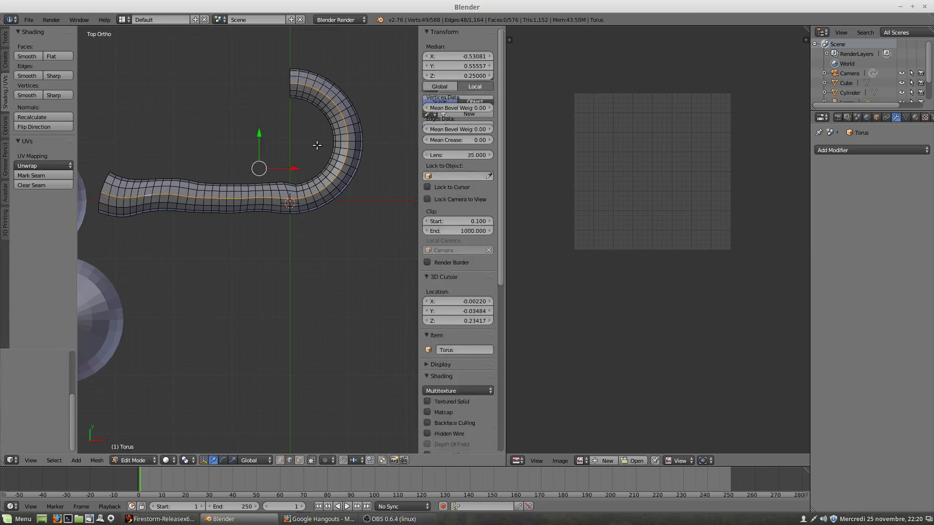
{"action": "key", "text": "ctrl+z"}
{"action": "key", "text": "ctrl+z"}
{"action": "key", "text": "ctrl+z"}
{"action": "key", "text": "ctrl+z"}
{"action": "key", "text": "ctrl+z"}
{"action": "key", "text": "ctrl+z"}
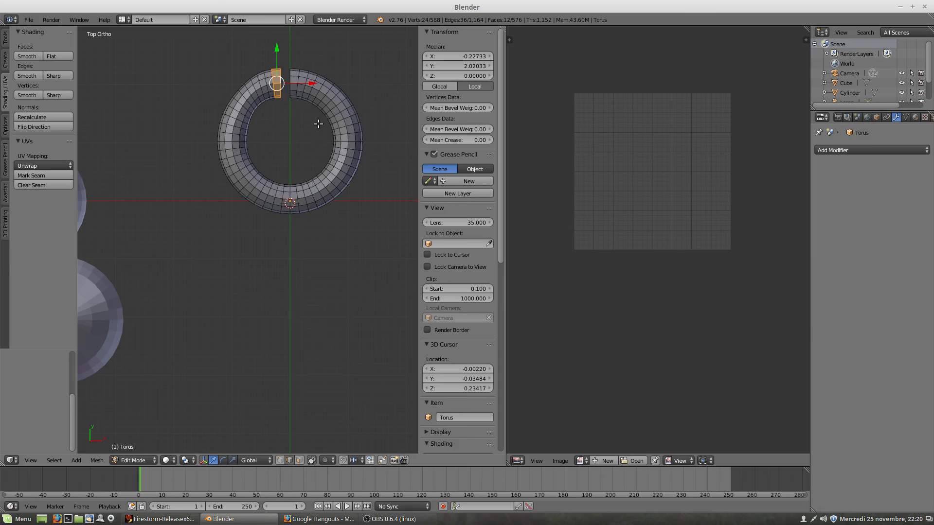
Delete the cut torus in Object Mode and add a new mesh torus at the 3D cursor.
{"action": "key", "text": "Tab"}
{"action": "key", "text": "x"}
{"action": "left_click", "coordinate": [299, 206]}
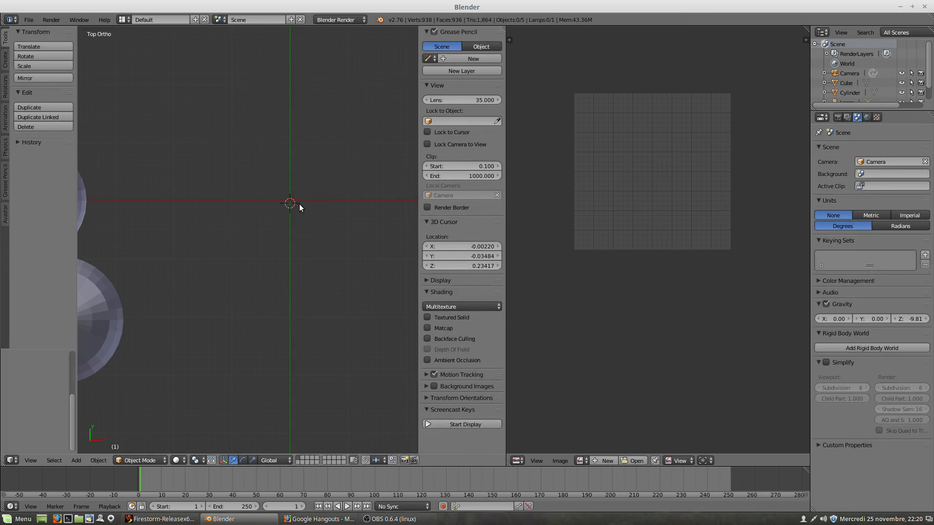
{"action": "key", "text": "shift+a"}
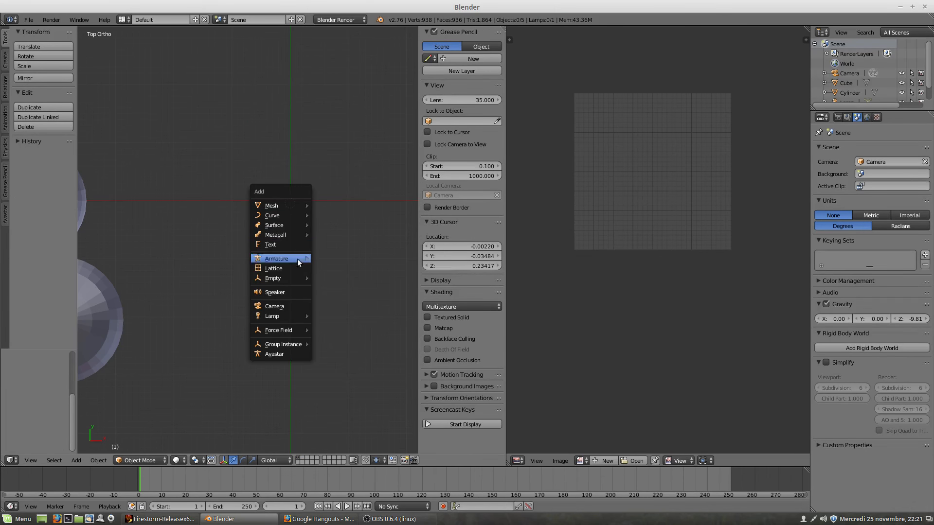
{"action": "mouse_move", "coordinate": [294, 282]}
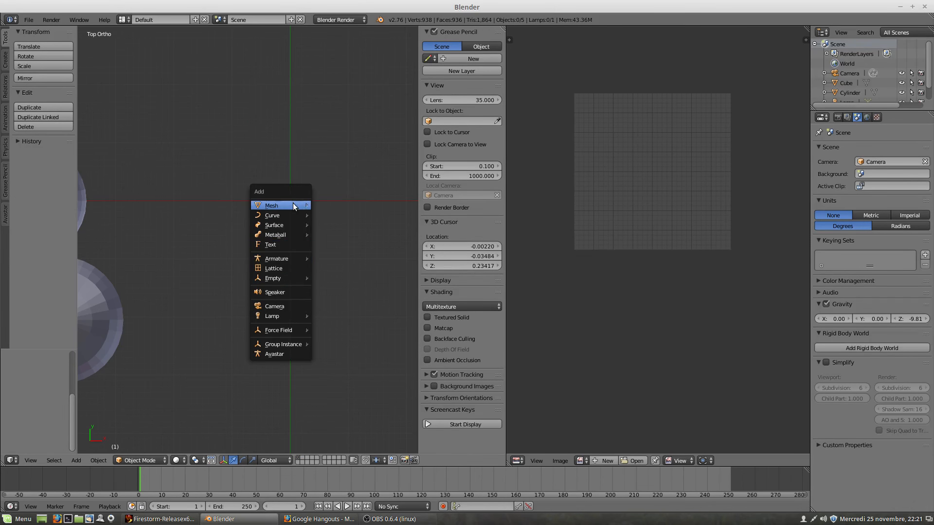
{"action": "mouse_move", "coordinate": [291, 207]}
{"action": "left_click", "coordinate": [330, 275]}
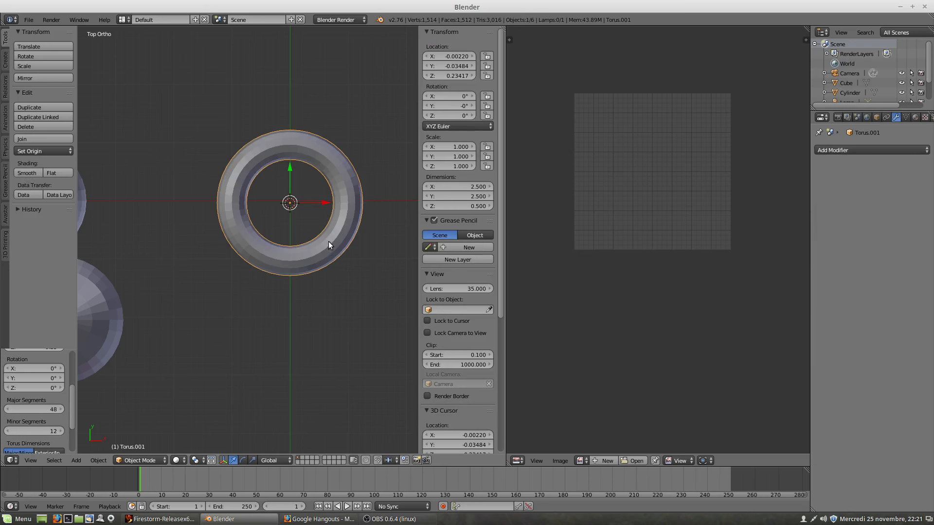
Mark seams on the new torus along one cross-section edge loop and the inner circumference loop.
{"action": "key", "text": "Tab"}
{"action": "right_click", "coordinate": [290, 143], "text": "alt"}
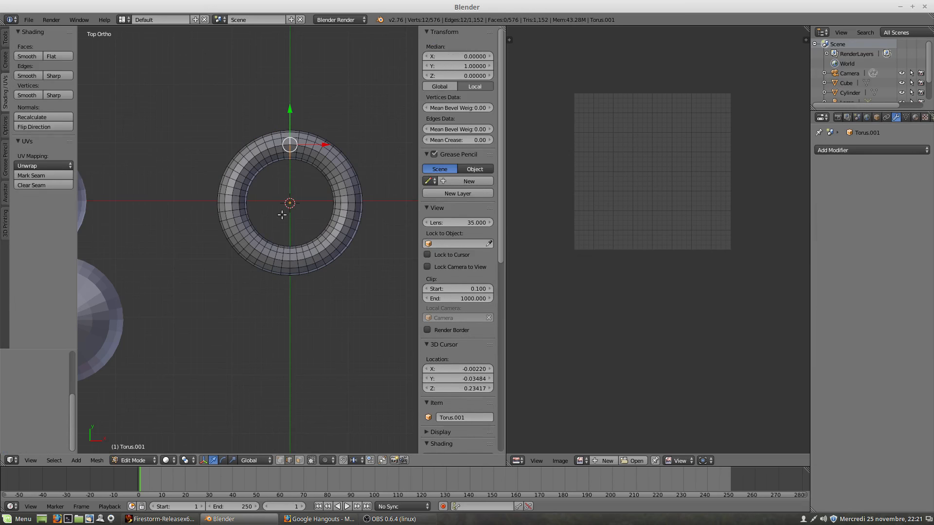
{"action": "middle_click_drag", "start_coordinate": [282, 241], "coordinate": [171, 134]}
{"action": "right_click", "coordinate": [210, 101], "text": "alt+shift"}
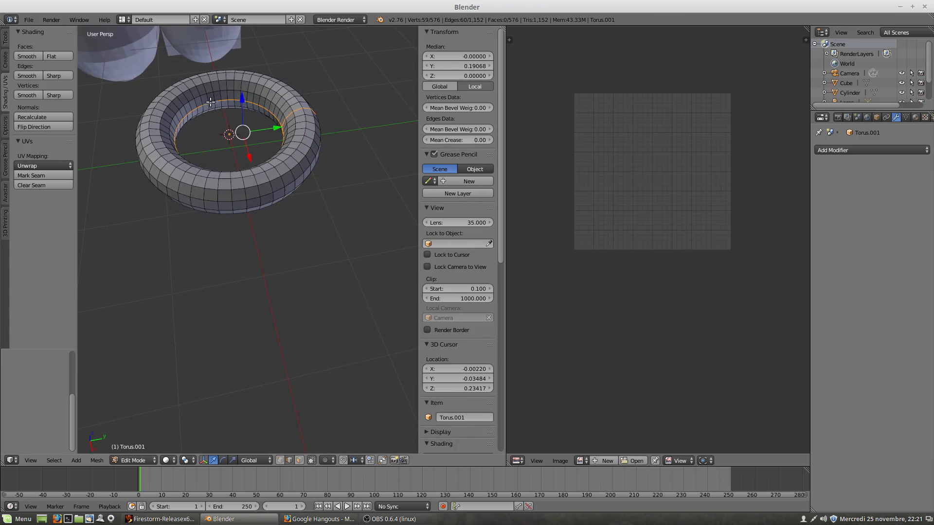
{"action": "middle_click_drag", "start_coordinate": [176, 161], "coordinate": [275, 154]}
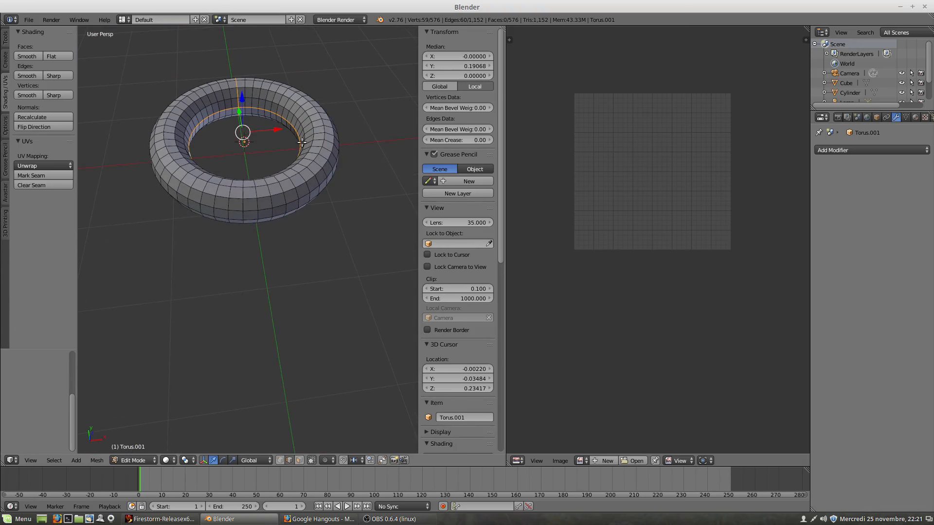
{"action": "middle_click_drag", "start_coordinate": [243, 161], "coordinate": [262, 209]}
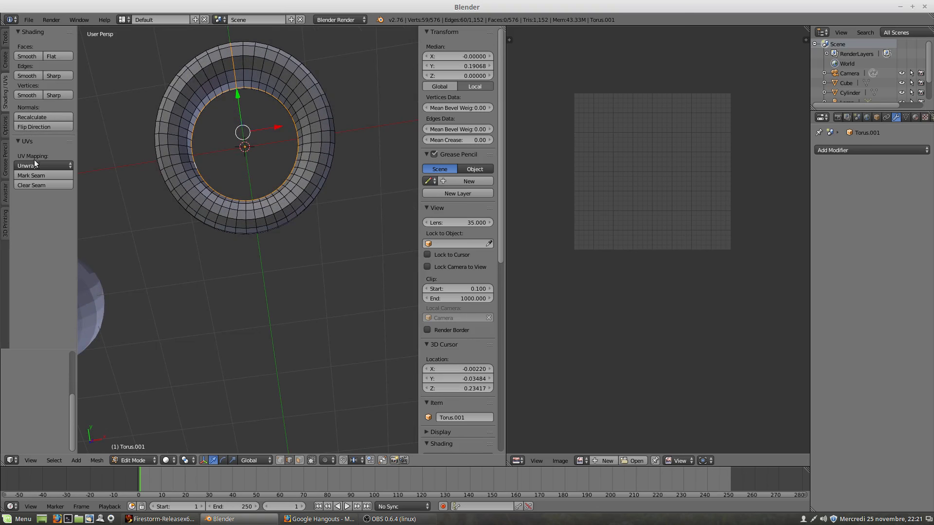
{"action": "left_click", "coordinate": [33, 174]}
Select the whole torus mesh and unwrap its UVs along the two marked seams.
{"action": "key", "text": "a"}
{"action": "key", "text": "a"}
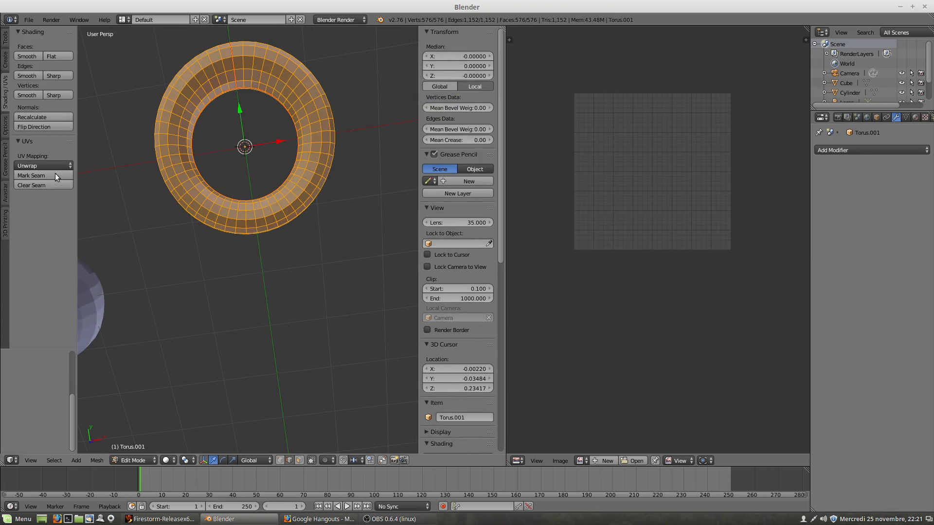
{"action": "left_click", "coordinate": [31, 165]}
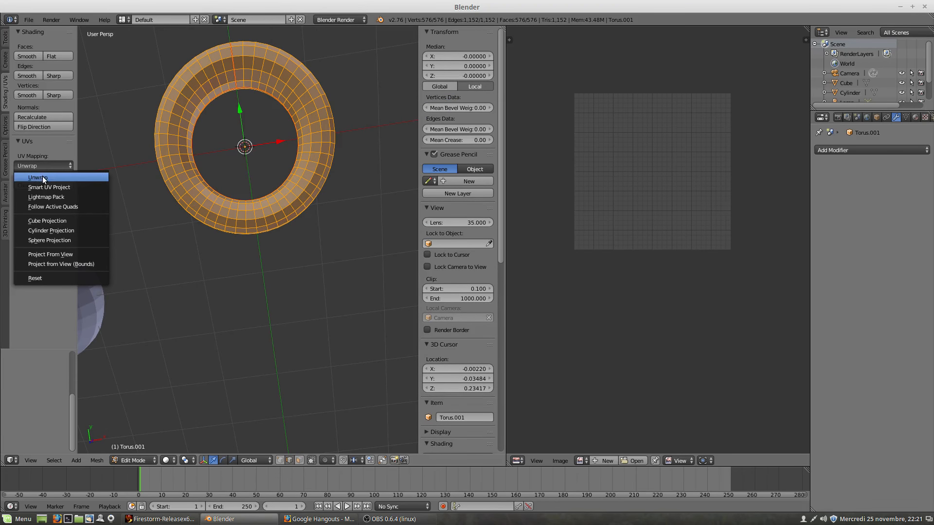
{"action": "left_click", "coordinate": [42, 177]}
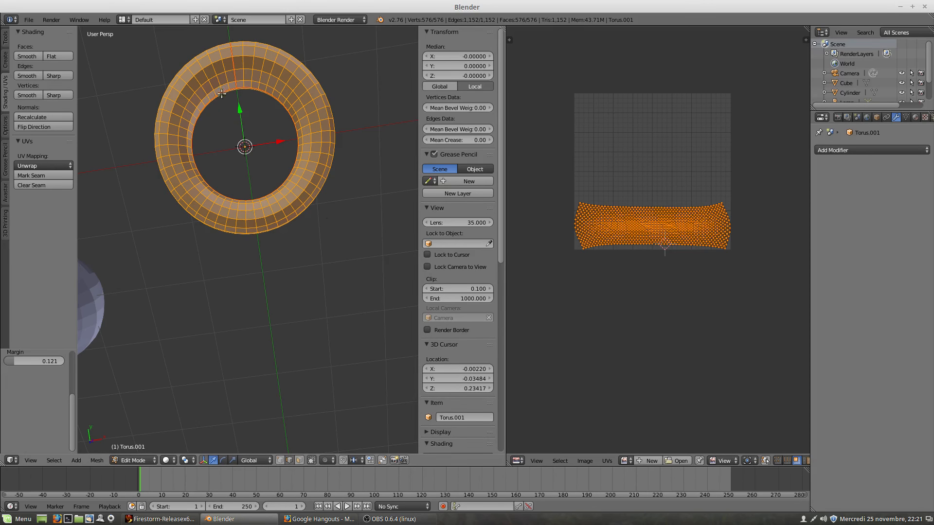
Mark a seam on the cross-section edge loop opposite the first one and unwrap the whole torus again.
{"action": "right_click", "coordinate": [255, 224], "text": "alt"}
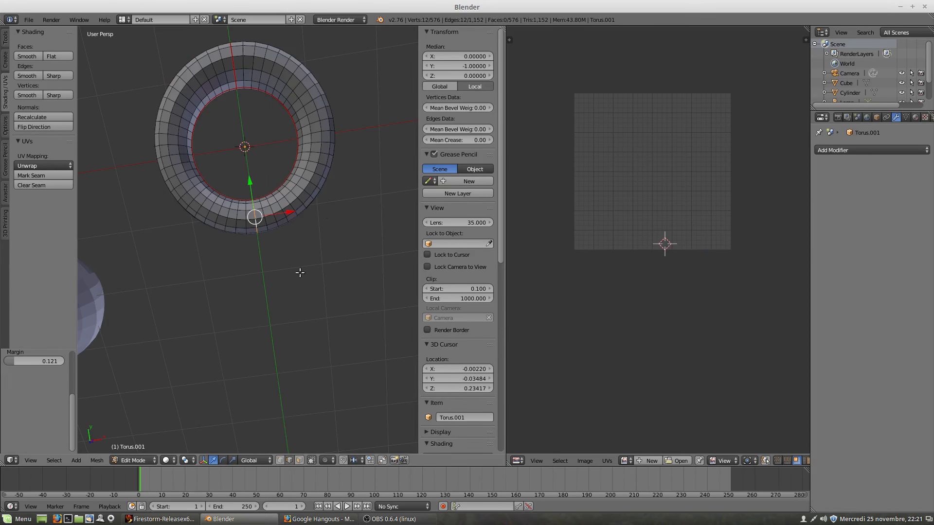
{"action": "key", "text": "ctrl+e"}
{"action": "left_click", "coordinate": [334, 276]}
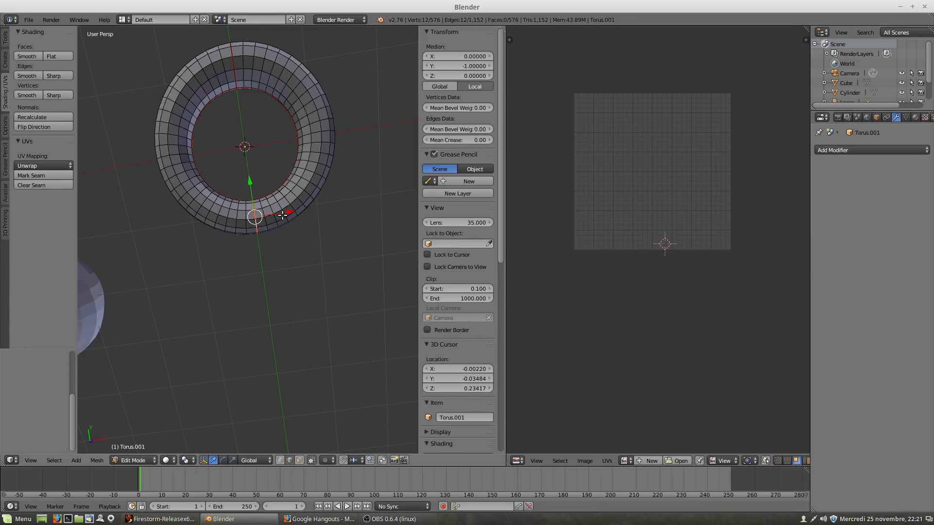
{"action": "key", "text": "a"}
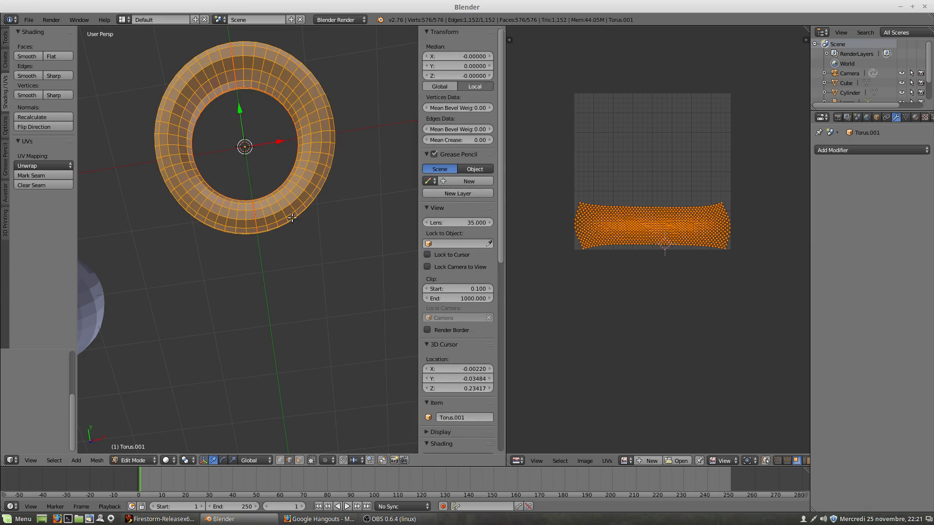
{"action": "key", "text": "u"}
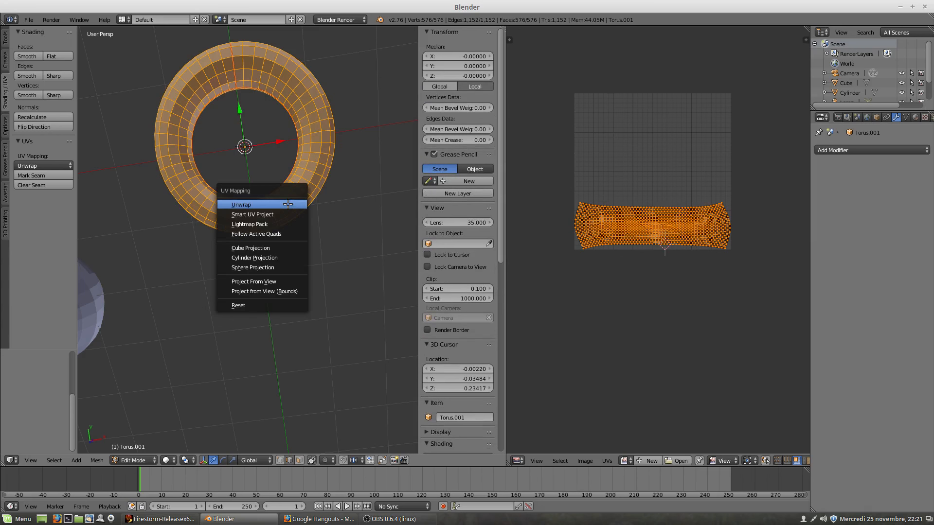
{"action": "left_click", "coordinate": [289, 205]}
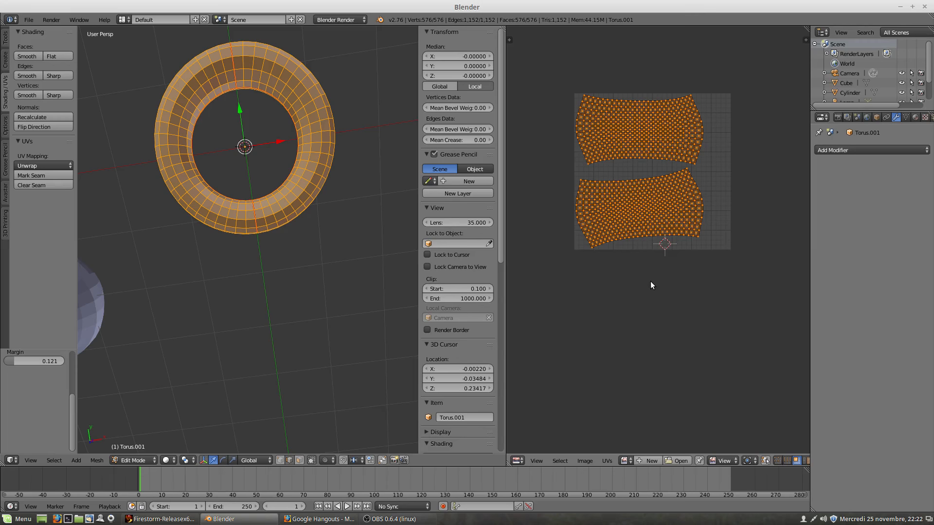
Rotate the lower UV island about 7° to straighten it and move it slightly right to centre it.
{"action": "right_click", "coordinate": [667, 208]}
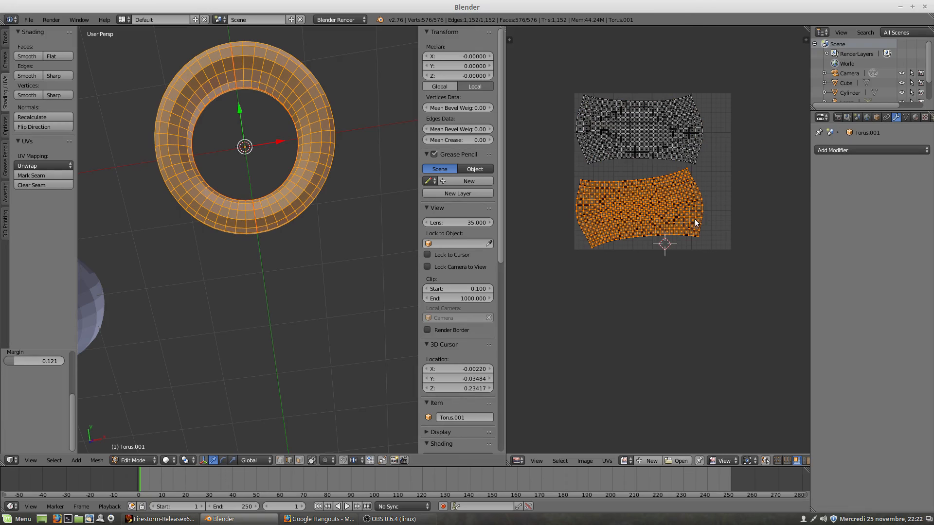
{"action": "key", "text": "r"}
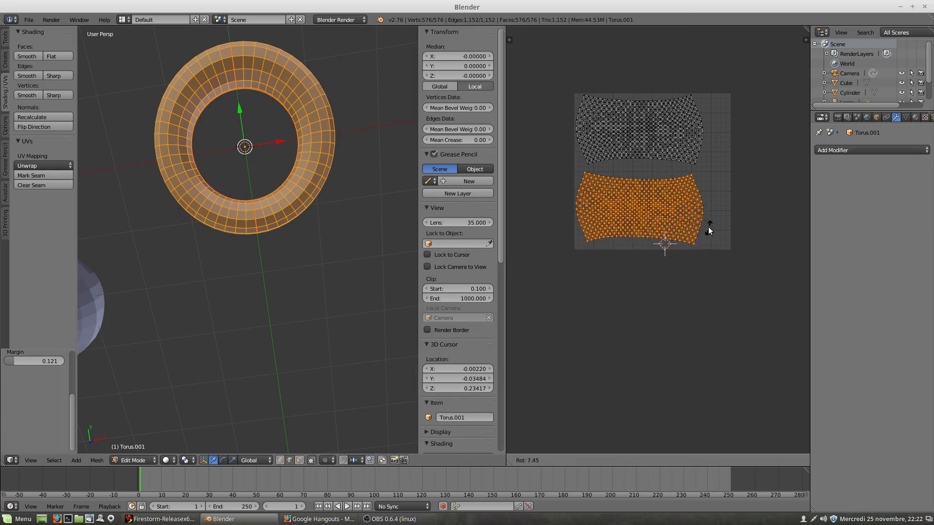
{"action": "left_click", "coordinate": [707, 226]}
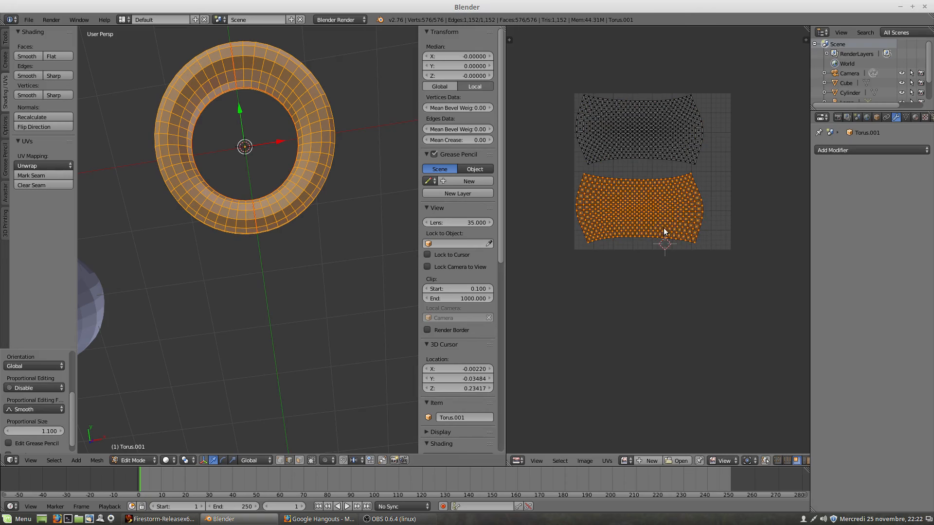
{"action": "key", "text": "g"}
{"action": "left_click", "coordinate": [678, 226]}
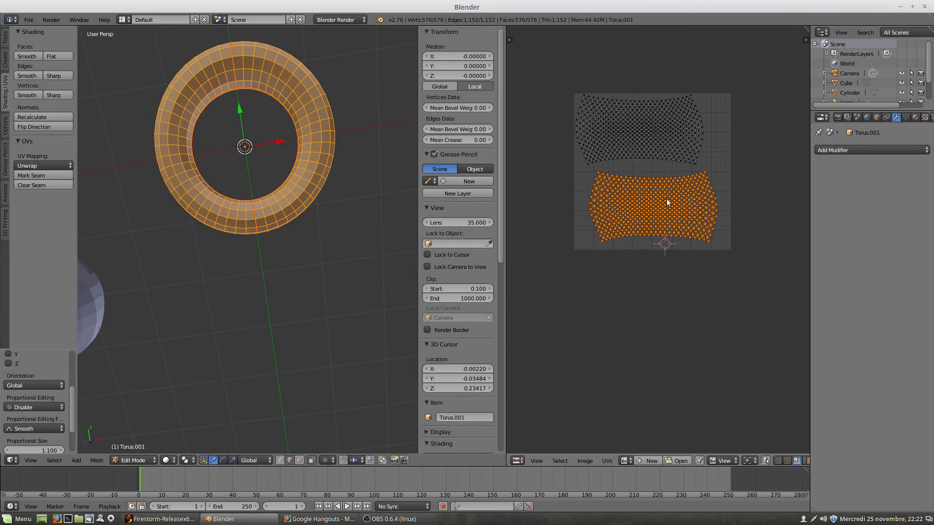
Move the upper UV island right to line up with the lower one and spin it around its centre.
{"action": "right_click", "coordinate": [665, 130]}
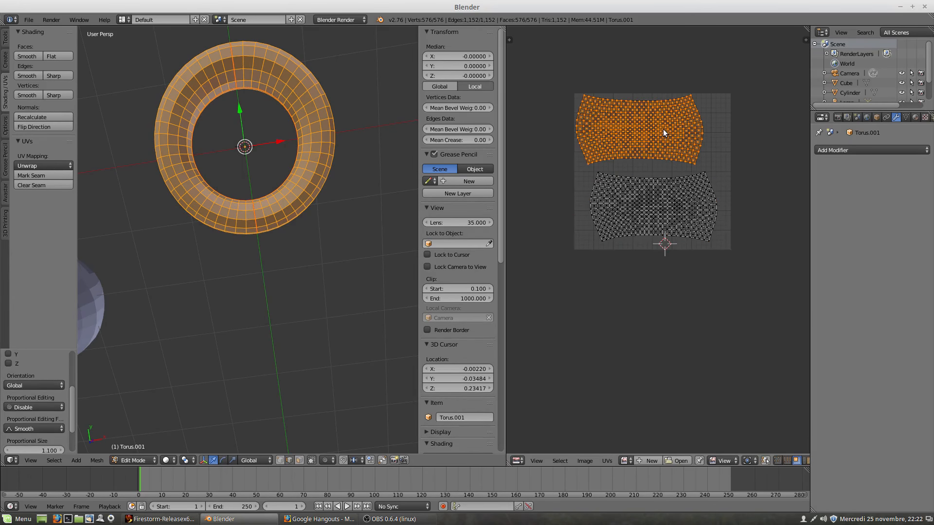
{"action": "key", "text": "g"}
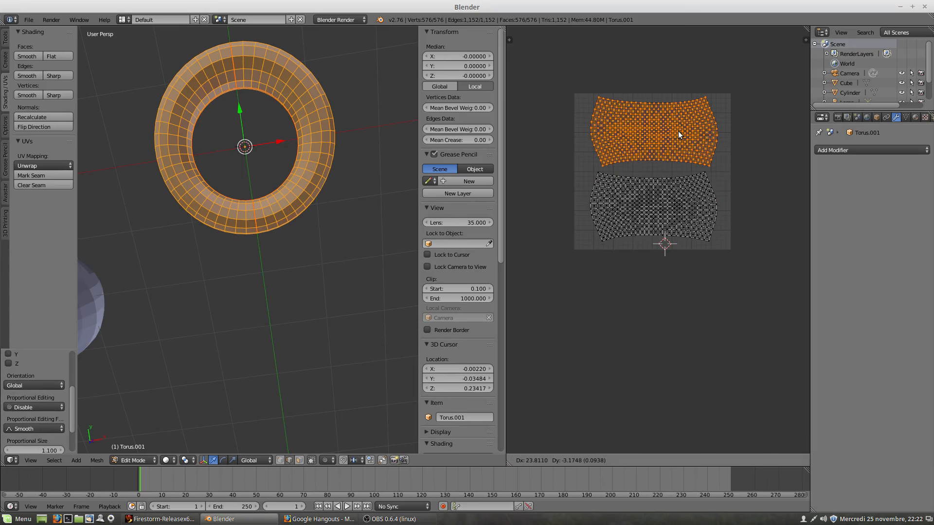
{"action": "left_click", "coordinate": [679, 131]}
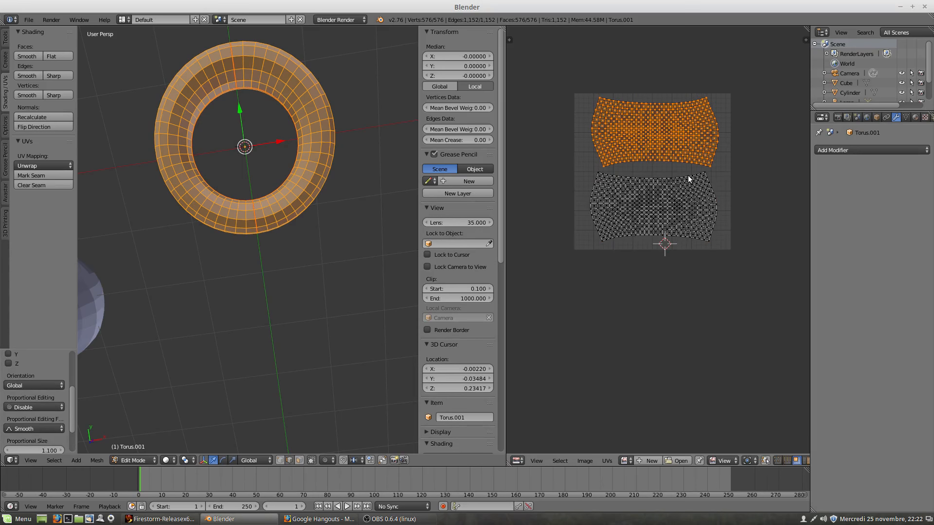
{"action": "key", "text": "r"}
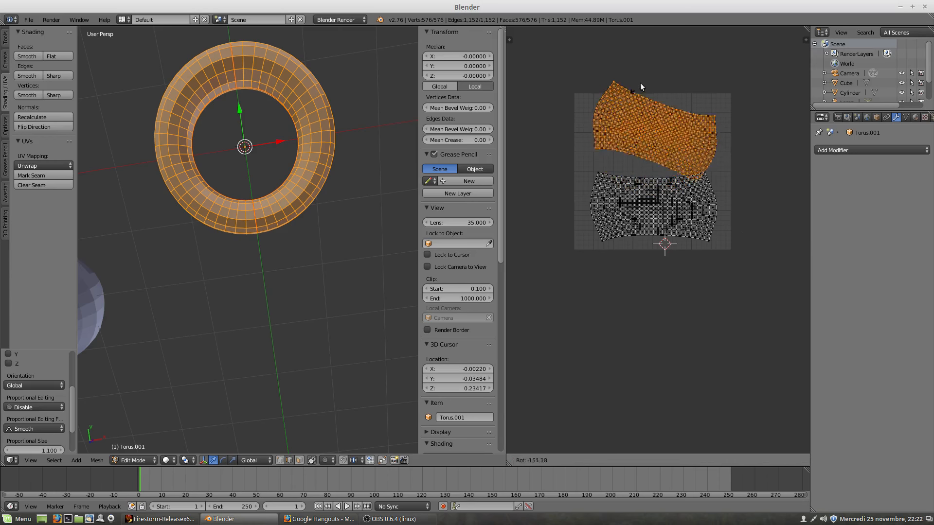
{"action": "left_click", "coordinate": [743, 234]}
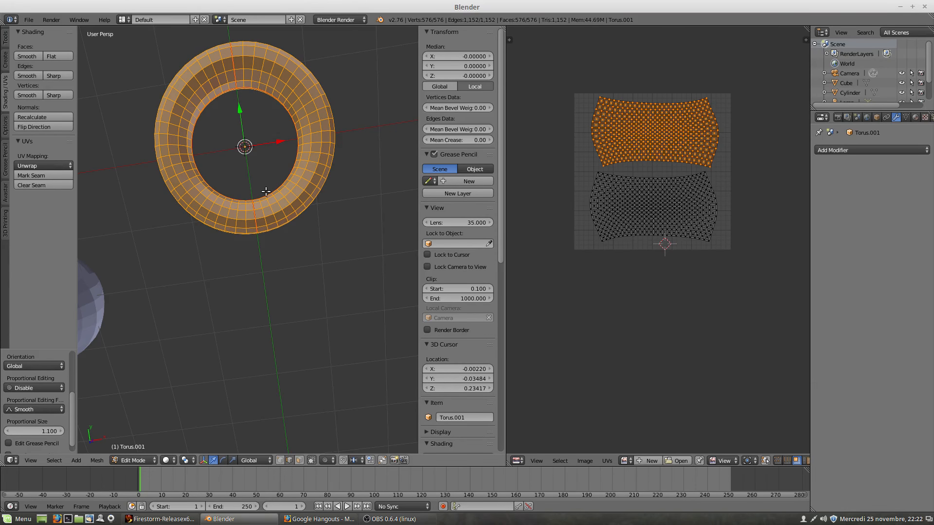
{"action": "scroll", "coordinate": [265, 190], "scroll_direction": "down", "scroll_amount": 3}
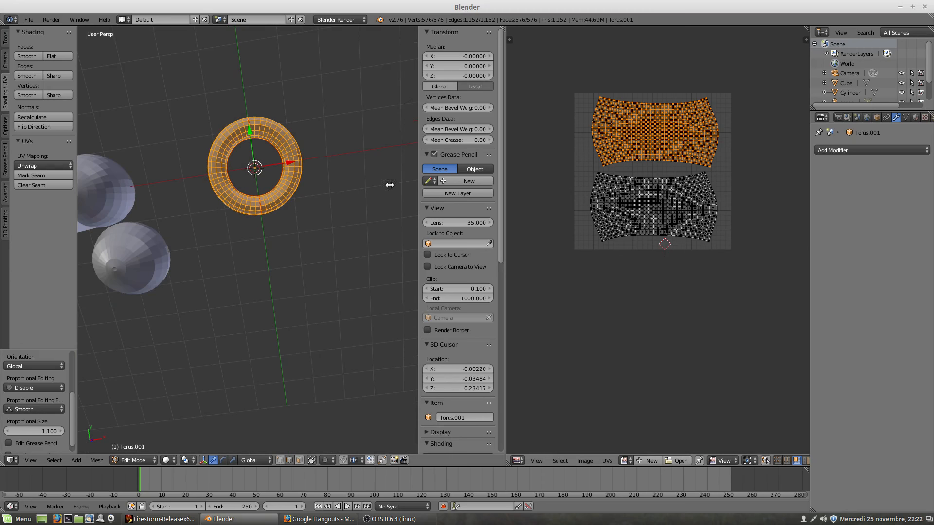
{"action": "middle_click_drag", "start_coordinate": [323, 266], "coordinate": [316, 267]}
{"action": "middle_click_drag", "start_coordinate": [246, 264], "coordinate": [171, 199]}
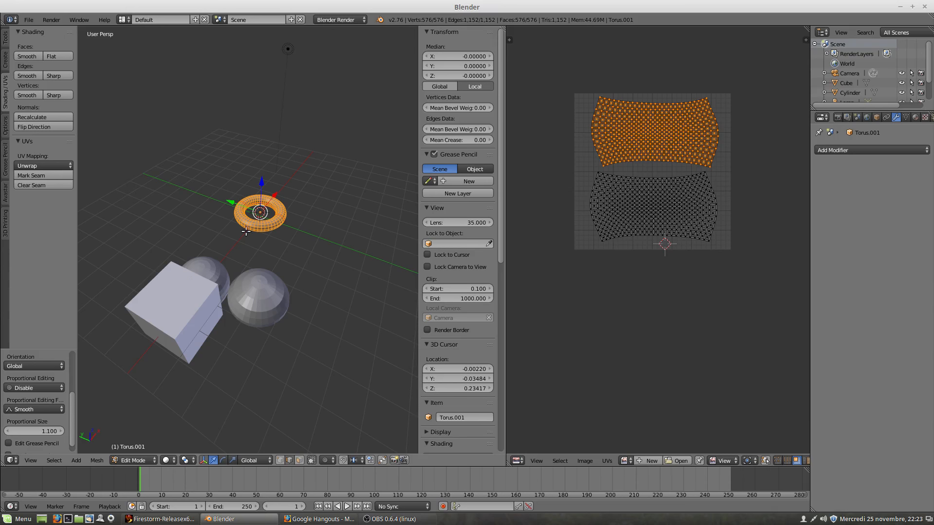
{"action": "scroll", "coordinate": [254, 239], "scroll_direction": "up", "scroll_amount": 2}
{"action": "middle_click_drag", "start_coordinate": [248, 296], "coordinate": [196, 293]}
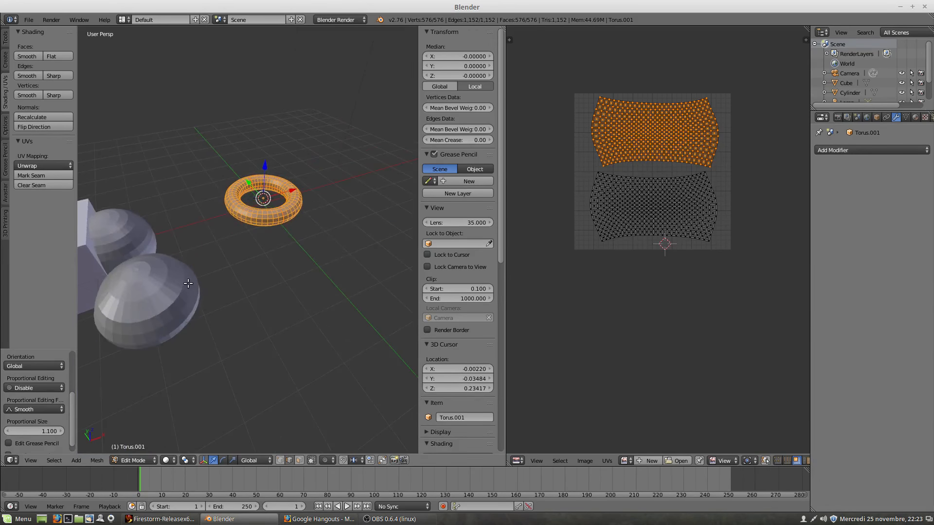
{"action": "scroll", "coordinate": [189, 285], "scroll_direction": "down", "scroll_amount": 1}
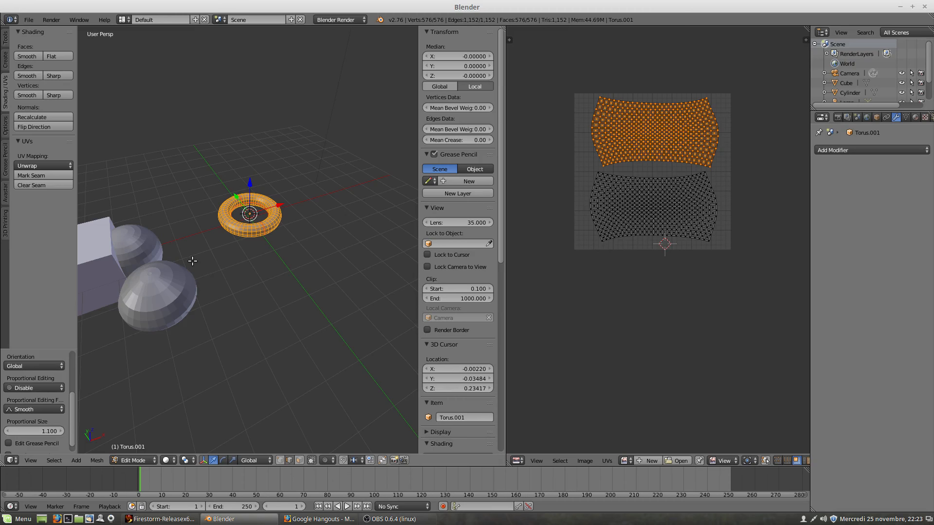
{"action": "scroll", "coordinate": [214, 247], "scroll_direction": "down", "scroll_amount": 1}
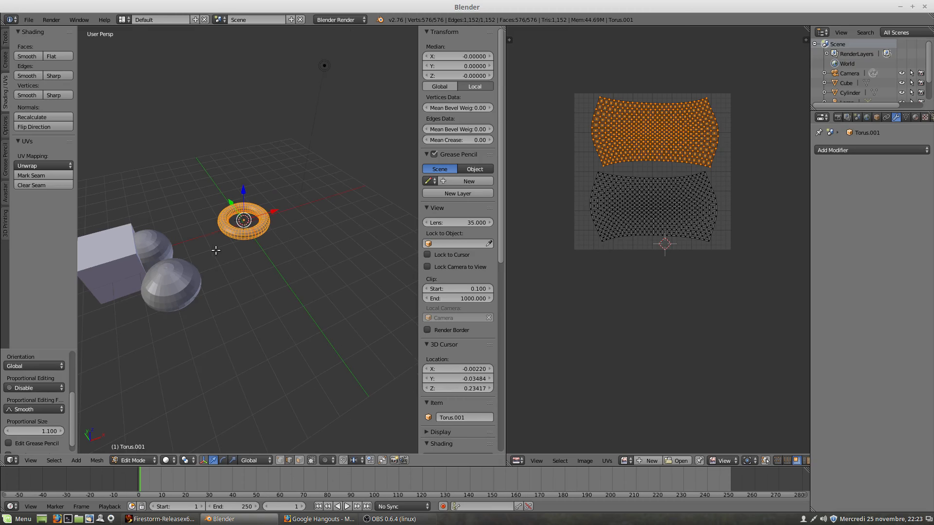
{"action": "middle_click_drag", "start_coordinate": [214, 262], "coordinate": [197, 254]}
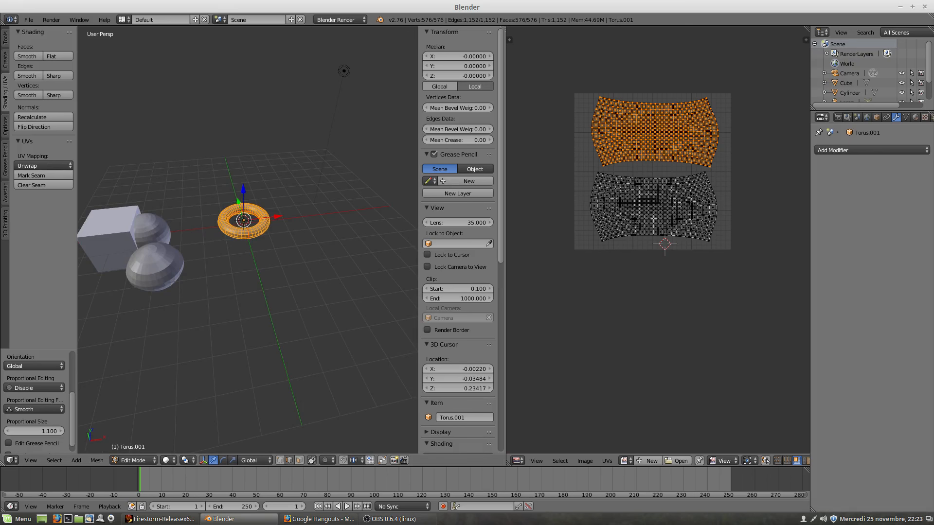
{"action": "left_click", "coordinate": [29, 20]}
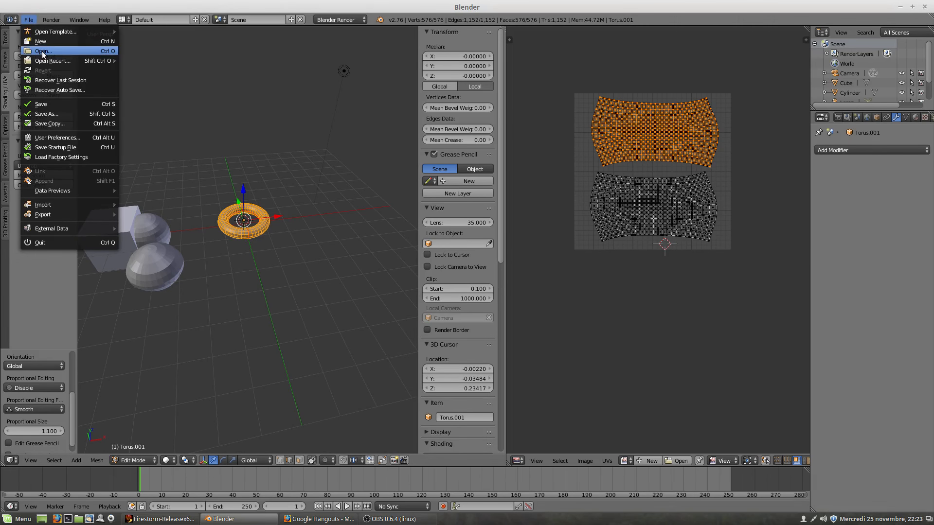
{"action": "key", "text": "alt+Tab"}
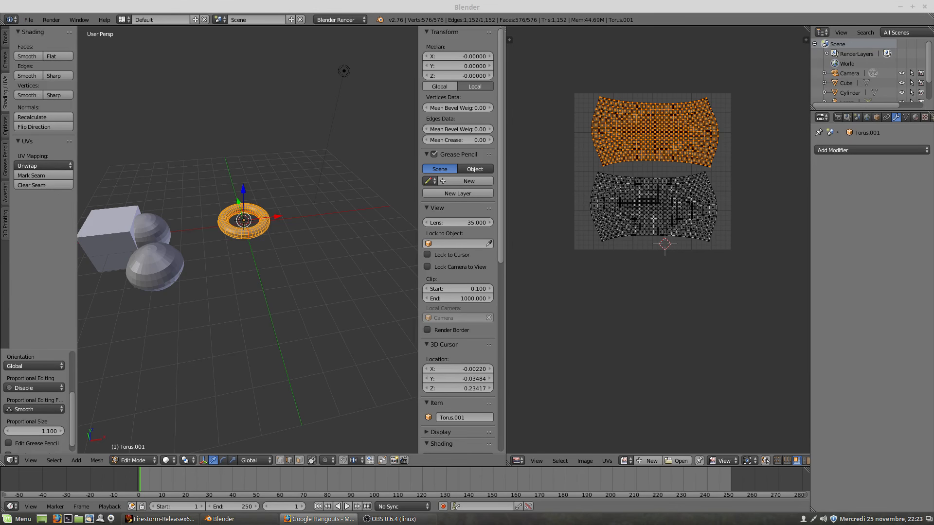
{"action": "key", "text": "alt+Tab"}
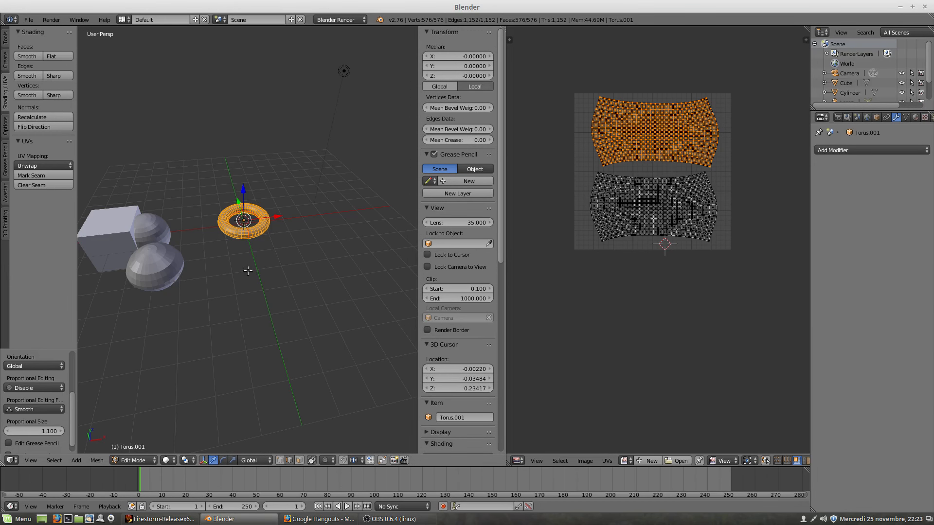
{"action": "scroll", "coordinate": [250, 272], "scroll_direction": "down", "scroll_amount": 1}
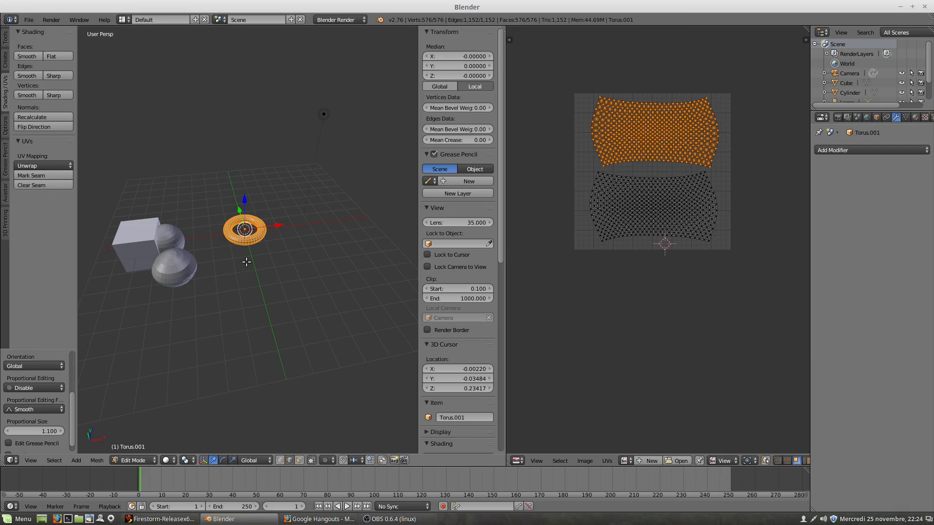
{"action": "scroll", "coordinate": [246, 261], "scroll_direction": "up", "scroll_amount": 2}
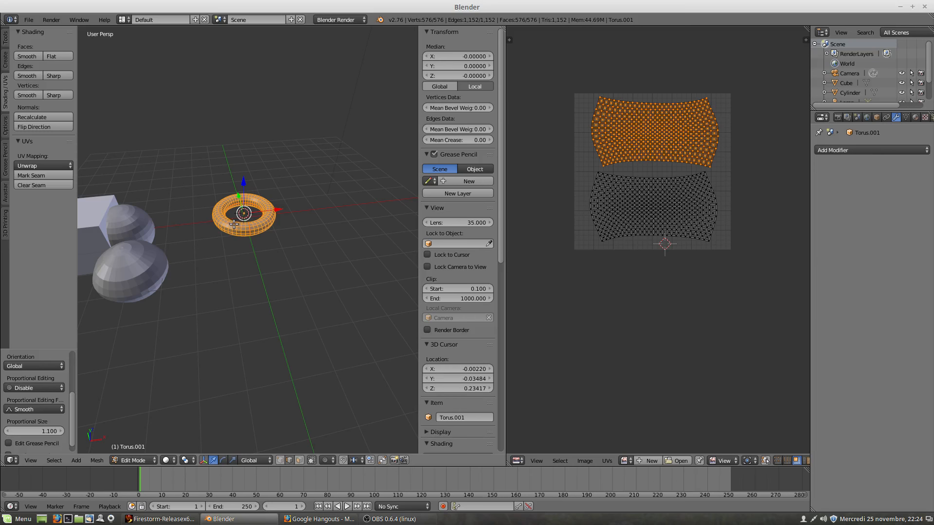
{"action": "middle_click_drag", "start_coordinate": [235, 224], "coordinate": [273, 237], "text": "shift"}
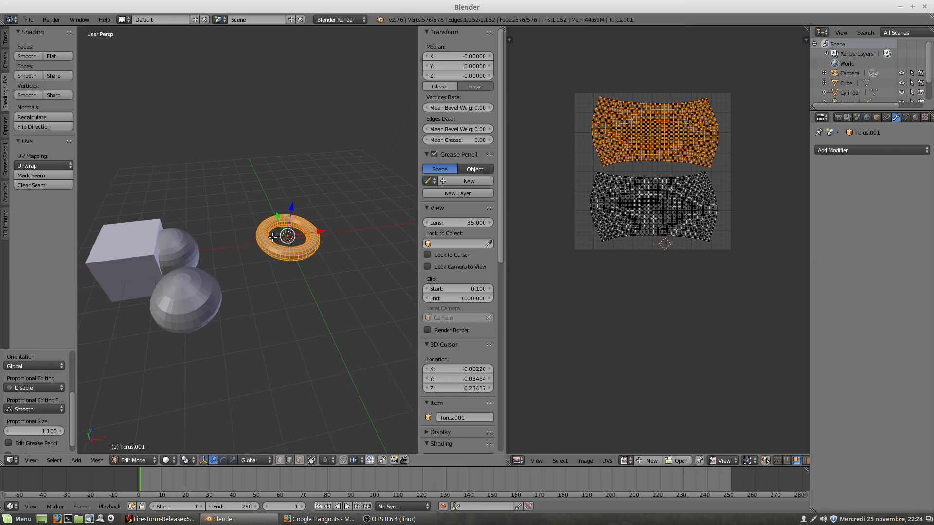
{"action": "scroll", "coordinate": [272, 241], "scroll_direction": "up", "scroll_amount": 1}
{"action": "scroll", "coordinate": [274, 239], "scroll_direction": "down", "scroll_amount": 1}
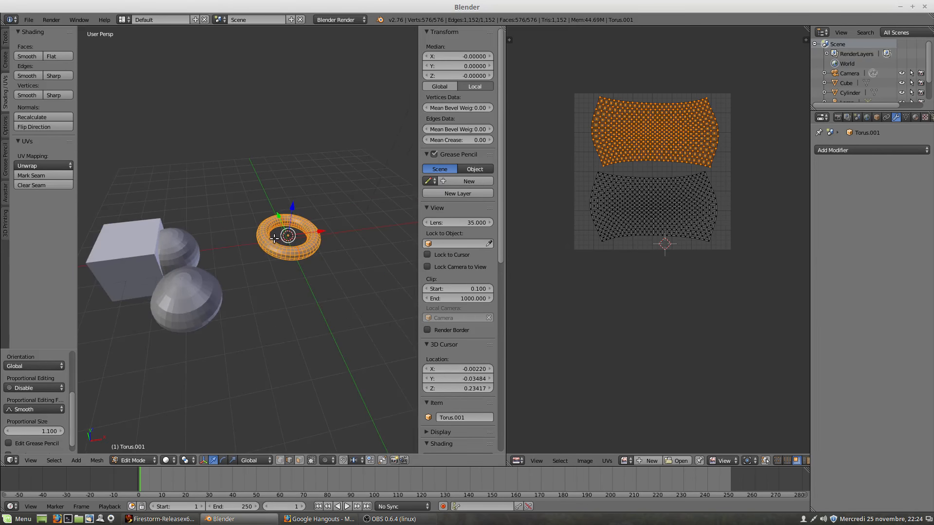
{"action": "middle_click_drag", "start_coordinate": [276, 244], "coordinate": [256, 242]}
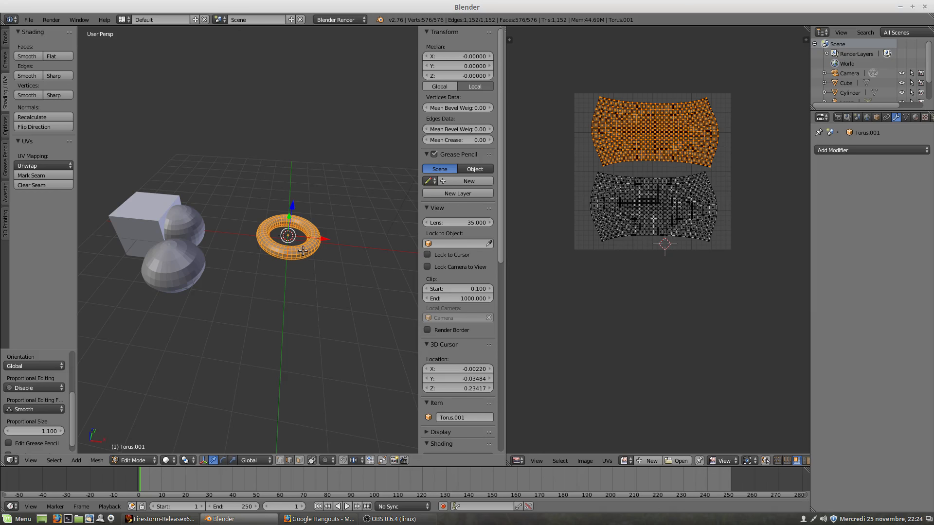
{"action": "key", "text": "KP_Decimal"}
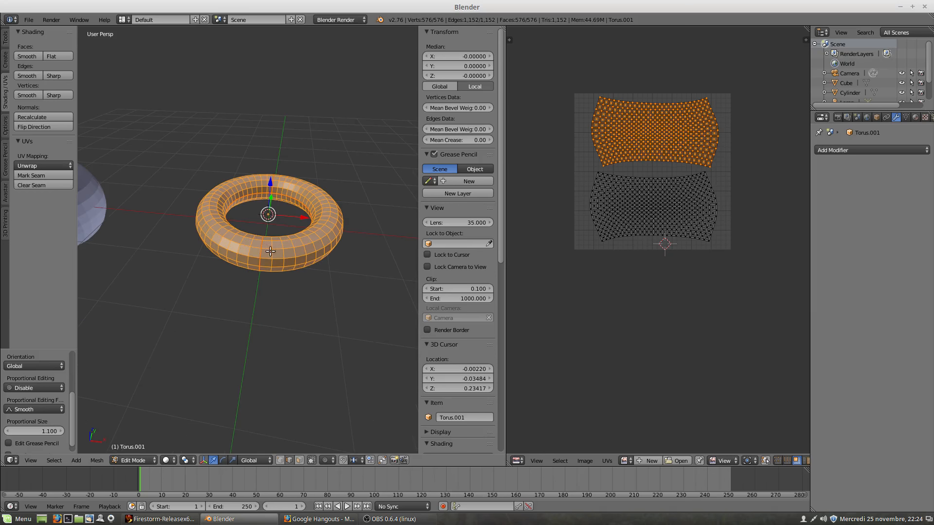
{"action": "middle_click_drag", "start_coordinate": [287, 275], "coordinate": [266, 257]}
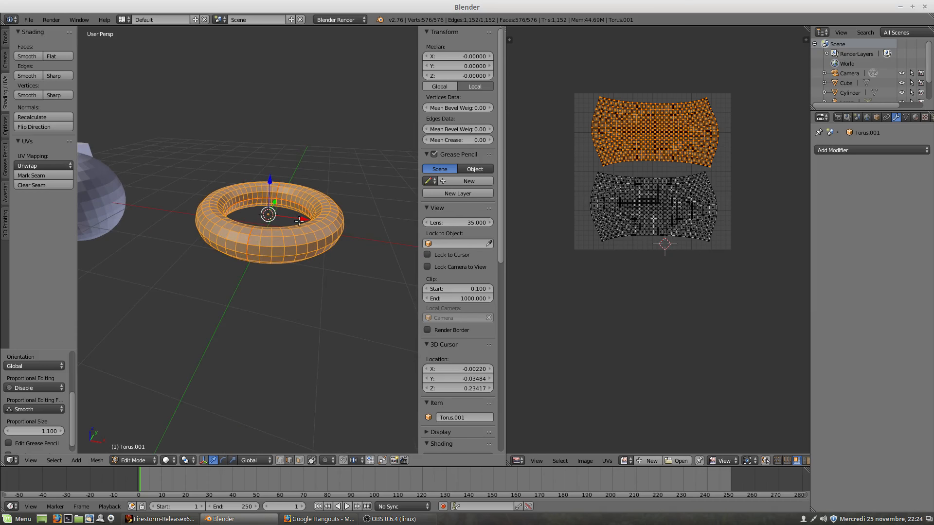
{"action": "scroll", "coordinate": [255, 256], "scroll_direction": "up", "scroll_amount": 3}
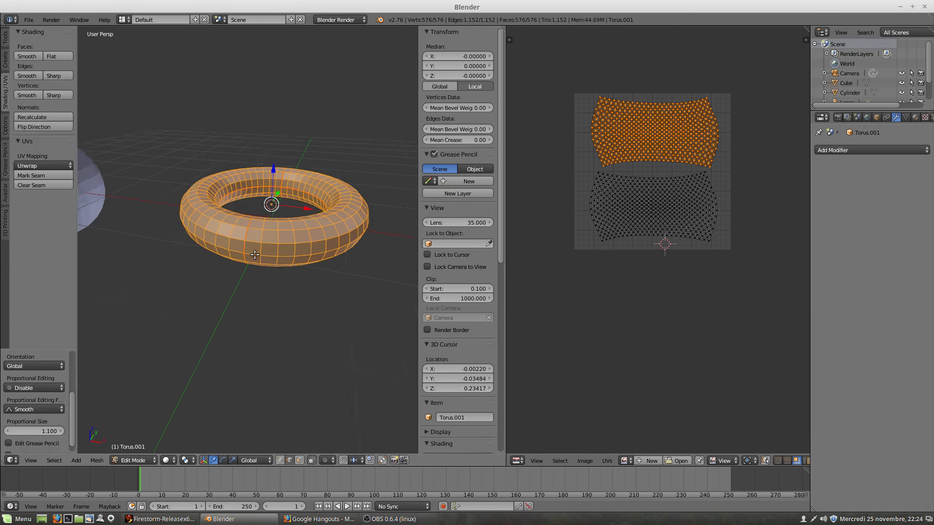
{"action": "scroll", "coordinate": [270, 245], "scroll_direction": "down", "scroll_amount": 3}
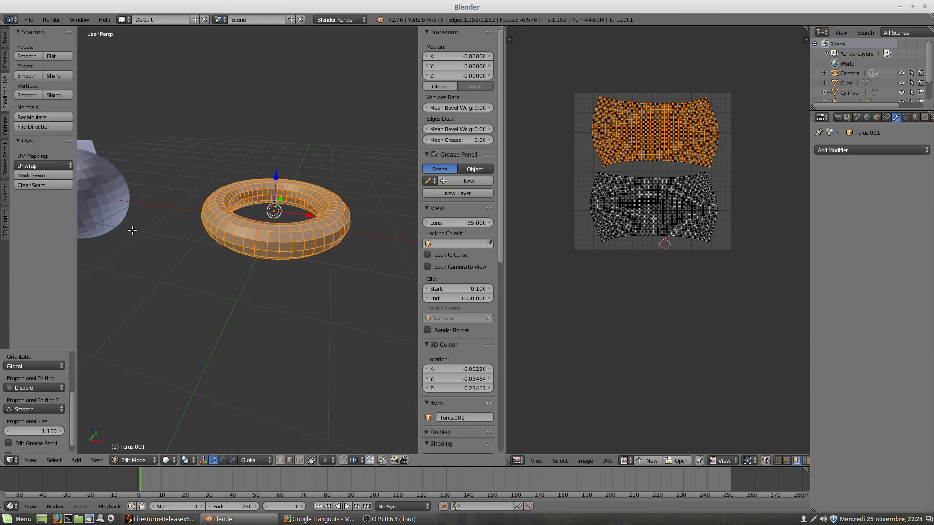
Leave the torus, open the rounded Cylinder object's mesh for editing and frame it closely.
{"action": "middle_click_drag", "start_coordinate": [110, 167], "coordinate": [196, 171]}
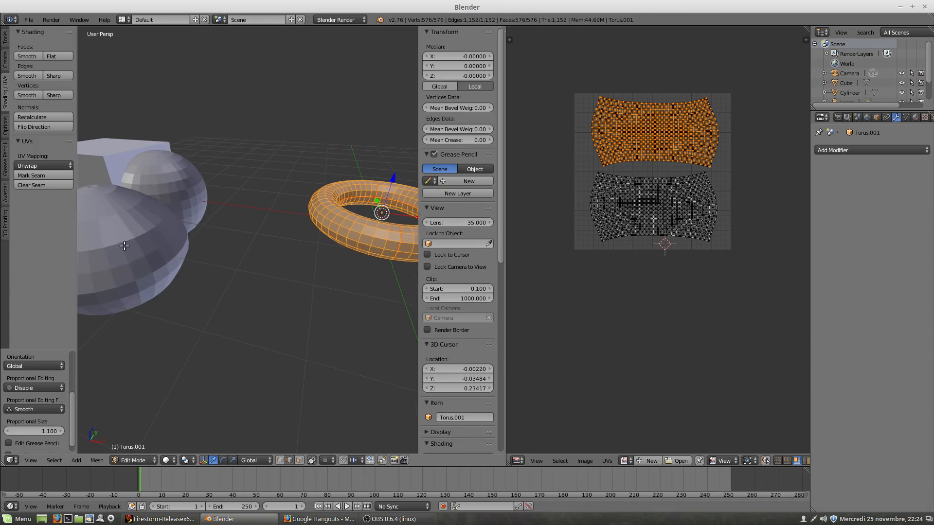
{"action": "key", "text": "Tab"}
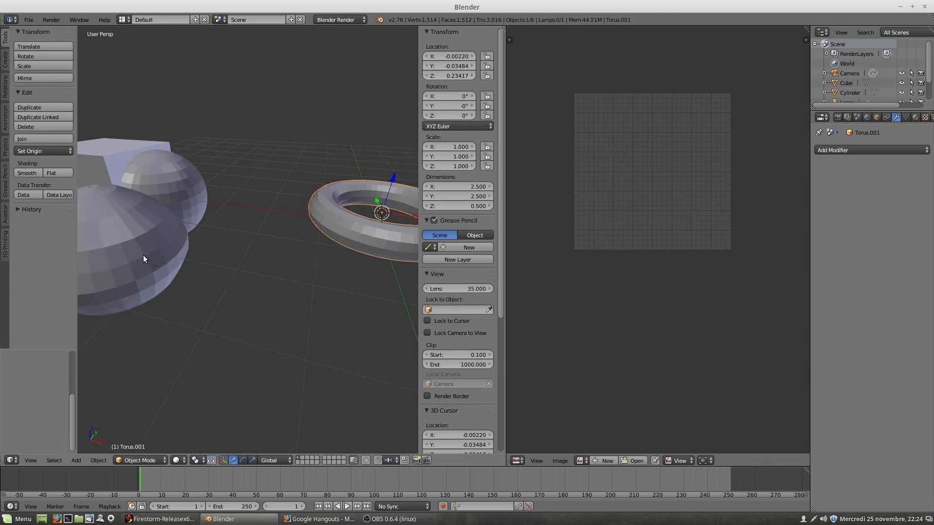
{"action": "right_click", "coordinate": [145, 267]}
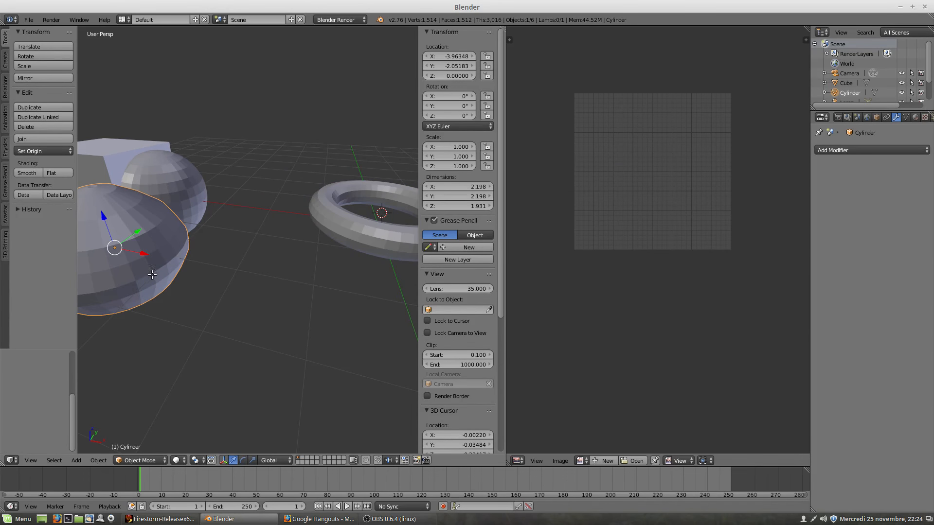
{"action": "key", "text": "Tab"}
{"action": "key", "text": "KP_Decimal"}
{"action": "scroll", "coordinate": [260, 257], "scroll_direction": "up", "scroll_amount": 3}
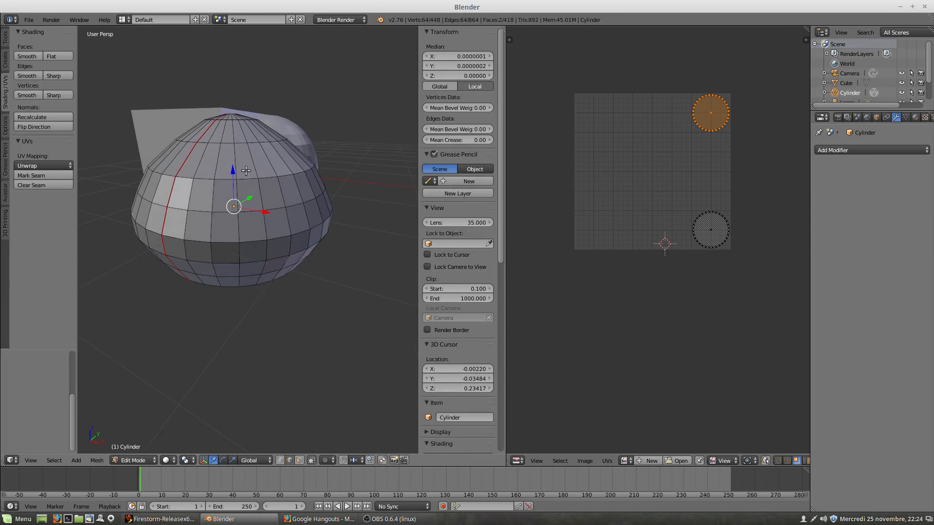
Switch to face selection and select a three-by-three block of neighbouring faces on the front of the Cylinder.
{"action": "right_click", "coordinate": [212, 181]}
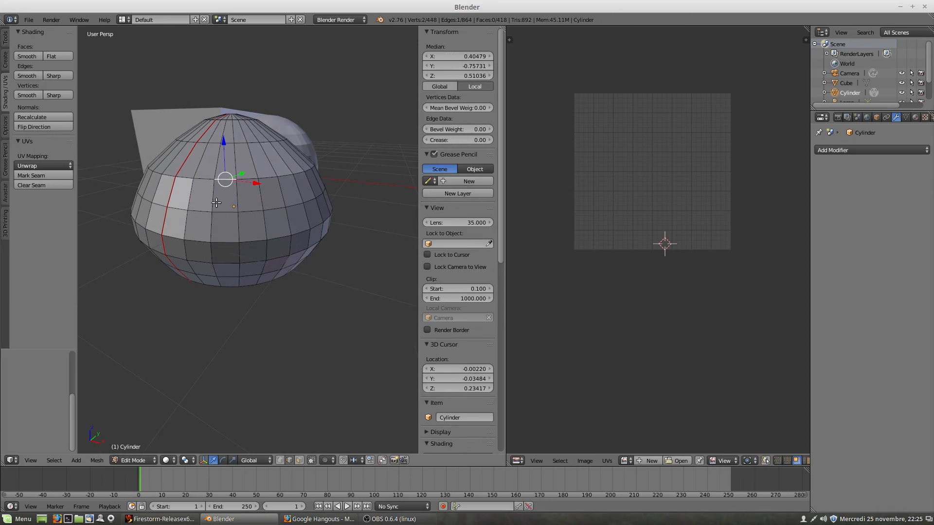
{"action": "left_click", "coordinate": [299, 460]}
{"action": "right_click", "coordinate": [224, 196]}
{"action": "right_click", "coordinate": [248, 197], "text": "shift"}
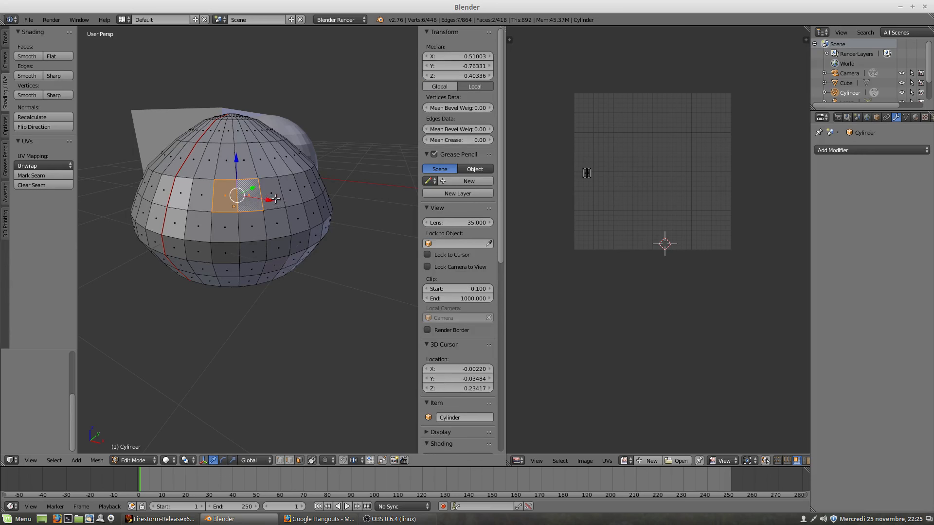
{"action": "right_click", "coordinate": [273, 195], "text": "shift"}
{"action": "right_click", "coordinate": [278, 224], "text": "shift"}
{"action": "right_click", "coordinate": [252, 226], "text": "shift"}
{"action": "right_click", "coordinate": [225, 227], "text": "shift"}
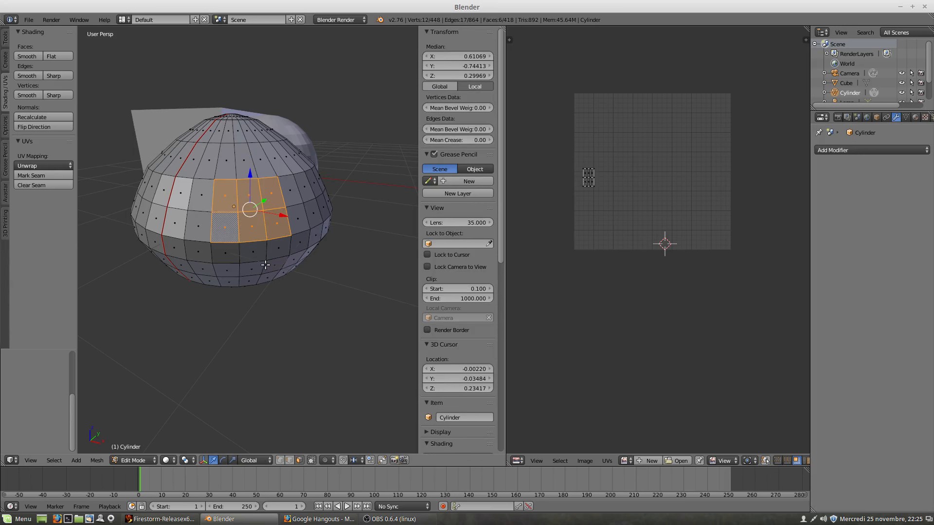
{"action": "right_click", "coordinate": [225, 251], "text": "shift"}
{"action": "right_click", "coordinate": [252, 252], "text": "shift"}
{"action": "right_click", "coordinate": [277, 248], "text": "shift"}
{"action": "middle_click_drag", "start_coordinate": [266, 266], "coordinate": [191, 244]}
{"action": "scroll", "coordinate": [286, 257], "scroll_direction": "up", "scroll_amount": 2}
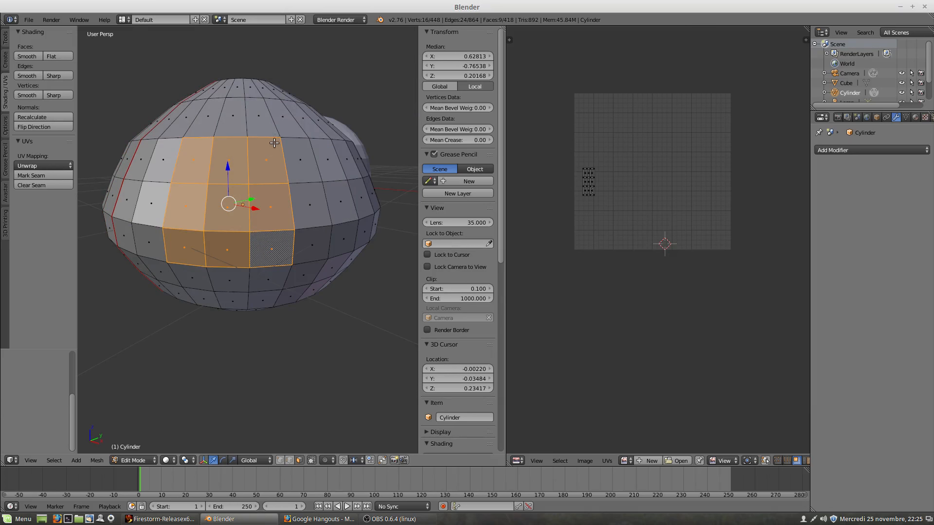
In vertex selection mode, shift the upper-right, upper-left and centre vertices of a two-by-two front face block to make its grid uneven.
{"action": "key", "text": "a"}
{"action": "right_click", "coordinate": [267, 161]}
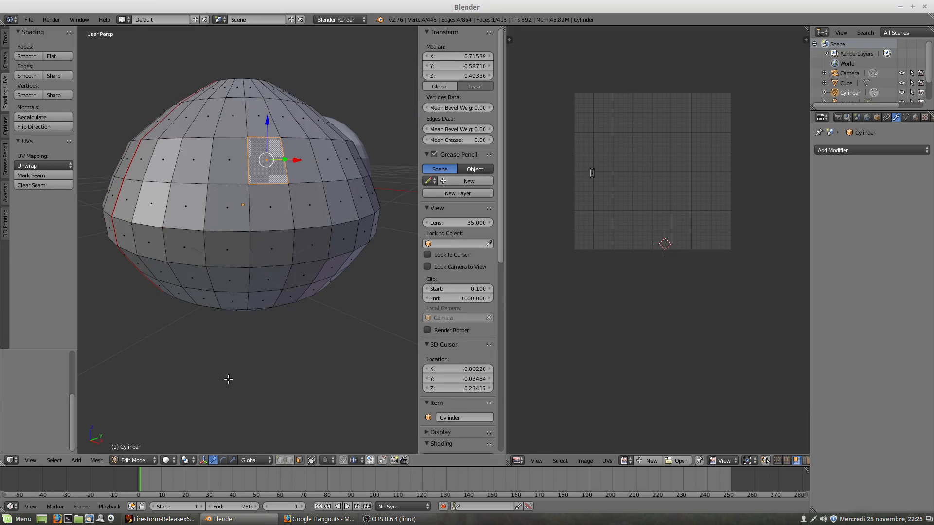
{"action": "left_click", "coordinate": [281, 460]}
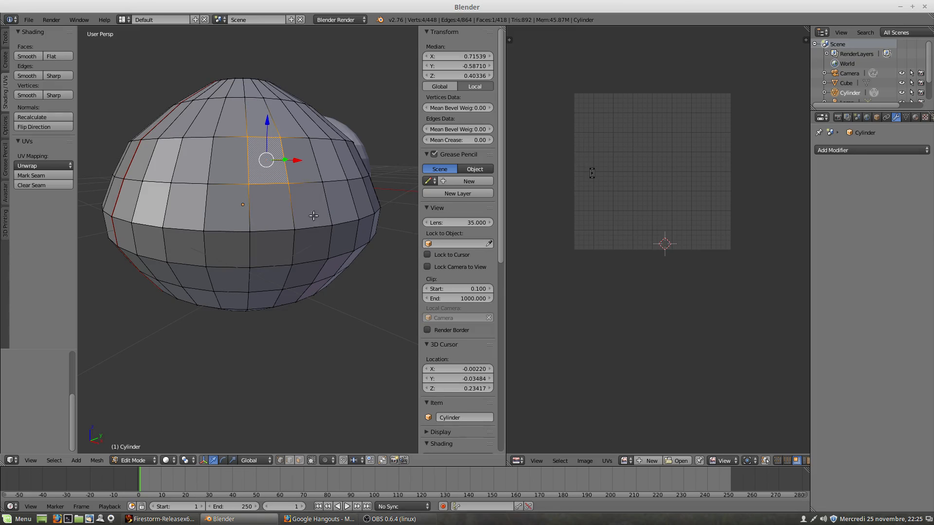
{"action": "right_click", "coordinate": [286, 144]}
{"action": "key", "text": "g"}
{"action": "left_click", "coordinate": [277, 153]}
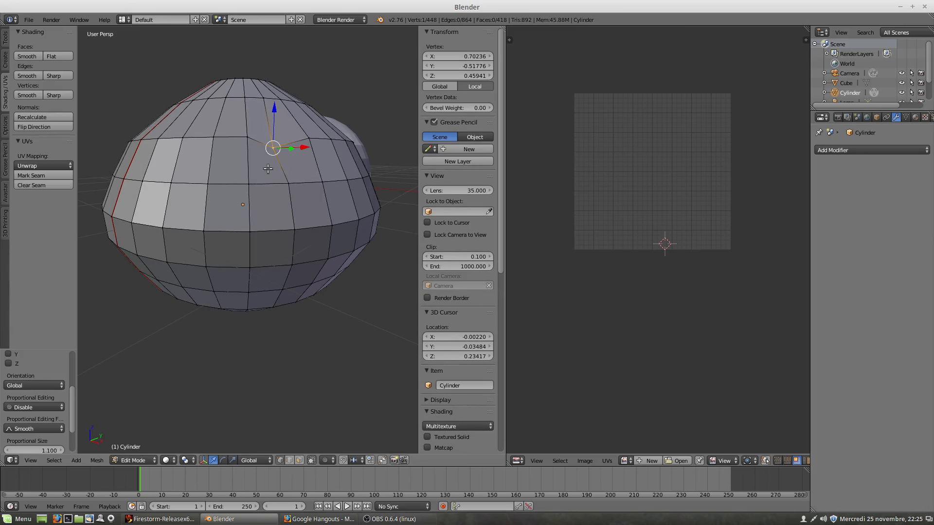
{"action": "right_click", "coordinate": [215, 137]}
{"action": "key", "text": "g"}
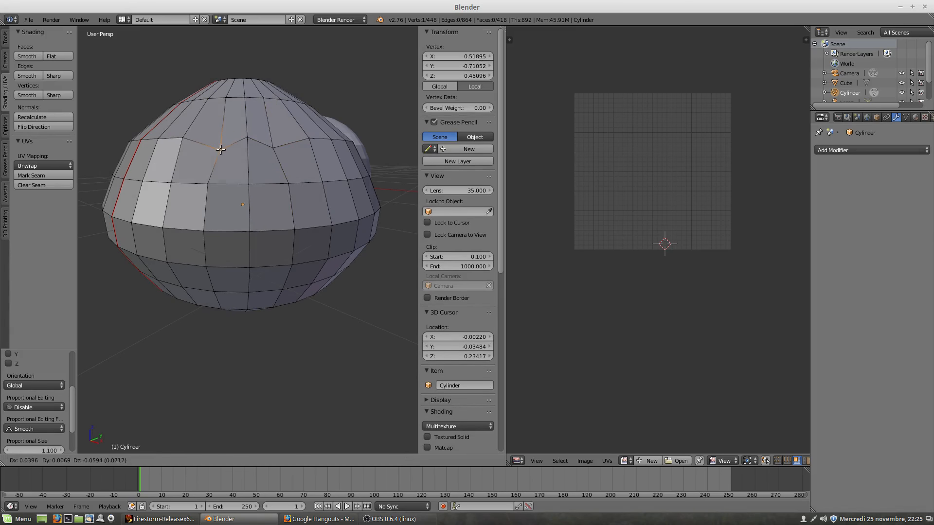
{"action": "left_click", "coordinate": [221, 150]}
{"action": "right_click", "coordinate": [250, 184]}
{"action": "key", "text": "g"}
{"action": "left_click", "coordinate": [263, 180]}
Nudge the upper-middle and upper-left vertices of the deformed face block slightly upward.
{"action": "middle_click_drag", "start_coordinate": [269, 179], "coordinate": [239, 180]}
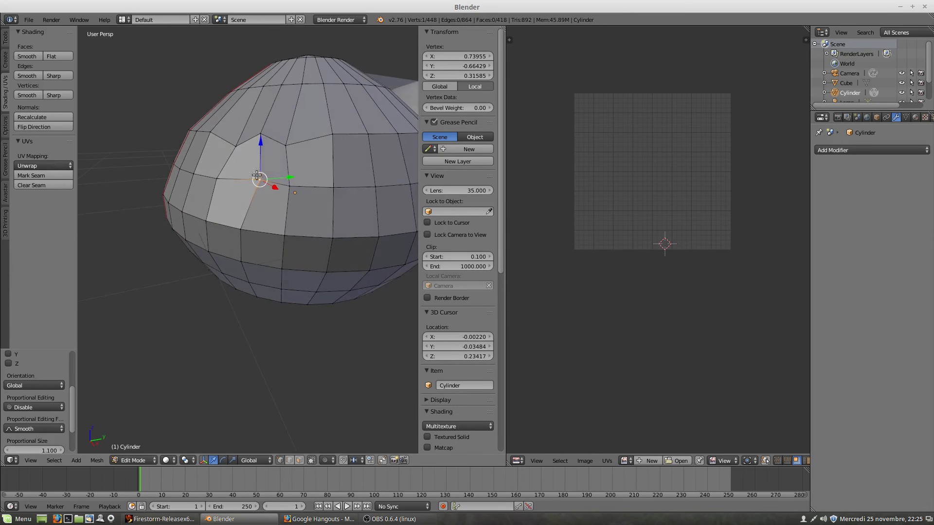
{"action": "right_click", "coordinate": [261, 138]}
{"action": "key", "text": "g"}
{"action": "left_click", "coordinate": [256, 132]}
{"action": "right_click", "coordinate": [237, 141]}
{"action": "key", "text": "g"}
{"action": "left_click", "coordinate": [236, 132]}
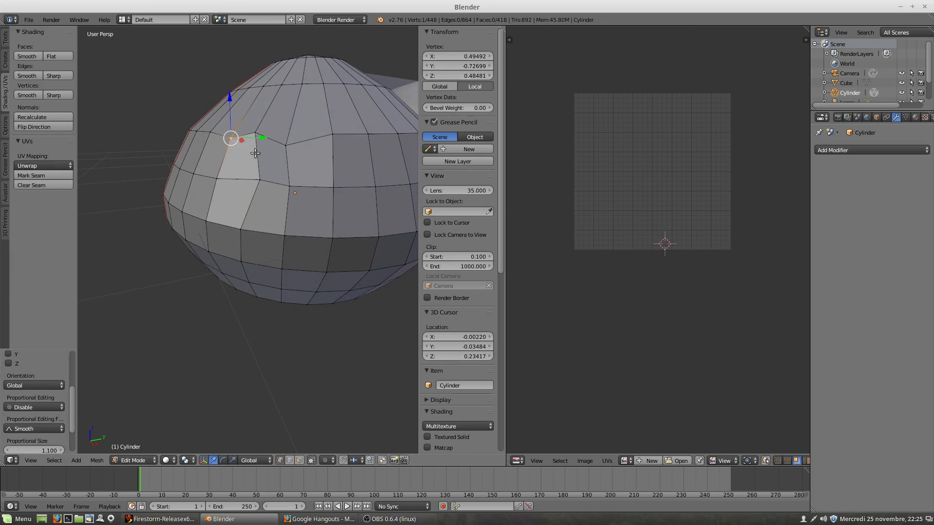
Return to Object Mode and apply smooth shading to the Cylinder.
{"action": "middle_click_drag", "start_coordinate": [254, 153], "coordinate": [253, 142]}
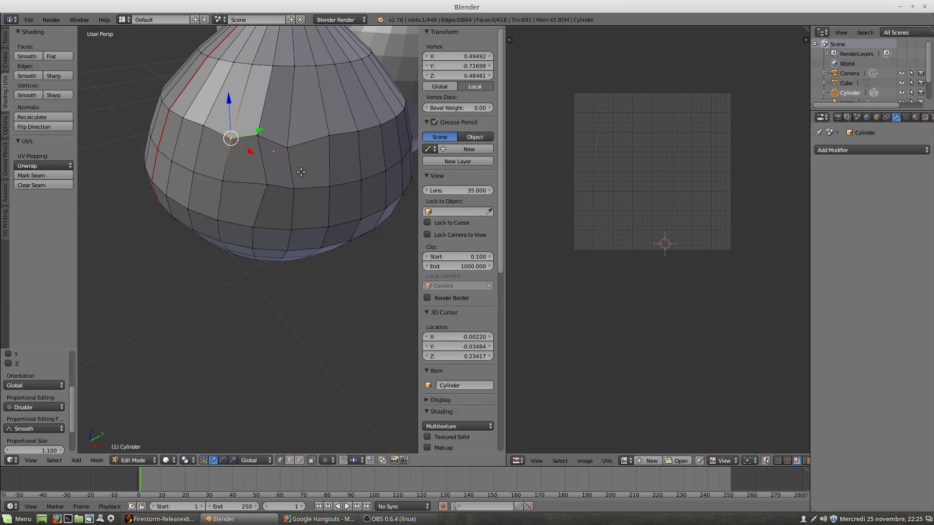
{"action": "key", "text": "Tab"}
{"action": "key", "text": "Tab"}
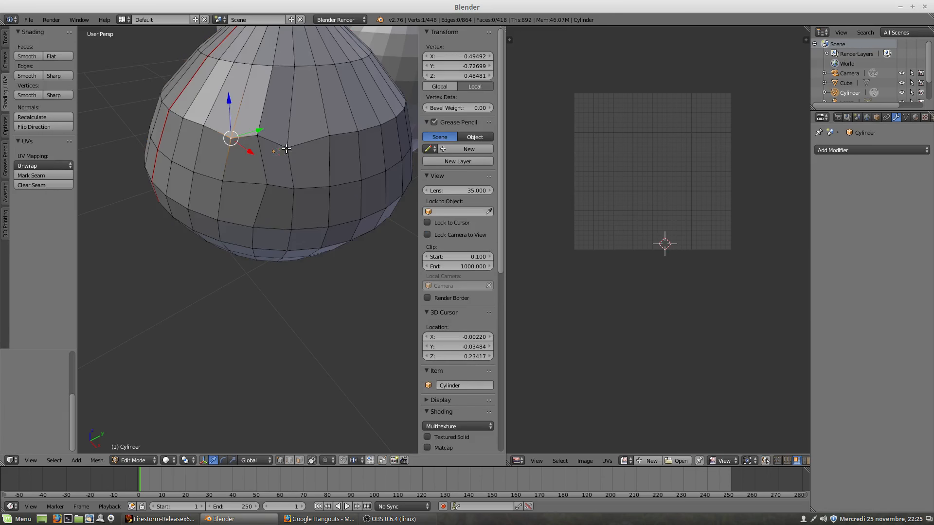
{"action": "key", "text": "Tab"}
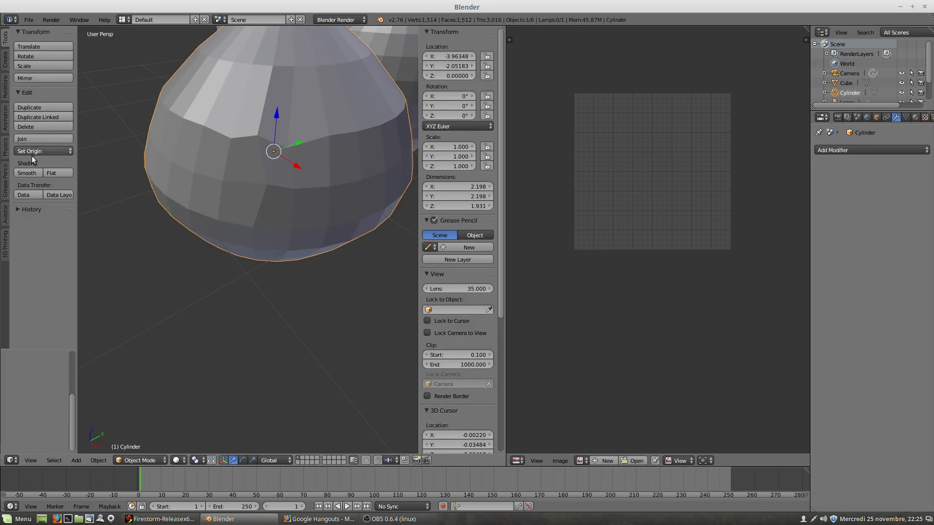
{"action": "left_click", "coordinate": [27, 173]}
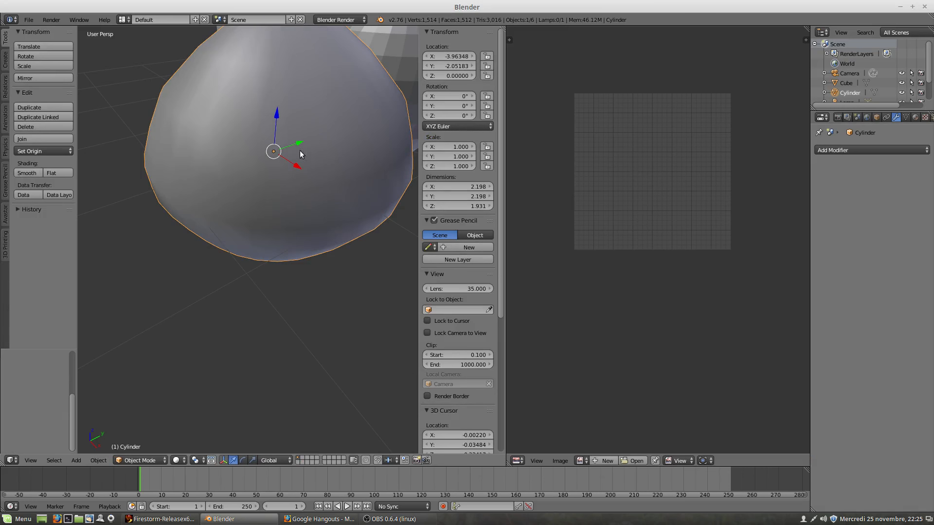
Reopen the Cylinder mesh for editing and select the vertices outlining the deformed front area, plus the two right-hand faces.
{"action": "key", "text": "Tab"}
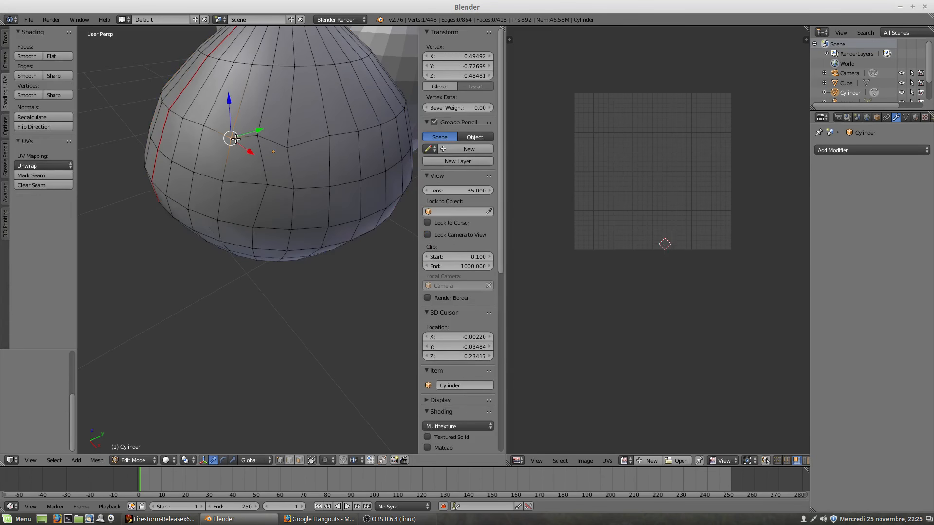
{"action": "middle_click_drag", "start_coordinate": [302, 209], "coordinate": [303, 187]}
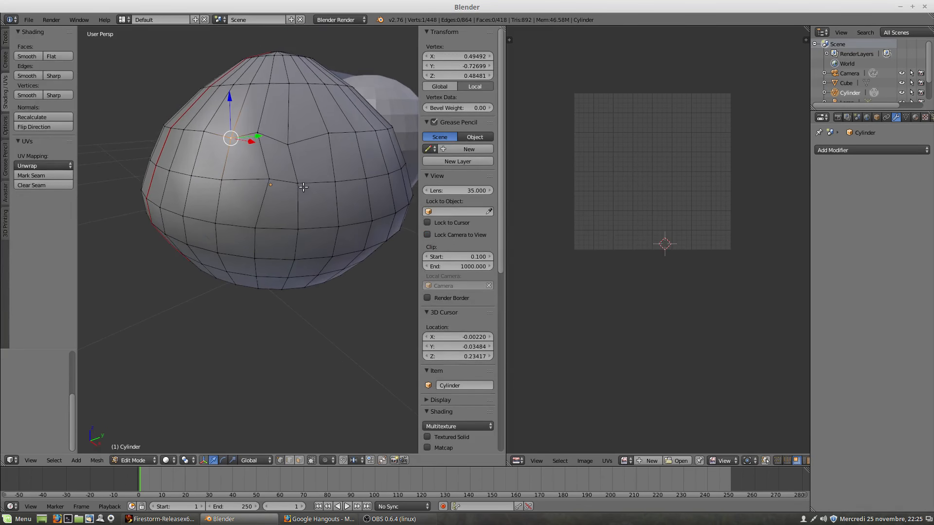
{"action": "right_click", "coordinate": [219, 222]}
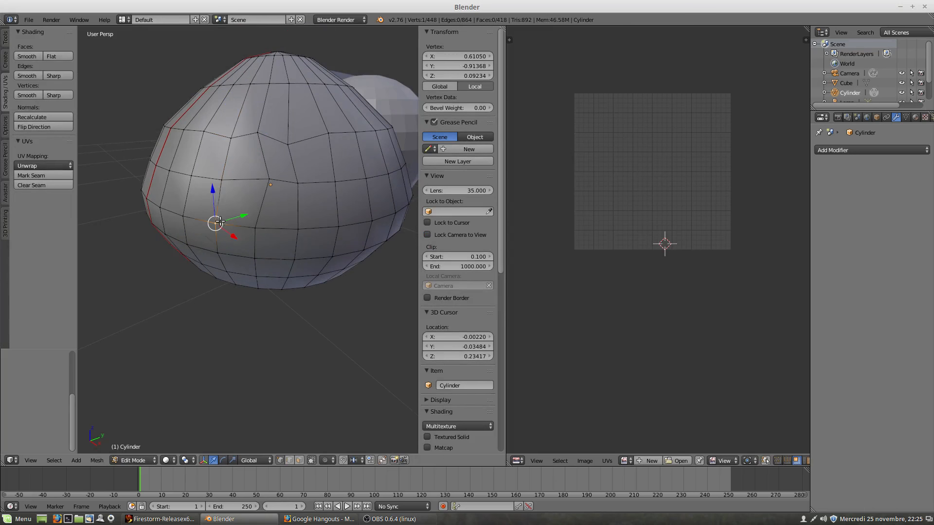
{"action": "right_click", "coordinate": [221, 179], "text": "shift"}
{"action": "right_click", "coordinate": [228, 142], "text": "shift"}
{"action": "right_click", "coordinate": [258, 132], "text": "shift"}
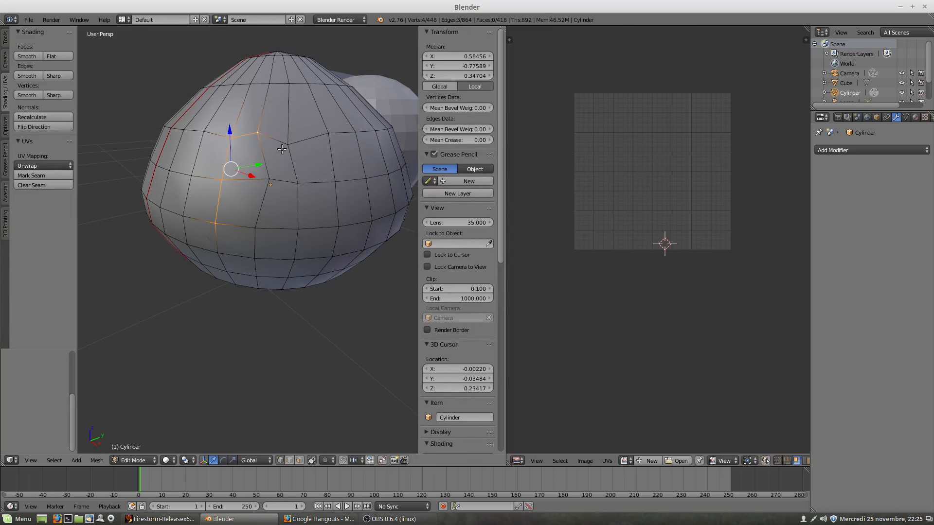
{"action": "right_click", "coordinate": [288, 143], "text": "shift"}
{"action": "right_click", "coordinate": [329, 133], "text": "shift"}
{"action": "right_click", "coordinate": [335, 182], "text": "shift"}
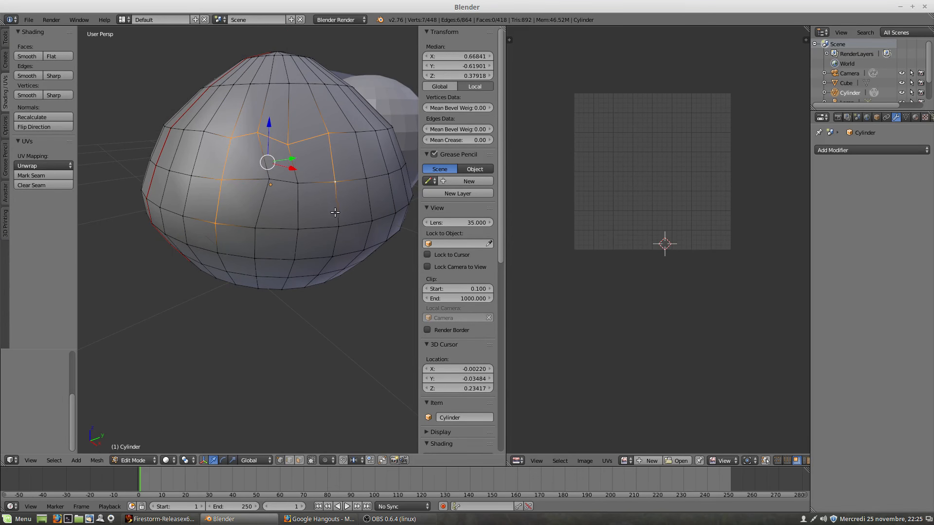
{"action": "right_click", "coordinate": [338, 226], "text": "shift"}
{"action": "right_click", "coordinate": [297, 228], "text": "shift"}
{"action": "right_click", "coordinate": [297, 183], "text": "shift"}
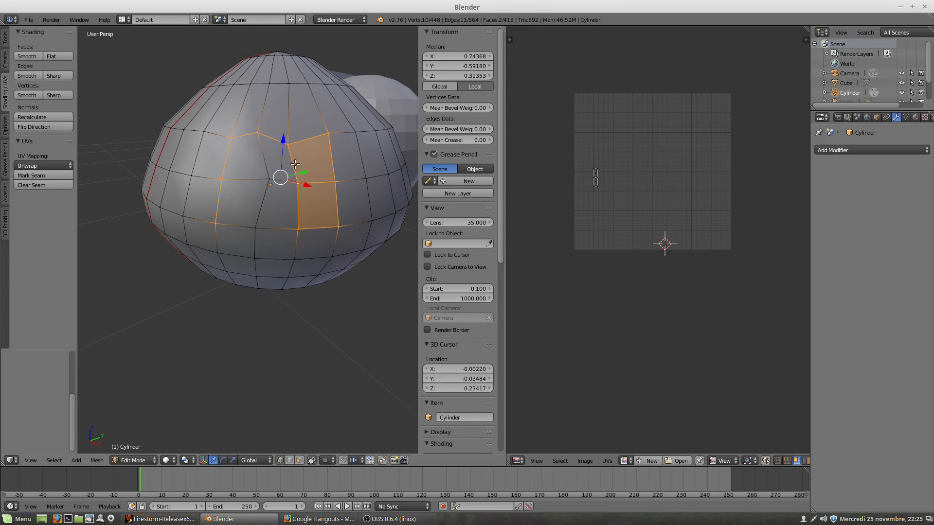
Deselect the rightmost column of three vertices and add the bottom-middle and centre vertices to select the deformed two-by-two face block.
{"action": "right_click", "coordinate": [328, 133], "text": "shift"}
{"action": "right_click", "coordinate": [335, 182], "text": "shift"}
{"action": "right_click", "coordinate": [338, 226], "text": "shift"}
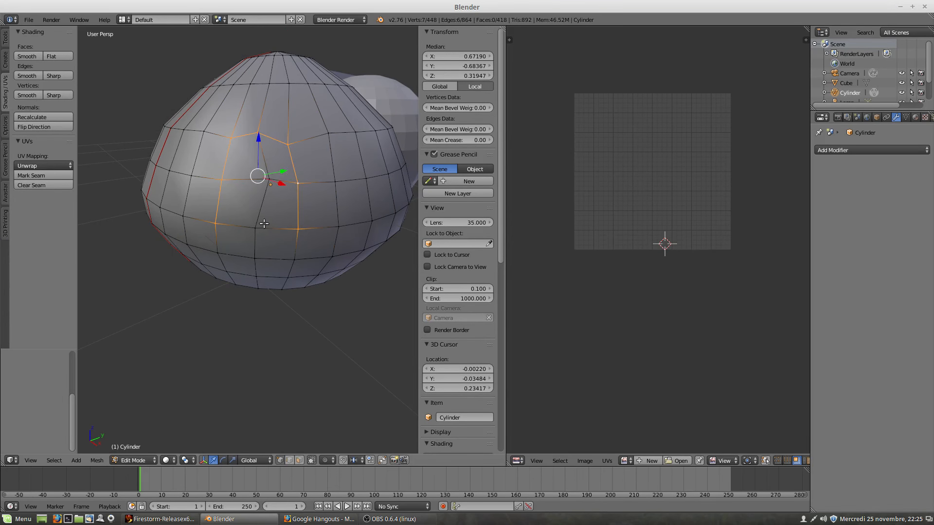
{"action": "right_click", "coordinate": [257, 227], "text": "shift"}
{"action": "right_click", "coordinate": [269, 181], "text": "shift"}
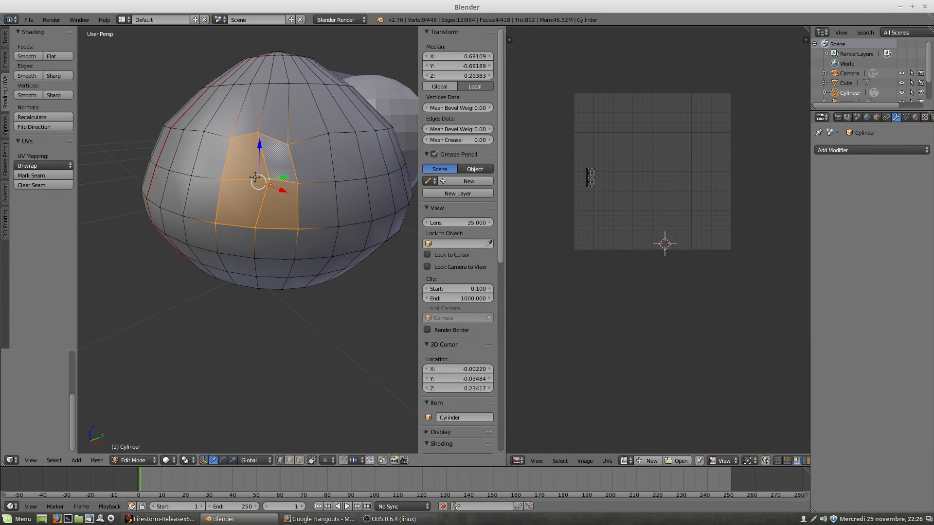
Unwrap the four selected deformed faces with the standard Unwrap method.
{"action": "scroll", "coordinate": [276, 161], "scroll_direction": "up", "scroll_amount": 2}
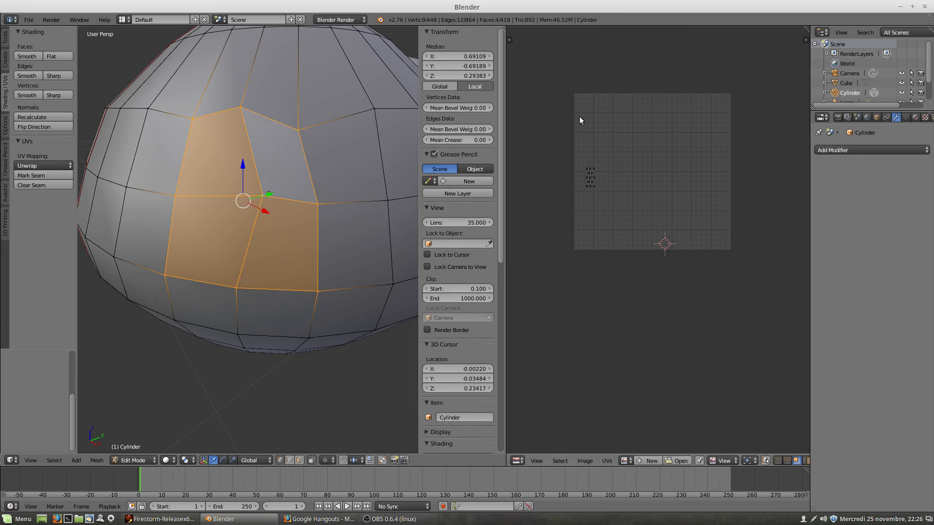
{"action": "key", "text": "u"}
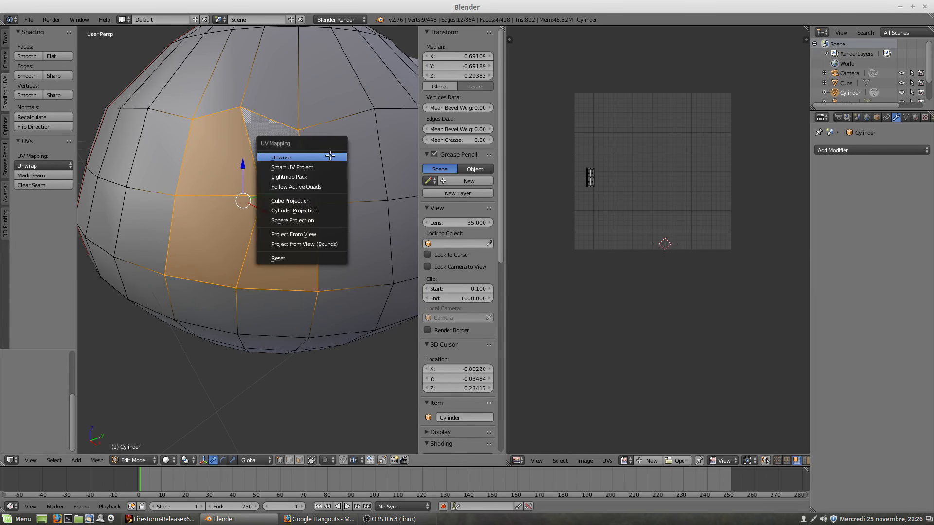
{"action": "left_click", "coordinate": [330, 157]}
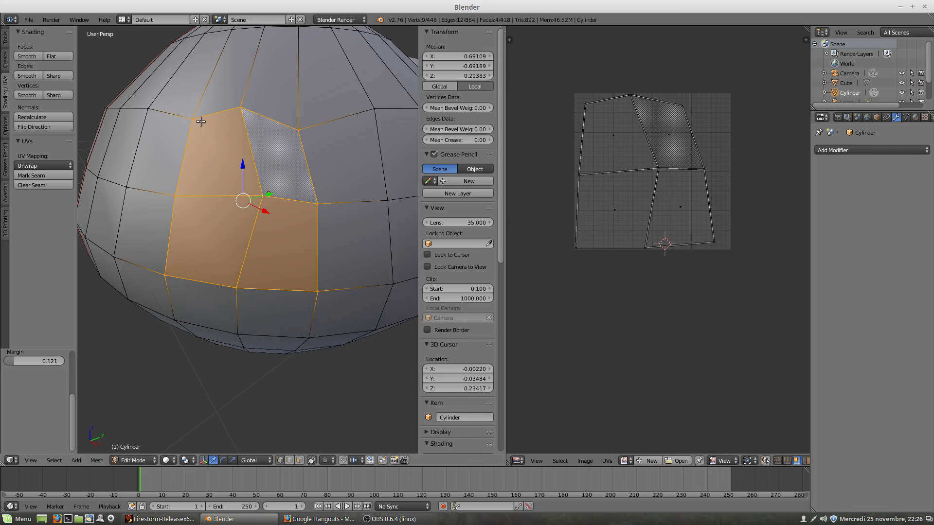
Move the upper-left, upper-right and centre vertices of the face block to straighten its edge lines into an even grid.
{"action": "right_click_drag", "start_coordinate": [193, 118], "coordinate": [185, 109]}
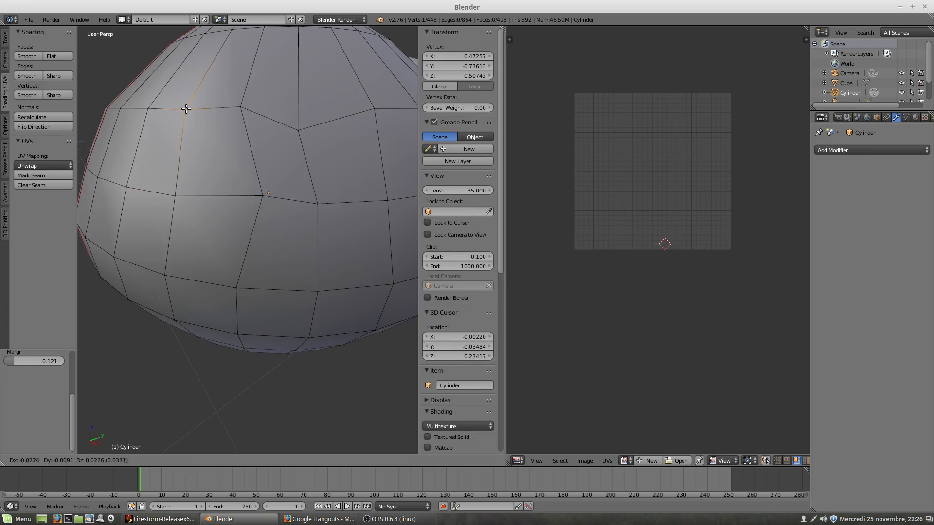
{"action": "left_click", "coordinate": [185, 110]}
{"action": "right_click", "coordinate": [298, 129]}
{"action": "right_click_drag", "start_coordinate": [298, 129], "coordinate": [318, 117]}
{"action": "right_click_drag", "start_coordinate": [255, 197], "coordinate": [236, 195]}
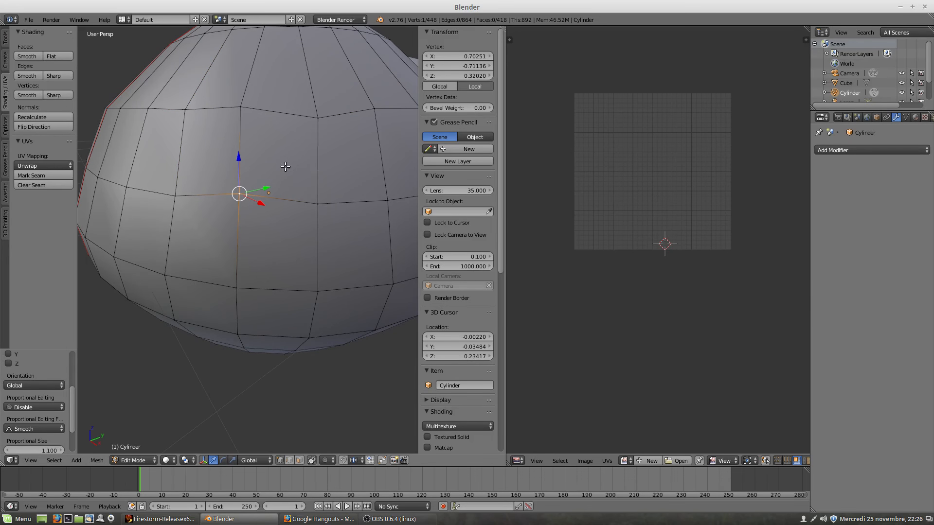
Move the upper-right and centre vertices of the face block closer together to distort its grid on the smooth-shaded Cylinder.
{"action": "scroll", "coordinate": [307, 219], "scroll_direction": "down", "scroll_amount": 6}
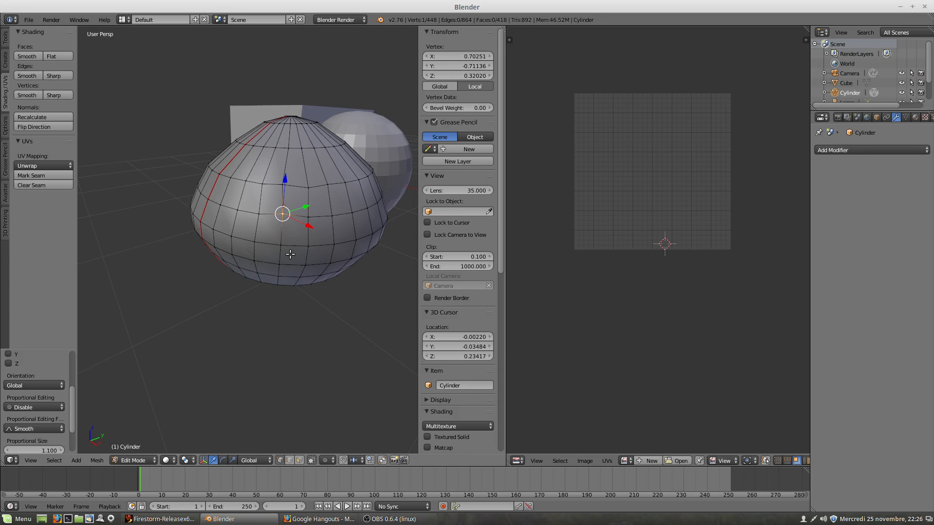
{"action": "middle_click_drag", "start_coordinate": [286, 237], "coordinate": [314, 261]}
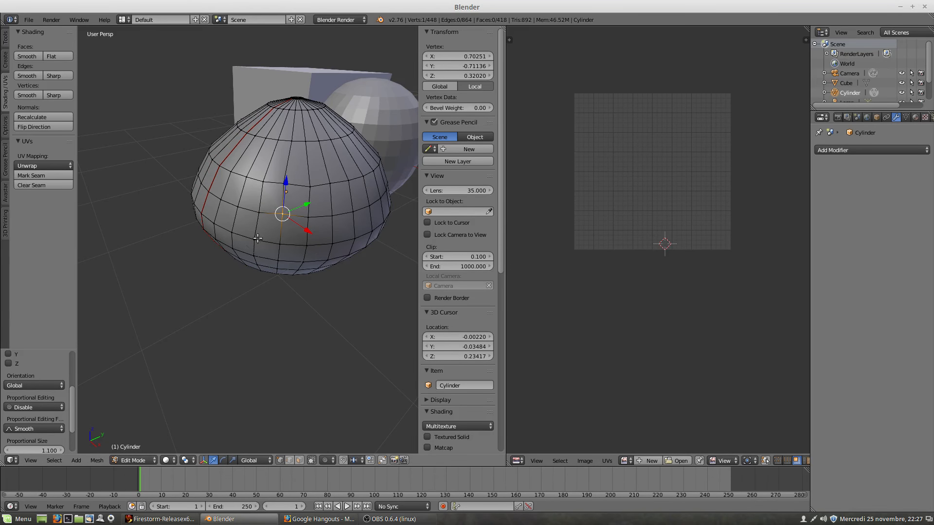
{"action": "scroll", "coordinate": [299, 203], "scroll_direction": "up", "scroll_amount": 2}
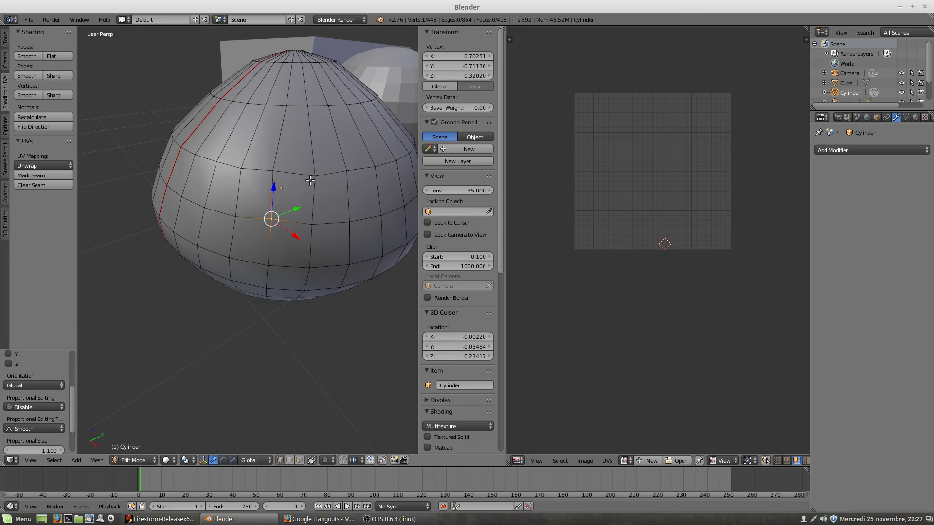
{"action": "right_click_drag", "start_coordinate": [312, 177], "coordinate": [283, 204]}
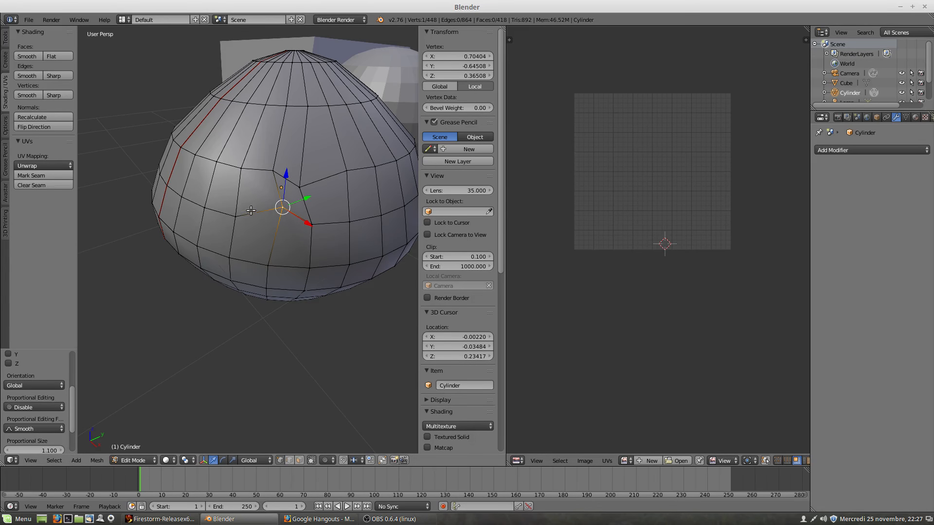
Select all nine vertices of the distorted two-by-two face block, from its upper-left corner around the outline to the centre.
{"action": "right_click", "coordinate": [239, 165]}
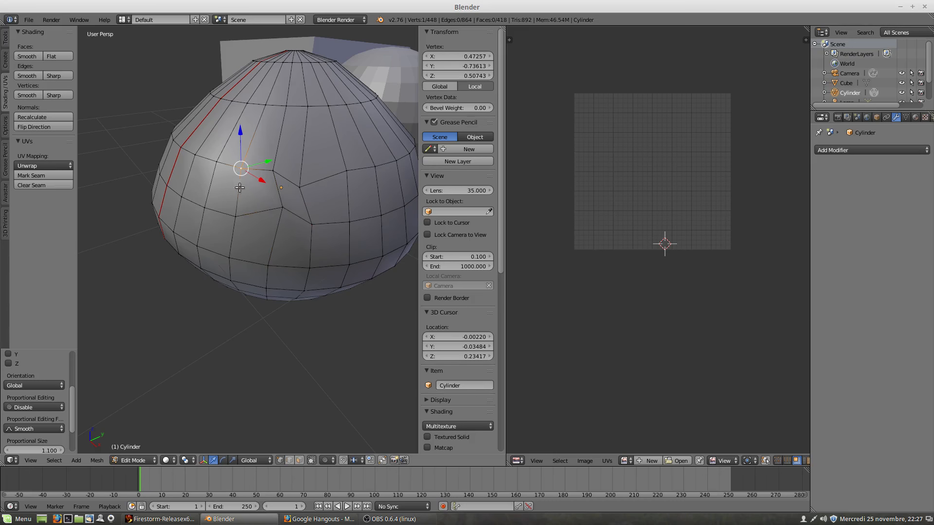
{"action": "right_click", "coordinate": [236, 216], "text": "shift"}
{"action": "right_click", "coordinate": [228, 258], "text": "shift"}
{"action": "right_click", "coordinate": [267, 266], "text": "shift"}
{"action": "right_click", "coordinate": [309, 267], "text": "shift"}
{"action": "right_click", "coordinate": [311, 224], "text": "shift"}
{"action": "right_click", "coordinate": [299, 186], "text": "shift"}
{"action": "right_click", "coordinate": [273, 171], "text": "shift"}
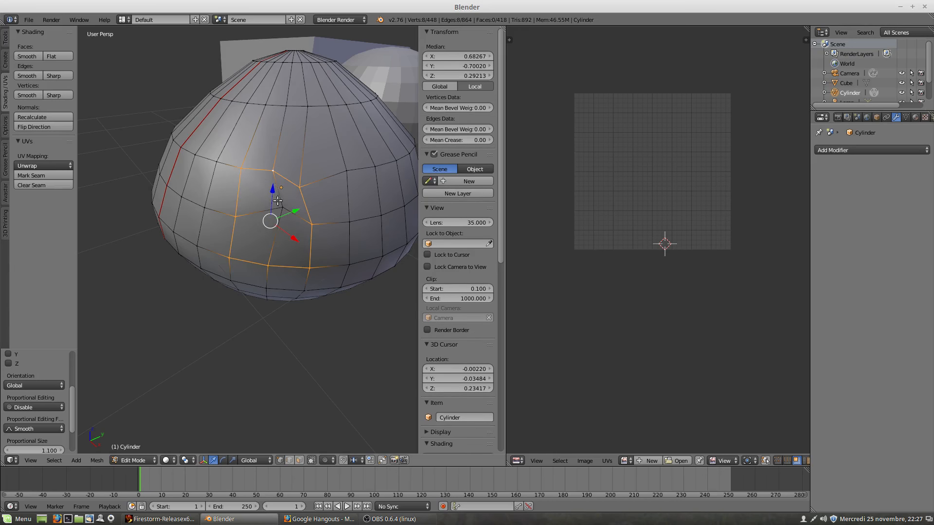
{"action": "right_click", "coordinate": [282, 208], "text": "shift"}
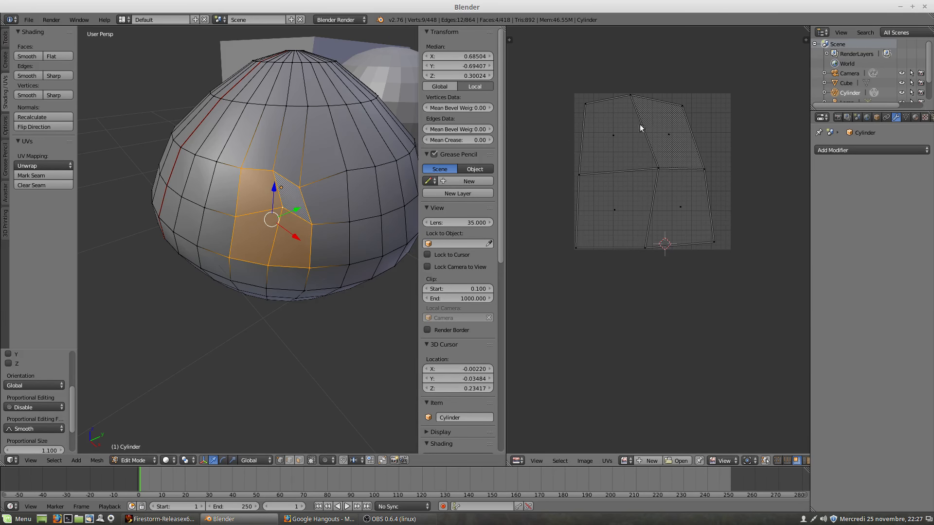
Move the upper-left and upper-right faces of the unwrapped block sideways in the UV layout to try adjusting its shape.
{"action": "left_click", "coordinate": [585, 104]}
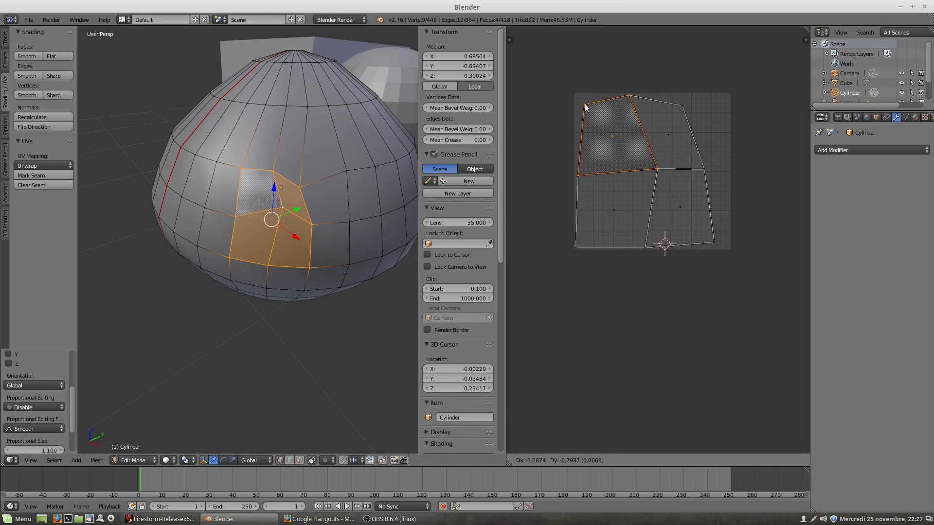
{"action": "right_click_drag", "start_coordinate": [680, 104], "coordinate": [705, 103]}
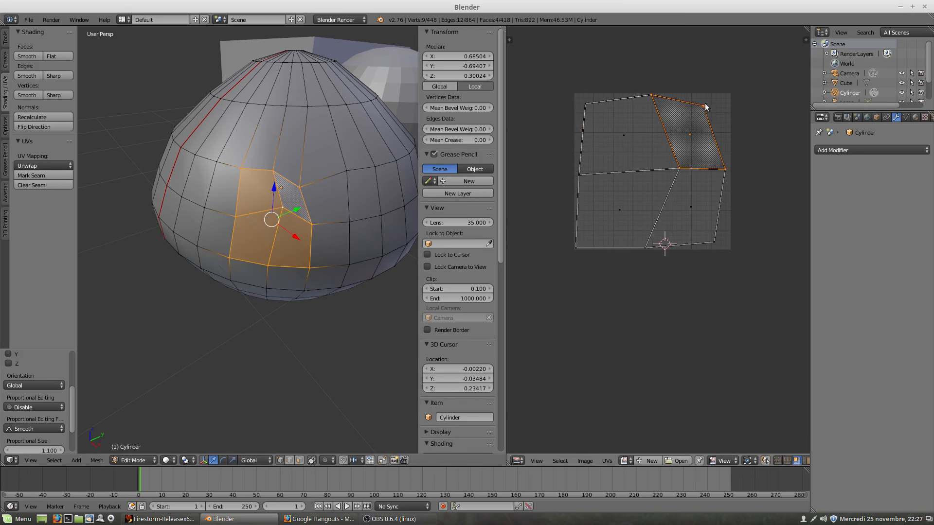
{"action": "right_click_drag", "start_coordinate": [670, 170], "coordinate": [650, 169]}
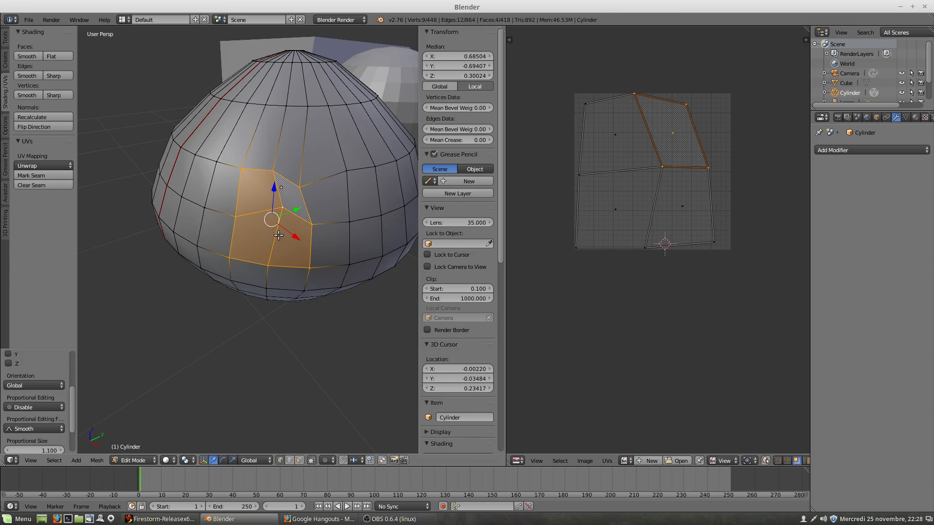
Examine the marked seam running down the side of the Cylinder from close up and from a distance.
{"action": "scroll", "coordinate": [292, 204], "scroll_direction": "down", "scroll_amount": 4}
{"action": "middle_click_drag", "start_coordinate": [288, 182], "coordinate": [332, 183]}
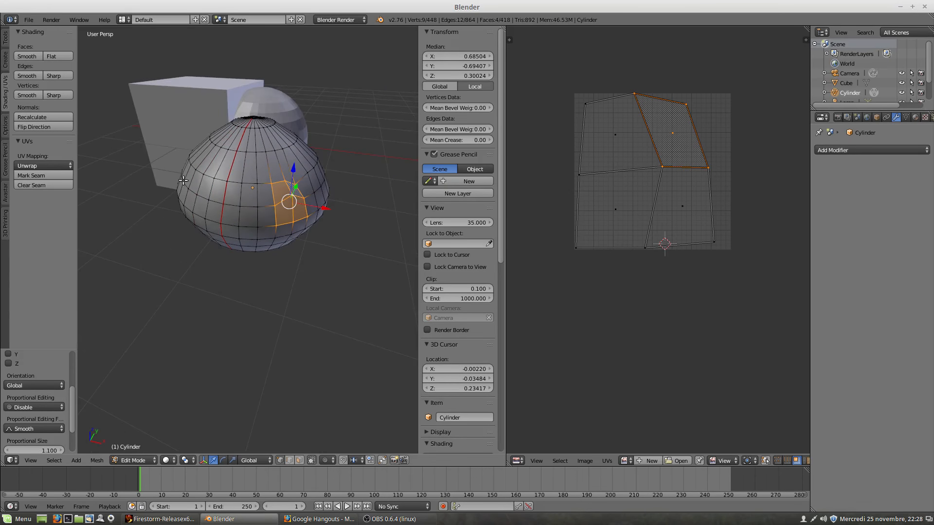
{"action": "scroll", "coordinate": [203, 204], "scroll_direction": "up", "scroll_amount": 6}
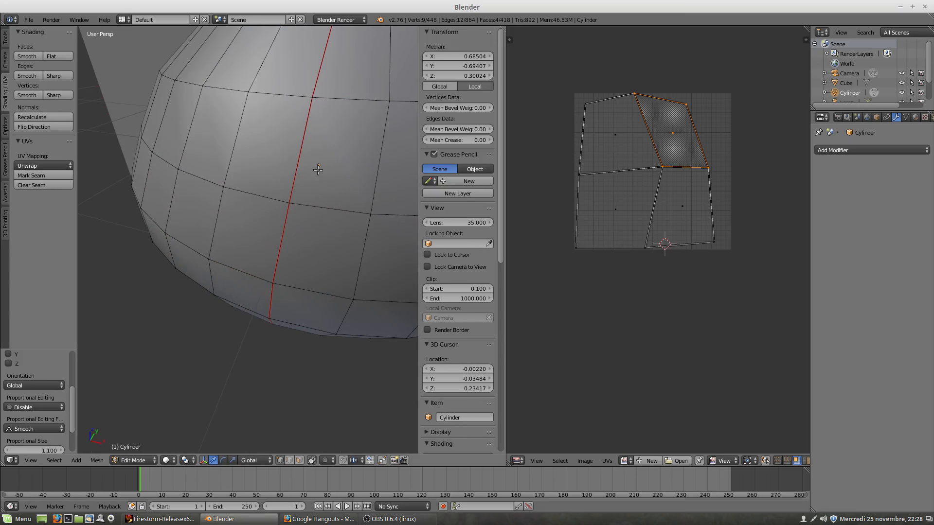
{"action": "middle_click_drag", "start_coordinate": [297, 199], "coordinate": [319, 167]}
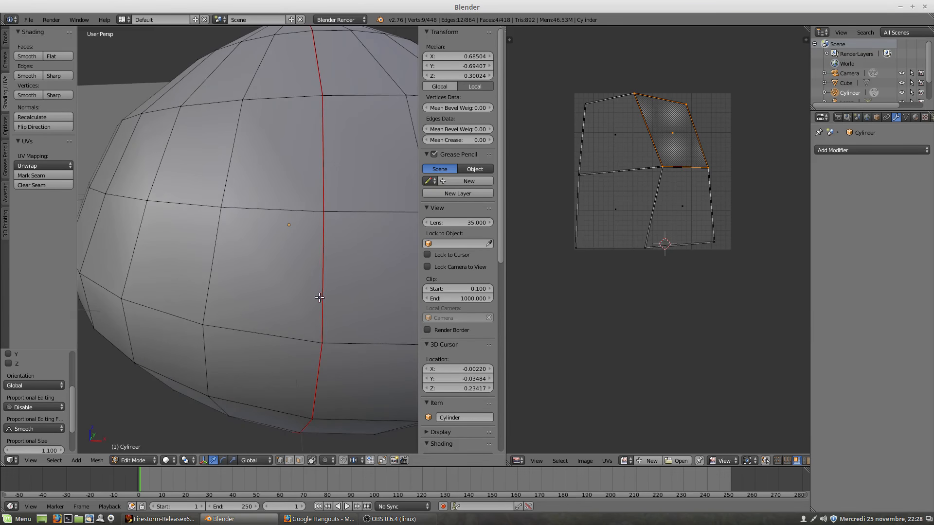
{"action": "scroll", "coordinate": [316, 319], "scroll_direction": "down", "scroll_amount": 4}
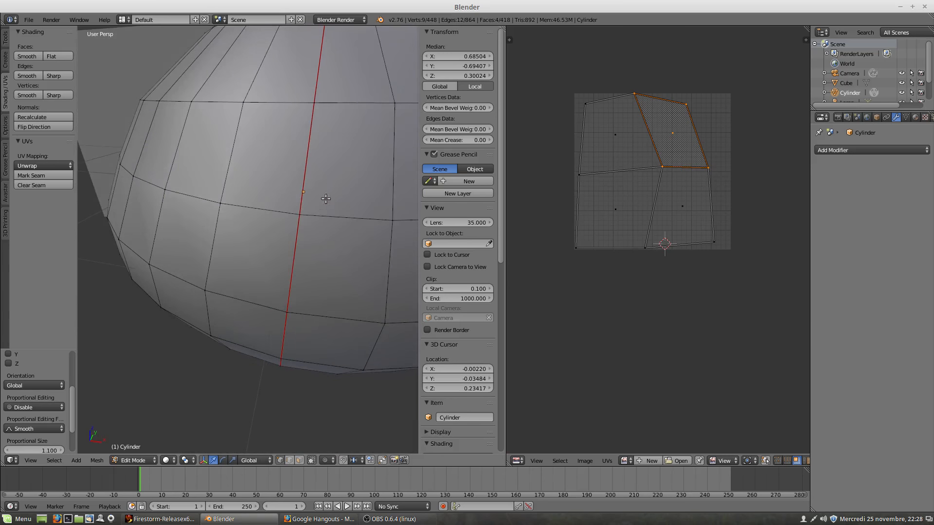
{"action": "scroll", "coordinate": [323, 199], "scroll_direction": "down", "scroll_amount": 2}
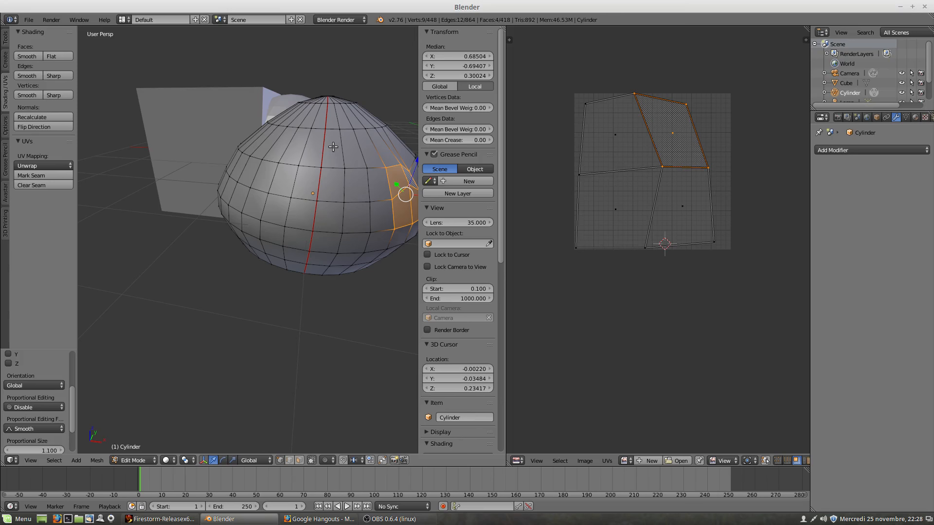
{"action": "left_click", "coordinate": [841, 151]}
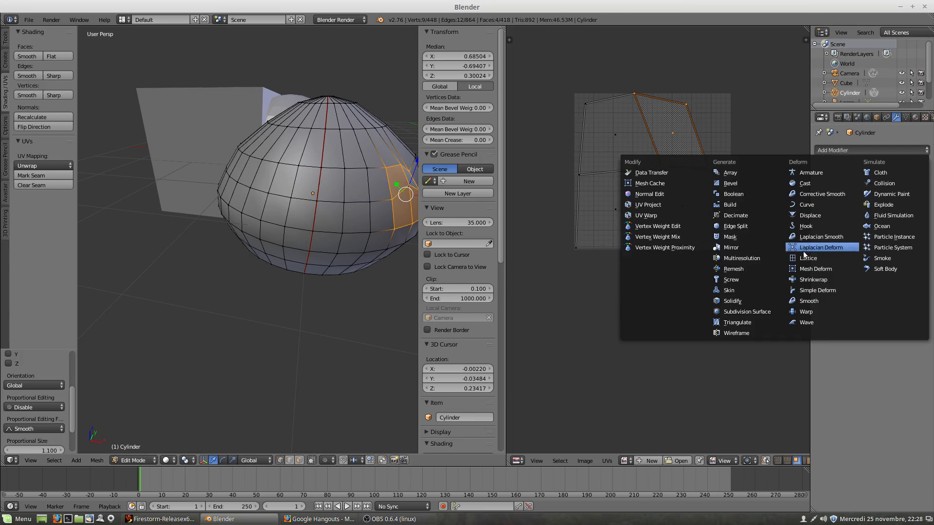
{"action": "left_click", "coordinate": [724, 247]}
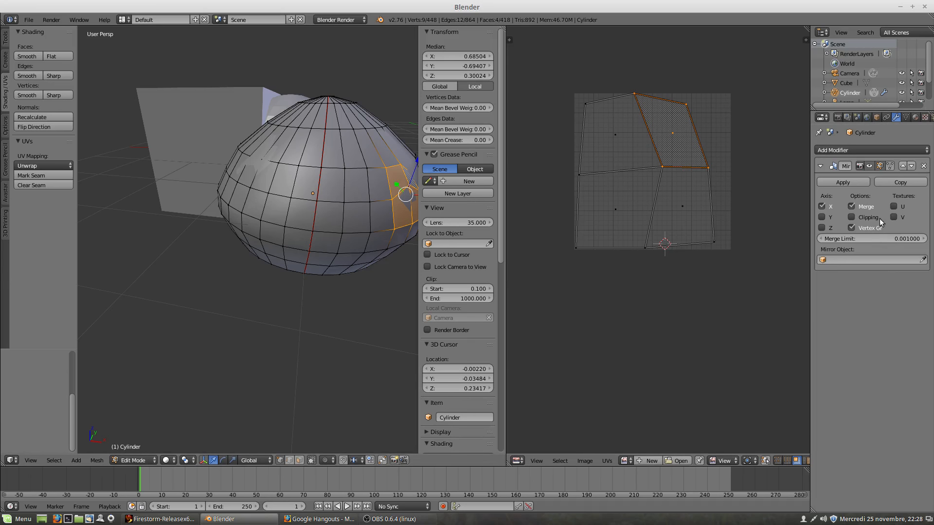
{"action": "left_click", "coordinate": [922, 166]}
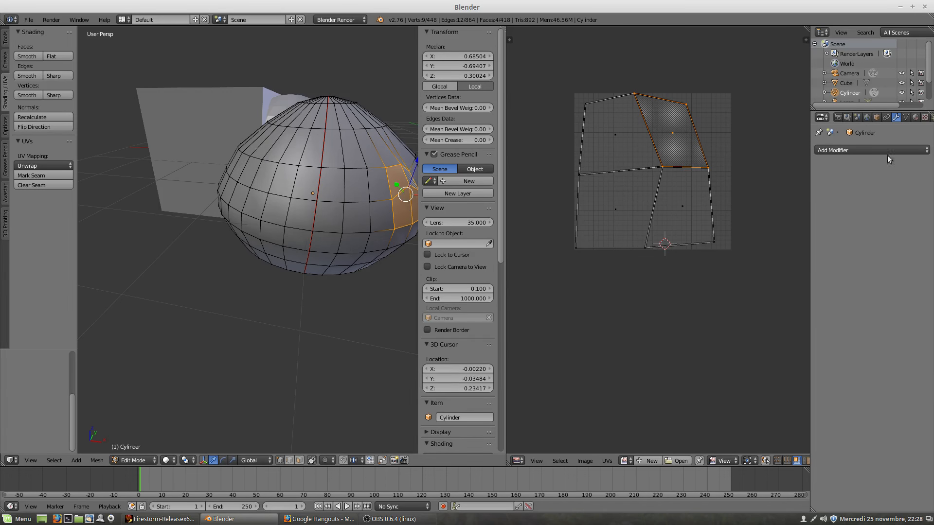
{"action": "scroll", "coordinate": [348, 206], "scroll_direction": "down", "scroll_amount": 3}
{"action": "middle_click_drag", "start_coordinate": [348, 206], "coordinate": [318, 204]}
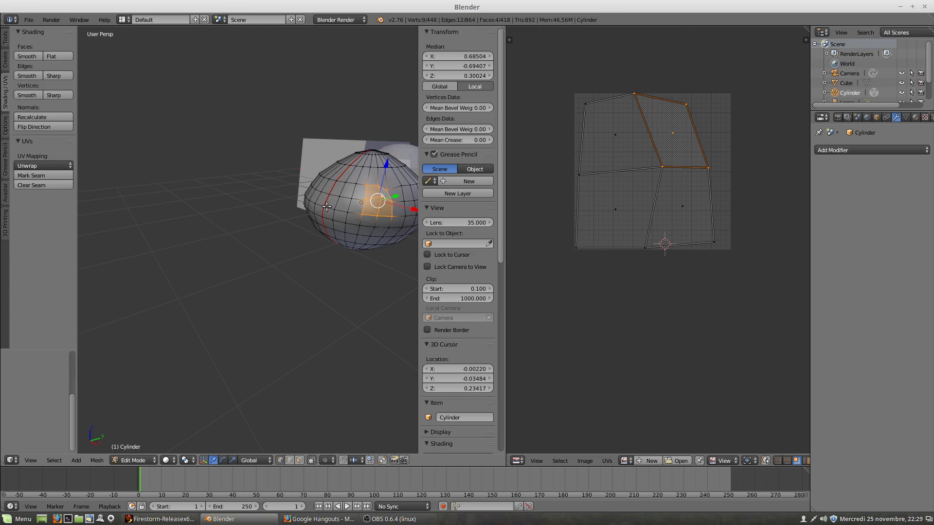
{"action": "middle_click_drag", "start_coordinate": [321, 204], "coordinate": [397, 217]}
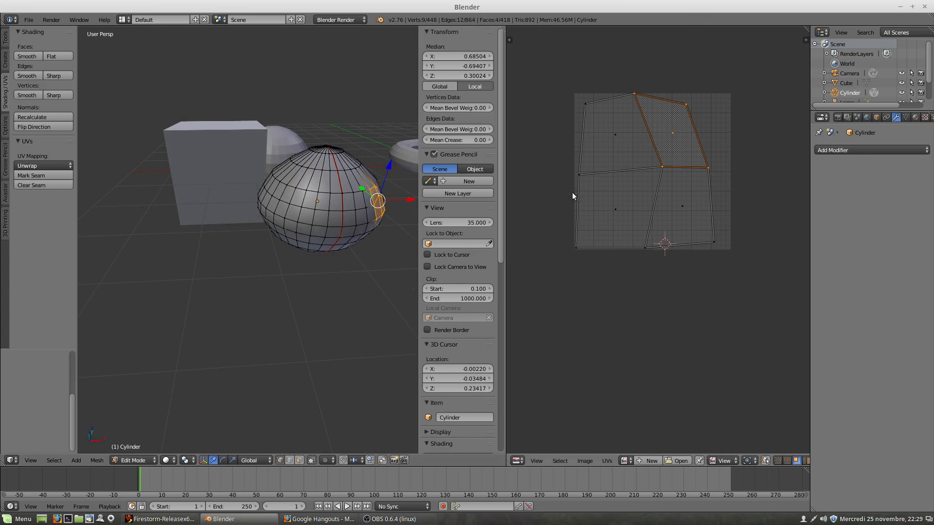
{"action": "middle_click_drag", "start_coordinate": [624, 202], "coordinate": [620, 190]}
{"action": "middle_click_drag", "start_coordinate": [344, 209], "coordinate": [228, 224]}
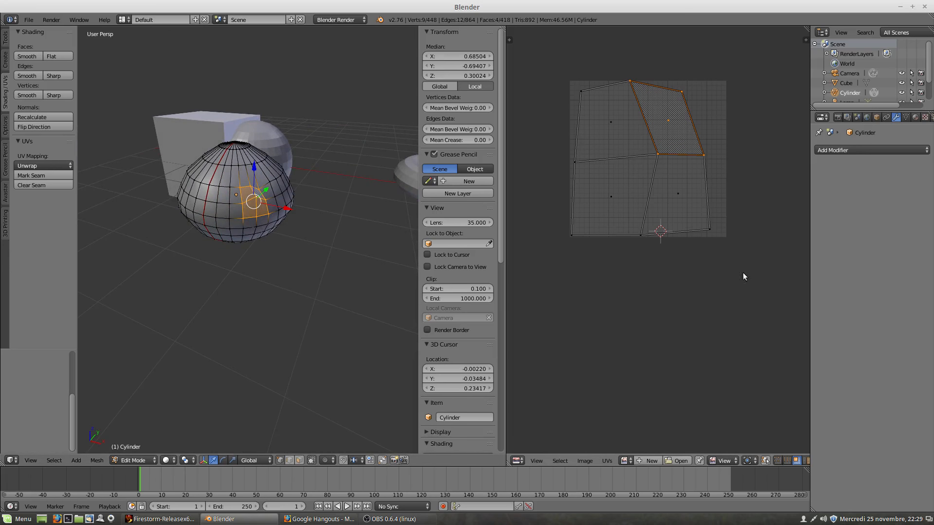
Create a new 1024 by 1024 px image named Untitled with the UV Grid generated type for the UV layout.
{"action": "left_click", "coordinate": [585, 461]}
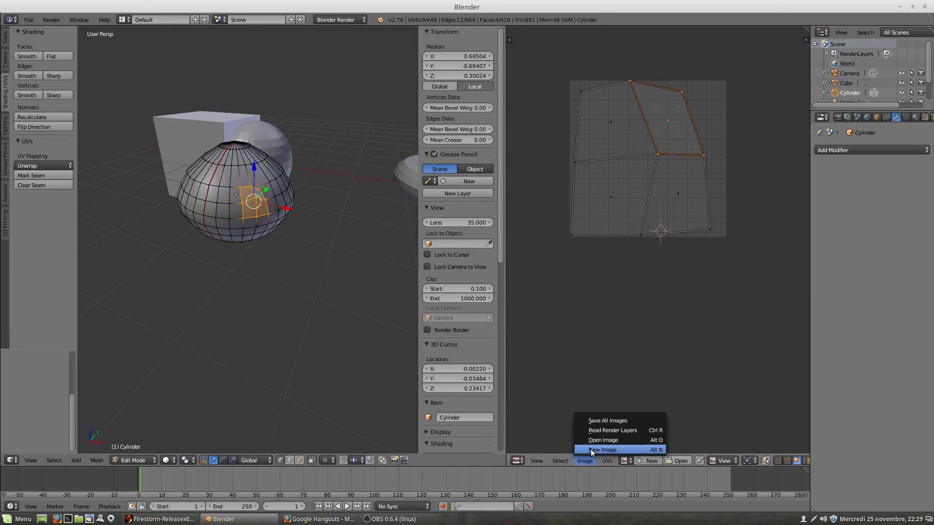
{"action": "left_click", "coordinate": [591, 450]}
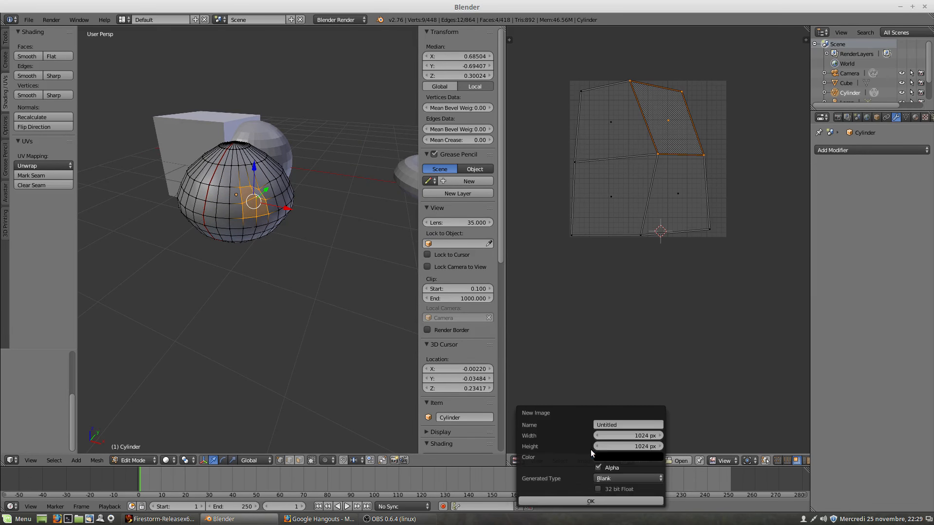
{"action": "left_click", "coordinate": [615, 477]}
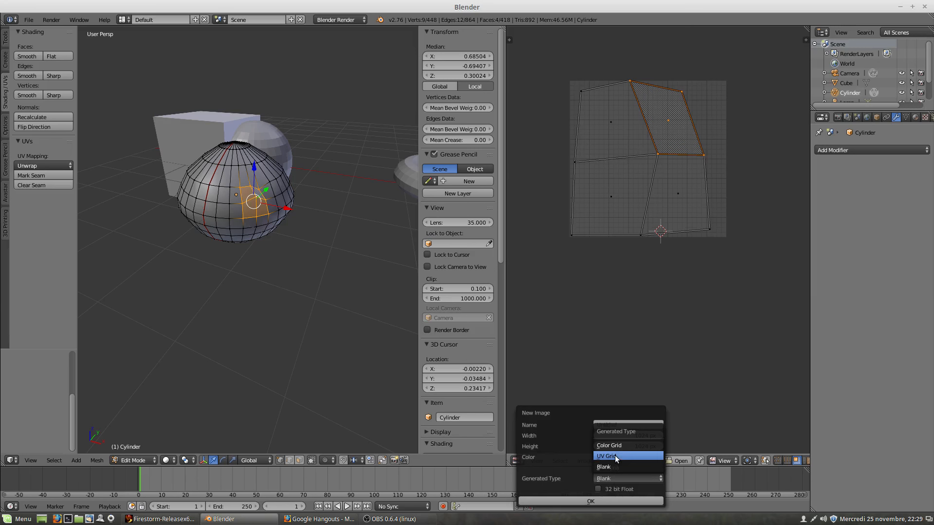
{"action": "left_click", "coordinate": [614, 454]}
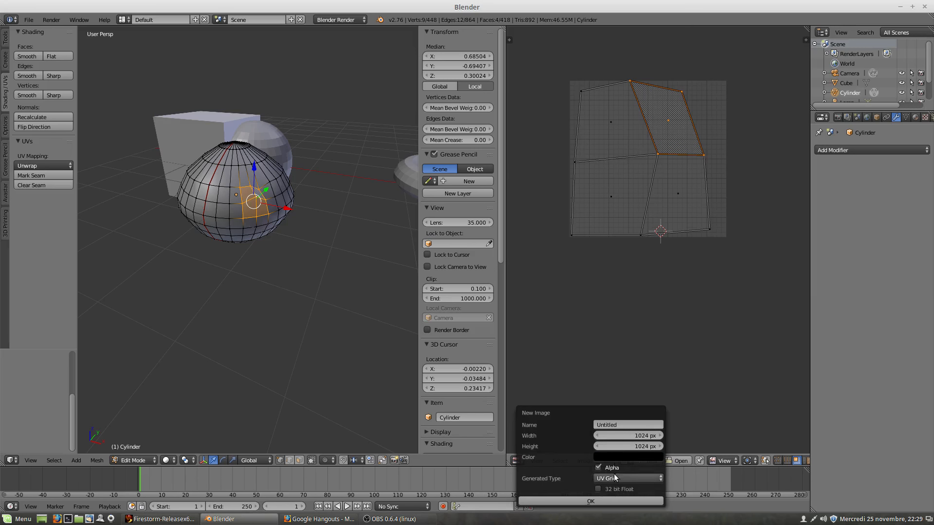
{"action": "left_click", "coordinate": [598, 500]}
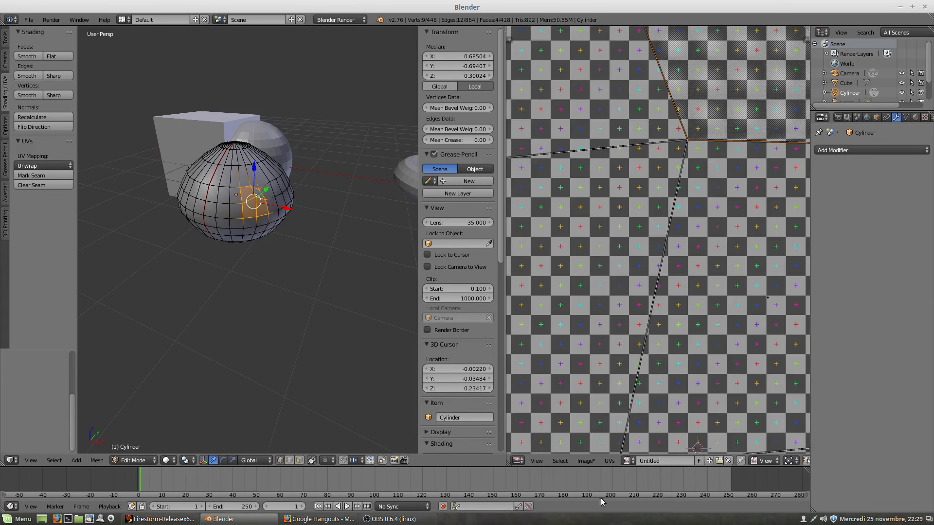
Change the Untitled image's generated pattern to Color Grid and fit the whole image in the UV editor.
{"action": "scroll", "coordinate": [676, 298], "scroll_direction": "down", "scroll_amount": 3}
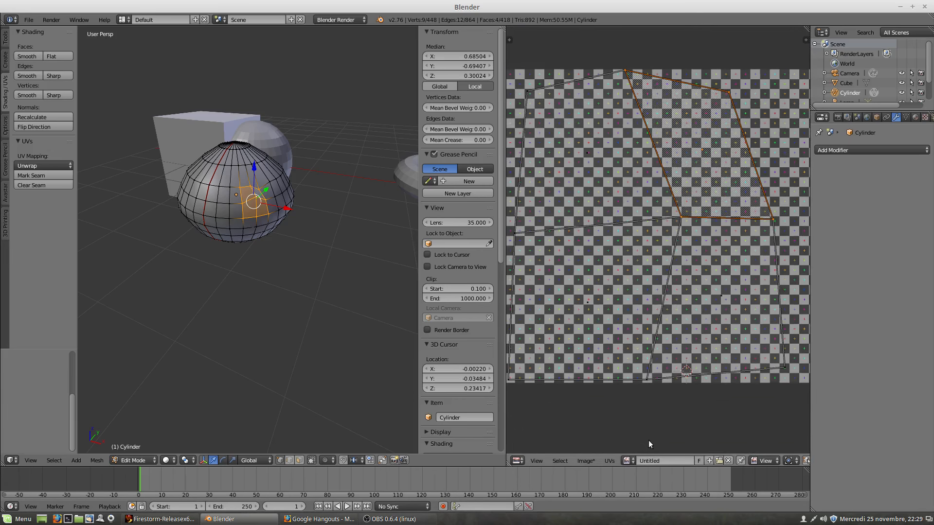
{"action": "scroll", "coordinate": [705, 322], "scroll_direction": "down", "scroll_amount": 2}
{"action": "left_click", "coordinate": [805, 40]}
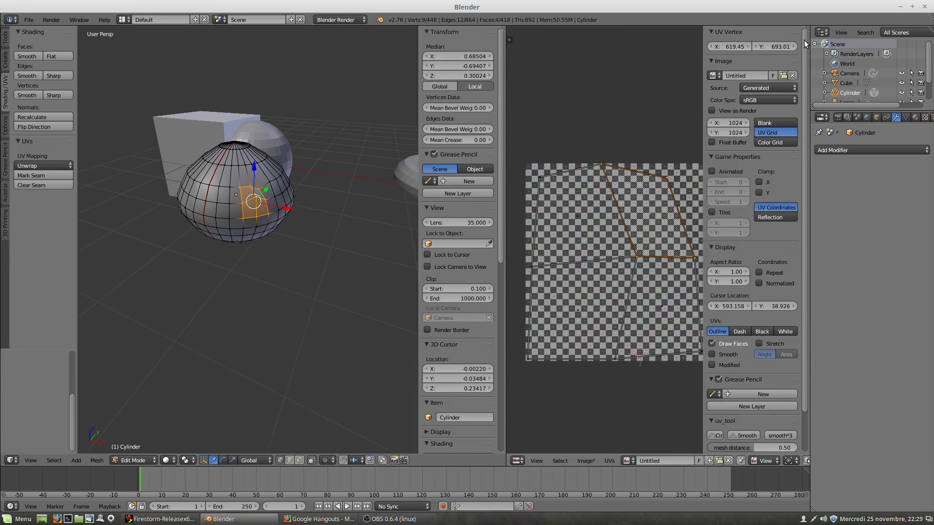
{"action": "left_click", "coordinate": [766, 143]}
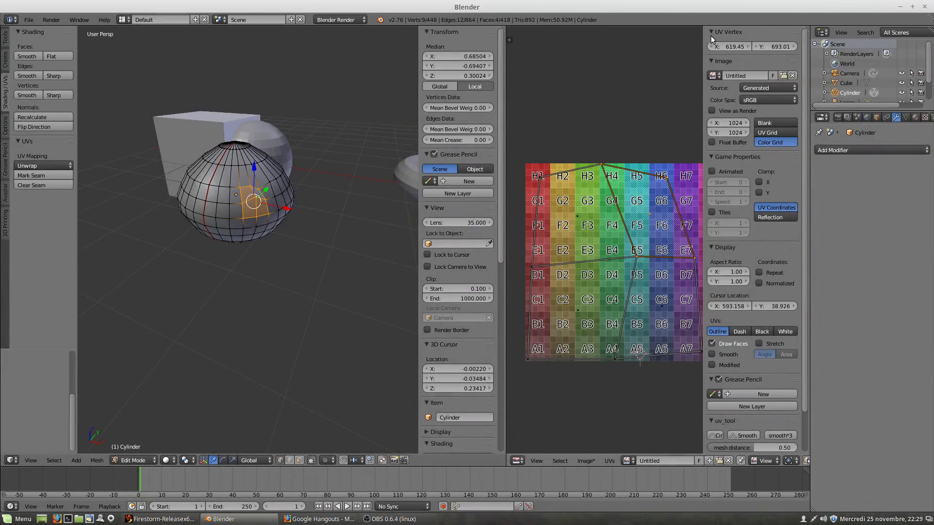
{"action": "left_click_drag", "start_coordinate": [703, 37], "coordinate": [739, 44]}
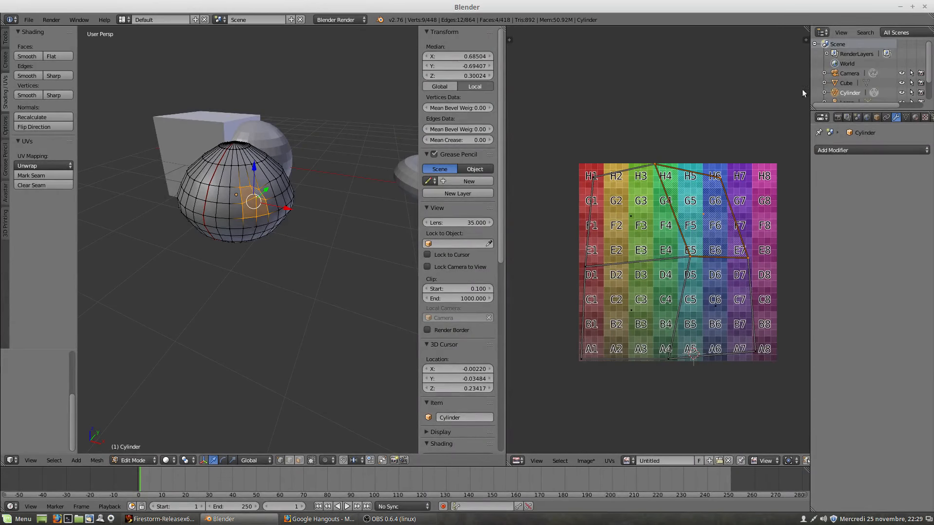
{"action": "scroll", "coordinate": [746, 287], "scroll_direction": "up", "scroll_amount": 1}
{"action": "scroll", "coordinate": [744, 286], "scroll_direction": "up", "scroll_amount": 1}
{"action": "scroll", "coordinate": [743, 284], "scroll_direction": "down", "scroll_amount": 1}
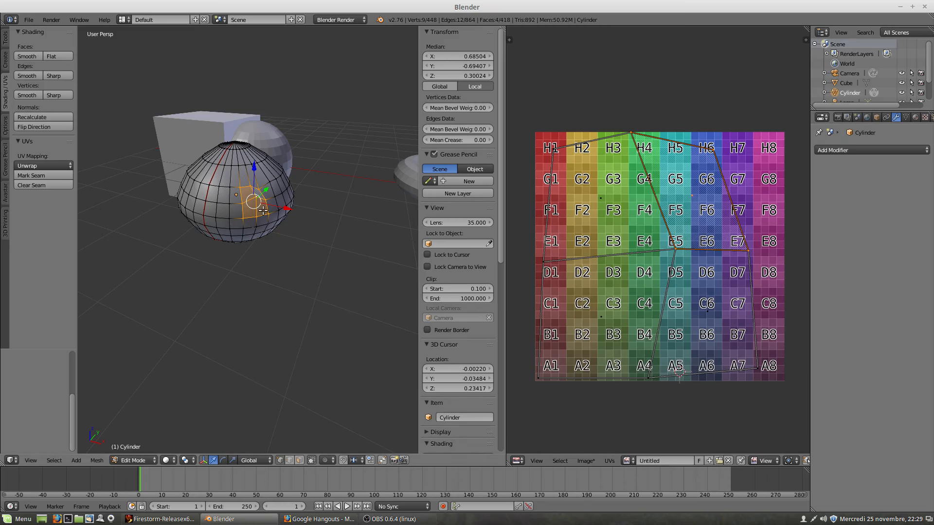
Unwrap the four selected faces of the Cylinder again onto the Color Grid image.
{"action": "scroll", "coordinate": [253, 218], "scroll_direction": "up", "scroll_amount": 5}
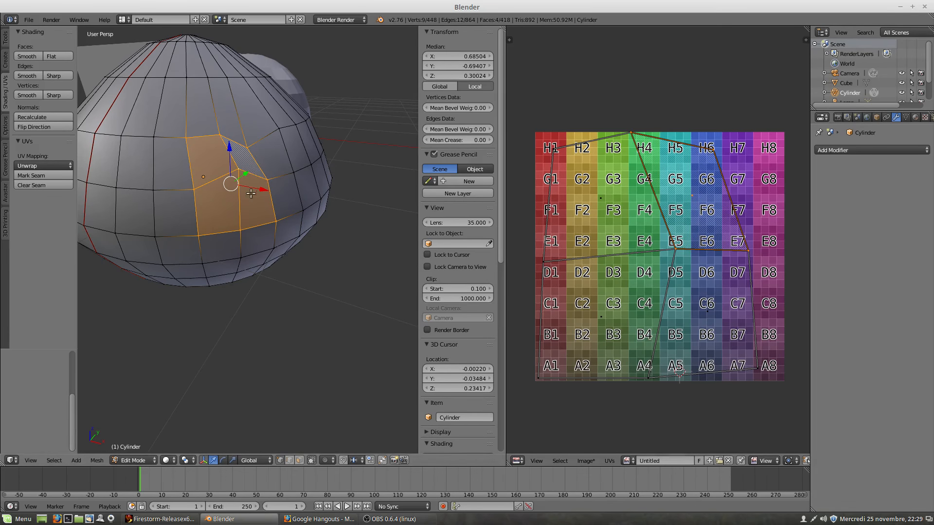
{"action": "key", "text": "u"}
{"action": "left_click", "coordinate": [254, 174]}
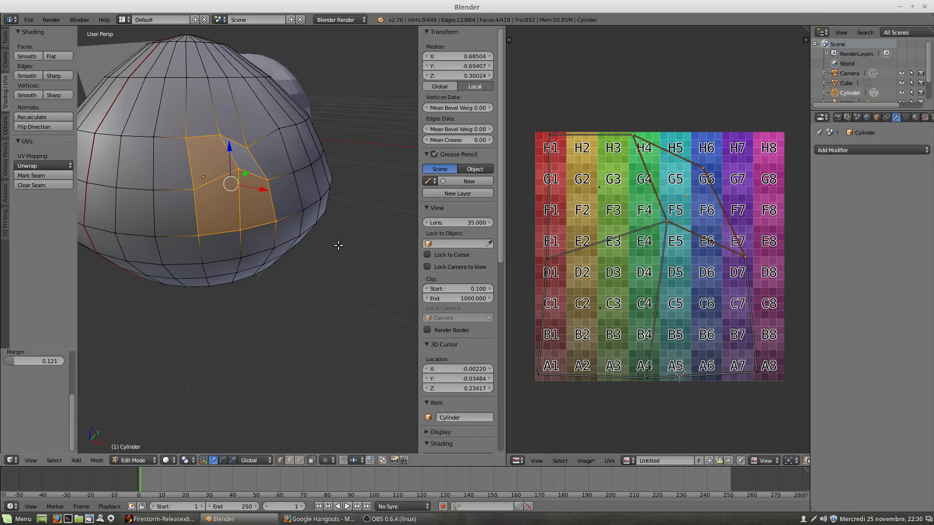
Set the 3D view's viewport shading to Texture to display the Color Grid on the unwrapped faces.
{"action": "left_click", "coordinate": [165, 460]}
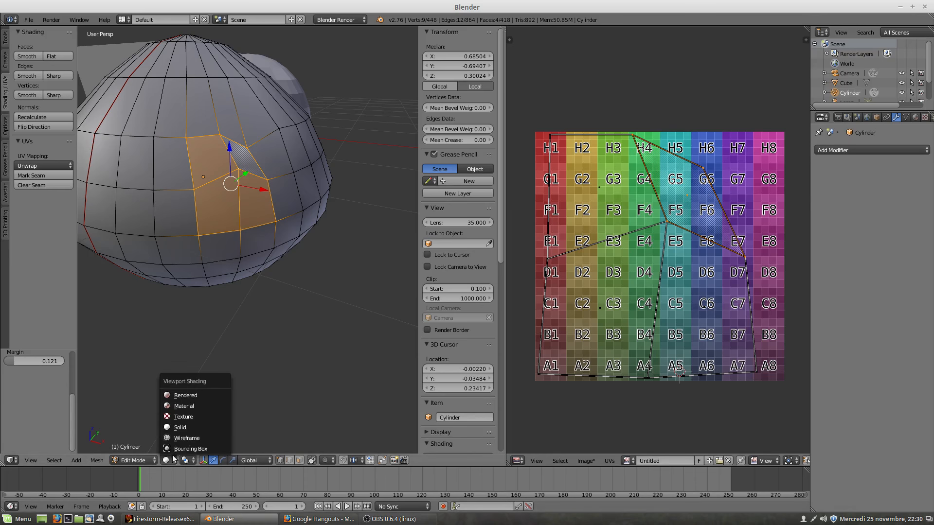
{"action": "left_click", "coordinate": [184, 418]}
{"action": "scroll", "coordinate": [229, 215], "scroll_direction": "up", "scroll_amount": 6}
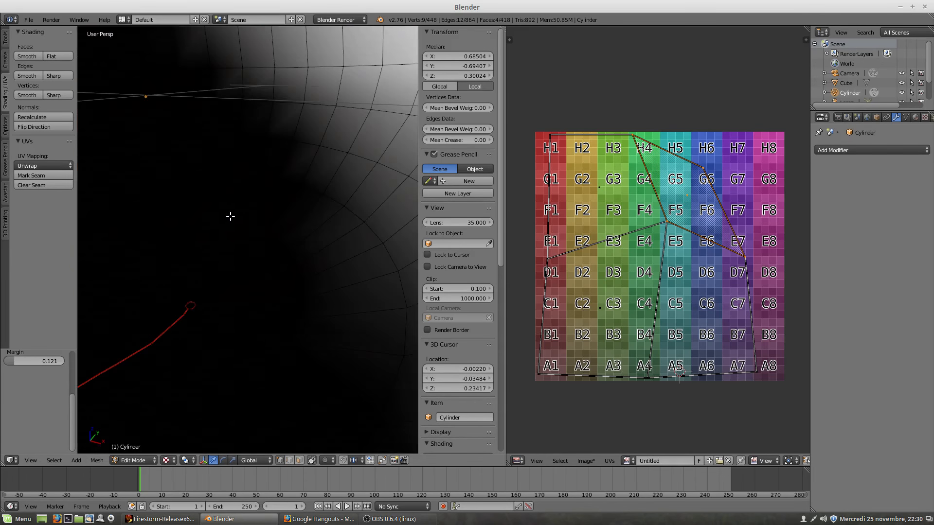
{"action": "scroll", "coordinate": [230, 216], "scroll_direction": "down", "scroll_amount": 5}
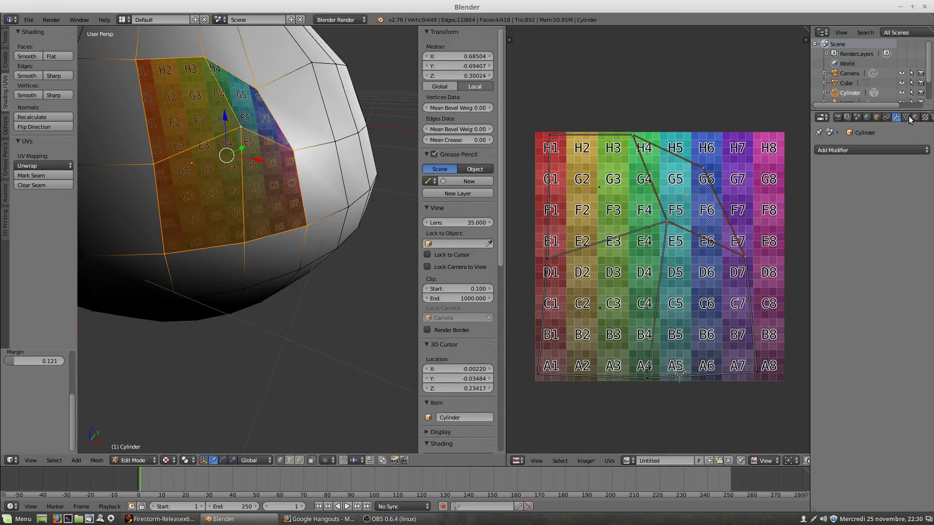
Open the Cylinder's material settings and examine how the Color Grid lies across the four distorted faces.
{"action": "left_click", "coordinate": [915, 118]}
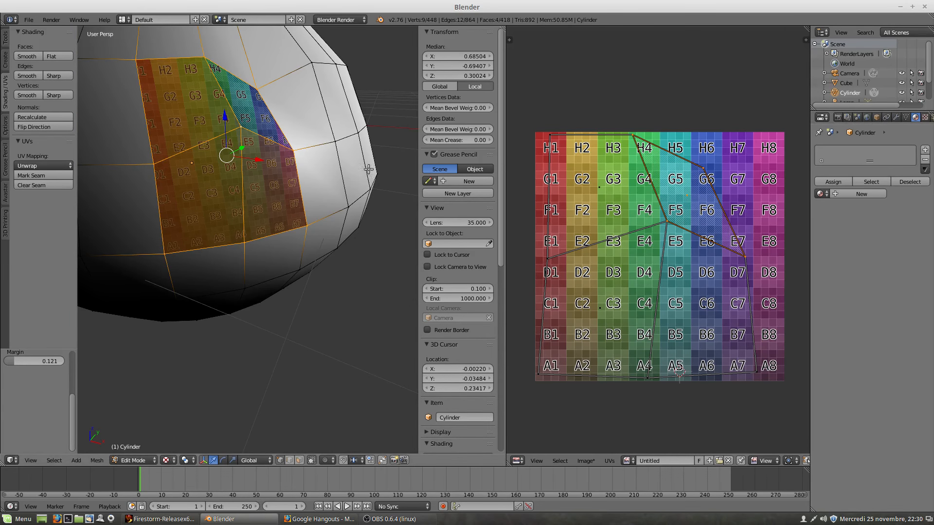
{"action": "scroll", "coordinate": [257, 190], "scroll_direction": "down", "scroll_amount": 3}
{"action": "scroll", "coordinate": [239, 187], "scroll_direction": "up", "scroll_amount": 8}
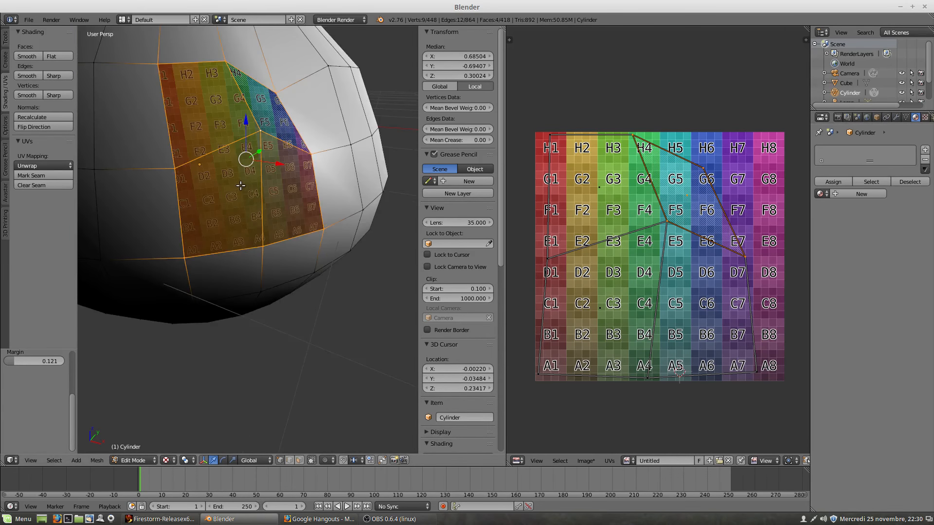
{"action": "scroll", "coordinate": [237, 191], "scroll_direction": "down", "scroll_amount": 6}
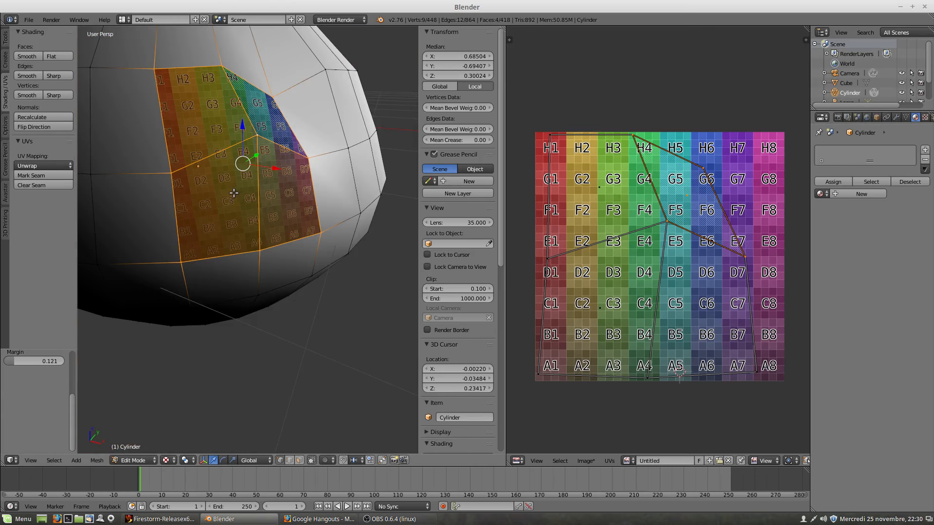
Move the lower corner vertex of the textured faces inward on the Cylinder, then return it close to its original corner.
{"action": "middle_click_drag", "start_coordinate": [293, 173], "coordinate": [309, 189], "text": "shift"}
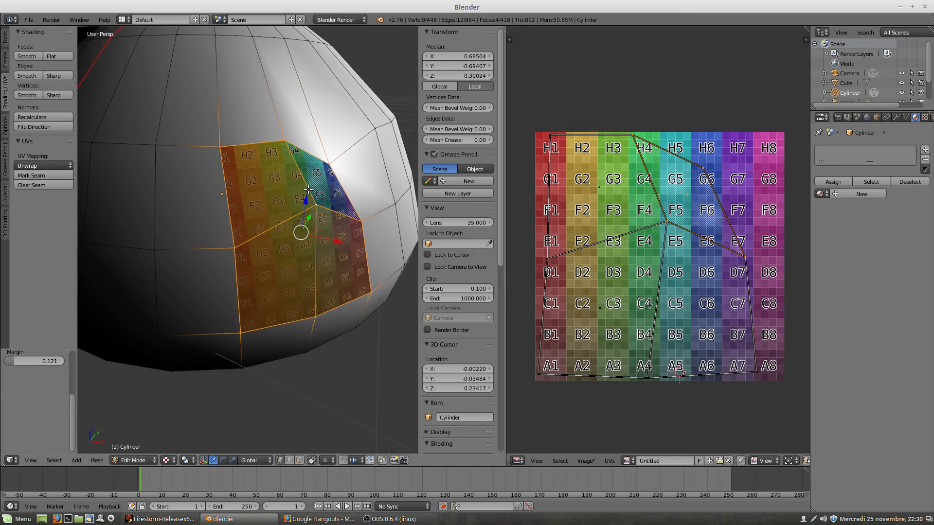
{"action": "middle_click_drag", "start_coordinate": [281, 239], "coordinate": [257, 228]}
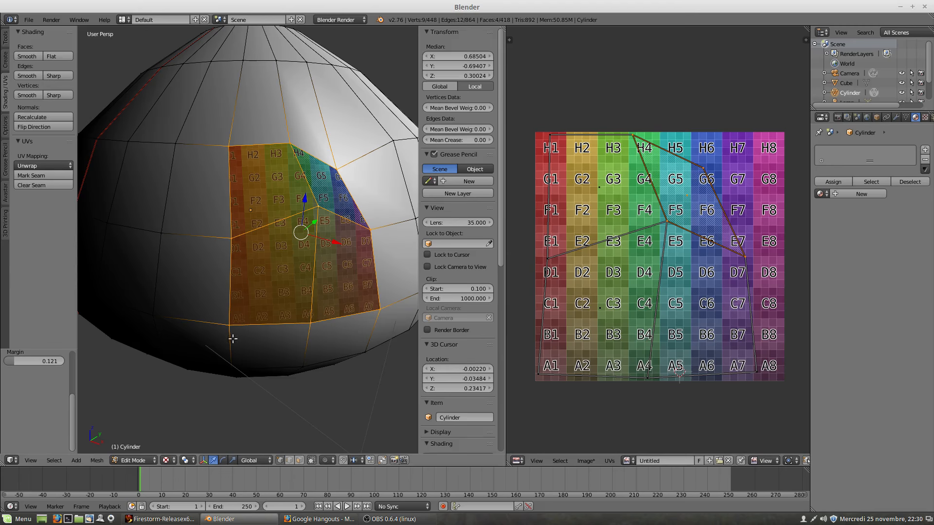
{"action": "right_click", "coordinate": [229, 324]}
{"action": "key", "text": "g"}
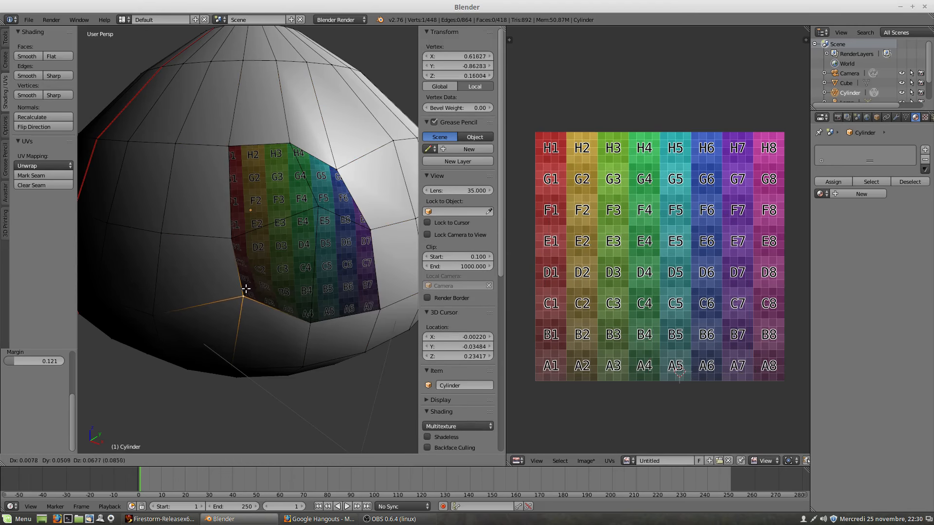
{"action": "left_click", "coordinate": [258, 297]}
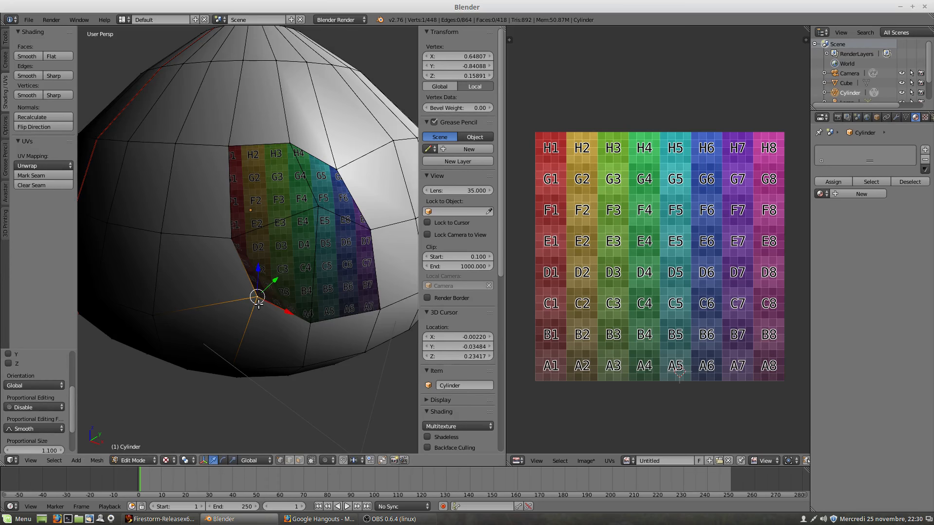
{"action": "left_click_drag", "start_coordinate": [250, 298], "coordinate": [222, 329]}
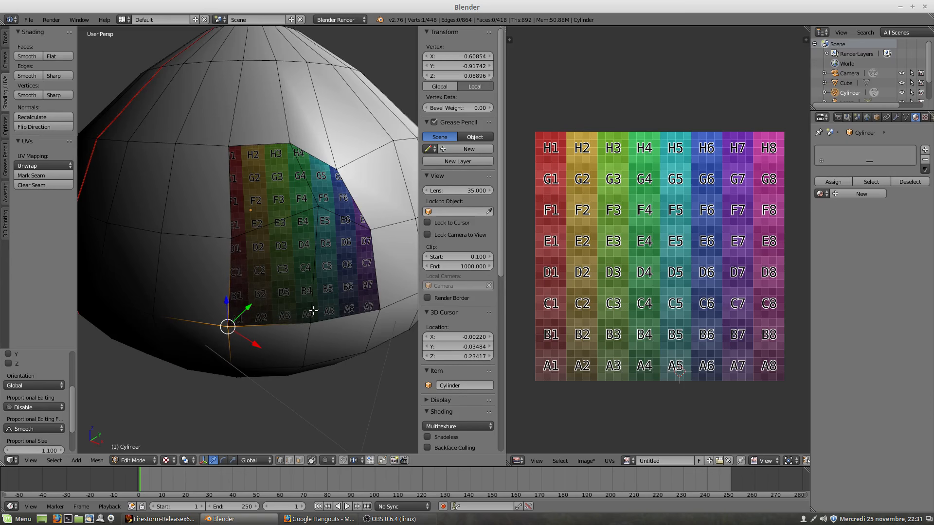
Reselect the four Color Grid faces of the Cylinder and switch the mesh to vertex selection.
{"action": "key", "text": "a"}
{"action": "key", "text": "a"}
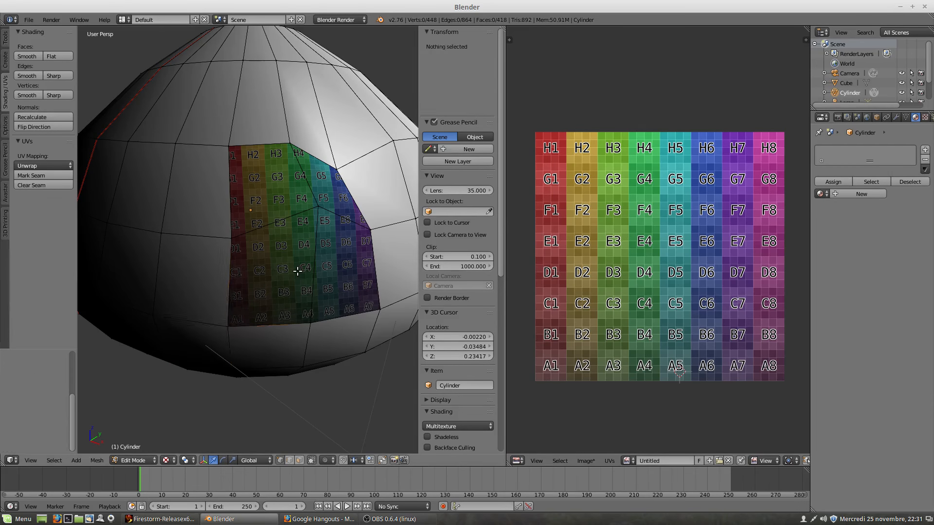
{"action": "key", "text": "a"}
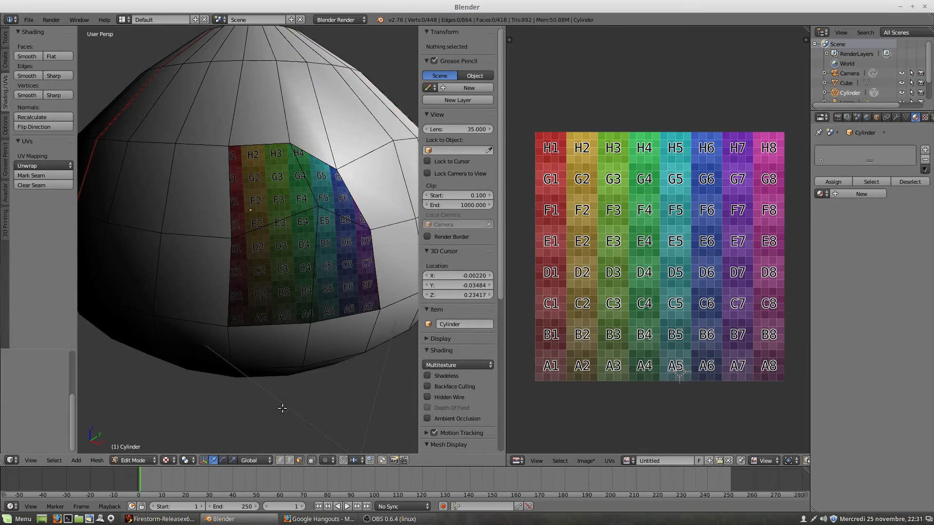
{"action": "right_click", "coordinate": [279, 273]}
{"action": "right_click", "coordinate": [333, 275], "text": "shift"}
{"action": "right_click", "coordinate": [338, 194], "text": "shift"}
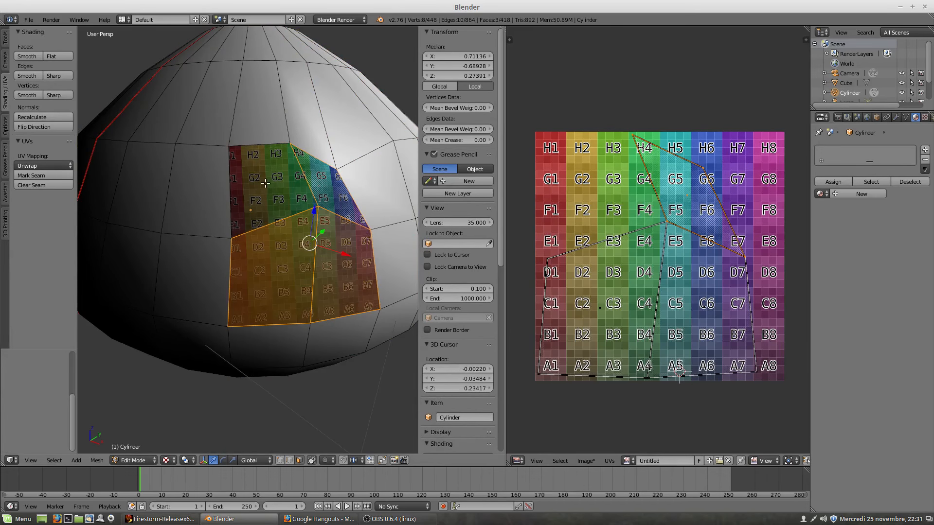
{"action": "right_click", "coordinate": [265, 184], "text": "shift"}
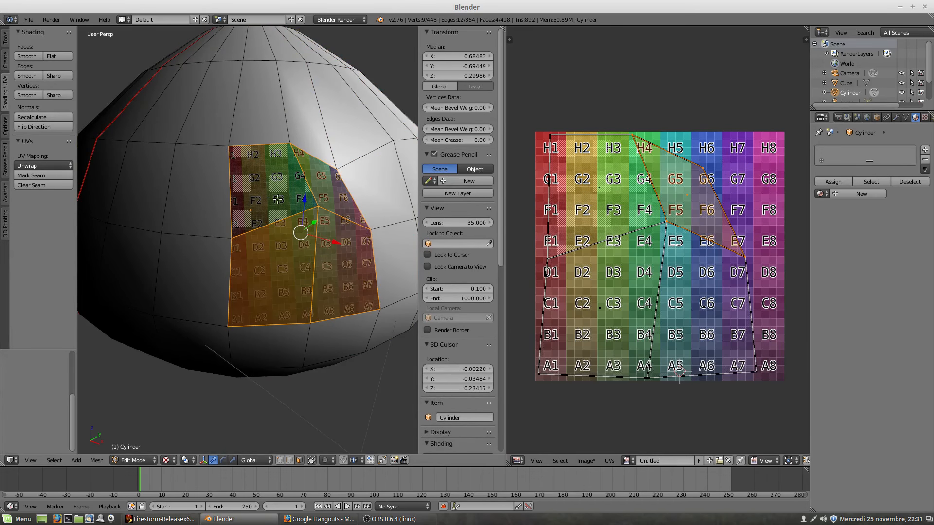
{"action": "right_click", "coordinate": [664, 221]}
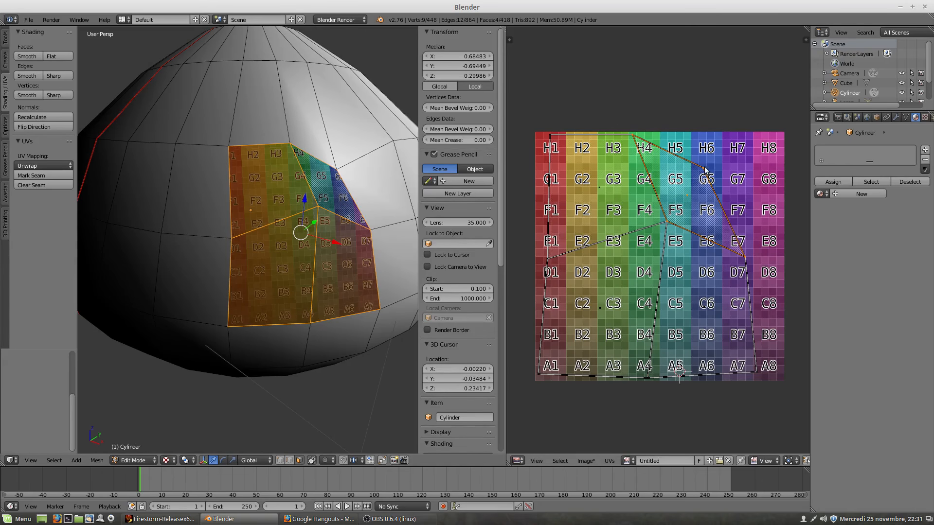
{"action": "left_click", "coordinate": [280, 460]}
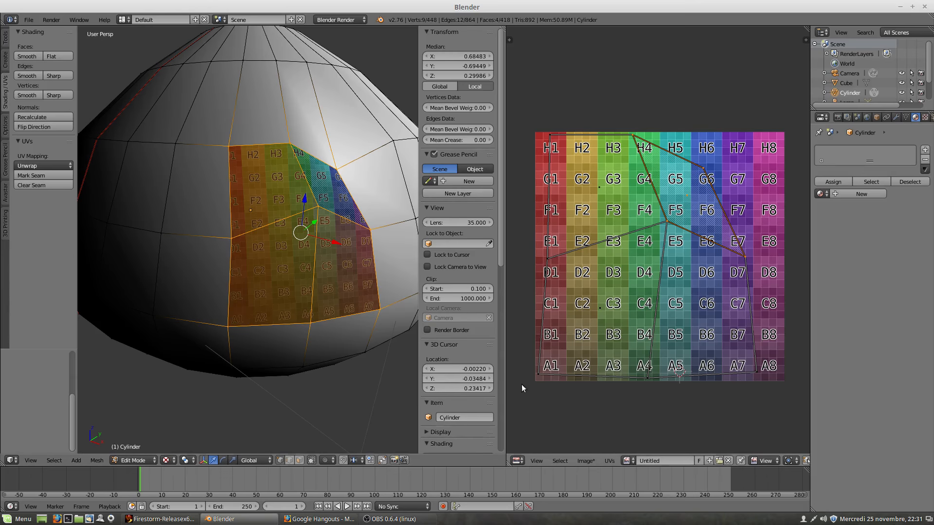
Try shifting the lower UV face around square A1 across the Color Grid, then return it to its starting place.
{"action": "right_click", "coordinate": [539, 375]}
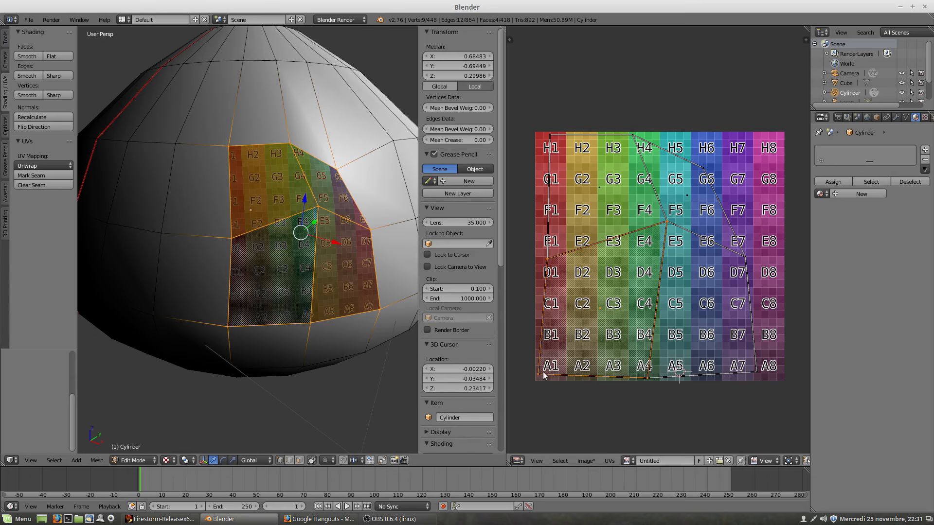
{"action": "key", "text": "g"}
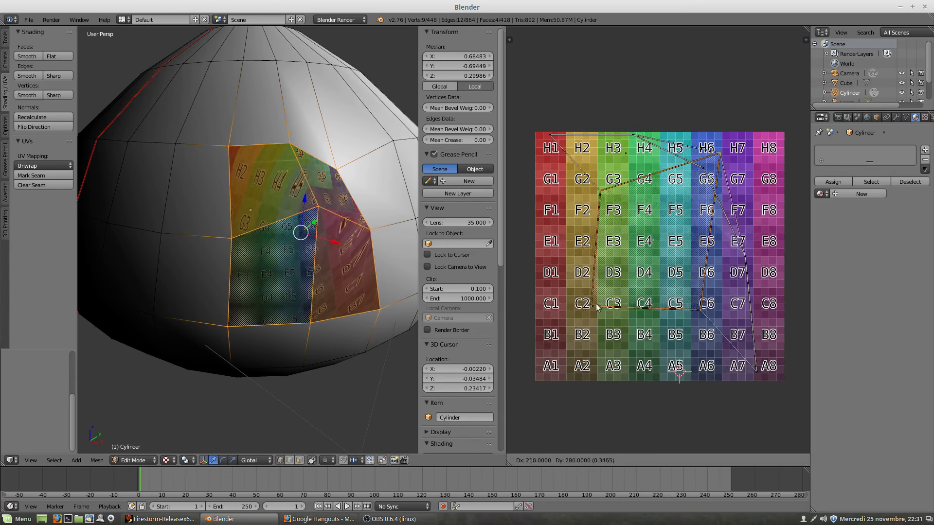
{"action": "left_click", "coordinate": [546, 368]}
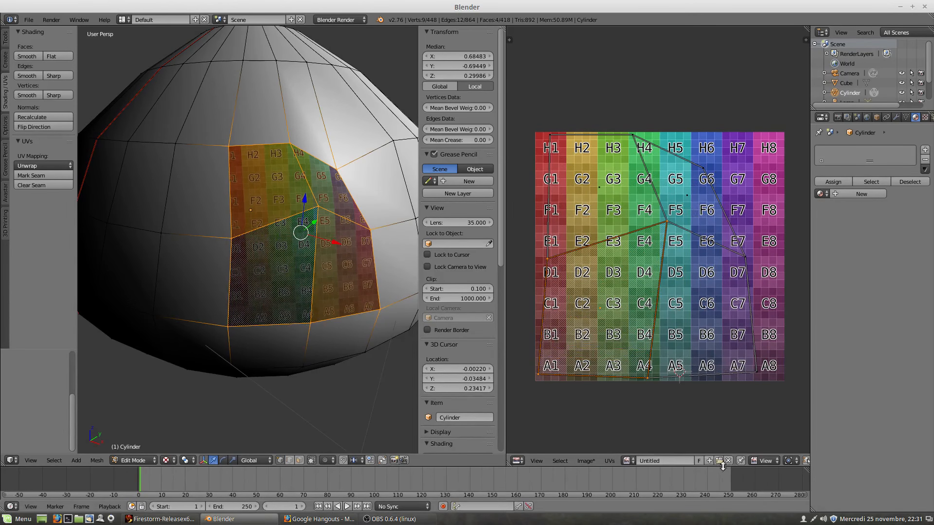
Set the UV editor's selection mode to vertex.
{"action": "middle_click_drag", "start_coordinate": [776, 457], "coordinate": [633, 457]}
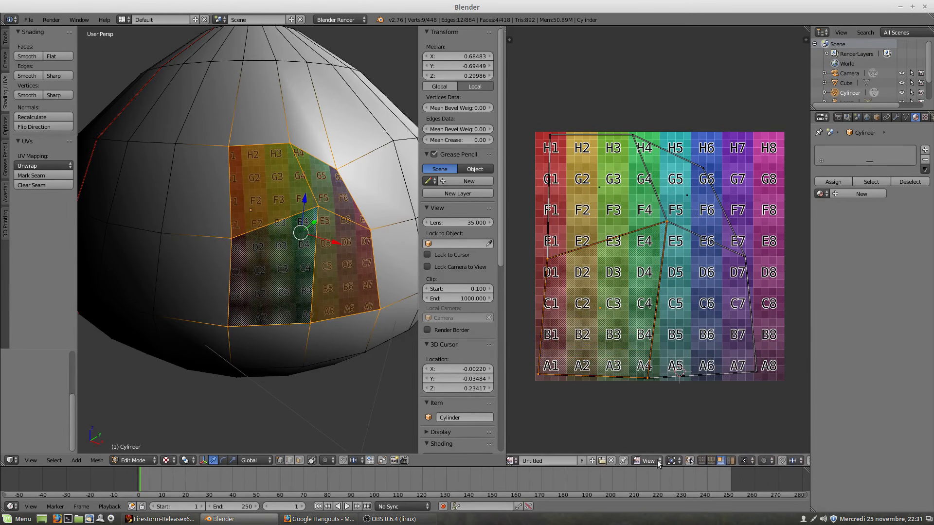
{"action": "left_click", "coordinate": [701, 462]}
{"action": "left_click", "coordinate": [721, 462]}
{"action": "left_click", "coordinate": [702, 462]}
{"action": "right_click", "coordinate": [589, 463]}
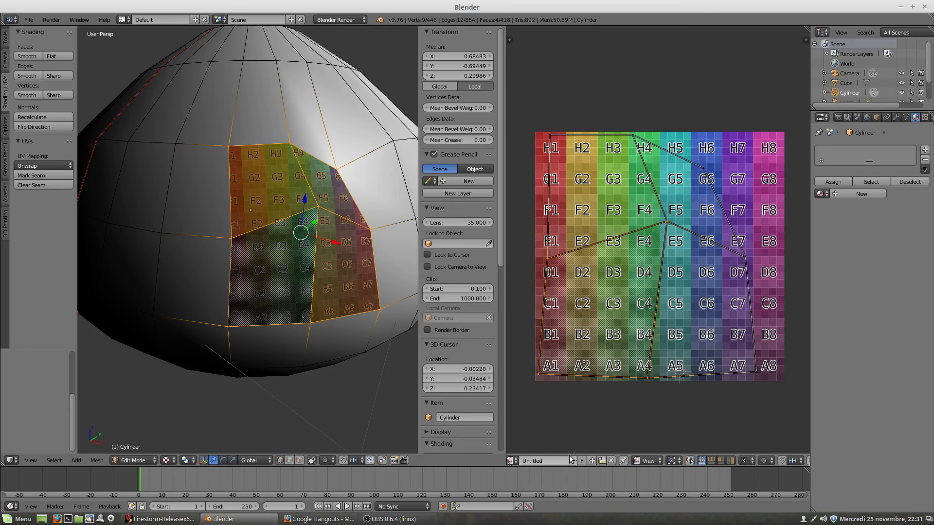
{"action": "middle_click_drag", "start_coordinate": [565, 458], "coordinate": [536, 461]}
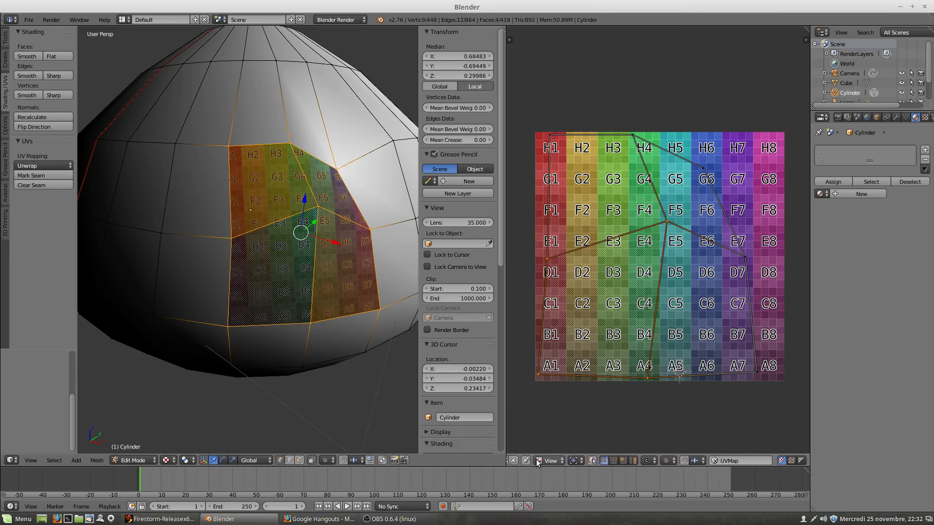
{"action": "middle_click_drag", "start_coordinate": [627, 461], "coordinate": [667, 464]}
{"action": "middle_click_drag", "start_coordinate": [582, 459], "coordinate": [561, 460]}
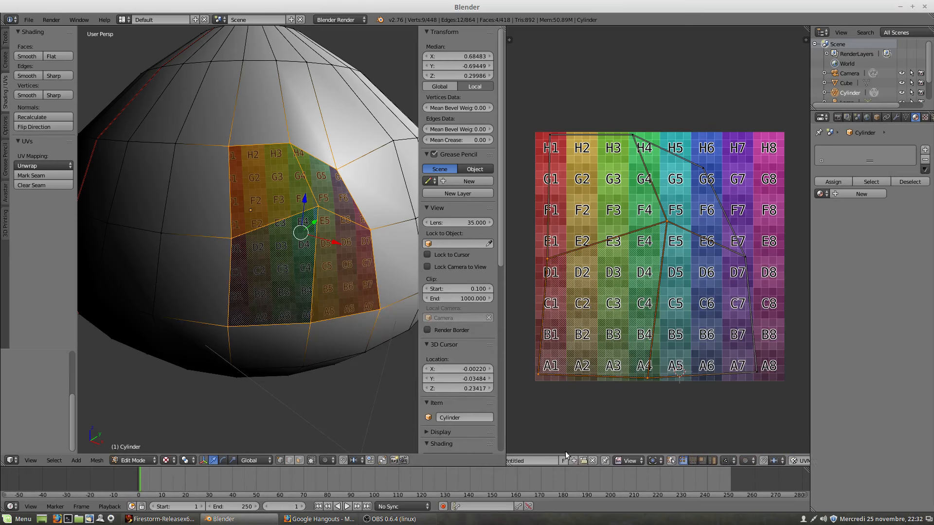
{"action": "middle_click_drag", "start_coordinate": [629, 461], "coordinate": [569, 462]}
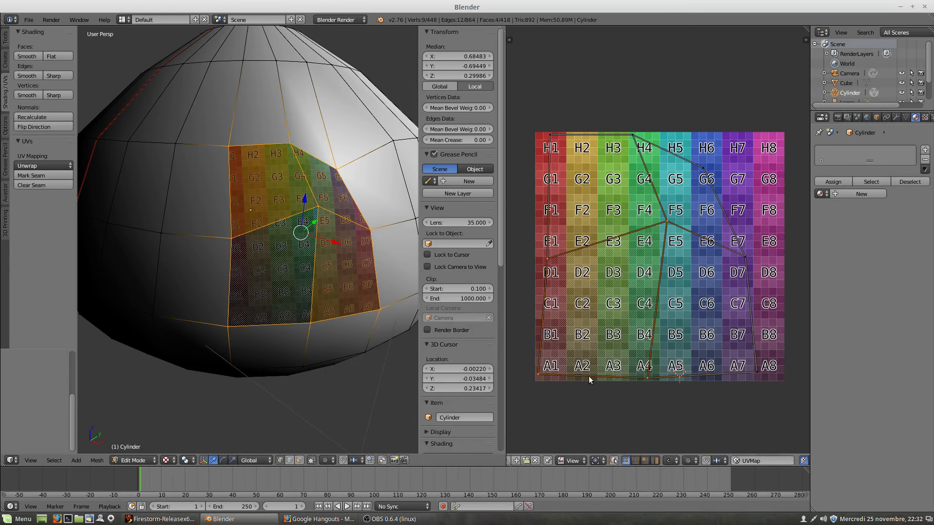
Move the UV corner vertex at square A1 inward to square B2 to distort the grid on the lower face.
{"action": "left_click", "coordinate": [536, 373]}
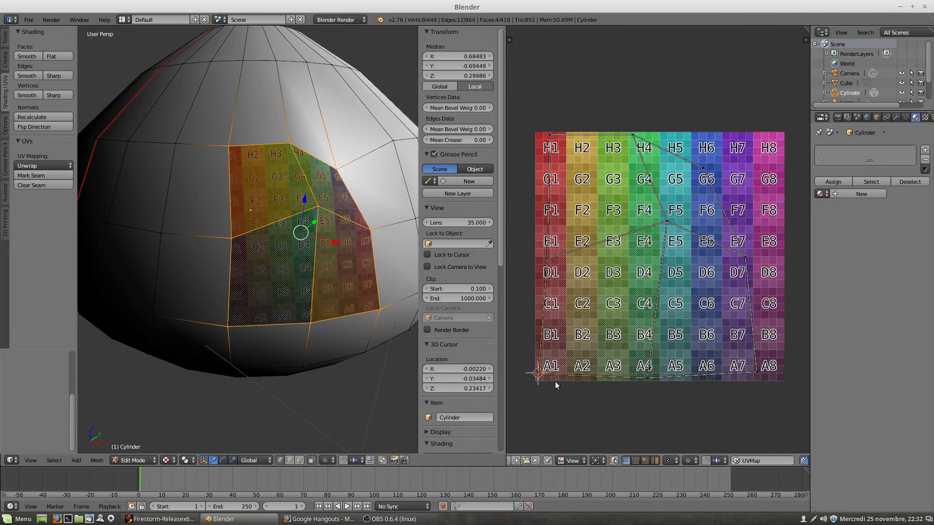
{"action": "key", "text": "g"}
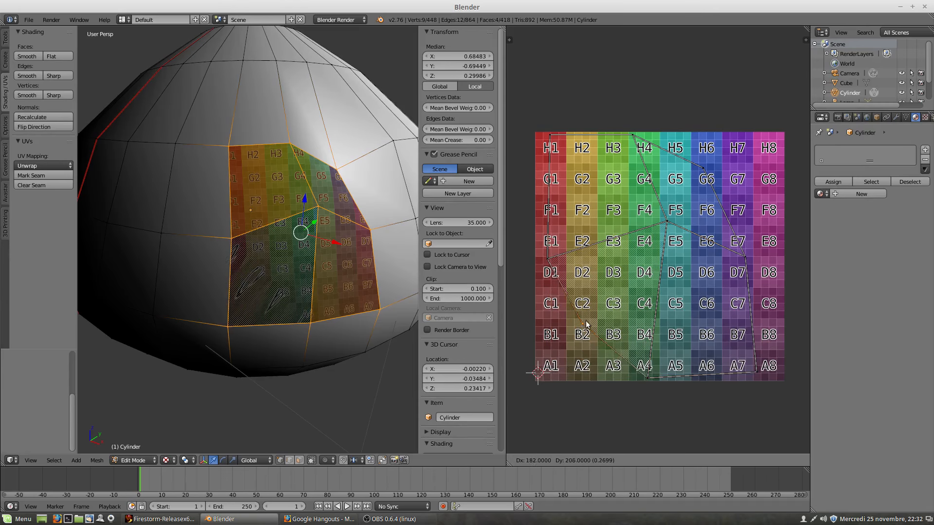
{"action": "left_click", "coordinate": [580, 324]}
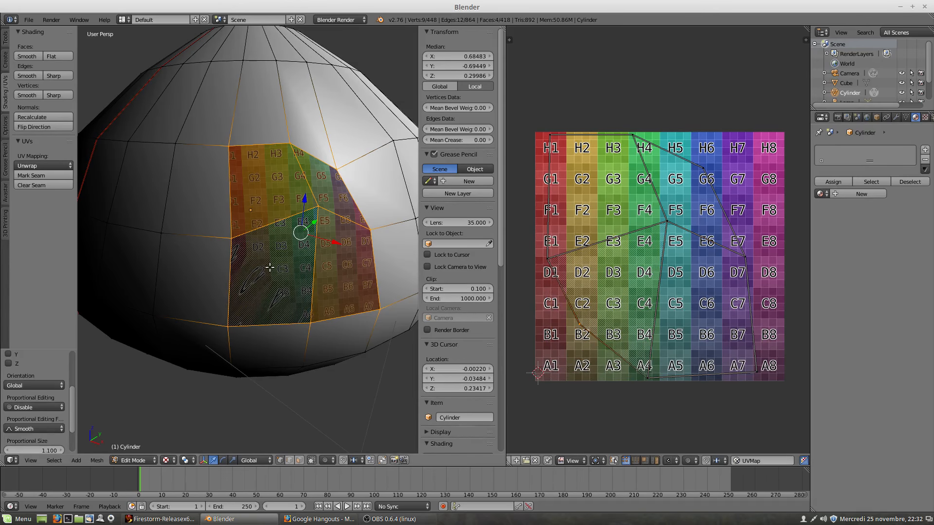
{"action": "key", "text": "g"}
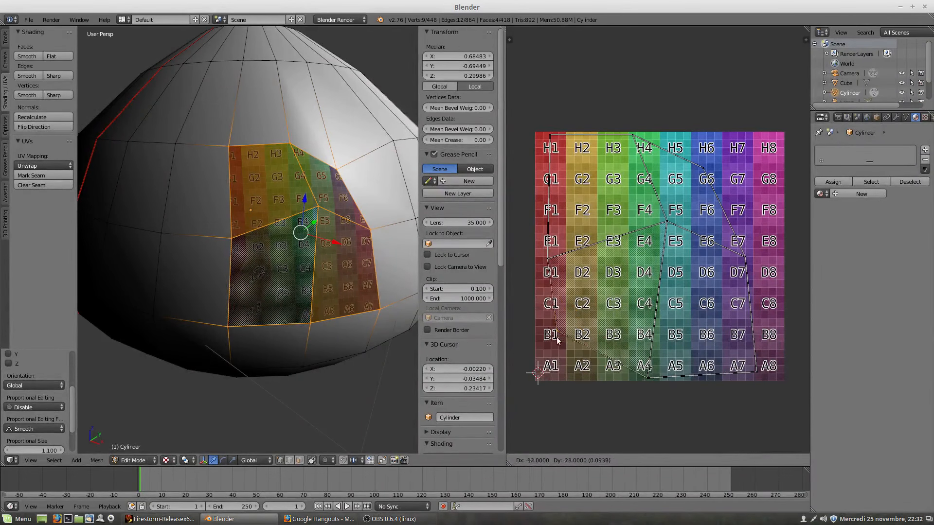
{"action": "right_click", "coordinate": [558, 360]}
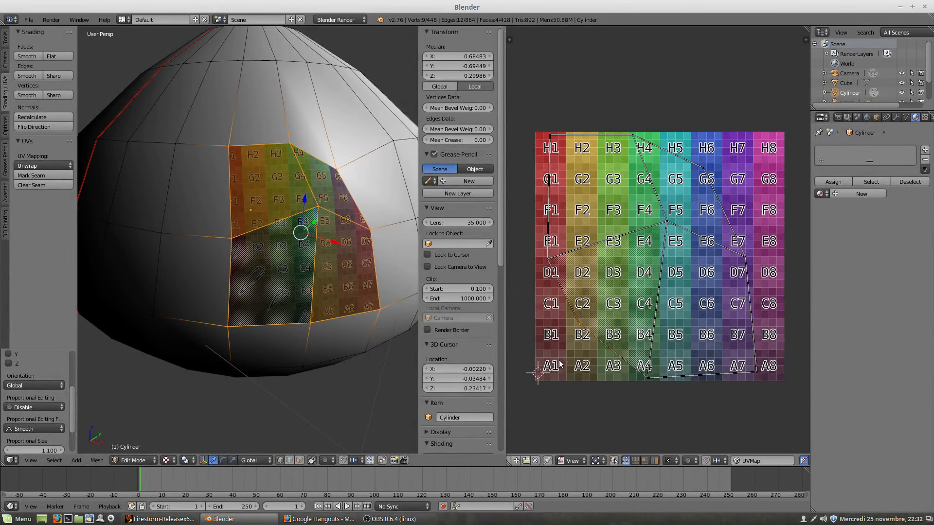
Unwrap the four faces again and straighten their UV vertices into a rectangular two-by-two layout across columns 1 to 7.
{"action": "key", "text": "u"}
{"action": "left_click", "coordinate": [309, 227]}
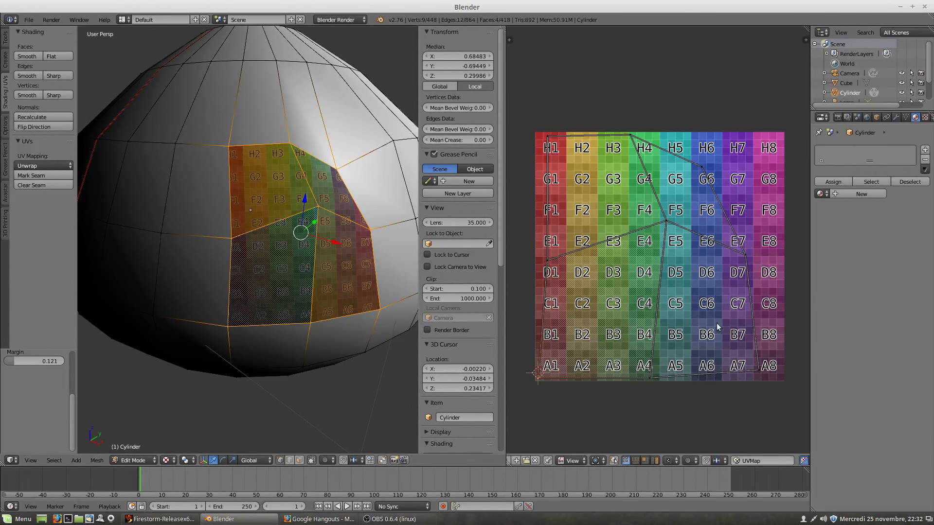
{"action": "mouse_move", "coordinate": [542, 376]}
{"action": "right_mouse_down"}
{"action": "mouse_move", "coordinate": [536, 381]}
{"action": "mouse_move", "coordinate": [544, 378]}
{"action": "right_mouse_up"}
{"action": "right_click", "coordinate": [546, 262]}
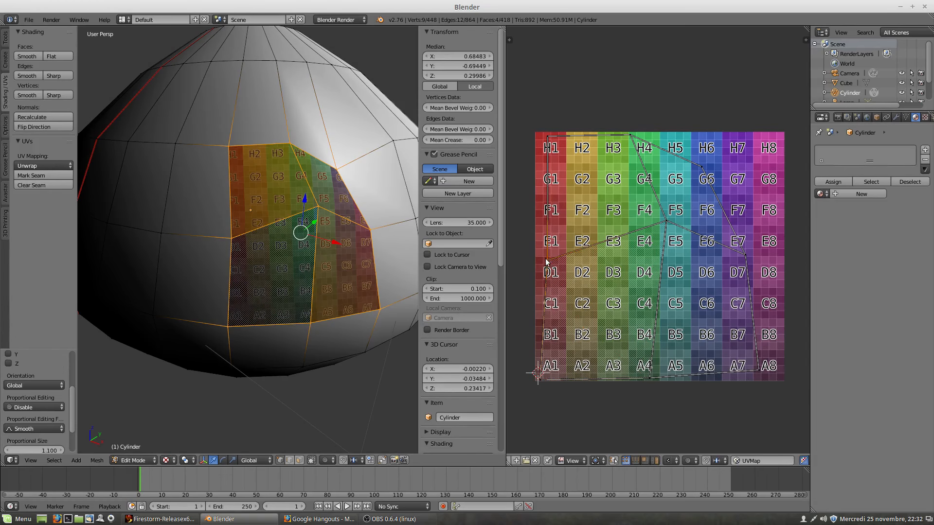
{"action": "right_click_drag", "start_coordinate": [541, 258], "coordinate": [536, 258]}
{"action": "right_click_drag", "start_coordinate": [545, 133], "coordinate": [541, 133]}
{"action": "right_click_drag", "start_coordinate": [705, 169], "coordinate": [753, 137]}
{"action": "right_click_drag", "start_coordinate": [666, 221], "coordinate": [631, 256]}
{"action": "right_click_drag", "start_coordinate": [650, 378], "coordinate": [634, 379]}
{"action": "right_click_drag", "start_coordinate": [759, 370], "coordinate": [751, 377]}
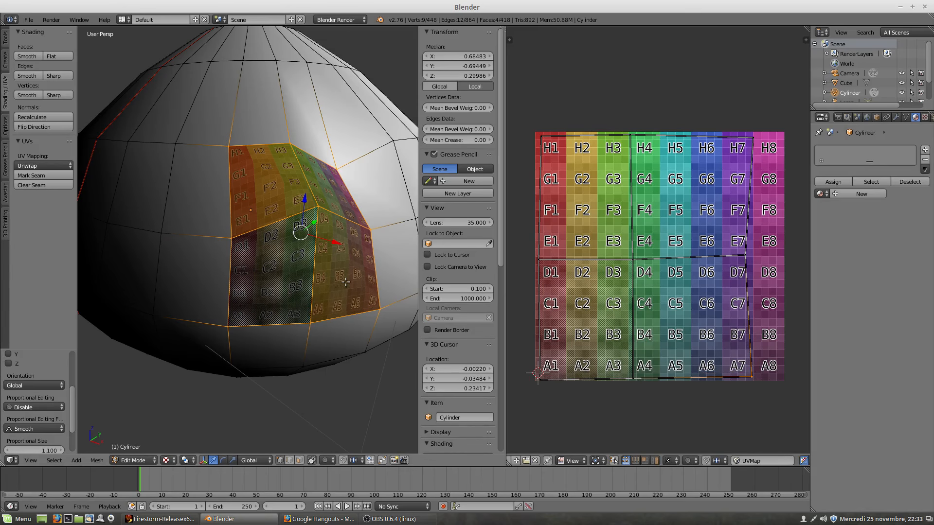
{"action": "right_click_drag", "start_coordinate": [746, 251], "coordinate": [751, 254]}
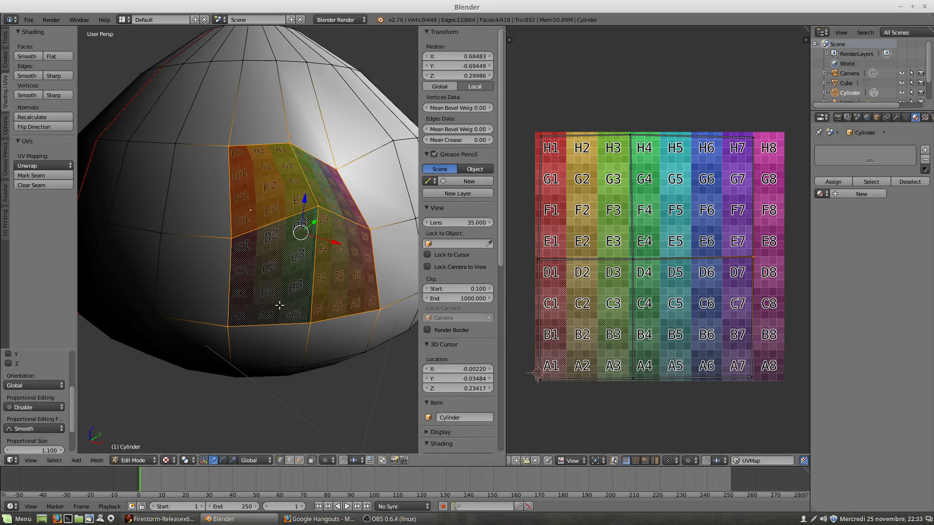
Inspect the stretched grid on the four faces, then unwrap them again to replace the straightened UV layout.
{"action": "scroll", "coordinate": [278, 295], "scroll_direction": "up", "scroll_amount": 3}
{"action": "scroll", "coordinate": [273, 301], "scroll_direction": "down", "scroll_amount": 3}
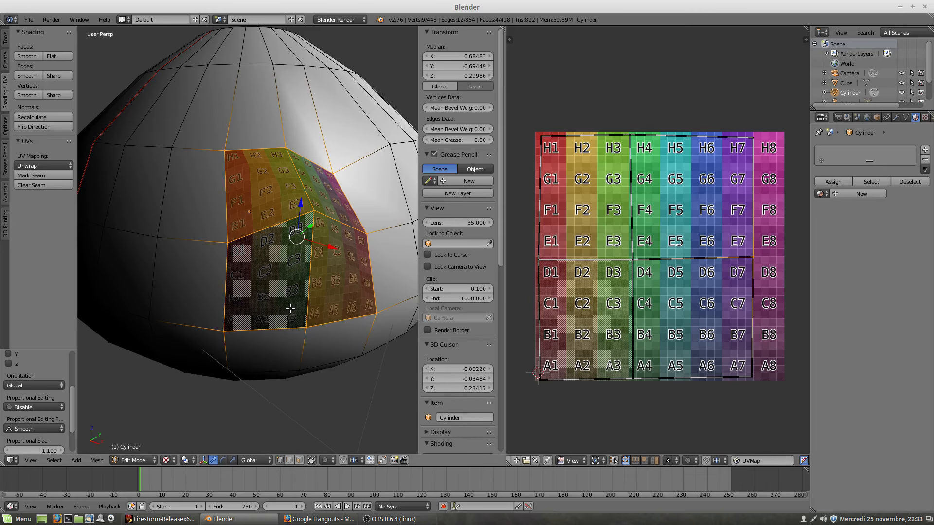
{"action": "middle_click_drag", "start_coordinate": [292, 305], "coordinate": [347, 201]}
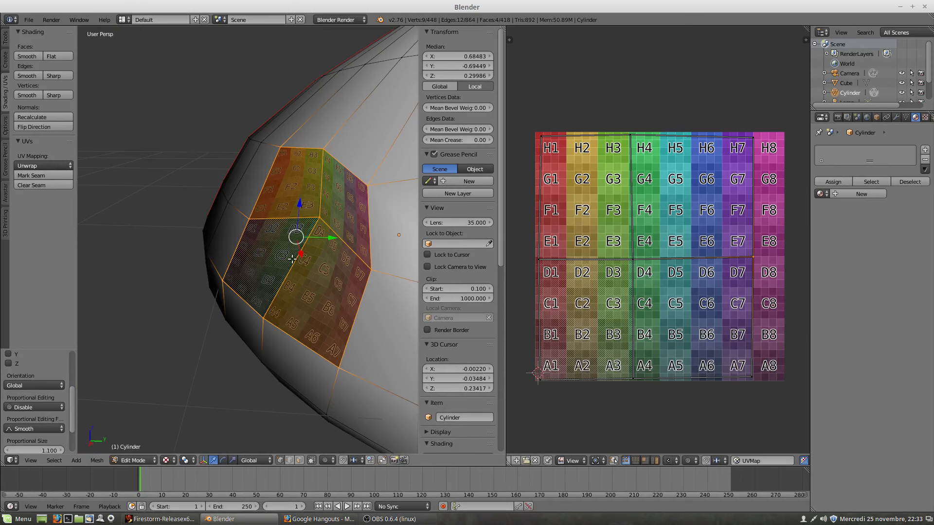
{"action": "middle_click_drag", "start_coordinate": [284, 287], "coordinate": [292, 228]}
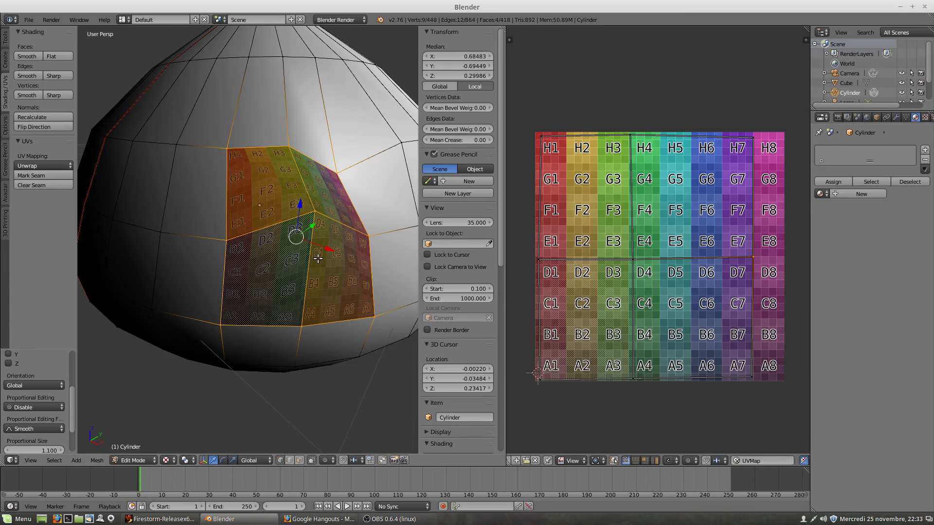
{"action": "middle_click_drag", "start_coordinate": [312, 227], "coordinate": [333, 304]}
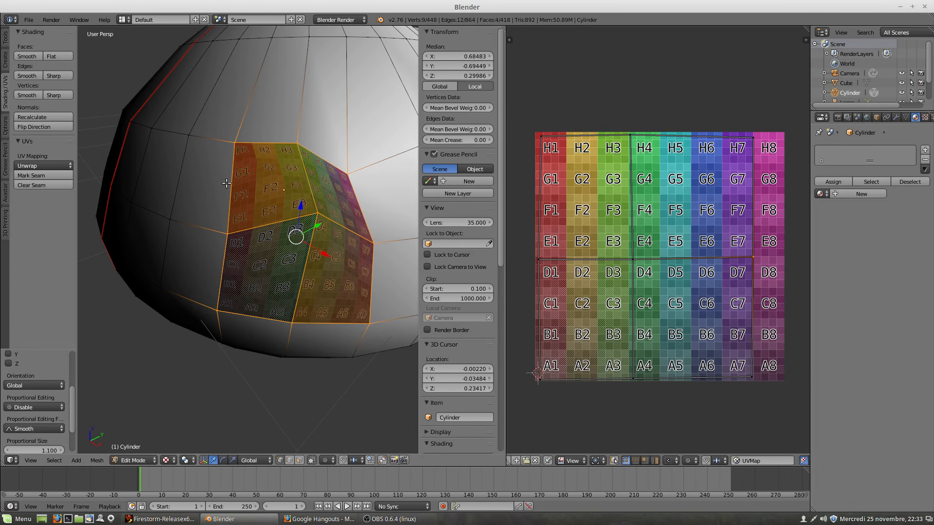
{"action": "left_click", "coordinate": [36, 165]}
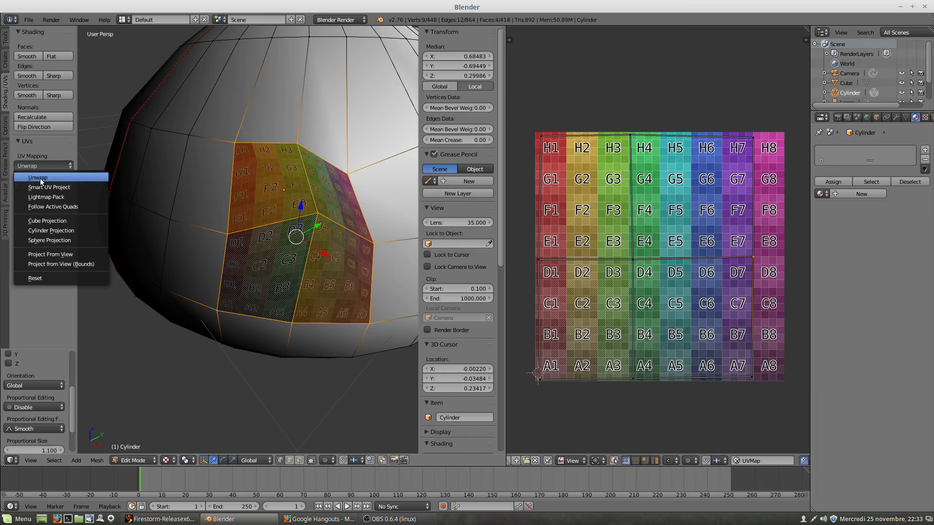
{"action": "left_click", "coordinate": [40, 178]}
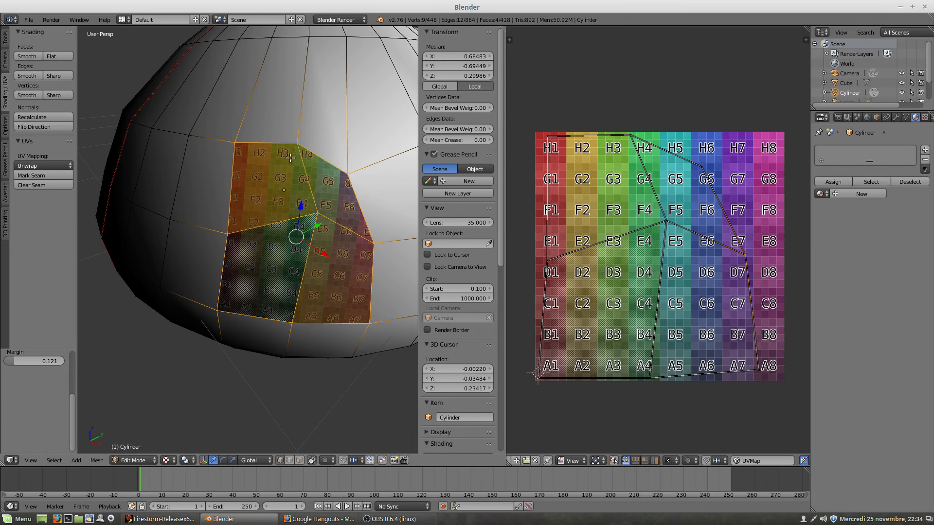
{"action": "scroll", "coordinate": [265, 219], "scroll_direction": "up", "scroll_amount": 7}
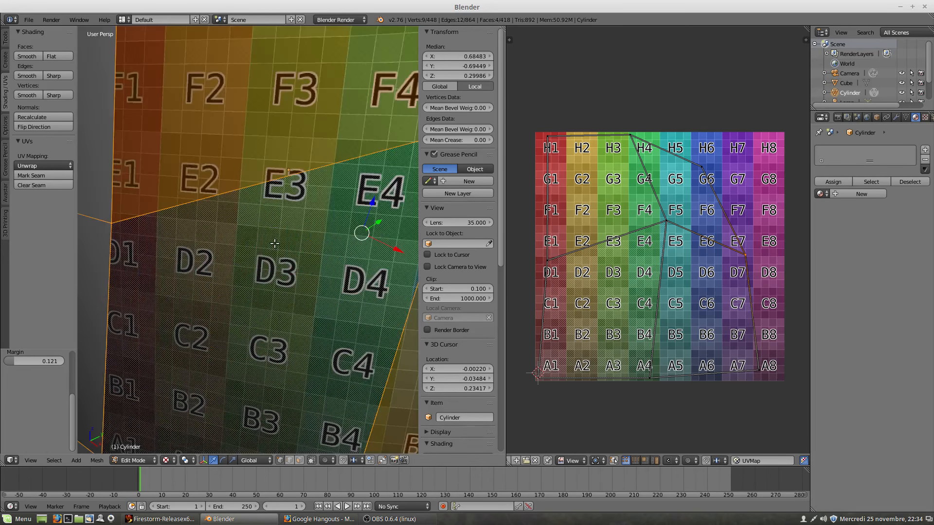
Straighten the four faces' UV vertices into a rectangular two-by-two layout, with the centre vertex between D3 and D4 and the outer edge in column 7.
{"action": "scroll", "coordinate": [275, 243], "scroll_direction": "down", "scroll_amount": 6}
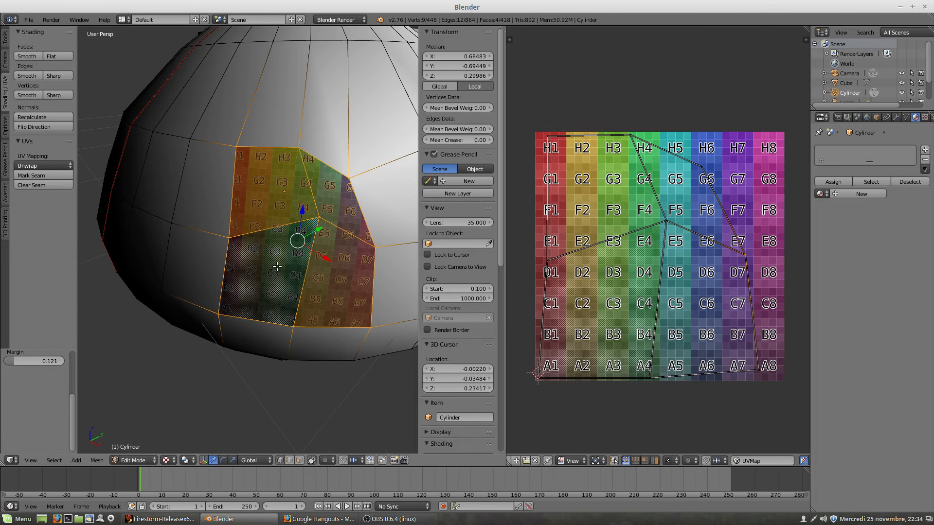
{"action": "right_click", "coordinate": [702, 163]}
{"action": "key", "text": "g"}
{"action": "left_click", "coordinate": [751, 141]}
{"action": "right_click", "coordinate": [666, 222]}
{"action": "key", "text": "g"}
{"action": "left_click", "coordinate": [589, 257]}
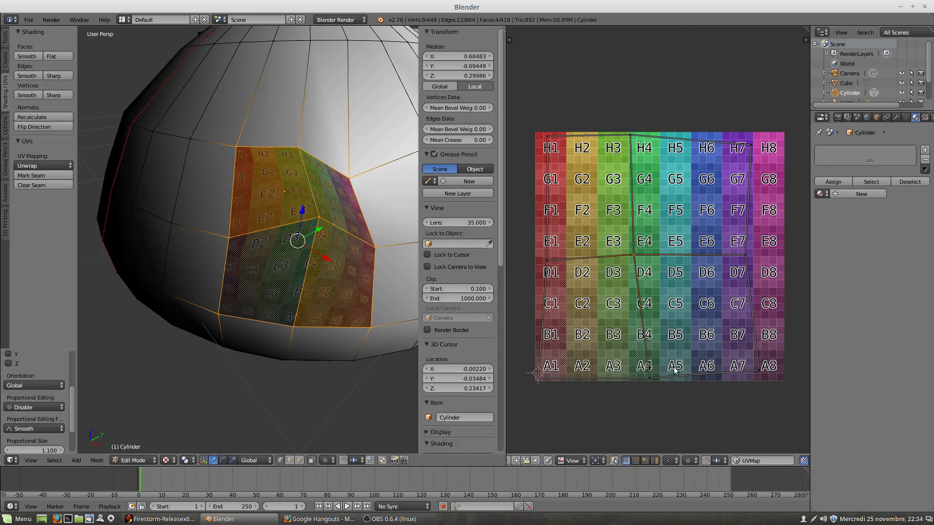
{"action": "right_click_drag", "start_coordinate": [653, 375], "coordinate": [635, 374]}
{"action": "right_click_drag", "start_coordinate": [766, 373], "coordinate": [752, 376]}
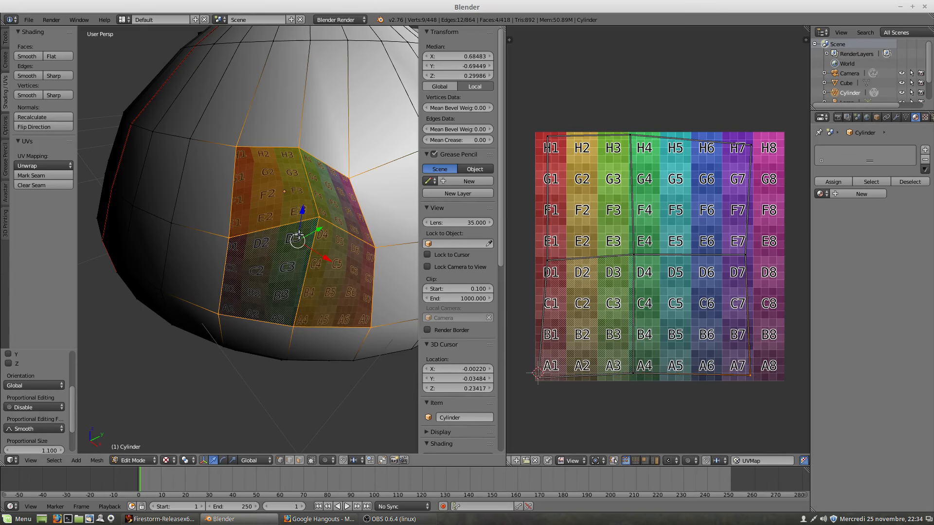
Move the centre, lower-middle, upper-corner, upper-middle and left-middle mesh vertices of the textured patch so its four faces become evenly shaped.
{"action": "right_click_drag", "start_coordinate": [317, 219], "coordinate": [292, 239]}
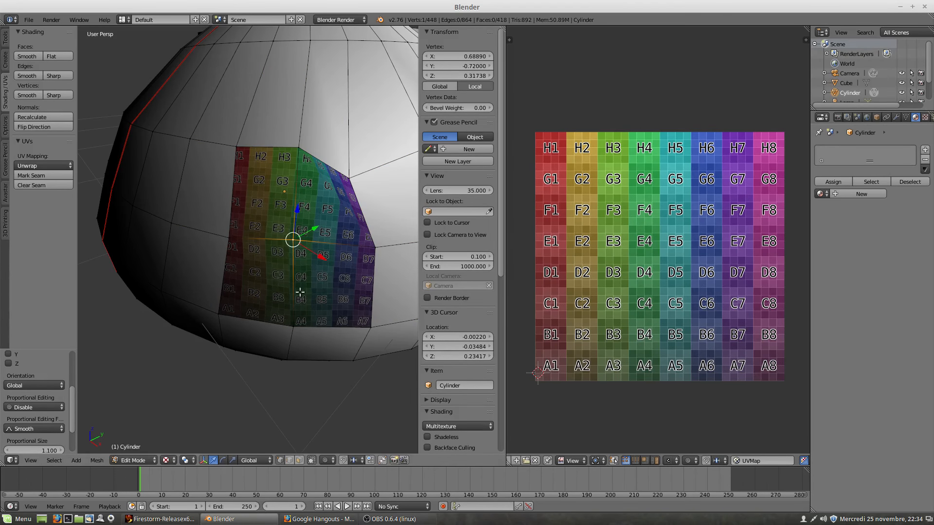
{"action": "right_click_drag", "start_coordinate": [292, 321], "coordinate": [285, 323]}
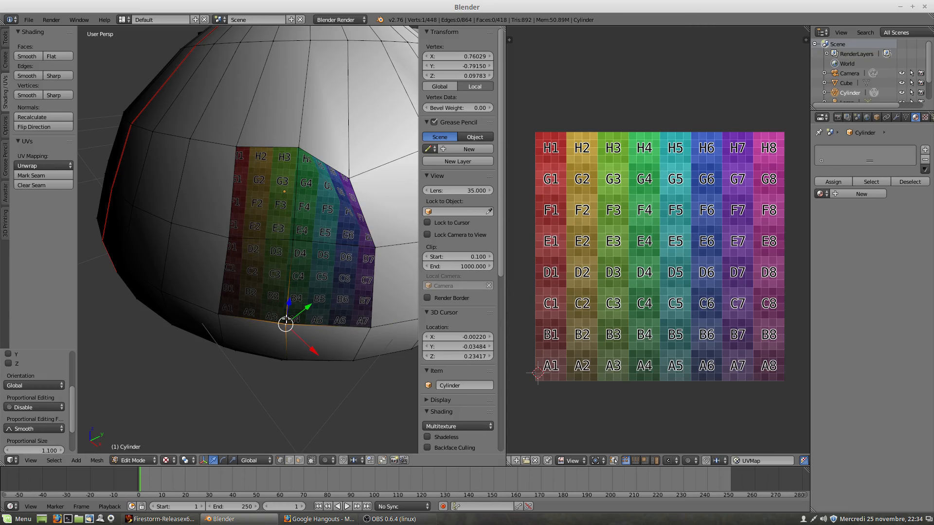
{"action": "right_click_drag", "start_coordinate": [349, 179], "coordinate": [380, 161]}
{"action": "right_click_drag", "start_coordinate": [305, 156], "coordinate": [305, 154]}
{"action": "right_click_drag", "start_coordinate": [232, 232], "coordinate": [223, 232]}
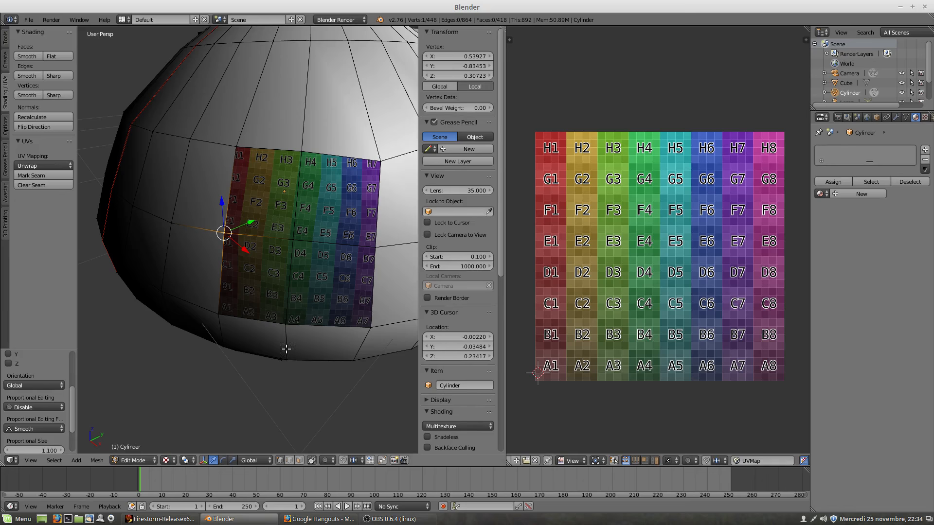
Select and unwrap the four reshaped faces again, then shift the UV vertices near E7 and H7 outward to align that edge.
{"action": "left_click", "coordinate": [299, 459]}
{"action": "right_click", "coordinate": [267, 228]}
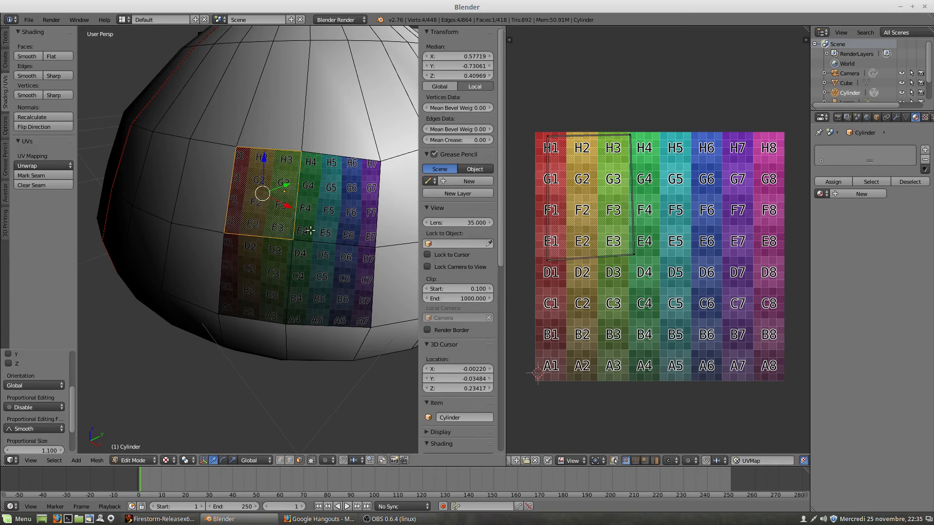
{"action": "right_click", "coordinate": [309, 230], "text": "shift"}
{"action": "right_click", "coordinate": [335, 282], "text": "shift"}
{"action": "right_click", "coordinate": [266, 282], "text": "shift"}
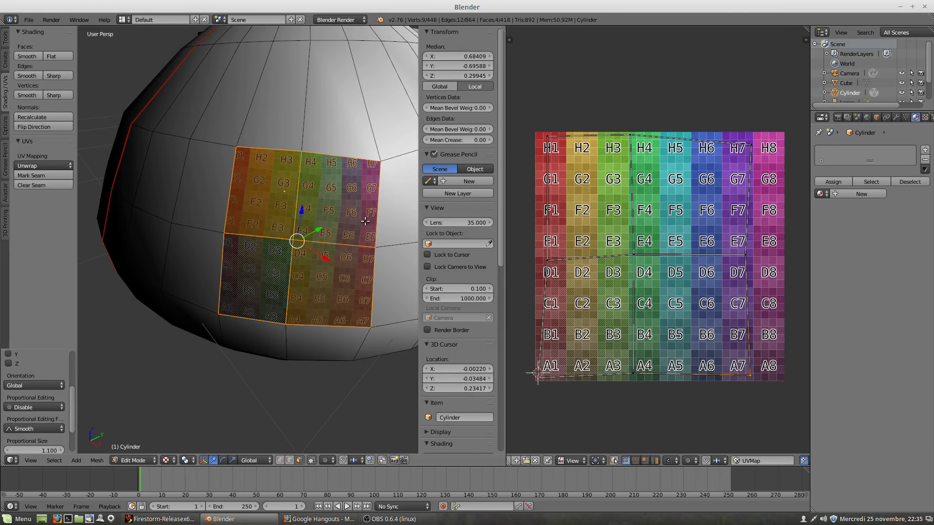
{"action": "key", "text": "u"}
{"action": "left_click", "coordinate": [303, 227]}
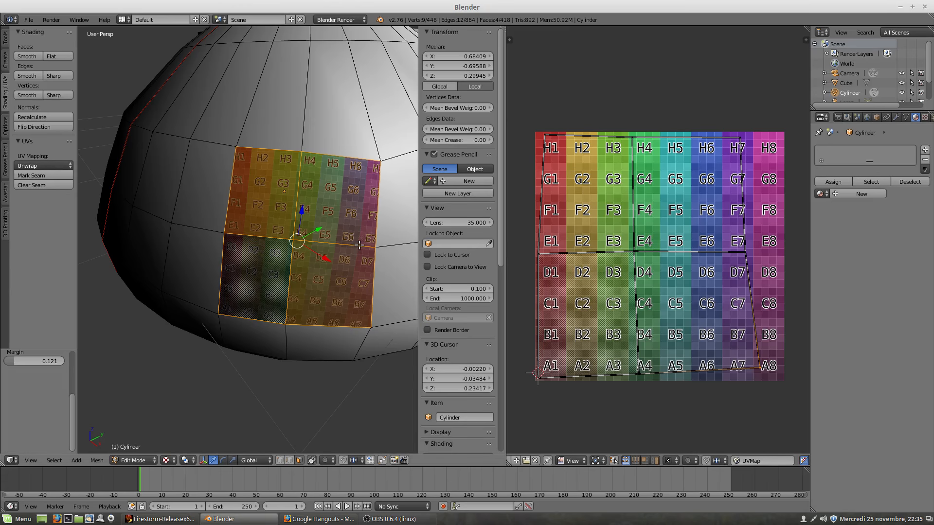
{"action": "right_click_drag", "start_coordinate": [745, 253], "coordinate": [755, 252]}
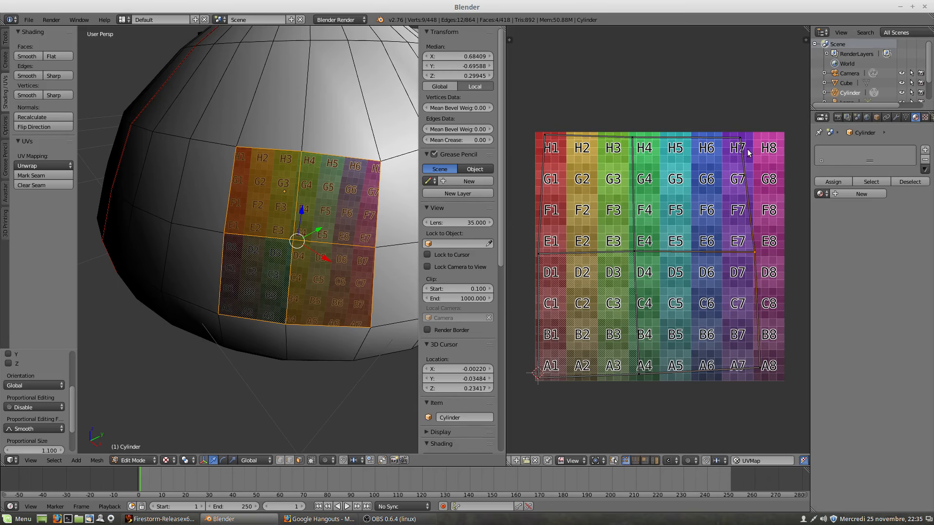
{"action": "right_click_drag", "start_coordinate": [742, 136], "coordinate": [754, 139]}
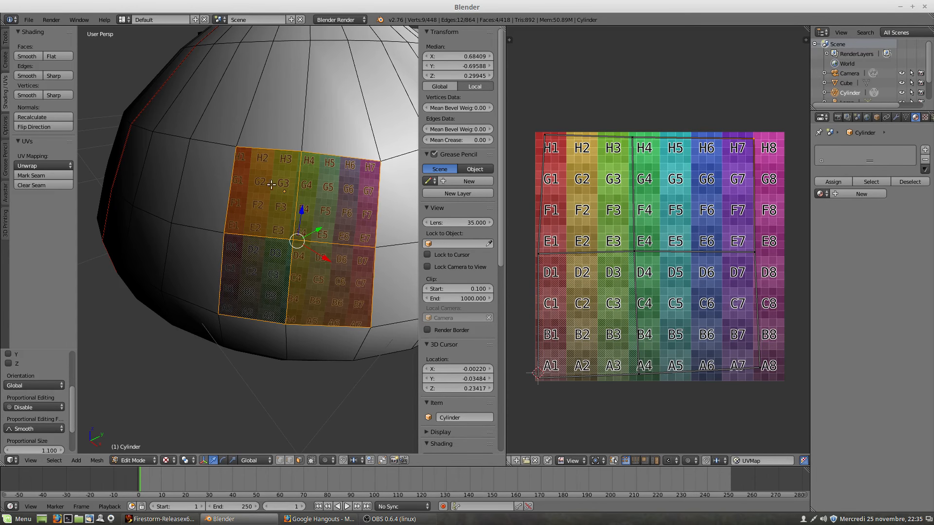
Select faces on both sides of the textured patch along its two rows, including the patch's lower faces.
{"action": "scroll", "coordinate": [301, 163], "scroll_direction": "down", "scroll_amount": 3}
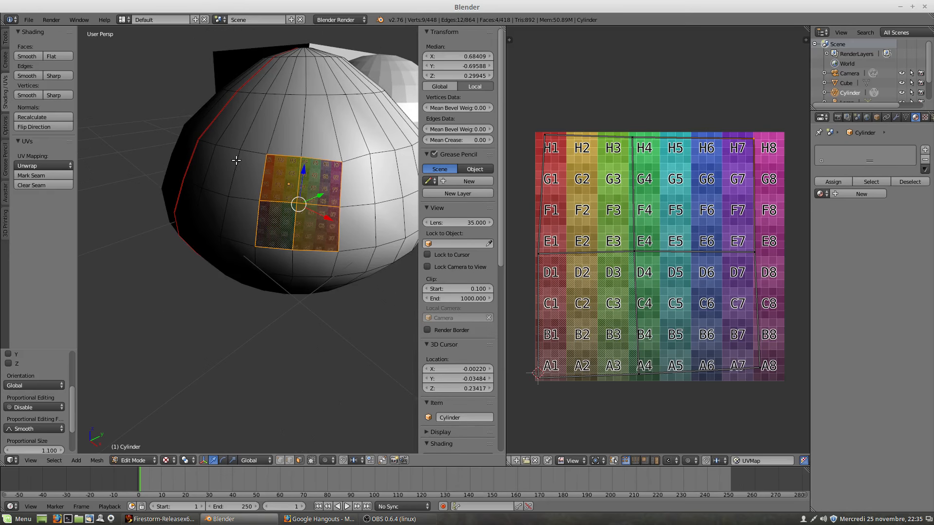
{"action": "scroll", "coordinate": [356, 211], "scroll_direction": "down", "scroll_amount": 2}
{"action": "middle_click_drag", "start_coordinate": [370, 220], "coordinate": [270, 206]}
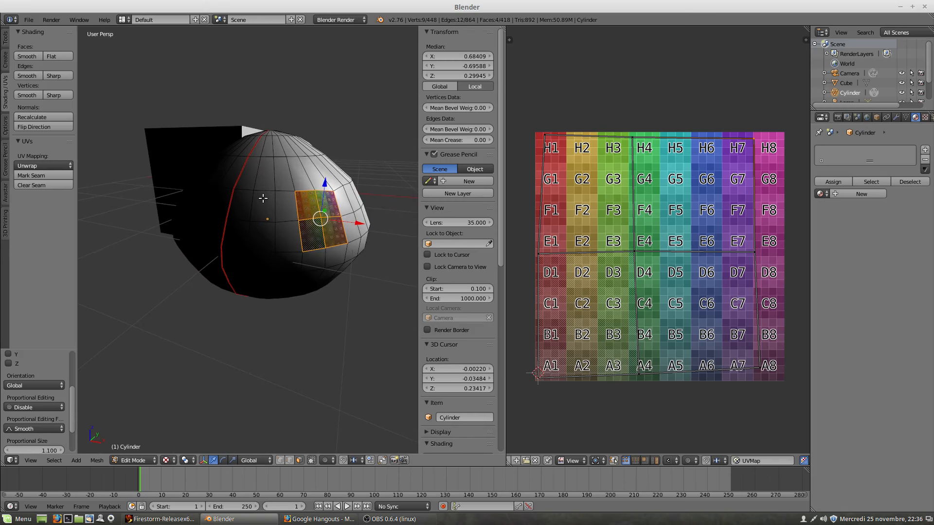
{"action": "right_click", "coordinate": [263, 204]}
{"action": "right_click", "coordinate": [285, 210], "text": "shift"}
{"action": "right_click", "coordinate": [341, 202], "text": "shift"}
{"action": "right_click", "coordinate": [358, 200], "text": "shift"}
{"action": "mouse_move", "coordinate": [349, 220]}
{"action": "middle_mouse_down"}
{"action": "mouse_move", "coordinate": [343, 227]}
{"action": "mouse_move", "coordinate": [360, 232]}
{"action": "middle_mouse_up"}
{"action": "right_click", "coordinate": [370, 228], "text": "shift"}
{"action": "right_click", "coordinate": [343, 238], "text": "shift"}
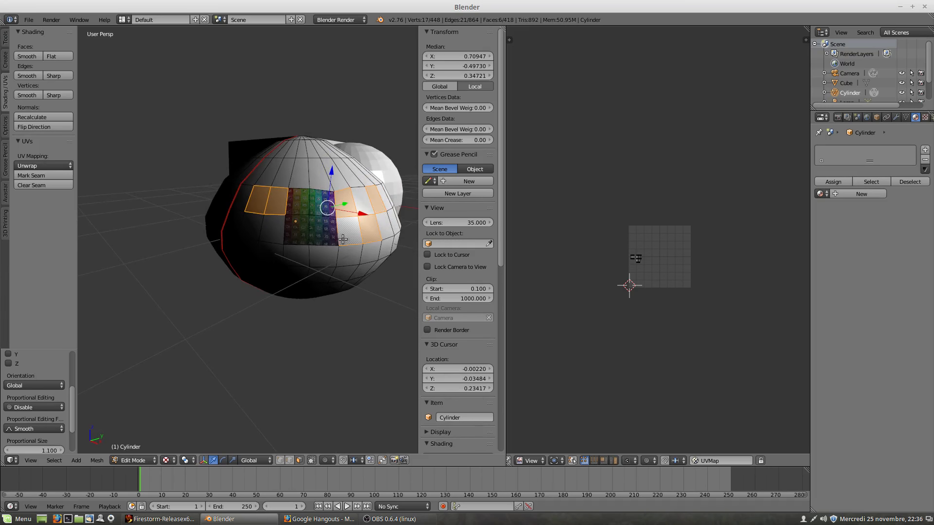
{"action": "right_click", "coordinate": [286, 231], "text": "shift"}
{"action": "right_click", "coordinate": [258, 227], "text": "shift"}
{"action": "right_click", "coordinate": [272, 229], "text": "shift"}
{"action": "right_click", "coordinate": [321, 234], "text": "shift"}
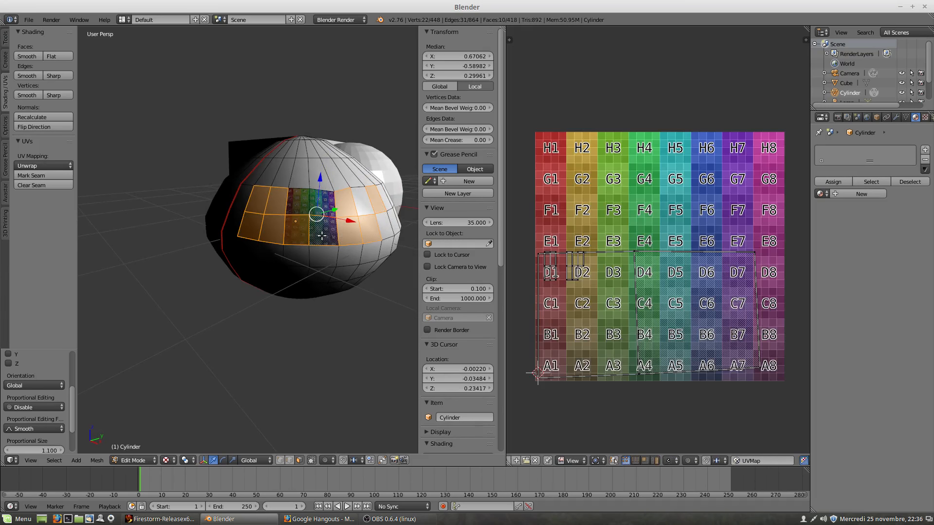
Add the two rows of faces below the textured patch to the selection.
{"action": "right_click", "coordinate": [371, 250], "text": "shift"}
{"action": "right_click", "coordinate": [348, 256], "text": "shift"}
{"action": "right_click", "coordinate": [322, 256], "text": "shift"}
{"action": "right_click", "coordinate": [294, 254], "text": "shift"}
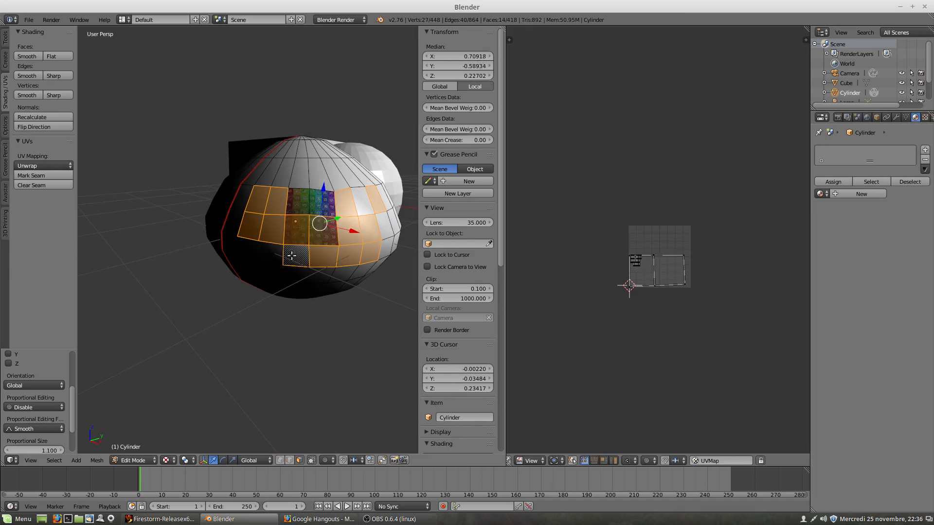
{"action": "right_click", "coordinate": [268, 254], "text": "shift"}
{"action": "right_click", "coordinate": [258, 256], "text": "shift"}
{"action": "right_click", "coordinate": [253, 270], "text": "shift"}
{"action": "right_click", "coordinate": [270, 272], "text": "shift"}
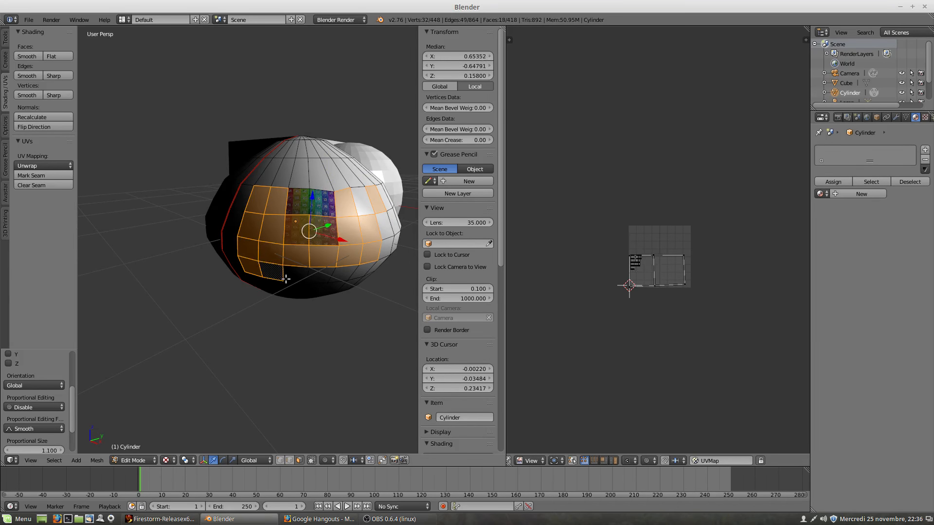
{"action": "right_click", "coordinate": [290, 278], "text": "shift"}
{"action": "right_click", "coordinate": [322, 277], "text": "shift"}
{"action": "right_click", "coordinate": [363, 269], "text": "shift"}
{"action": "right_click", "coordinate": [343, 274], "text": "shift"}
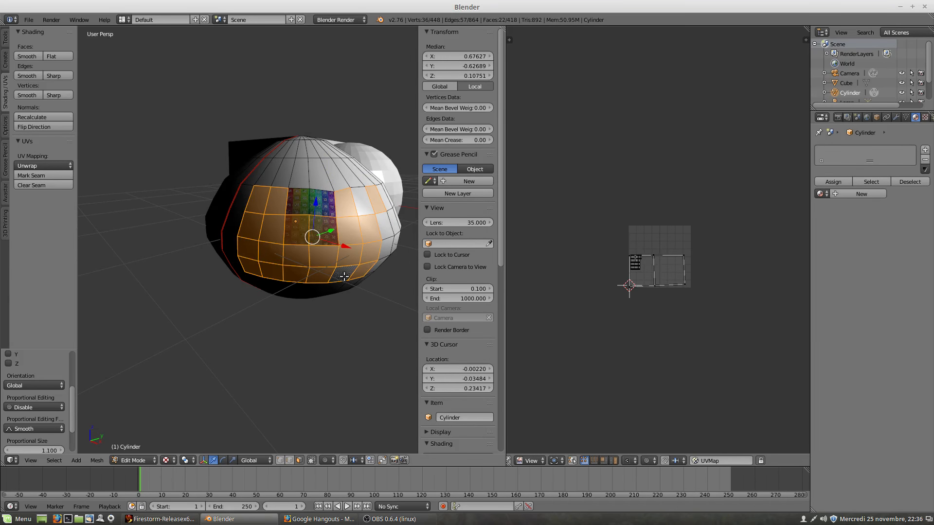
Examine the selected faces around the textured patch and the neighbouring objects from several angles and distances.
{"action": "middle_click_drag", "start_coordinate": [348, 268], "coordinate": [310, 232]}
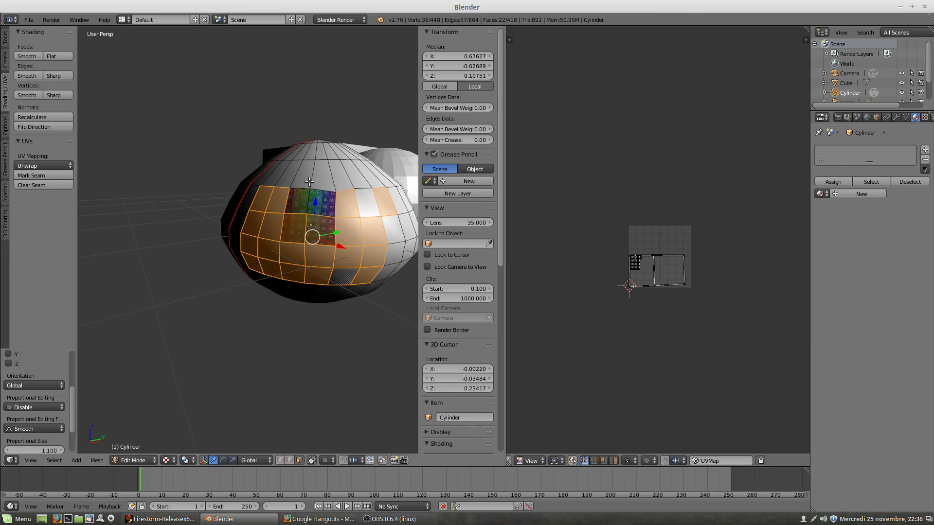
{"action": "scroll", "coordinate": [310, 175], "scroll_direction": "up", "scroll_amount": 2}
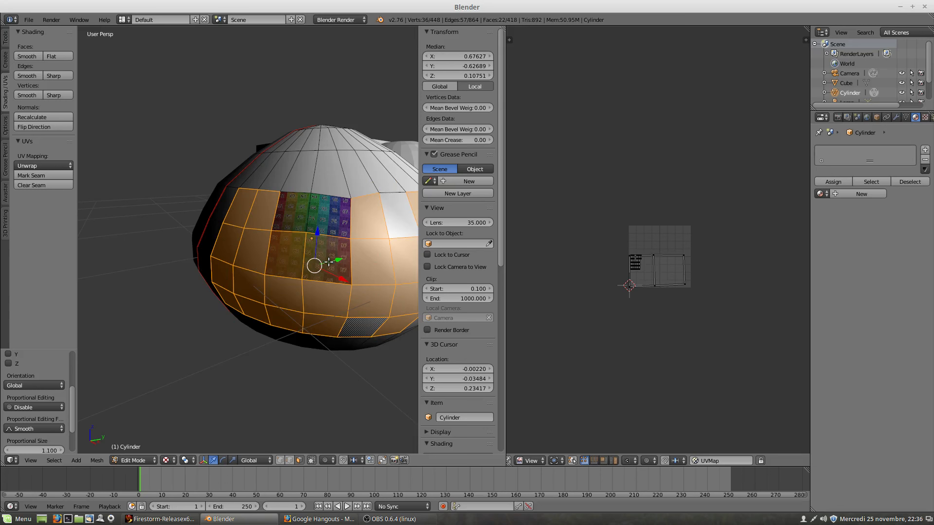
{"action": "mouse_move", "coordinate": [343, 283]}
{"action": "middle_mouse_down"}
{"action": "mouse_move", "coordinate": [321, 238]}
{"action": "mouse_move", "coordinate": [303, 245]}
{"action": "mouse_move", "coordinate": [327, 274]}
{"action": "middle_mouse_up"}
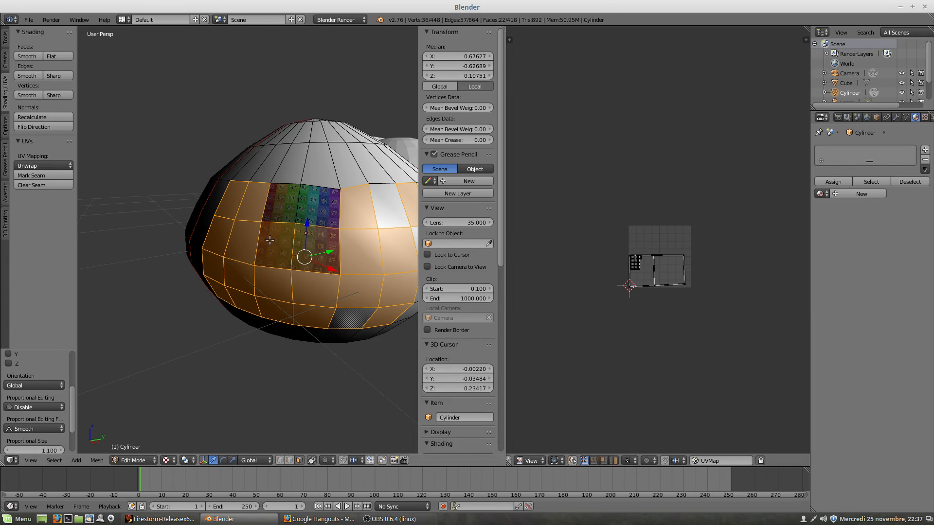
{"action": "middle_click_drag", "start_coordinate": [268, 234], "coordinate": [267, 260]}
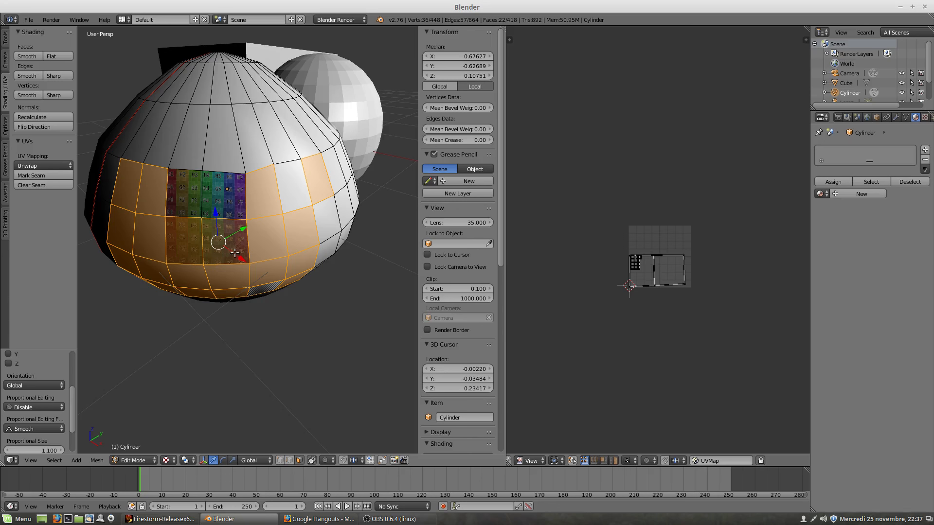
{"action": "scroll", "coordinate": [233, 252], "scroll_direction": "down", "scroll_amount": 2}
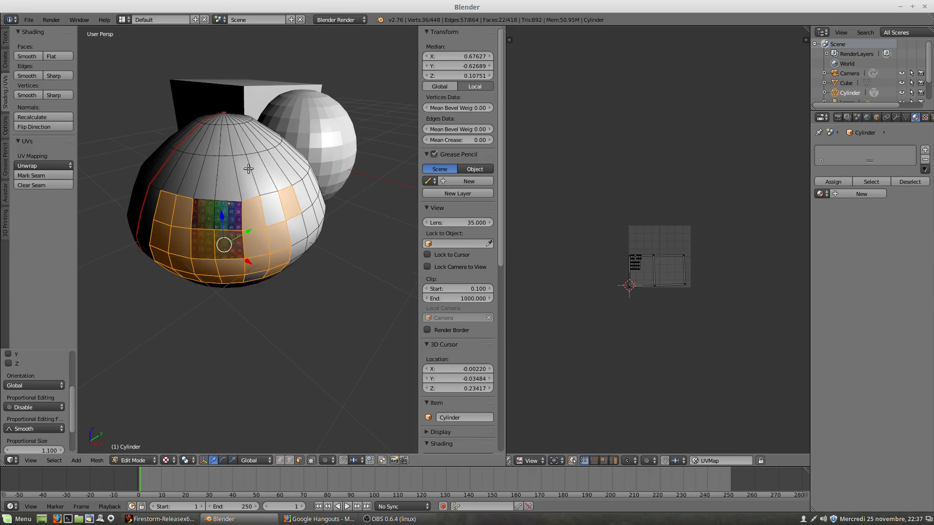
{"action": "middle_click_drag", "start_coordinate": [291, 248], "coordinate": [235, 229]}
{"action": "scroll", "coordinate": [246, 234], "scroll_direction": "down", "scroll_amount": 2}
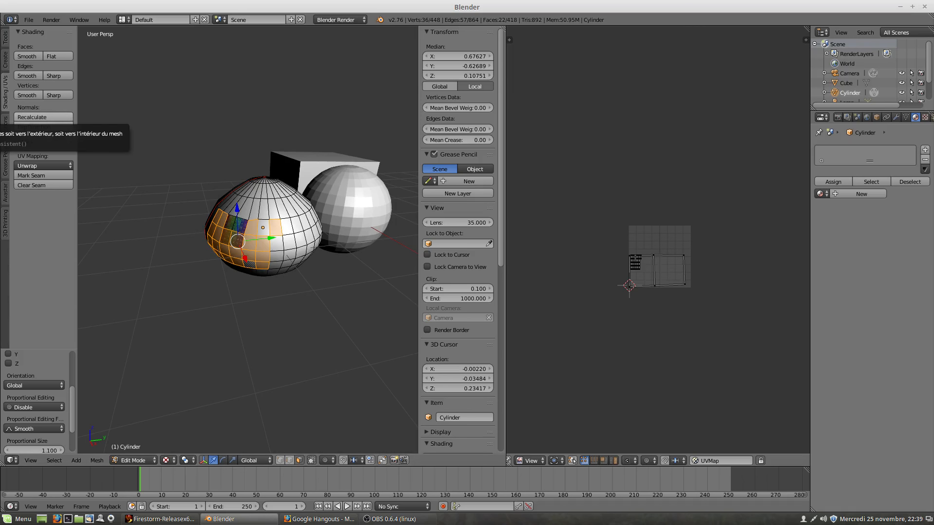
{"action": "scroll", "coordinate": [321, 215], "scroll_direction": "down", "scroll_amount": 1}
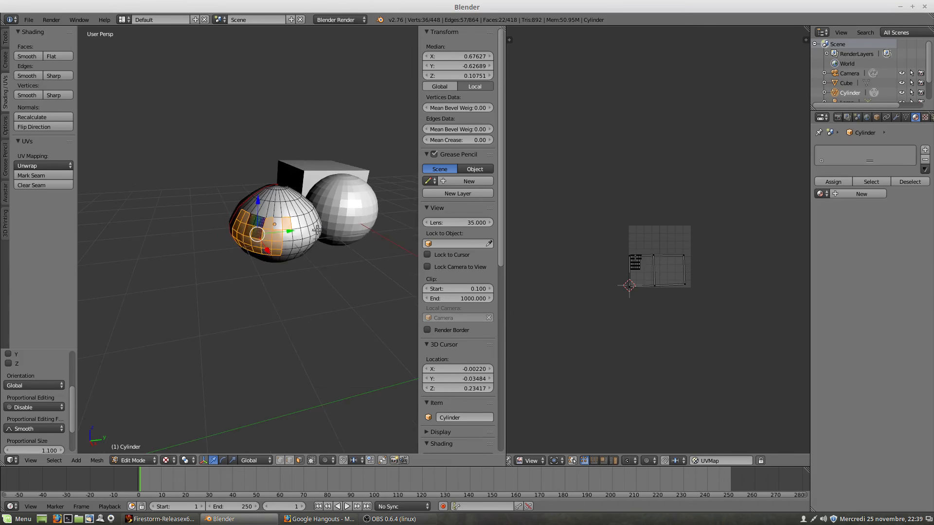
{"action": "scroll", "coordinate": [316, 229], "scroll_direction": "up", "scroll_amount": 2}
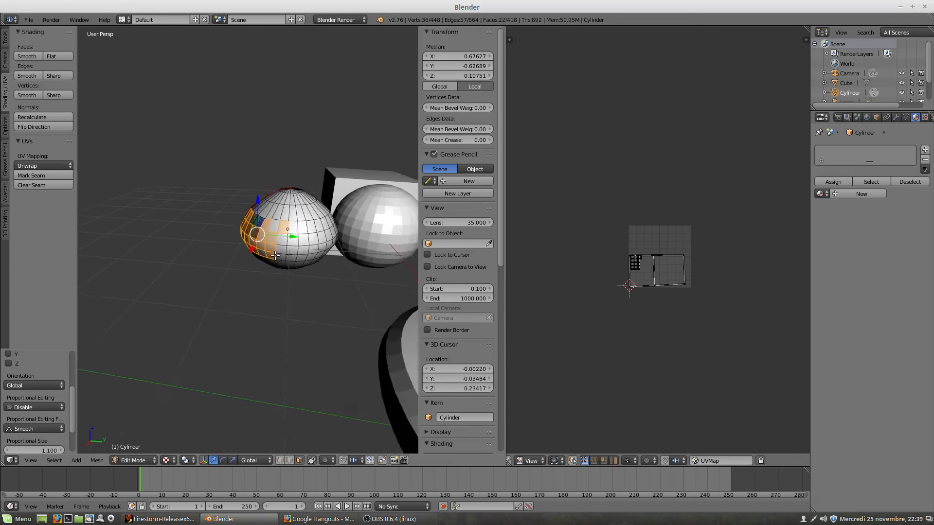
{"action": "middle_click_drag", "start_coordinate": [275, 255], "coordinate": [377, 258]}
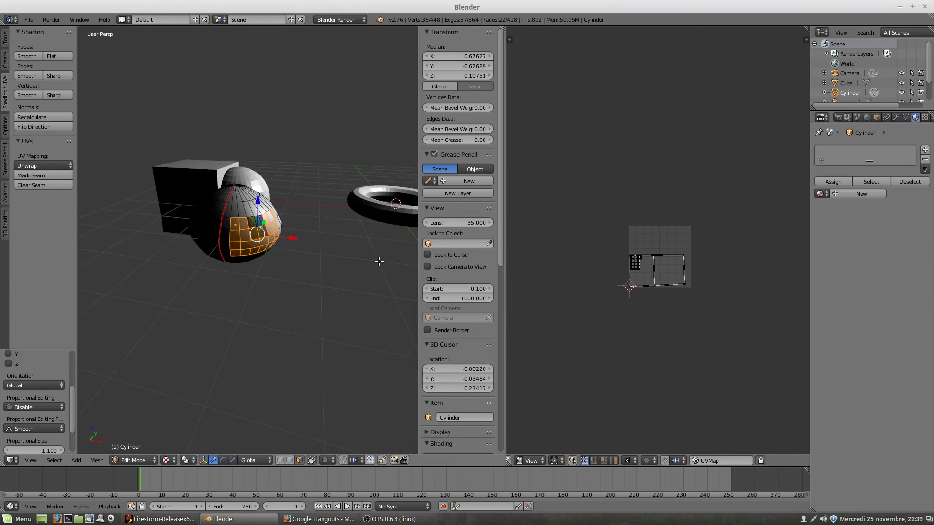
{"action": "scroll", "coordinate": [379, 261], "scroll_direction": "down", "scroll_amount": 1}
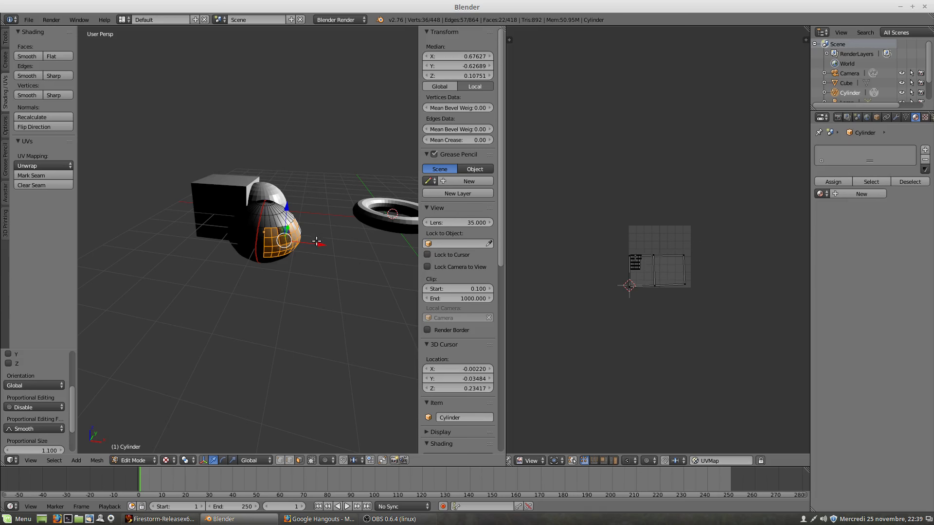
{"action": "scroll", "coordinate": [350, 239], "scroll_direction": "down", "scroll_amount": 1}
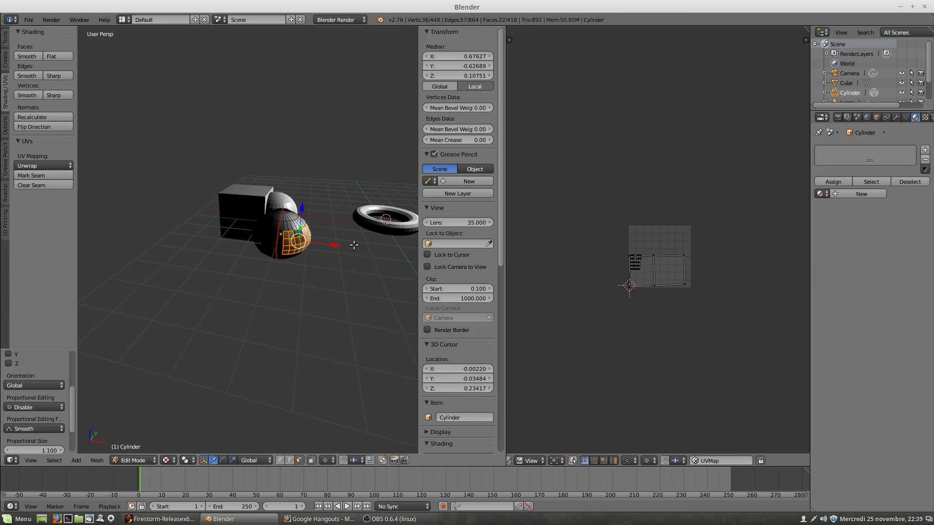
{"action": "scroll", "coordinate": [353, 245], "scroll_direction": "down", "scroll_amount": 2}
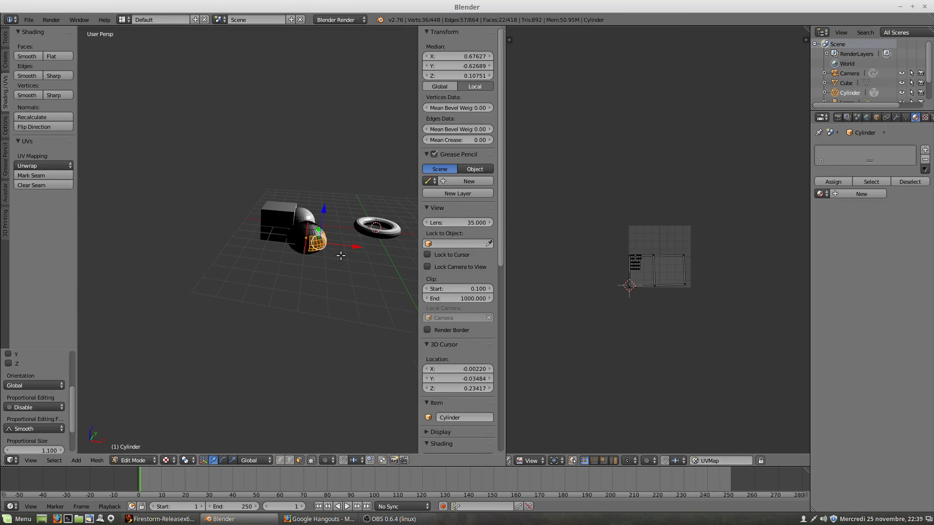
Open the recent file assiette.blend.
{"action": "left_click", "coordinate": [29, 19]}
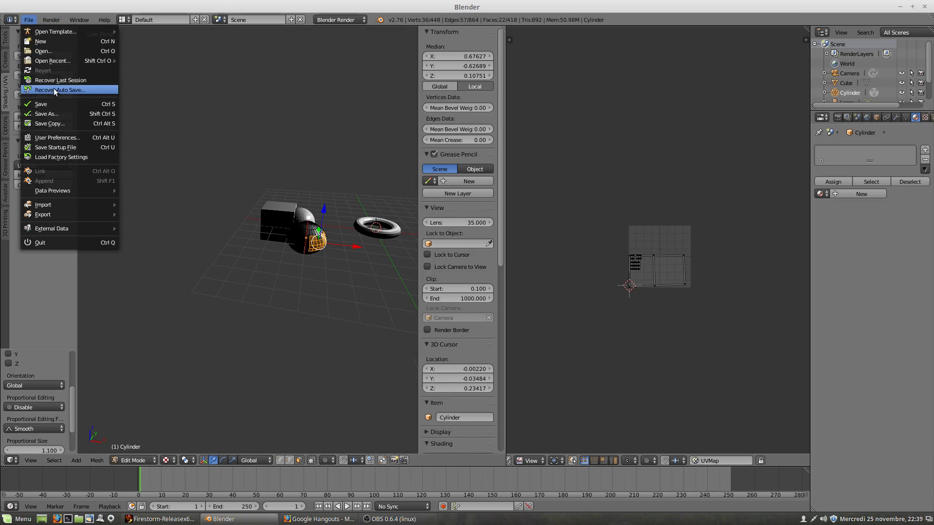
{"action": "mouse_move", "coordinate": [46, 57]}
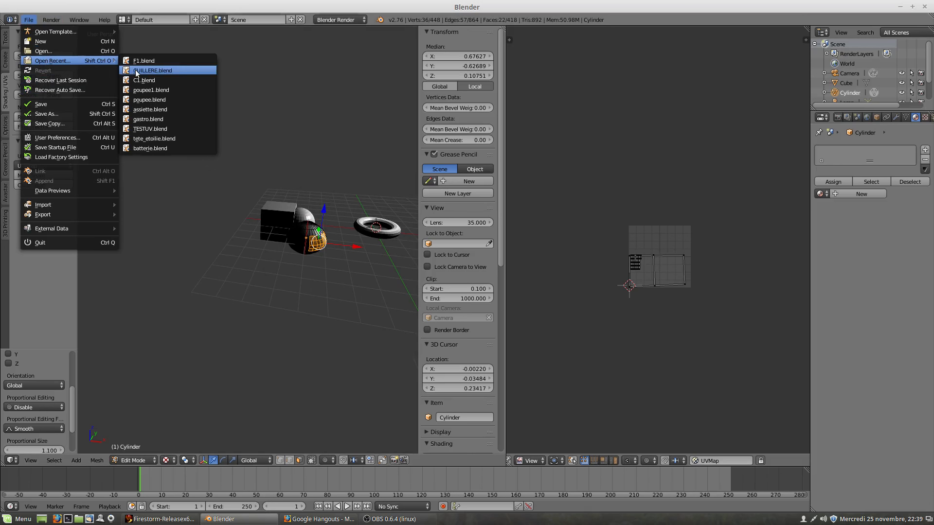
{"action": "left_click", "coordinate": [165, 110]}
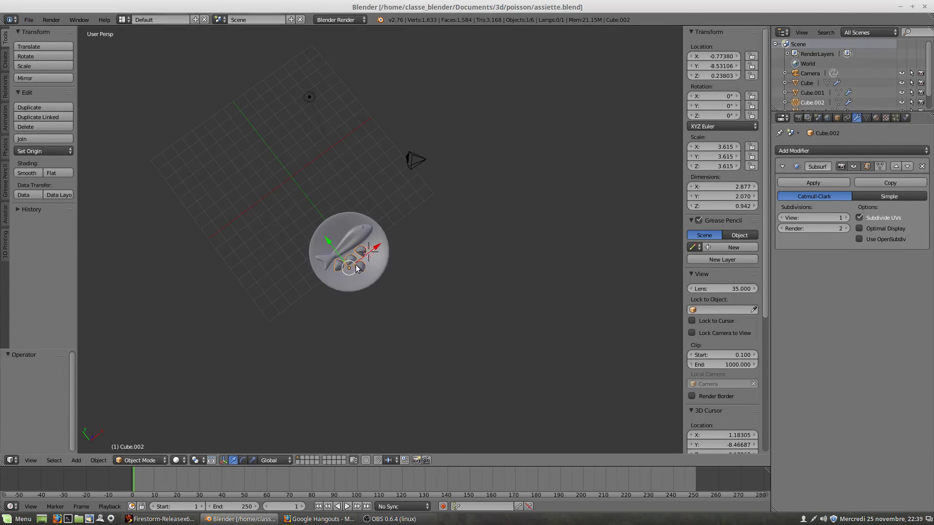
Select the fish on the plate in Object Mode.
{"action": "middle_click_drag", "start_coordinate": [360, 268], "coordinate": [323, 263]}
{"action": "scroll", "coordinate": [363, 264], "scroll_direction": "up", "scroll_amount": 5}
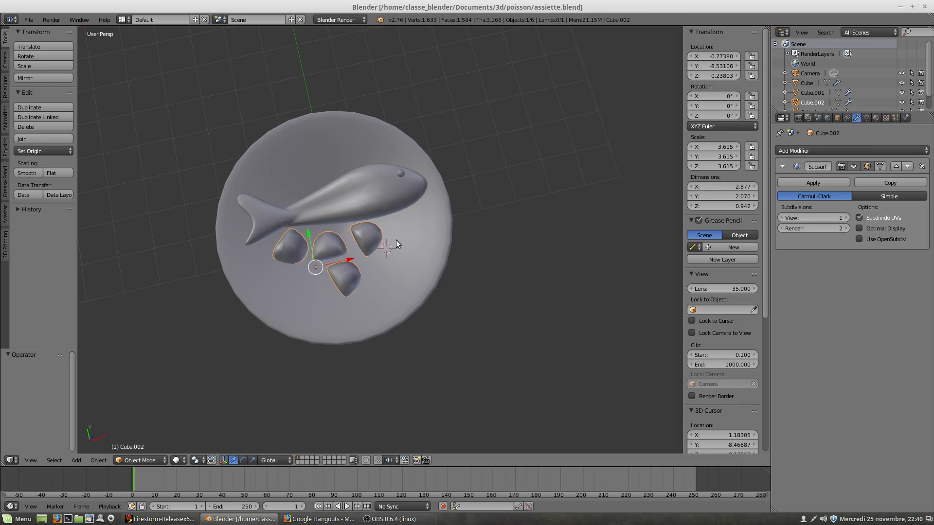
{"action": "key", "text": "Tab"}
{"action": "right_click", "coordinate": [370, 205]}
{"action": "key", "text": "Tab"}
{"action": "right_click", "coordinate": [371, 191]}
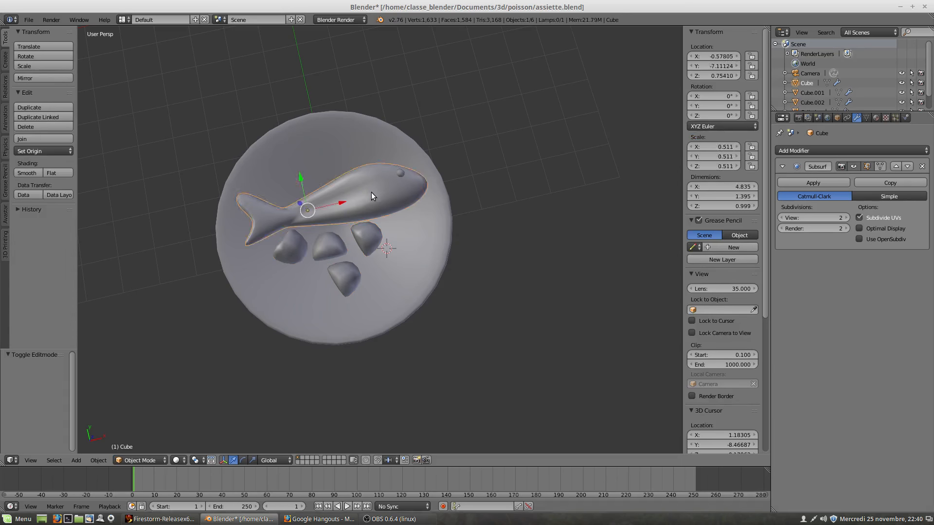
Examine the fish's mesh cage in Edit Mode from several angles, returning to Object Mode at the end.
{"action": "key", "text": "Tab"}
{"action": "middle_click_drag", "start_coordinate": [353, 236], "coordinate": [324, 250]}
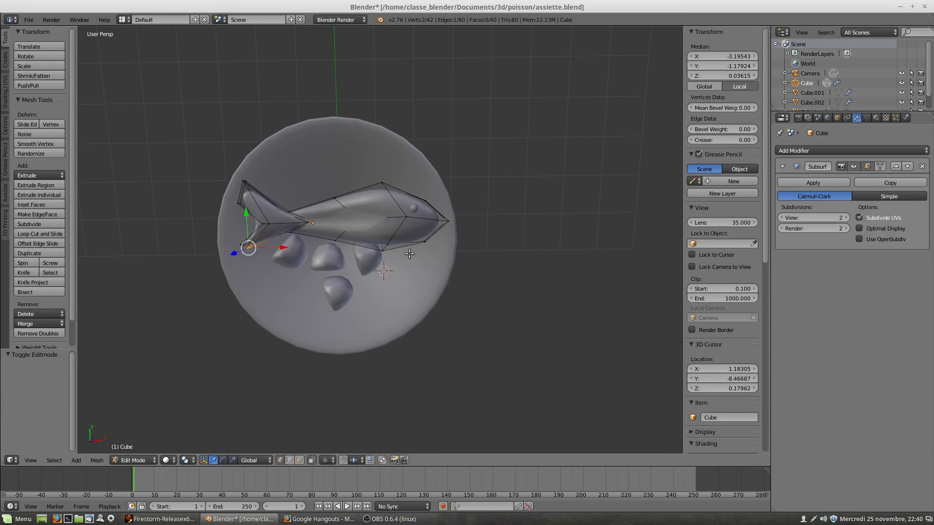
{"action": "scroll", "coordinate": [410, 253], "scroll_direction": "up", "scroll_amount": 3}
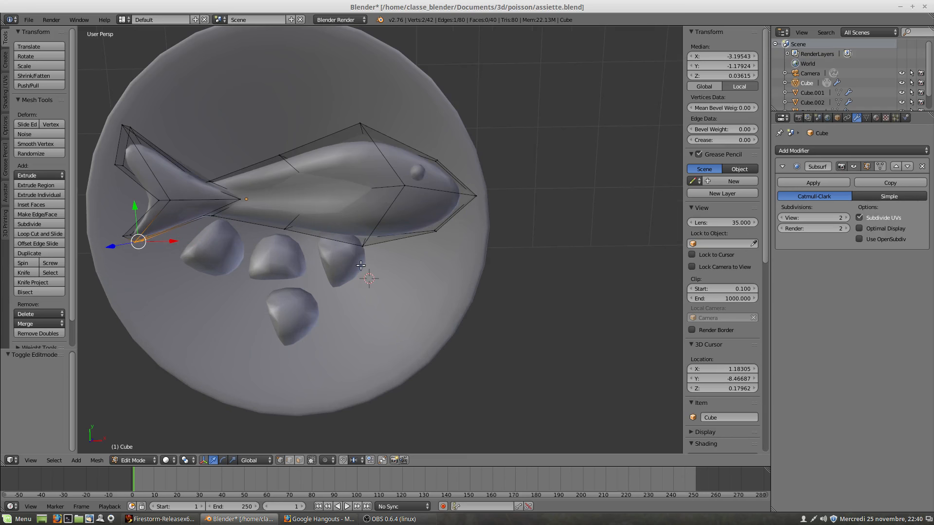
{"action": "middle_click_drag", "start_coordinate": [309, 266], "coordinate": [424, 215]}
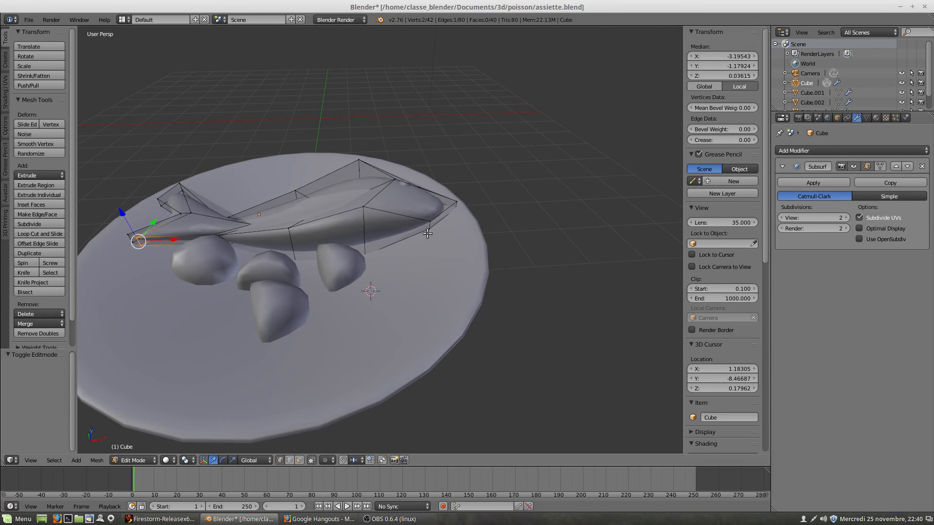
{"action": "middle_click_drag", "start_coordinate": [386, 246], "coordinate": [392, 260]}
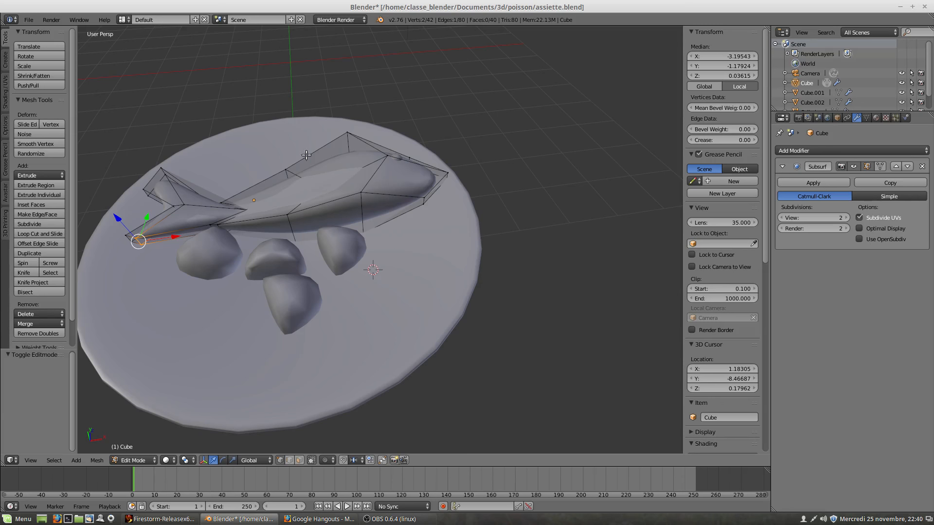
{"action": "middle_click_drag", "start_coordinate": [331, 203], "coordinate": [353, 189]}
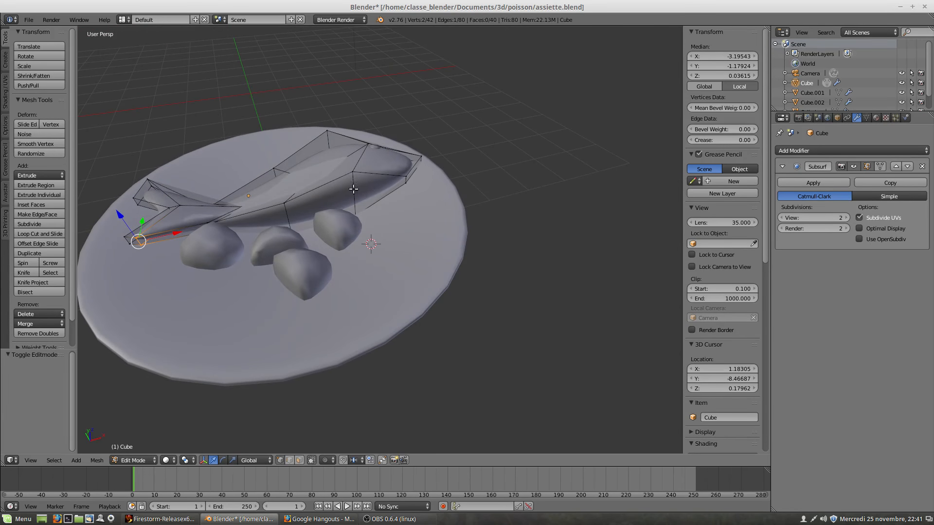
{"action": "key", "text": "Tab"}
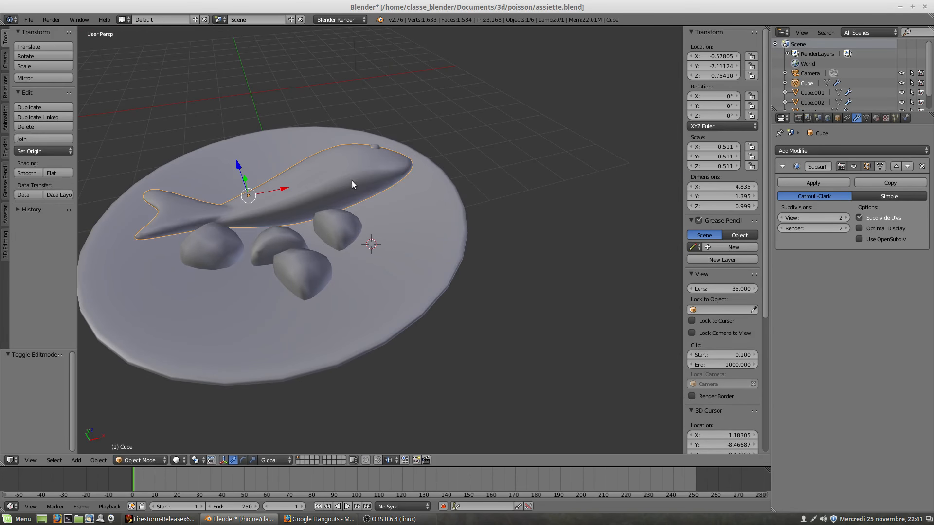
Reselect the fish in place of the plate, enter Edit Mode and isolate the fish in Local View.
{"action": "right_click", "coordinate": [422, 227]}
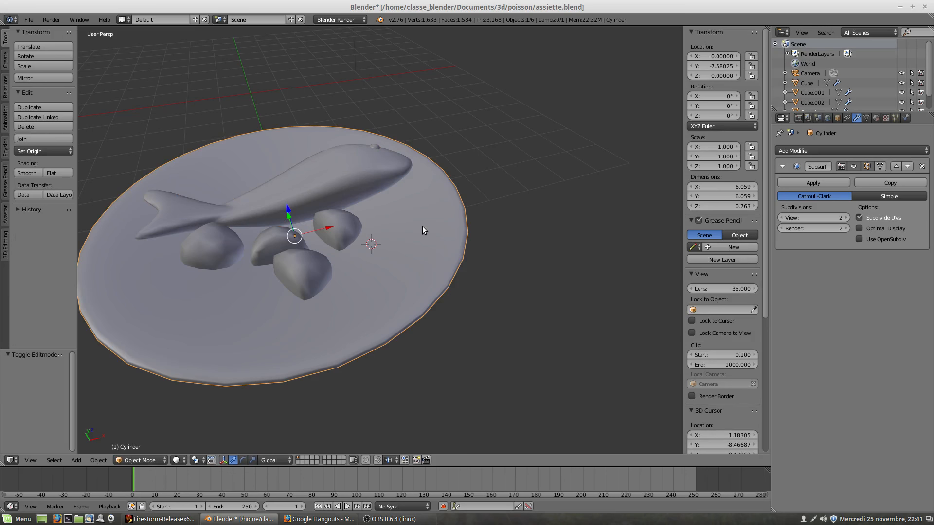
{"action": "right_click", "coordinate": [361, 178]}
{"action": "key", "text": "Tab"}
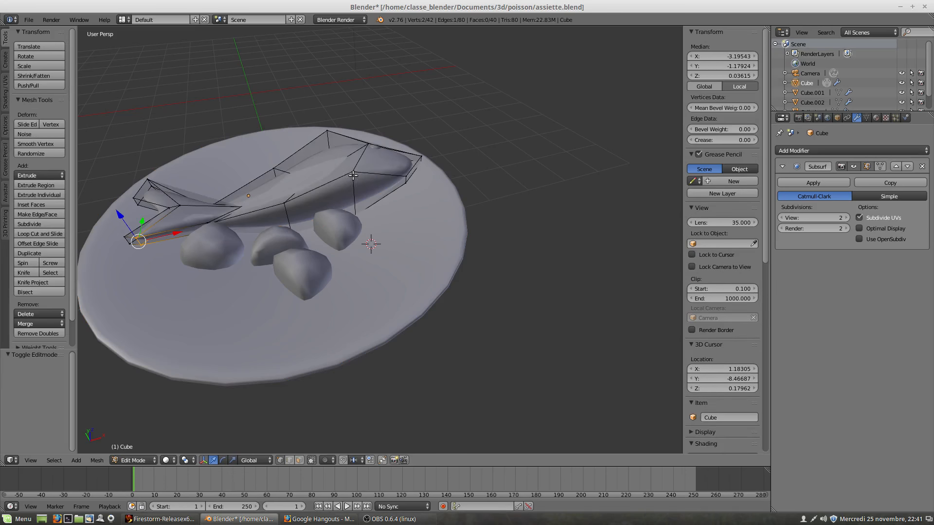
{"action": "right_click", "coordinate": [353, 175]}
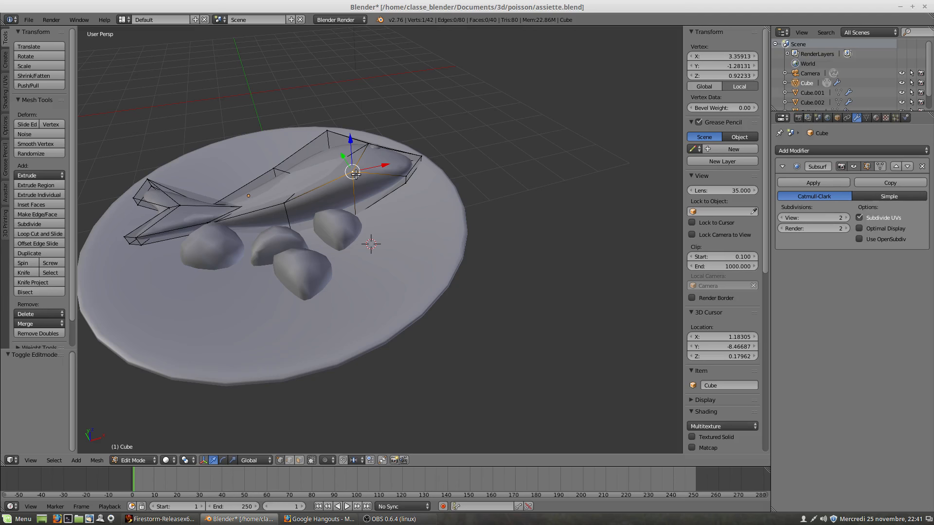
{"action": "key", "text": "KP_Divide"}
{"action": "middle_click_drag", "start_coordinate": [403, 257], "coordinate": [271, 173]}
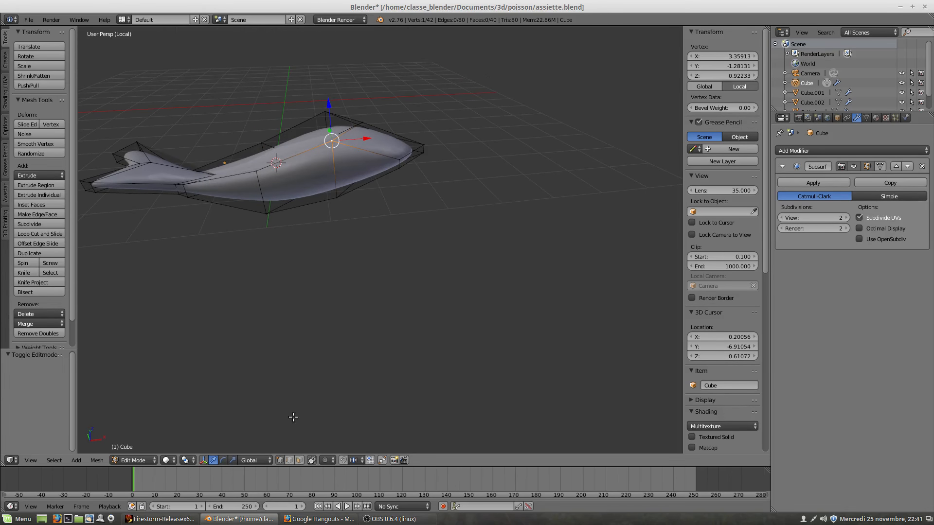
Clear the selection and select the chain of lower edges along one side of the fish, from head to tail tip.
{"action": "key", "text": "a"}
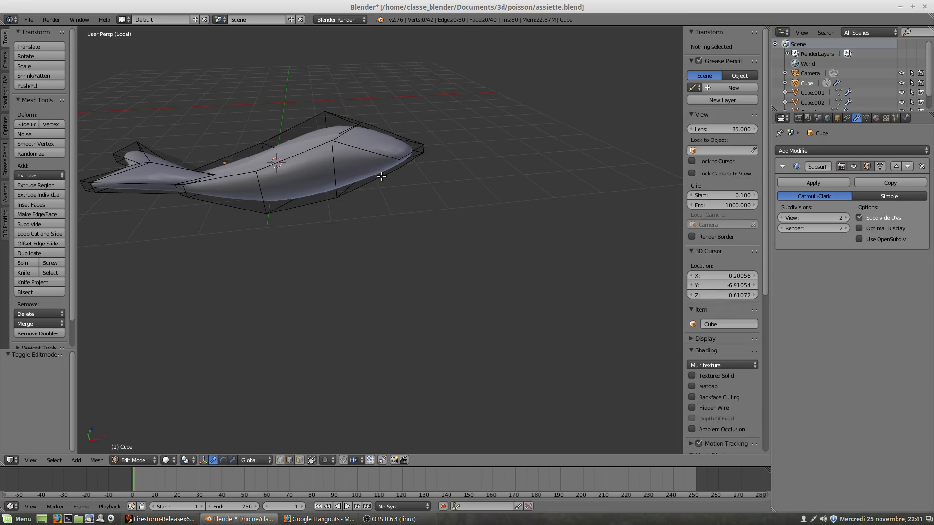
{"action": "right_click", "coordinate": [381, 176]}
{"action": "right_click", "coordinate": [298, 203], "text": "shift"}
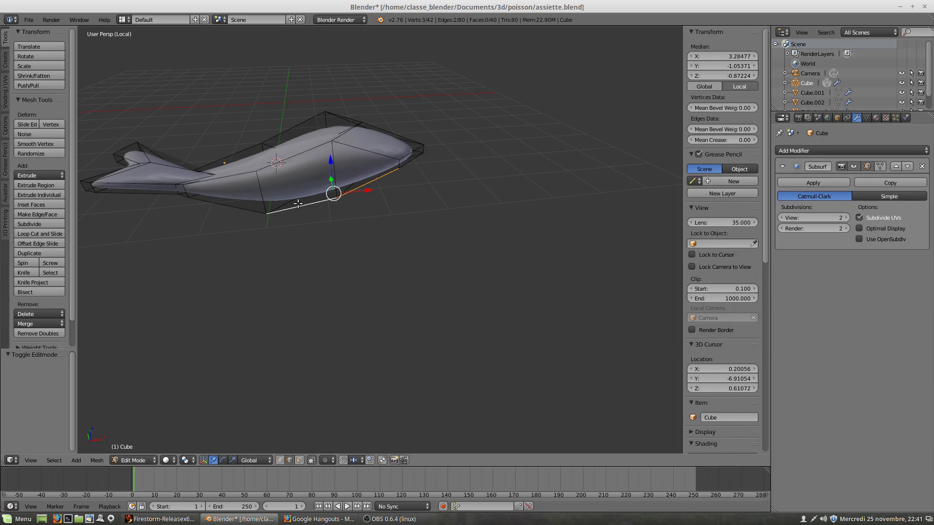
{"action": "right_click", "coordinate": [241, 202], "text": "shift"}
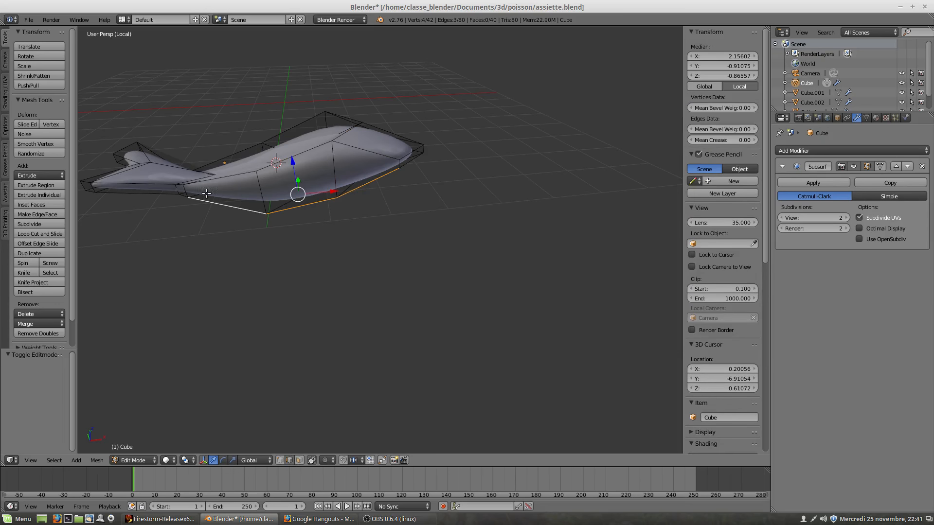
{"action": "right_click", "coordinate": [180, 194], "text": "shift"}
{"action": "right_click", "coordinate": [146, 192], "text": "shift"}
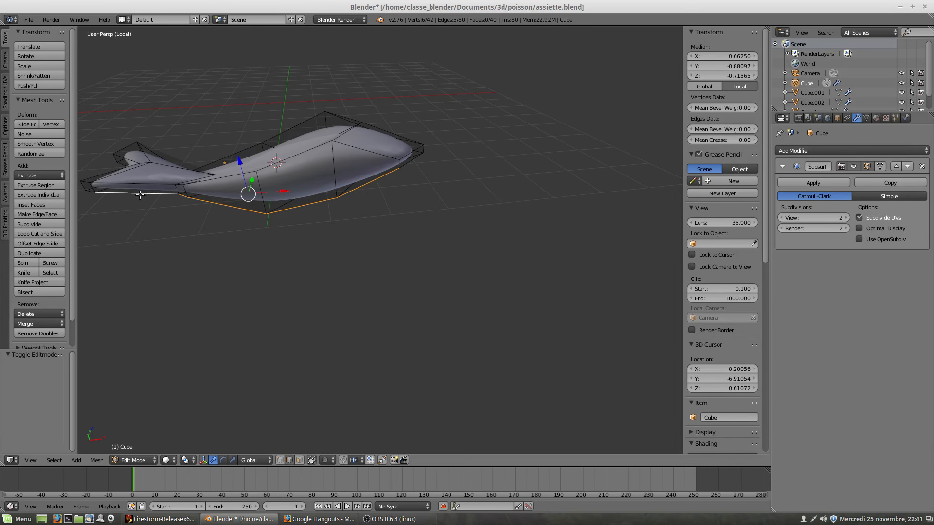
{"action": "right_click", "coordinate": [89, 191], "text": "shift"}
Extend the edge selection along the rear lower edges of the tail fork to the second lobe's tip.
{"action": "middle_click_drag", "start_coordinate": [177, 223], "coordinate": [350, 229]}
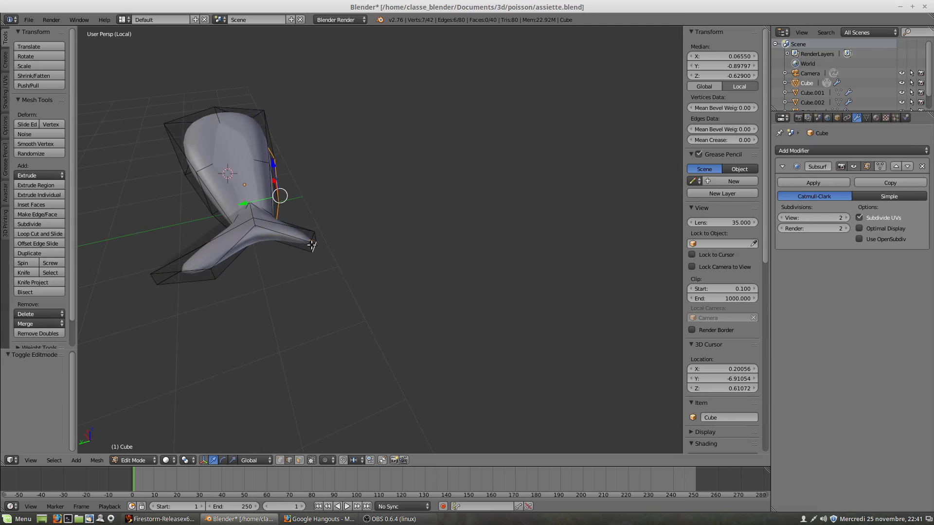
{"action": "right_click", "coordinate": [300, 248], "text": "shift"}
{"action": "right_click", "coordinate": [231, 258], "text": "shift"}
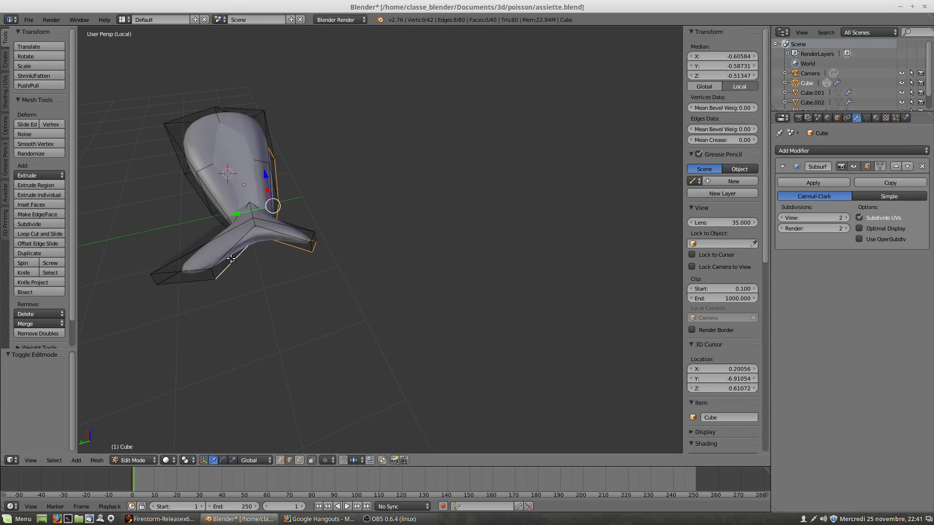
{"action": "right_click", "coordinate": [194, 280], "text": "shift"}
{"action": "right_click", "coordinate": [175, 273], "text": "shift"}
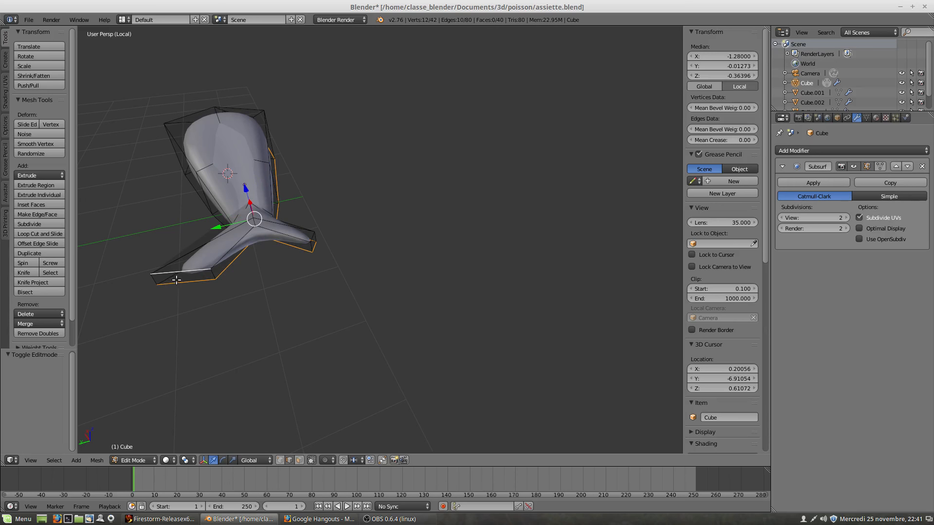
{"action": "right_click", "coordinate": [176, 280], "text": "shift"}
Continue the edge selection from the second tail lobe along the lower edges of the body's other side.
{"action": "middle_click_drag", "start_coordinate": [176, 279], "coordinate": [352, 231]}
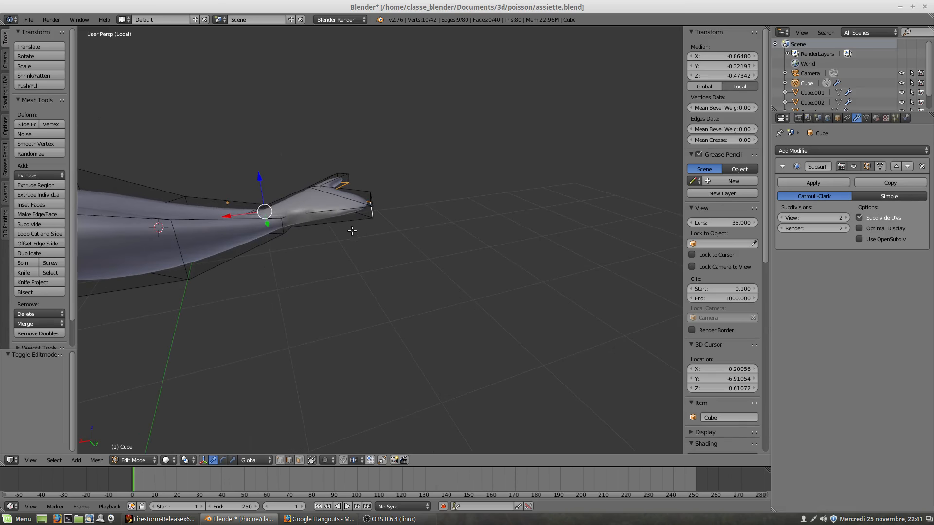
{"action": "right_click", "coordinate": [347, 219], "text": "shift"}
{"action": "right_click", "coordinate": [287, 233], "text": "shift"}
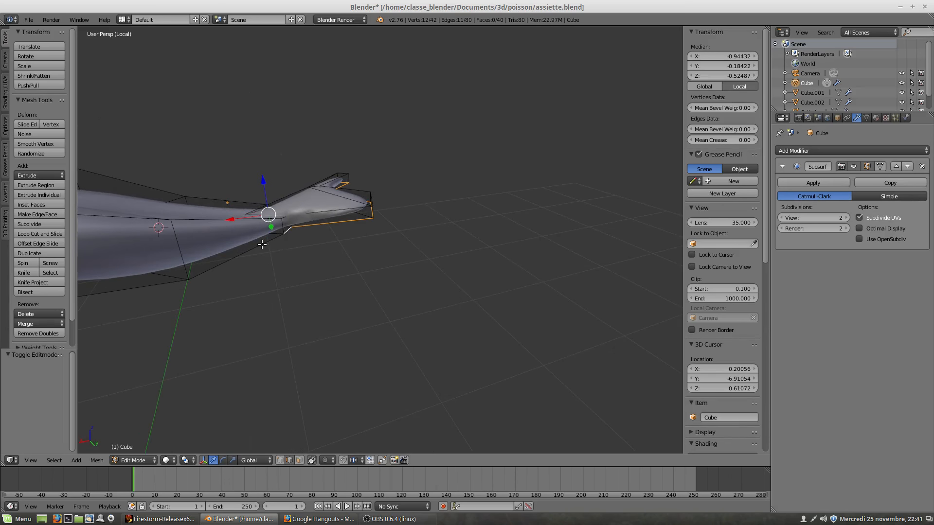
{"action": "right_click", "coordinate": [262, 245], "text": "shift"}
{"action": "middle_click_drag", "start_coordinate": [163, 278], "coordinate": [355, 247]}
{"action": "right_click", "coordinate": [418, 256], "text": "shift"}
{"action": "right_click", "coordinate": [343, 239], "text": "shift"}
Add the remaining lower edges around the fish's head to complete the selected edge loop.
{"action": "middle_click_drag", "start_coordinate": [267, 228], "coordinate": [317, 237]}
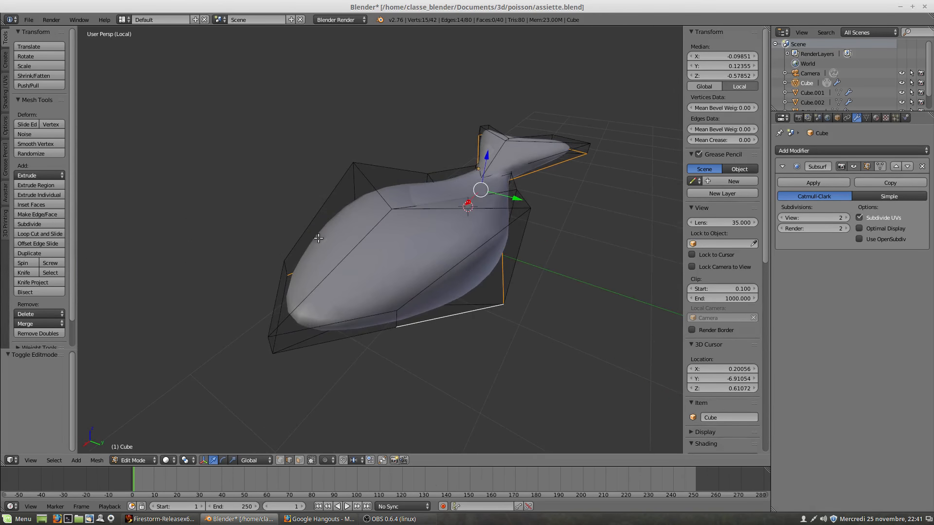
{"action": "right_click", "coordinate": [311, 335], "text": "shift"}
{"action": "middle_click_drag", "start_coordinate": [272, 344], "coordinate": [458, 333]}
{"action": "right_click", "coordinate": [589, 285], "text": "shift"}
{"action": "middle_click_drag", "start_coordinate": [590, 286], "coordinate": [516, 254]}
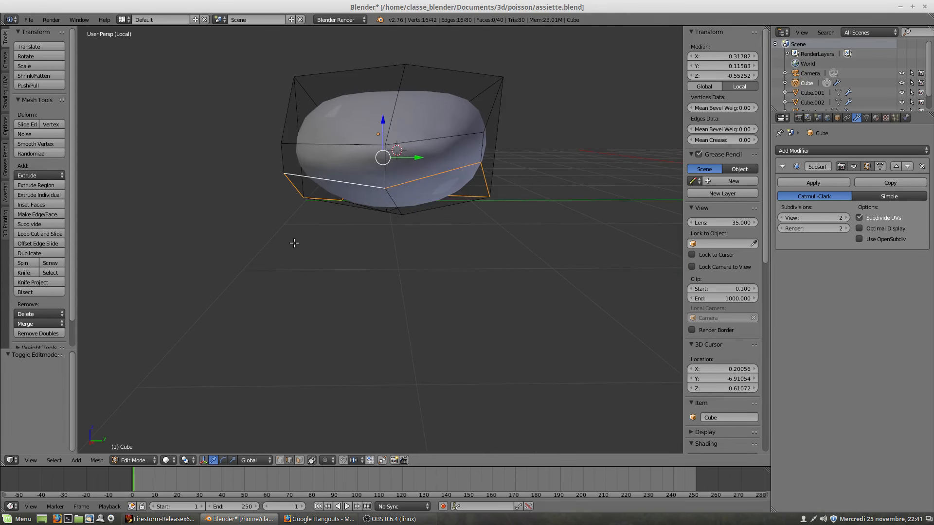
Check the selected edge loop around the fish's underside and mark it as a seam.
{"action": "middle_click_drag", "start_coordinate": [294, 243], "coordinate": [393, 253]}
{"action": "middle_click_drag", "start_coordinate": [410, 258], "coordinate": [392, 182]}
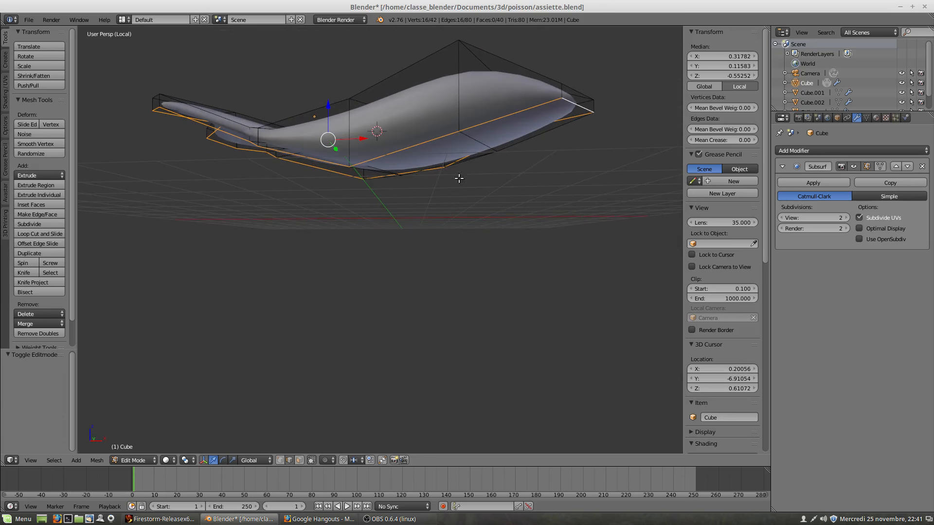
{"action": "middle_click_drag", "start_coordinate": [400, 150], "coordinate": [440, 219]}
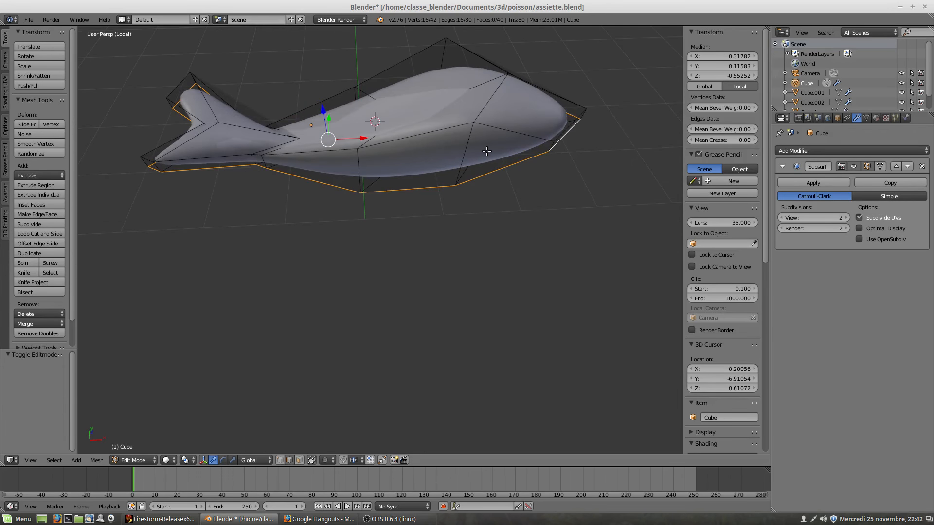
{"action": "mouse_move", "coordinate": [427, 198]}
{"action": "middle_mouse_down"}
{"action": "mouse_move", "coordinate": [429, 220]}
{"action": "mouse_move", "coordinate": [418, 195]}
{"action": "middle_mouse_up"}
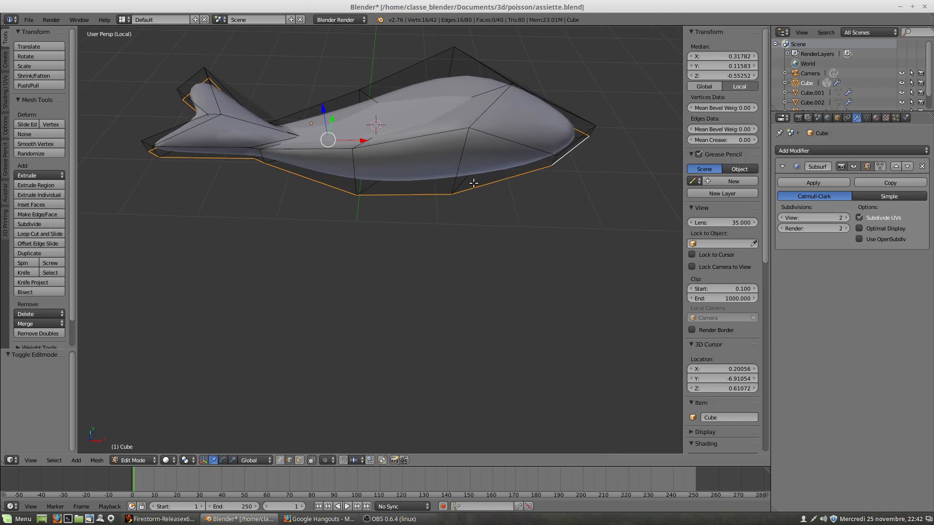
{"action": "left_click", "coordinate": [6, 90]}
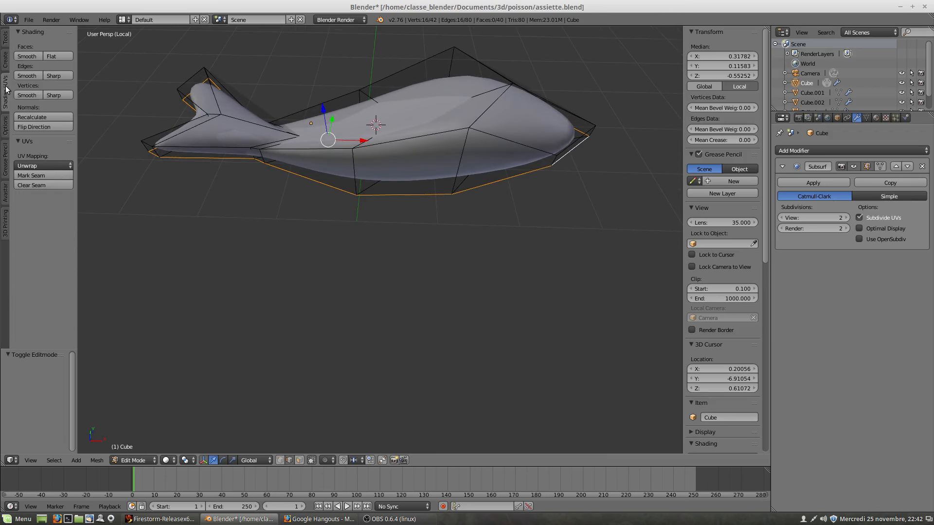
{"action": "left_click", "coordinate": [34, 174]}
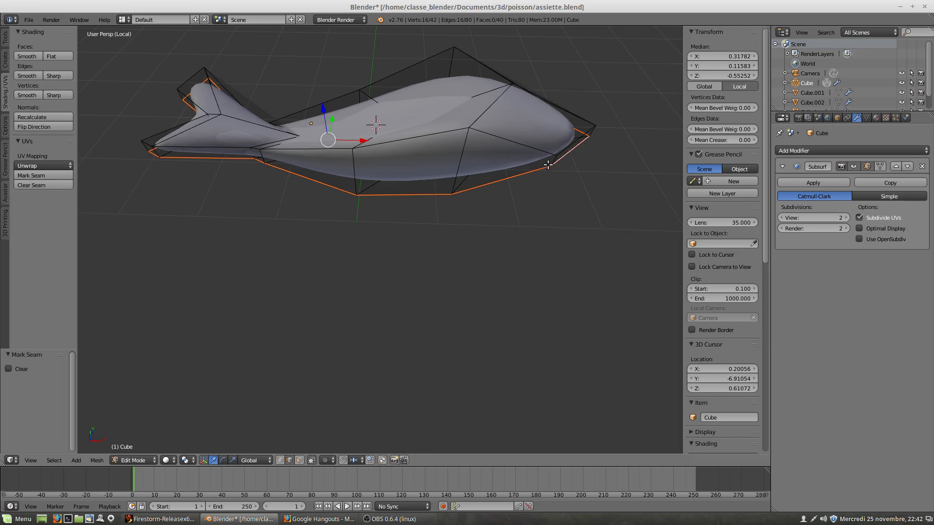
Split the 3D viewport side by side and turn the new area into a UV/Image Editor.
{"action": "left_click_drag", "start_coordinate": [766, 28], "coordinate": [763, 32]}
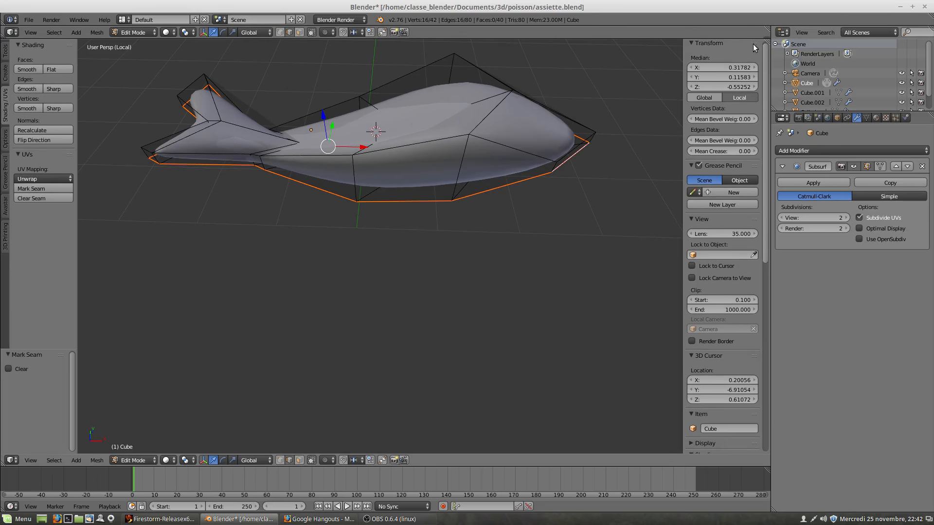
{"action": "left_click_drag", "start_coordinate": [766, 41], "coordinate": [470, 45]}
{"action": "left_click", "coordinate": [484, 460]}
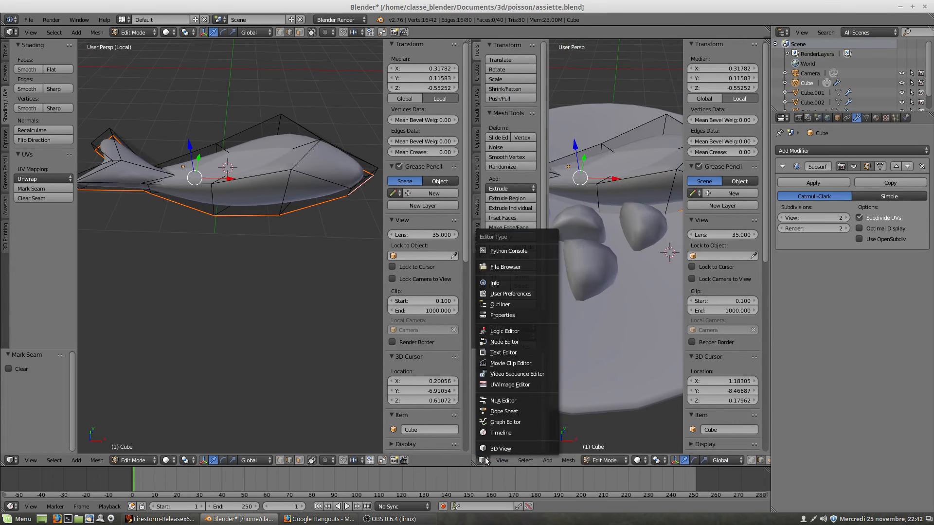
{"action": "left_click", "coordinate": [504, 385]}
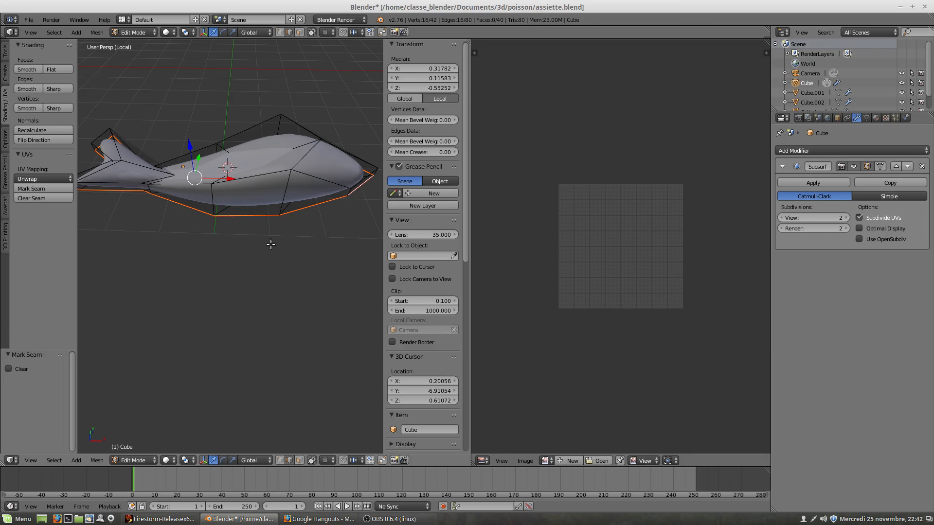
Switch to face selection and select all linked faces of the fish's underside, delimited by the seam.
{"action": "middle_click_drag", "start_coordinate": [264, 242], "coordinate": [269, 171]}
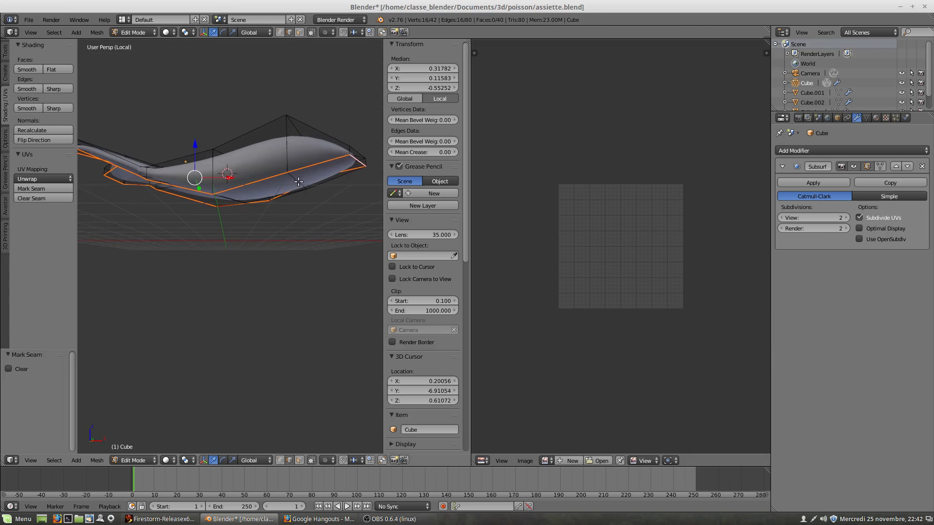
{"action": "left_click", "coordinate": [299, 460]}
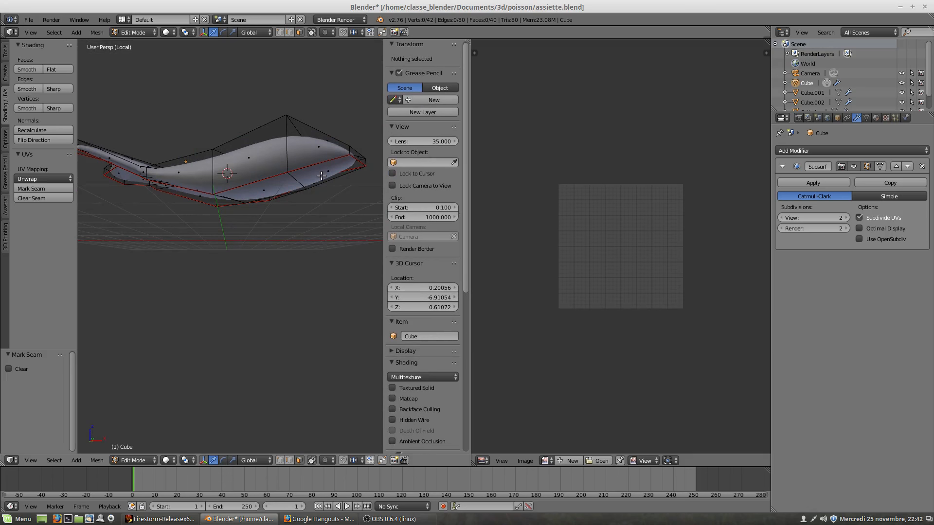
{"action": "key", "text": "l"}
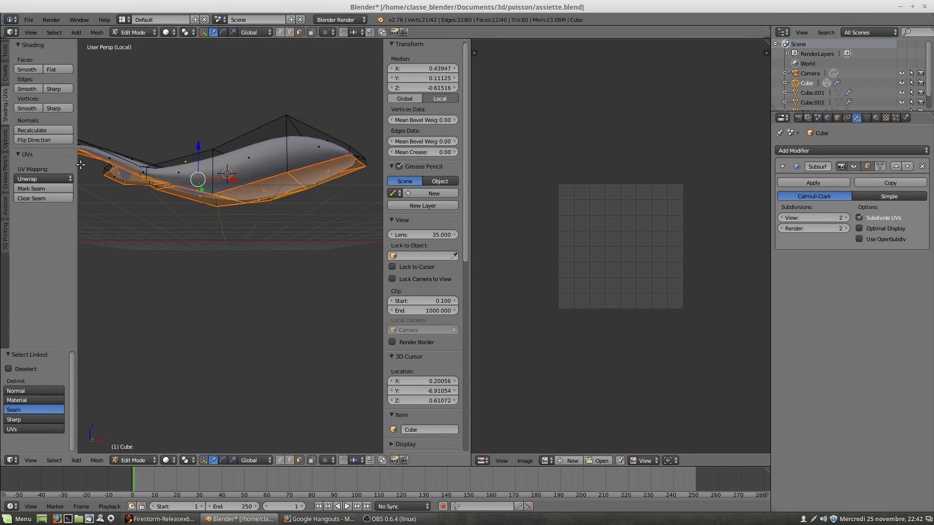
Unwrap the selected underside faces and hide them from the fish mesh.
{"action": "key", "text": "u"}
{"action": "left_click", "coordinate": [301, 192]}
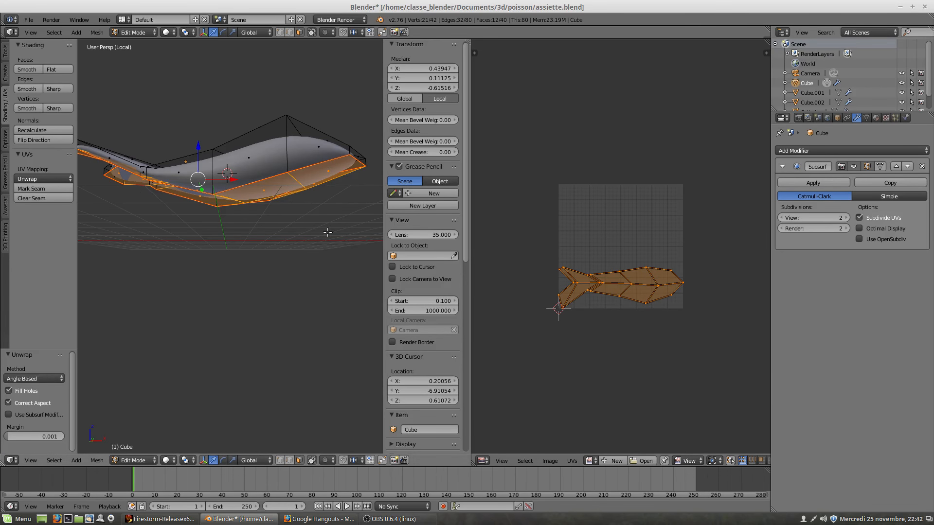
{"action": "key", "text": "h"}
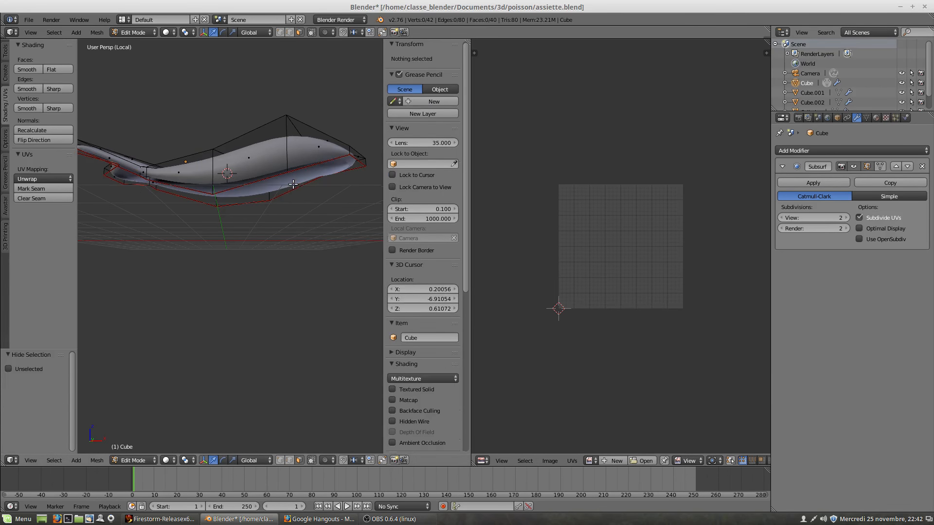
{"action": "middle_click_drag", "start_coordinate": [292, 208], "coordinate": [269, 323]}
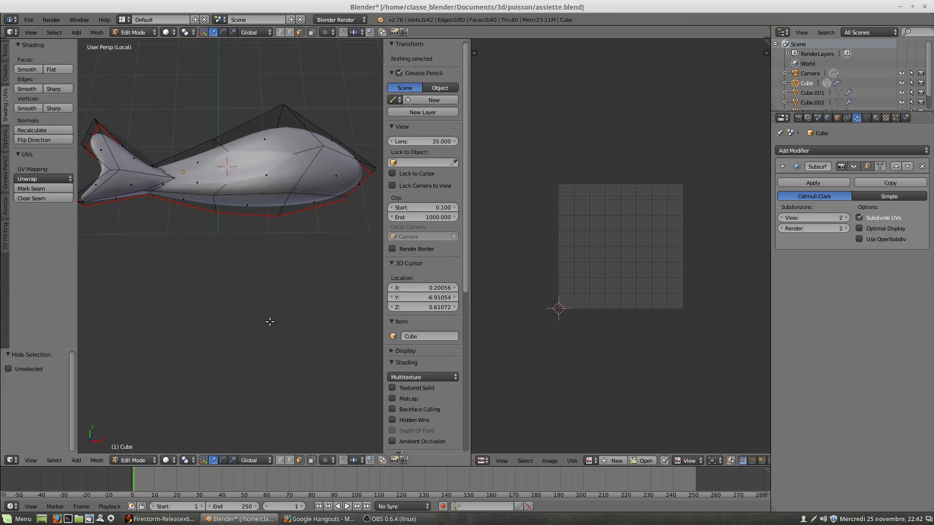
Select all the visible upper faces of the fish and unwrap them.
{"action": "mouse_move", "coordinate": [283, 210]}
{"action": "middle_mouse_down"}
{"action": "mouse_move", "coordinate": [296, 234]}
{"action": "mouse_move", "coordinate": [292, 221]}
{"action": "middle_mouse_up"}
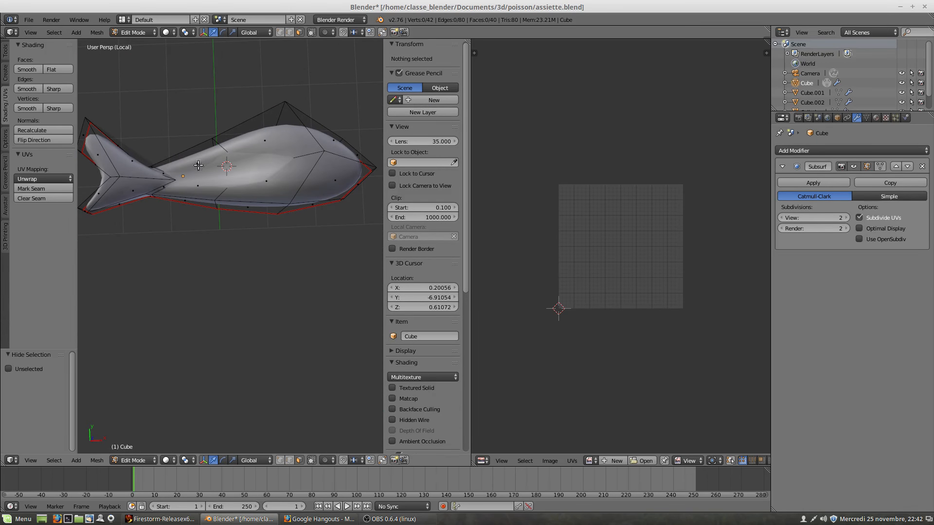
{"action": "middle_click_drag", "start_coordinate": [263, 244], "coordinate": [243, 210]}
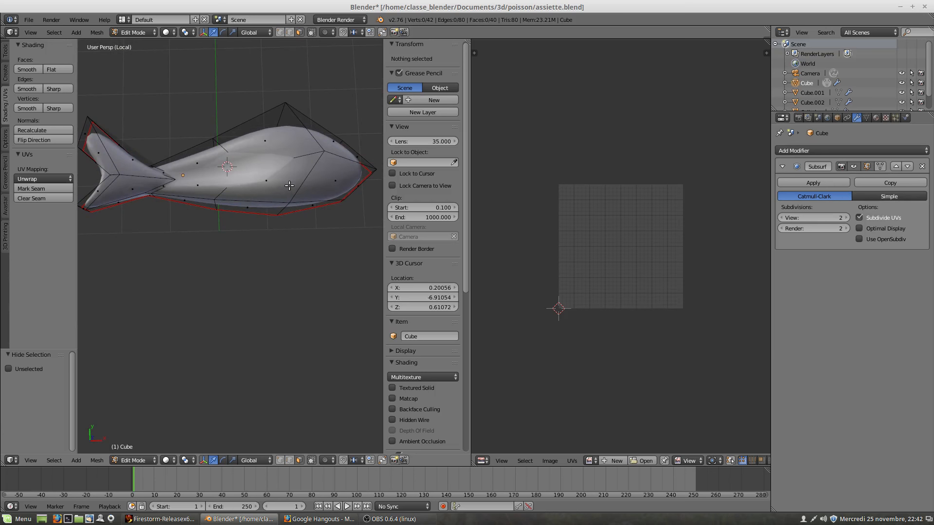
{"action": "key", "text": "a"}
{"action": "key", "text": "u"}
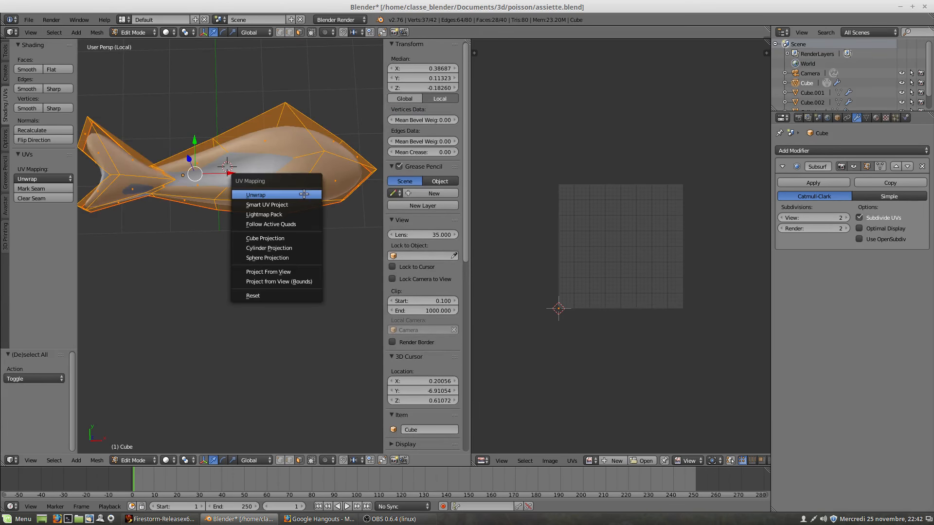
{"action": "left_click", "coordinate": [303, 194]}
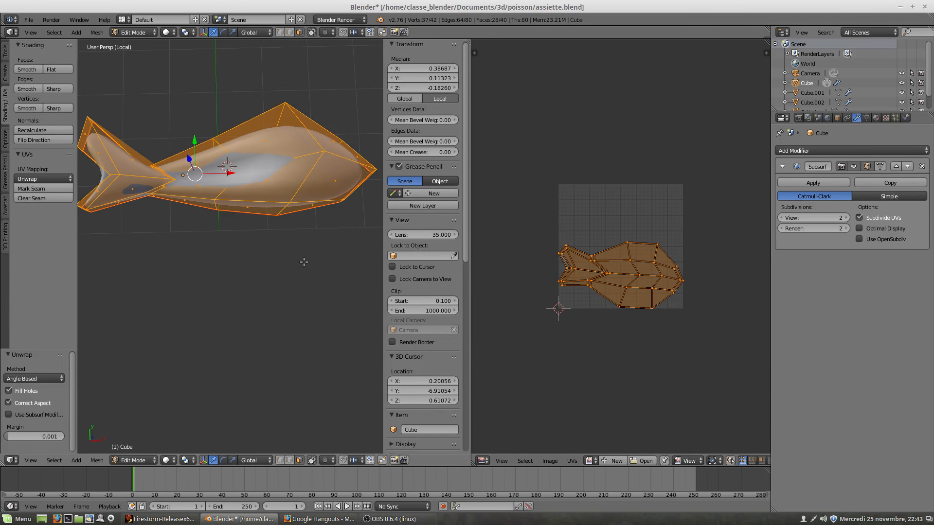
Reveal the hidden underside faces and move the upper part's UV island up by about 0.42, clear of the underside island.
{"action": "key", "text": "alt+h"}
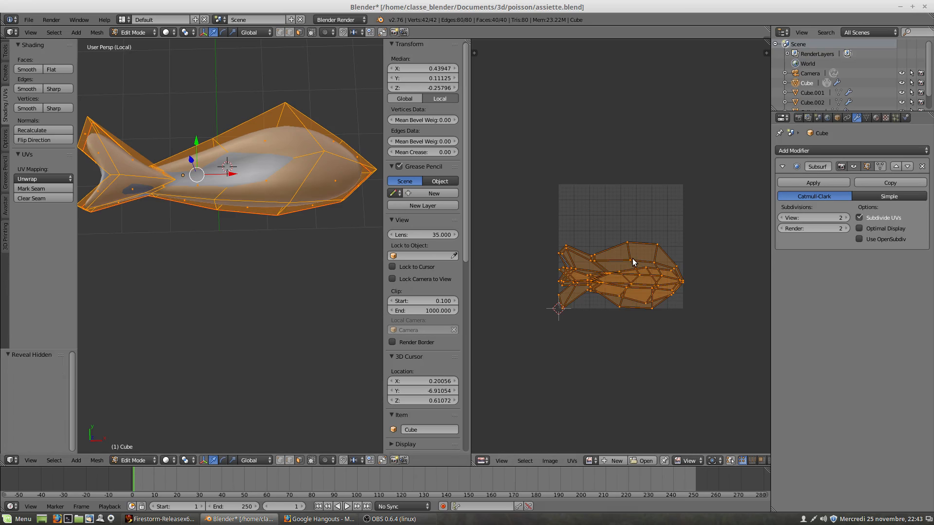
{"action": "key", "text": "l"}
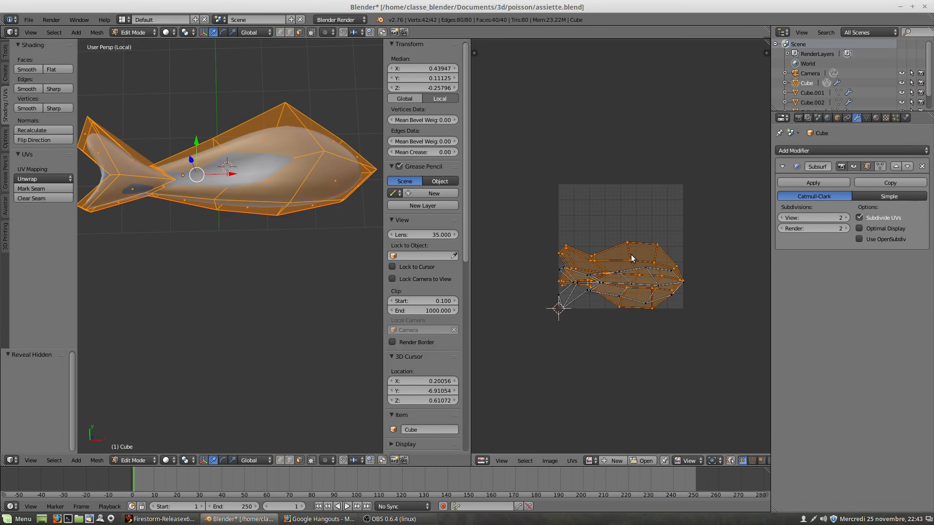
{"action": "key", "text": "g"}
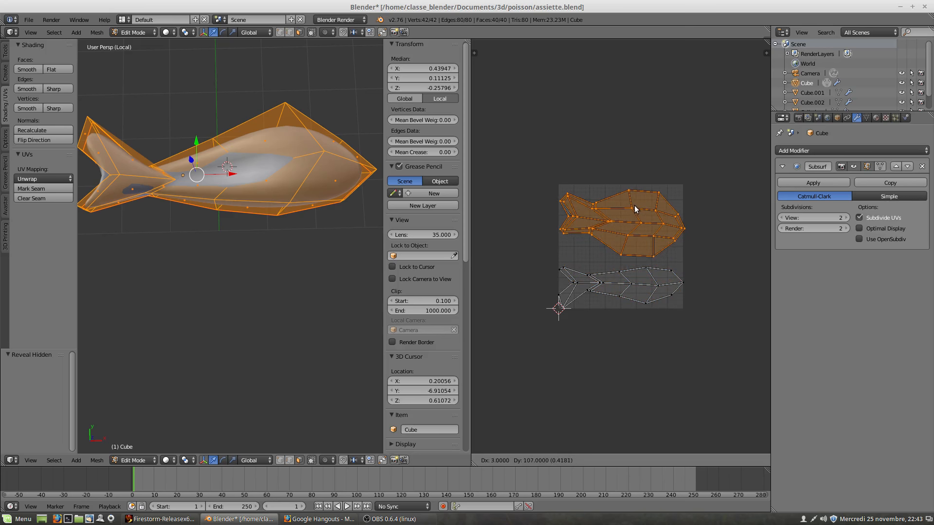
{"action": "left_click", "coordinate": [639, 222]}
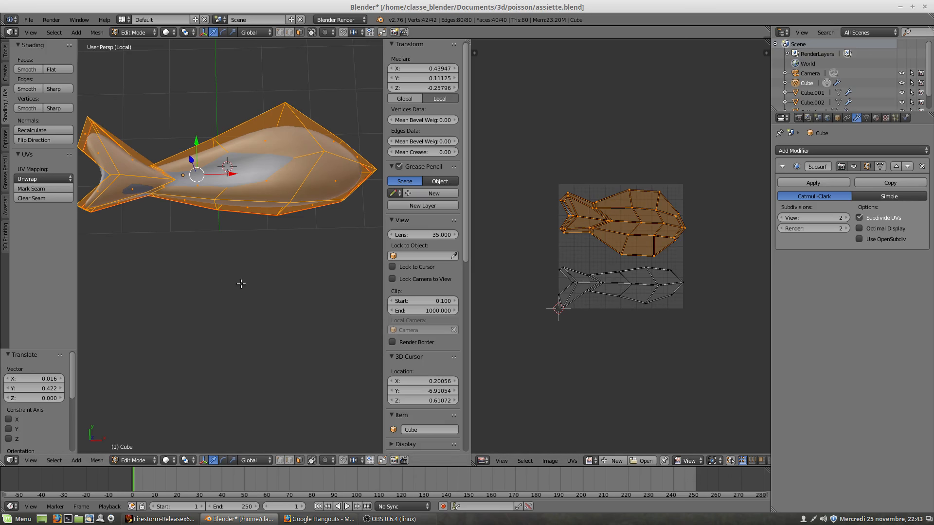
Leave local view to bring back the plate and the other objects around the fish.
{"action": "middle_click_drag", "start_coordinate": [222, 277], "coordinate": [312, 241]}
{"action": "key", "text": "KP_Divide"}
{"action": "middle_click_drag", "start_coordinate": [257, 217], "coordinate": [165, 244]}
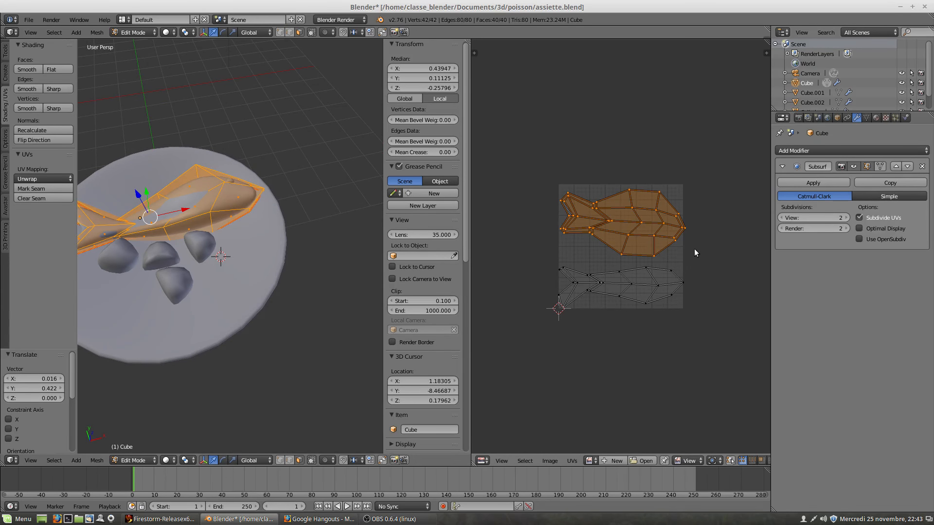
Scale the fish's upper UV island to about 0.904 and its underside island to about 0.889.
{"action": "key", "text": "s"}
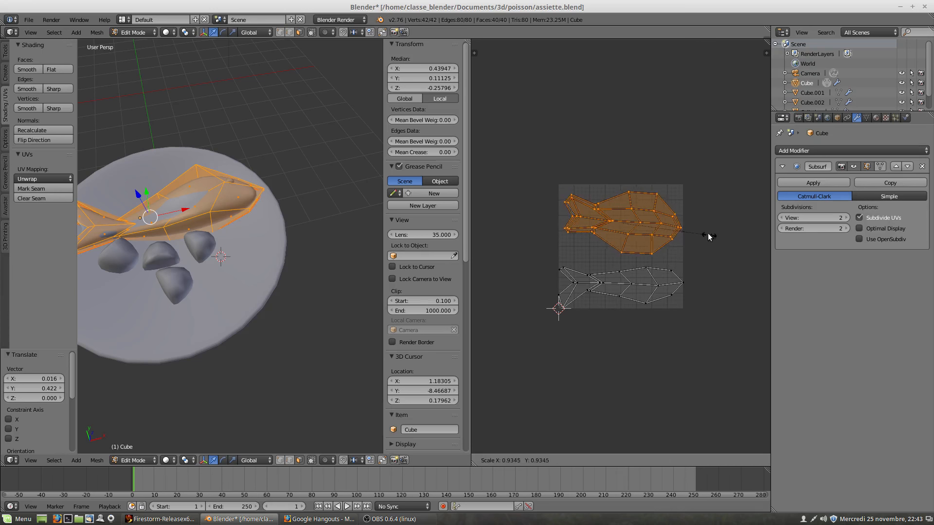
{"action": "left_click", "coordinate": [682, 258]}
{"action": "right_click", "coordinate": [667, 281]}
{"action": "key", "text": "s"}
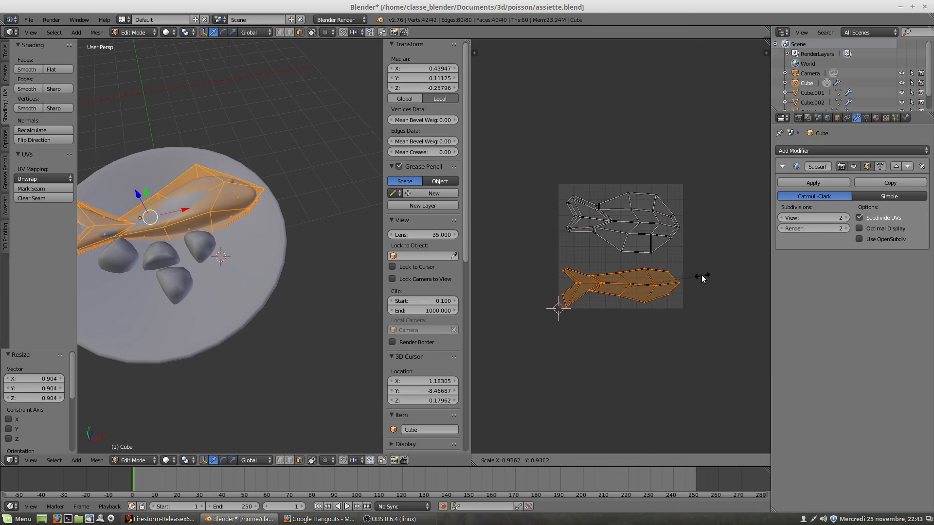
{"action": "left_click", "coordinate": [681, 279]}
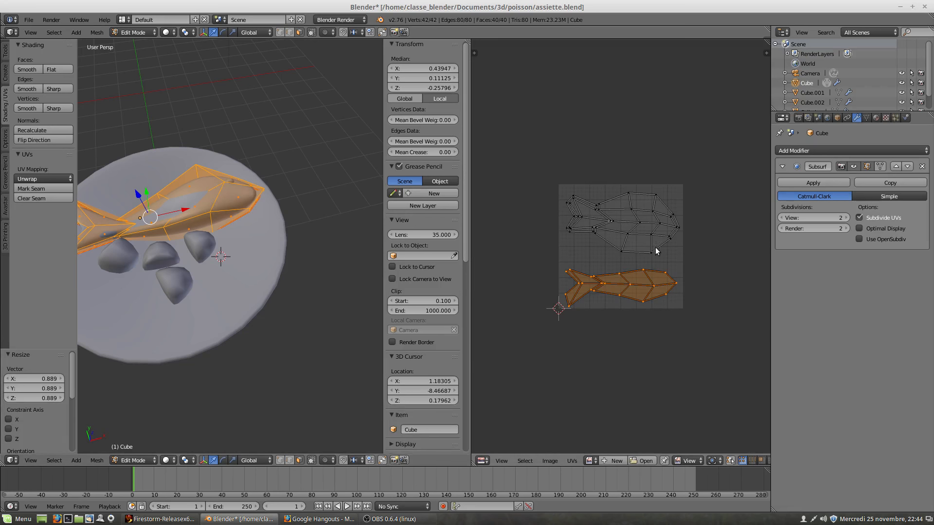
Examine the fish on its plate from above, from low angles and from the side.
{"action": "scroll", "coordinate": [257, 231], "scroll_direction": "down", "scroll_amount": 2}
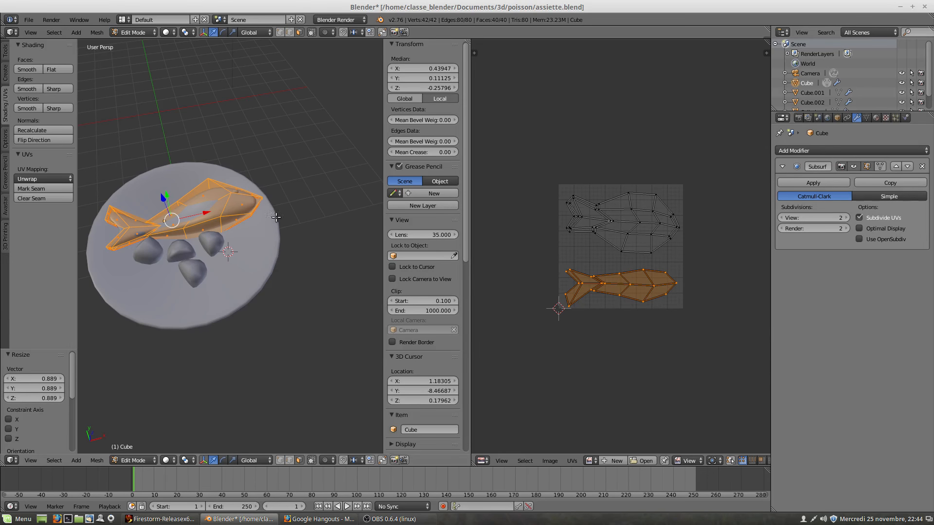
{"action": "scroll", "coordinate": [266, 230], "scroll_direction": "up", "scroll_amount": 4}
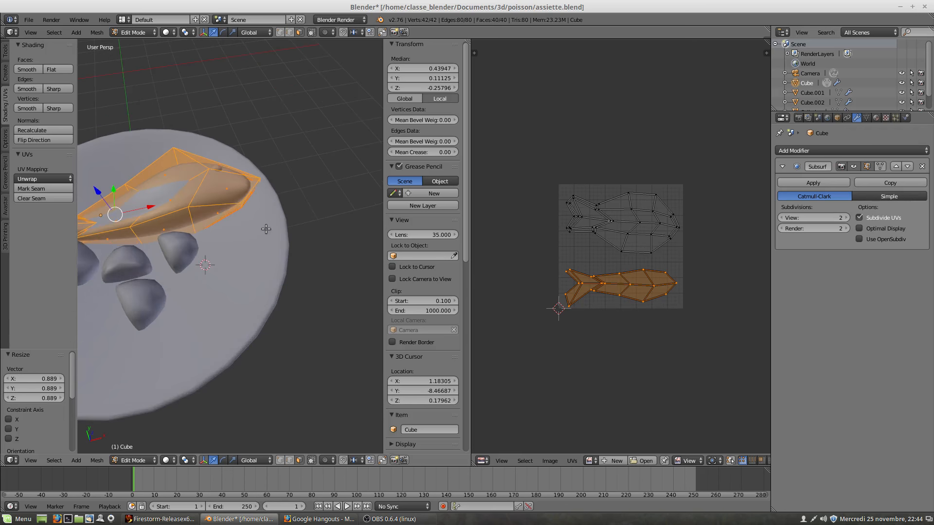
{"action": "middle_click_drag", "start_coordinate": [254, 185], "coordinate": [182, 258]}
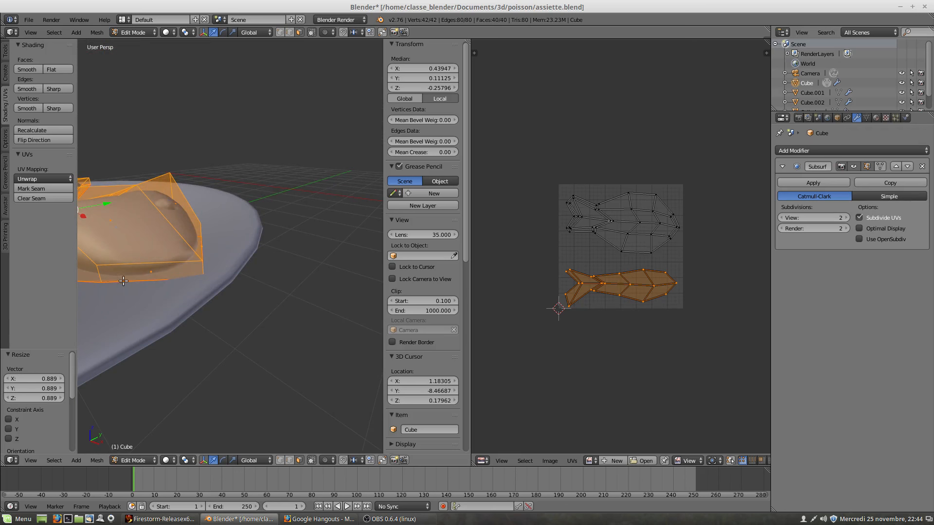
{"action": "scroll", "coordinate": [165, 272], "scroll_direction": "down", "scroll_amount": 2}
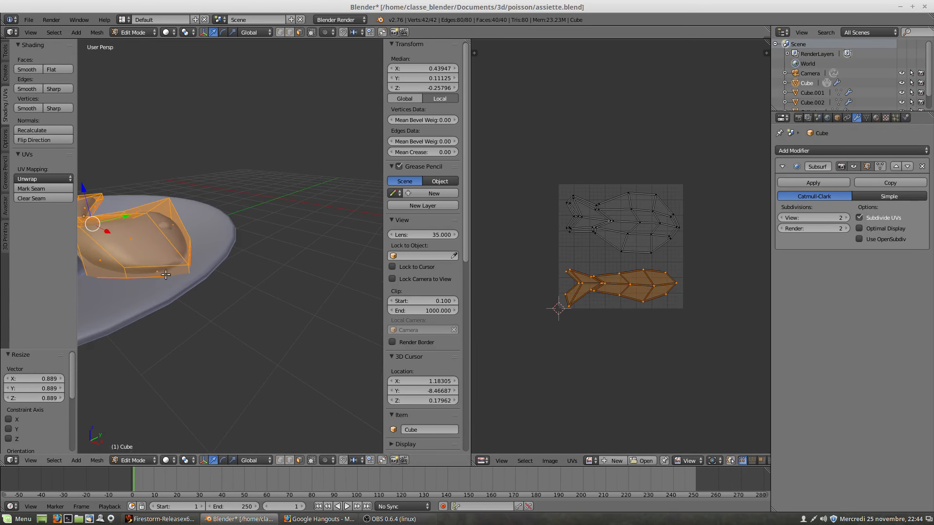
{"action": "middle_click_drag", "start_coordinate": [158, 284], "coordinate": [287, 254]}
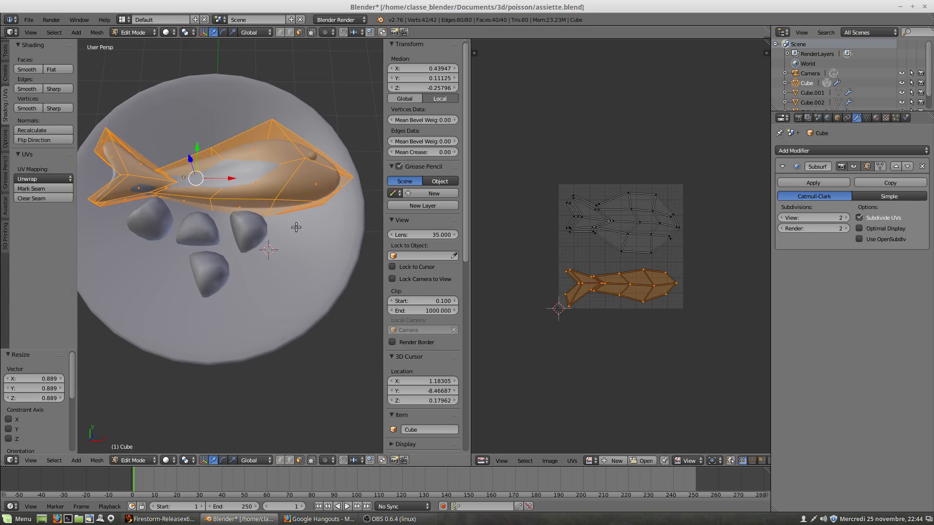
{"action": "middle_click_drag", "start_coordinate": [336, 224], "coordinate": [129, 175]}
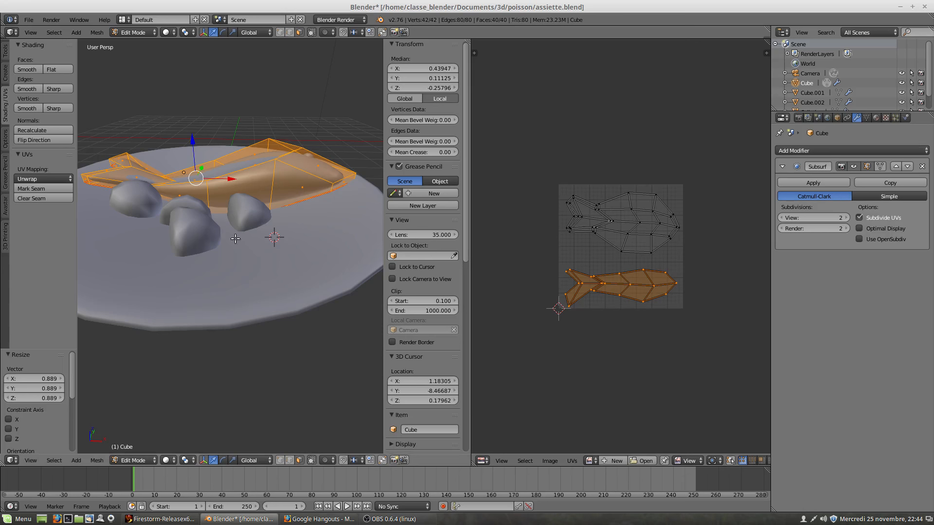
{"action": "middle_click_drag", "start_coordinate": [193, 221], "coordinate": [180, 242]}
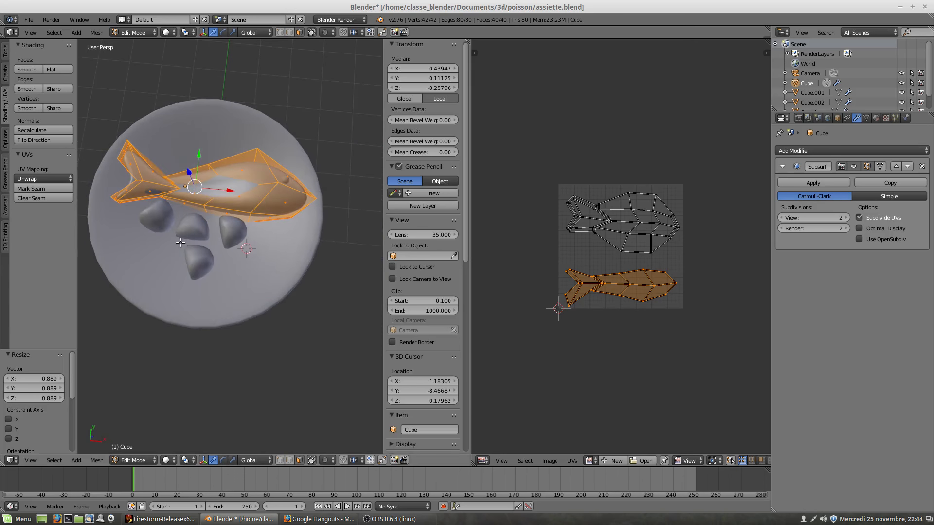
{"action": "middle_click_drag", "start_coordinate": [255, 277], "coordinate": [321, 257]}
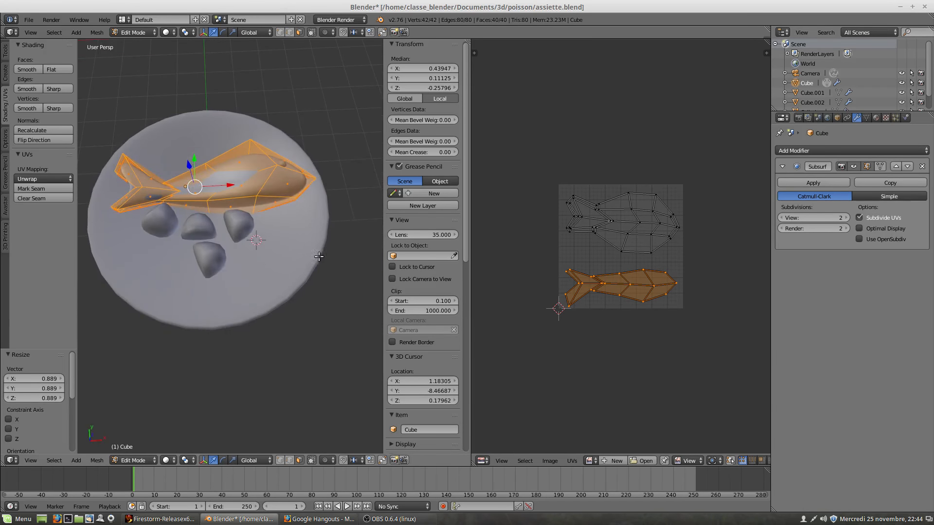
Leave the fish mesh, select the plate and open its mesh in Edit Mode.
{"action": "key", "text": "Tab"}
{"action": "right_click", "coordinate": [303, 262]}
{"action": "middle_click_drag", "start_coordinate": [329, 310], "coordinate": [274, 289]}
{"action": "key", "text": "Tab"}
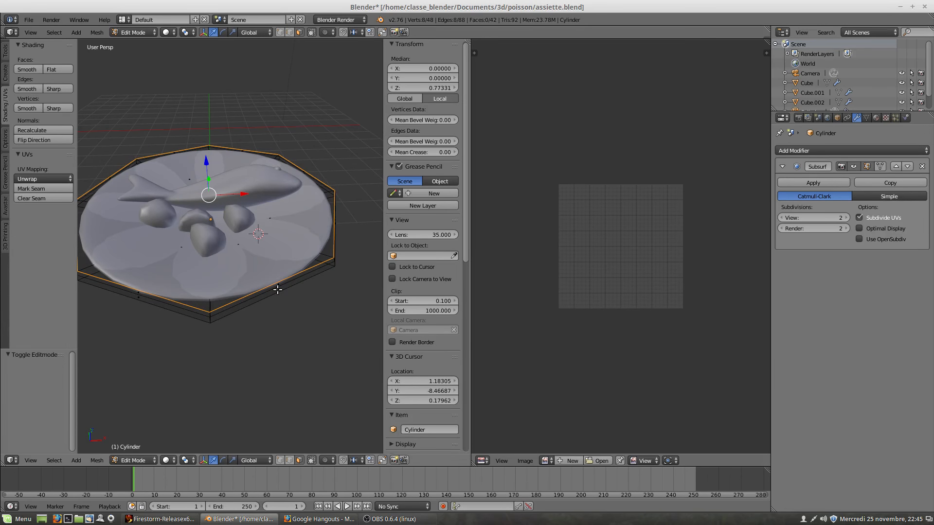
Switch to edge selection and try selecting an edge loop around the side of the plate's rim.
{"action": "right_click", "coordinate": [253, 297]}
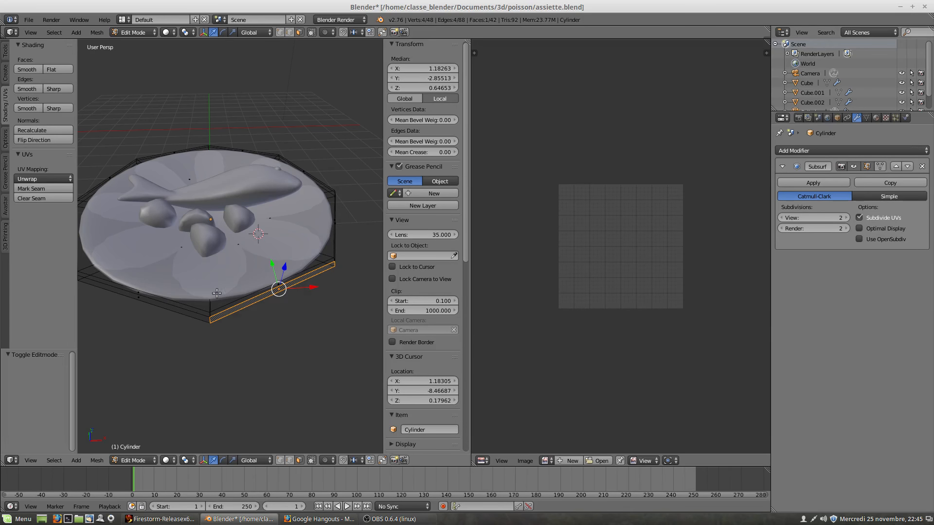
{"action": "left_click", "coordinate": [290, 460]}
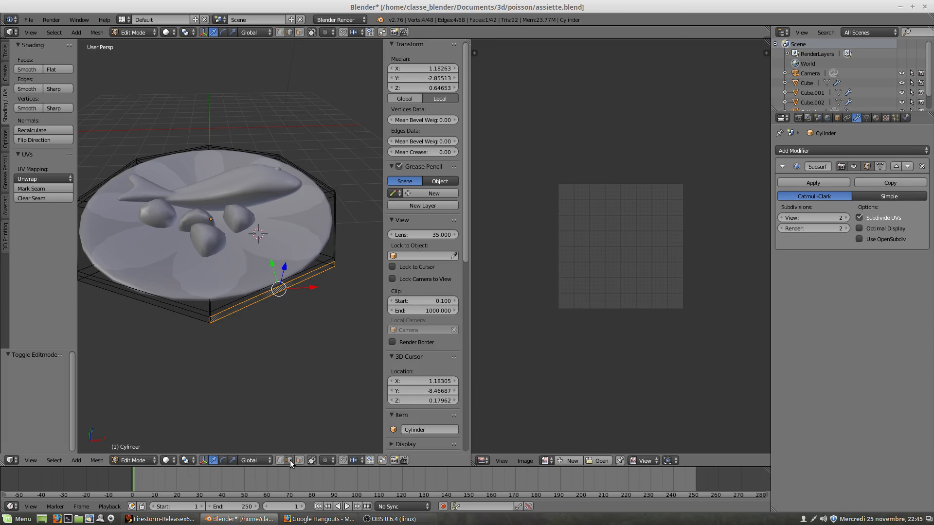
{"action": "right_click", "coordinate": [203, 315], "text": "alt"}
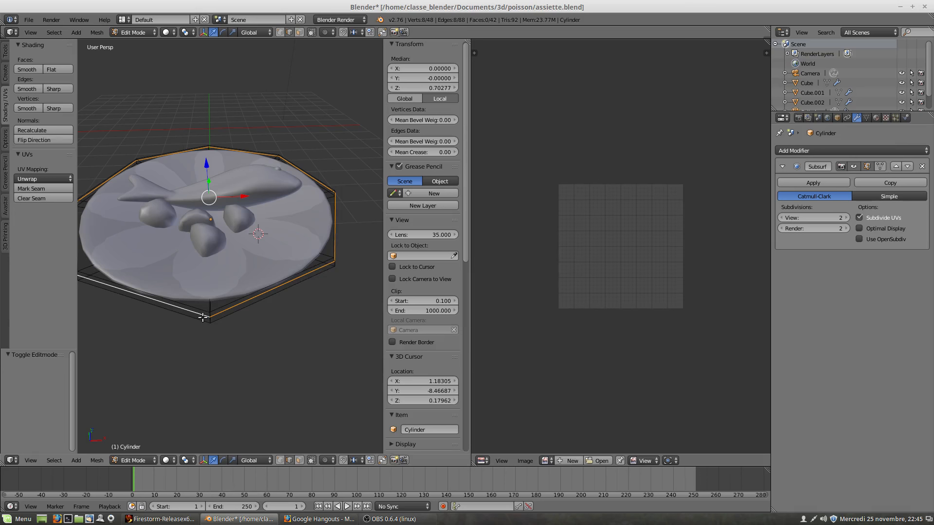
{"action": "middle_click_drag", "start_coordinate": [203, 316], "coordinate": [223, 261]}
{"action": "scroll", "coordinate": [233, 255], "scroll_direction": "up", "scroll_amount": 2}
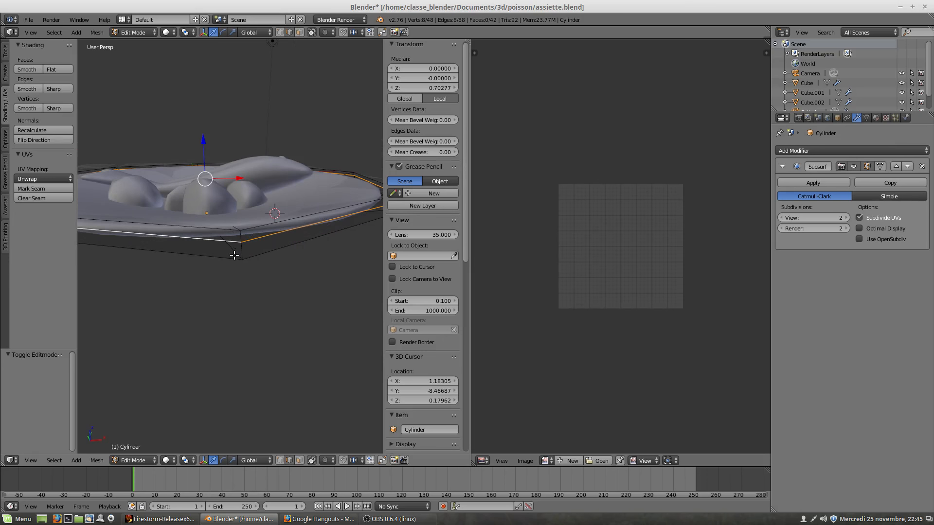
{"action": "scroll", "coordinate": [234, 255], "scroll_direction": "down", "scroll_amount": 2}
{"action": "middle_click_drag", "start_coordinate": [234, 258], "coordinate": [233, 288]}
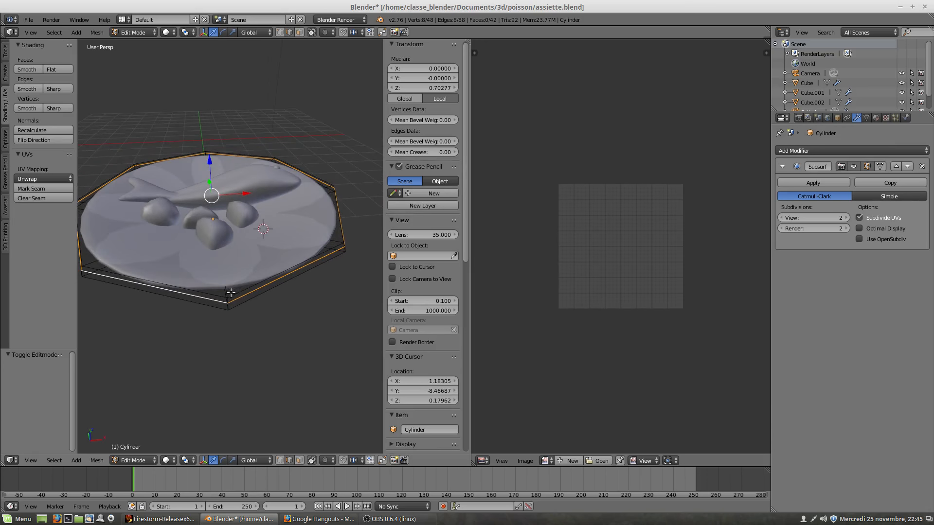
Select the lowest outer edge loop around the plate's rim and mark it as a seam.
{"action": "right_click", "coordinate": [235, 304], "text": "alt"}
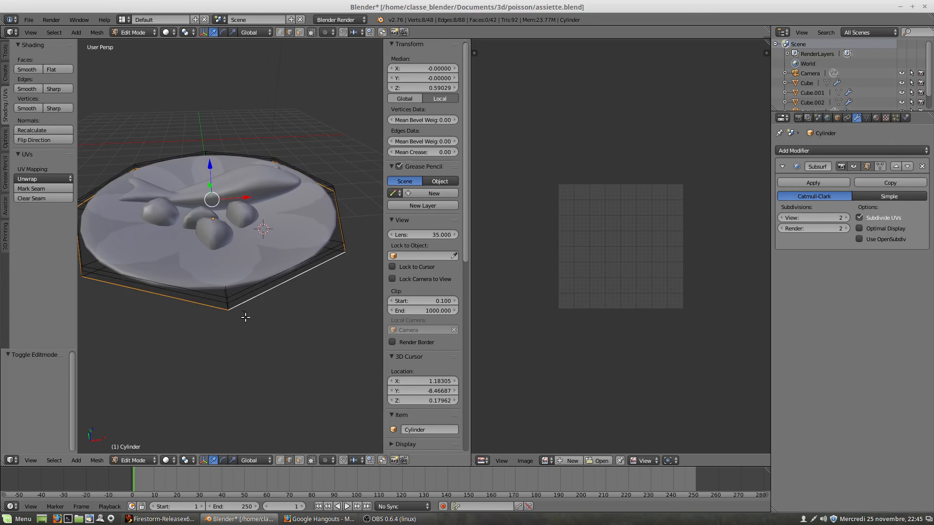
{"action": "middle_click_drag", "start_coordinate": [240, 308], "coordinate": [244, 297]}
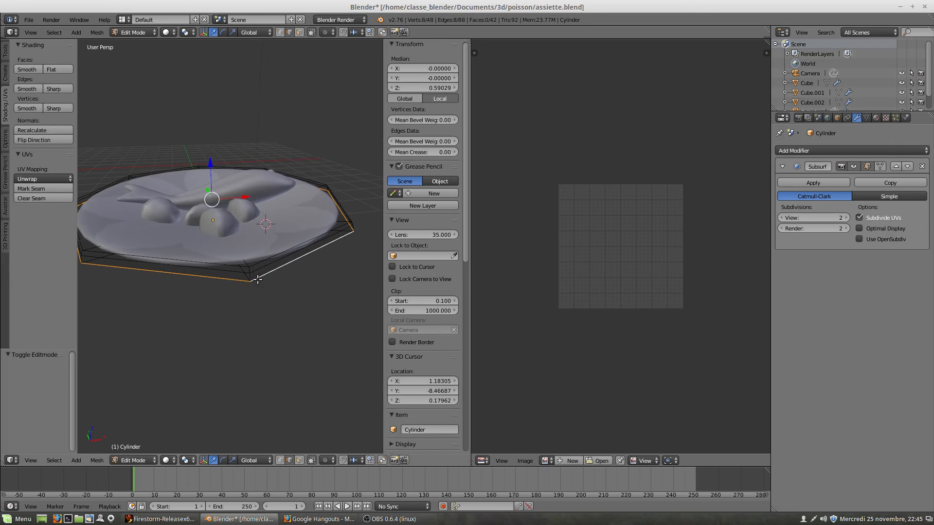
{"action": "scroll", "coordinate": [269, 261], "scroll_direction": "up", "scroll_amount": 4}
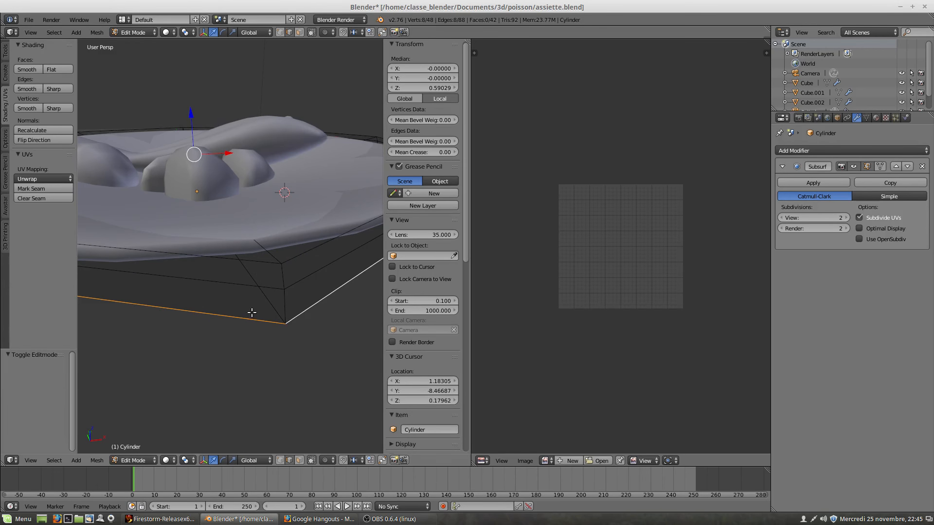
{"action": "scroll", "coordinate": [252, 309], "scroll_direction": "down", "scroll_amount": 5}
{"action": "scroll", "coordinate": [256, 305], "scroll_direction": "up", "scroll_amount": 2}
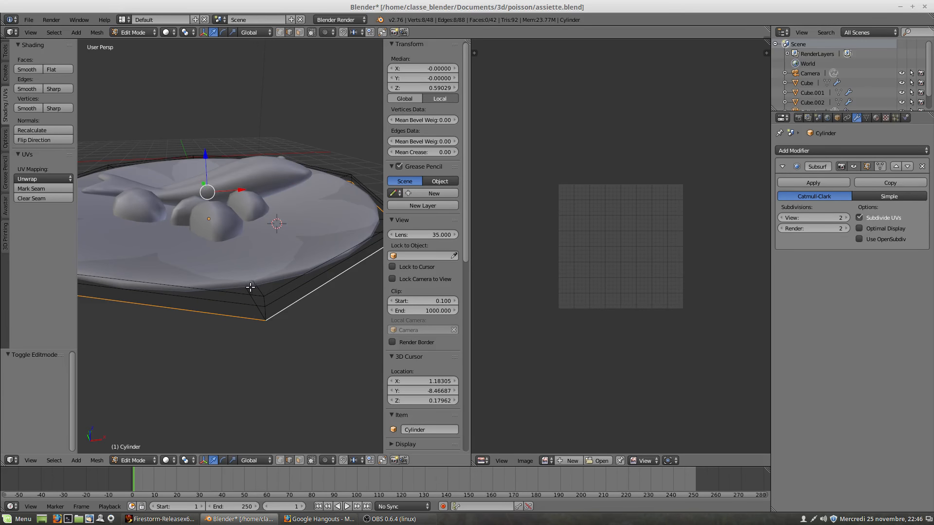
{"action": "scroll", "coordinate": [267, 323], "scroll_direction": "down", "scroll_amount": 3}
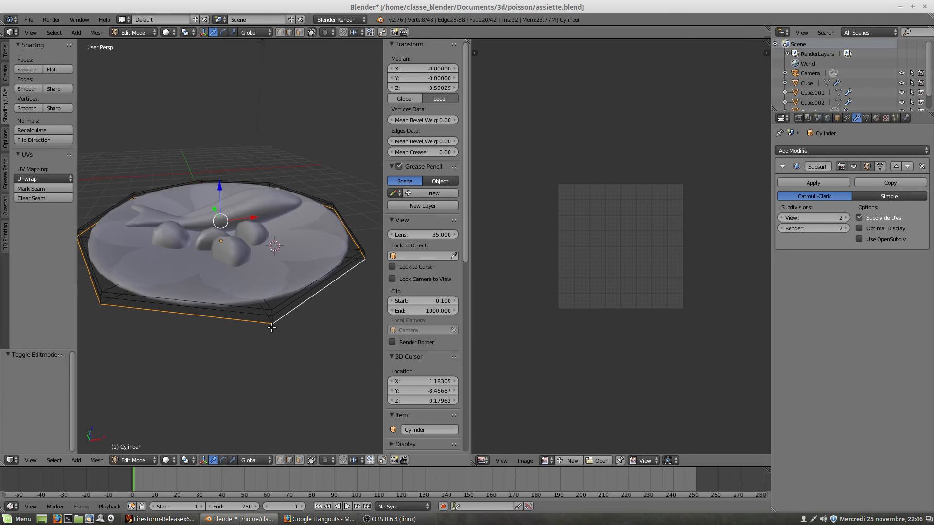
{"action": "left_click", "coordinate": [34, 189]}
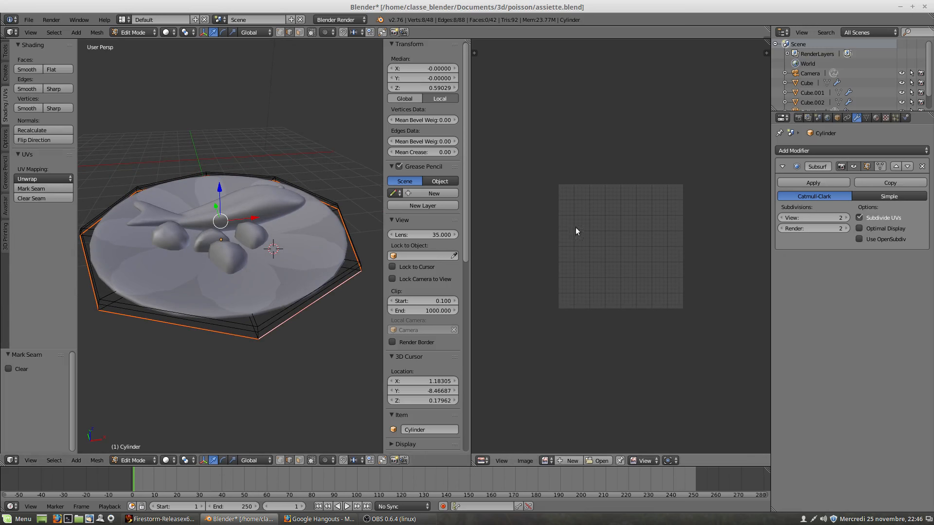
Fit the plate's edit cage to the Subsurf result and check where the seam runs on the underside.
{"action": "left_click", "coordinate": [879, 167]}
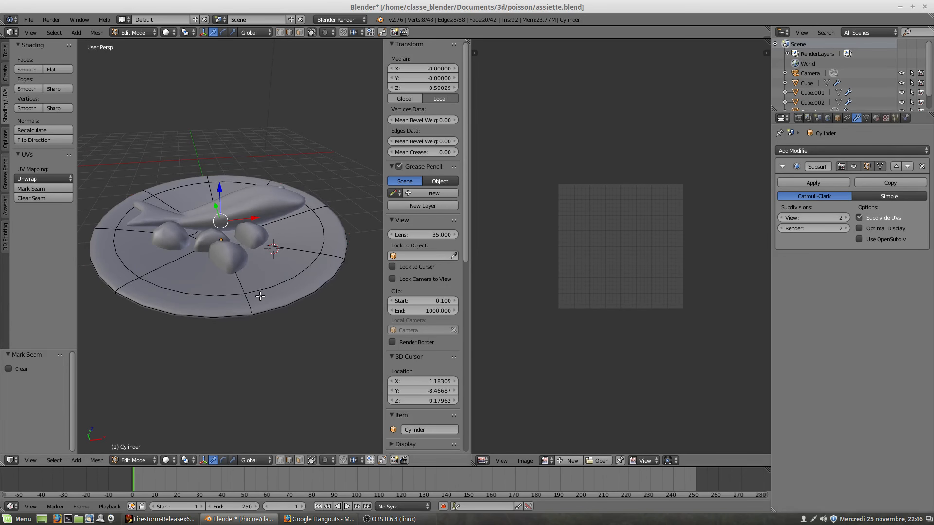
{"action": "middle_click_drag", "start_coordinate": [260, 296], "coordinate": [258, 236]}
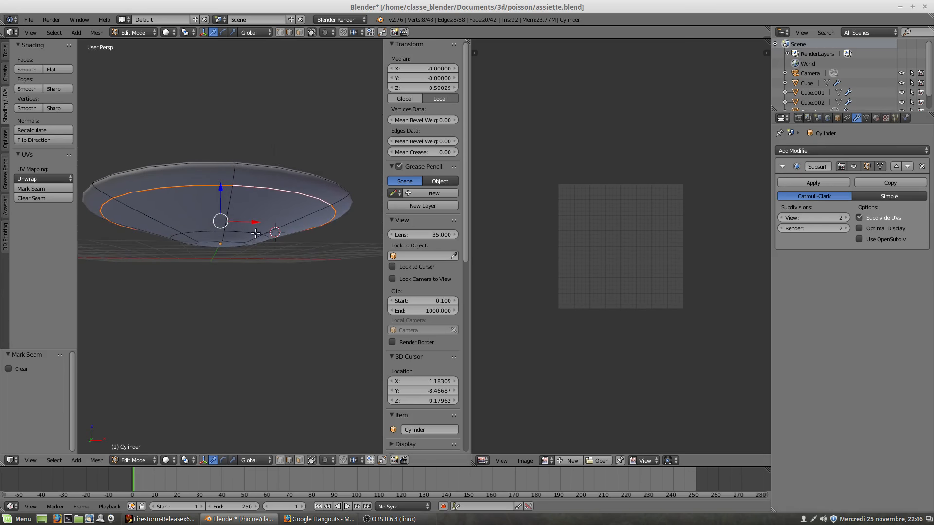
{"action": "middle_click_drag", "start_coordinate": [197, 195], "coordinate": [202, 221]}
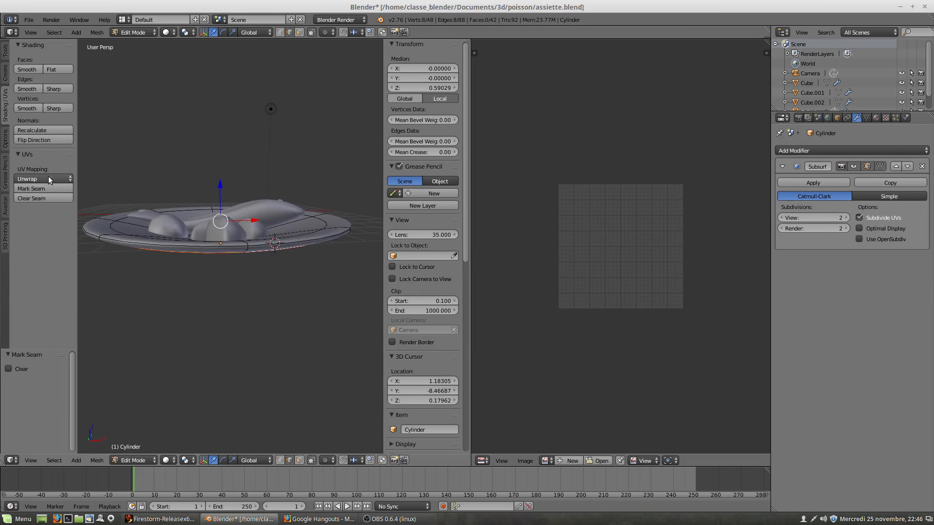
Clear the seam from the plate's lowest outer edge loop and toggle the edit cage's fit to the Subsurf result off and on.
{"action": "left_click", "coordinate": [35, 197]}
{"action": "scroll", "coordinate": [243, 267], "scroll_direction": "up", "scroll_amount": 1}
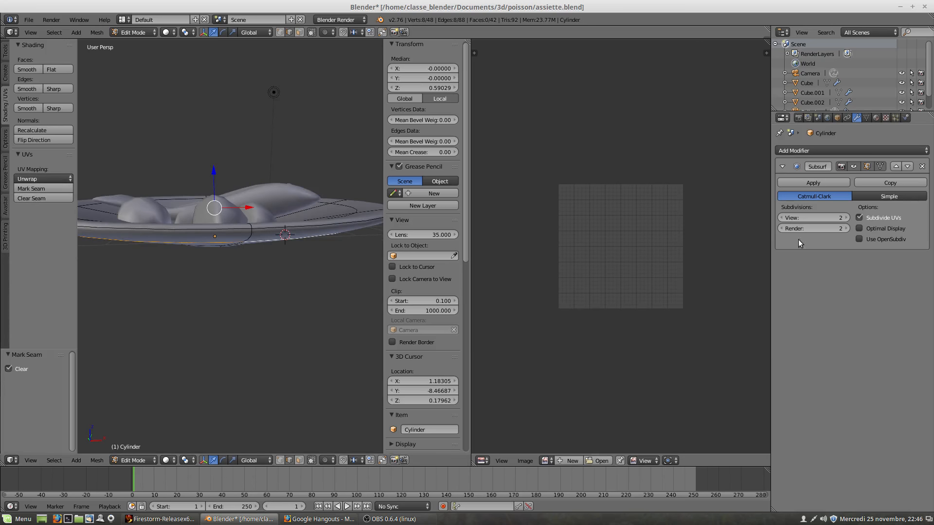
{"action": "left_click", "coordinate": [882, 167]}
{"action": "left_click", "coordinate": [882, 167]}
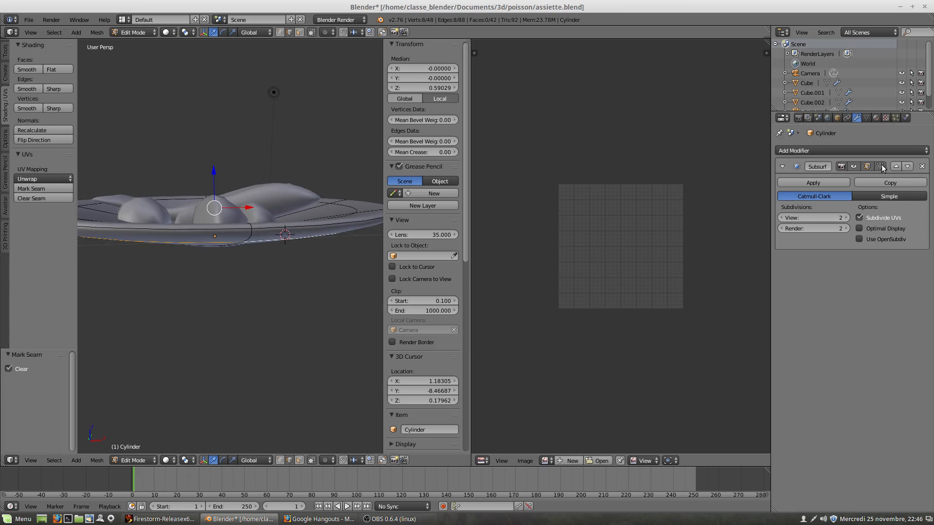
Select the outer edge loop along the top of the plate's rim, mark it as a seam and deselect everything.
{"action": "middle_click_drag", "start_coordinate": [233, 232], "coordinate": [287, 305]}
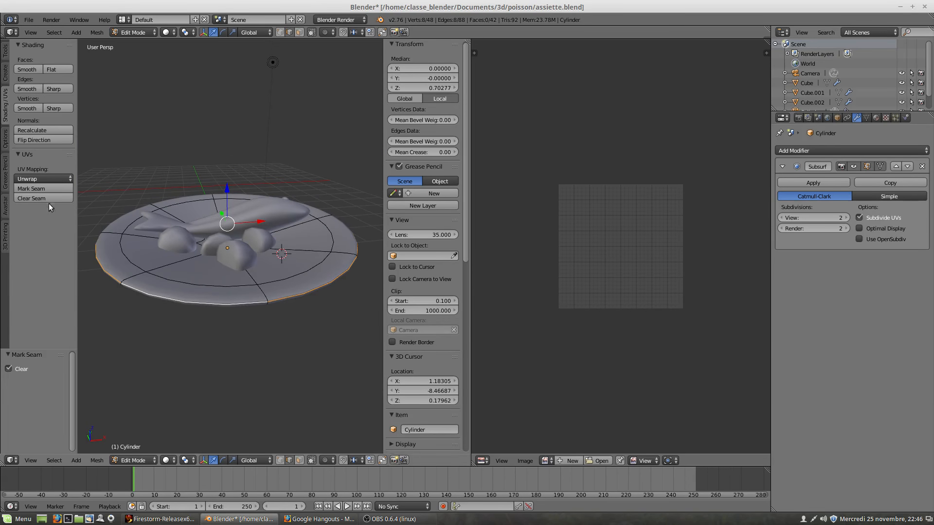
{"action": "left_click", "coordinate": [42, 189]}
{"action": "key", "text": "a"}
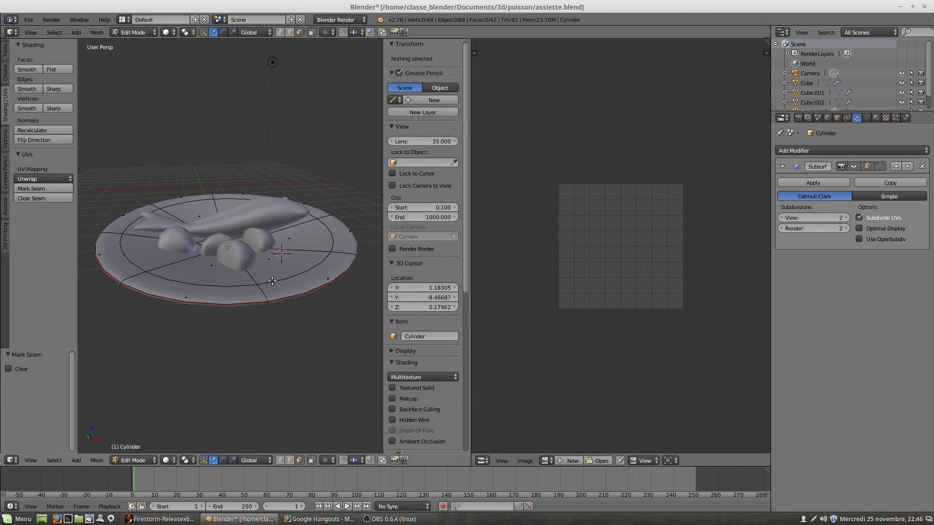
Select the plate's linked top faces up to the seam and unwrap them.
{"action": "key", "text": "l"}
{"action": "mouse_move", "coordinate": [257, 324]}
{"action": "middle_mouse_down"}
{"action": "mouse_move", "coordinate": [256, 275]}
{"action": "mouse_move", "coordinate": [252, 319]}
{"action": "mouse_move", "coordinate": [263, 327]}
{"action": "middle_mouse_up"}
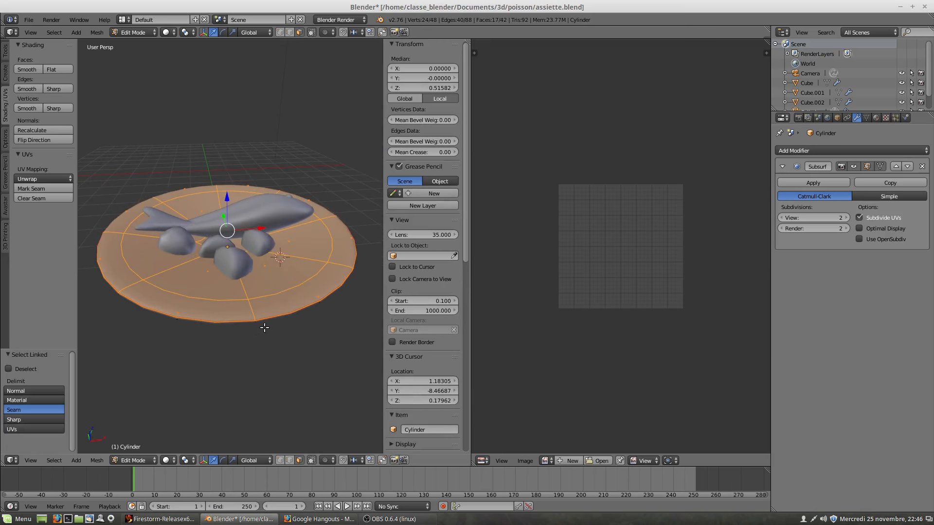
{"action": "key", "text": "u"}
{"action": "left_click", "coordinate": [289, 293]}
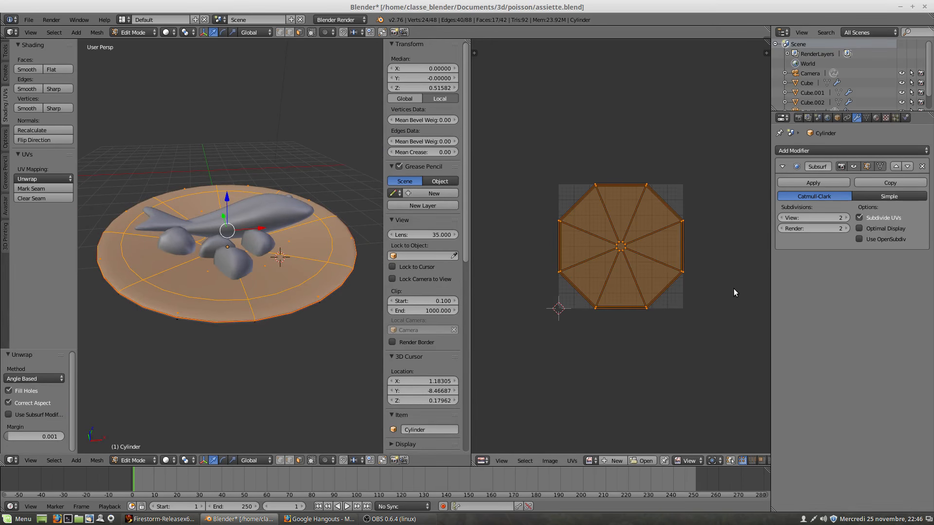
Scale the plate top's UV island to about 0.515 and move it to the upper-left part of the UV square.
{"action": "key", "text": "s"}
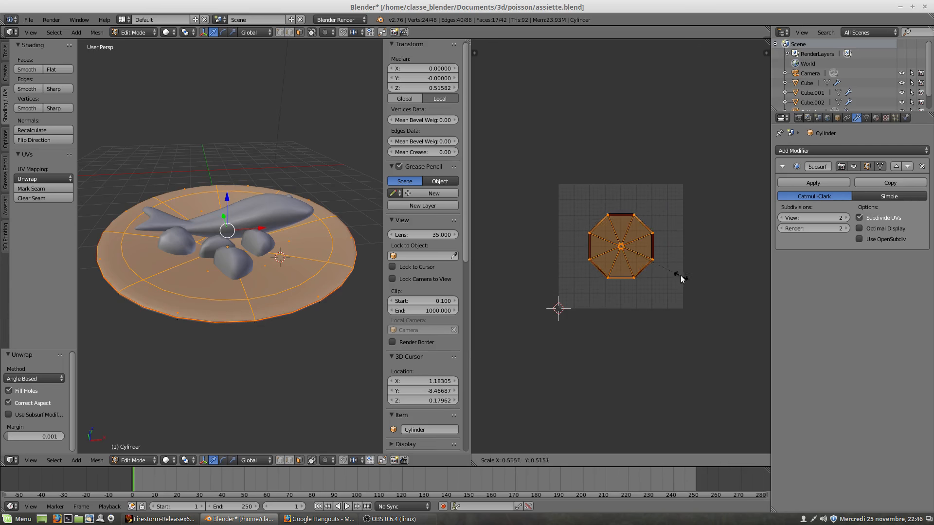
{"action": "left_click", "coordinate": [663, 277]}
{"action": "key", "text": "g"}
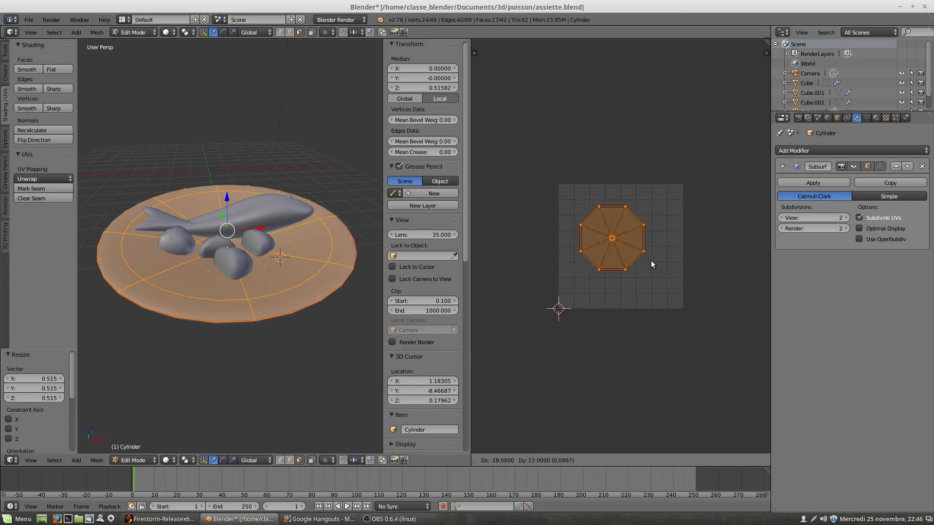
{"action": "left_click", "coordinate": [637, 249]}
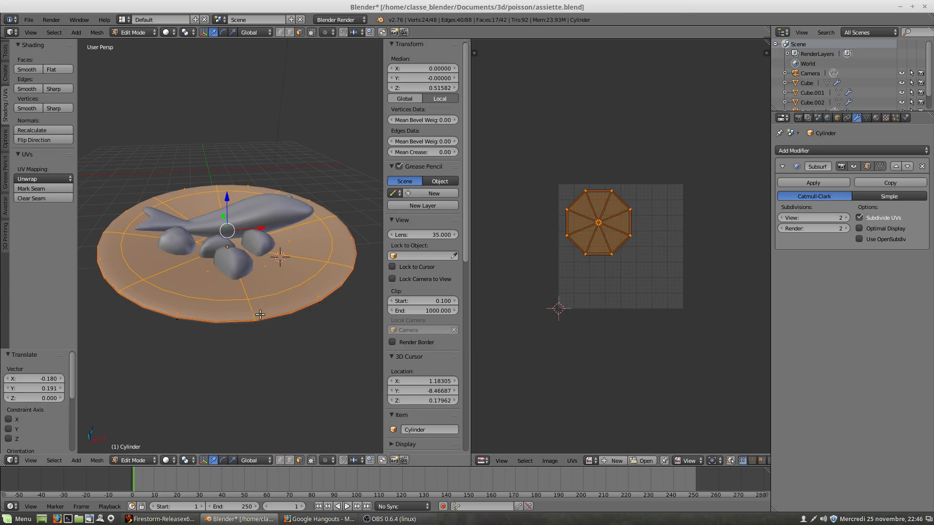
Hide the plate's top faces, then select the linked underside faces and unwrap them.
{"action": "key", "text": "h"}
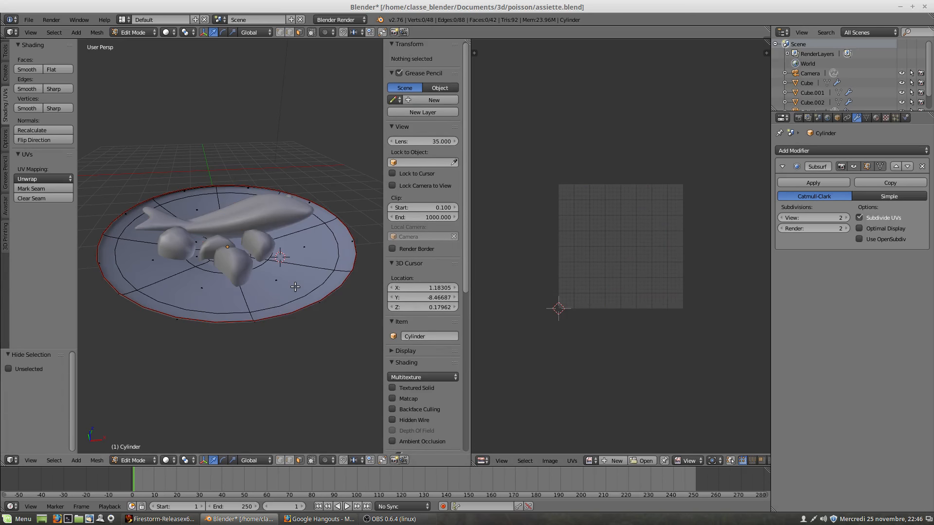
{"action": "key", "text": "l"}
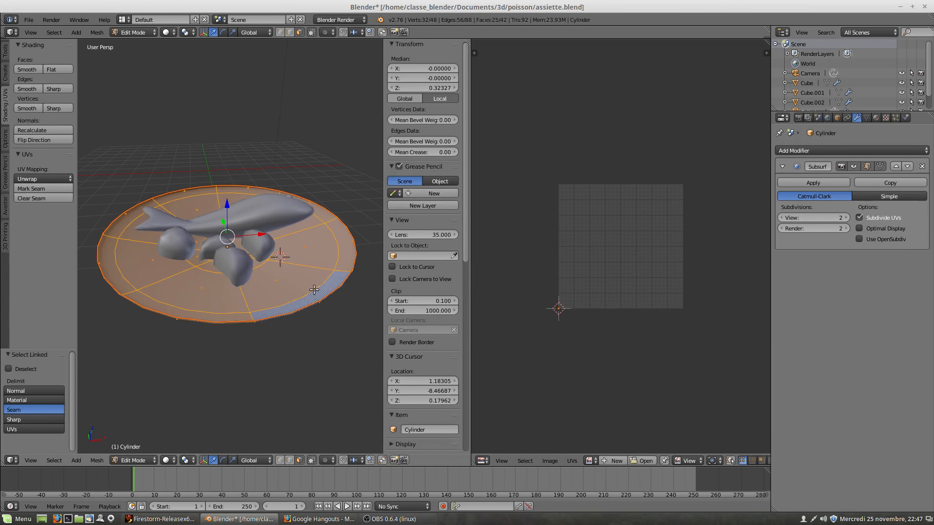
{"action": "key", "text": "u"}
{"action": "left_click", "coordinate": [315, 290]}
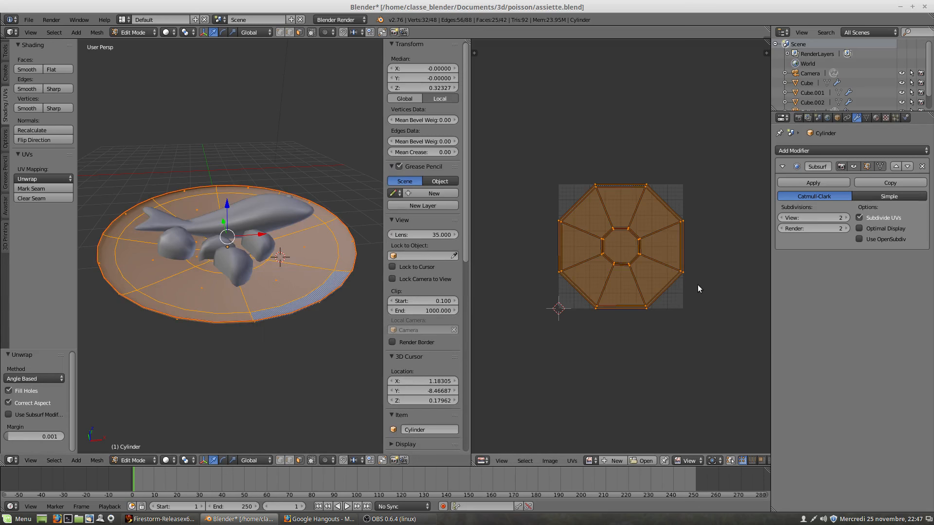
Scale the underside's UV island by about 0.609 and again by about 0.390, moving it into the UV square's lower-right corner.
{"action": "key", "text": "s"}
{"action": "left_click", "coordinate": [663, 282]}
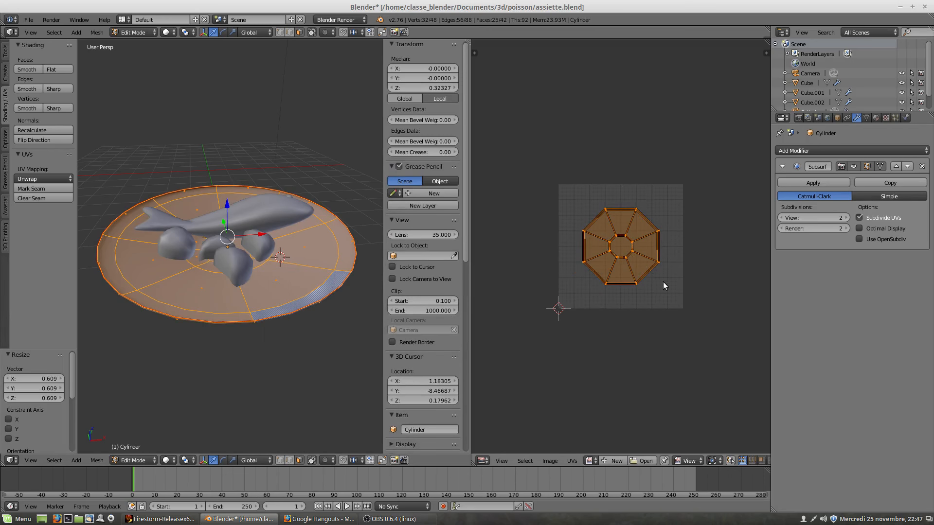
{"action": "key", "text": "g"}
{"action": "left_click", "coordinate": [687, 302]}
{"action": "key", "text": "s"}
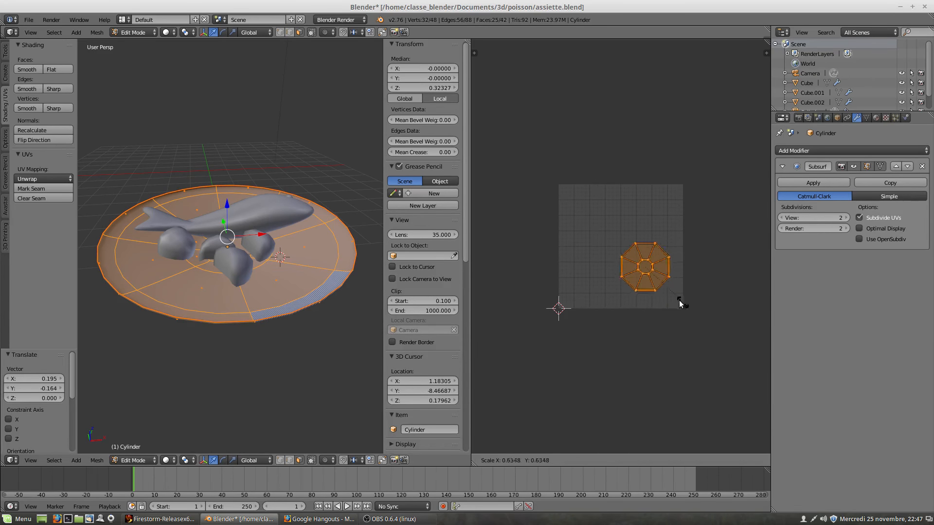
{"action": "left_click", "coordinate": [663, 291]}
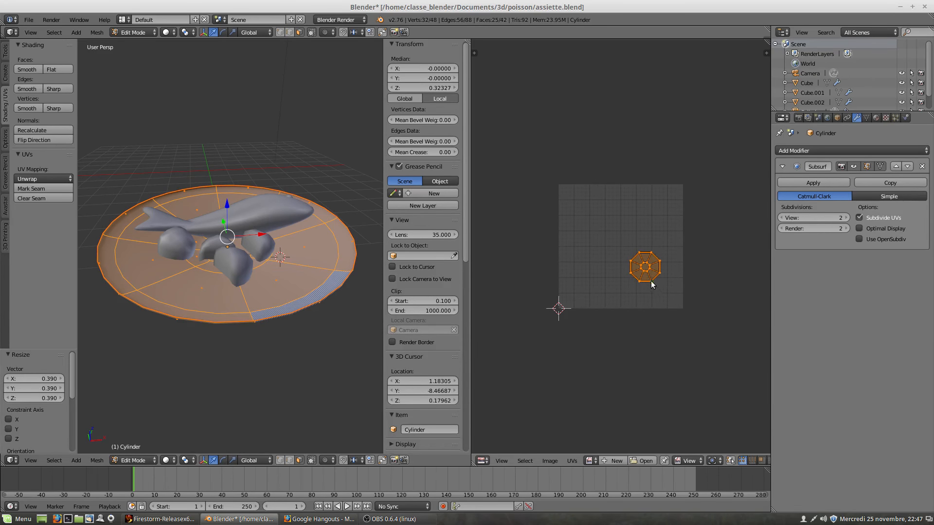
{"action": "key", "text": "g"}
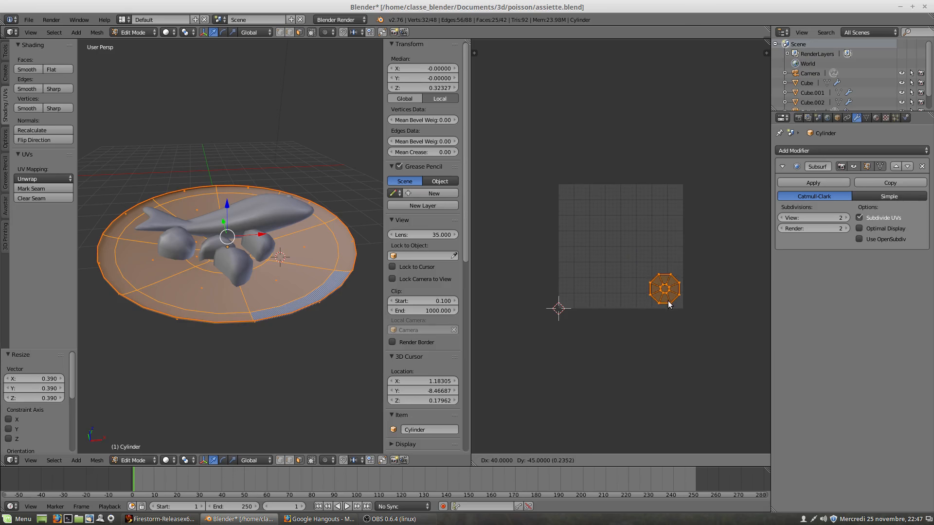
{"action": "left_click", "coordinate": [666, 287]}
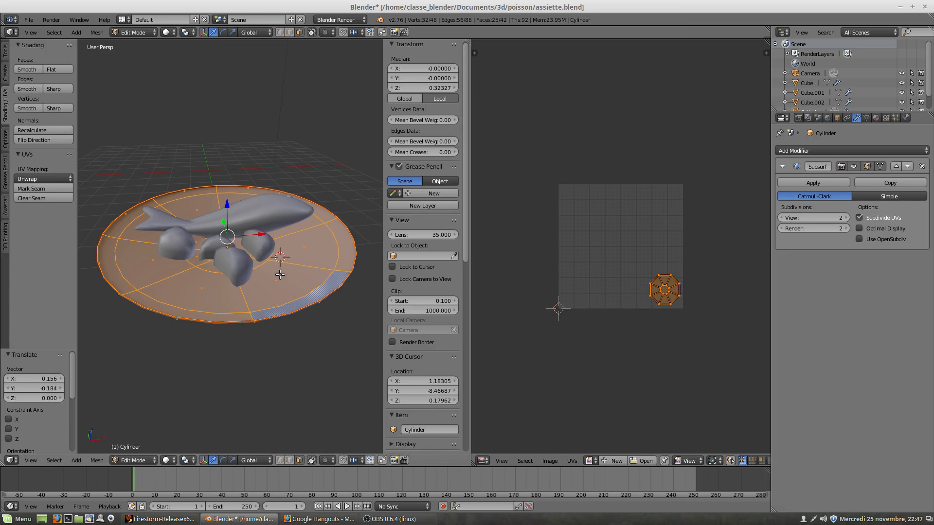
Reveal the hidden faces, select only the plate top's UV island, scale it by about 1.496 and move it back inside the UV square.
{"action": "key", "text": "alt+h"}
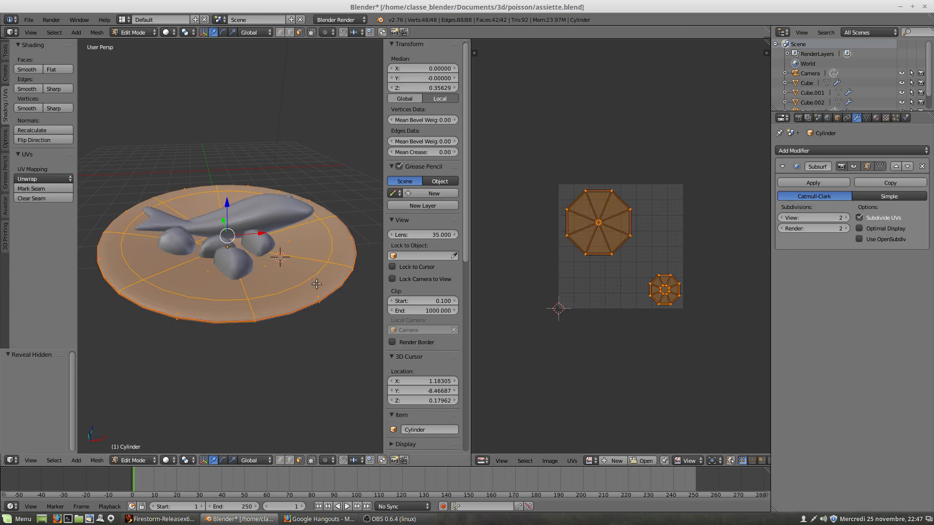
{"action": "key", "text": "l"}
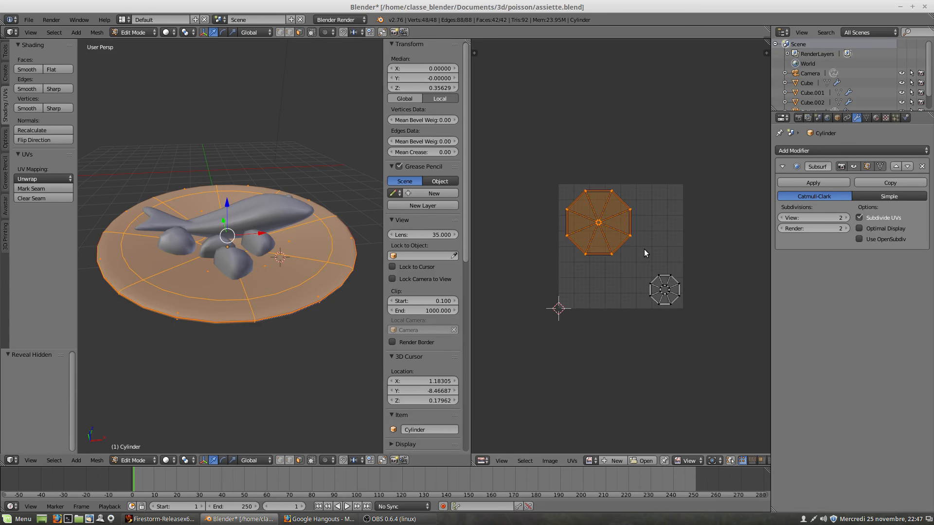
{"action": "key", "text": "s"}
{"action": "left_click", "coordinate": [661, 272]}
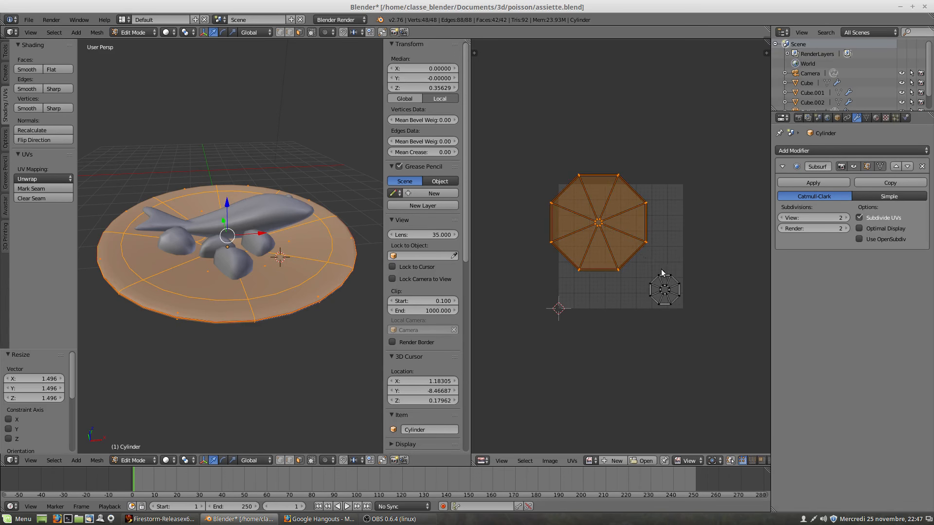
{"action": "key", "text": "g"}
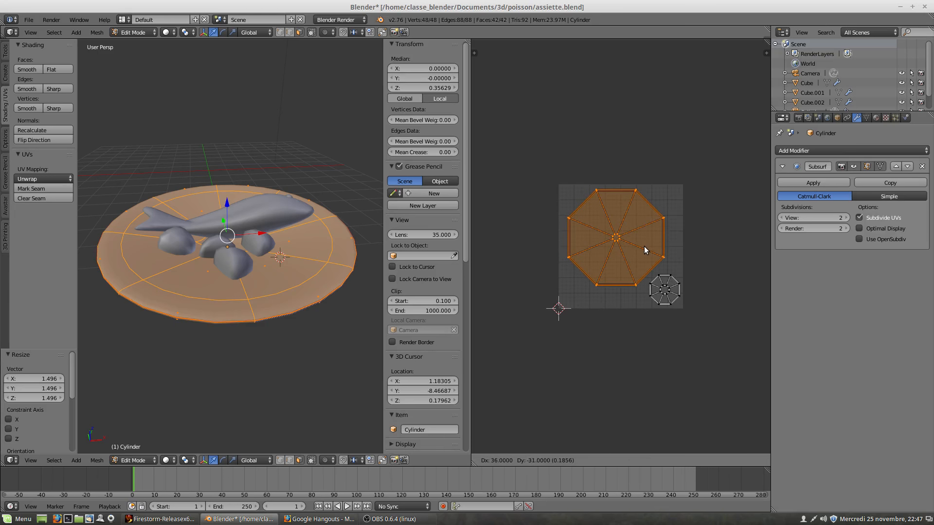
{"action": "left_click", "coordinate": [643, 246]}
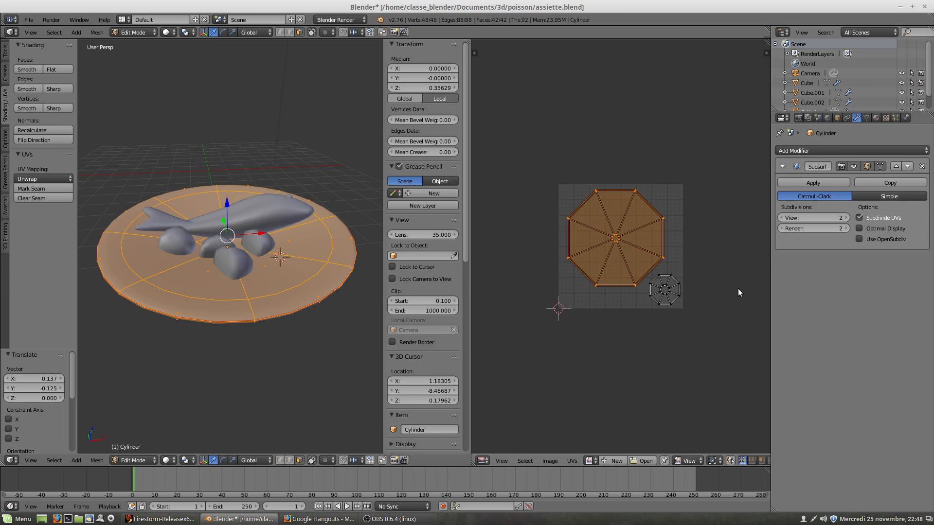
Nudge the plate top's UV island by about -0.020 in X and -0.008 in Y, and enlarge it by about 1.070.
{"action": "key", "text": "g"}
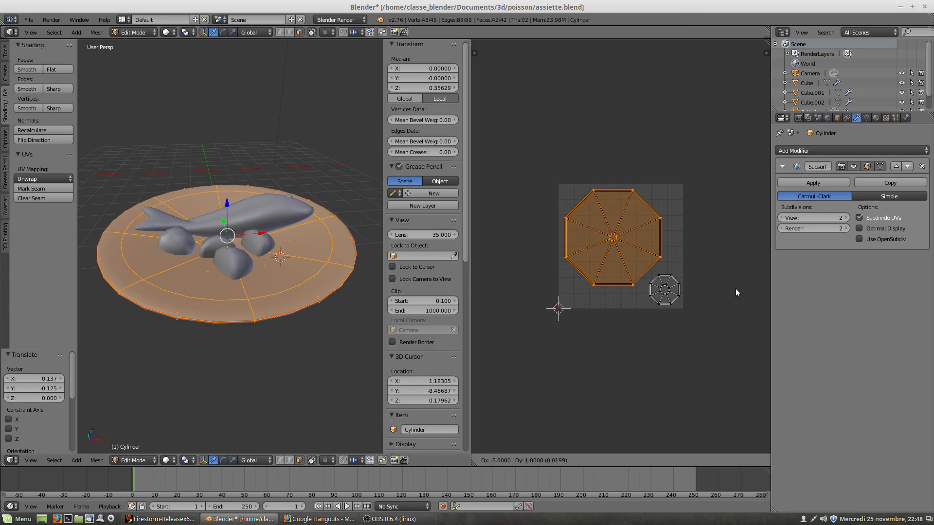
{"action": "left_click", "coordinate": [736, 289]}
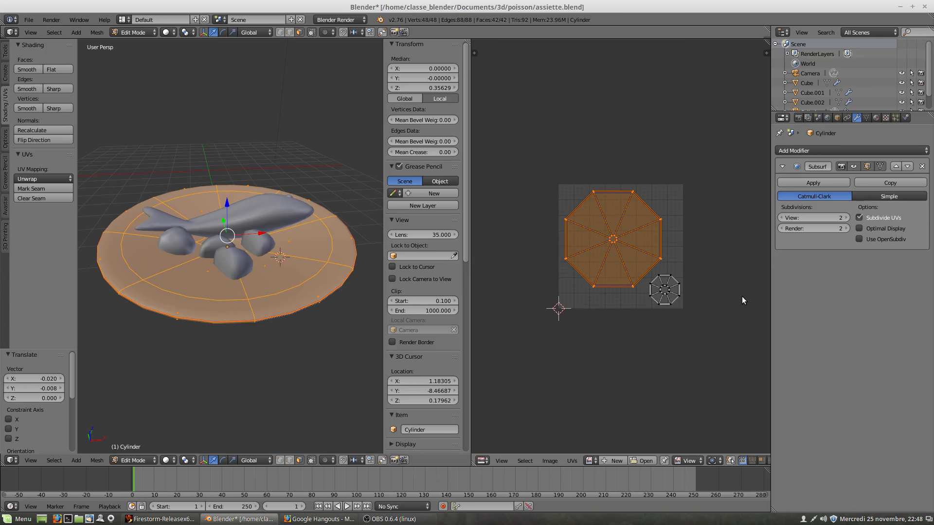
{"action": "key", "text": "s"}
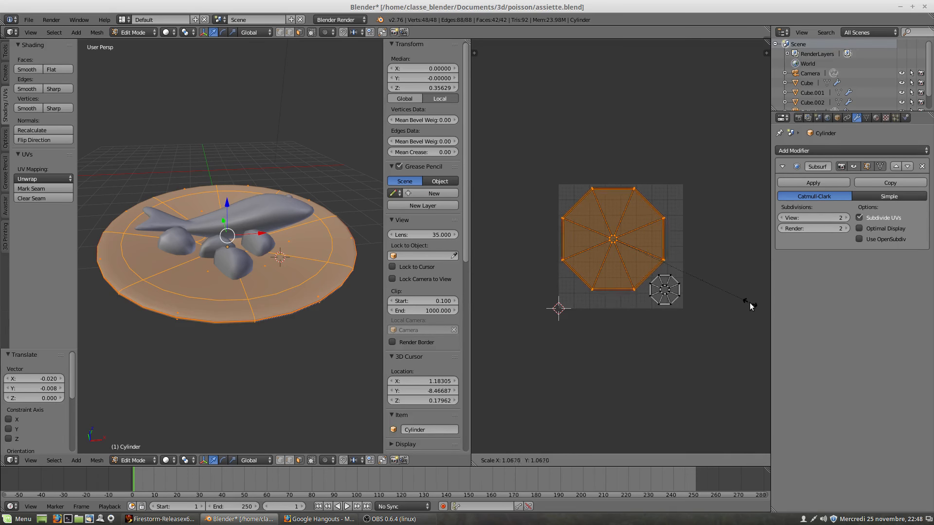
{"action": "left_click", "coordinate": [750, 305]}
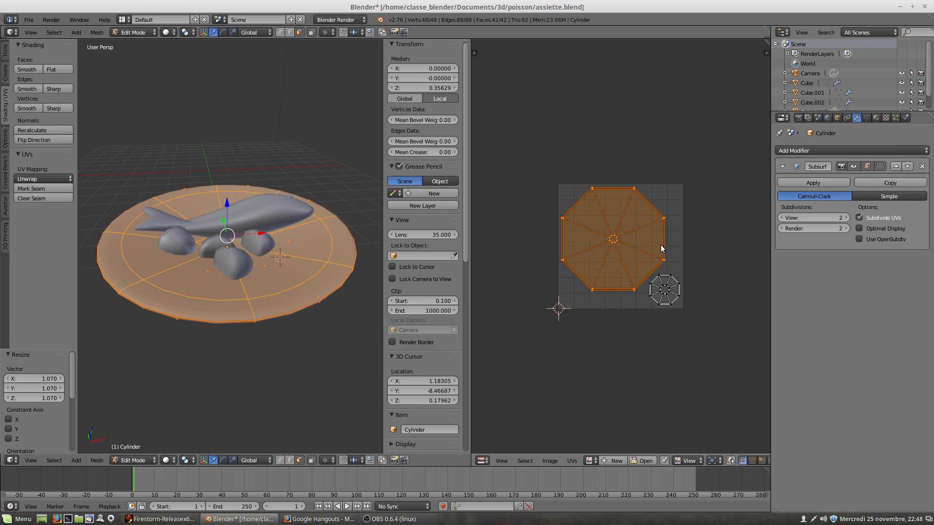
Leave the plate mesh, select the four small pieces beside the fish (Cube.002) and open their mesh in Edit Mode.
{"action": "middle_click_drag", "start_coordinate": [289, 266], "coordinate": [280, 340]}
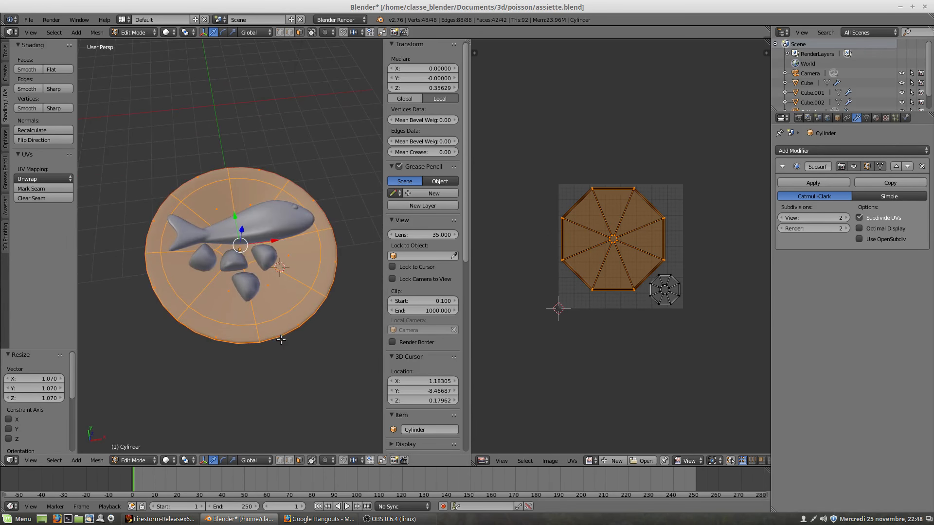
{"action": "scroll", "coordinate": [258, 318], "scroll_direction": "up", "scroll_amount": 4}
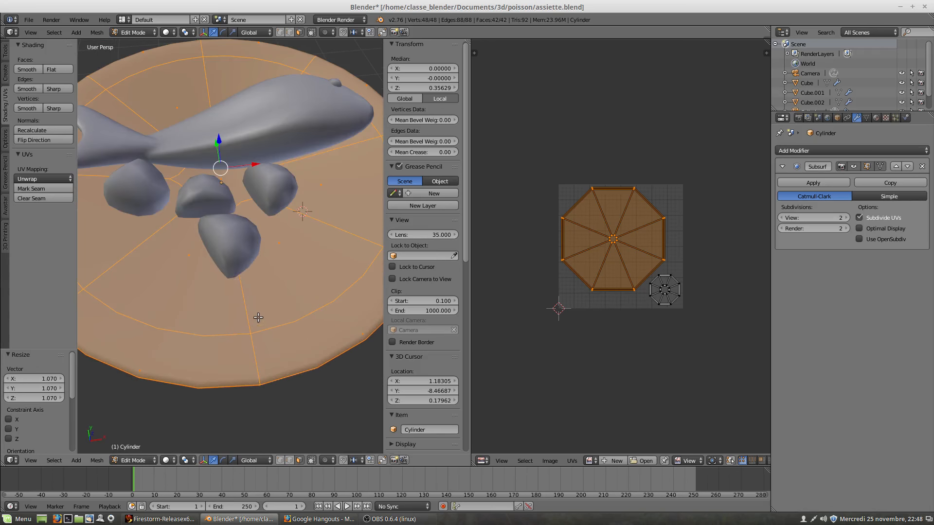
{"action": "key", "text": "Tab"}
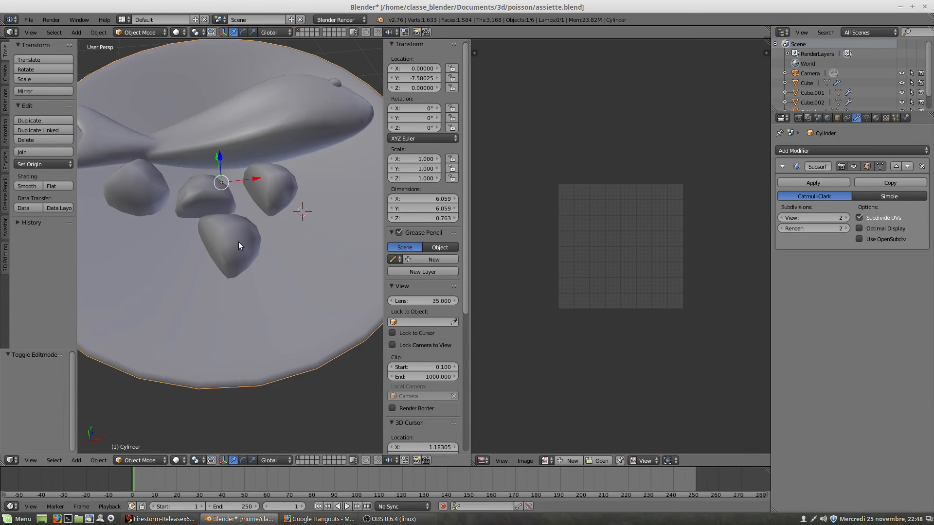
{"action": "right_click", "coordinate": [240, 243]}
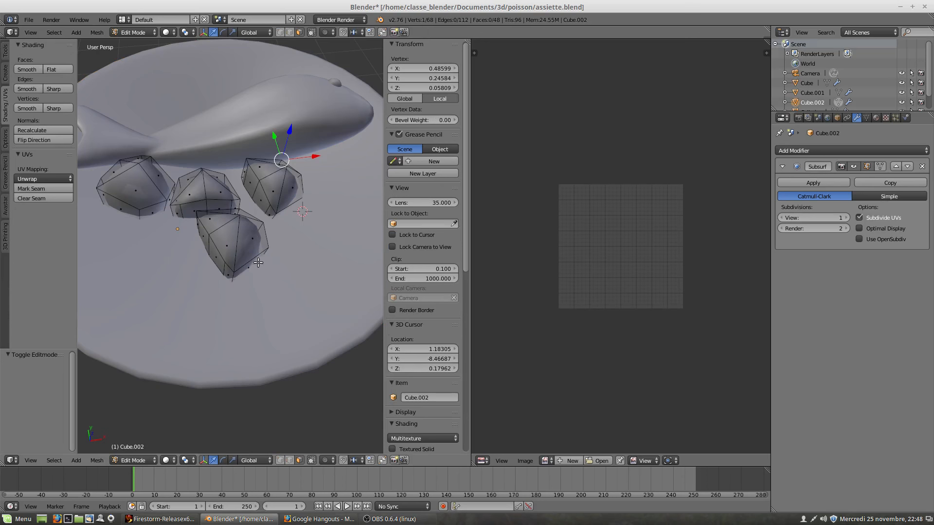
Isolate the four small pieces in Local View and inspect them from underneath and above.
{"action": "mouse_move", "coordinate": [258, 262]}
{"action": "middle_mouse_down"}
{"action": "mouse_move", "coordinate": [221, 229]}
{"action": "mouse_move", "coordinate": [235, 272]}
{"action": "mouse_move", "coordinate": [228, 206]}
{"action": "mouse_move", "coordinate": [257, 253]}
{"action": "mouse_move", "coordinate": [245, 252]}
{"action": "middle_mouse_up"}
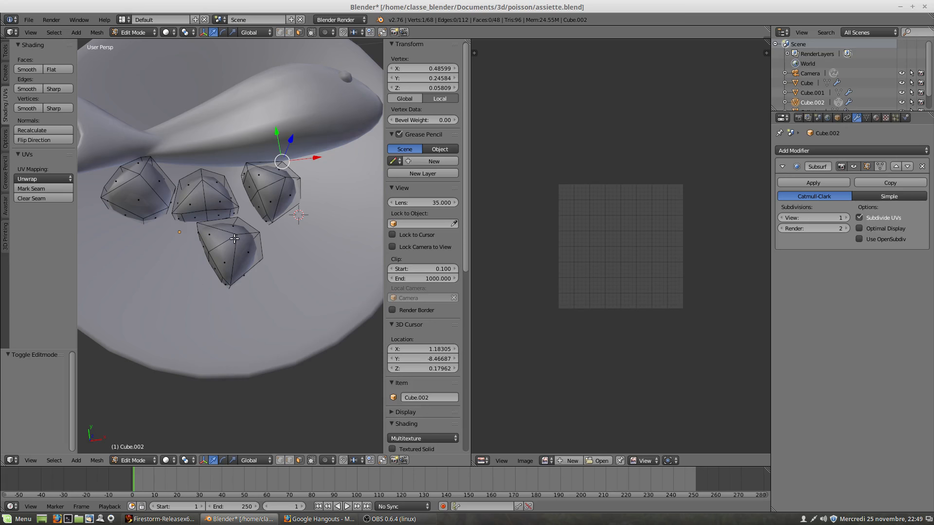
{"action": "key", "text": "KP_Divide"}
{"action": "middle_click_drag", "start_coordinate": [267, 317], "coordinate": [219, 146]}
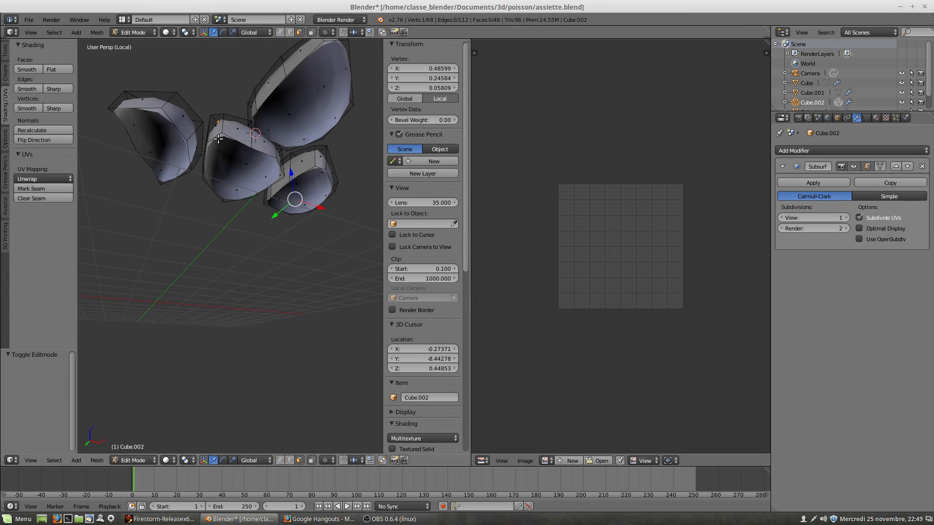
{"action": "middle_click_drag", "start_coordinate": [259, 205], "coordinate": [283, 284]}
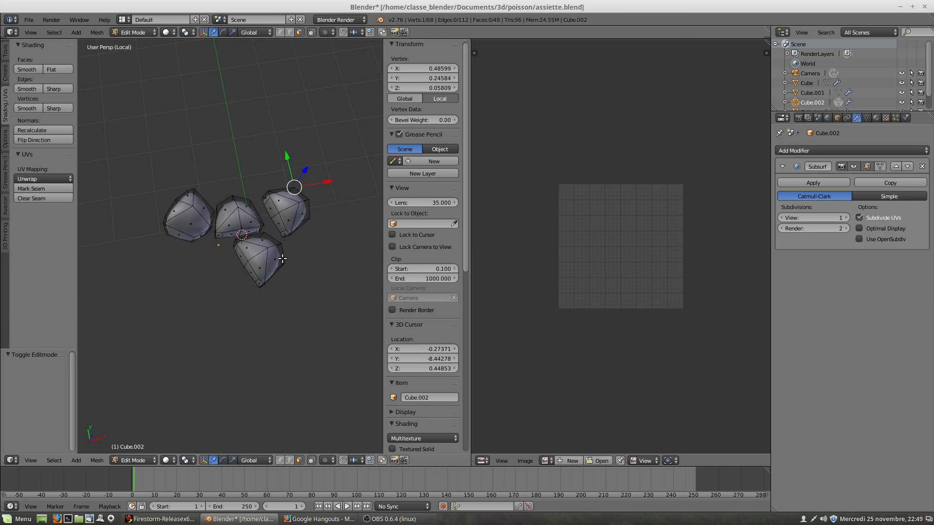
Select all the geometry of the four small pieces and unwrap it.
{"action": "key", "text": "a"}
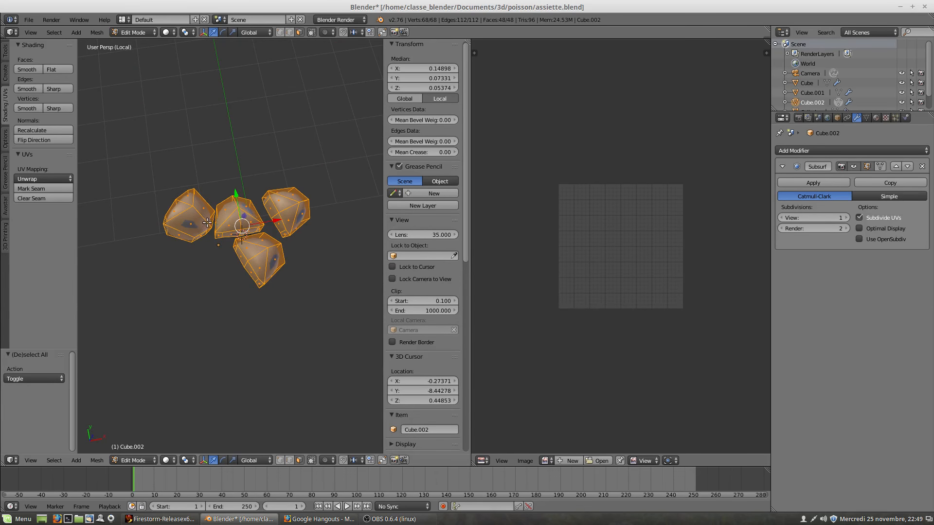
{"action": "left_click", "coordinate": [48, 178]}
{"action": "left_click", "coordinate": [51, 191]}
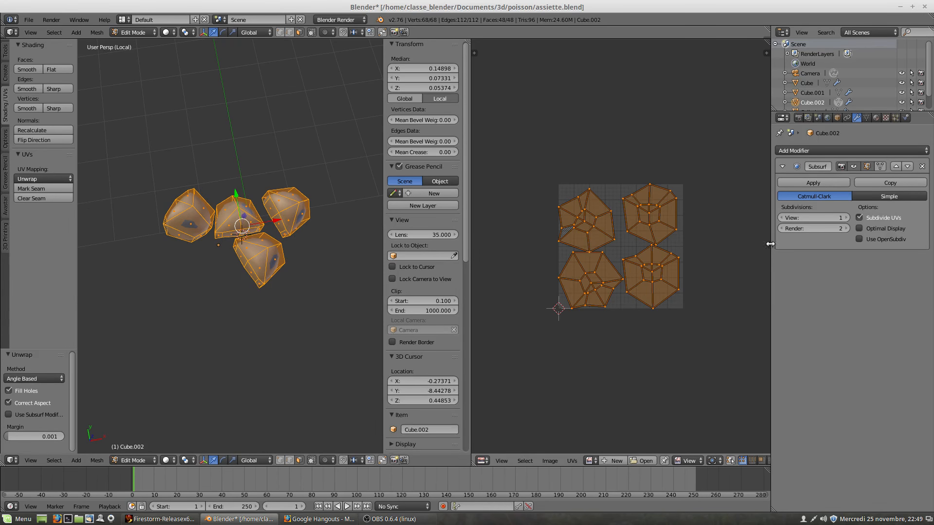
Scale the UV islands of all four small pieces down together by about 0.881.
{"action": "key", "text": "s"}
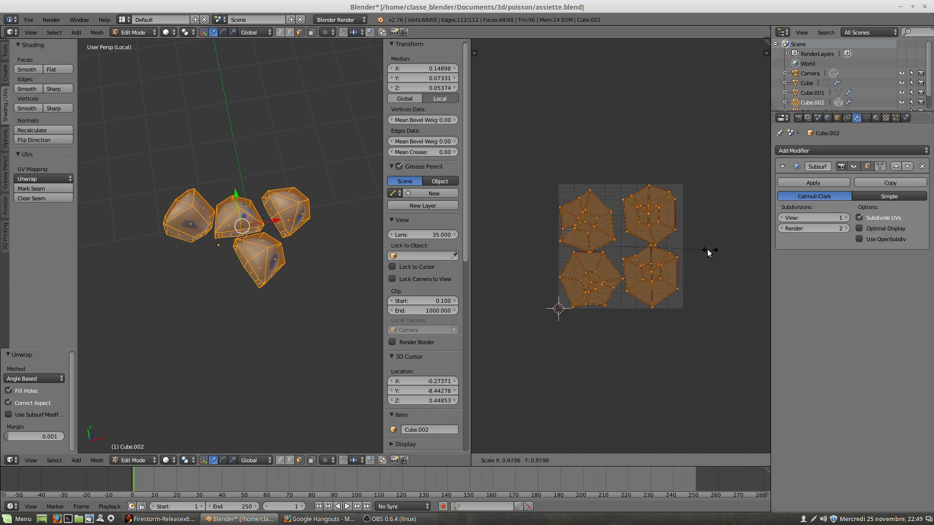
{"action": "left_click", "coordinate": [701, 249]}
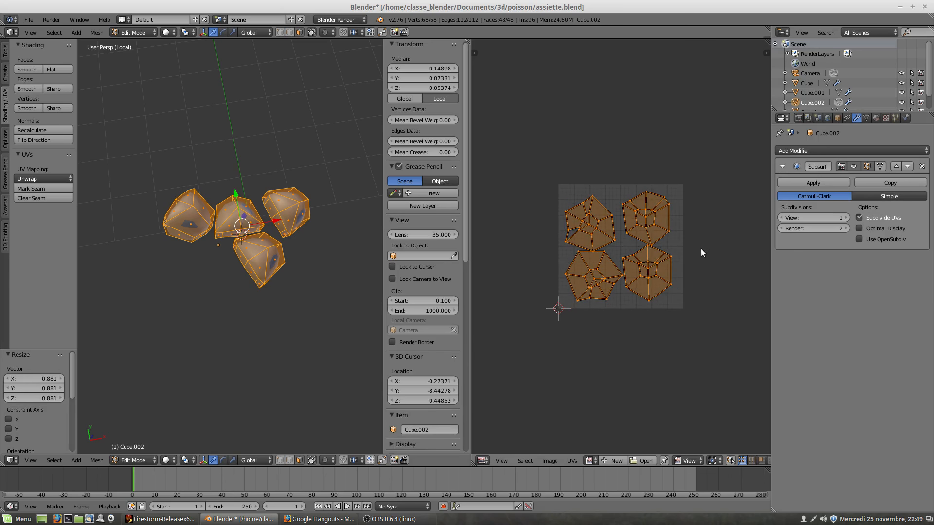
{"action": "right_click", "coordinate": [596, 231]}
{"action": "key", "text": "g"}
{"action": "right_click", "coordinate": [598, 228]}
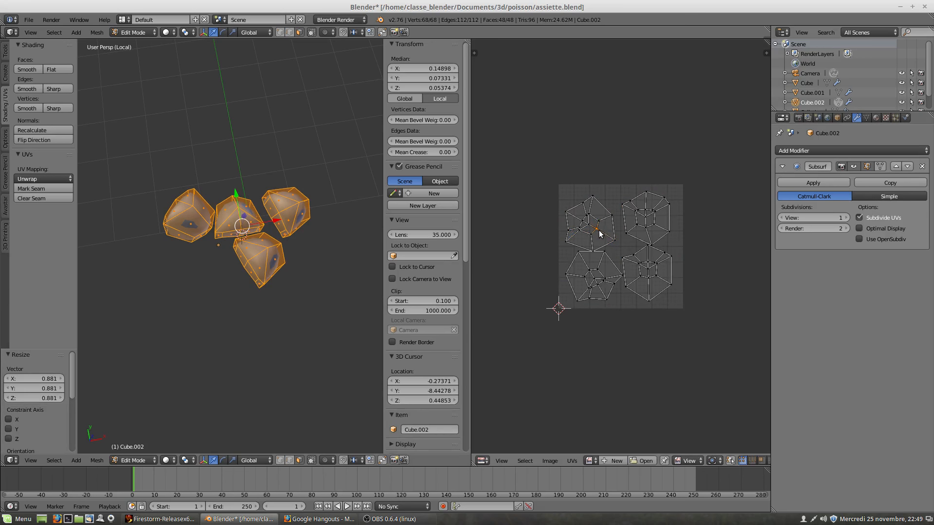
{"action": "key", "text": "g"}
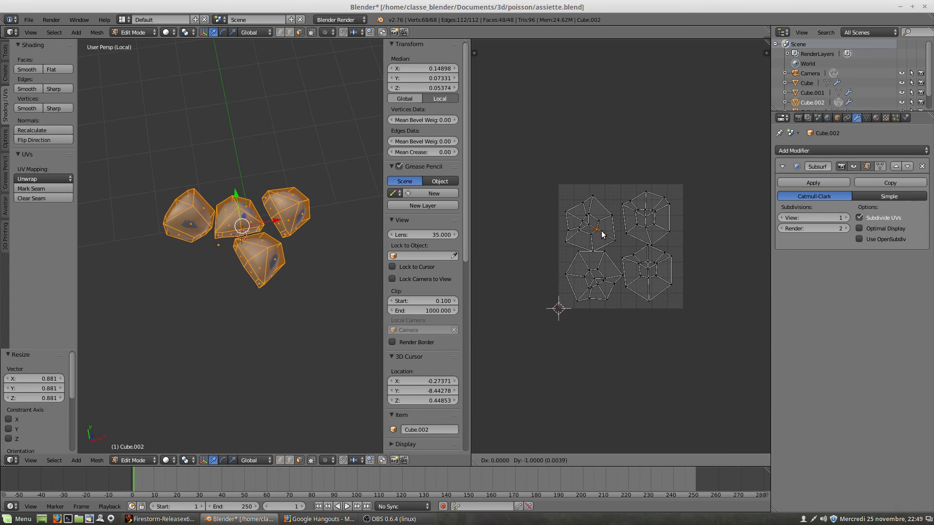
{"action": "left_click", "coordinate": [600, 230]}
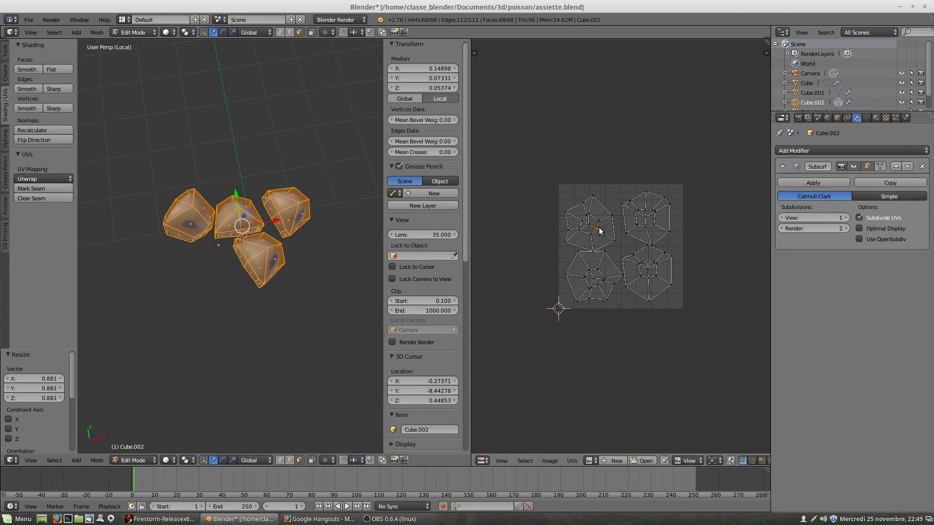
Move the upper-left UV island by about 0.023 in X and 0.059 in Y, and the upper-right one by about 0.055 and 0.027.
{"action": "key", "text": "l"}
{"action": "key", "text": "g"}
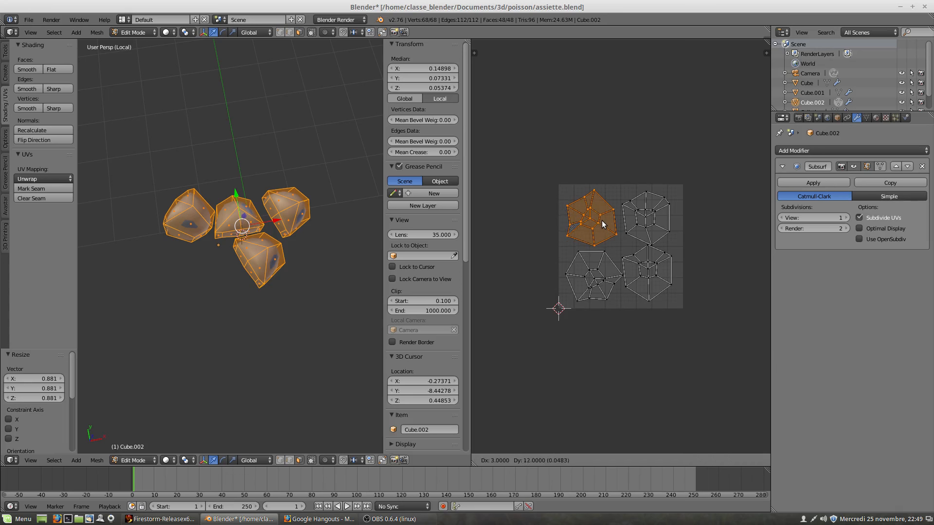
{"action": "left_click", "coordinate": [604, 223]}
{"action": "left_click", "coordinate": [655, 223]}
{"action": "key", "text": "l"}
{"action": "key", "text": "g"}
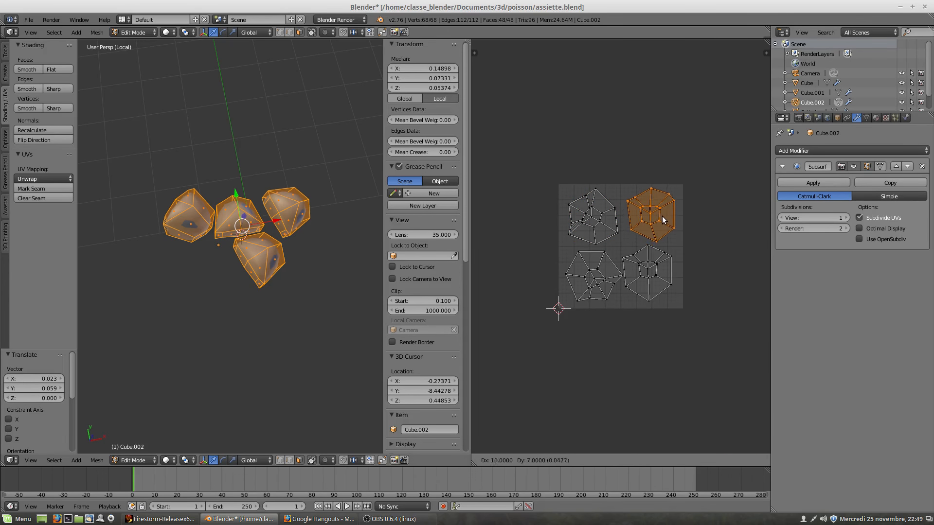
{"action": "left_click", "coordinate": [663, 216]}
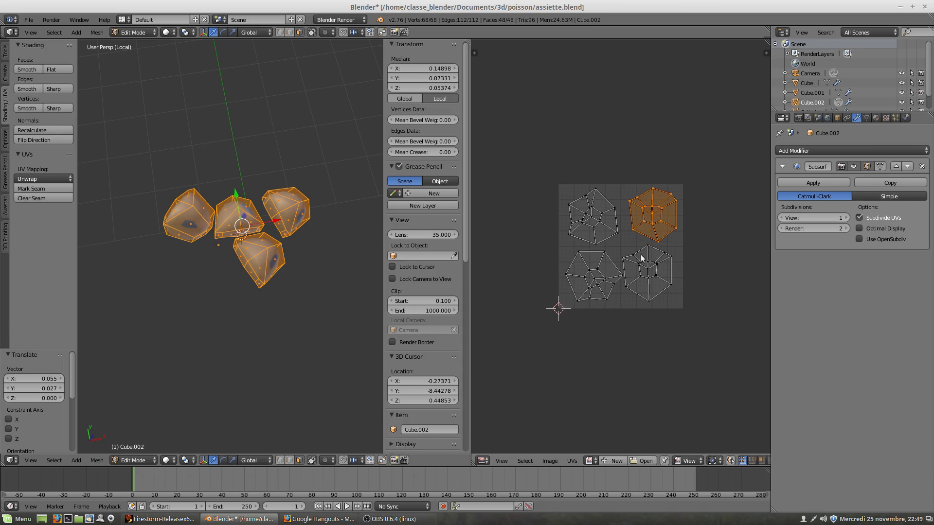
Move the lower-right UV island by about 0.043 in X and 0.012 in Y, and again by about 0.012 and -0.031.
{"action": "left_click", "coordinate": [648, 288]}
{"action": "key", "text": "l"}
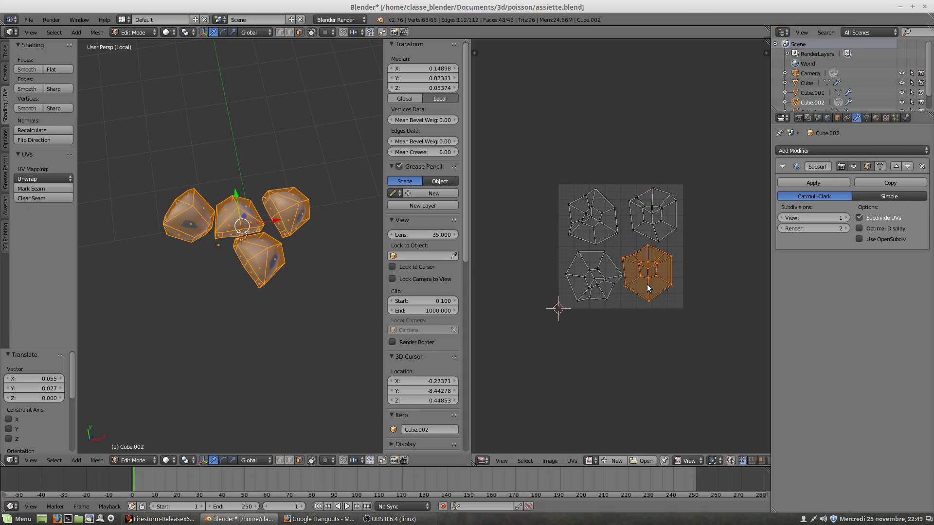
{"action": "key", "text": "g"}
{"action": "left_click", "coordinate": [653, 286]}
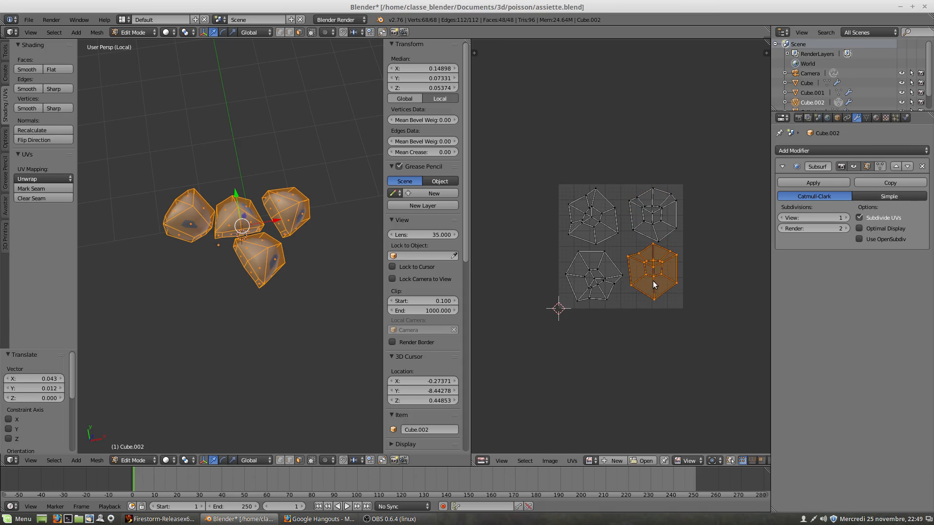
{"action": "key", "text": "g"}
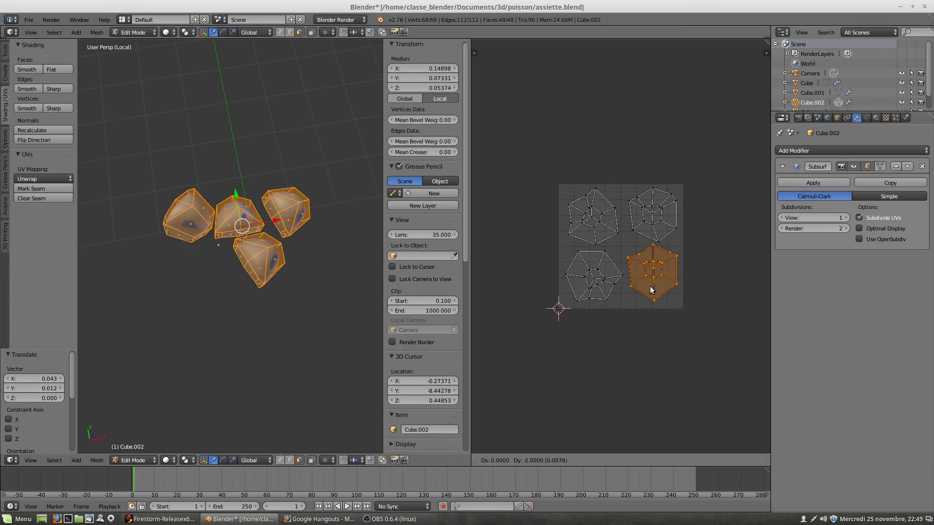
{"action": "left_click", "coordinate": [654, 291]}
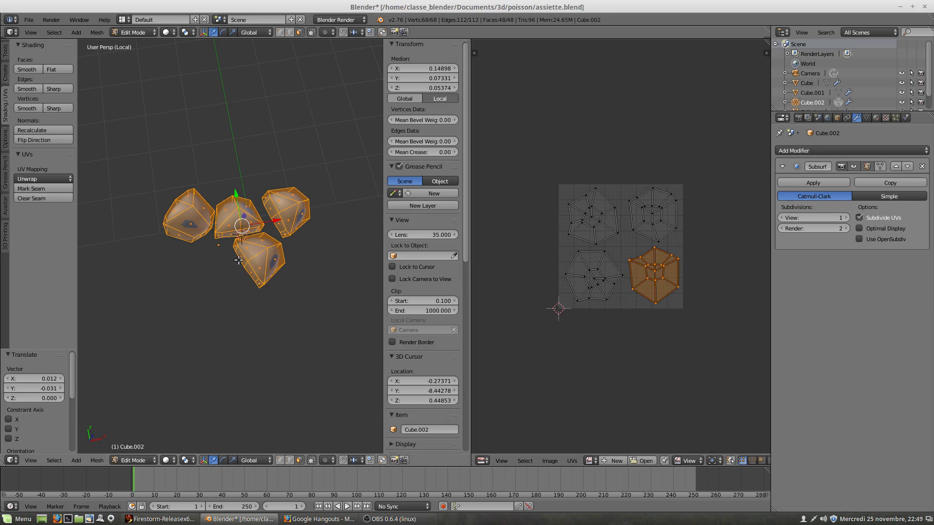
Examine the four small pieces in the 3D view up close, from above, from the side and from their open undersides.
{"action": "scroll", "coordinate": [266, 270], "scroll_direction": "up", "scroll_amount": 3}
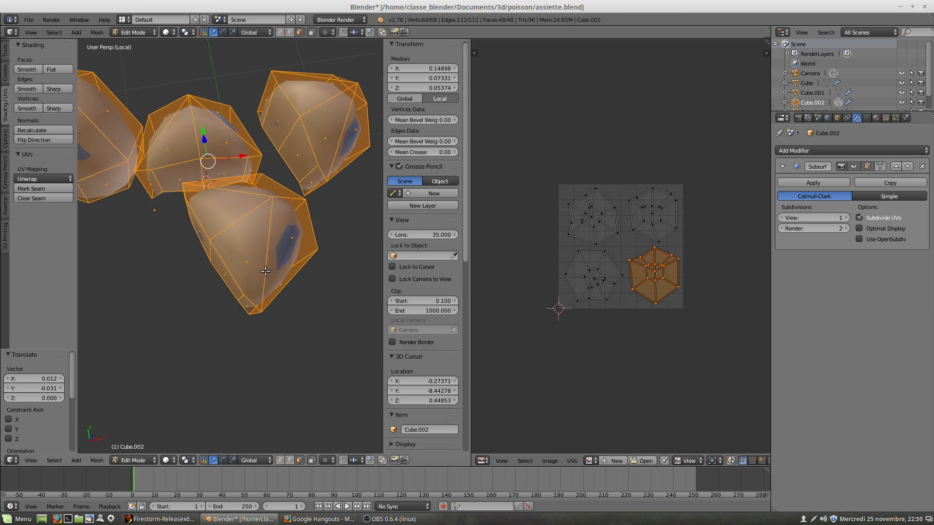
{"action": "scroll", "coordinate": [243, 257], "scroll_direction": "up", "scroll_amount": 2}
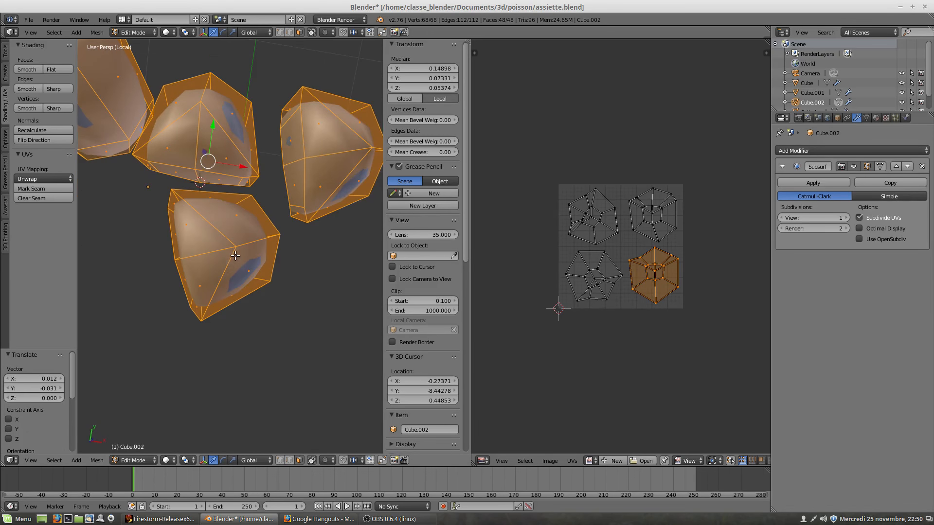
{"action": "middle_click_drag", "start_coordinate": [176, 301], "coordinate": [215, 223]}
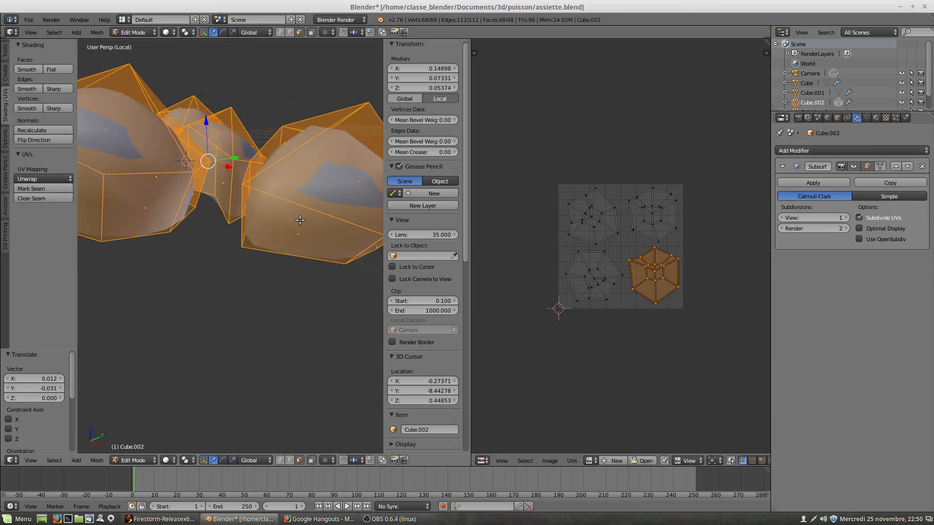
{"action": "middle_click_drag", "start_coordinate": [150, 250], "coordinate": [123, 129]}
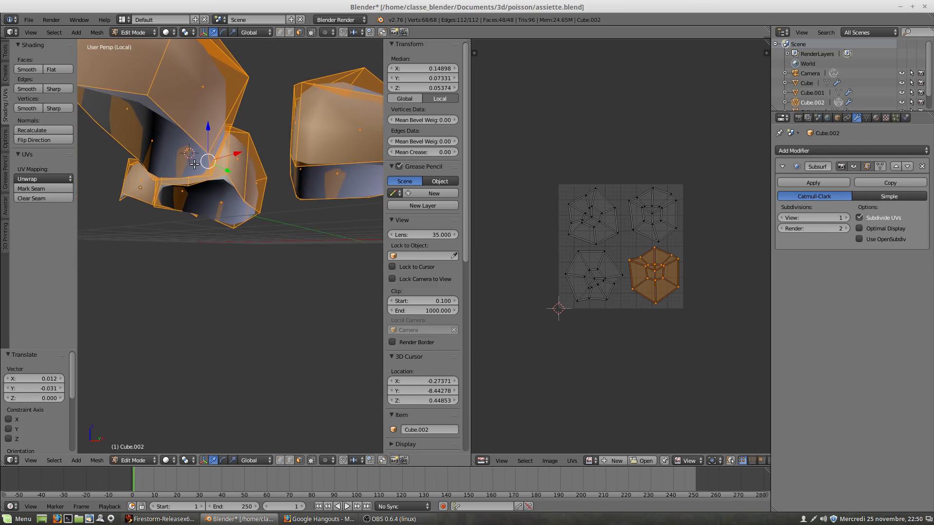
{"action": "scroll", "coordinate": [217, 193], "scroll_direction": "down", "scroll_amount": 4}
{"action": "middle_click_drag", "start_coordinate": [217, 193], "coordinate": [219, 280]}
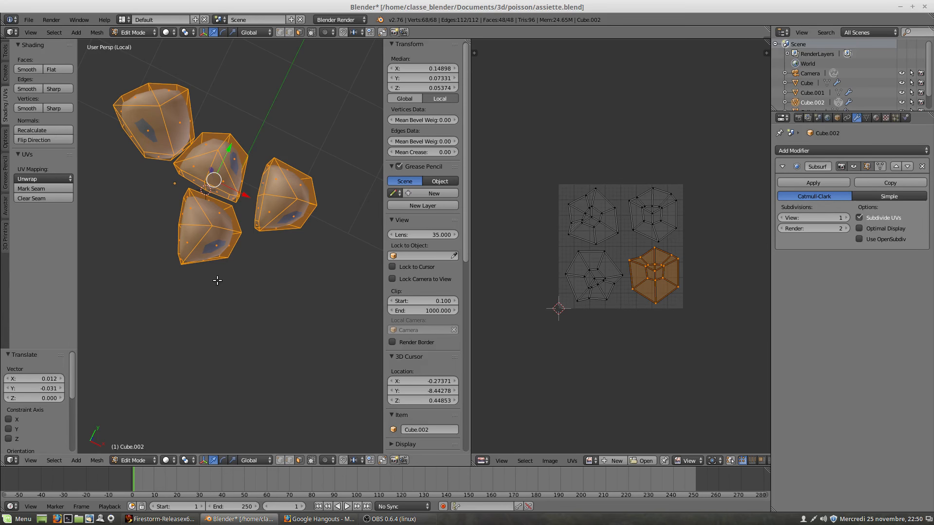
{"action": "scroll", "coordinate": [220, 278], "scroll_direction": "down", "scroll_amount": 5}
{"action": "middle_click_drag", "start_coordinate": [219, 282], "coordinate": [156, 308]}
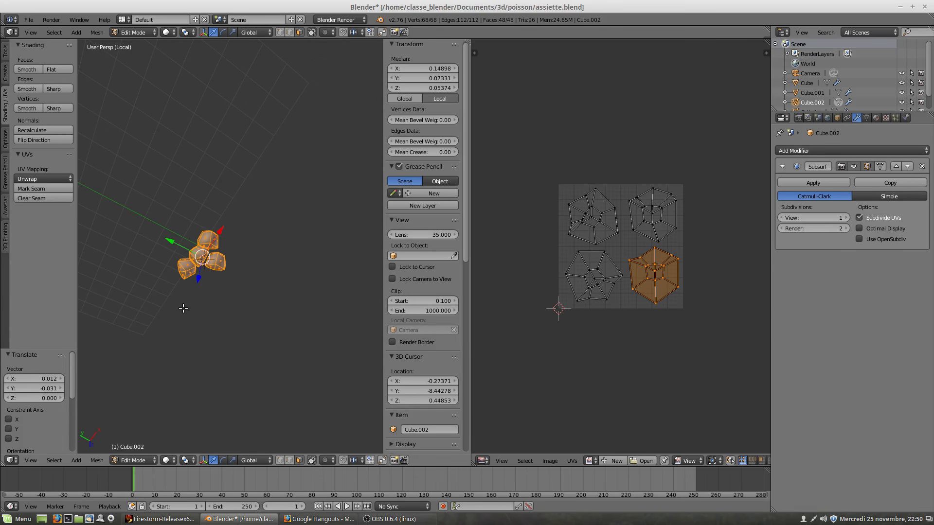
Exit Local View to bring back the fish and plate, and switch to the OBS recording window.
{"action": "key", "text": "KP_Divide"}
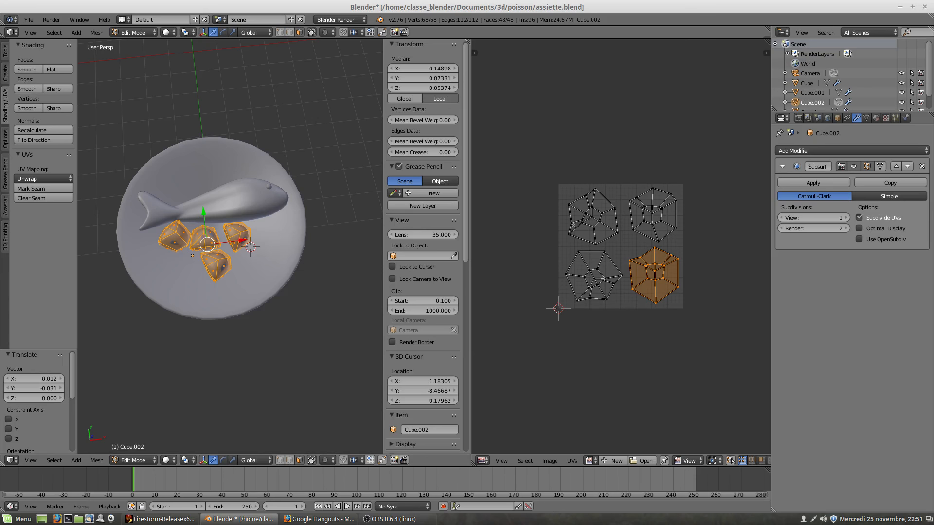
{"action": "key", "text": "alt+Tab"}
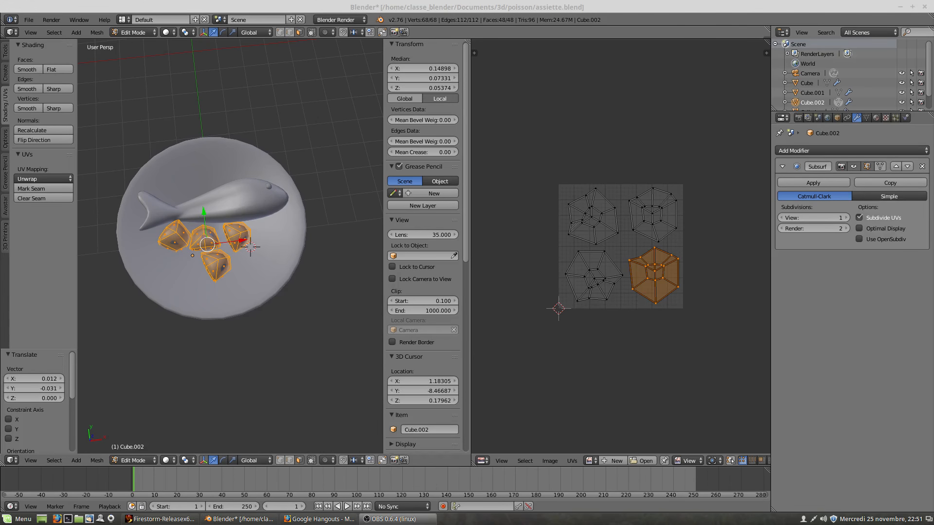